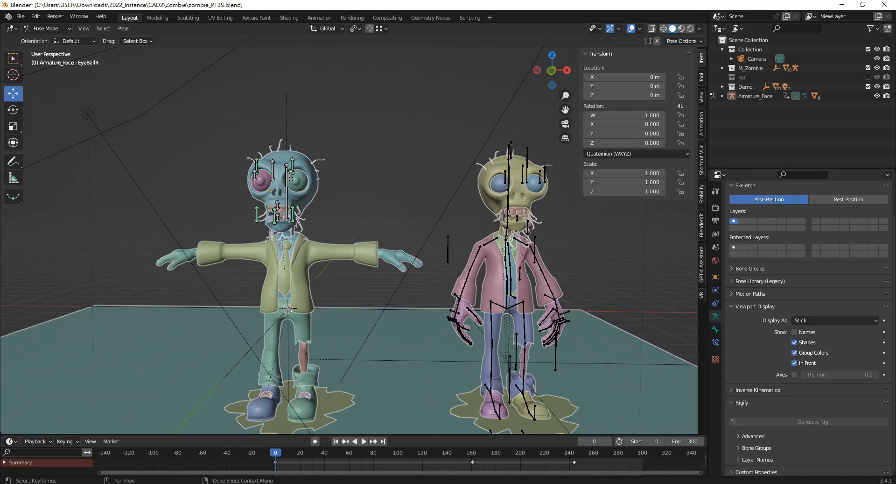
{"action": "left_click", "coordinate": [330, 483]}
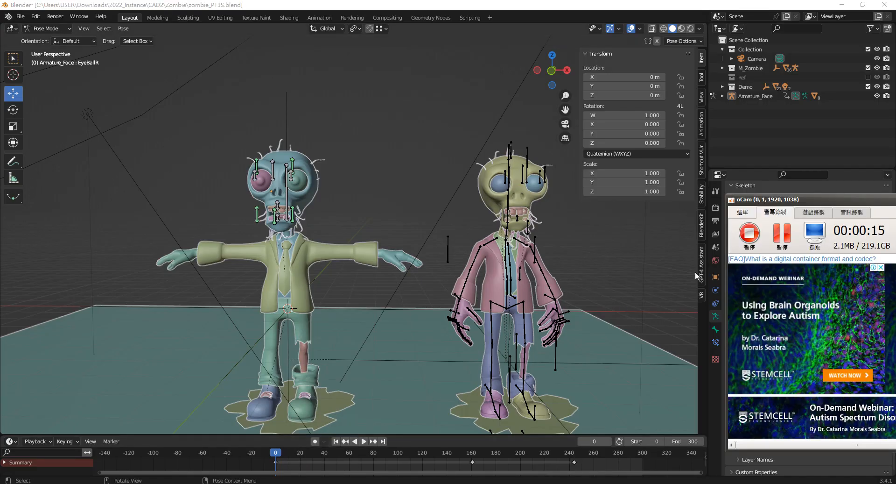
{"action": "left_click", "coordinate": [418, 215]}
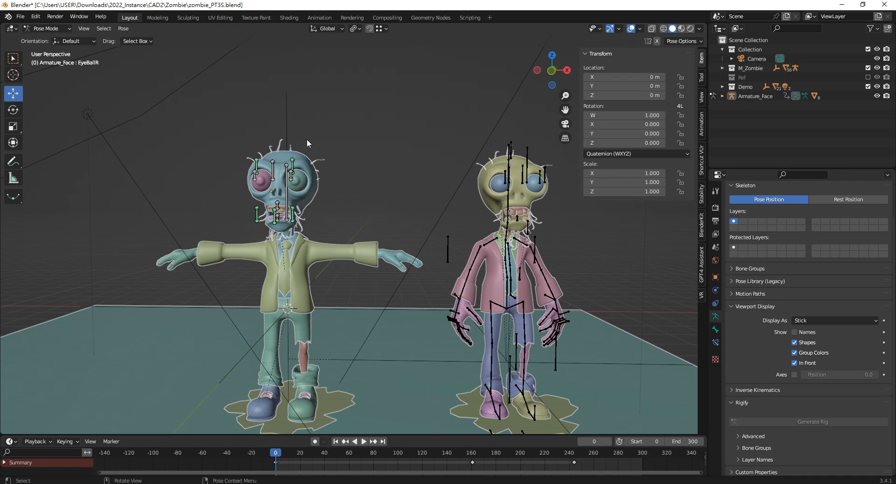
- Examine the T-posed zombie and the rigged demo zombie from several angles, from the head down to the feet
{"action": "scroll", "coordinate": [287, 150], "scroll_direction": "up", "scroll_amount": 2}
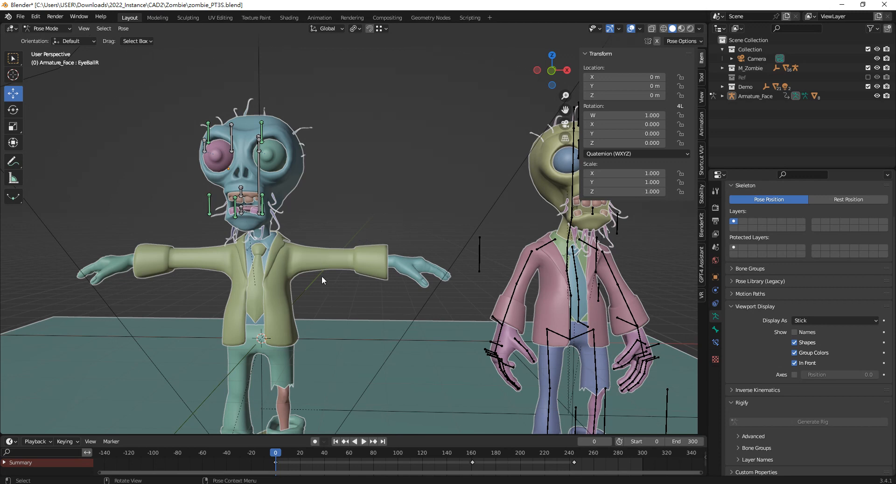
{"action": "scroll", "coordinate": [321, 275], "scroll_direction": "down", "scroll_amount": 2}
{"action": "middle_click_drag", "start_coordinate": [525, 293], "coordinate": [435, 239], "text": "shift"}
{"action": "scroll", "coordinate": [462, 269], "scroll_direction": "up", "scroll_amount": 1}
{"action": "middle_click_drag", "start_coordinate": [502, 281], "coordinate": [436, 274]}
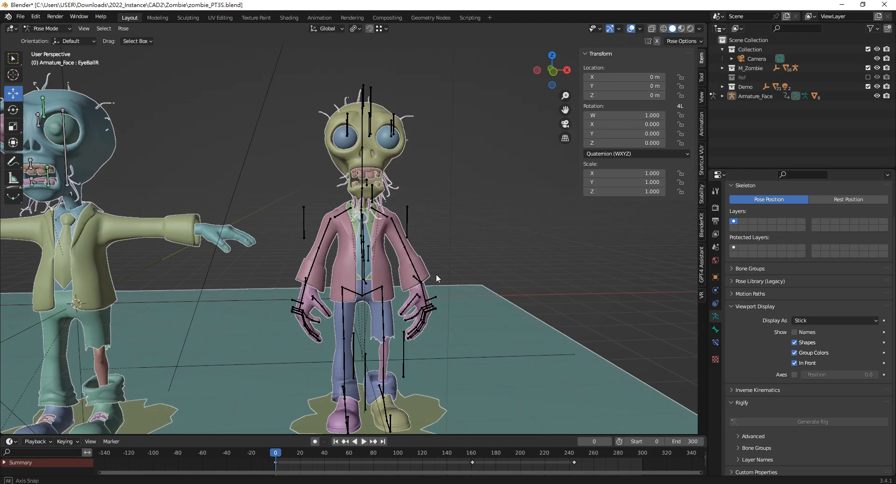
{"action": "scroll", "coordinate": [364, 252], "scroll_direction": "down", "scroll_amount": 3}
{"action": "scroll", "coordinate": [373, 265], "scroll_direction": "up", "scroll_amount": 4}
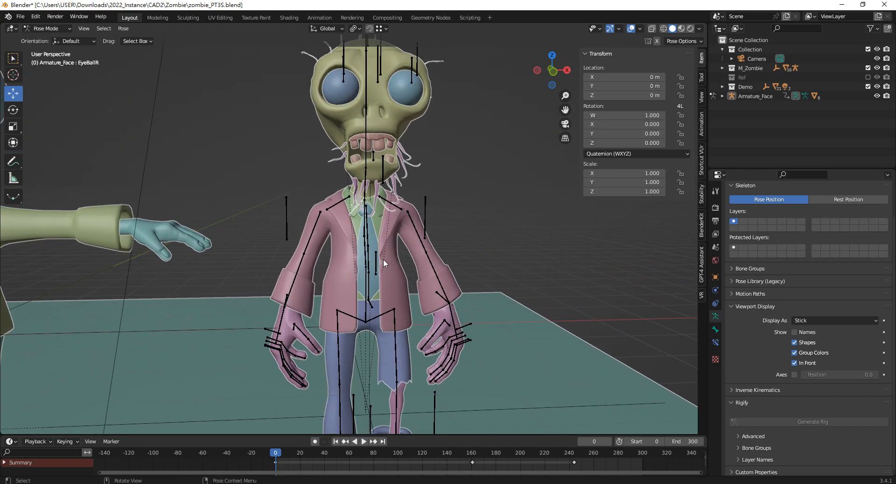
{"action": "middle_click_drag", "start_coordinate": [383, 267], "coordinate": [338, 270]}
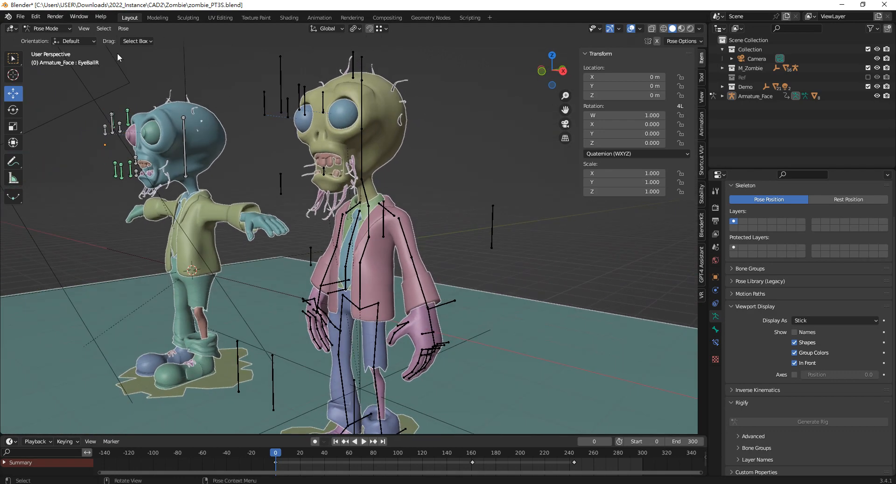
{"action": "scroll", "coordinate": [405, 269], "scroll_direction": "down", "scroll_amount": 3}
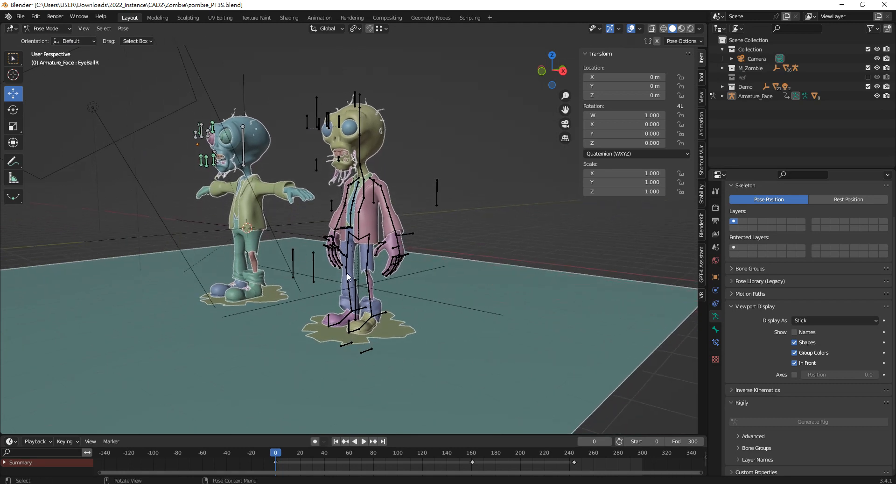
{"action": "scroll", "coordinate": [337, 284], "scroll_direction": "up", "scroll_amount": 3}
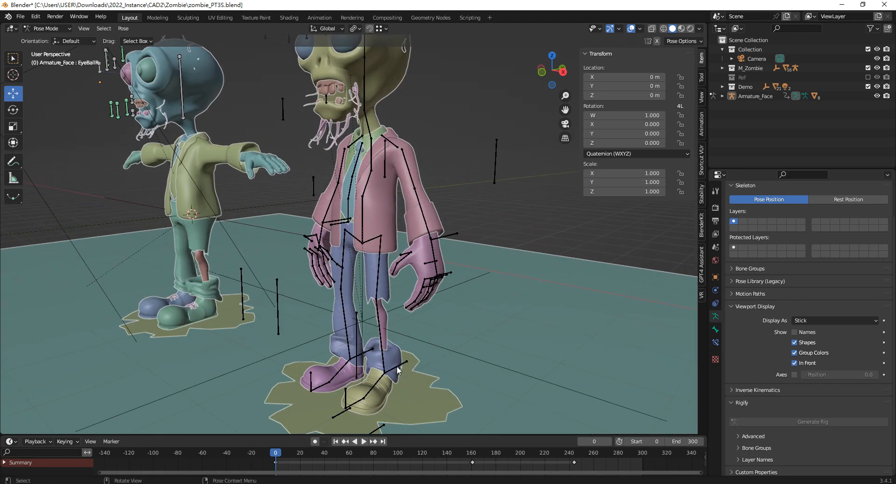
{"action": "middle_click_drag", "start_coordinate": [398, 370], "coordinate": [400, 331], "text": "shift"}
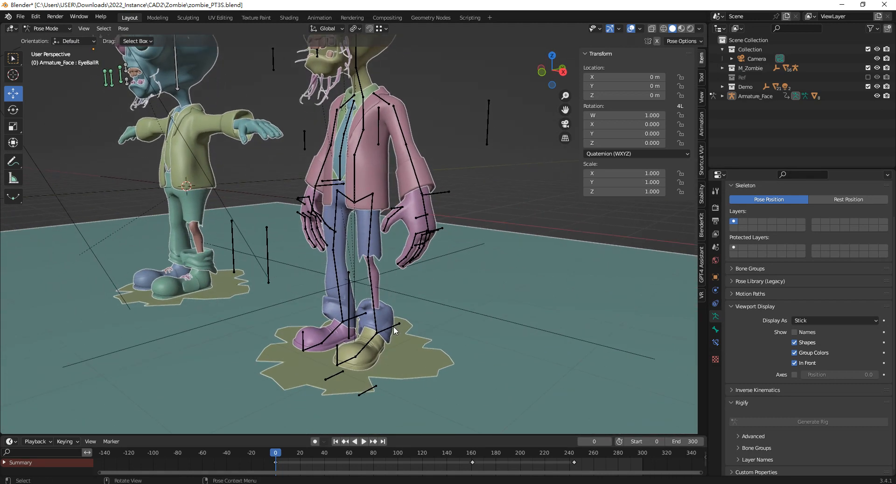
- Leave Pose Mode on the face armature, select the demo zombie's armature and enter Pose Mode on it
{"action": "left_click", "coordinate": [47, 28]}
{"action": "left_click", "coordinate": [44, 39]}
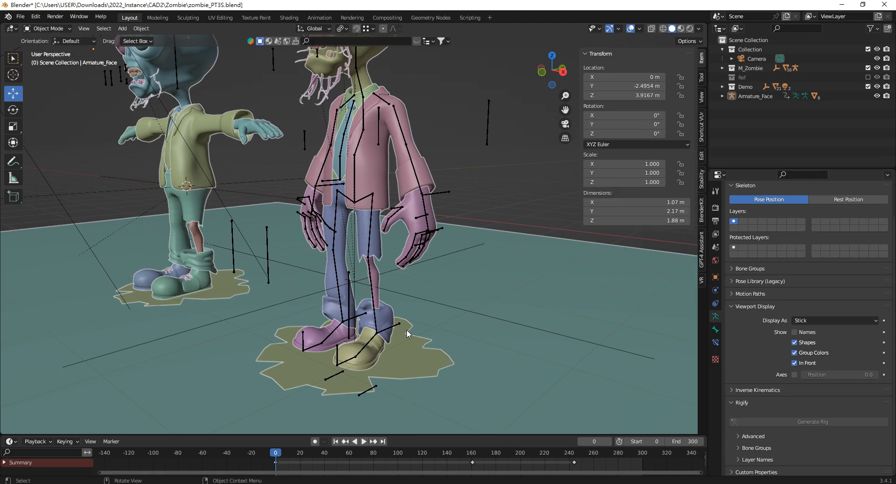
{"action": "left_click", "coordinate": [398, 324]}
{"action": "left_click", "coordinate": [46, 29]}
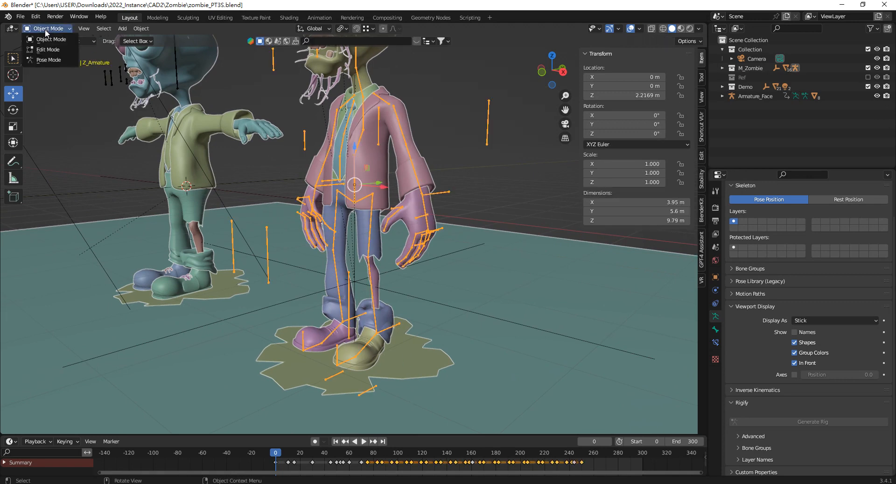
{"action": "left_click", "coordinate": [58, 60]}
- Raise the demo rig's left foot IK bone about 1.26 m and its left hand IK bone about 0.9 m along Z
{"action": "left_click", "coordinate": [396, 328]}
{"action": "left_click_drag", "start_coordinate": [379, 303], "coordinate": [375, 253]}
{"action": "middle_click_drag", "start_coordinate": [420, 209], "coordinate": [418, 264], "text": "shift"}
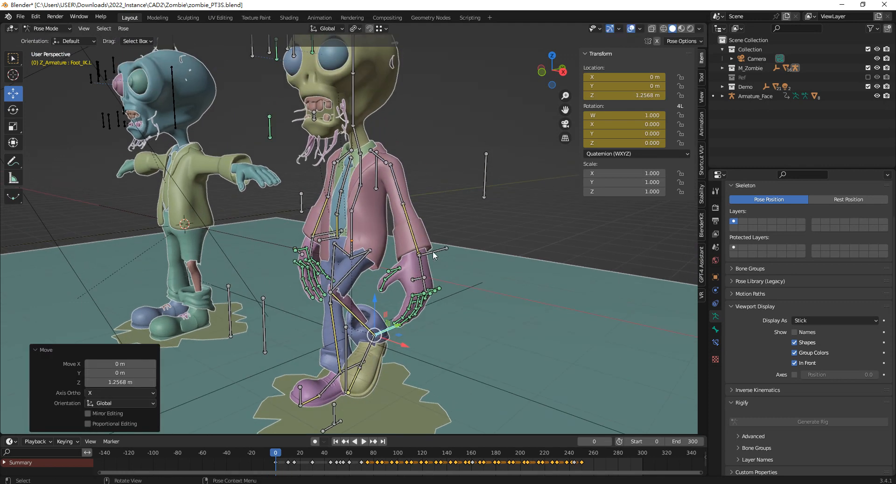
{"action": "left_click", "coordinate": [433, 252]}
{"action": "left_click_drag", "start_coordinate": [418, 228], "coordinate": [420, 185]}
- Rotate the demo rig's left finger control bone about 16.8° around its local Z axis
{"action": "scroll", "coordinate": [462, 243], "scroll_direction": "up", "scroll_amount": 2}
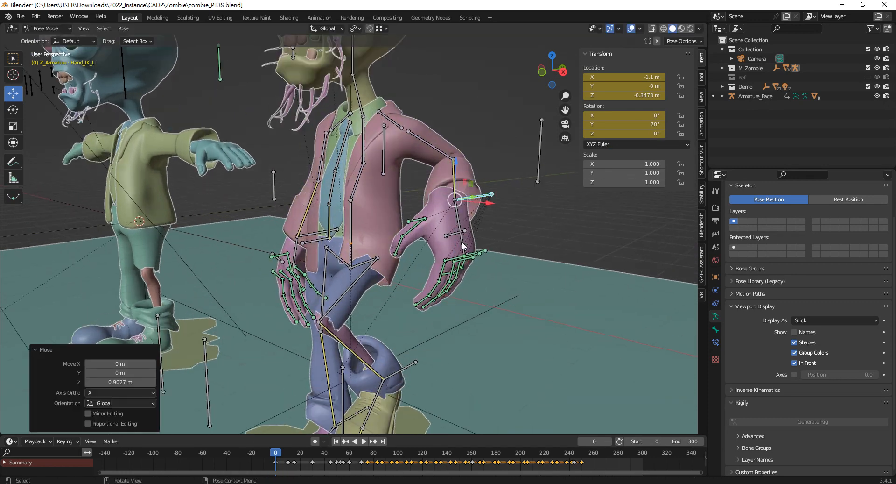
{"action": "scroll", "coordinate": [463, 246], "scroll_direction": "up", "scroll_amount": 2}
{"action": "left_click", "coordinate": [494, 254]}
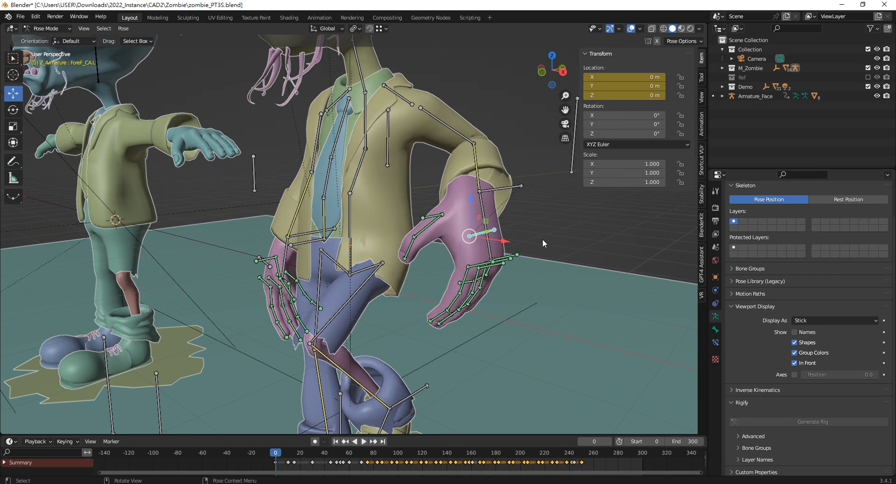
{"action": "key", "text": "r"}
{"action": "key", "text": "z"}
{"action": "key", "text": "z"}
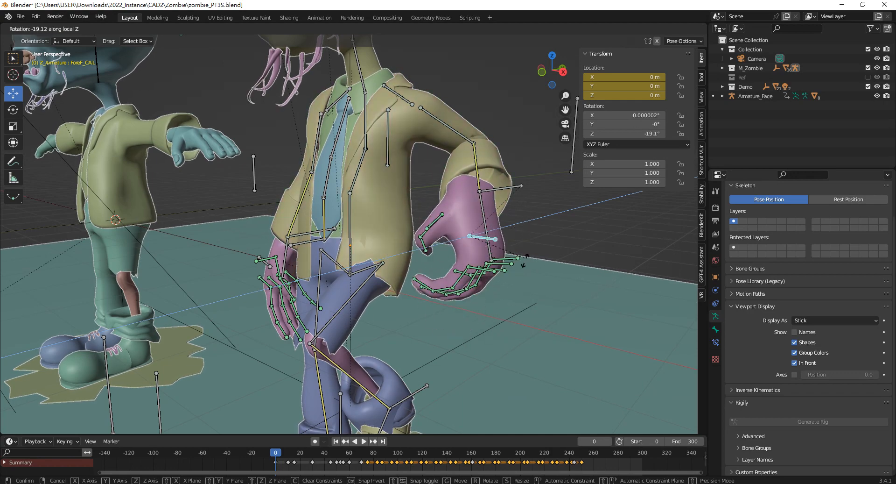
{"action": "left_click", "coordinate": [525, 226]}
{"action": "left_click", "coordinate": [525, 222]}
- Try raising the demo rig's tie IK bone about 0.17 m along Z, and undo the move
{"action": "scroll", "coordinate": [376, 230], "scroll_direction": "down", "scroll_amount": 5}
{"action": "mouse_move", "coordinate": [351, 227]}
{"action": "middle_mouse_down"}
{"action": "mouse_move", "coordinate": [407, 229]}
{"action": "mouse_move", "coordinate": [340, 217]}
{"action": "middle_mouse_up"}
{"action": "scroll", "coordinate": [405, 228], "scroll_direction": "up", "scroll_amount": 4}
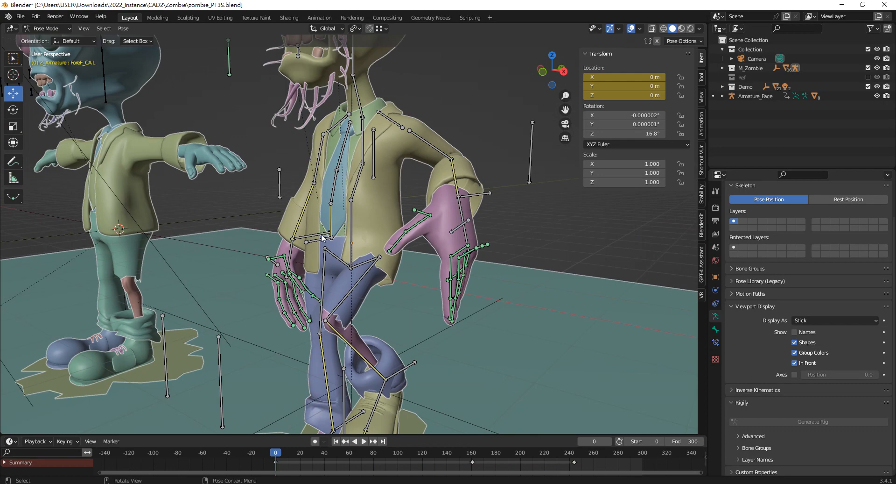
{"action": "scroll", "coordinate": [321, 238], "scroll_direction": "up", "scroll_amount": 3}
{"action": "left_click", "coordinate": [291, 243]}
{"action": "middle_click_drag", "start_coordinate": [291, 243], "coordinate": [305, 290], "text": "shift"}
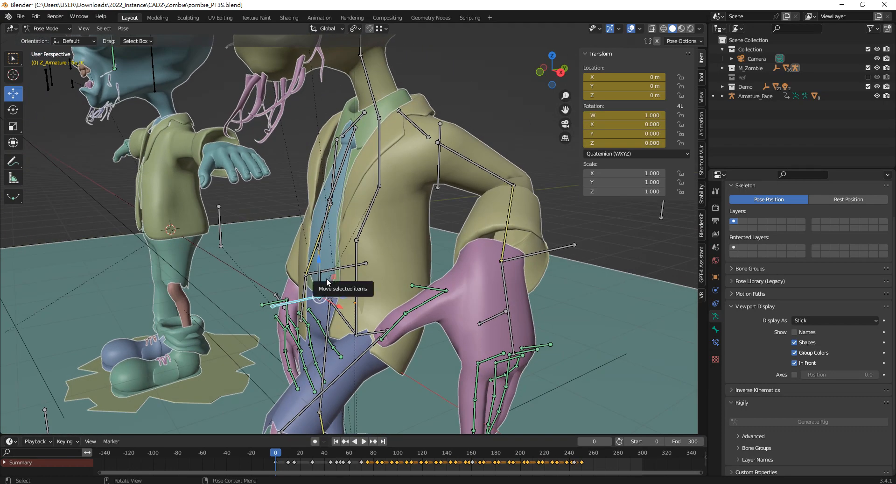
{"action": "left_click_drag", "start_coordinate": [320, 261], "coordinate": [311, 243]}
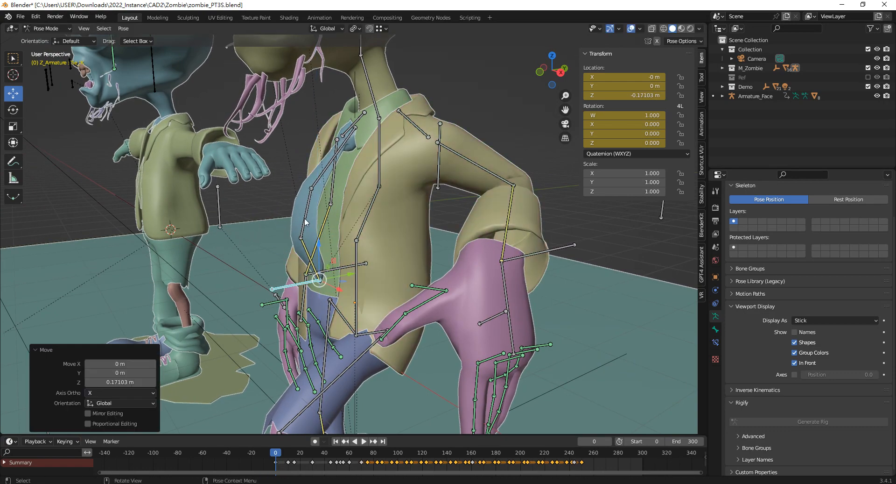
{"action": "scroll", "coordinate": [329, 215], "scroll_direction": "down", "scroll_amount": 4}
{"action": "scroll", "coordinate": [330, 215], "scroll_direction": "up", "scroll_amount": 4}
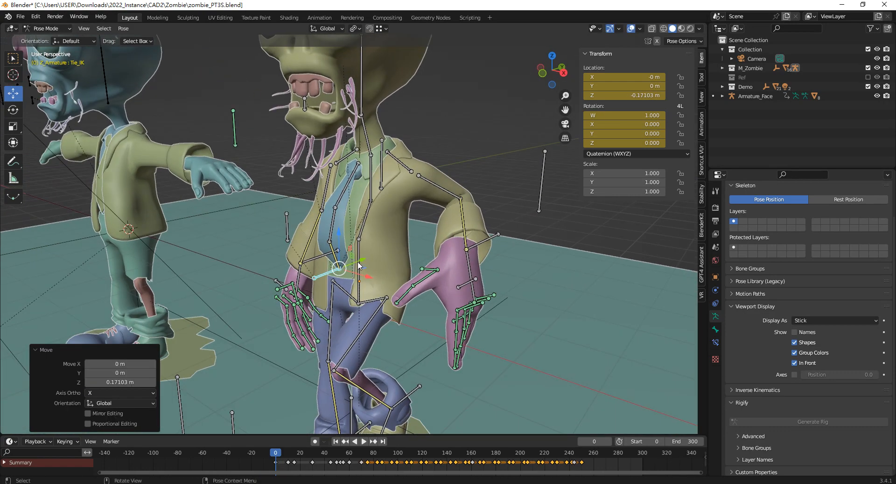
{"action": "left_click_drag", "start_coordinate": [358, 258], "coordinate": [360, 256]}
{"action": "key", "text": "ctrl+z"}
{"action": "key", "text": "ctrl+z"}
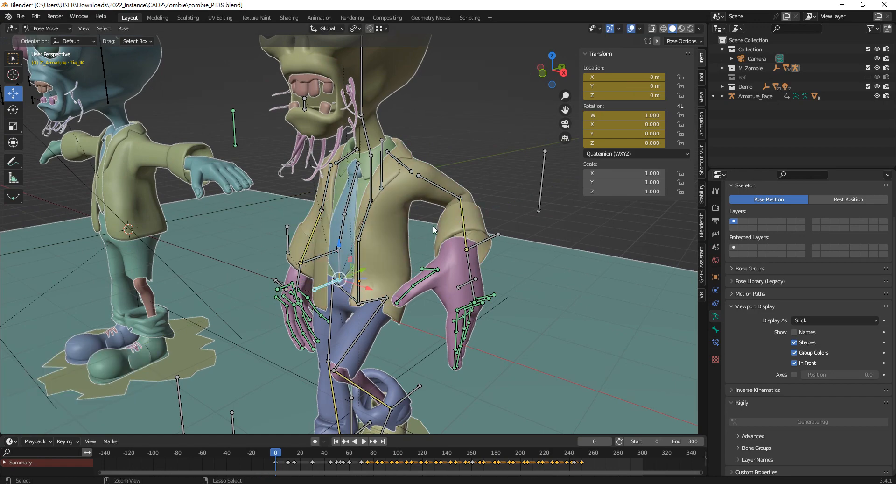
- Select all bones of the demo zombie's rig and clear their rotation
{"action": "scroll", "coordinate": [406, 218], "scroll_direction": "down", "scroll_amount": 3}
{"action": "middle_click_drag", "start_coordinate": [406, 218], "coordinate": [382, 253]}
{"action": "scroll", "coordinate": [373, 273], "scroll_direction": "down", "scroll_amount": 4}
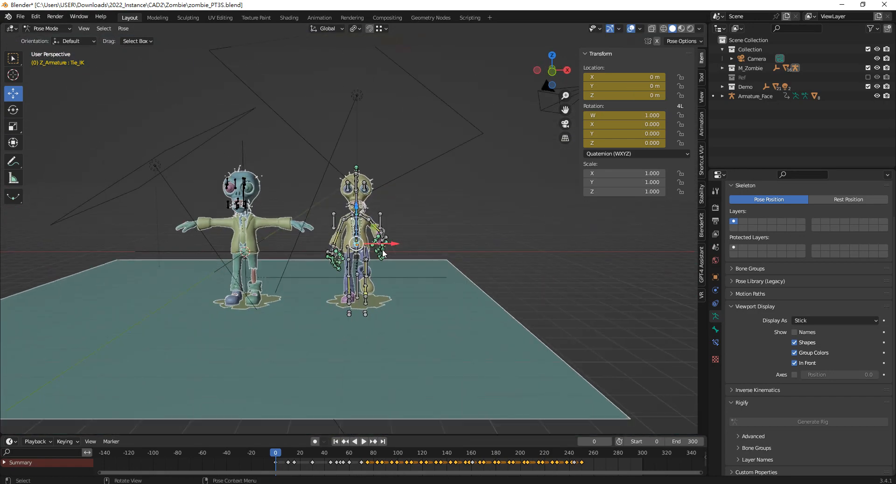
{"action": "left_click_drag", "start_coordinate": [301, 126], "coordinate": [442, 354]}
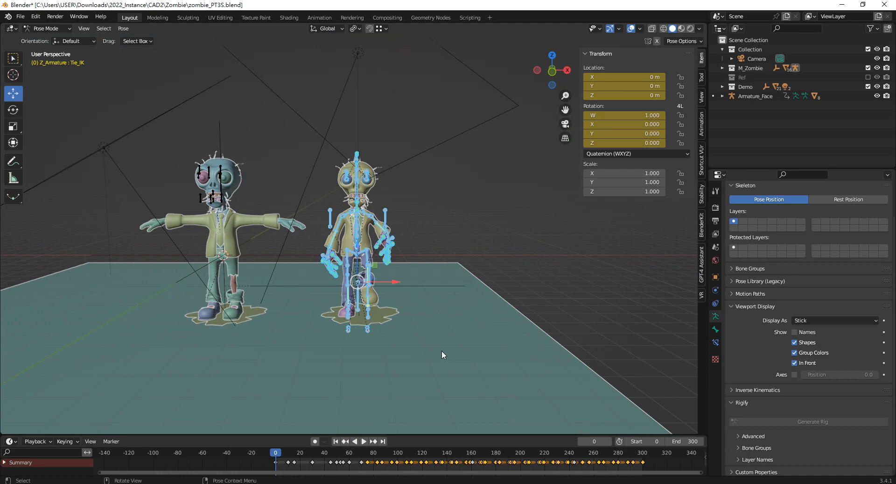
{"action": "key", "text": "alt+r"}
{"action": "scroll", "coordinate": [406, 259], "scroll_direction": "up", "scroll_amount": 3}
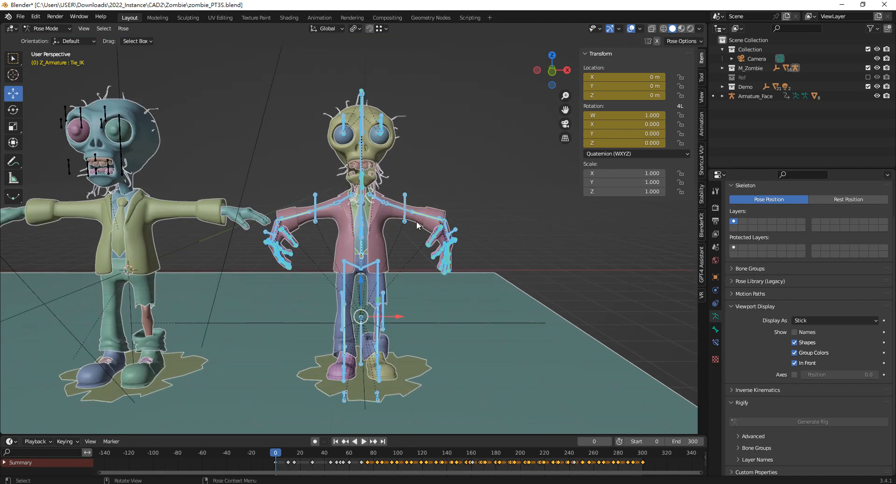
- Undo the rotation clearing and the finger, left hand and left foot pose changes on the demo rig
{"action": "key", "text": "ctrl+z"}
{"action": "key", "text": "ctrl+z"}
{"action": "key", "text": "ctrl+z"}
{"action": "key", "text": "ctrl+z"}
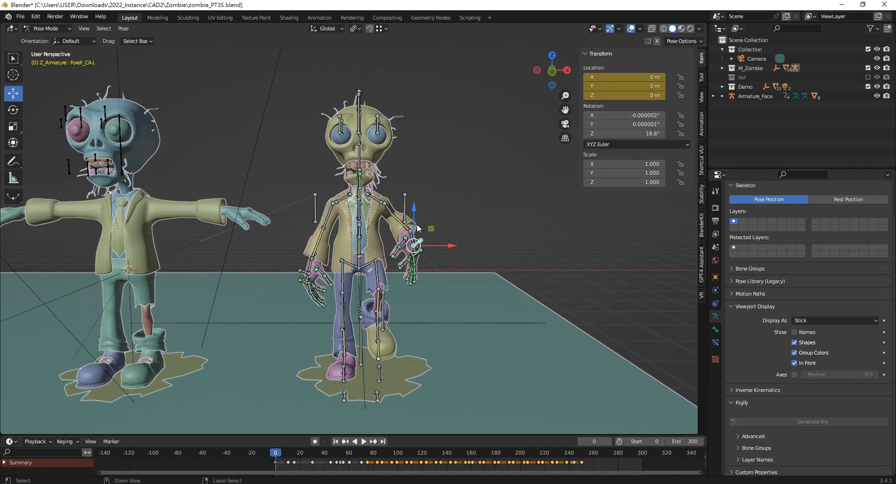
{"action": "key", "text": "ctrl+z"}
{"action": "key", "text": "ctrl+z"}
{"action": "key", "text": "ctrl+z"}
{"action": "key", "text": "ctrl+z"}
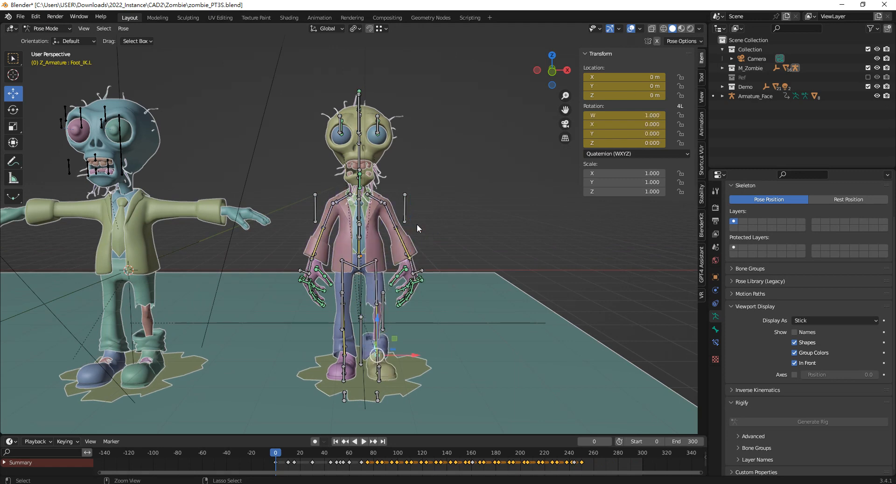
- Switch the demo armature to Edit Mode to examine its bones in the rest pose
{"action": "middle_click_drag", "start_coordinate": [432, 202], "coordinate": [439, 223]}
{"action": "key", "text": "Tab"}
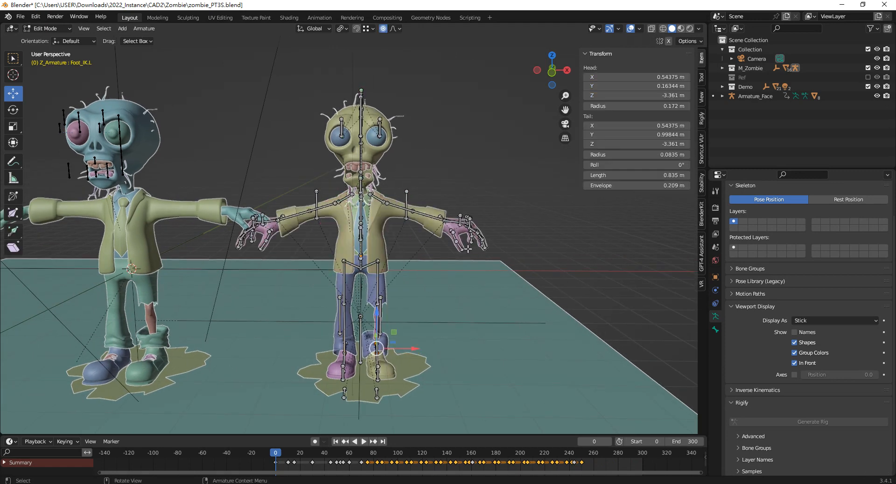
{"action": "middle_click_drag", "start_coordinate": [479, 207], "coordinate": [547, 208], "text": "shift"}
- Return to Object Mode and show the T-posed zombie in the front orthographic view
{"action": "left_click", "coordinate": [43, 28]}
{"action": "left_click", "coordinate": [53, 38]}
{"action": "left_click", "coordinate": [332, 177]}
{"action": "middle_click_drag", "start_coordinate": [296, 132], "coordinate": [380, 130], "text": "shift"}
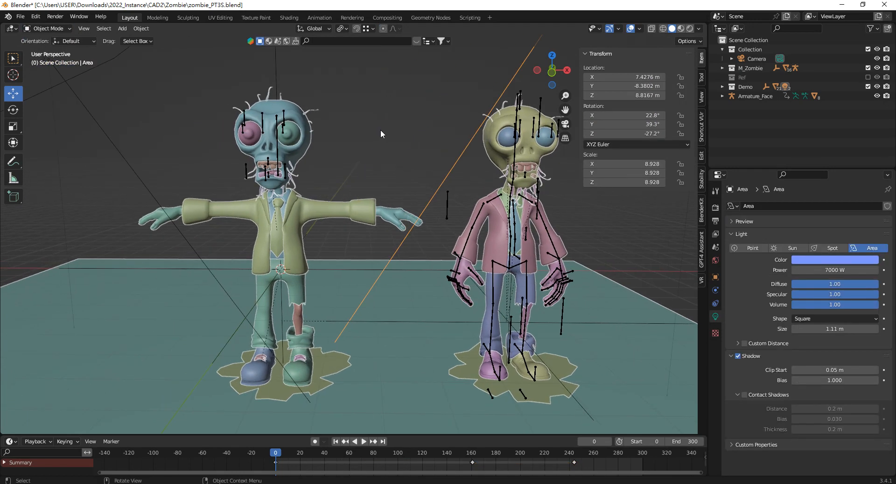
{"action": "scroll", "coordinate": [242, 173], "scroll_direction": "up", "scroll_amount": 3}
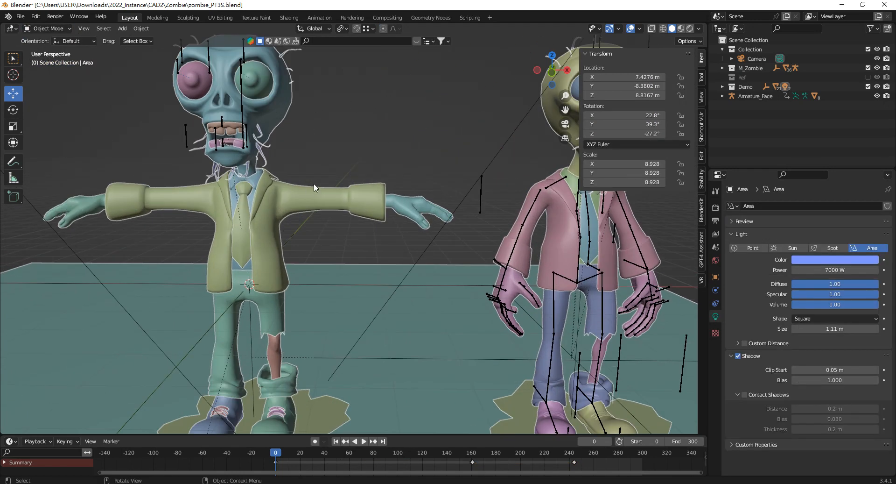
{"action": "key", "text": "KP_1"}
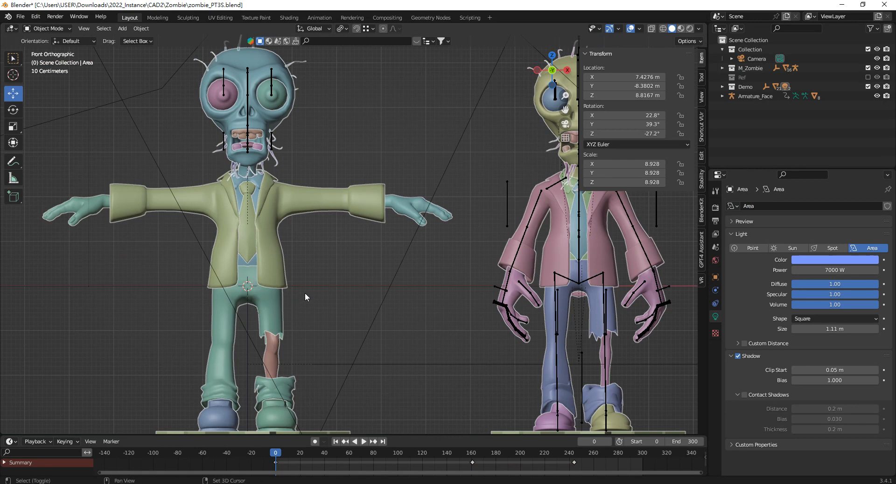
- Start the Shortcut VUr key display and snap the 3D cursor to the world origin
{"action": "left_click", "coordinate": [704, 135]}
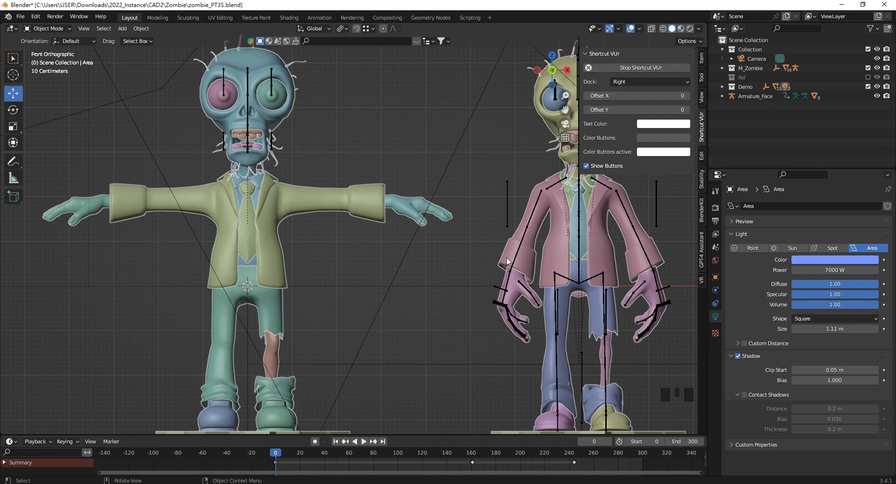
{"action": "key", "text": "shift+s"}
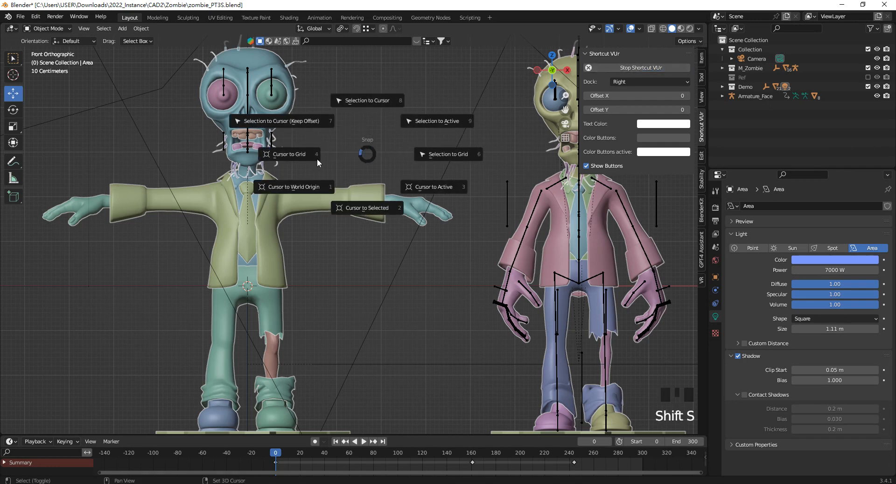
{"action": "left_click", "coordinate": [293, 192]}
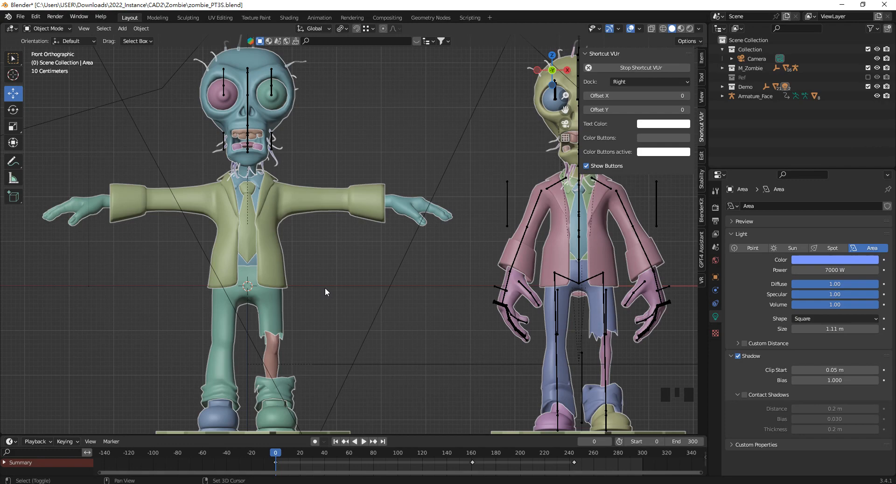
- Add an armature at the 3D cursor in the T-posed zombie's hips and set it to display In Front
{"action": "key", "text": "shift+a"}
{"action": "mouse_move", "coordinate": [330, 383]}
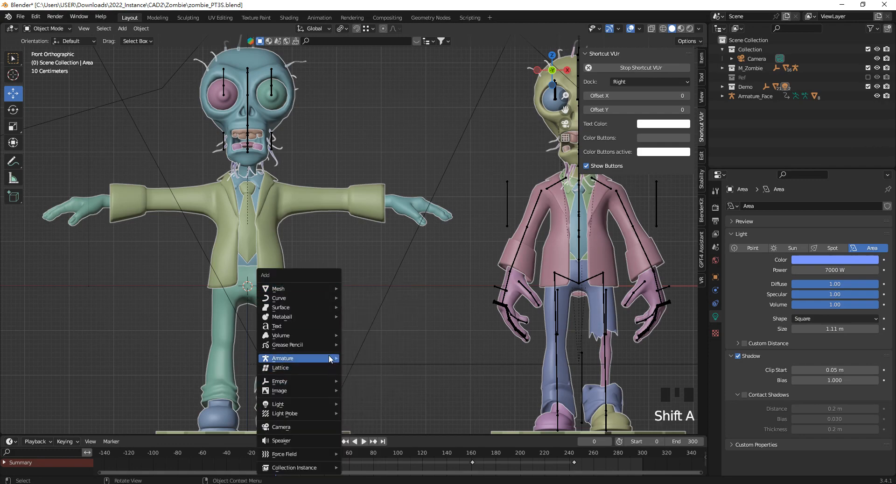
{"action": "left_click", "coordinate": [353, 357]}
{"action": "scroll", "coordinate": [261, 281], "scroll_direction": "up", "scroll_amount": 3}
{"action": "middle_click_drag", "start_coordinate": [262, 281], "coordinate": [327, 311], "text": "shift"}
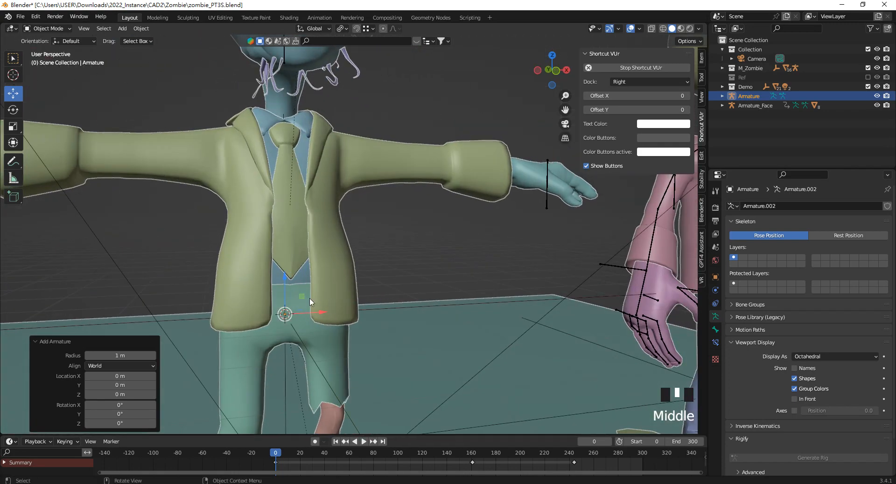
{"action": "left_click", "coordinate": [795, 399]}
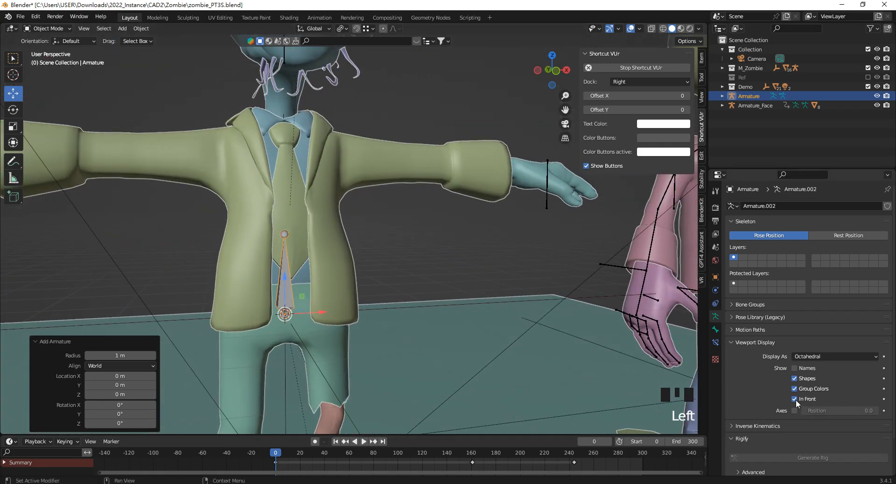
- Show the T-posed zombie in the front orthographic view and enter Edit Mode on the new armature
{"action": "key", "text": "KP_1"}
{"action": "scroll", "coordinate": [372, 279], "scroll_direction": "up", "scroll_amount": 2}
{"action": "scroll", "coordinate": [446, 295], "scroll_direction": "down", "scroll_amount": 2}
{"action": "scroll", "coordinate": [447, 295], "scroll_direction": "up", "scroll_amount": 2}
{"action": "middle_click_drag", "start_coordinate": [443, 290], "coordinate": [239, 269], "text": "shift"}
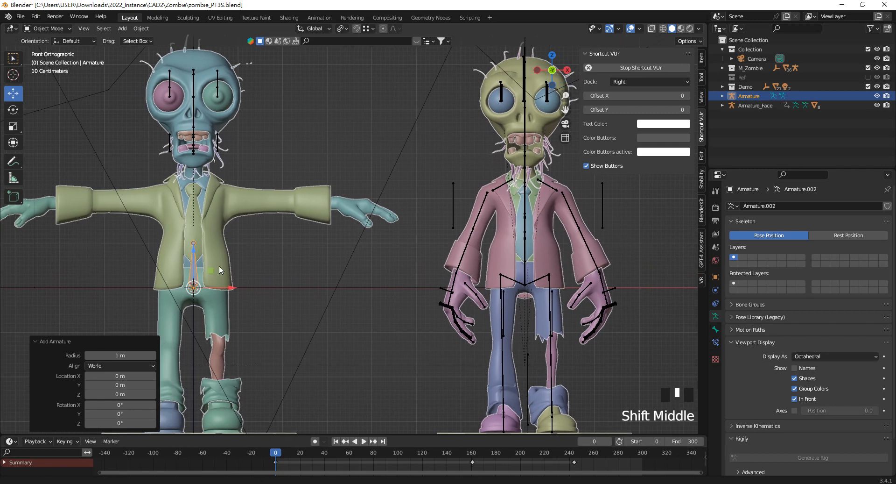
{"action": "scroll", "coordinate": [239, 270], "scroll_direction": "up", "scroll_amount": 1}
{"action": "key", "text": "Tab"}
{"action": "scroll", "coordinate": [250, 250], "scroll_direction": "down", "scroll_amount": 1}
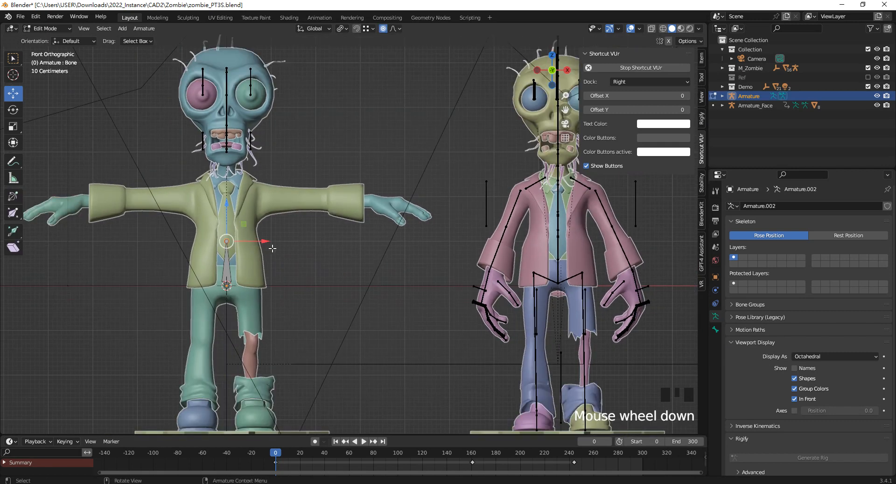
{"action": "scroll", "coordinate": [257, 269], "scroll_direction": "up", "scroll_amount": 1}
{"action": "middle_click_drag", "start_coordinate": [587, 301], "coordinate": [608, 351], "text": "shift"}
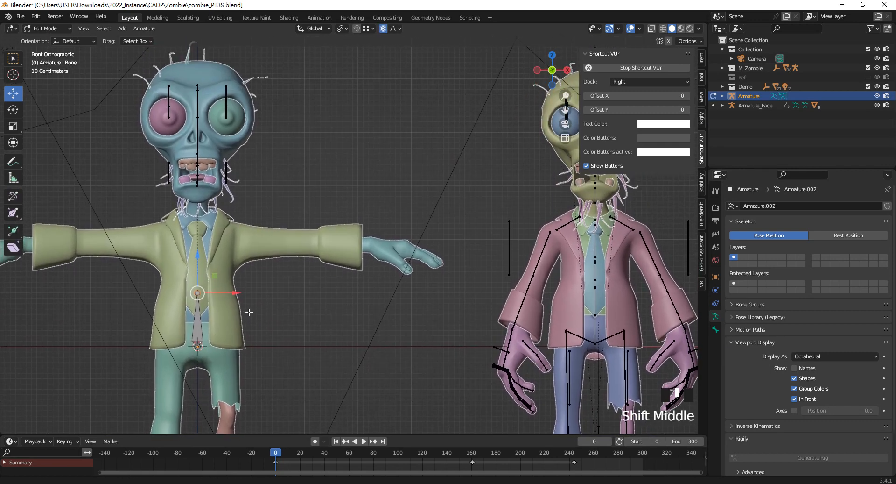
- Compare with the demo zombie's spine and lower the tip of the first bone about 0.1 m on Z
{"action": "middle_click_drag", "start_coordinate": [583, 286], "coordinate": [512, 310]}
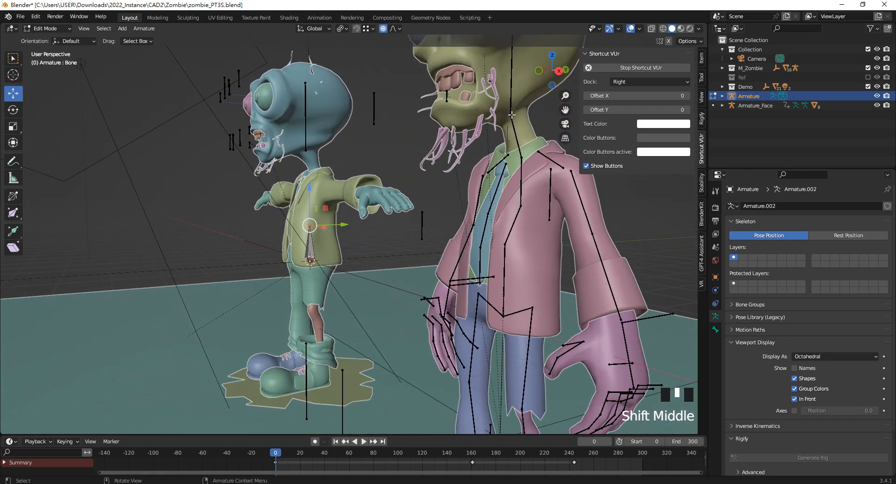
{"action": "scroll", "coordinate": [322, 132], "scroll_direction": "up", "scroll_amount": 1}
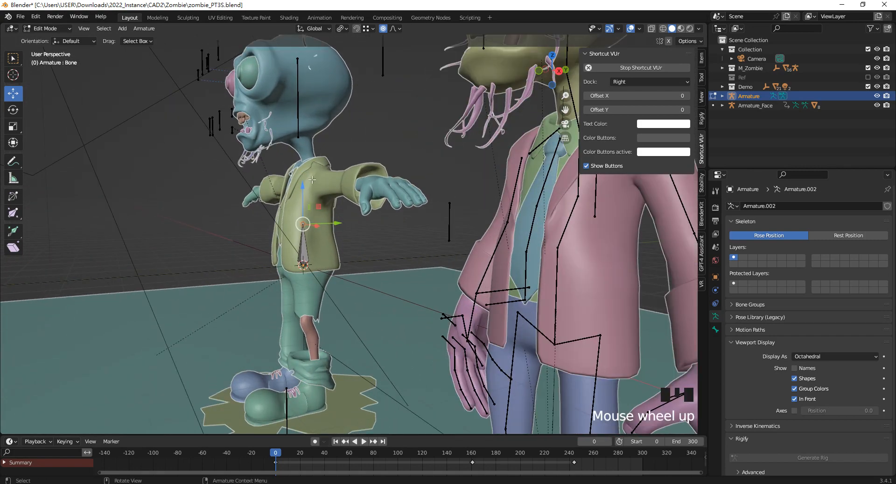
{"action": "middle_click_drag", "start_coordinate": [311, 167], "coordinate": [290, 171]}
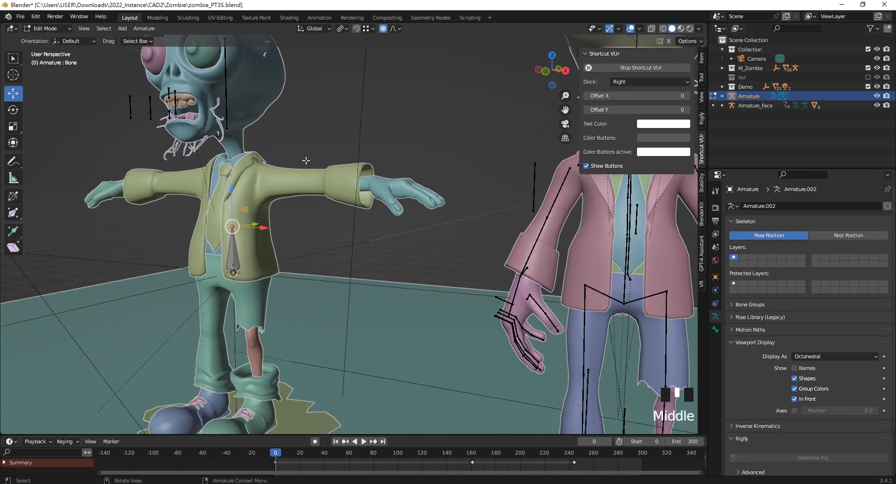
{"action": "key", "text": "KP_1"}
{"action": "middle_click_drag", "start_coordinate": [234, 196], "coordinate": [264, 237], "text": "shift"}
{"action": "scroll", "coordinate": [191, 234], "scroll_direction": "down", "scroll_amount": 2}
{"action": "scroll", "coordinate": [264, 237], "scroll_direction": "up", "scroll_amount": 1}
{"action": "scroll", "coordinate": [264, 243], "scroll_direction": "up", "scroll_amount": 3}
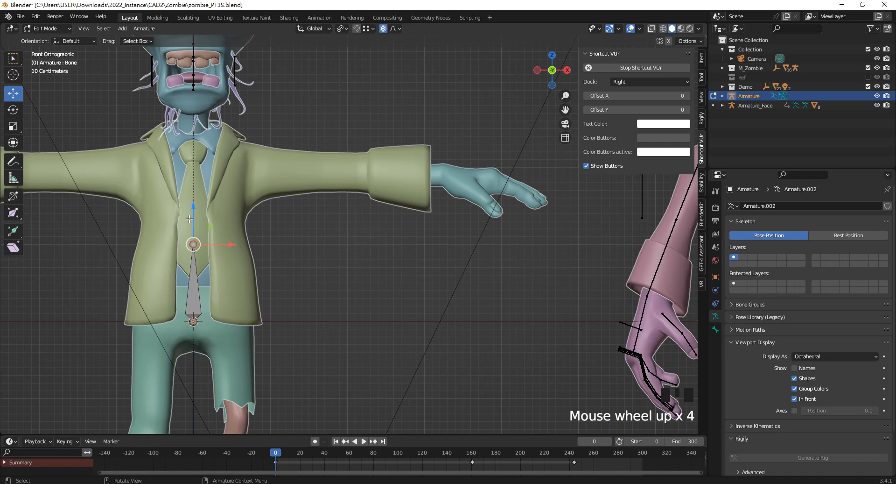
{"action": "left_click_drag", "start_coordinate": [189, 219], "coordinate": [190, 225]}
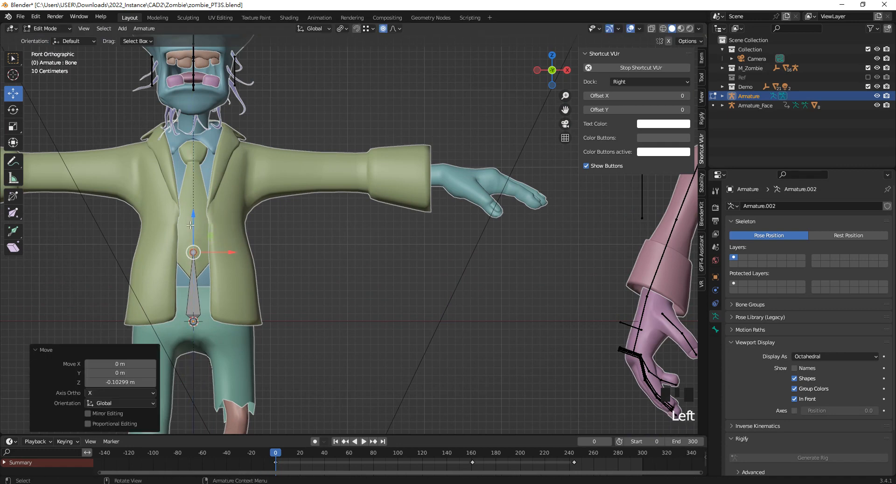
{"action": "middle_click_drag", "start_coordinate": [191, 225], "coordinate": [210, 259], "text": "shift"}
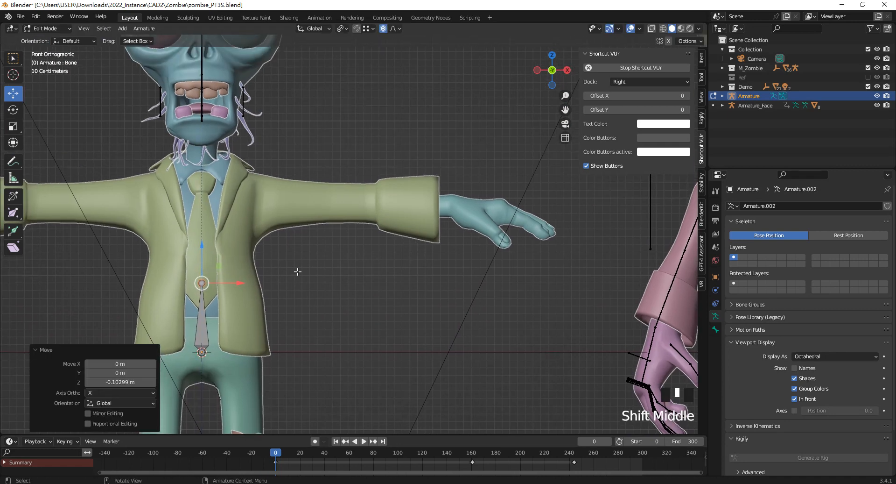
{"action": "key", "text": "r"}
{"action": "key", "text": "z"}
{"action": "right_click", "coordinate": [267, 278]}
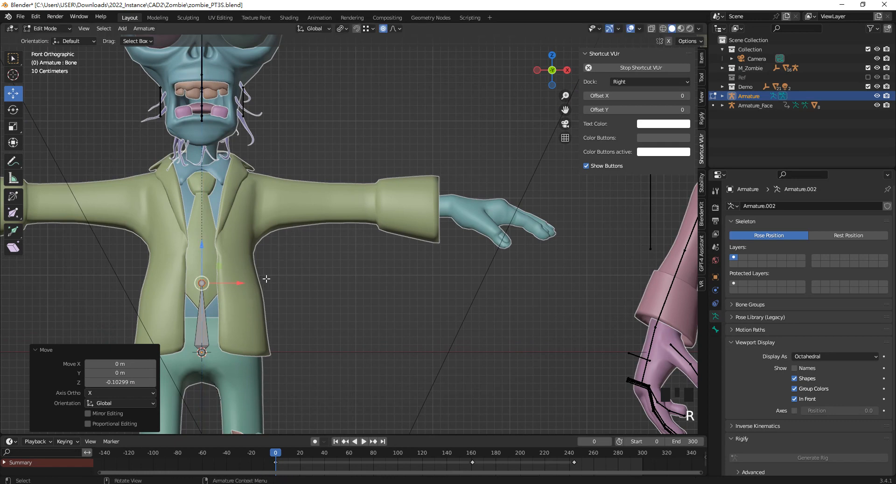
- Extrude a second spine bone straight up along Z from the first bone's tip and raise its end about 0.33 m
{"action": "left_click", "coordinate": [255, 322]}
{"action": "left_click", "coordinate": [210, 285]}
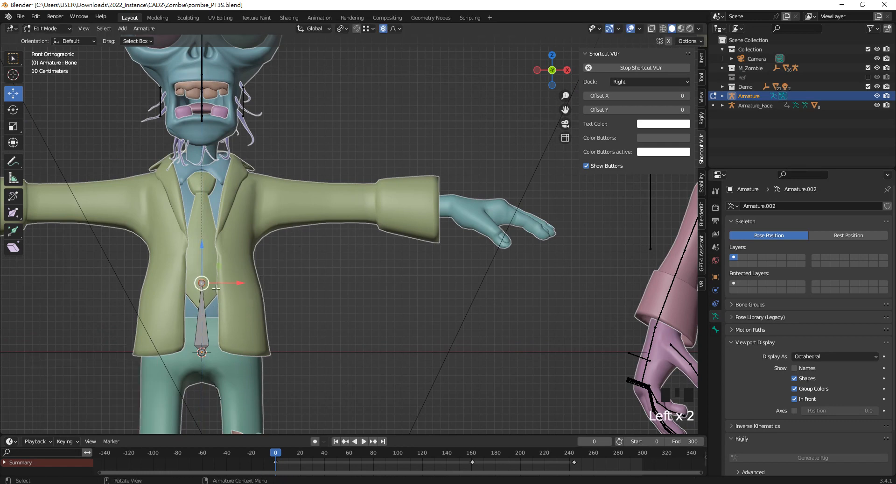
{"action": "key", "text": "e"}
{"action": "key", "text": "z"}
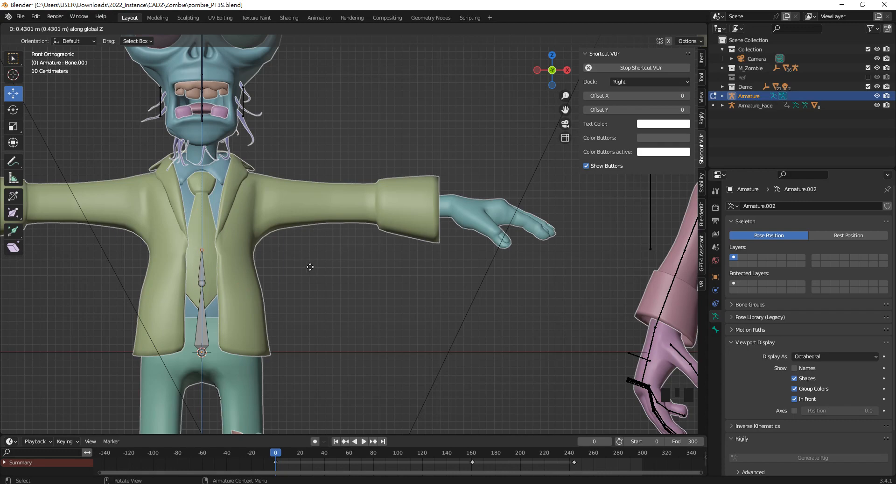
{"action": "left_click", "coordinate": [309, 261]}
{"action": "scroll", "coordinate": [308, 260], "scroll_direction": "down", "scroll_amount": 2}
{"action": "middle_click_drag", "start_coordinate": [309, 260], "coordinate": [216, 215]}
{"action": "scroll", "coordinate": [189, 218], "scroll_direction": "up", "scroll_amount": 2}
{"action": "left_click_drag", "start_coordinate": [229, 219], "coordinate": [224, 201]}
- Extrude a chest bone about 0.7 m up along Z to the collar and a neck bone up to the base of the head
{"action": "middle_click_drag", "start_coordinate": [224, 200], "coordinate": [304, 243]}
{"action": "scroll", "coordinate": [304, 243], "scroll_direction": "up", "scroll_amount": 4}
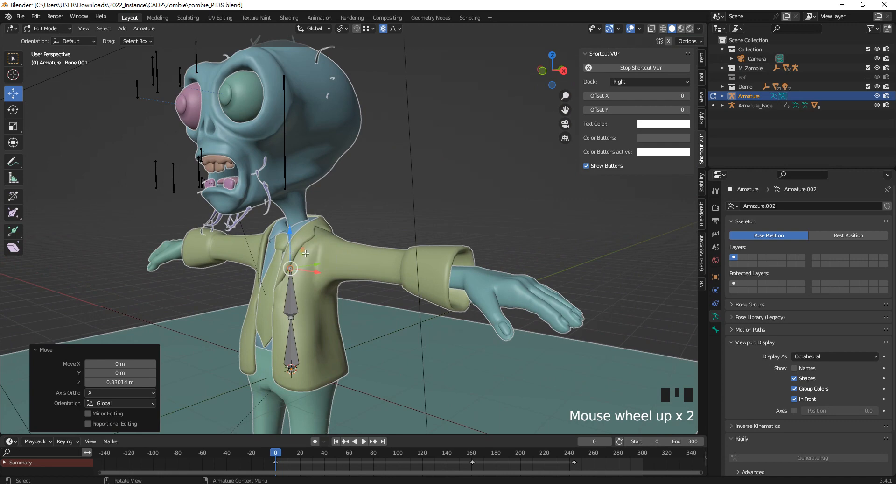
{"action": "key", "text": "e"}
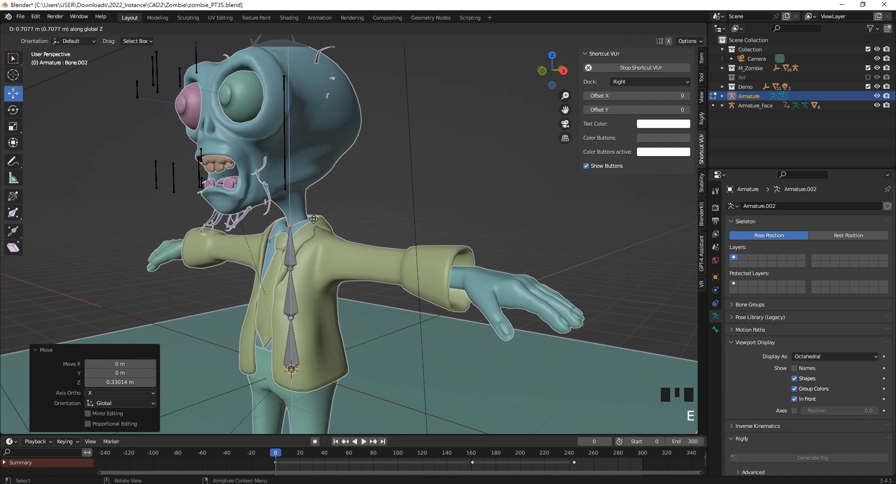
{"action": "left_click", "coordinate": [313, 220]}
{"action": "key", "text": "e"}
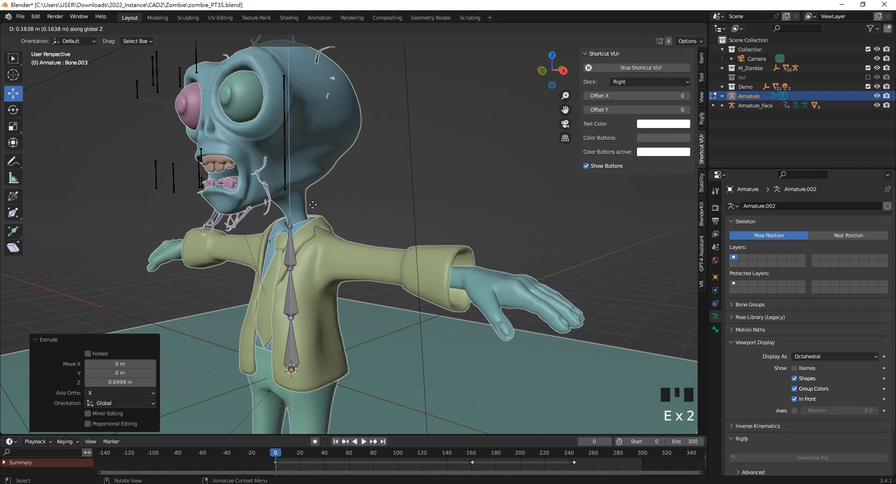
{"action": "left_click", "coordinate": [313, 182]}
- Return to Object Mode with both zombies in view
{"action": "scroll", "coordinate": [314, 181], "scroll_direction": "down", "scroll_amount": 2}
{"action": "middle_click_drag", "start_coordinate": [391, 235], "coordinate": [355, 215], "text": "shift"}
{"action": "key", "text": "Tab"}
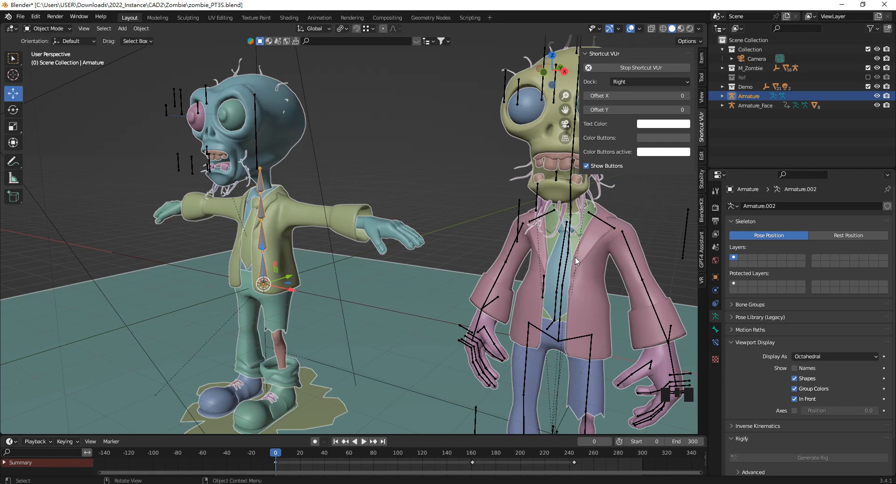
{"action": "scroll", "coordinate": [577, 260], "scroll_direction": "down", "scroll_amount": 5}
- Hide the demo zombie's armature and restore it by excluding and re-including the M_Zombie collection
{"action": "left_click", "coordinate": [471, 140]}
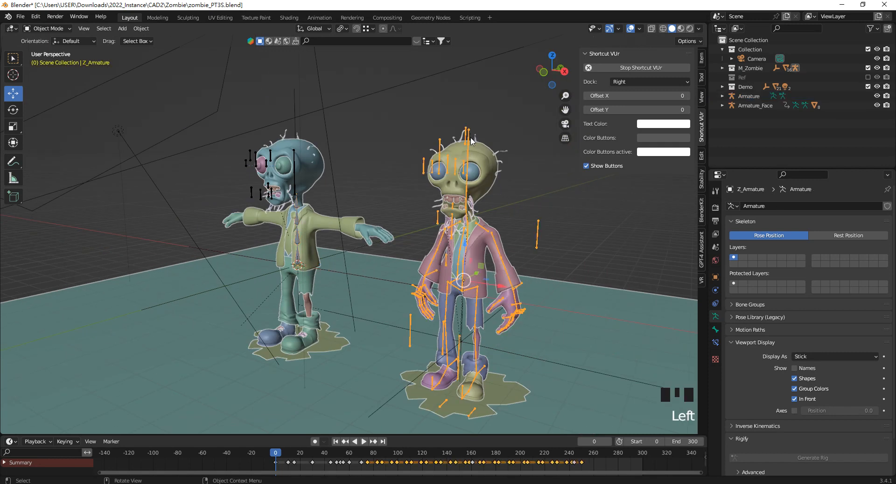
{"action": "key", "text": "h"}
{"action": "scroll", "coordinate": [420, 162], "scroll_direction": "up", "scroll_amount": 1}
{"action": "mouse_move", "coordinate": [414, 163]}
{"action": "middle_mouse_down"}
{"action": "mouse_move", "coordinate": [432, 163]}
{"action": "mouse_move", "coordinate": [409, 154]}
{"action": "middle_mouse_up"}
{"action": "scroll", "coordinate": [432, 164], "scroll_direction": "down", "scroll_amount": 1}
{"action": "scroll", "coordinate": [489, 164], "scroll_direction": "up", "scroll_amount": 1}
{"action": "scroll", "coordinate": [454, 160], "scroll_direction": "down", "scroll_amount": 3}
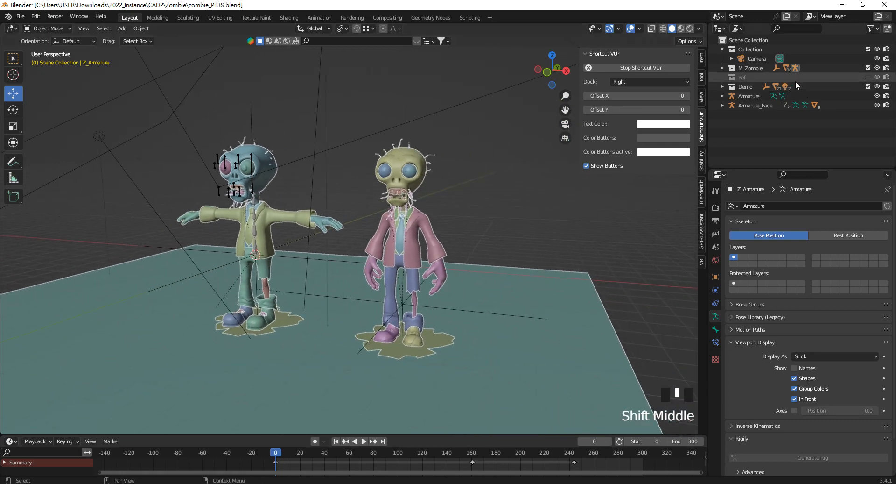
{"action": "left_click", "coordinate": [868, 67]}
{"action": "left_click", "coordinate": [868, 67]}
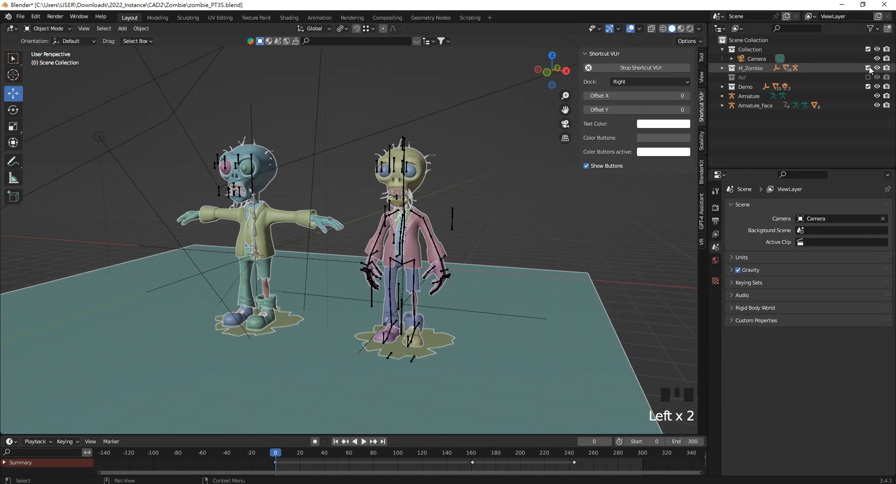
- Duplicate the demo zombie's armature and move the copy about 10.24 m along Y, clear of the characters
{"action": "left_click", "coordinate": [416, 192]}
{"action": "middle_click_drag", "start_coordinate": [415, 193], "coordinate": [420, 224]}
{"action": "key", "text": "shift+d"}
{"action": "right_click", "coordinate": [421, 246]}
{"action": "left_click_drag", "start_coordinate": [409, 260], "coordinate": [544, 216]}
- Move the duplicated armature to the collection named Collection and exclude the M_Zombie collection from the view layer
{"action": "key", "text": "m"}
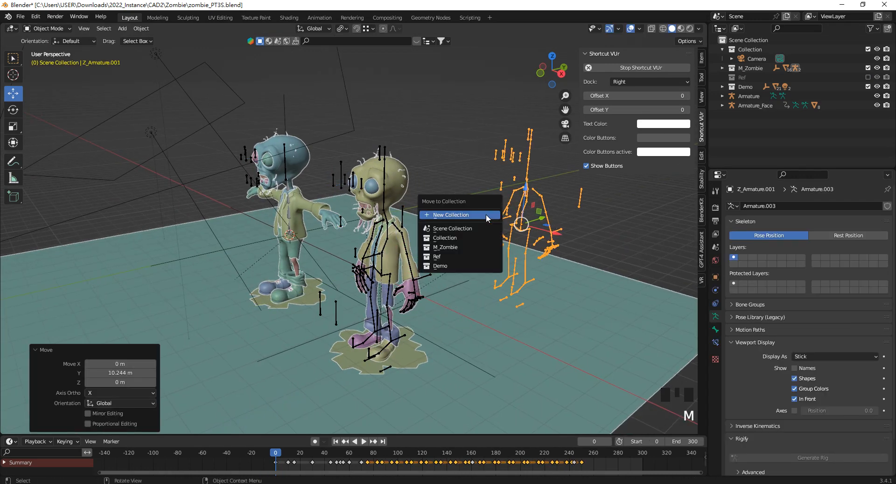
{"action": "left_click", "coordinate": [460, 238]}
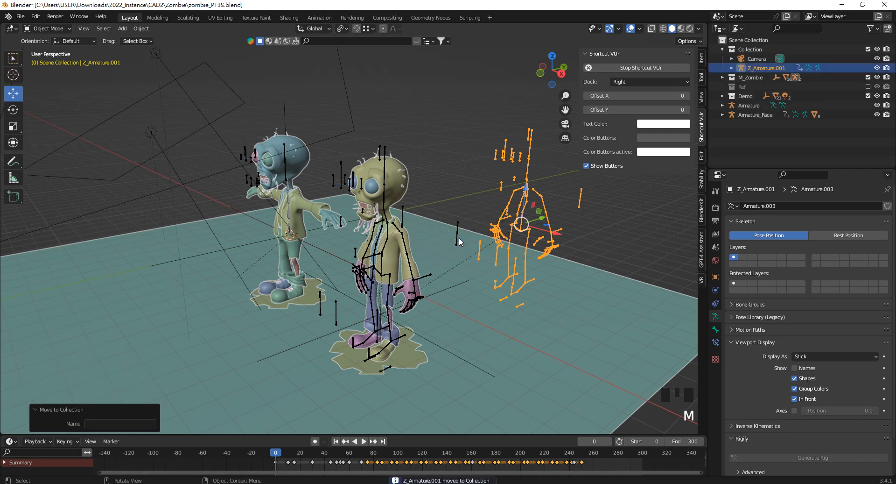
{"action": "left_click", "coordinate": [868, 77]}
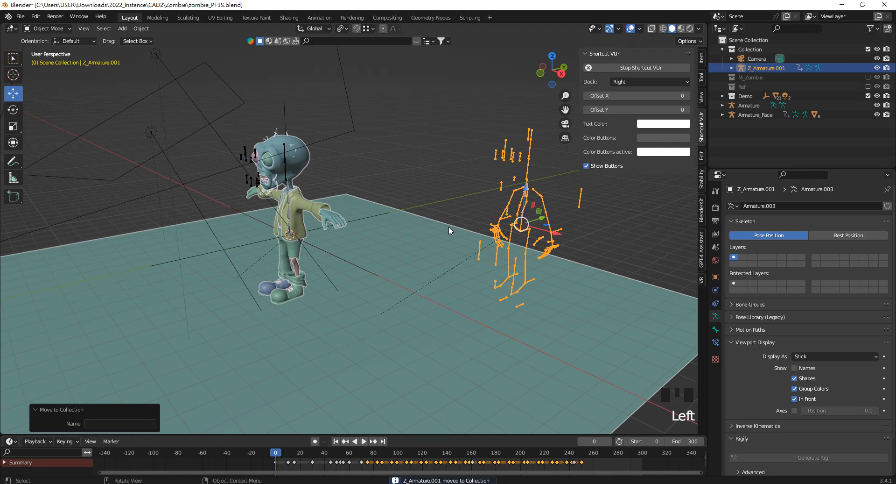
- In the right orthographic view, move the duplicated reference armature about -4.62 m on Y, closer to the T-posed zombie
{"action": "key", "text": "KP_3"}
{"action": "scroll", "coordinate": [358, 208], "scroll_direction": "up", "scroll_amount": 7}
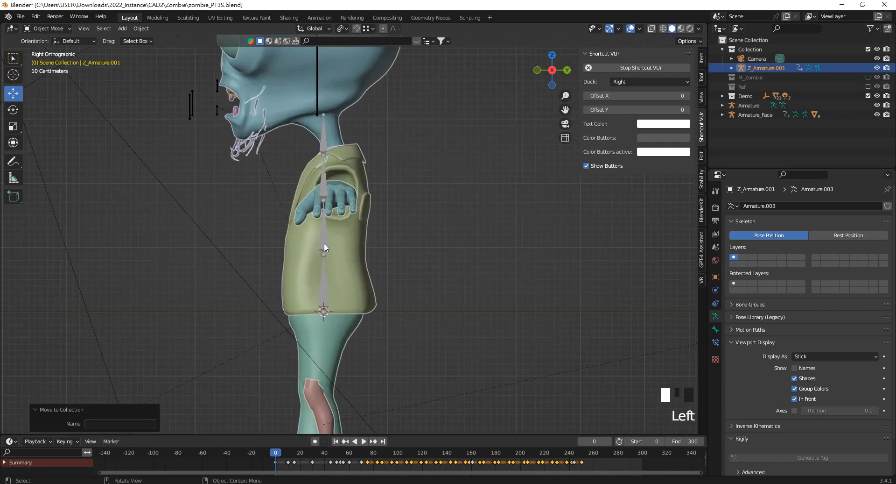
{"action": "scroll", "coordinate": [325, 243], "scroll_direction": "down", "scroll_amount": 9}
{"action": "scroll", "coordinate": [578, 252], "scroll_direction": "up", "scroll_amount": 3}
{"action": "left_click", "coordinate": [577, 253]}
{"action": "left_click_drag", "start_coordinate": [578, 253], "coordinate": [485, 253]}
- Edit the new armature and move the joint below the chest bone about 0.28 m back along Y
{"action": "scroll", "coordinate": [326, 231], "scroll_direction": "up", "scroll_amount": 7}
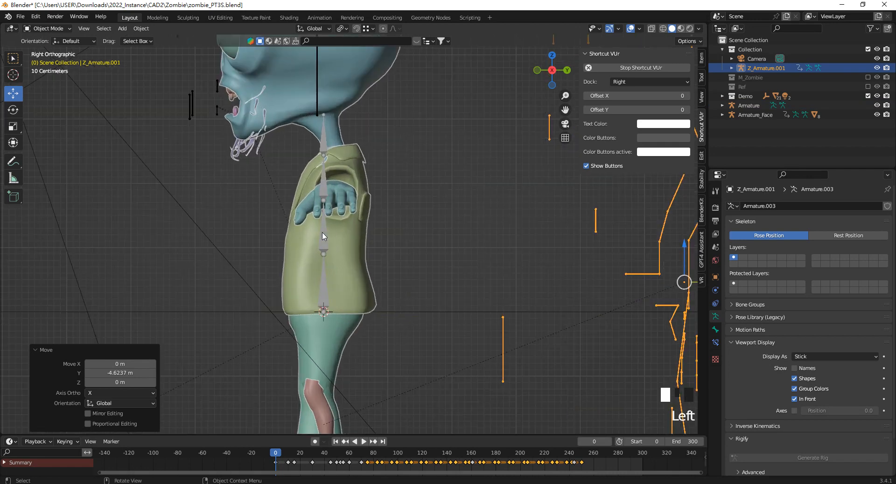
{"action": "left_click", "coordinate": [322, 232]}
{"action": "middle_click_drag", "start_coordinate": [322, 232], "coordinate": [330, 256], "text": "shift"}
{"action": "key", "text": "Tab"}
{"action": "scroll", "coordinate": [285, 252], "scroll_direction": "down", "scroll_amount": 3}
{"action": "scroll", "coordinate": [375, 253], "scroll_direction": "up", "scroll_amount": 3}
{"action": "left_click", "coordinate": [329, 225]}
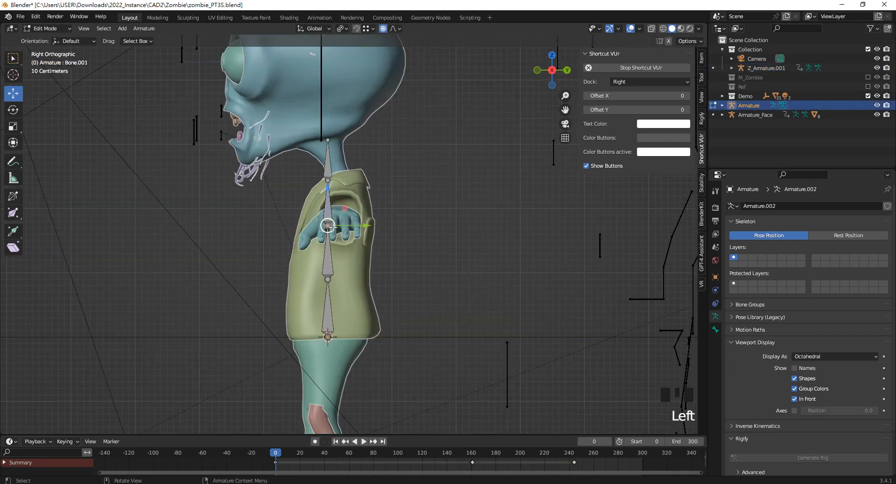
{"action": "left_click_drag", "start_coordinate": [363, 228], "coordinate": [381, 228]}
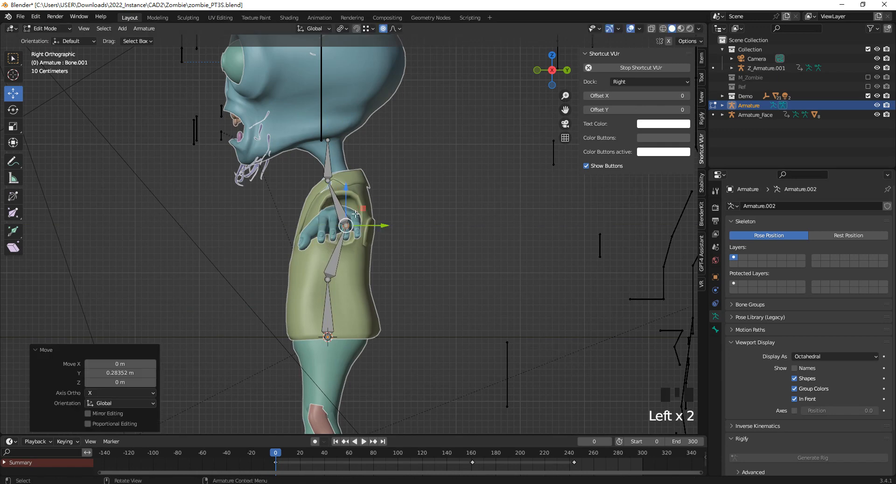
- Move the joint between the chest and neck bones about 0.19 m back along Y
{"action": "left_click", "coordinate": [328, 179]}
{"action": "left_click_drag", "start_coordinate": [355, 180], "coordinate": [366, 181]}
{"action": "scroll", "coordinate": [344, 232], "scroll_direction": "down", "scroll_amount": 2}
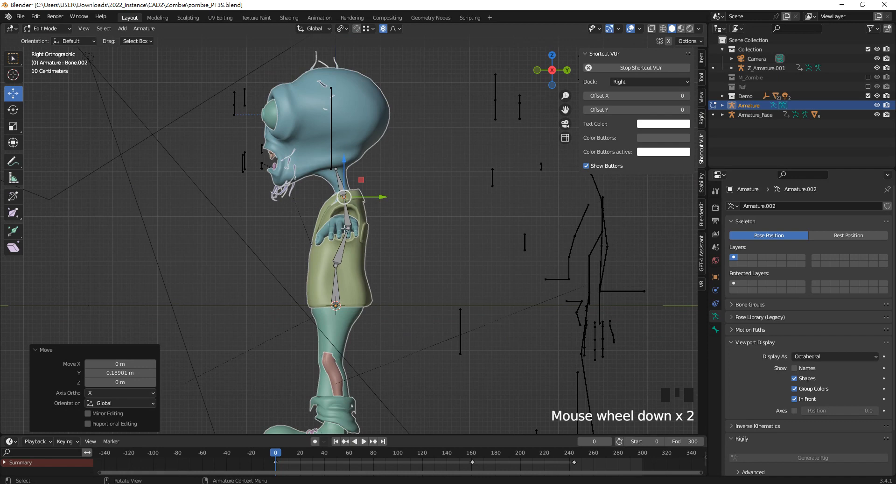
- Refine the neck bone's placement inside the zombie's neck, shifting it about 0.045 m forward on Y
{"action": "scroll", "coordinate": [350, 220], "scroll_direction": "up", "scroll_amount": 4}
{"action": "middle_click_drag", "start_coordinate": [350, 167], "coordinate": [357, 201], "text": "shift"}
{"action": "left_click_drag", "start_coordinate": [347, 186], "coordinate": [346, 253], "text": "ctrl"}
{"action": "scroll", "coordinate": [346, 253], "scroll_direction": "down", "scroll_amount": 3}
{"action": "scroll", "coordinate": [346, 253], "scroll_direction": "up", "scroll_amount": 3}
{"action": "left_click", "coordinate": [360, 161]}
{"action": "left_click_drag", "start_coordinate": [360, 162], "coordinate": [355, 161]}
{"action": "middle_click_drag", "start_coordinate": [355, 161], "coordinate": [357, 172], "text": "shift"}
{"action": "scroll", "coordinate": [321, 189], "scroll_direction": "up", "scroll_amount": 2}
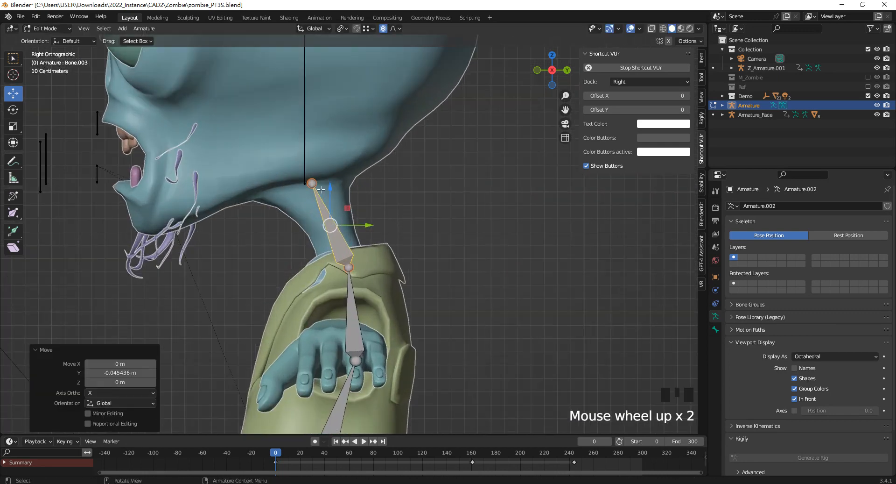
- Align the neck bone's tip along Y with the base of the face armature's head bone
{"action": "left_click", "coordinate": [319, 187]}
{"action": "scroll", "coordinate": [357, 226], "scroll_direction": "up", "scroll_amount": 3}
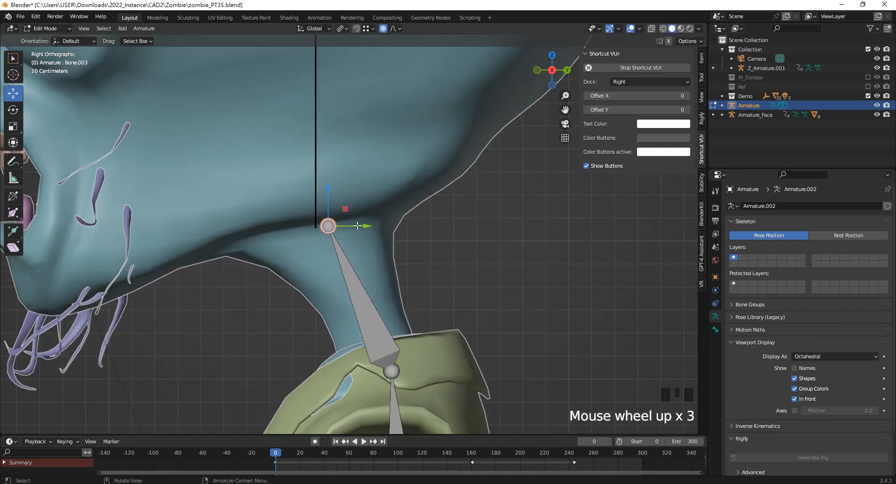
{"action": "left_click_drag", "start_coordinate": [357, 226], "coordinate": [322, 247], "text": "ctrl"}
{"action": "scroll", "coordinate": [316, 228], "scroll_direction": "up", "scroll_amount": 7}
{"action": "scroll", "coordinate": [296, 214], "scroll_direction": "up", "scroll_amount": 1, "text": "shift"}
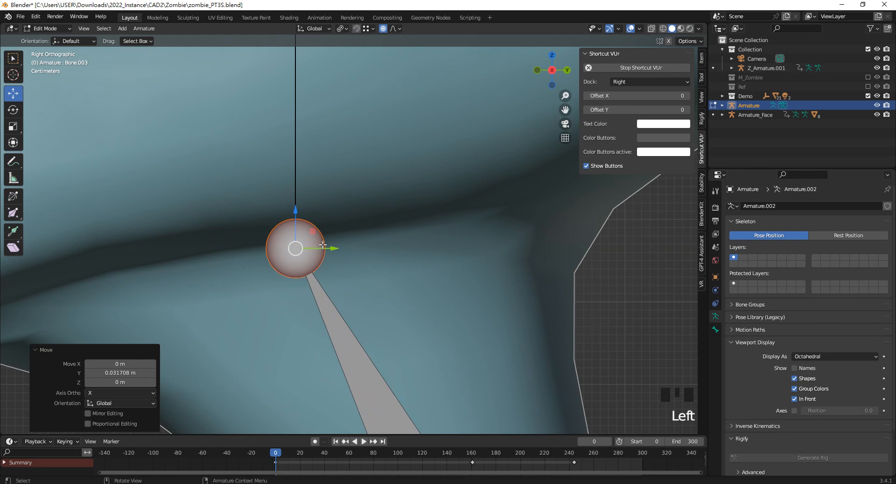
- Switch to wireframe shading and fine-tune the neck bone's tip about -0.0045 m on Z to meet the head bone's base
{"action": "key", "text": "z"}
{"action": "left_click", "coordinate": [277, 248]}
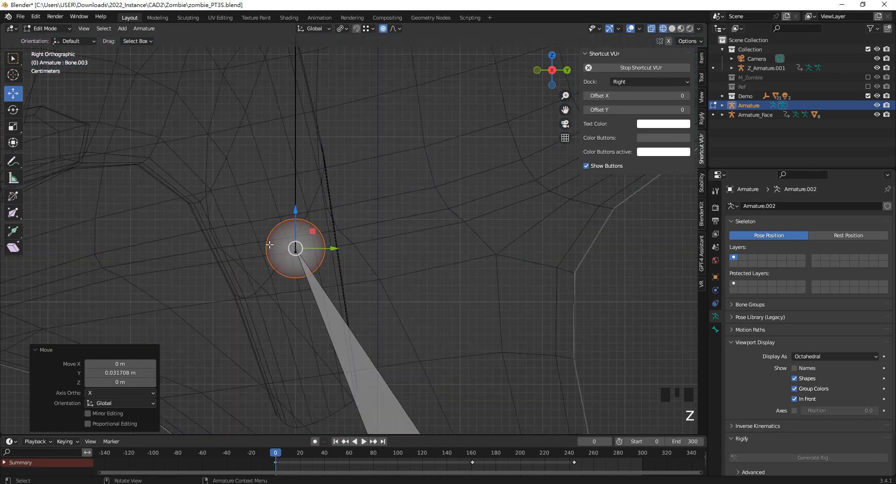
{"action": "scroll", "coordinate": [261, 254], "scroll_direction": "up", "scroll_amount": 2}
{"action": "mouse_move", "coordinate": [276, 258]}
{"action": "left_mouse_down", "text": "ctrl"}
{"action": "mouse_move", "coordinate": [257, 261]}
{"action": "mouse_move", "coordinate": [255, 246]}
{"action": "mouse_move", "coordinate": [254, 264]}
{"action": "left_mouse_up", "text": "ctrl"}
{"action": "scroll", "coordinate": [252, 236], "scroll_direction": "up", "scroll_amount": 1}
- Extrude a hip bone about 0.52 m along X from the base of the spine chain
{"action": "scroll", "coordinate": [252, 236], "scroll_direction": "down", "scroll_amount": 7}
{"action": "middle_click_drag", "start_coordinate": [411, 289], "coordinate": [418, 208], "text": "shift"}
{"action": "scroll", "coordinate": [300, 198], "scroll_direction": "down", "scroll_amount": 2}
{"action": "key", "text": "KP_1"}
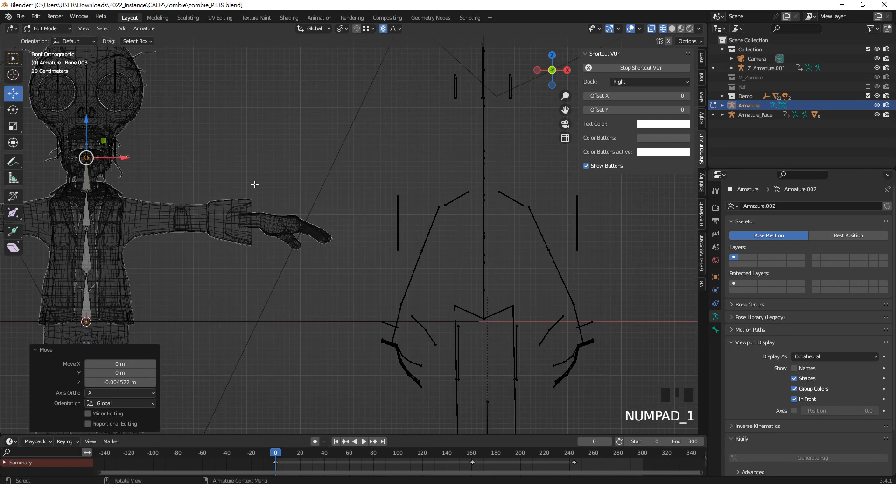
{"action": "middle_click_drag", "start_coordinate": [242, 199], "coordinate": [248, 242], "text": "shift"}
{"action": "scroll", "coordinate": [225, 262], "scroll_direction": "up", "scroll_amount": 3}
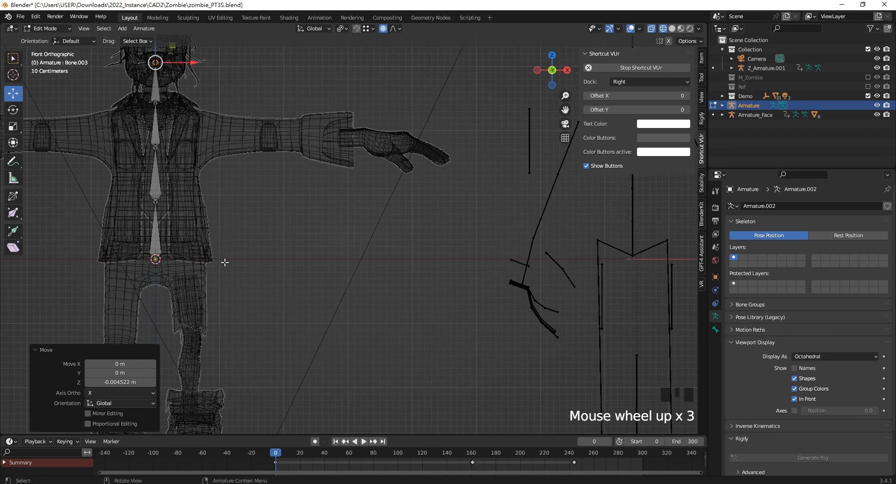
{"action": "left_click", "coordinate": [156, 261]}
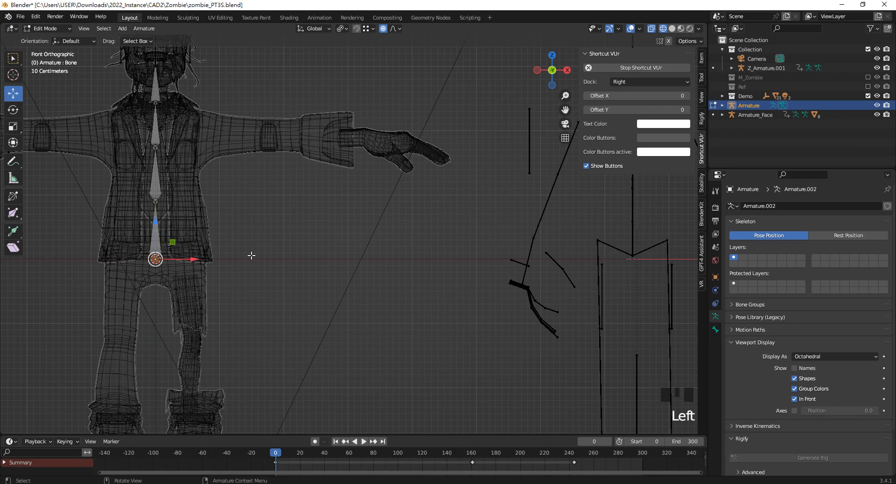
{"action": "scroll", "coordinate": [251, 255], "scroll_direction": "down", "scroll_amount": 2}
{"action": "middle_click_drag", "start_coordinate": [328, 252], "coordinate": [311, 264]}
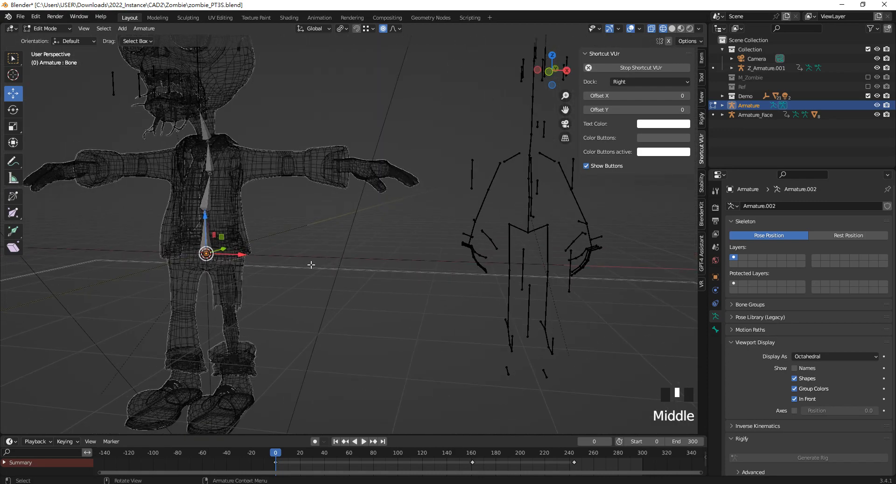
{"action": "key", "text": "KP_1"}
{"action": "scroll", "coordinate": [202, 261], "scroll_direction": "up", "scroll_amount": 4}
{"action": "scroll", "coordinate": [172, 273], "scroll_direction": "down", "scroll_amount": 2}
{"action": "middle_click_drag", "start_coordinate": [172, 273], "coordinate": [278, 275], "text": "shift"}
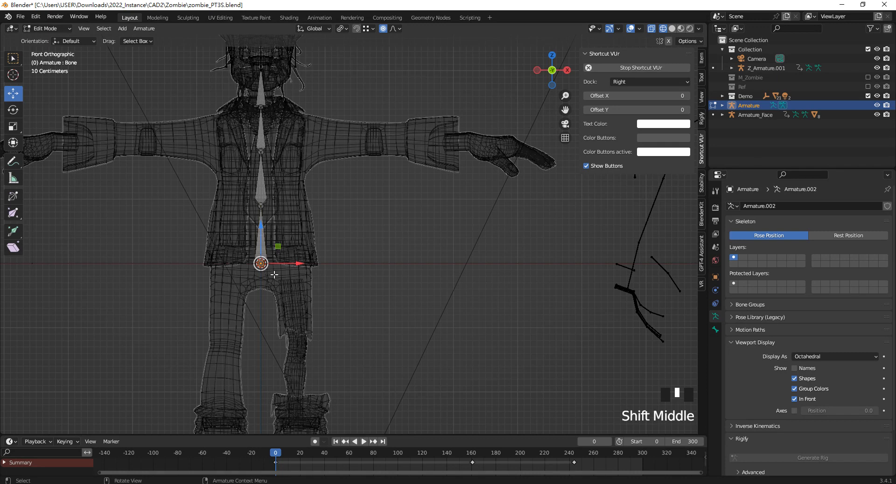
{"action": "key", "text": "e"}
{"action": "key", "text": "x"}
{"action": "left_click", "coordinate": [304, 273]}
- Raise the hip bone's tip about 0.12 m on Z
{"action": "scroll", "coordinate": [303, 272], "scroll_direction": "down", "scroll_amount": 3}
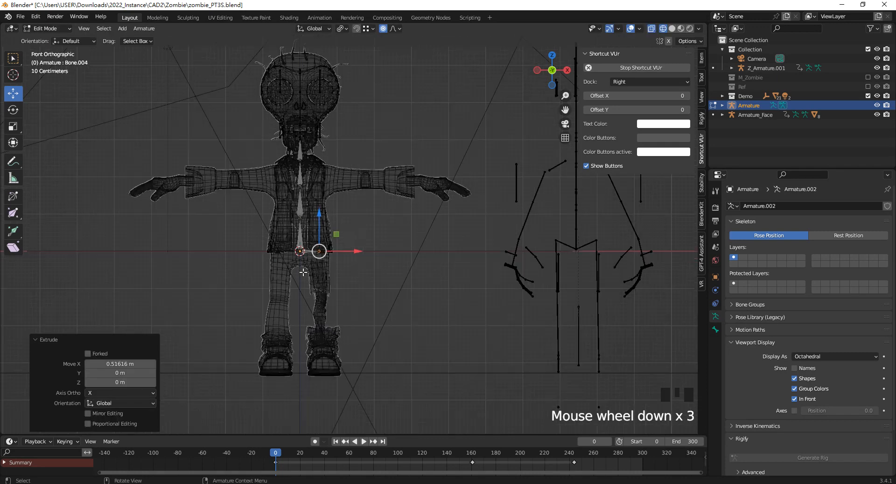
{"action": "middle_click_drag", "start_coordinate": [303, 272], "coordinate": [284, 256], "text": "shift"}
{"action": "scroll", "coordinate": [284, 255], "scroll_direction": "up", "scroll_amount": 2}
{"action": "left_click_drag", "start_coordinate": [280, 218], "coordinate": [281, 206]}
- Extrude a thigh bone about 1.2 m and a shin bone about 1.69 m straight down along Z from the hip bone's tip
{"action": "scroll", "coordinate": [199, 256], "scroll_direction": "down", "scroll_amount": 2}
{"action": "middle_click_drag", "start_coordinate": [362, 262], "coordinate": [294, 248]}
{"action": "middle_click_drag", "start_coordinate": [242, 257], "coordinate": [308, 235], "text": "shift"}
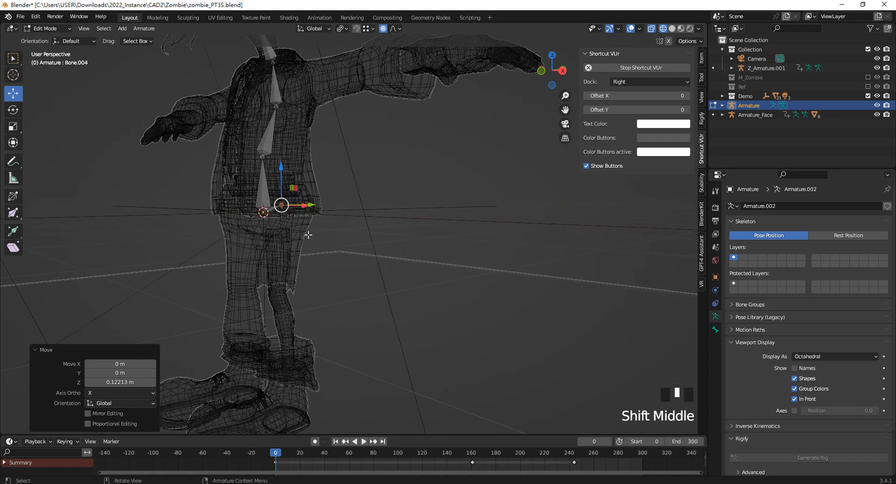
{"action": "middle_click_drag", "start_coordinate": [325, 228], "coordinate": [329, 232]}
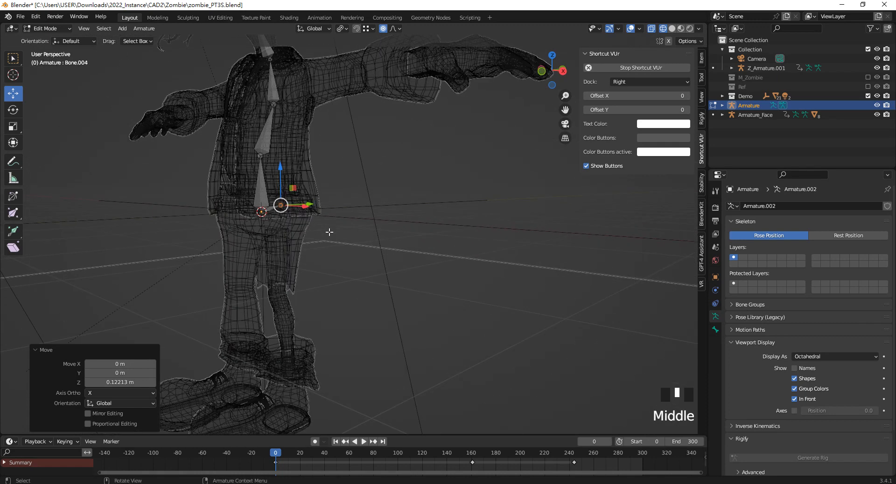
{"action": "key", "text": "e"}
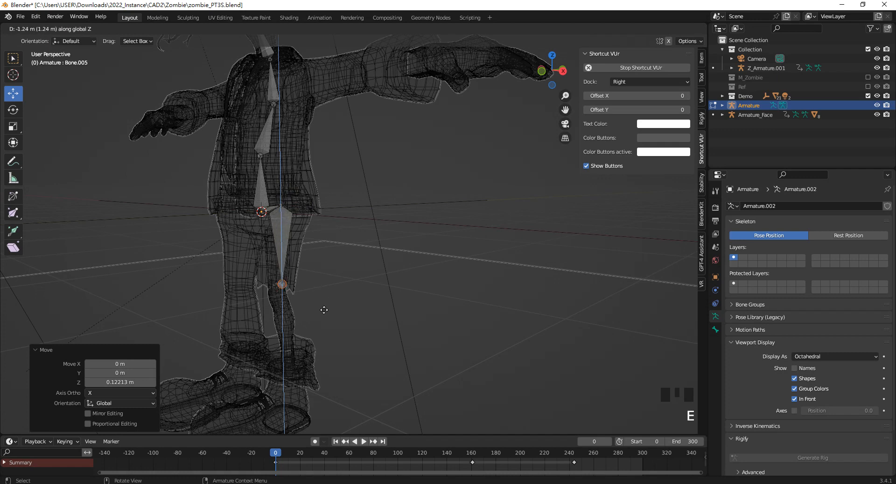
{"action": "left_click", "coordinate": [324, 308]}
{"action": "key", "text": "e"}
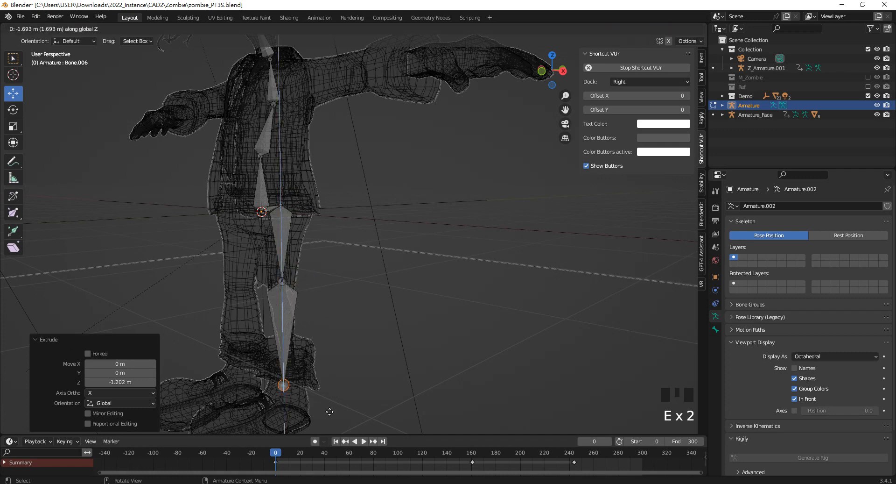
{"action": "left_click", "coordinate": [329, 409]}
- From the ankle, extrude a foot bone about 0.72 m forward along Y and a toe bone about 0.7 m beyond it
{"action": "middle_click_drag", "start_coordinate": [298, 318], "coordinate": [191, 201], "text": "shift"}
{"action": "middle_click_drag", "start_coordinate": [216, 239], "coordinate": [325, 236]}
{"action": "scroll", "coordinate": [280, 266], "scroll_direction": "up", "scroll_amount": 2}
{"action": "middle_click_drag", "start_coordinate": [271, 296], "coordinate": [337, 302], "text": "shift"}
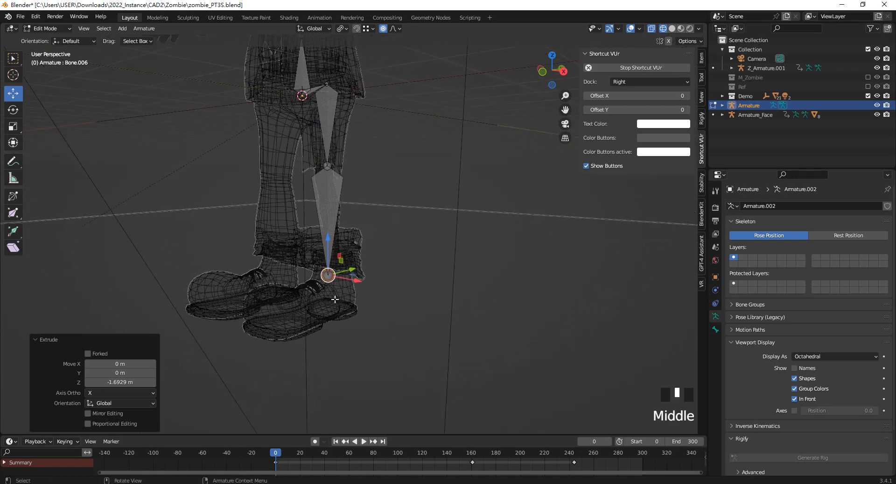
{"action": "key", "text": "KP_3"}
{"action": "key", "text": "e"}
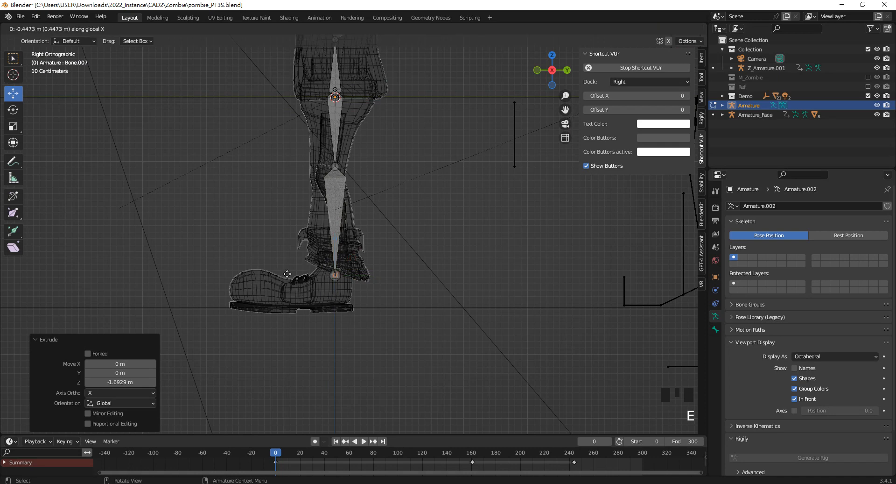
{"action": "key", "text": "y"}
{"action": "left_click", "coordinate": [288, 274]}
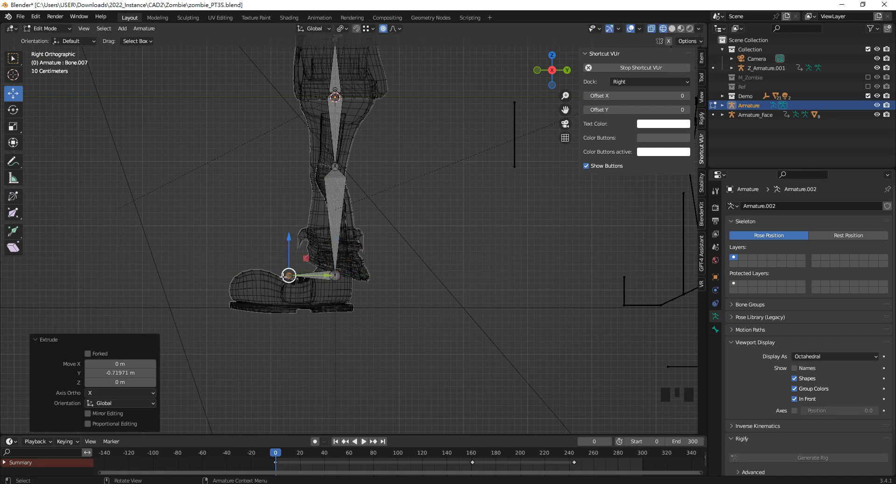
{"action": "key", "text": "e"}
{"action": "key", "text": "y"}
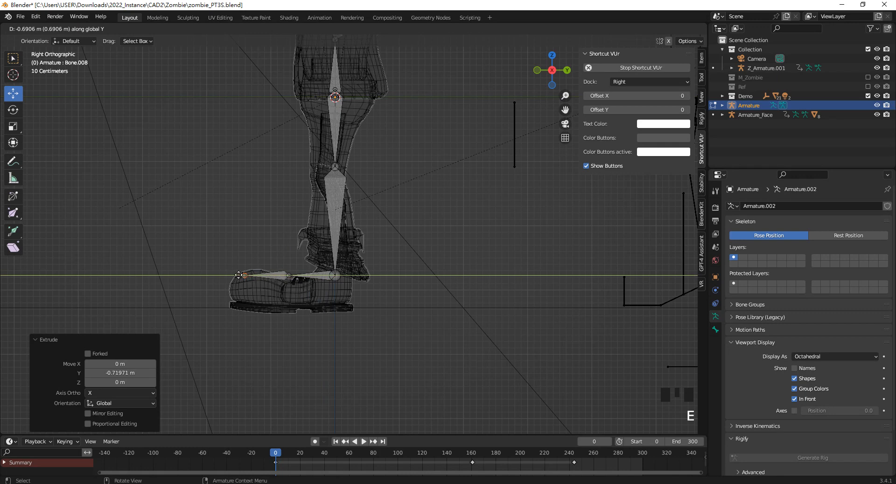
{"action": "left_click", "coordinate": [257, 269]}
- Move the knee joint forward on Y inside the leg and lower it about 0.14 m on Z
{"action": "scroll", "coordinate": [257, 270], "scroll_direction": "down", "scroll_amount": 3}
{"action": "middle_click_drag", "start_coordinate": [362, 191], "coordinate": [338, 223], "text": "shift"}
{"action": "left_click", "coordinate": [280, 237]}
{"action": "scroll", "coordinate": [296, 238], "scroll_direction": "up", "scroll_amount": 3}
{"action": "scroll", "coordinate": [305, 221], "scroll_direction": "up", "scroll_amount": 4}
{"action": "left_click_drag", "start_coordinate": [263, 215], "coordinate": [245, 207]}
{"action": "left_click_drag", "start_coordinate": [219, 179], "coordinate": [218, 191]}
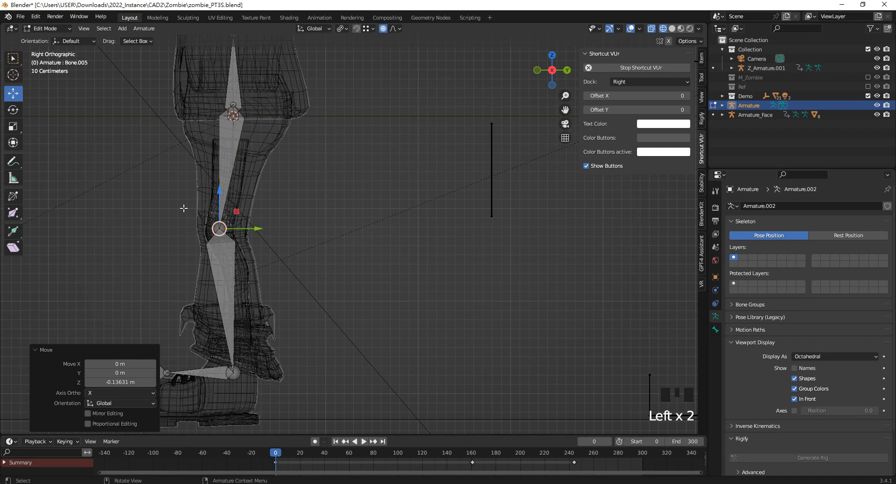
- Fine-tune the knee joint about 0.02 m further forward on Y
{"action": "scroll", "coordinate": [298, 243], "scroll_direction": "down", "scroll_amount": 1}
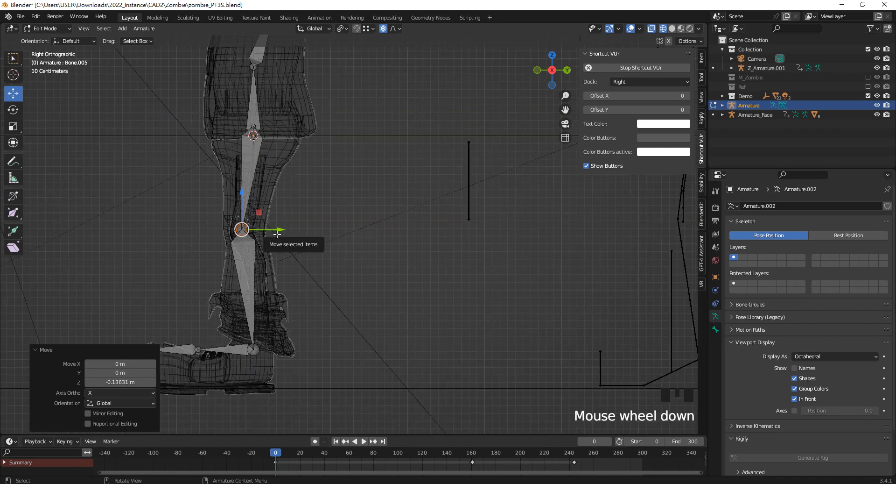
{"action": "scroll", "coordinate": [280, 229], "scroll_direction": "down", "scroll_amount": 2}
{"action": "scroll", "coordinate": [280, 229], "scroll_direction": "up", "scroll_amount": 1}
{"action": "middle_click_drag", "start_coordinate": [297, 211], "coordinate": [289, 253], "text": "shift"}
{"action": "scroll", "coordinate": [245, 290], "scroll_direction": "up", "scroll_amount": 3}
{"action": "middle_click_drag", "start_coordinate": [245, 289], "coordinate": [330, 242], "text": "shift"}
{"action": "key", "text": "KP_3"}
{"action": "left_click_drag", "start_coordinate": [345, 237], "coordinate": [342, 236]}
- Lower the ankle joint about 0.28 m on Z into the shoe
{"action": "middle_click_drag", "start_coordinate": [339, 148], "coordinate": [357, 27], "text": "shift"}
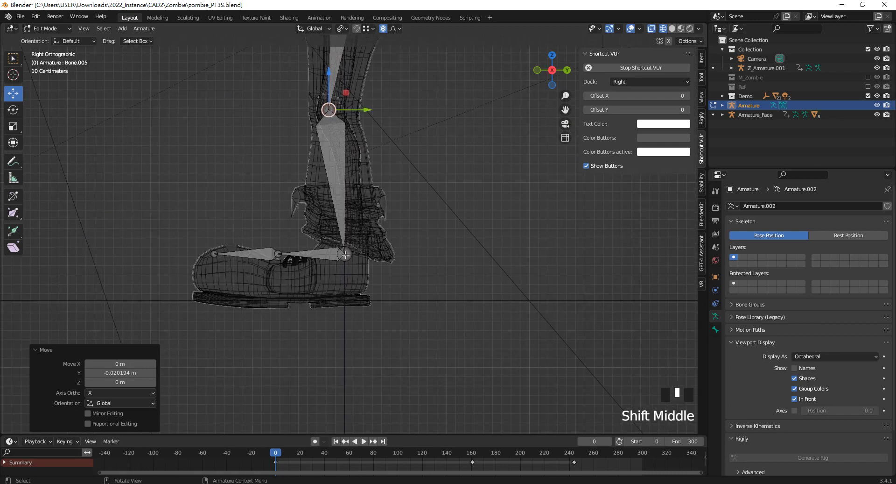
{"action": "left_click", "coordinate": [345, 253]}
{"action": "left_click_drag", "start_coordinate": [345, 222], "coordinate": [344, 244]}
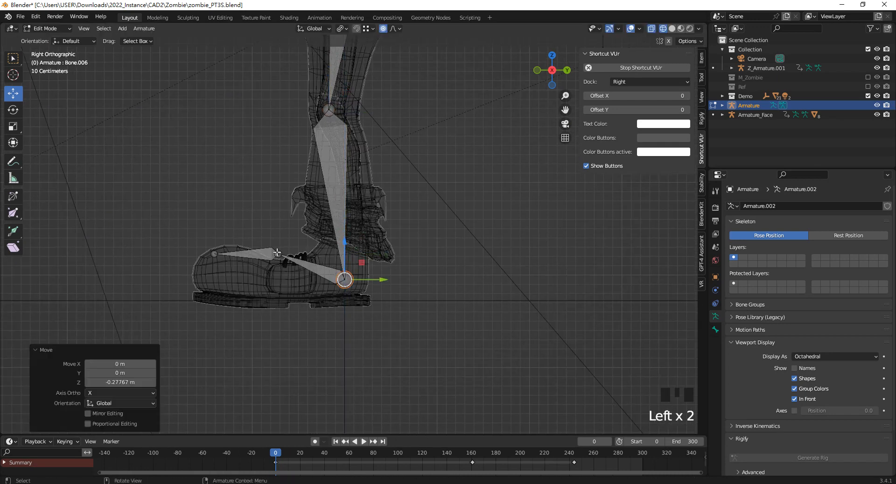
- Lower the ball and toe-tip joints on Z close to the shoe's sole, and raise the ankle joint about 0.21 m
{"action": "left_click", "coordinate": [277, 252]}
{"action": "left_click_drag", "start_coordinate": [277, 252], "coordinate": [278, 284]}
{"action": "left_click", "coordinate": [215, 254]}
{"action": "left_click_drag", "start_coordinate": [216, 236], "coordinate": [216, 267]}
{"action": "left_click", "coordinate": [345, 279]}
{"action": "left_click_drag", "start_coordinate": [345, 260], "coordinate": [345, 236]}
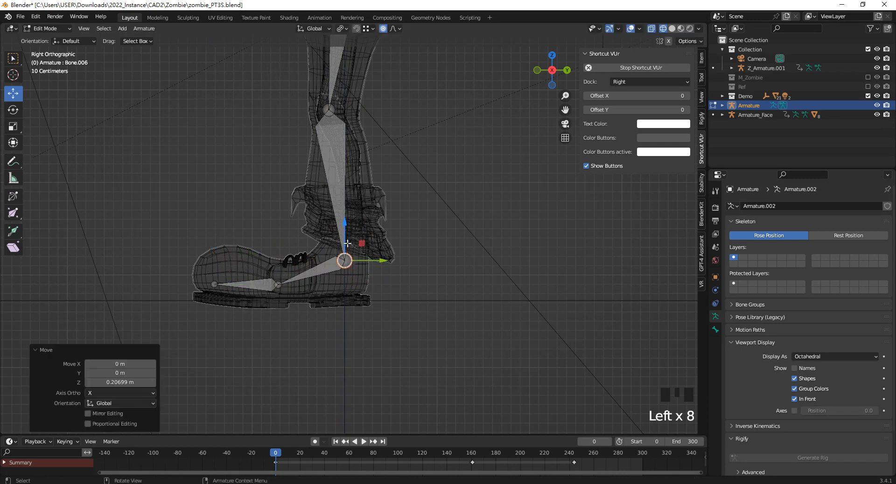
- Examine the leg and spine bones against the zombie mesh from an angle and from the front
{"action": "scroll", "coordinate": [336, 271], "scroll_direction": "down", "scroll_amount": 6}
{"action": "scroll", "coordinate": [319, 257], "scroll_direction": "up", "scroll_amount": 3}
{"action": "mouse_move", "coordinate": [320, 256]}
{"action": "middle_mouse_down"}
{"action": "mouse_move", "coordinate": [433, 254]}
{"action": "mouse_move", "coordinate": [334, 263]}
{"action": "middle_mouse_up"}
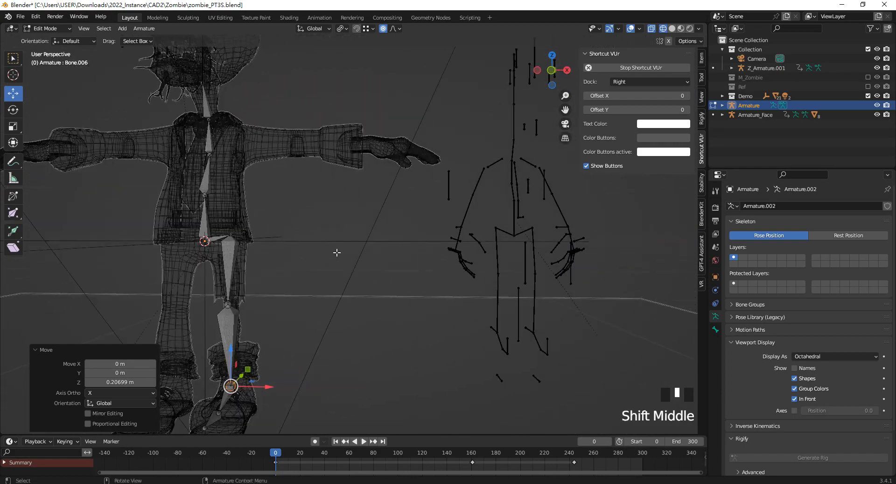
{"action": "key", "text": "KP_1"}
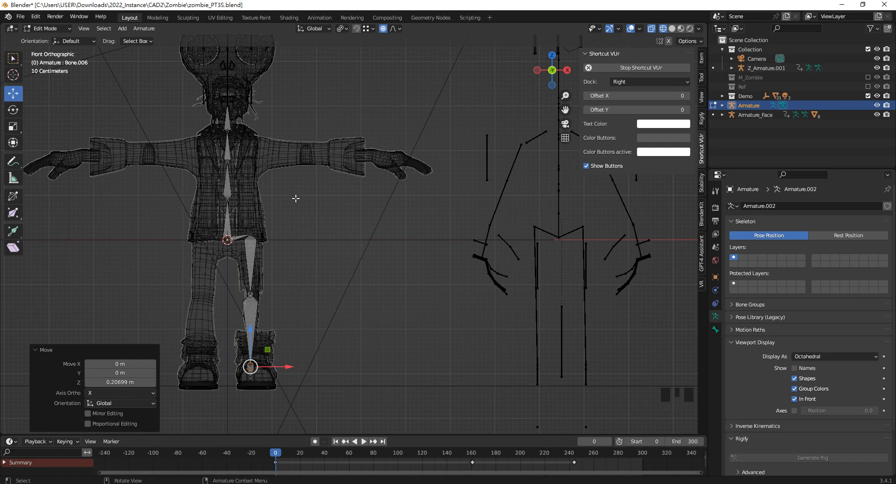
{"action": "middle_click_drag", "start_coordinate": [282, 166], "coordinate": [336, 264], "text": "shift"}
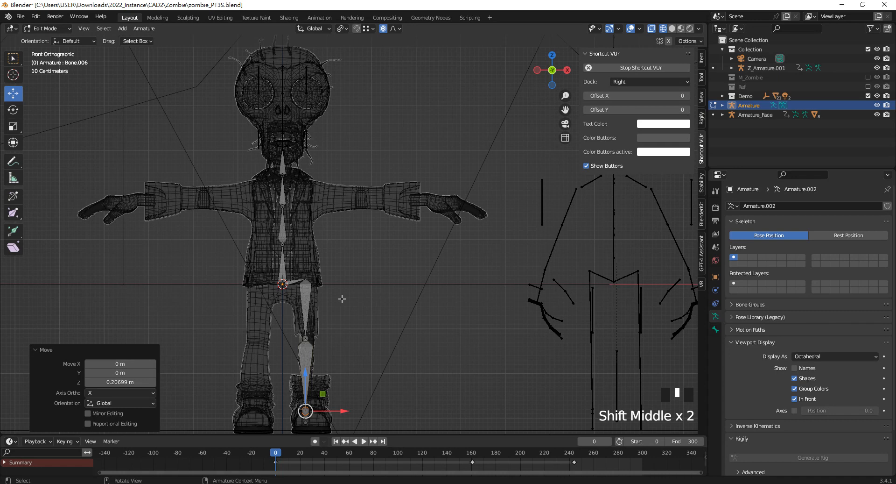
{"action": "middle_click_drag", "start_coordinate": [336, 338], "coordinate": [333, 244], "text": "shift"}
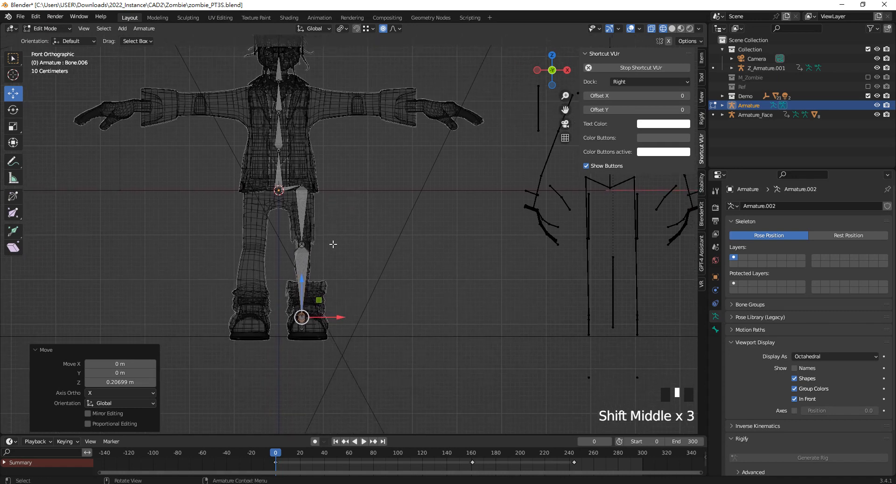
{"action": "scroll", "coordinate": [333, 235], "scroll_direction": "up", "scroll_amount": 2}
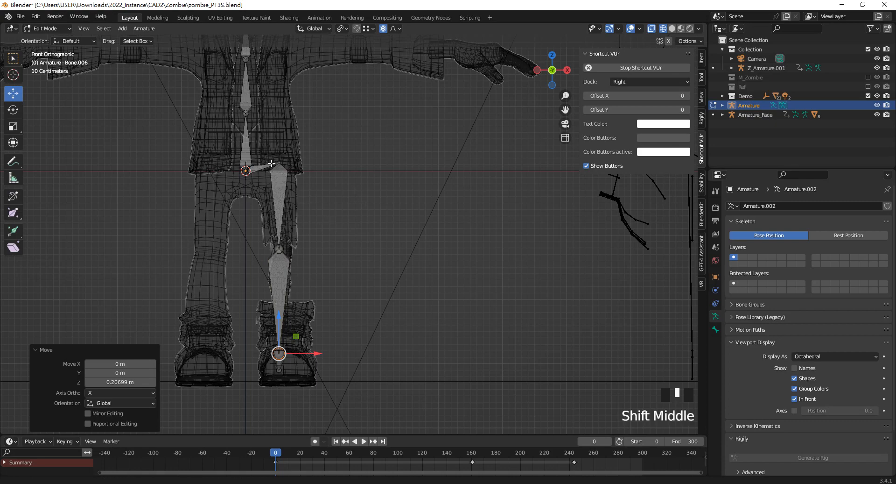
{"action": "scroll", "coordinate": [280, 240], "scroll_direction": "up", "scroll_amount": 1}
{"action": "scroll", "coordinate": [306, 249], "scroll_direction": "down", "scroll_amount": 2}
{"action": "scroll", "coordinate": [288, 246], "scroll_direction": "up", "scroll_amount": 2}
- Rename the lowest spine bone Cn_RootBone1 and copy that name for reuse
{"action": "left_click", "coordinate": [287, 246]}
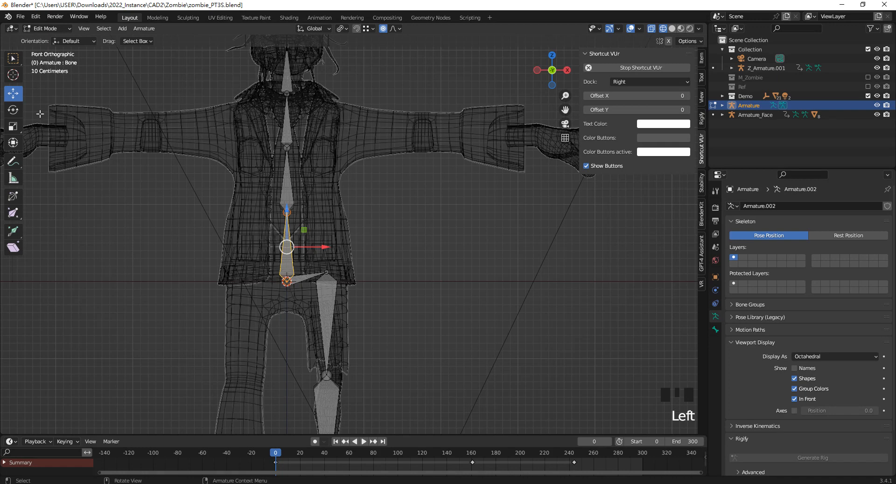
{"action": "left_click", "coordinate": [716, 330]}
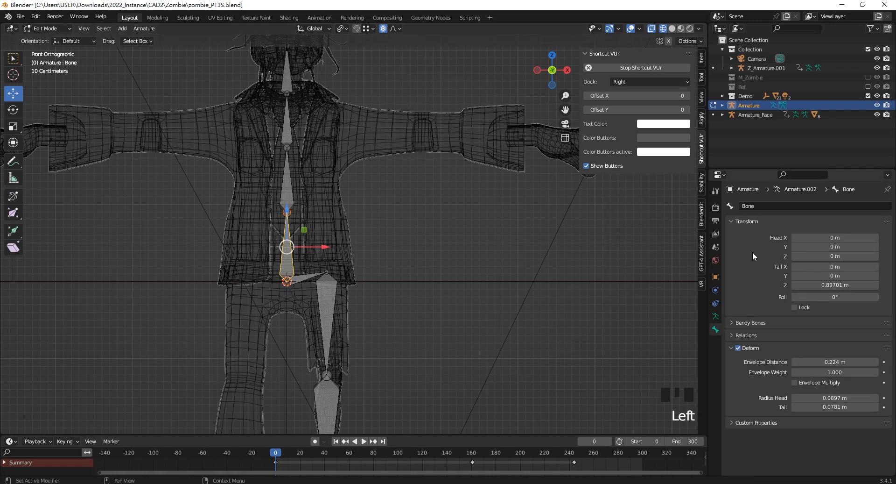
{"action": "left_click", "coordinate": [765, 207]}
{"action": "type", "text": "Cn_"}
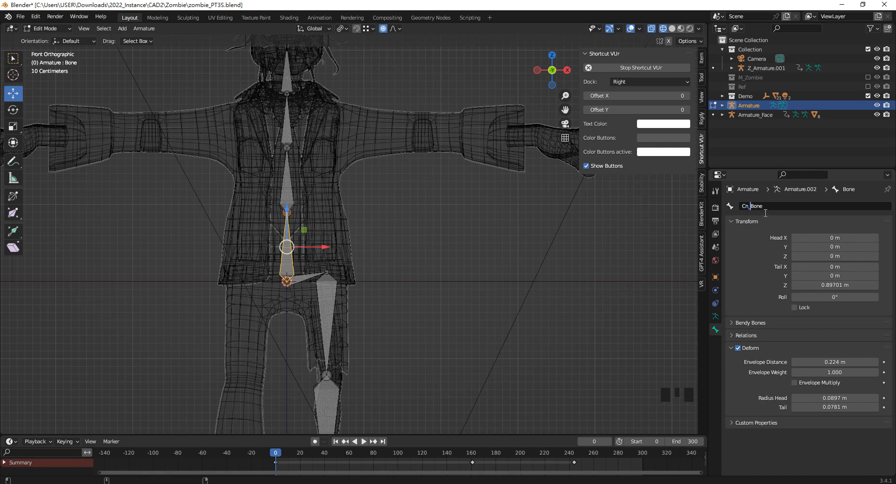
{"action": "type", "text": "Rod"}
{"action": "key", "text": "ctrl+a"}
{"action": "key", "text": "ctrl+c"}
{"action": "key", "text": "Return"}
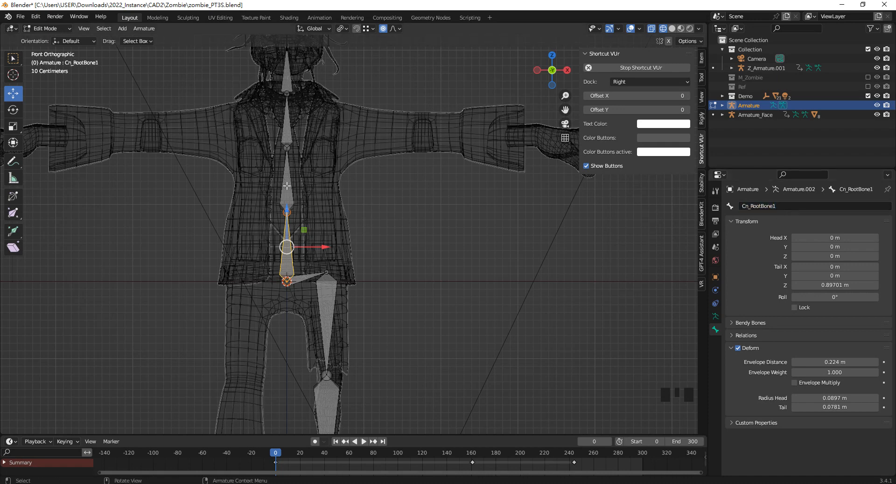
- Rename the second spine bone Cn_RootBone2, reusing the copied name
{"action": "left_click", "coordinate": [286, 185]}
{"action": "double_click", "coordinate": [797, 206]}
{"action": "key", "text": "ctrl+v"}
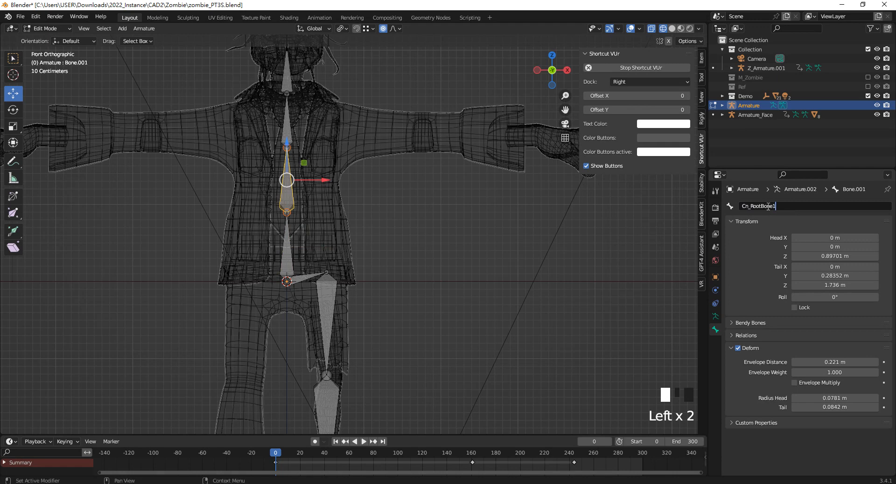
{"action": "key", "text": "BackSpace"}
{"action": "type", "text": "2"}
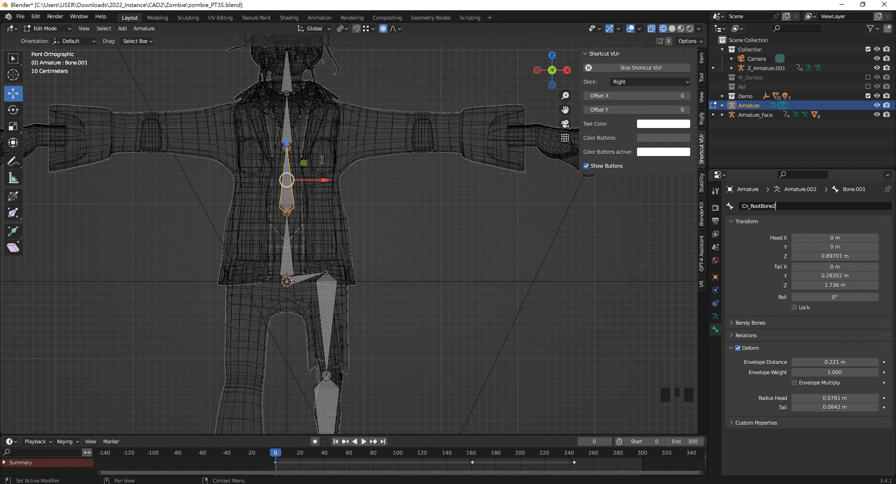
- Rename the chest bone below the neck with the copied Cn_RootBone name pattern
{"action": "left_click", "coordinate": [279, 124]}
{"action": "left_click", "coordinate": [286, 125]}
{"action": "left_click", "coordinate": [790, 204]}
{"action": "key", "text": "ctrl+v"}
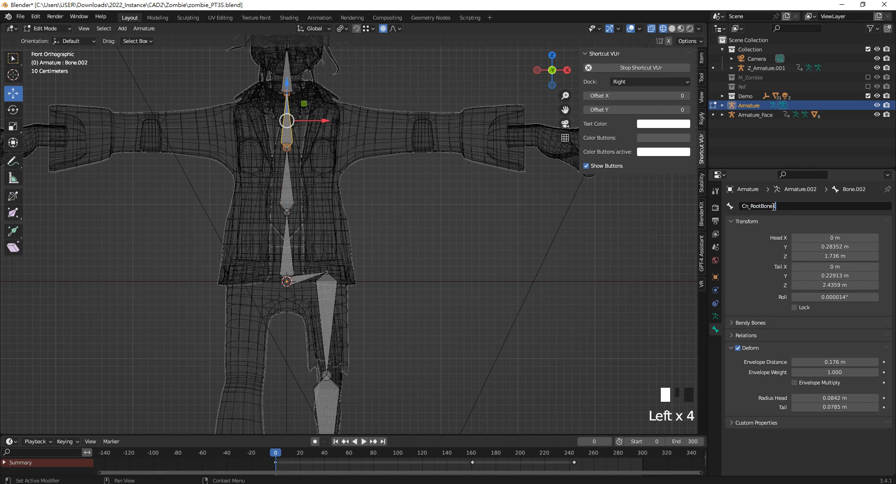
{"action": "key", "text": "Return"}
- Rename the neck bone Cn_NeckBone, adapting the copied name
{"action": "middle_click_drag", "start_coordinate": [292, 96], "coordinate": [332, 197], "text": "shift"}
{"action": "left_click", "coordinate": [331, 172]}
{"action": "double_click", "coordinate": [793, 206]}
{"action": "key", "text": "ctrl+v"}
{"action": "mouse_move", "coordinate": [751, 205]}
{"action": "left_mouse_down"}
{"action": "mouse_move", "coordinate": [784, 202]}
{"action": "mouse_move", "coordinate": [761, 201]}
{"action": "left_mouse_up"}
{"action": "type", "text": "Nec"}
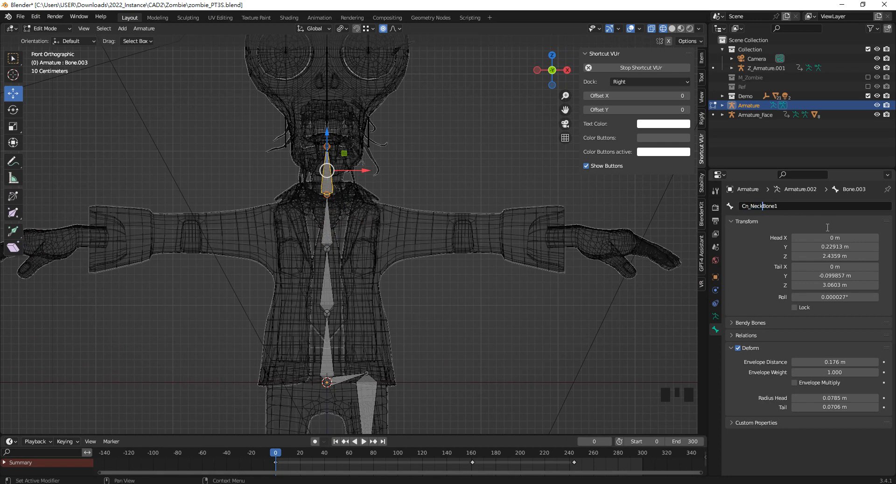
{"action": "key", "text": "BackSpace"}
{"action": "key", "text": "Return"}
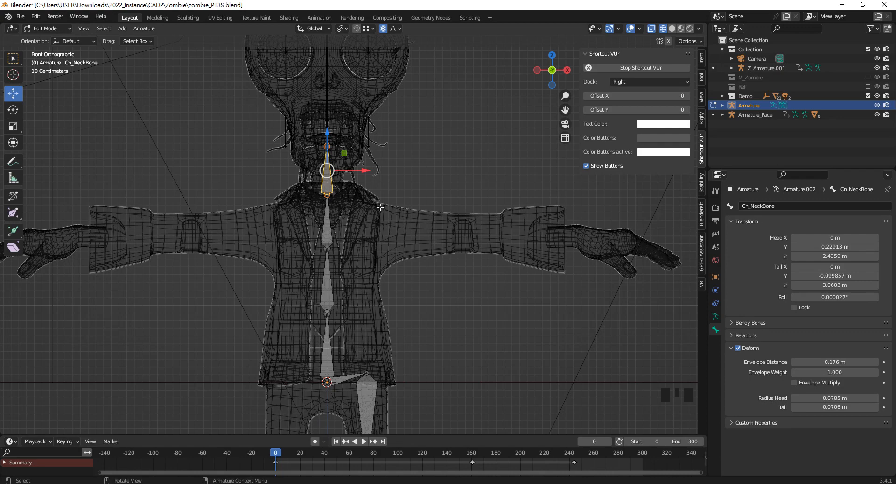
{"action": "scroll", "coordinate": [379, 294], "scroll_direction": "down", "scroll_amount": 3}
{"action": "middle_click_drag", "start_coordinate": [379, 293], "coordinate": [369, 160], "text": "shift"}
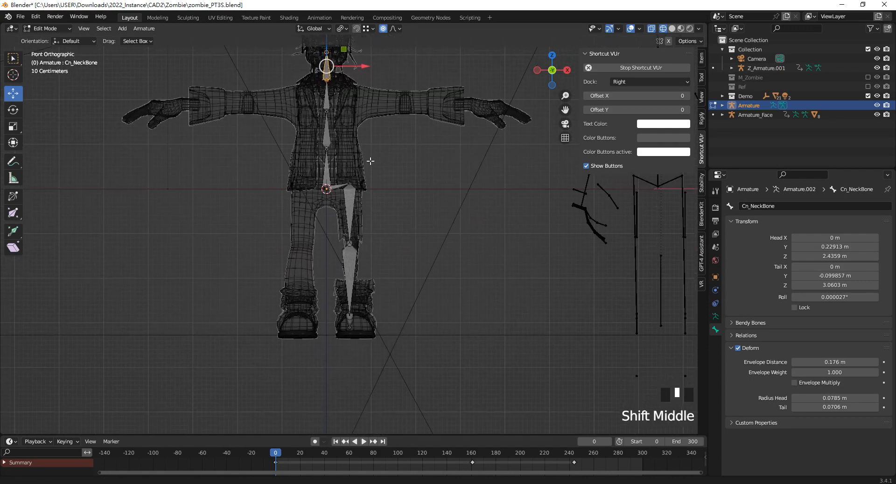
{"action": "scroll", "coordinate": [347, 203], "scroll_direction": "up", "scroll_amount": 4}
{"action": "scroll", "coordinate": [341, 169], "scroll_direction": "down", "scroll_amount": 5}
{"action": "scroll", "coordinate": [289, 219], "scroll_direction": "up", "scroll_amount": 3}
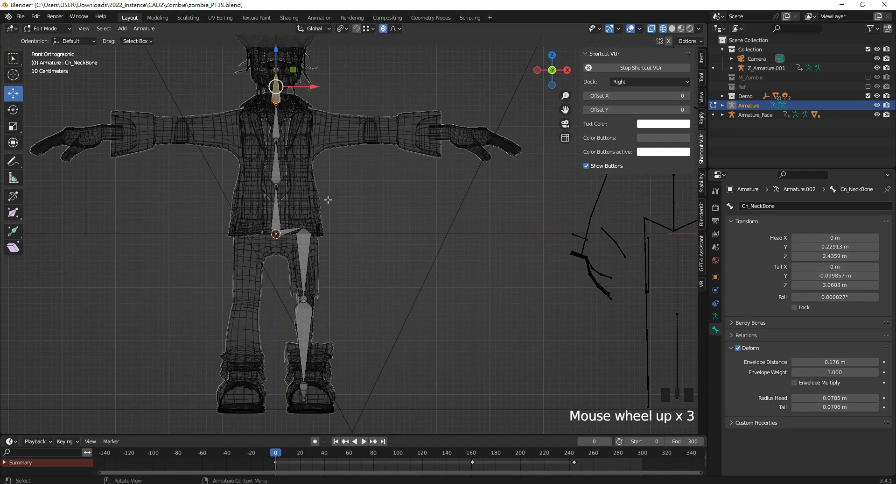
- Rename the short hip bone linking the pelvis to the leg as Bone_Ass_Right
{"action": "left_click", "coordinate": [287, 221]}
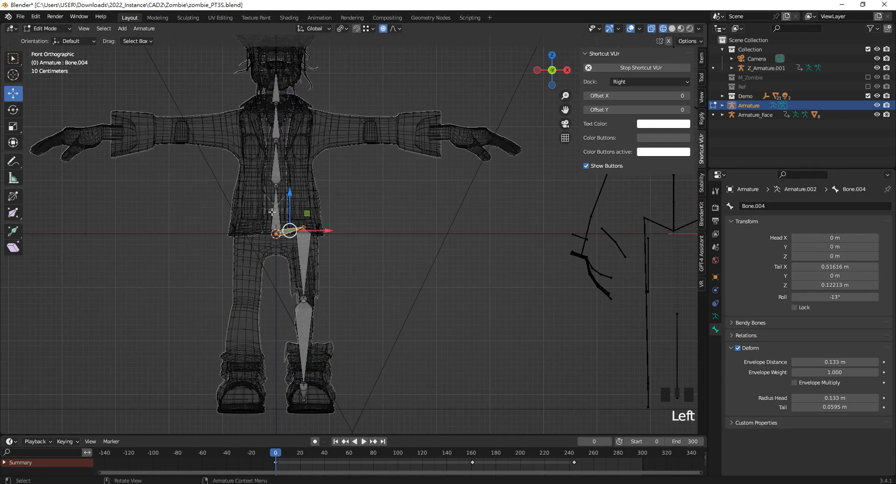
{"action": "left_click", "coordinate": [783, 207]}
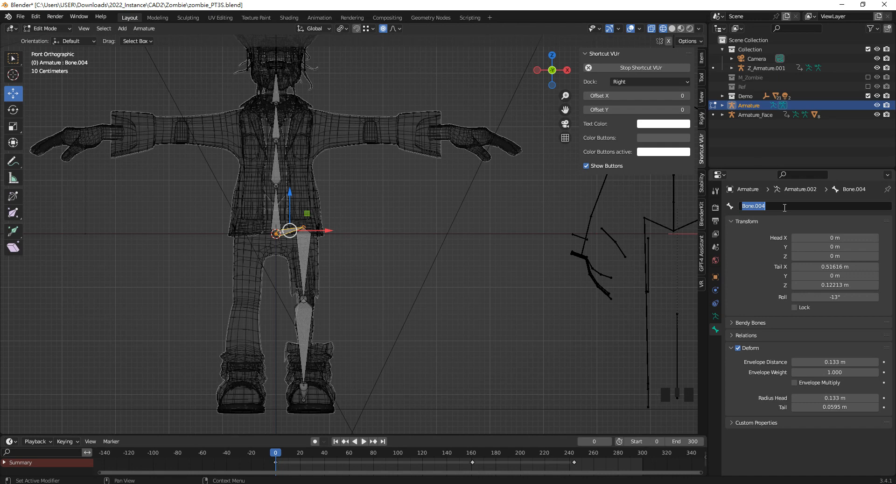
{"action": "type", "text": "Rt_"}
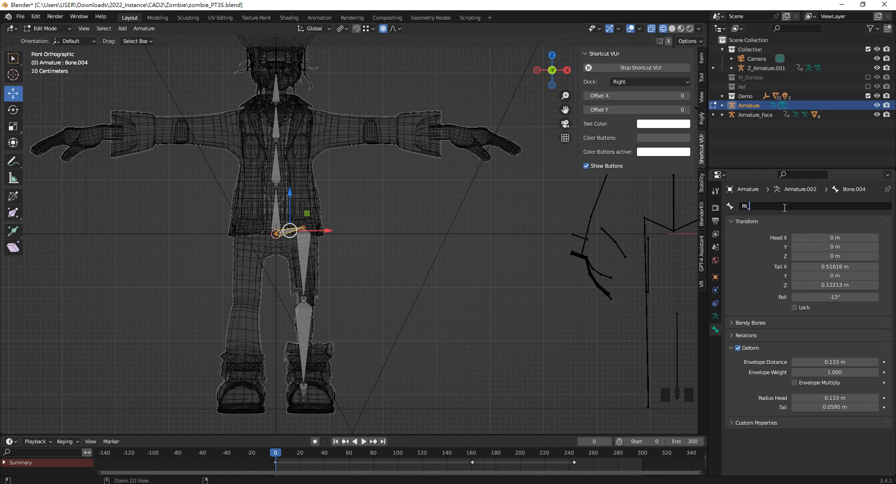
{"action": "key", "text": "BackSpace"}
{"action": "key", "text": "BackSpace"}
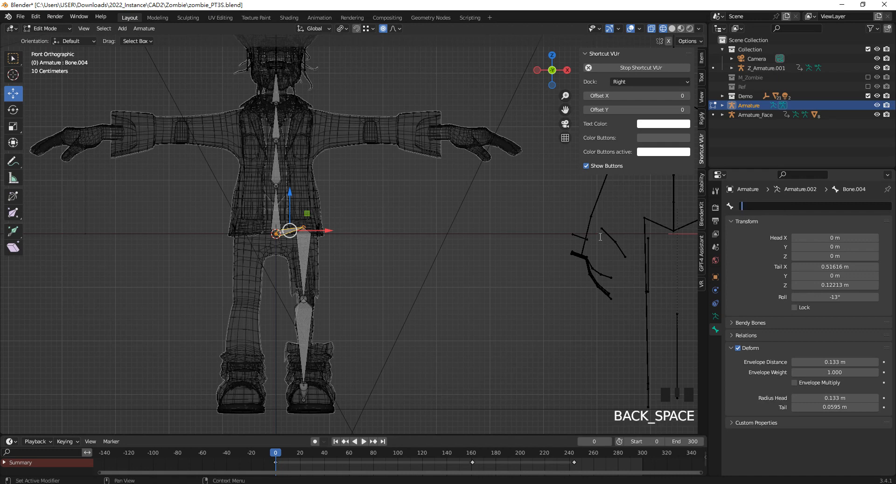
{"action": "type", "text": "Rt"}
{"action": "key", "text": "BackSpace"}
{"action": "key", "text": "BackSpace"}
{"action": "type", "text": "Bo"}
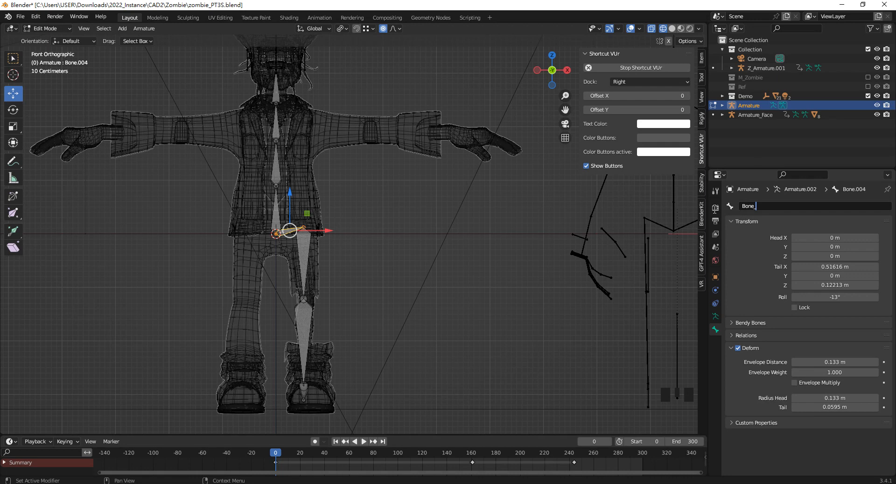
{"action": "type", "text": "ne_Ass_"}
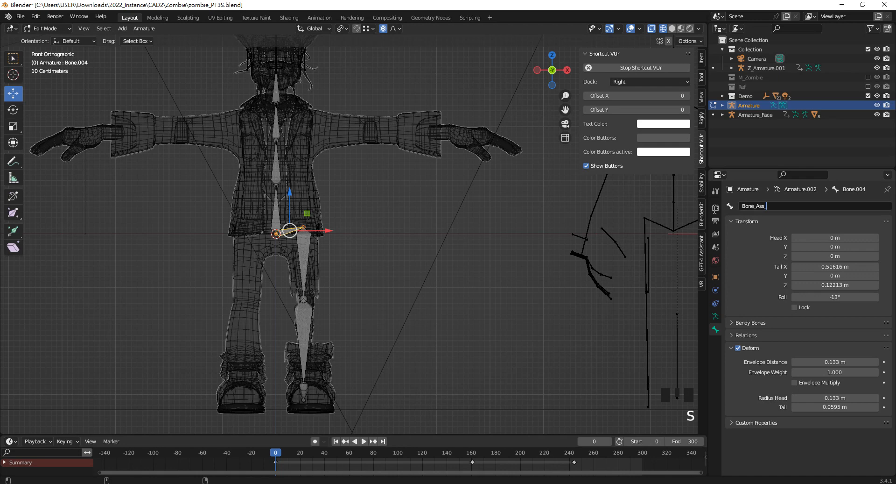
{"action": "key", "text": "shift+l"}
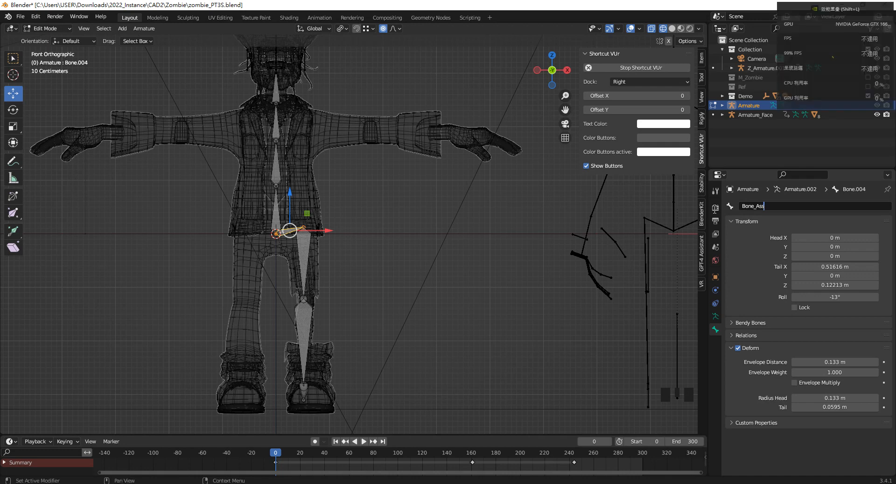
{"action": "key", "text": "BackSpace"}
{"action": "key", "text": "shift+l"}
{"action": "type", "text": "Right"}
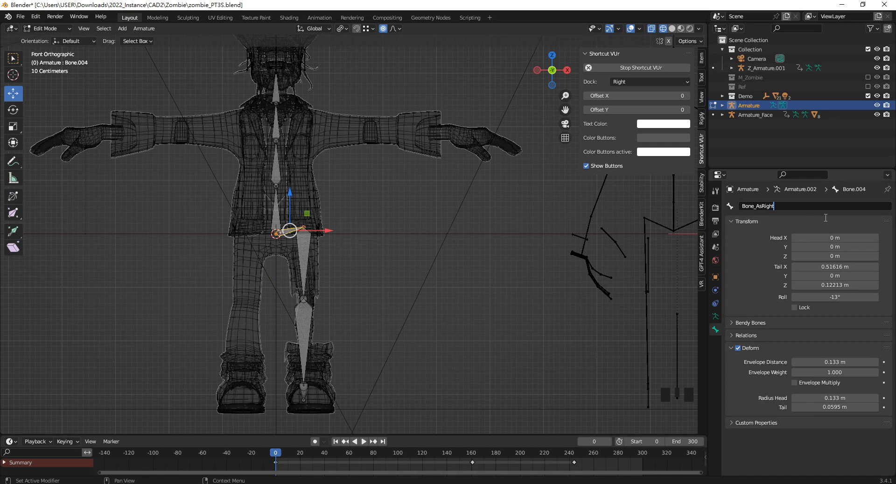
{"action": "type", "text": "s_"}
- Rename the thigh bone Bone_leg1_Right, adapting the hip bone's name, and copy the new name for reuse
{"action": "left_click", "coordinate": [304, 252]}
{"action": "left_click", "coordinate": [304, 252]}
{"action": "left_click", "coordinate": [763, 207]}
{"action": "type", "text": "Bone_Ass_Right"}
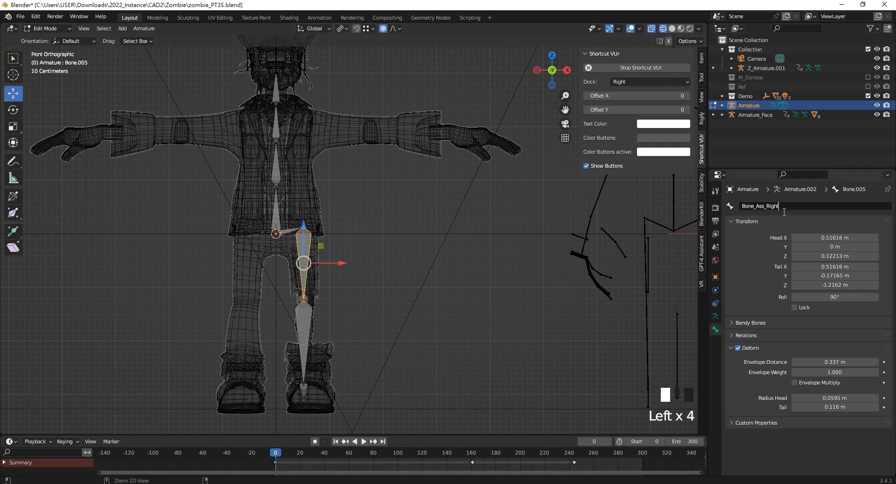
{"action": "left_click_drag", "start_coordinate": [756, 208], "coordinate": [764, 209]}
{"action": "key", "text": "shift+l"}
{"action": "type", "text": "eg"}
{"action": "key", "text": "BackSpace"}
{"action": "key", "text": "BackSpace"}
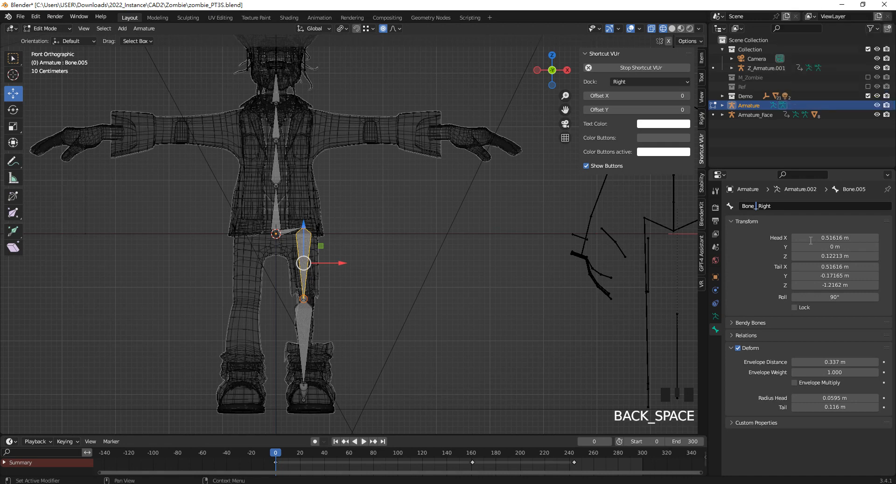
{"action": "type", "text": "leg"}
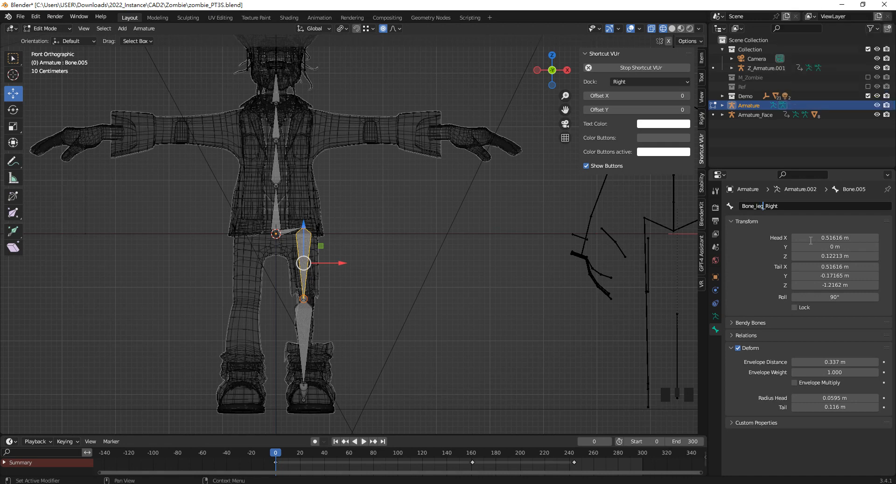
{"action": "key", "text": "ctrl+a"}
{"action": "left_click", "coordinate": [780, 208]}
{"action": "type", "text": "1"}
{"action": "key", "text": "ctrl+a"}
{"action": "key", "text": "ctrl+c"}
- Rename the shin bone Bone_leg2_Right, reusing the copied thigh name
{"action": "left_click", "coordinate": [306, 321]}
{"action": "left_click", "coordinate": [307, 320]}
{"action": "left_click", "coordinate": [746, 208]}
{"action": "key", "text": "ctrl+v"}
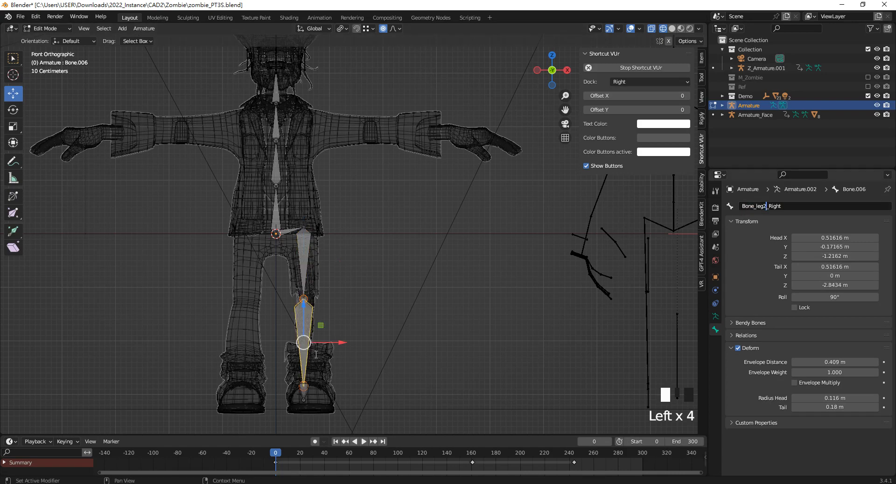
{"action": "left_click", "coordinate": [407, 305]}
- Rename the foot bone below the ankle Bone_foot1_Right, replacing the leg part of the copied name
{"action": "middle_click_drag", "start_coordinate": [397, 309], "coordinate": [366, 274]}
{"action": "scroll", "coordinate": [326, 334], "scroll_direction": "up", "scroll_amount": 1}
{"action": "left_click", "coordinate": [282, 376]}
{"action": "double_click", "coordinate": [778, 209]}
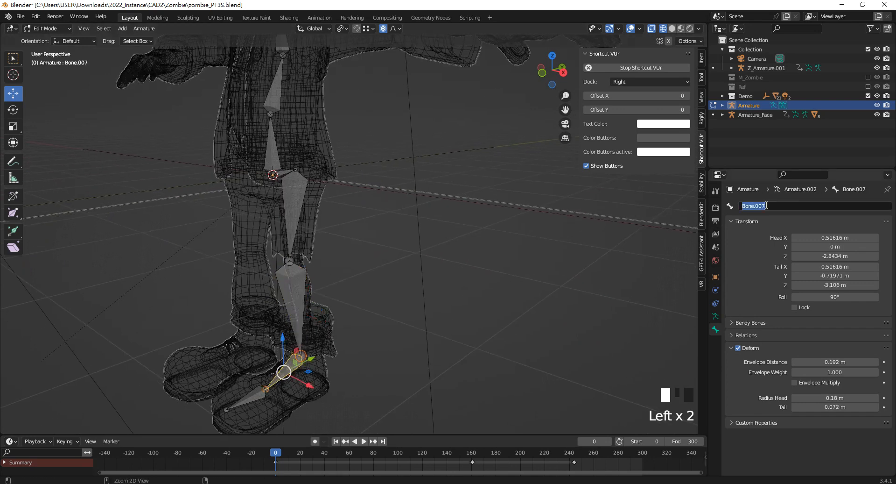
{"action": "key", "text": "ctrl+v"}
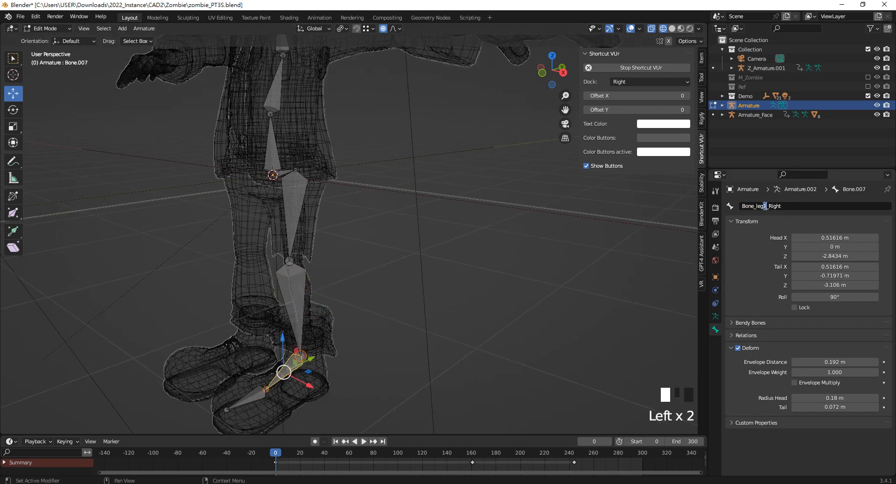
{"action": "left_click_drag", "start_coordinate": [765, 205], "coordinate": [768, 206]}
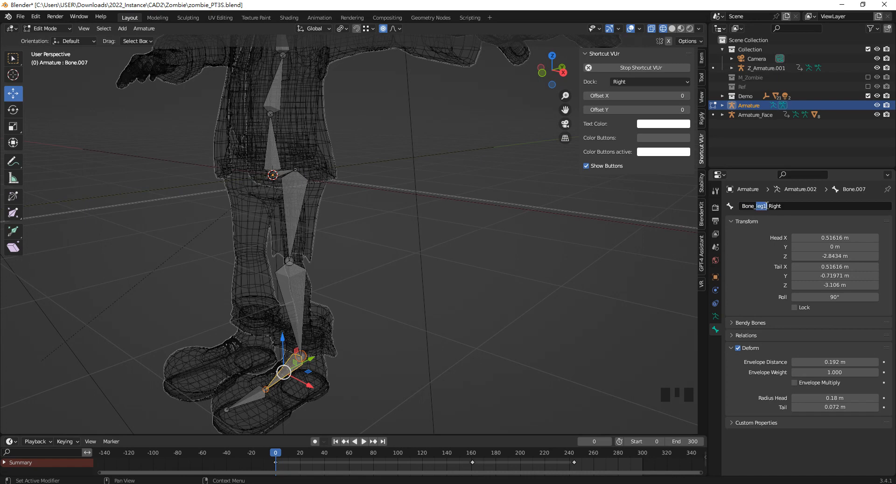
{"action": "type", "text": "foot"}
- Rename the toe bone at the front of the foot Bone_foot2_Right
{"action": "double_click", "coordinate": [242, 397]}
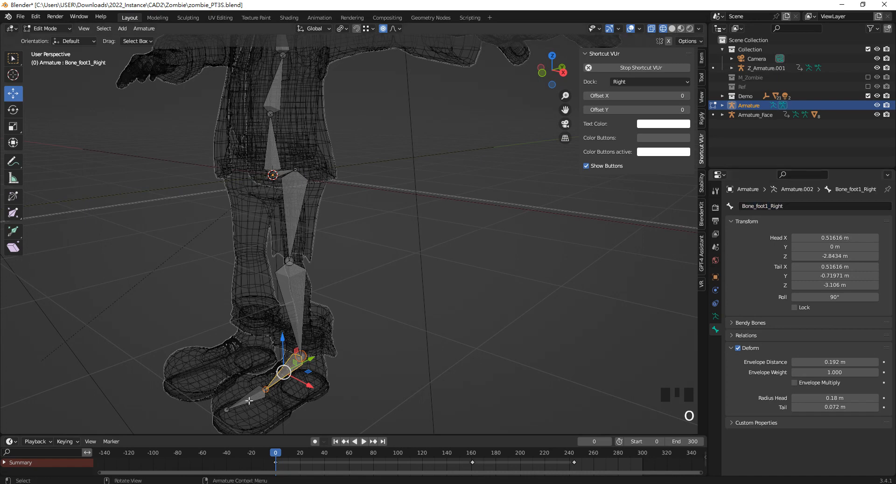
{"action": "left_click", "coordinate": [243, 397]}
{"action": "left_click", "coordinate": [811, 206]}
{"action": "type", "text": "Bone_foot1_Right"}
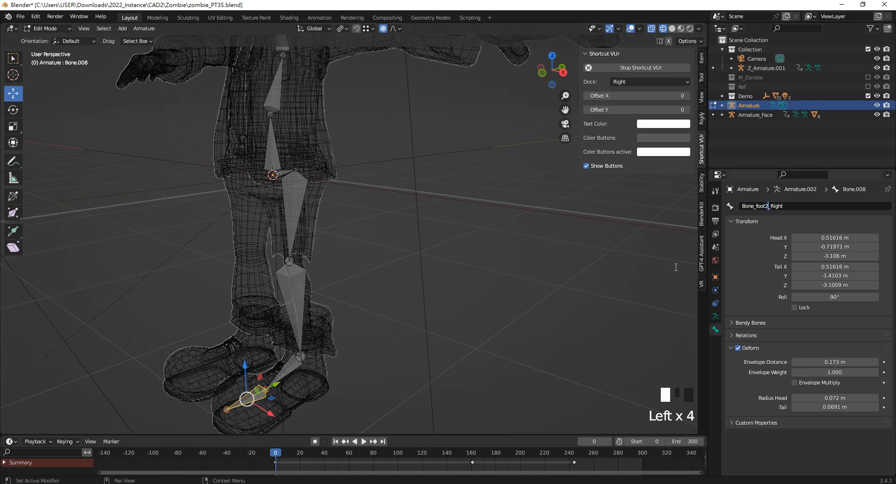
{"action": "key", "text": "Return"}
- Try symmetrizing the hip, leg and foot bones onto the opposite leg, and undo it
{"action": "scroll", "coordinate": [316, 228], "scroll_direction": "up", "scroll_amount": 2}
{"action": "middle_click_drag", "start_coordinate": [316, 228], "coordinate": [374, 204]}
{"action": "key", "text": "KP_1"}
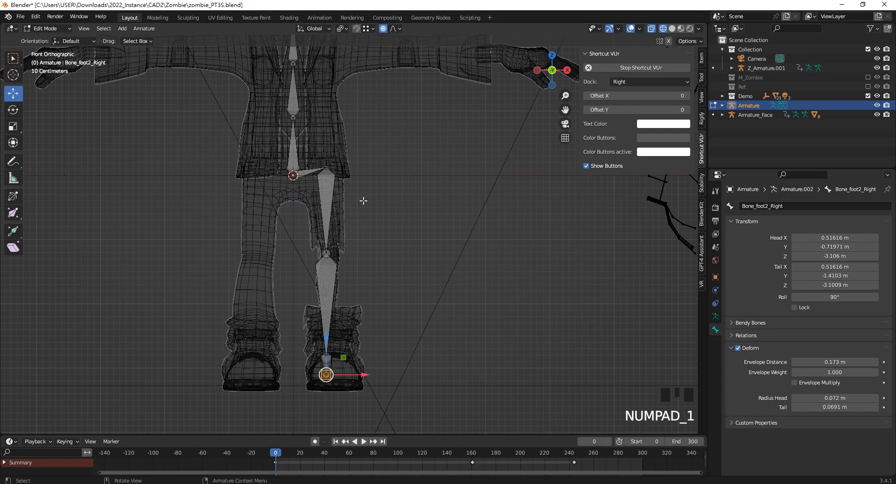
{"action": "left_click", "coordinate": [416, 396]}
{"action": "left_click_drag", "start_coordinate": [415, 396], "coordinate": [310, 161]}
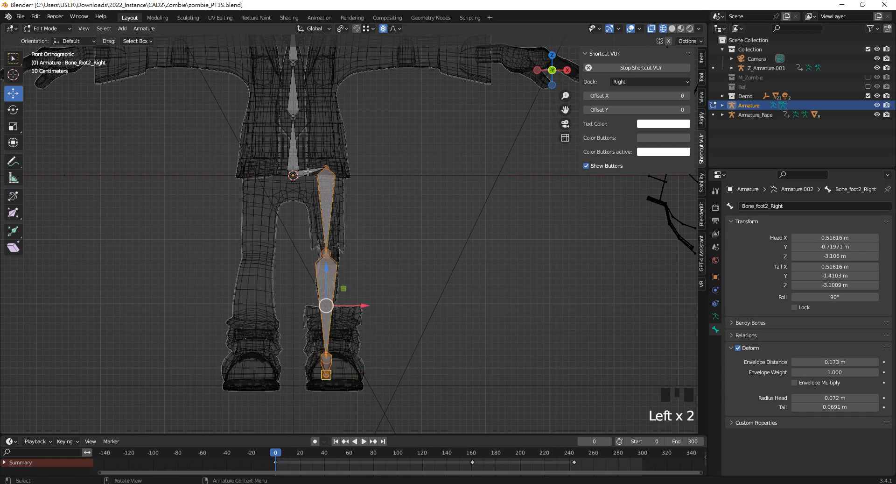
{"action": "left_click", "coordinate": [309, 172], "text": "shift"}
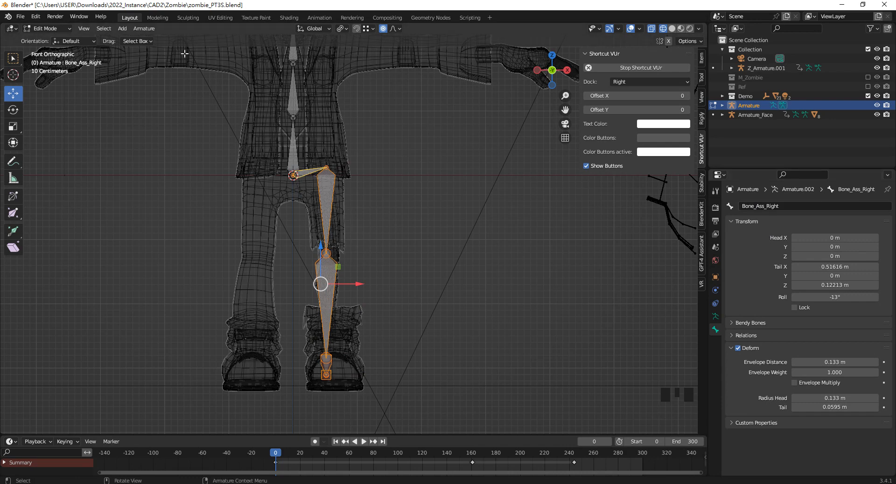
{"action": "left_click", "coordinate": [148, 29]}
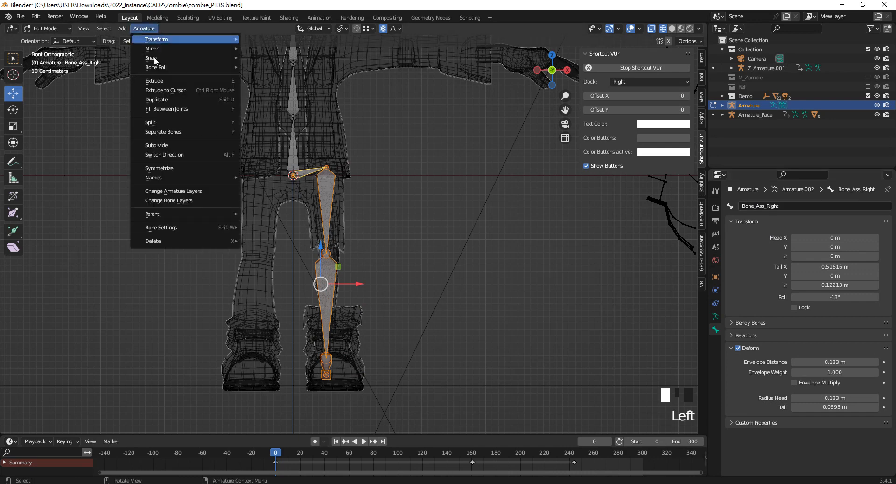
{"action": "mouse_move", "coordinate": [200, 177]}
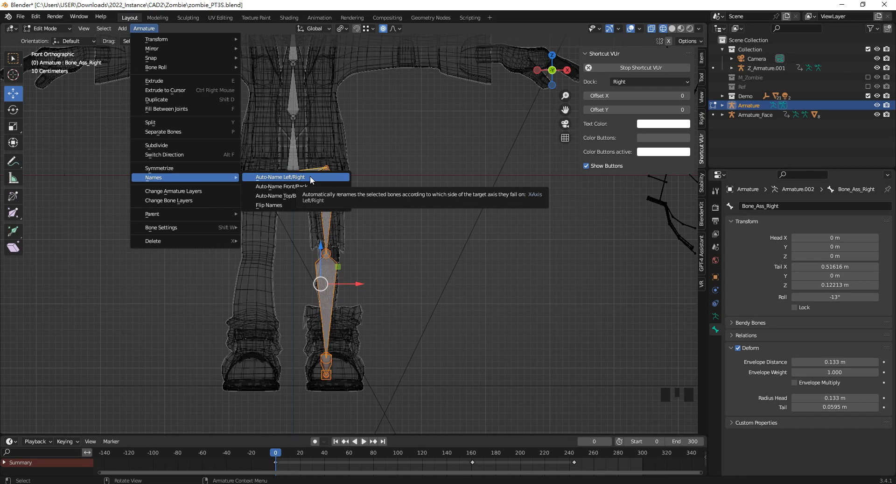
{"action": "left_click", "coordinate": [178, 168]}
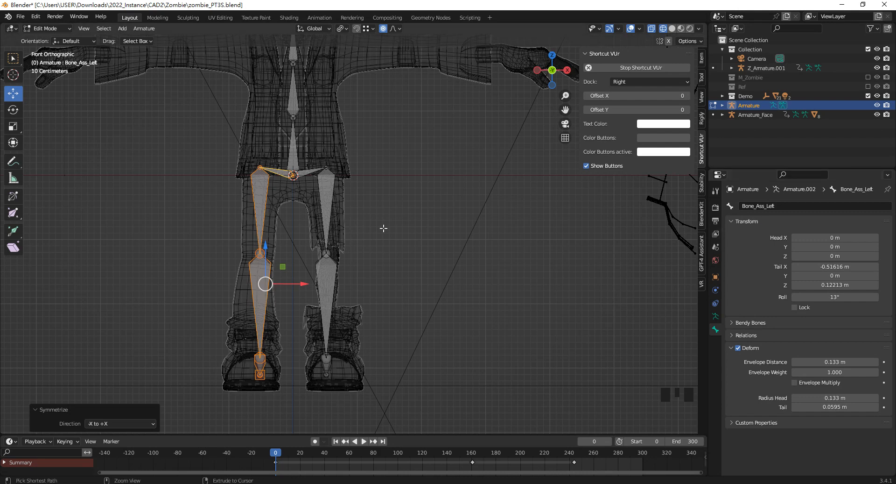
{"action": "key", "text": "ctrl+z"}
{"action": "left_click", "coordinate": [339, 279]}
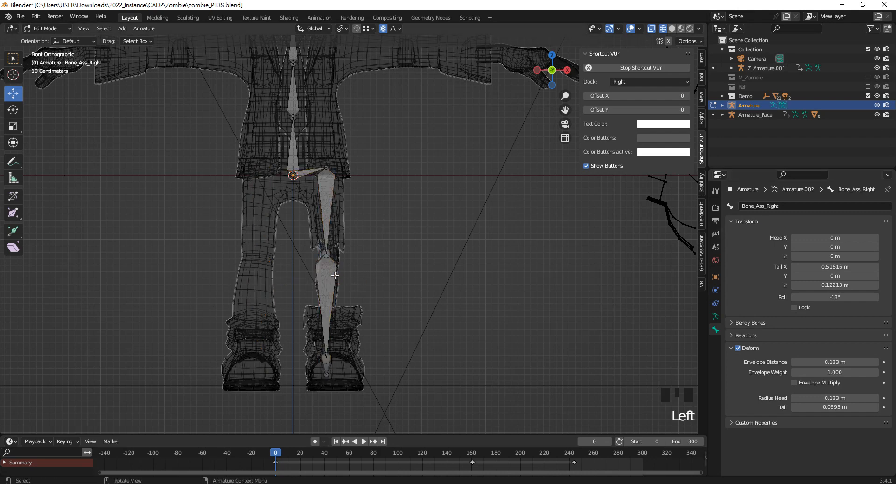
{"action": "scroll", "coordinate": [337, 347], "scroll_direction": "up", "scroll_amount": 2}
{"action": "middle_click_drag", "start_coordinate": [336, 353], "coordinate": [363, 226], "text": "shift"}
{"action": "left_click", "coordinate": [340, 316]}
{"action": "mouse_move", "coordinate": [367, 317]}
{"action": "left_mouse_down"}
{"action": "mouse_move", "coordinate": [381, 317]}
{"action": "mouse_move", "coordinate": [373, 318]}
{"action": "left_mouse_up"}
{"action": "key", "text": "ctrl+z"}
- Compare the zombie's leg and foot bones from the side with the demo armature's leg setup
{"action": "scroll", "coordinate": [371, 237], "scroll_direction": "down", "scroll_amount": 2}
{"action": "middle_click_drag", "start_coordinate": [392, 238], "coordinate": [380, 307], "text": "shift"}
{"action": "scroll", "coordinate": [371, 268], "scroll_direction": "up", "scroll_amount": 1}
{"action": "middle_click_drag", "start_coordinate": [370, 268], "coordinate": [268, 257]}
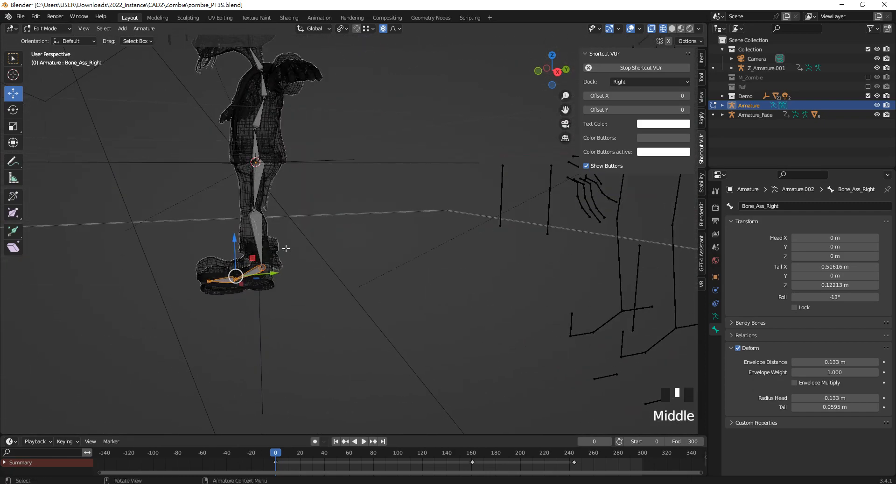
{"action": "scroll", "coordinate": [283, 248], "scroll_direction": "down", "scroll_amount": 1}
{"action": "middle_click_drag", "start_coordinate": [296, 174], "coordinate": [260, 195], "text": "shift"}
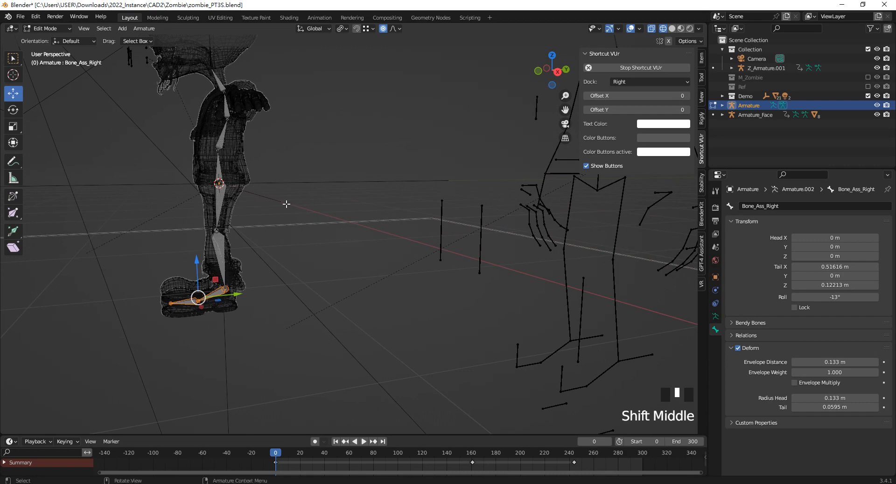
{"action": "middle_click_drag", "start_coordinate": [274, 211], "coordinate": [255, 217]}
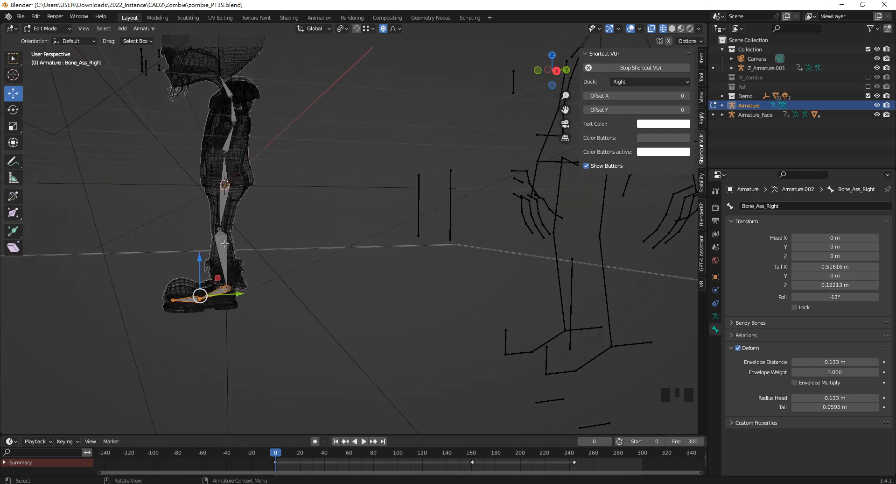
{"action": "middle_click_drag", "start_coordinate": [223, 241], "coordinate": [225, 252]}
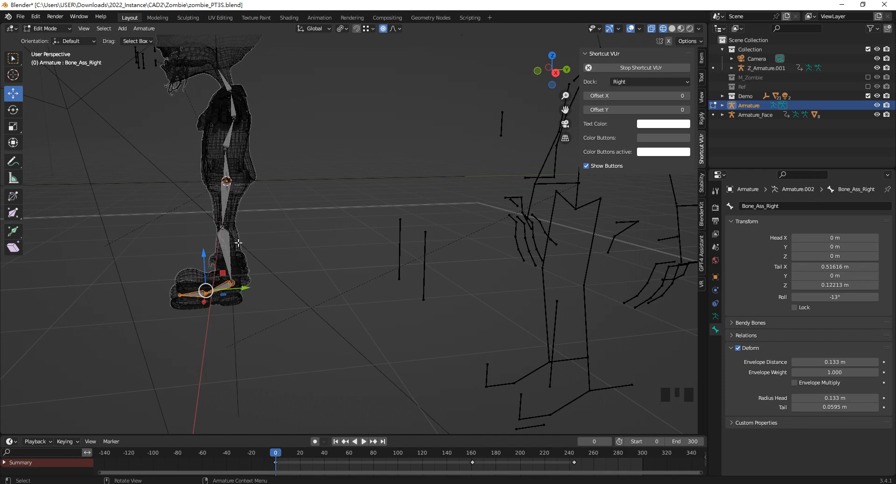
- Extrude a heel bone about 1.1 m backward along global Y from the ankle joint of the shin bone
{"action": "middle_click_drag", "start_coordinate": [238, 243], "coordinate": [231, 269], "text": "shift"}
{"action": "scroll", "coordinate": [232, 269], "scroll_direction": "up", "scroll_amount": 3}
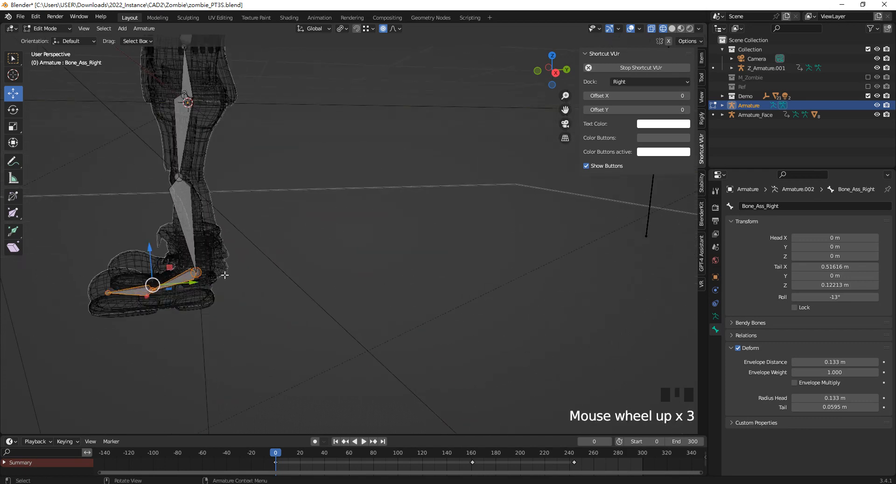
{"action": "left_click", "coordinate": [231, 270]}
{"action": "scroll", "coordinate": [290, 253], "scroll_direction": "down", "scroll_amount": 3}
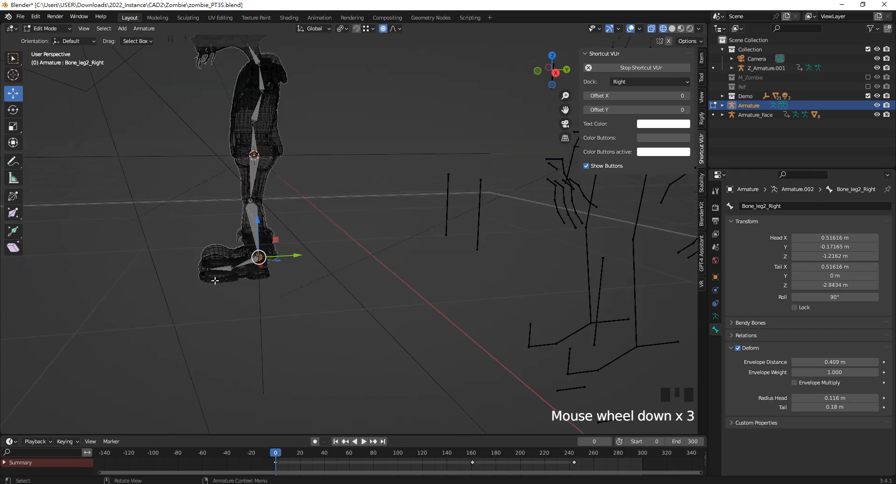
{"action": "middle_click_drag", "start_coordinate": [293, 254], "coordinate": [323, 307], "text": "shift"}
{"action": "scroll", "coordinate": [335, 306], "scroll_direction": "up", "scroll_amount": 1}
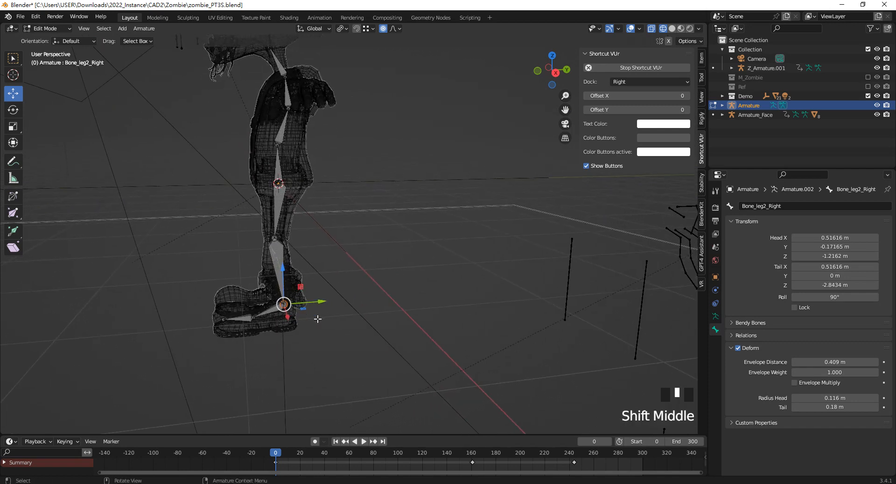
{"action": "key", "text": "e"}
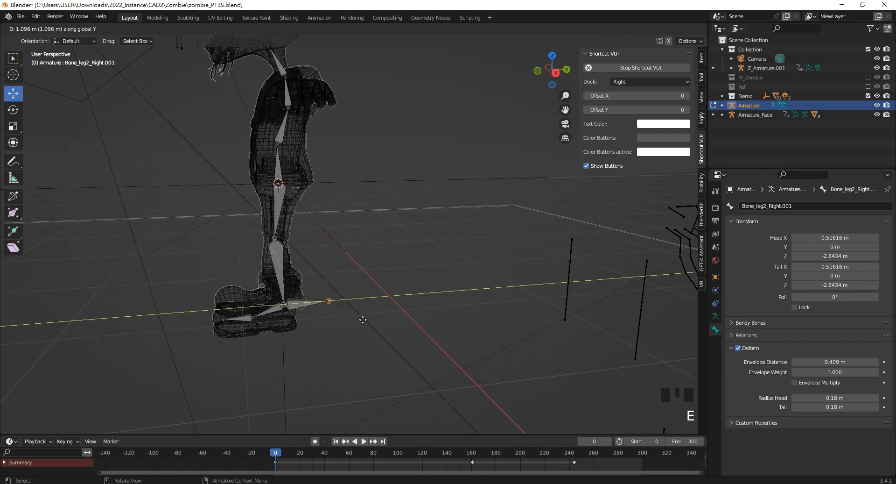
{"action": "left_click", "coordinate": [363, 319]}
- Clear the parent of the extruded heel bone with the Clear Parent option
{"action": "left_click", "coordinate": [307, 305]}
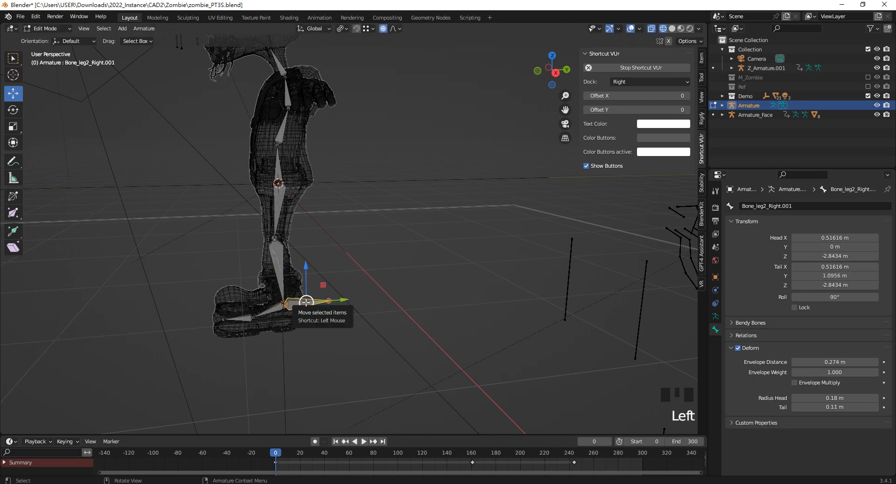
{"action": "key", "text": "alt+p"}
{"action": "left_click", "coordinate": [306, 303]}
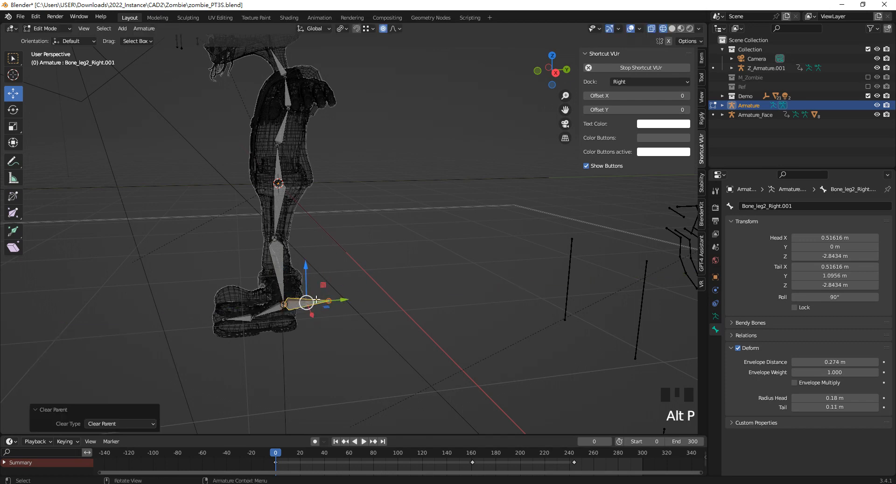
{"action": "scroll", "coordinate": [268, 284], "scroll_direction": "down", "scroll_amount": 2}
{"action": "left_click", "coordinate": [300, 236]}
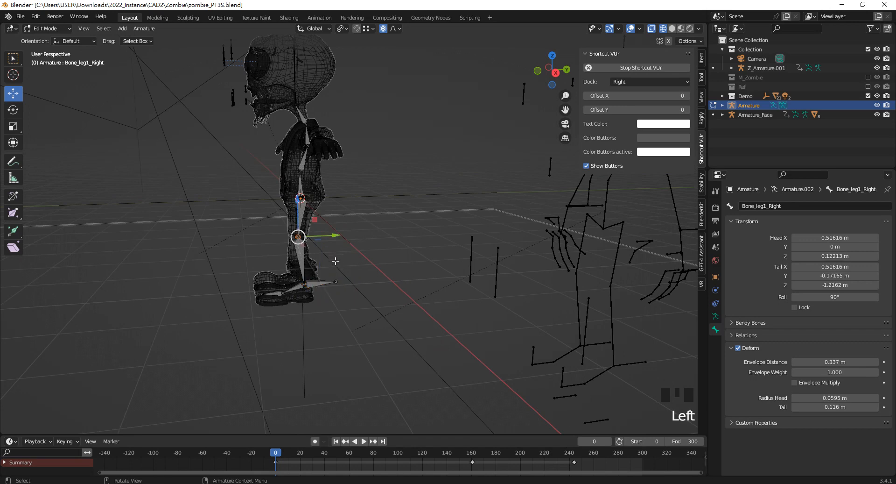
{"action": "key", "text": "e"}
{"action": "key", "text": "y"}
{"action": "left_click", "coordinate": [302, 270]}
{"action": "left_click", "coordinate": [286, 240]}
{"action": "key", "text": "alt+p"}
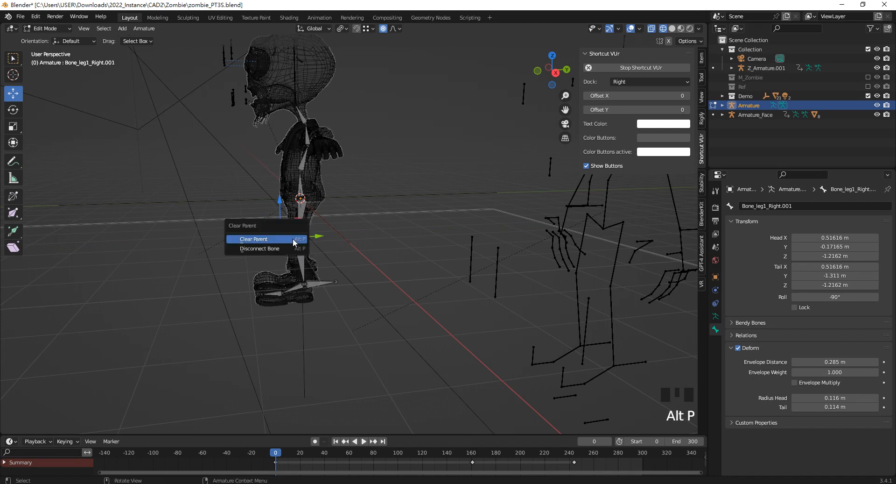
{"action": "left_click", "coordinate": [293, 241]}
{"action": "left_click_drag", "start_coordinate": [310, 237], "coordinate": [286, 240]}
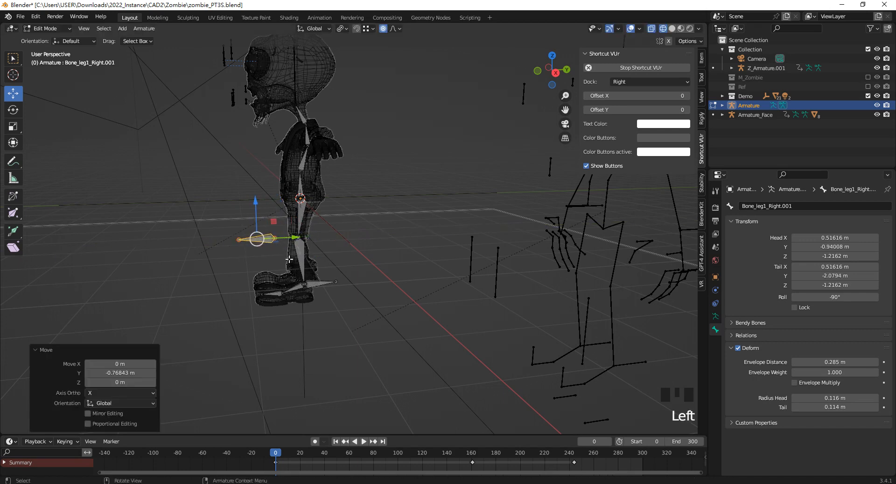
{"action": "key", "text": "Delete"}
{"action": "left_click", "coordinate": [271, 263]}
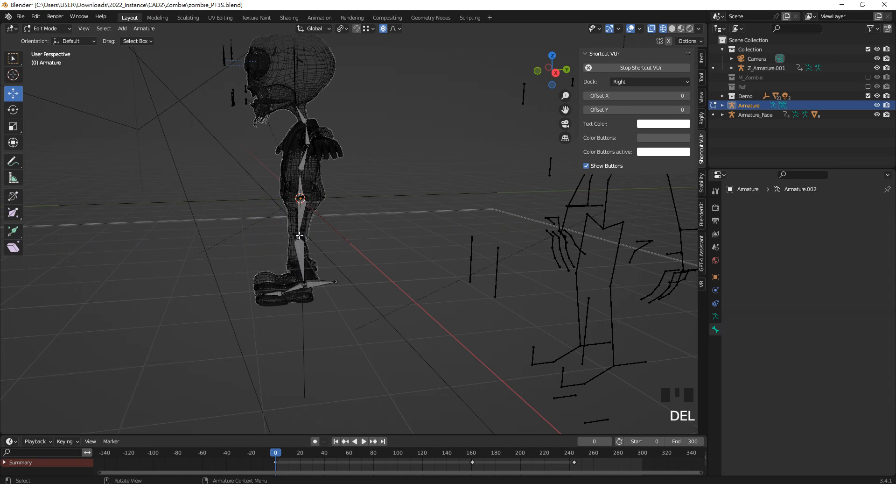
- Snap the 3D cursor to the knee joint of the leg bones and add a new bone there
{"action": "left_click", "coordinate": [299, 236]}
{"action": "key", "text": "shift+s"}
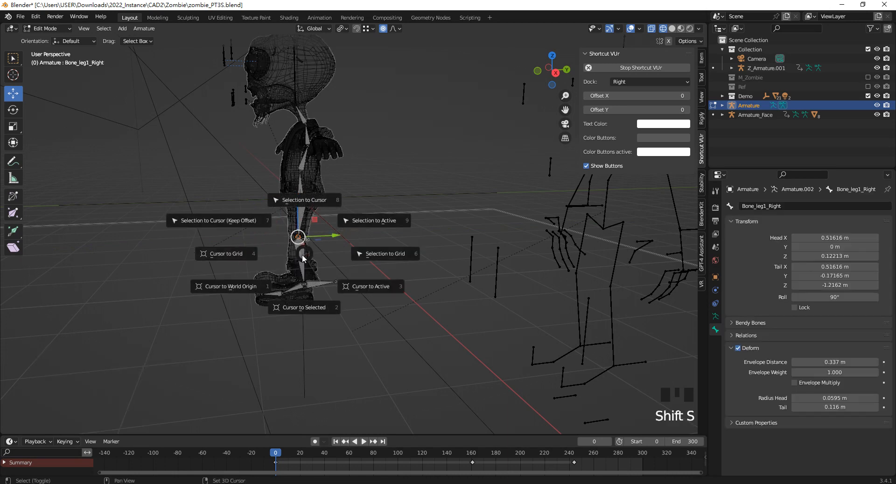
{"action": "left_click", "coordinate": [299, 308]}
{"action": "key", "text": "shift+a"}
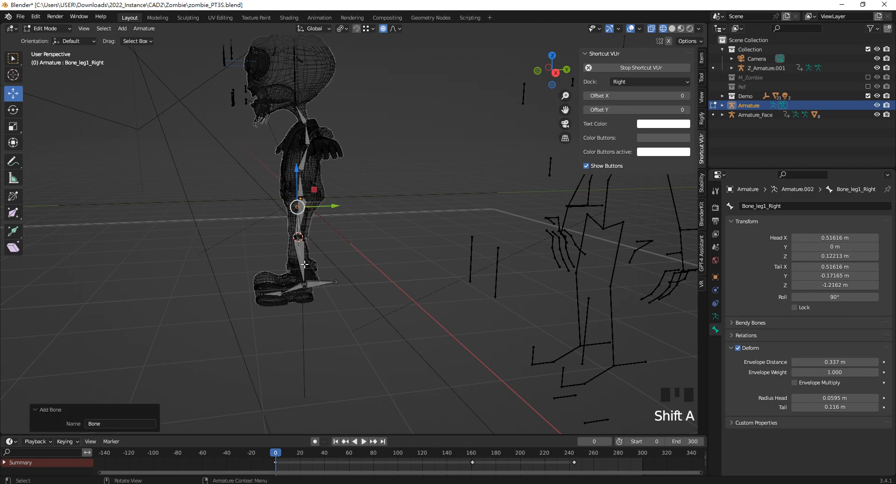
- Move the new bone along global Y in front of the knee, about 1.72 m forward in total
{"action": "scroll", "coordinate": [305, 264], "scroll_direction": "up", "scroll_amount": 2}
{"action": "left_click", "coordinate": [274, 217]}
{"action": "left_click_drag", "start_coordinate": [302, 218], "coordinate": [265, 214]}
{"action": "scroll", "coordinate": [208, 243], "scroll_direction": "down", "scroll_amount": 2}
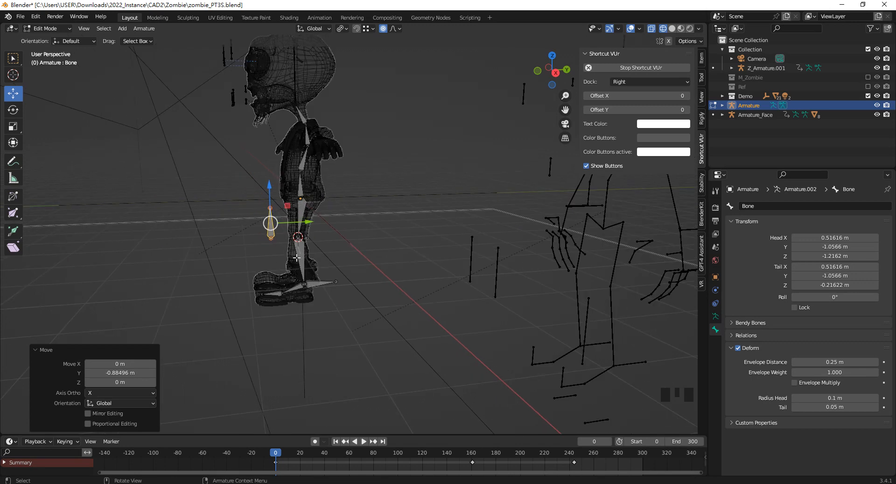
{"action": "scroll", "coordinate": [302, 232], "scroll_direction": "up", "scroll_amount": 2}
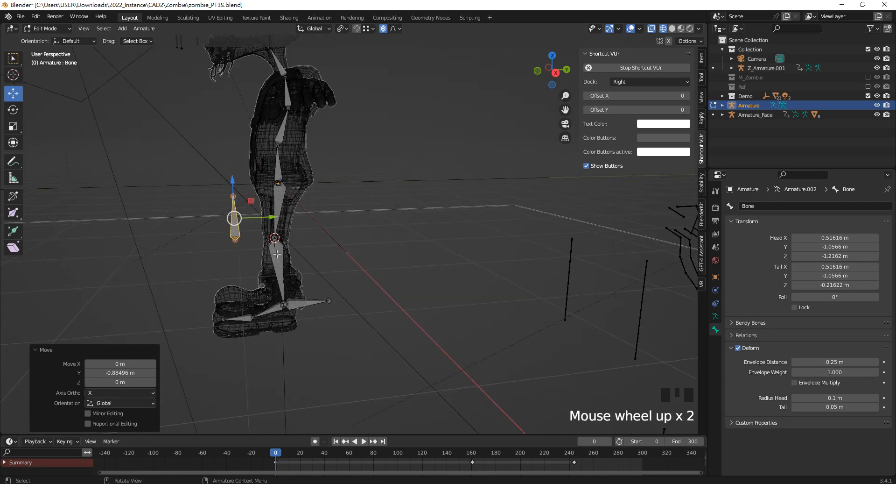
{"action": "middle_click_drag", "start_coordinate": [269, 223], "coordinate": [270, 231]}
{"action": "left_click_drag", "start_coordinate": [271, 218], "coordinate": [232, 220]}
{"action": "middle_click_drag", "start_coordinate": [232, 220], "coordinate": [256, 204]}
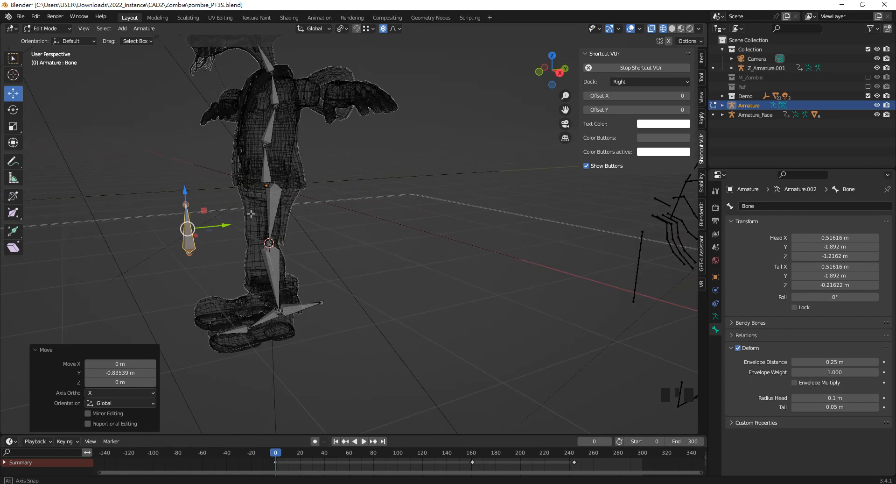
{"action": "scroll", "coordinate": [276, 242], "scroll_direction": "up", "scroll_amount": 2}
{"action": "scroll", "coordinate": [255, 242], "scroll_direction": "down", "scroll_amount": 2}
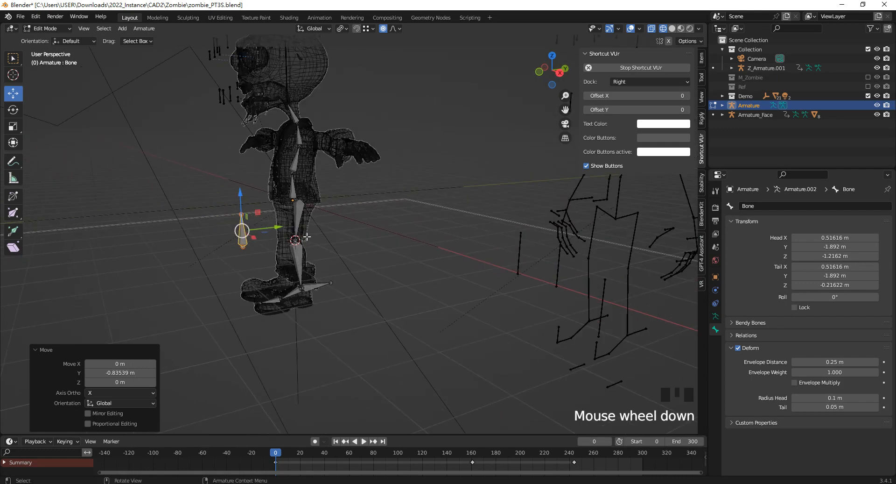
{"action": "middle_click_drag", "start_coordinate": [254, 242], "coordinate": [323, 255]}
{"action": "scroll", "coordinate": [296, 264], "scroll_direction": "up", "scroll_amount": 1}
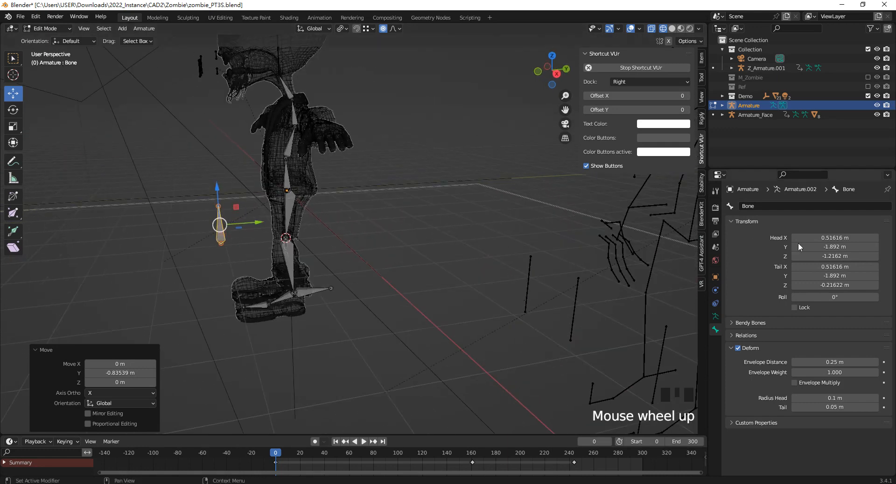
- Rename the bone in front of the knee as Bone_legpole_Right and copy that name
{"action": "left_click", "coordinate": [760, 206]}
{"action": "type", "text": "Bone_foot1_Right"}
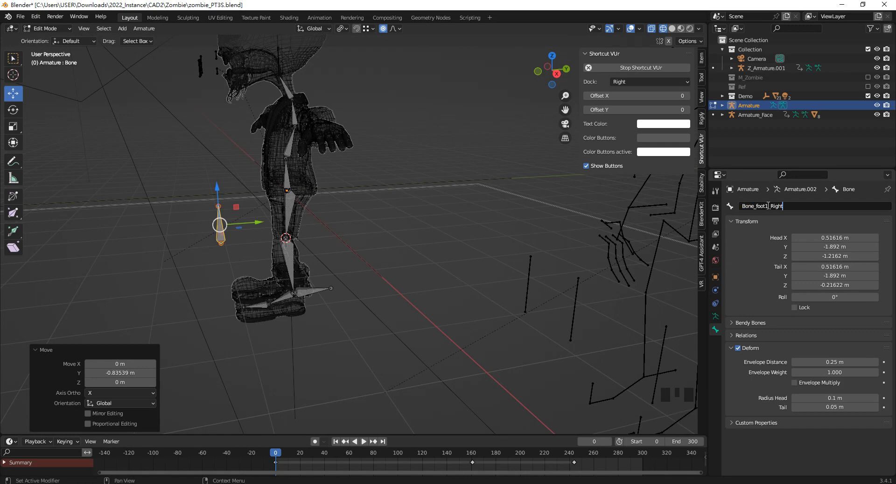
{"action": "left_click_drag", "start_coordinate": [756, 206], "coordinate": [766, 206]}
{"action": "type", "text": "leg"}
{"action": "key", "text": "Delete"}
{"action": "mouse_move", "coordinate": [767, 206]}
{"action": "left_mouse_down"}
{"action": "mouse_move", "coordinate": [784, 207]}
{"action": "mouse_move", "coordinate": [766, 206]}
{"action": "left_mouse_up"}
{"action": "type", "text": "pole"}
{"action": "key", "text": "ctrl+a"}
{"action": "key", "text": "ctrl+c"}
- Rename the detached heel bone as Bone_legControl_Right, reusing the copied pole bone name
{"action": "left_click", "coordinate": [313, 289]}
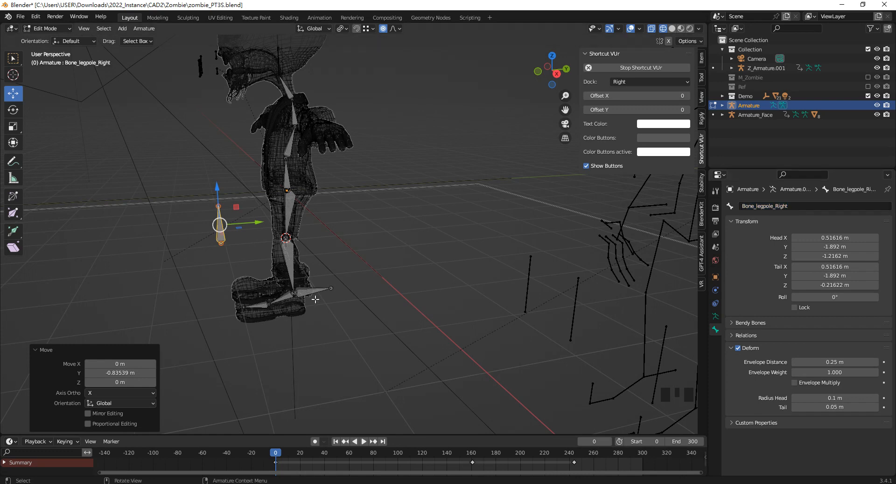
{"action": "left_click", "coordinate": [791, 206]}
{"action": "key", "text": "ctrl+v"}
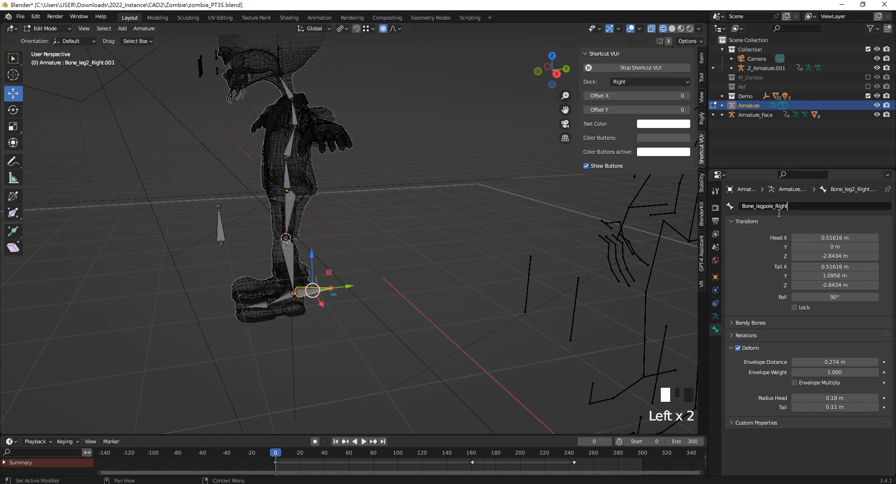
{"action": "left_click_drag", "start_coordinate": [764, 206], "coordinate": [770, 206]}
{"action": "key", "text": "BackSpace"}
{"action": "type", "text": "Control"}
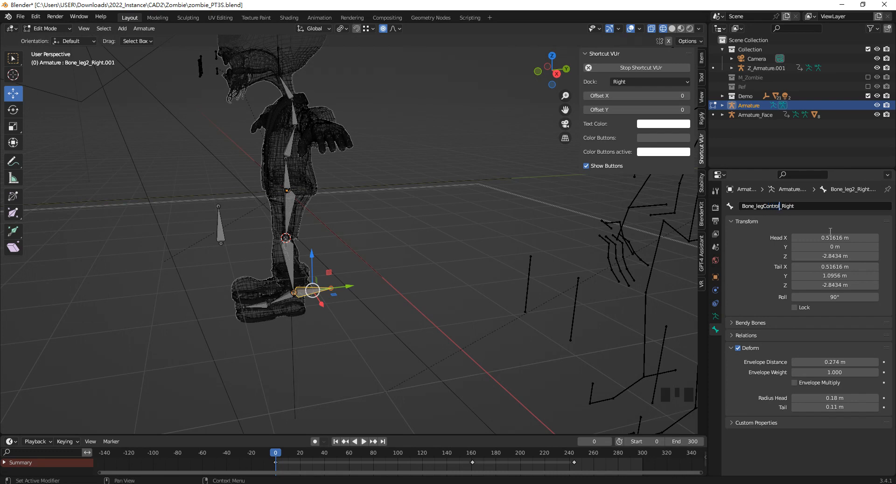
{"action": "key", "text": "Return"}
- Switch the armature to Pose Mode and open the bone constraints of the shin bone, Bone_leg2_Right
{"action": "middle_click_drag", "start_coordinate": [381, 250], "coordinate": [406, 251]}
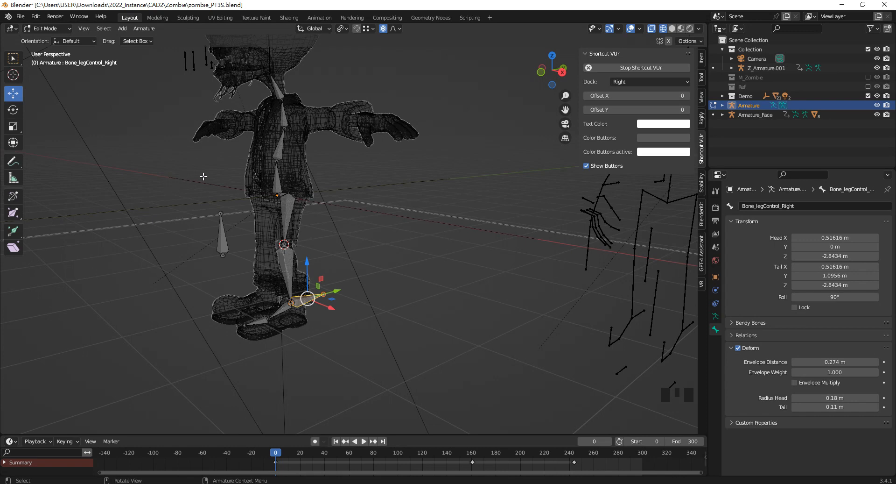
{"action": "left_click", "coordinate": [59, 29]}
{"action": "left_click", "coordinate": [50, 59]}
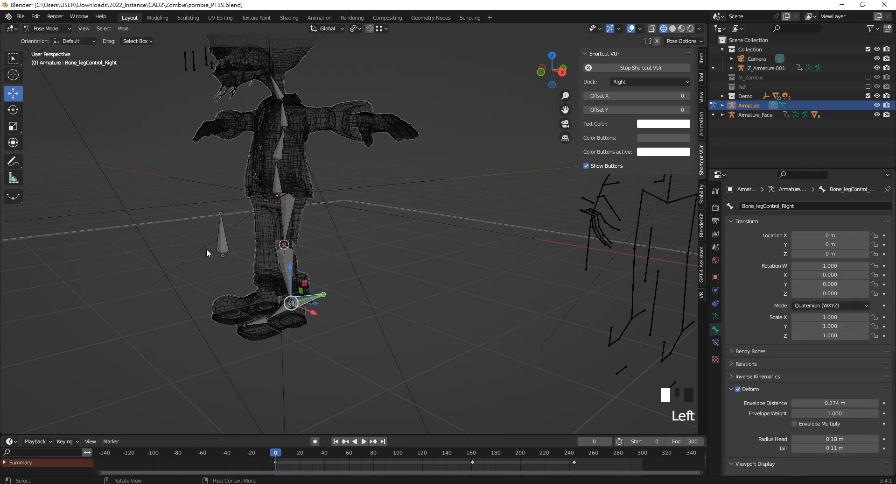
{"action": "scroll", "coordinate": [307, 257], "scroll_direction": "up", "scroll_amount": 2}
{"action": "left_click", "coordinate": [273, 262]}
{"action": "middle_click_drag", "start_coordinate": [273, 262], "coordinate": [273, 266]}
{"action": "scroll", "coordinate": [288, 313], "scroll_direction": "up", "scroll_amount": 3}
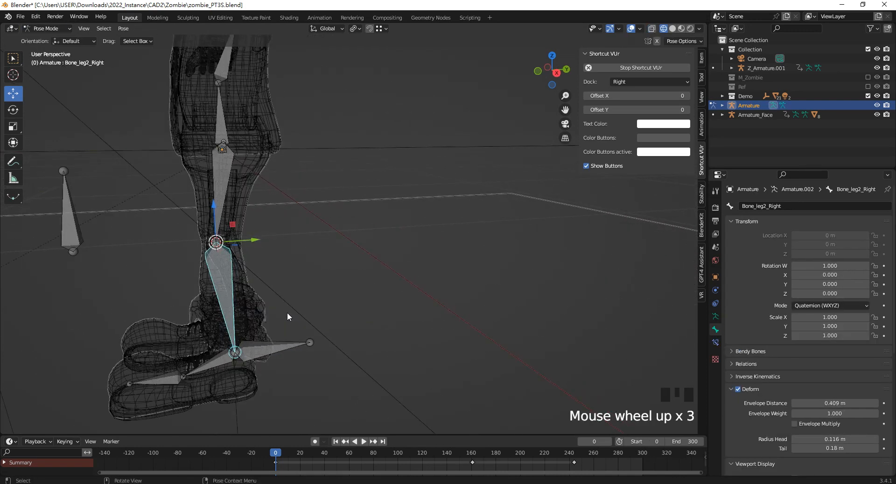
{"action": "scroll", "coordinate": [242, 321], "scroll_direction": "down", "scroll_amount": 2}
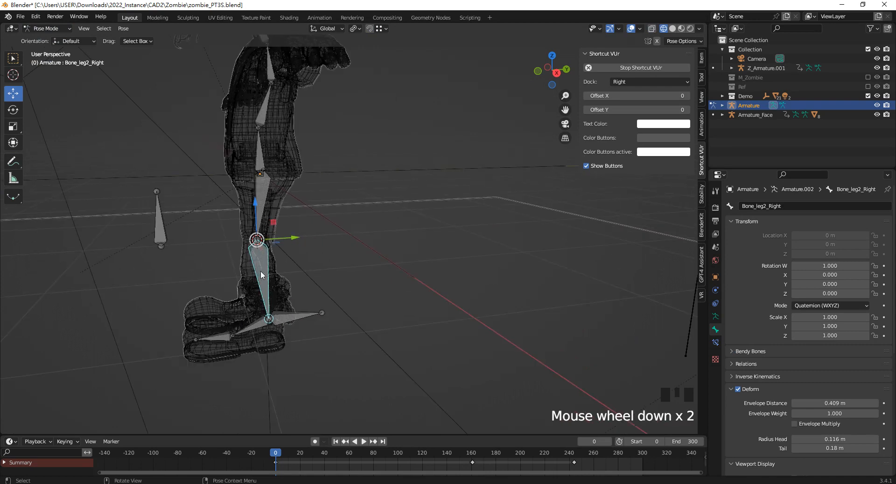
{"action": "middle_click_drag", "start_coordinate": [342, 250], "coordinate": [308, 276], "text": "shift"}
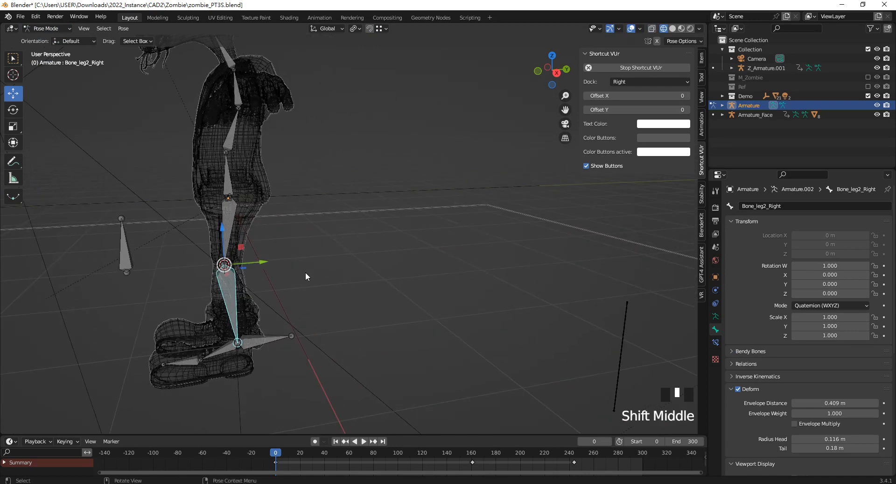
{"action": "left_click", "coordinate": [717, 342]}
{"action": "left_click", "coordinate": [771, 206]}
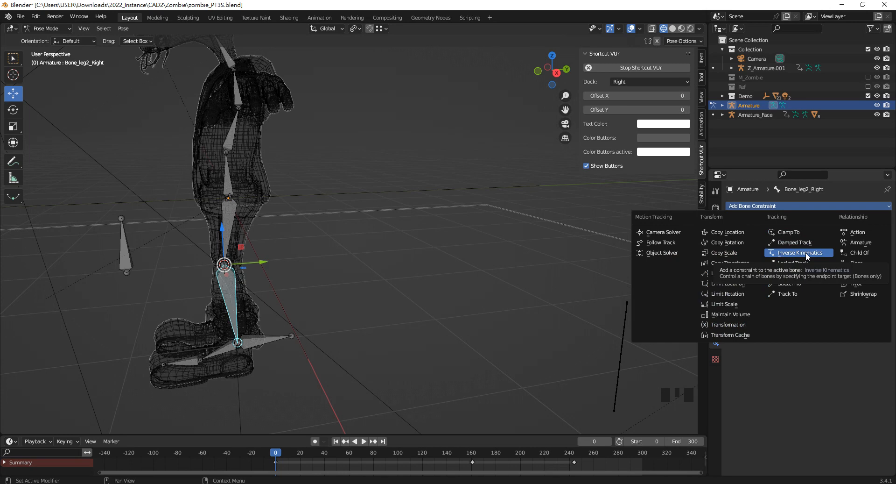
{"action": "left_click", "coordinate": [226, 292]}
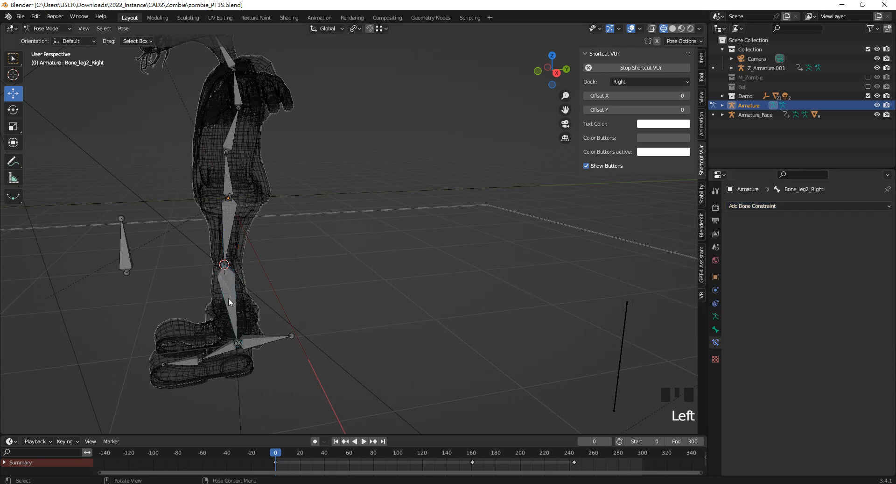
{"action": "left_click", "coordinate": [228, 297]}
{"action": "key", "text": "shift+i"}
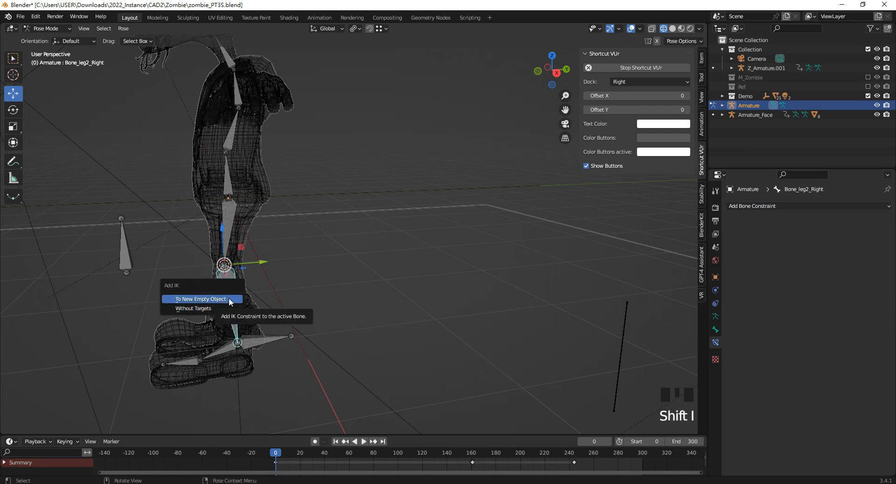
{"action": "left_click", "coordinate": [220, 307]}
{"action": "left_click", "coordinate": [223, 291]}
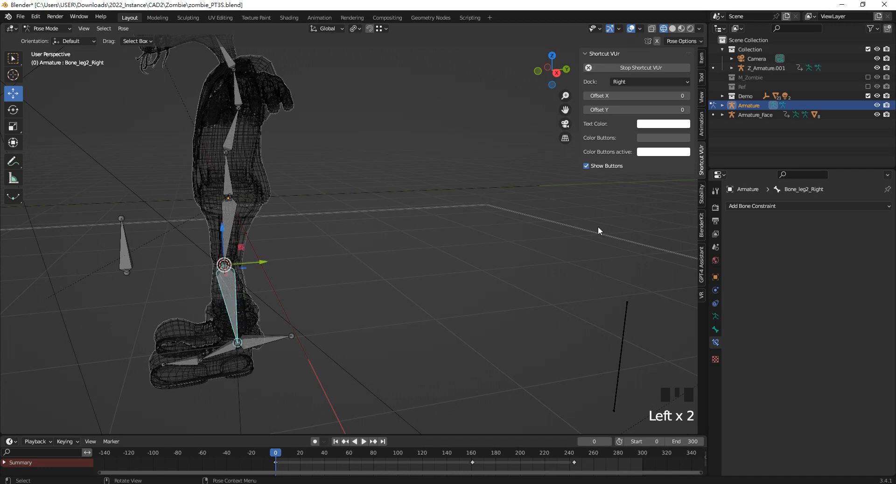
- Add an Inverse Kinematics constraint to the shin bone, targeting the Armature's Bone_legControl_Right bone
{"action": "left_click", "coordinate": [793, 206]}
{"action": "left_click", "coordinate": [804, 252]}
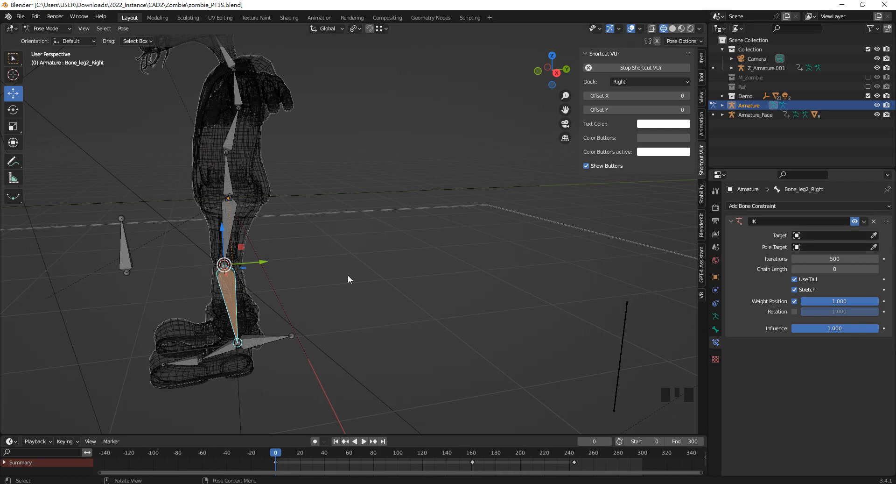
{"action": "middle_click_drag", "start_coordinate": [348, 274], "coordinate": [399, 261], "text": "shift"}
{"action": "left_click", "coordinate": [874, 236]}
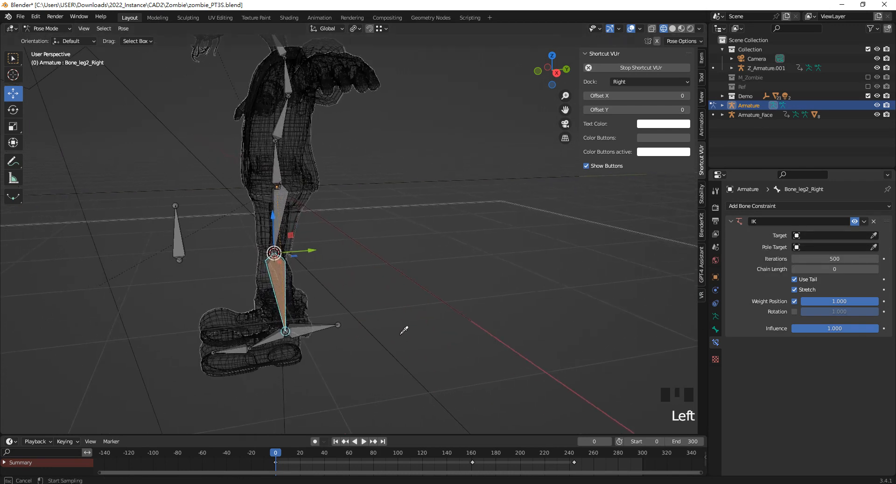
{"action": "left_click", "coordinate": [321, 327]}
{"action": "left_click", "coordinate": [860, 245]}
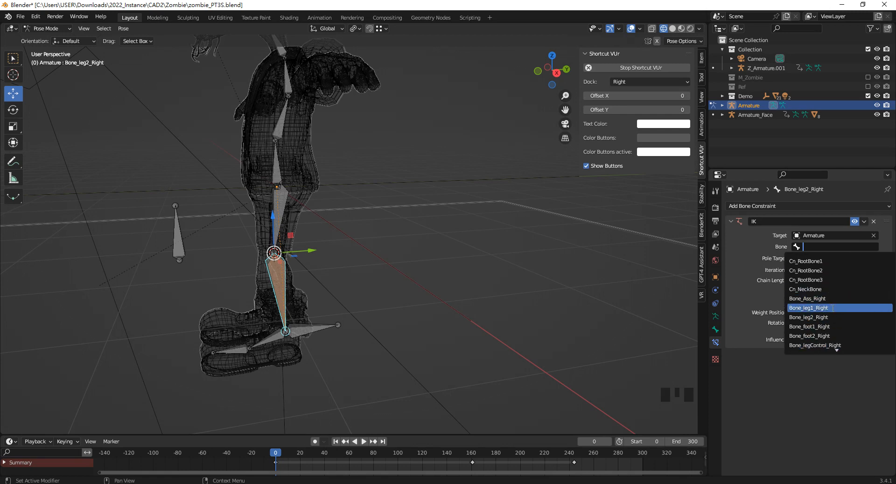
{"action": "left_click", "coordinate": [836, 345]}
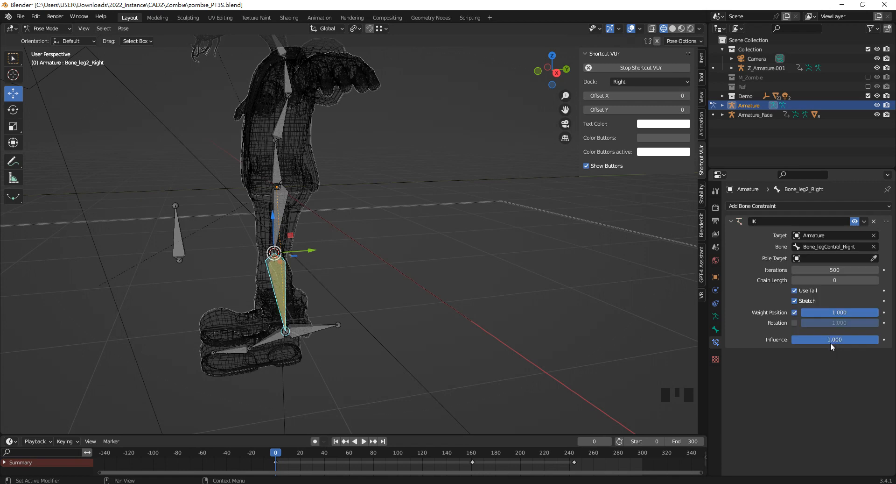
- Set the IK constraint's pole target to the Armature's Bone_legpole_Right bone and the chain length to 2
{"action": "left_click", "coordinate": [874, 258]}
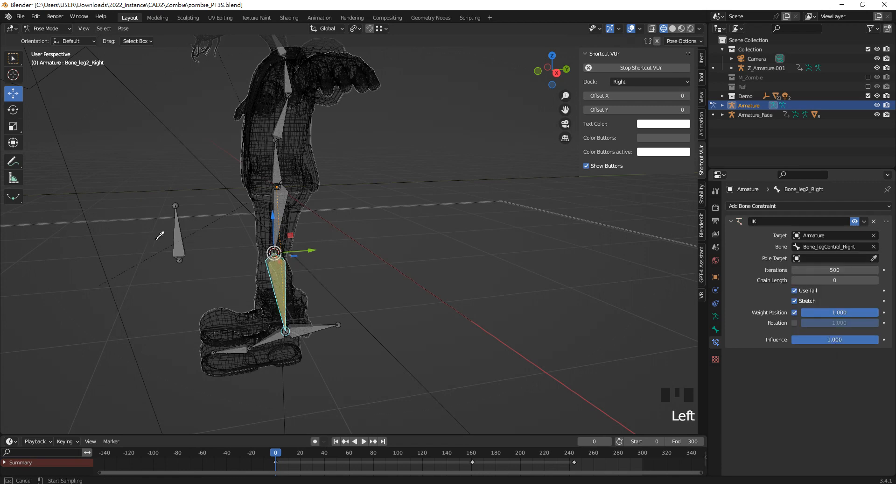
{"action": "left_click", "coordinate": [182, 233]}
{"action": "left_click", "coordinate": [828, 269]}
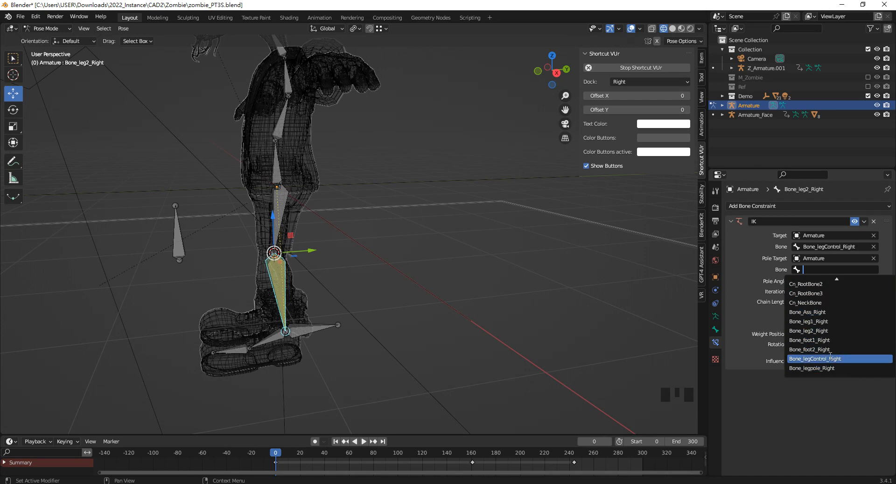
{"action": "left_click", "coordinate": [826, 368]}
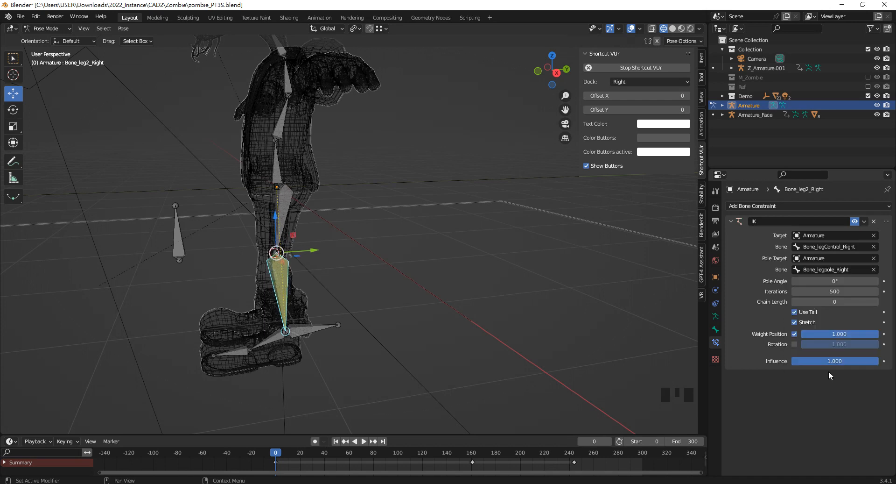
{"action": "left_click", "coordinate": [875, 302]}
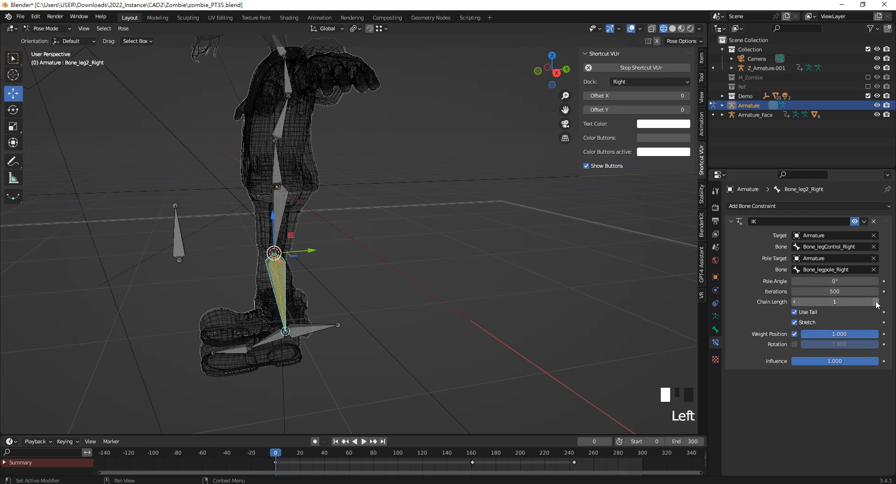
{"action": "left_click", "coordinate": [876, 302]}
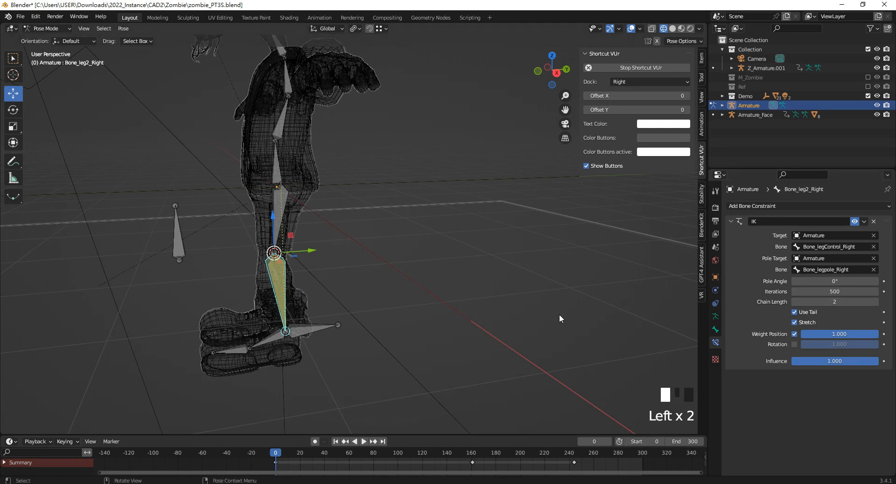
- Test the leg's IK by moving Bone_legControl_Right around, and undo the moves
{"action": "left_click", "coordinate": [308, 331]}
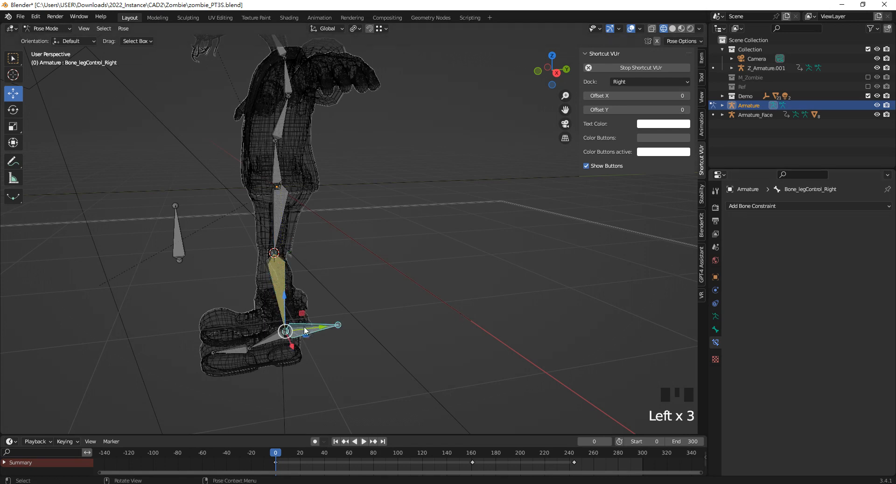
{"action": "left_click_drag", "start_coordinate": [309, 331], "coordinate": [307, 281]}
{"action": "left_click_drag", "start_coordinate": [279, 254], "coordinate": [279, 291]}
{"action": "key", "text": "ctrl+z"}
{"action": "left_click_drag", "start_coordinate": [317, 329], "coordinate": [326, 213]}
{"action": "key", "text": "ctrl+z"}
{"action": "key", "text": "ctrl+z"}
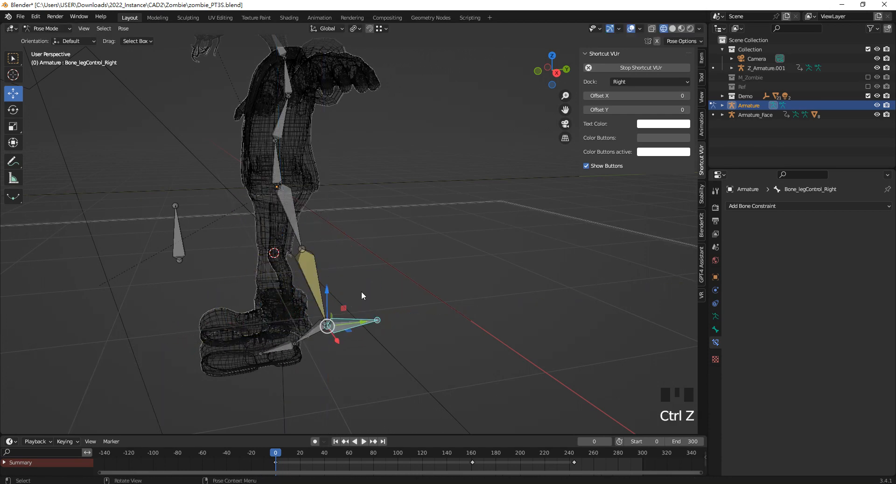
- Select the toe bone, Bone_foot2_Right, and switch the armature to Edit Mode
{"action": "middle_click_drag", "start_coordinate": [375, 280], "coordinate": [296, 286]}
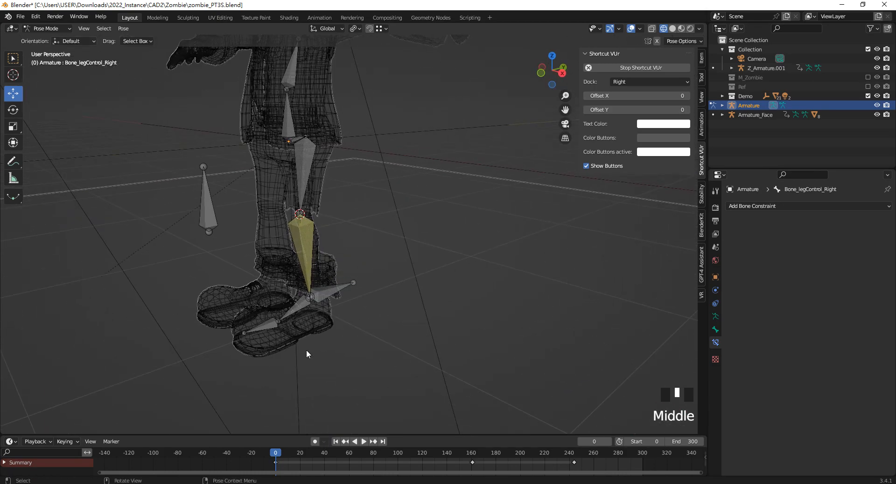
{"action": "scroll", "coordinate": [280, 308], "scroll_direction": "up", "scroll_amount": 2}
{"action": "middle_click_drag", "start_coordinate": [298, 296], "coordinate": [279, 283]}
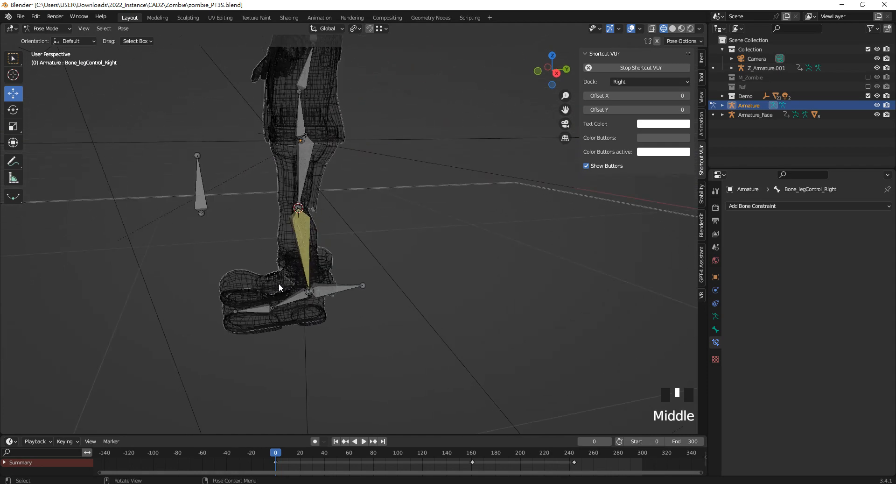
{"action": "scroll", "coordinate": [303, 278], "scroll_direction": "up", "scroll_amount": 3}
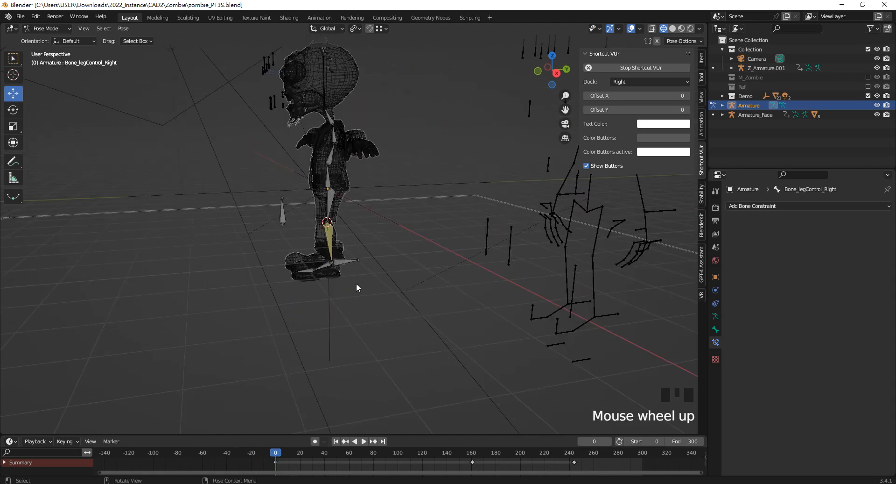
{"action": "scroll", "coordinate": [306, 282], "scroll_direction": "up", "scroll_amount": 4}
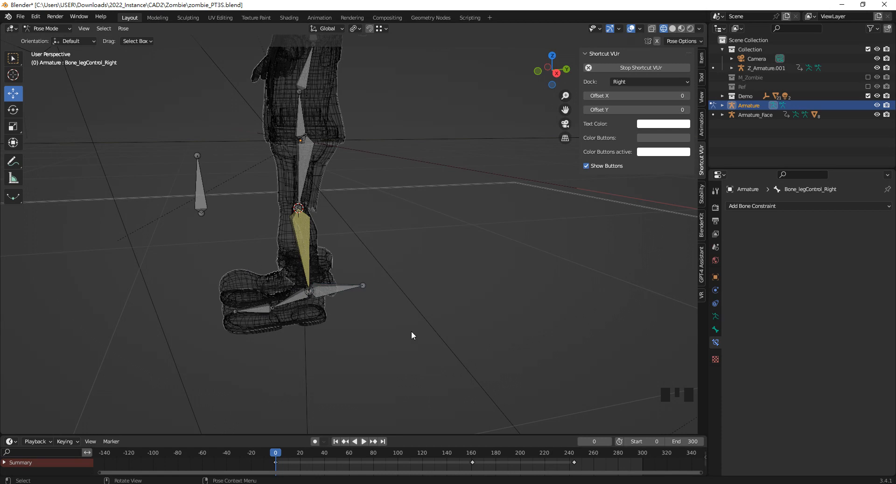
{"action": "left_click", "coordinate": [265, 310]}
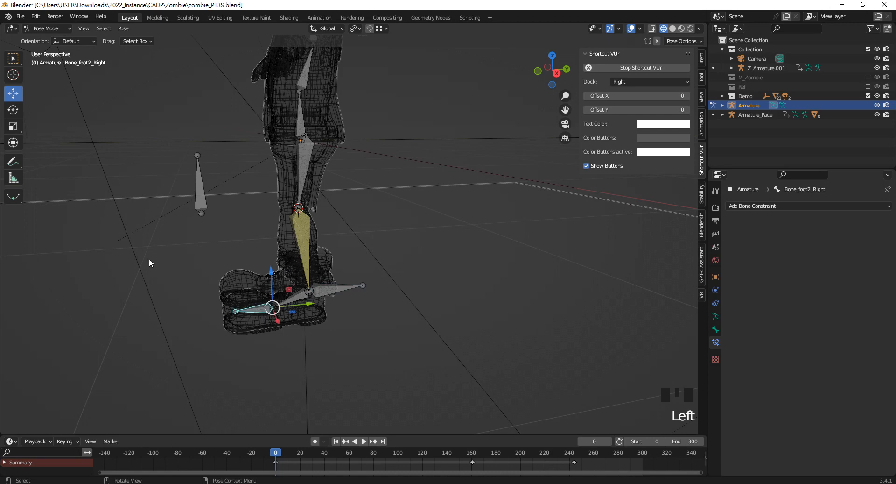
{"action": "left_click", "coordinate": [46, 28]}
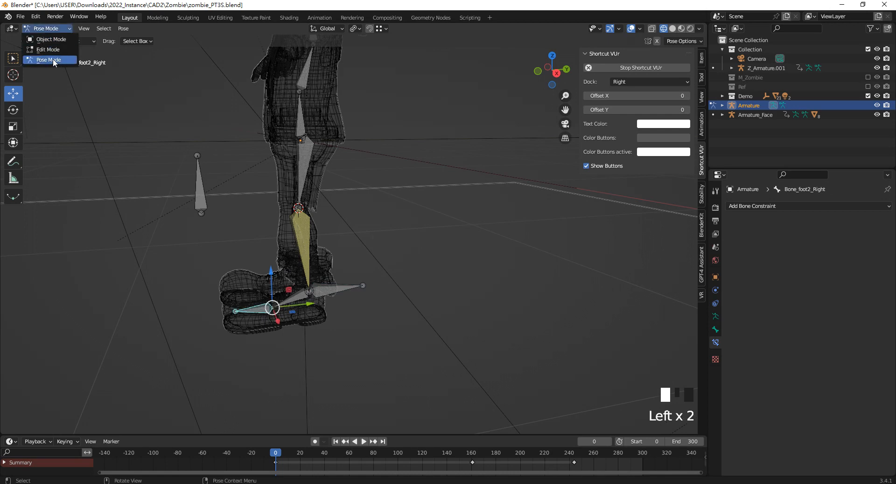
{"action": "left_click", "coordinate": [51, 30]}
{"action": "left_click", "coordinate": [64, 50]}
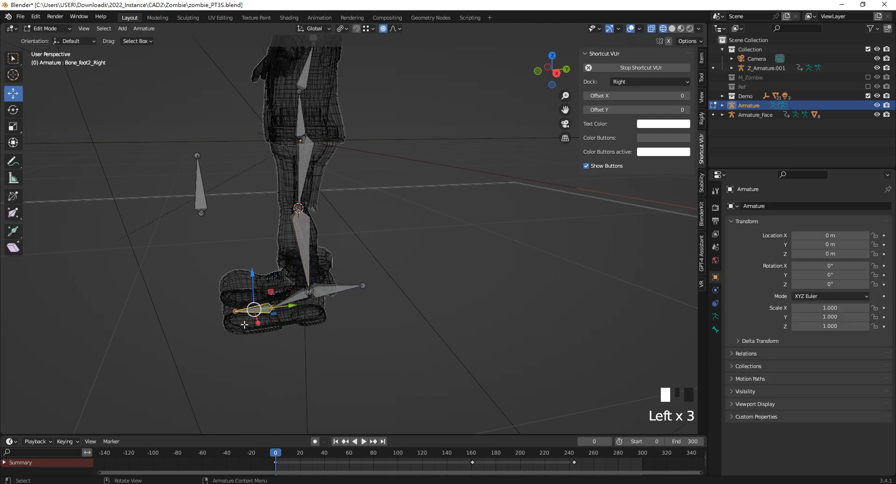
- Extrude a bone about 0.69 m upward along Z from the toe bone's tip and clear its parent
{"action": "left_click", "coordinate": [236, 312]}
{"action": "middle_click_drag", "start_coordinate": [344, 315], "coordinate": [358, 333]}
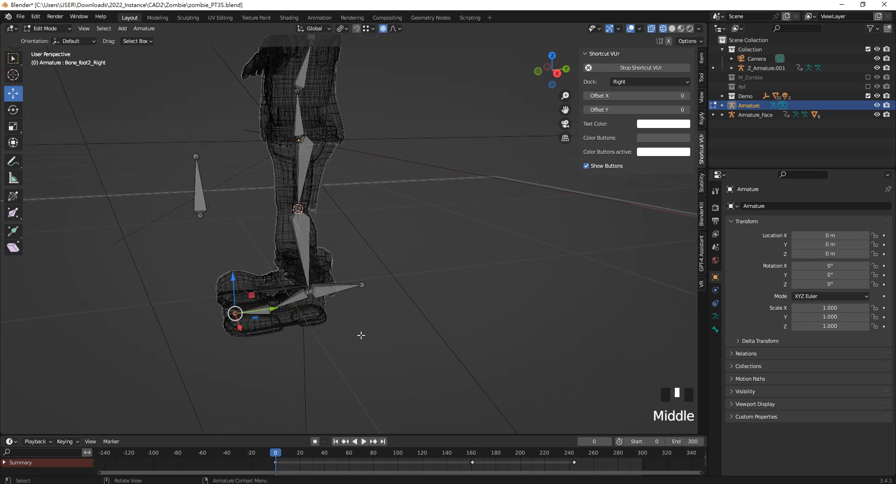
{"action": "key", "text": "e"}
{"action": "key", "text": "z"}
{"action": "left_click", "coordinate": [352, 301]}
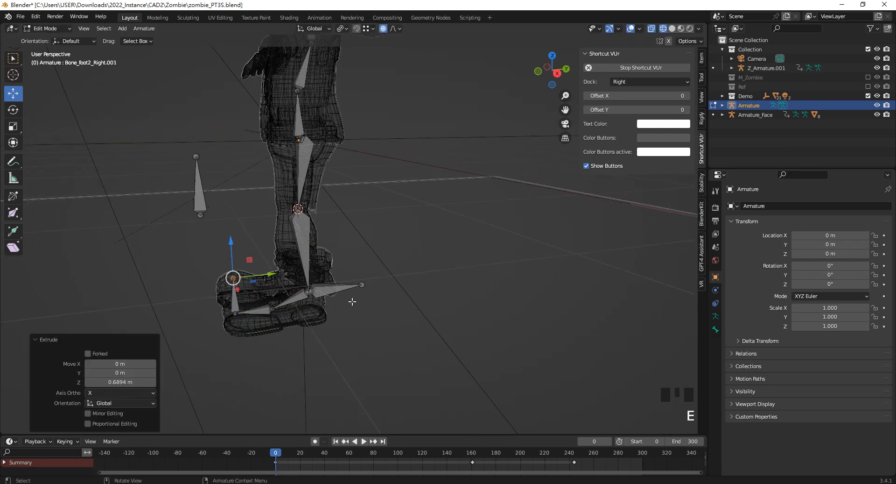
{"action": "left_click", "coordinate": [235, 304]}
{"action": "key", "text": "alt+p"}
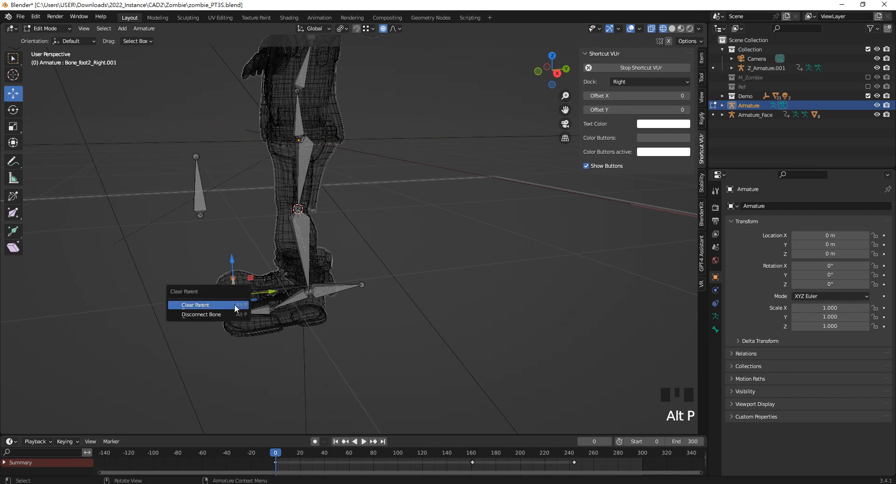
{"action": "left_click", "coordinate": [234, 304]}
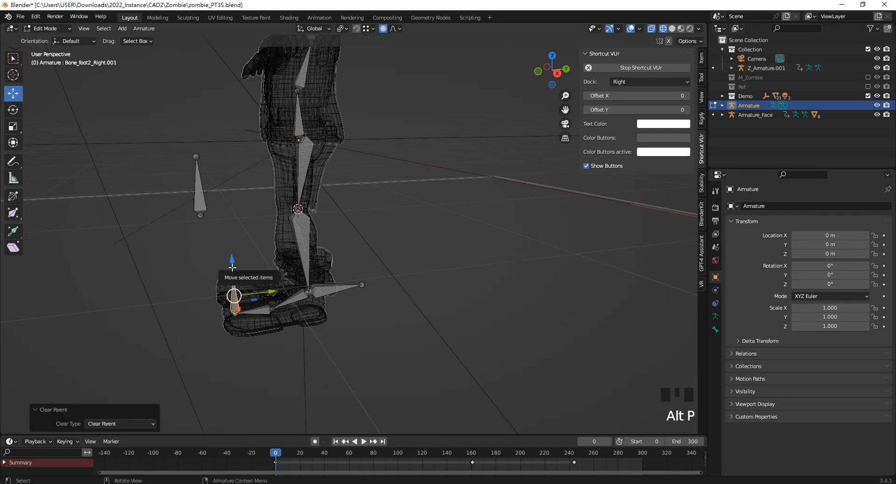
- Rename the detached bone at the toe tip as Bone_footControl2_Right
{"action": "left_click", "coordinate": [715, 329]}
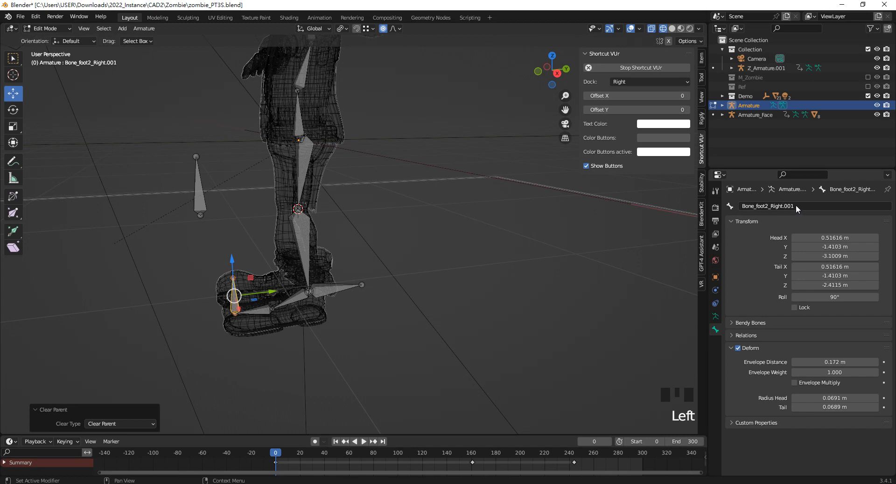
{"action": "double_click", "coordinate": [783, 205]}
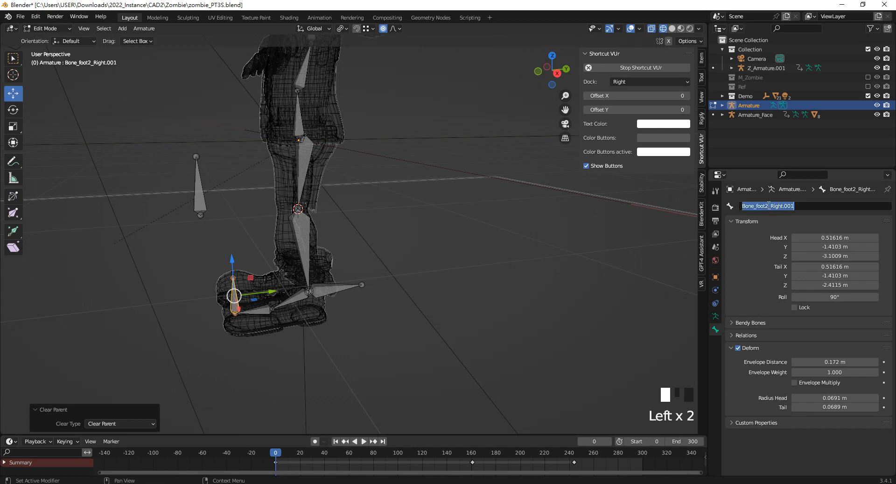
{"action": "left_click", "coordinate": [768, 205]}
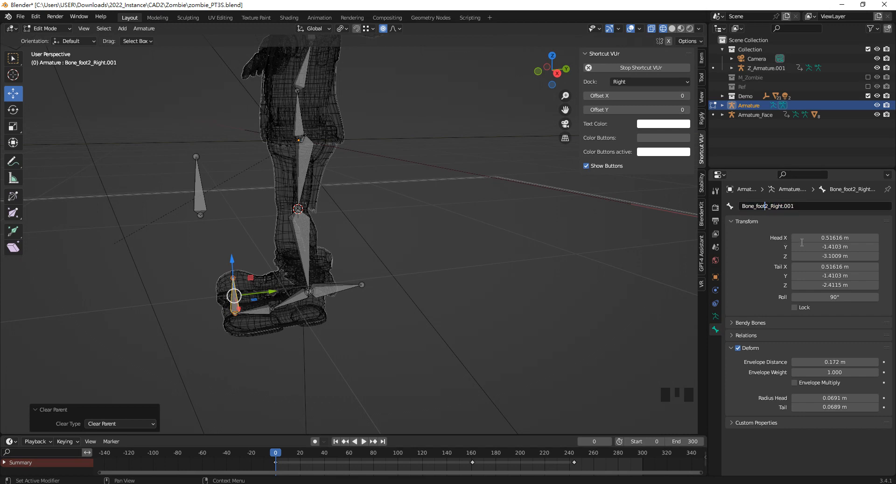
{"action": "type", "text": "Control"}
{"action": "left_click_drag", "start_coordinate": [800, 206], "coordinate": [830, 209]}
{"action": "key", "text": "BackSpace"}
{"action": "key", "text": "Return"}
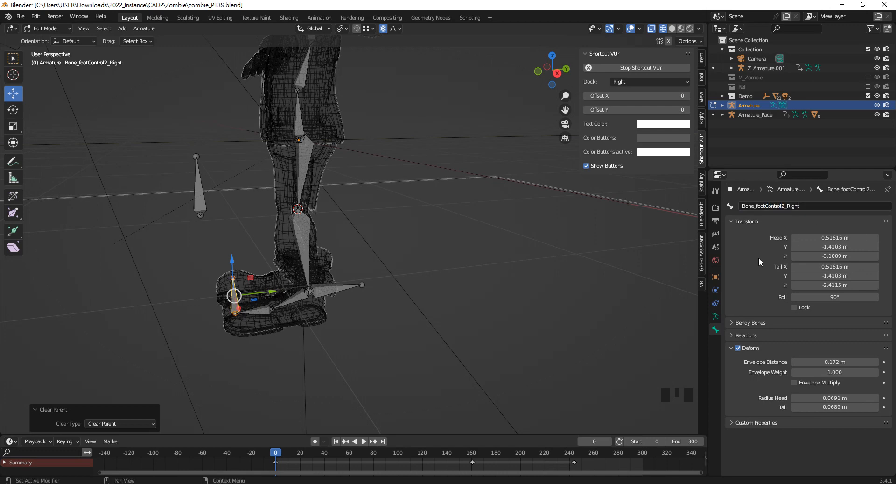
- Snap the 3D cursor to the joint between the two foot bones and add a new bone there
{"action": "left_click", "coordinate": [274, 311]}
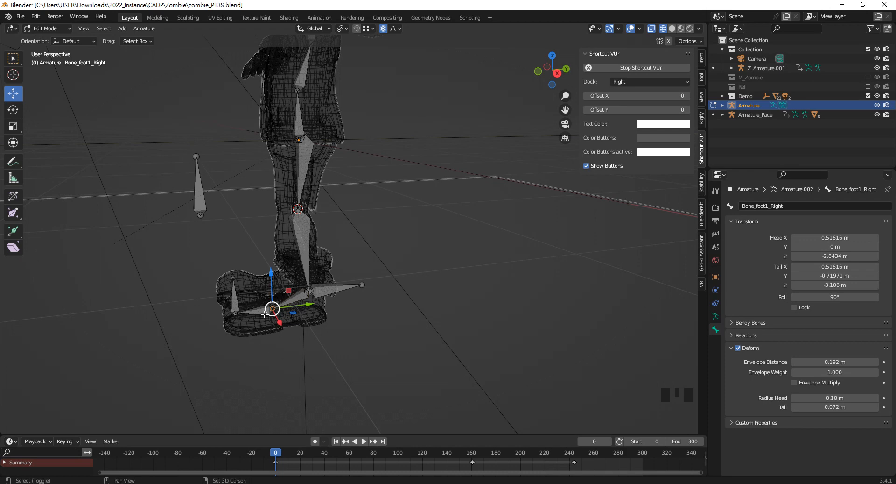
{"action": "key", "text": "shift+s"}
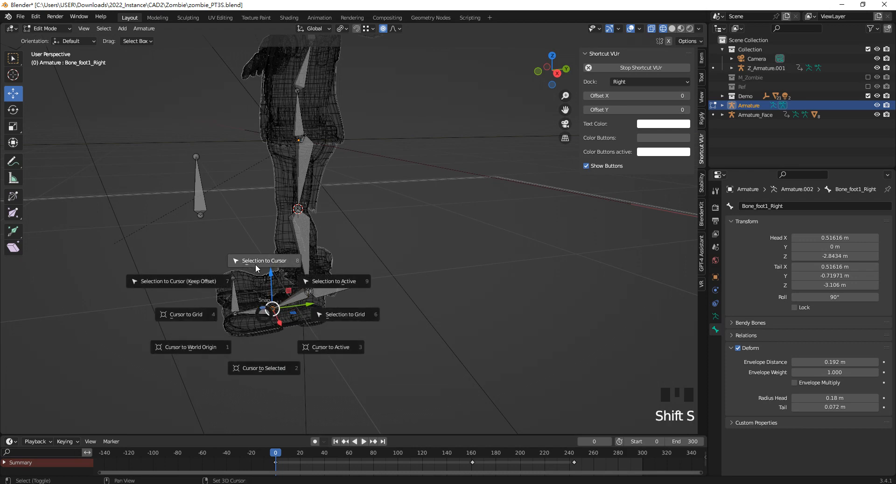
{"action": "left_click", "coordinate": [271, 370]}
{"action": "key", "text": "shift+a"}
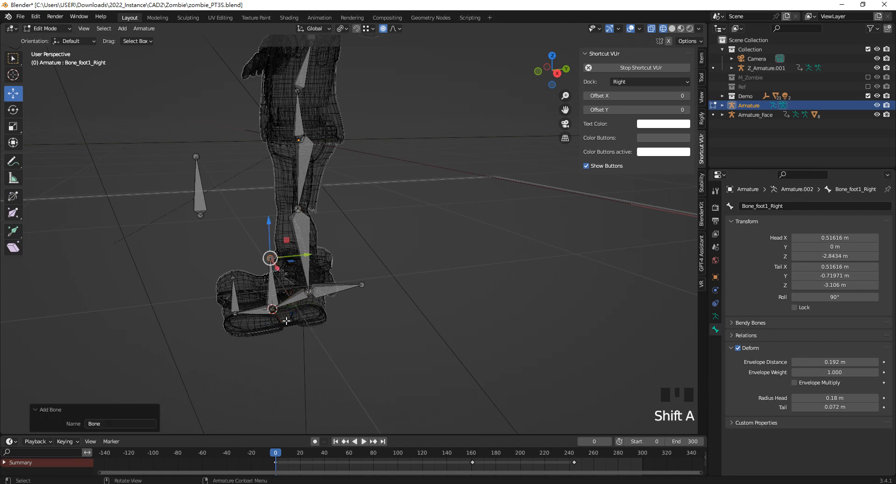
- Move the new bone about 1.42 m straight down along Z so that it sits below the foot
{"action": "left_click", "coordinate": [273, 280]}
{"action": "left_click_drag", "start_coordinate": [270, 254], "coordinate": [283, 320]}
{"action": "scroll", "coordinate": [284, 320], "scroll_direction": "down", "scroll_amount": 2}
{"action": "scroll", "coordinate": [320, 316], "scroll_direction": "up", "scroll_amount": 2}
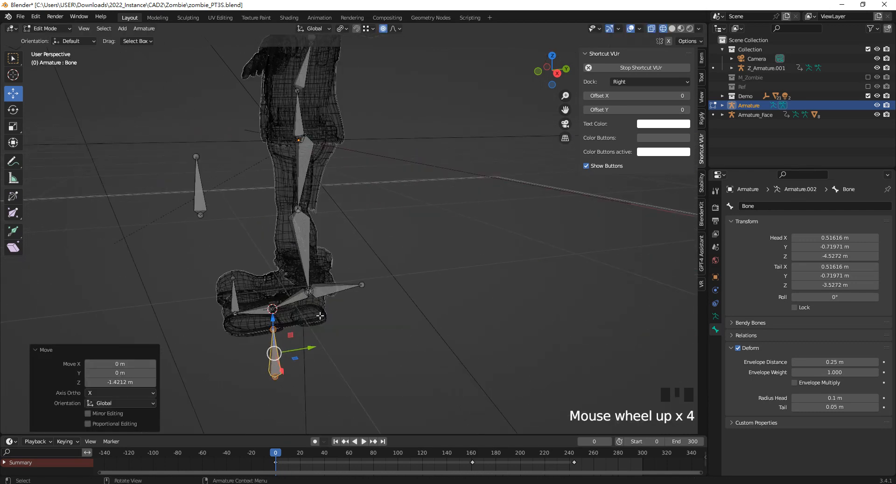
- Rotate the bone below the foot by -90° about the X axis and raise it about 0.62 m along Z
{"action": "key", "text": "r"}
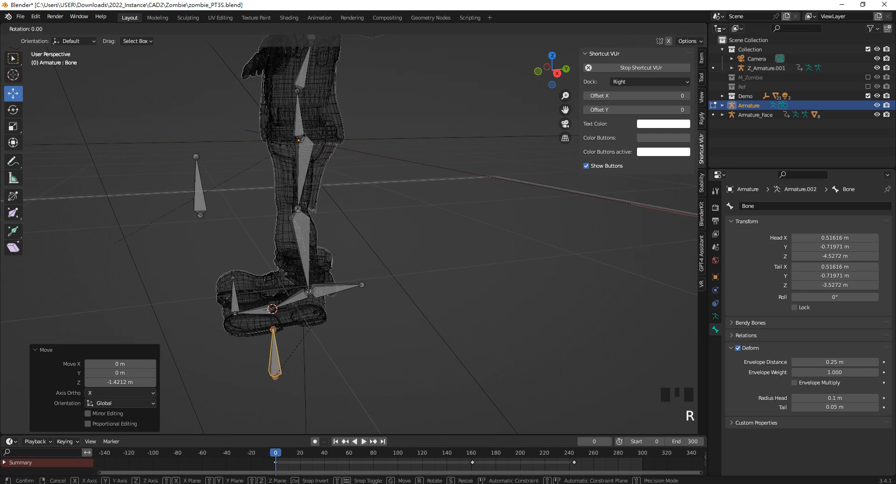
{"action": "type", "text": "x90"}
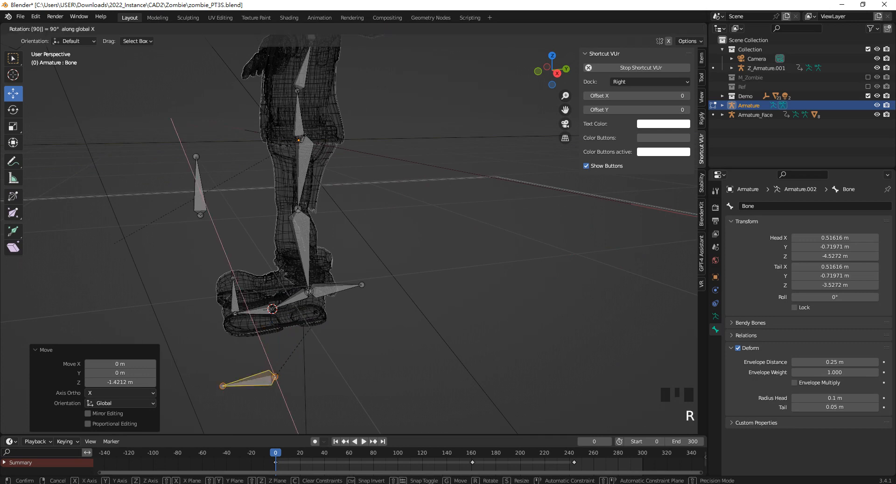
{"action": "key", "text": "BackSpace"}
{"action": "key", "text": "BackSpace"}
{"action": "type", "text": "-90"}
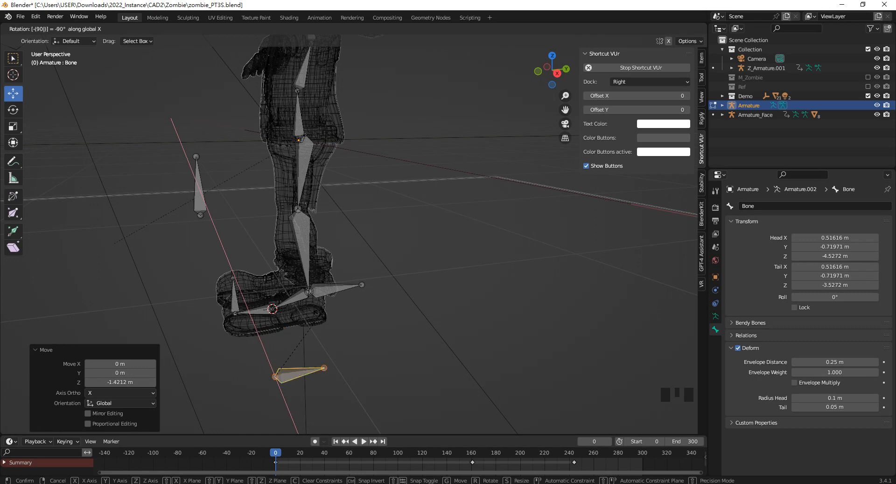
{"action": "key", "text": "Return"}
{"action": "left_click_drag", "start_coordinate": [299, 343], "coordinate": [300, 313]}
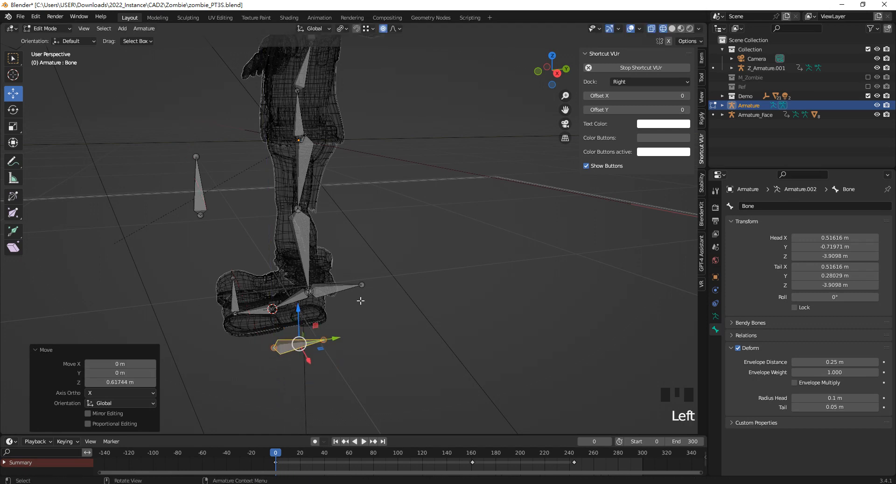
- Rename the bone below the foot as Bone_footPole2_Right, reusing the name copied from the toe control bone
{"action": "left_click", "coordinate": [715, 316]}
{"action": "left_click", "coordinate": [716, 329]}
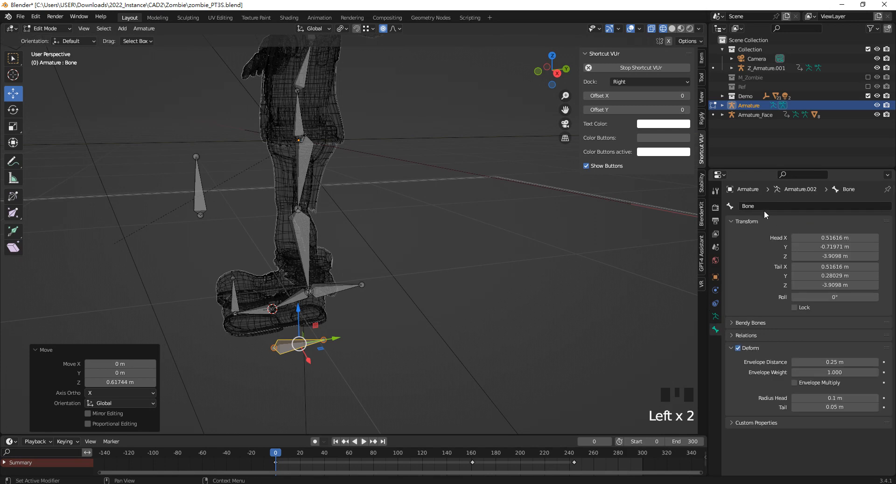
{"action": "left_click", "coordinate": [232, 295]}
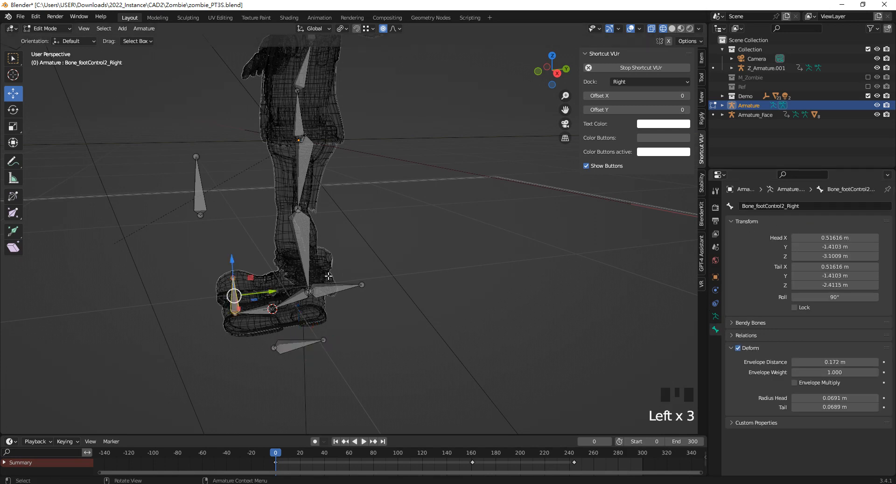
{"action": "left_click", "coordinate": [791, 209]}
{"action": "key", "text": "ctrl+c"}
{"action": "left_click", "coordinate": [298, 344]}
{"action": "left_click", "coordinate": [780, 206]}
{"action": "key", "text": "ctrl+v"}
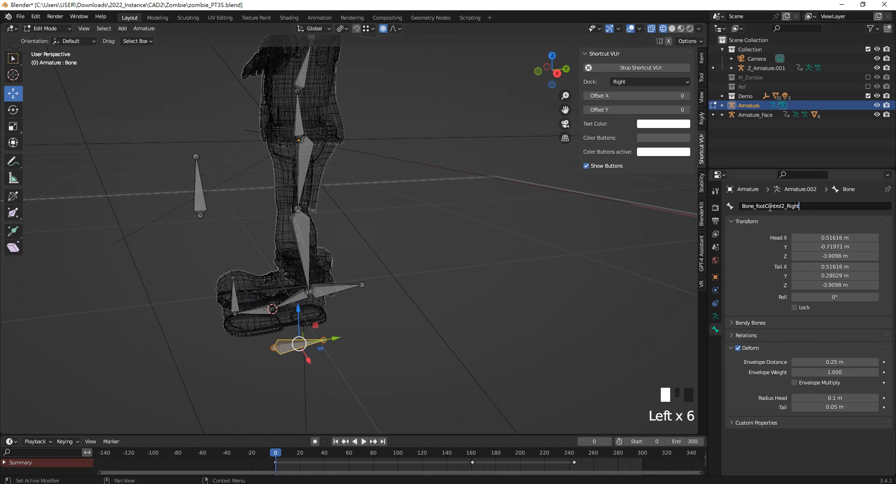
{"action": "left_click_drag", "start_coordinate": [767, 206], "coordinate": [781, 206]}
{"action": "key", "text": "BackSpace"}
{"action": "type", "text": "Pole"}
{"action": "key", "text": "Return"}
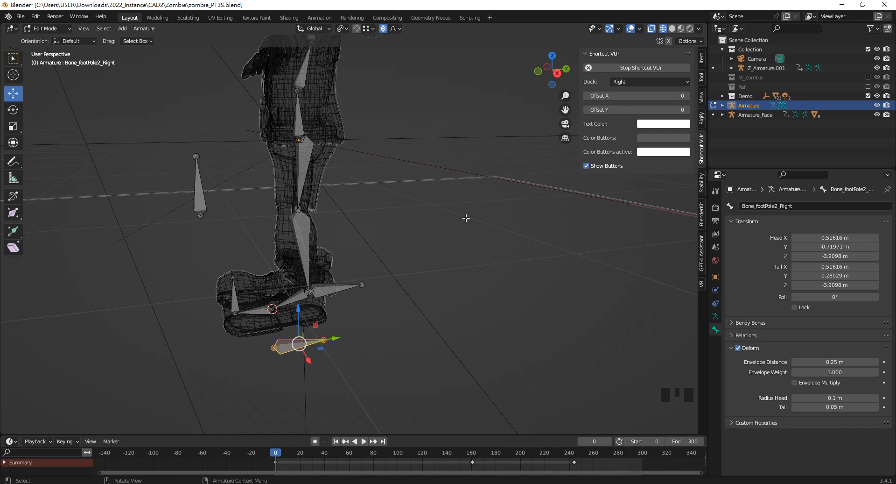
- Parent the foot pole and foot control bones to Bone_legControl_Right with Keep Offset, and switch the armature to Pose Mode
{"action": "left_click", "coordinate": [243, 296], "text": "shift"}
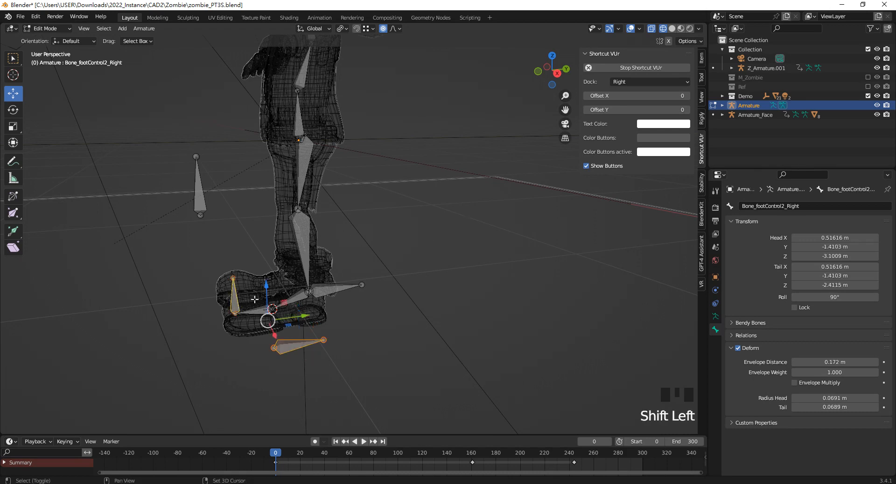
{"action": "left_click", "coordinate": [332, 292], "text": "shift"}
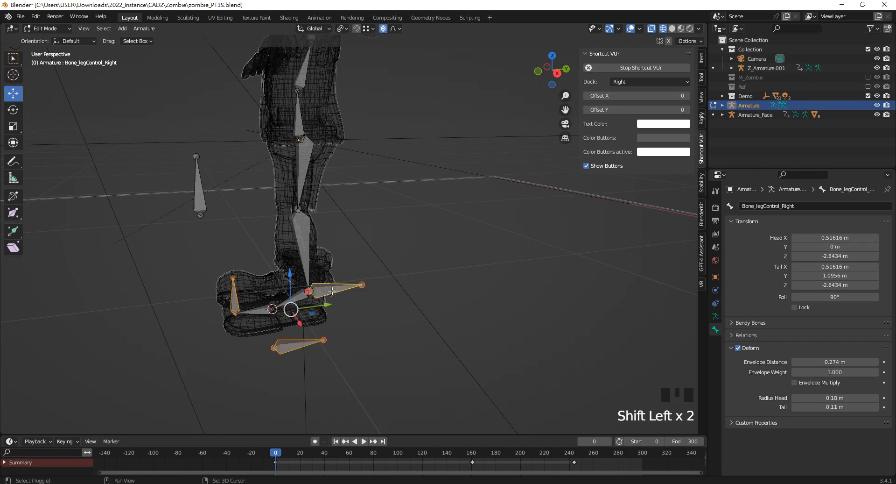
{"action": "key", "text": "ctrl+p"}
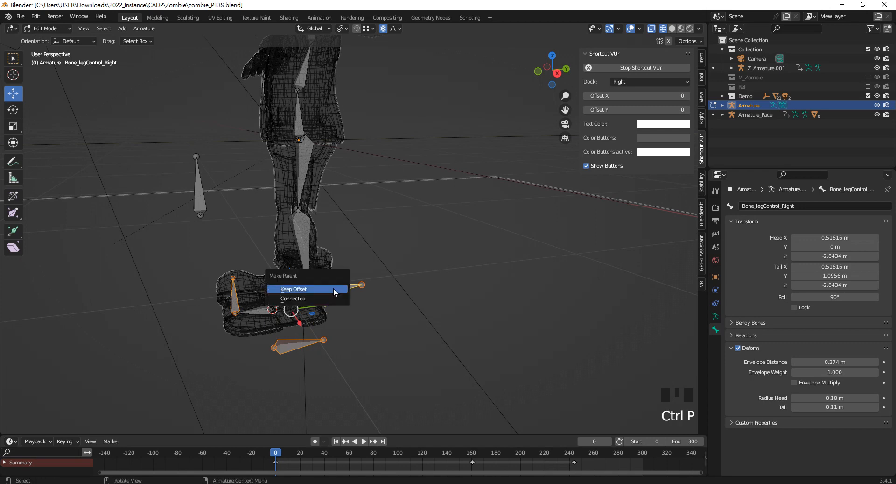
{"action": "left_click", "coordinate": [333, 287]}
{"action": "left_click", "coordinate": [53, 30]}
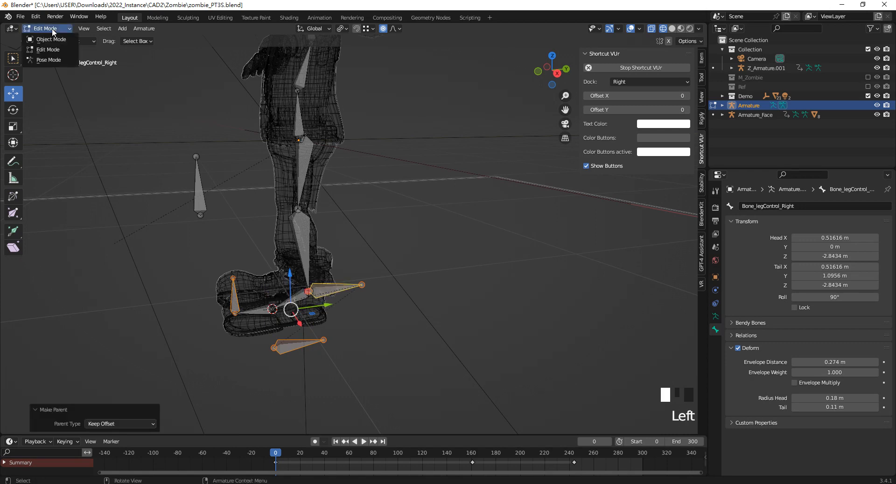
{"action": "left_click", "coordinate": [48, 60]}
- Test the new parenting by moving the leg control bone, and clear its pose location
{"action": "mouse_move", "coordinate": [332, 290]}
{"action": "left_mouse_down"}
{"action": "mouse_move", "coordinate": [382, 284]}
{"action": "mouse_move", "coordinate": [341, 290]}
{"action": "left_mouse_up"}
{"action": "mouse_move", "coordinate": [322, 261]}
{"action": "left_mouse_down"}
{"action": "mouse_move", "coordinate": [317, 211]}
{"action": "mouse_move", "coordinate": [324, 267]}
{"action": "mouse_move", "coordinate": [326, 248]}
{"action": "mouse_move", "coordinate": [330, 257]}
{"action": "left_mouse_up"}
{"action": "key", "text": "ctrl+z"}
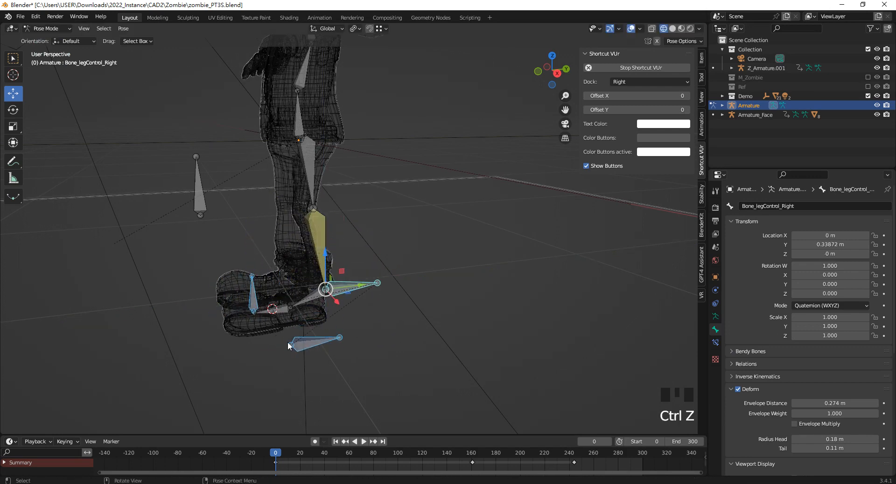
{"action": "key", "text": "alt+g"}
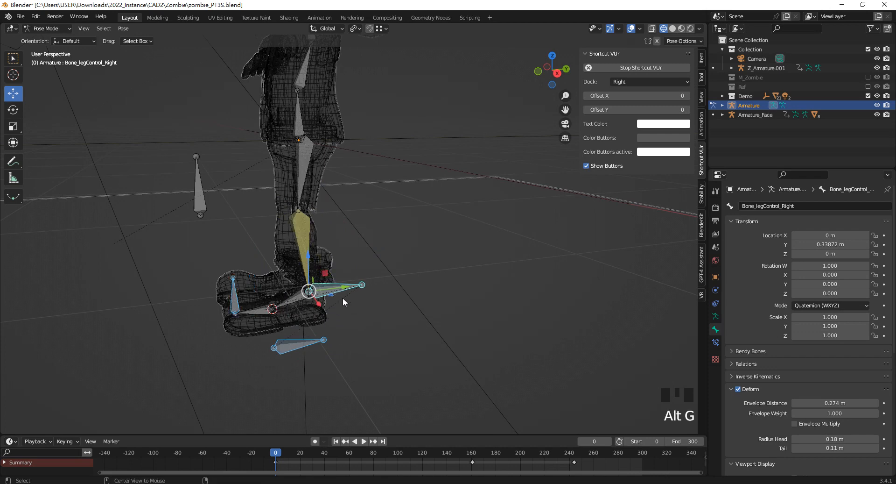
- Add an Inverse Kinematics constraint to Bone_foot2_Right, targeting Bone_footControl2_Right of the Armature
{"action": "left_click", "coordinate": [254, 311]}
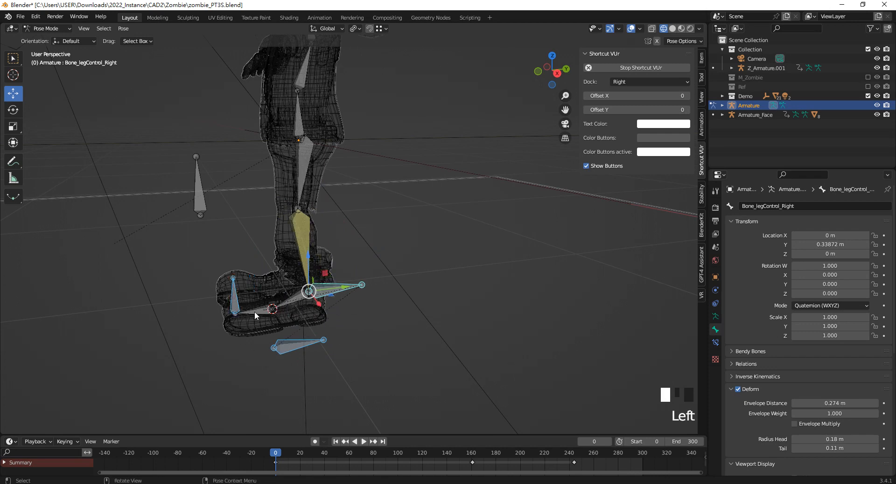
{"action": "left_click", "coordinate": [715, 317]}
{"action": "left_click", "coordinate": [716, 343]}
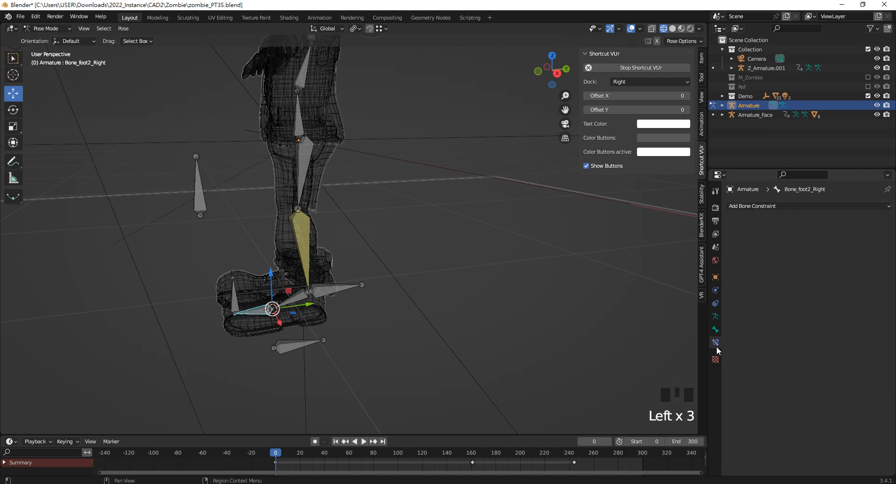
{"action": "left_click", "coordinate": [791, 207]}
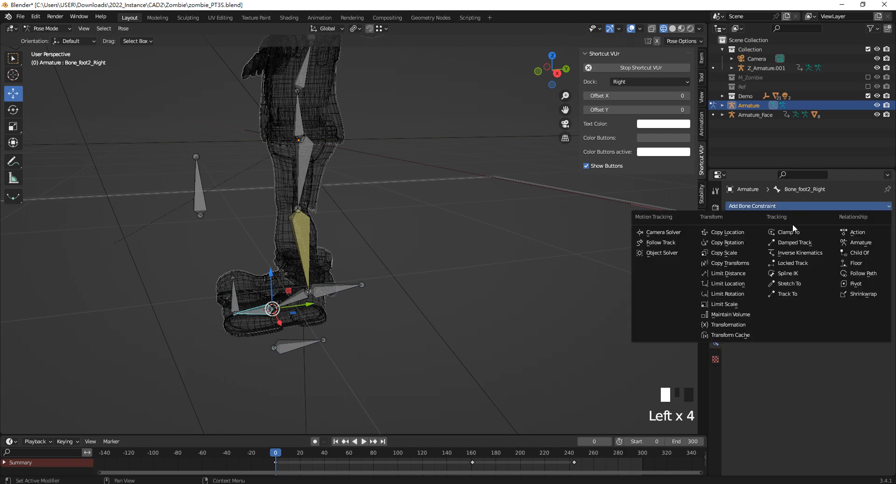
{"action": "left_click", "coordinate": [808, 253]}
{"action": "left_click", "coordinate": [874, 235]}
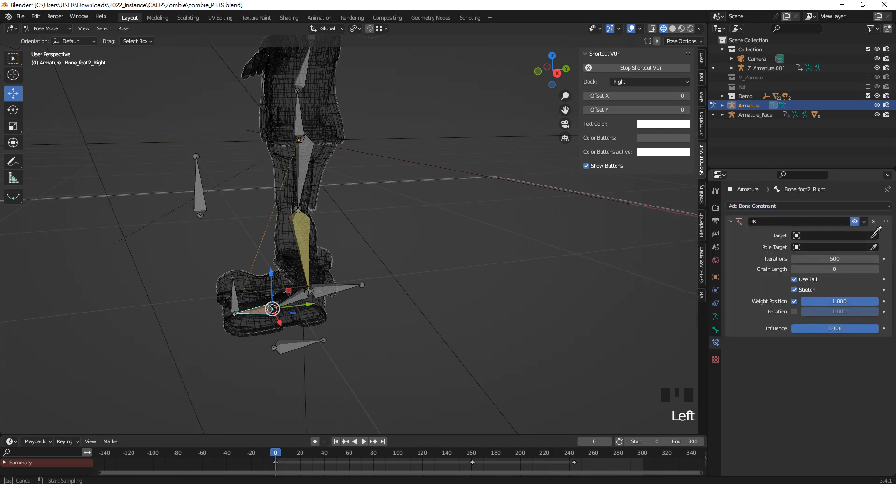
{"action": "left_click", "coordinate": [235, 296]}
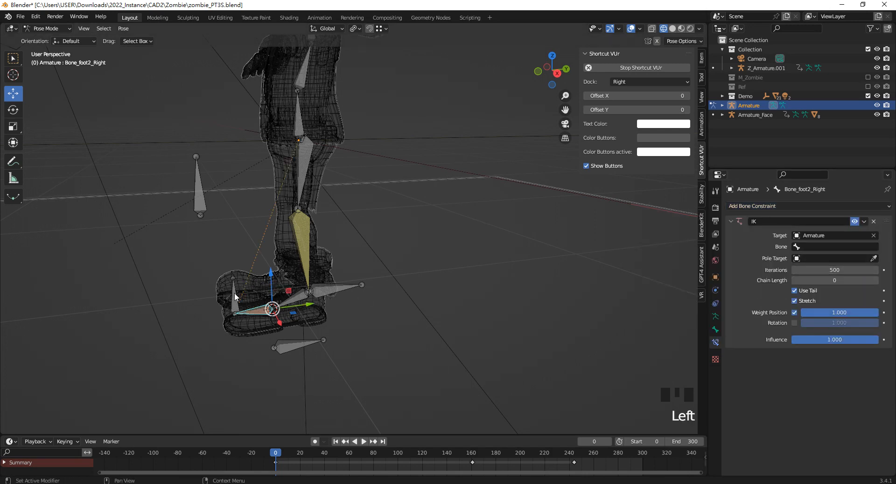
{"action": "left_click", "coordinate": [847, 247]}
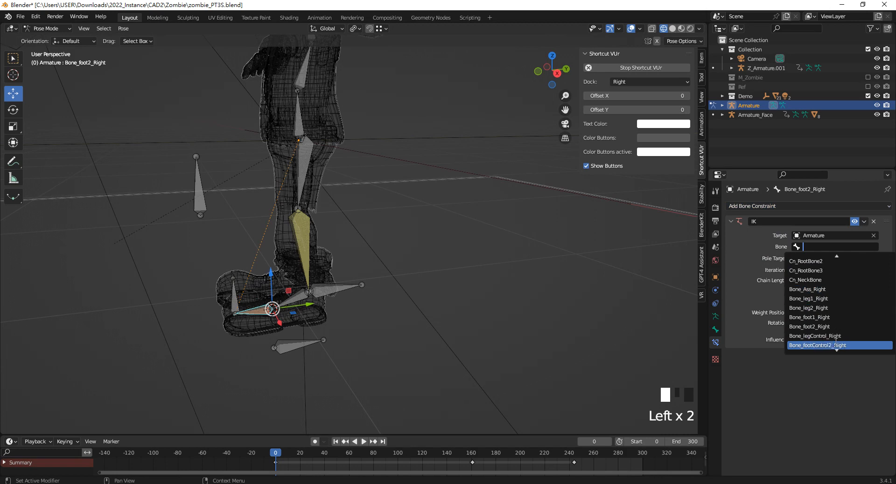
{"action": "left_click", "coordinate": [836, 345]}
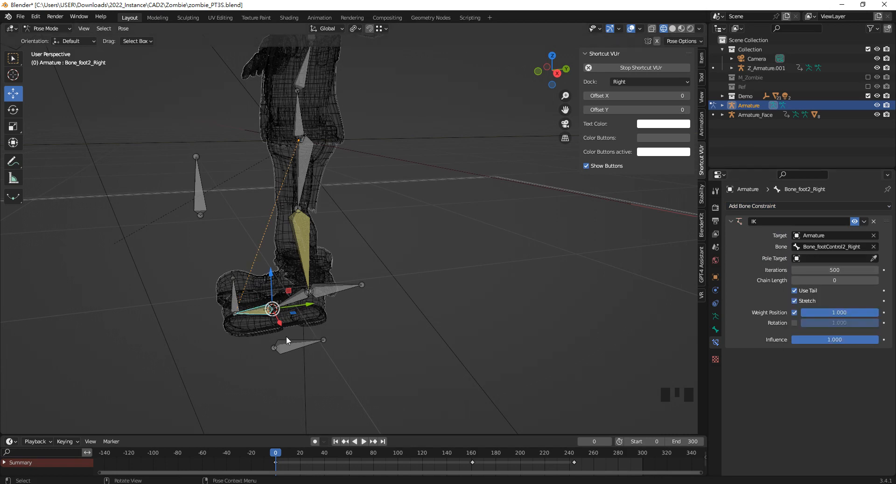
- Set the IK constraint's pole target to Bone_footPole2_Right of the Armature
{"action": "left_click", "coordinate": [874, 258]}
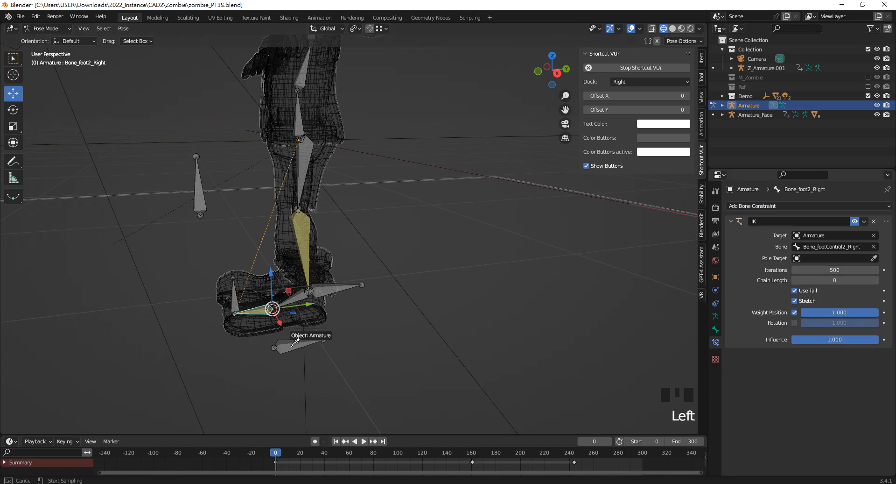
{"action": "left_click", "coordinate": [301, 343]}
{"action": "left_click", "coordinate": [824, 269]}
{"action": "scroll", "coordinate": [825, 343], "scroll_direction": "down", "scroll_amount": 5}
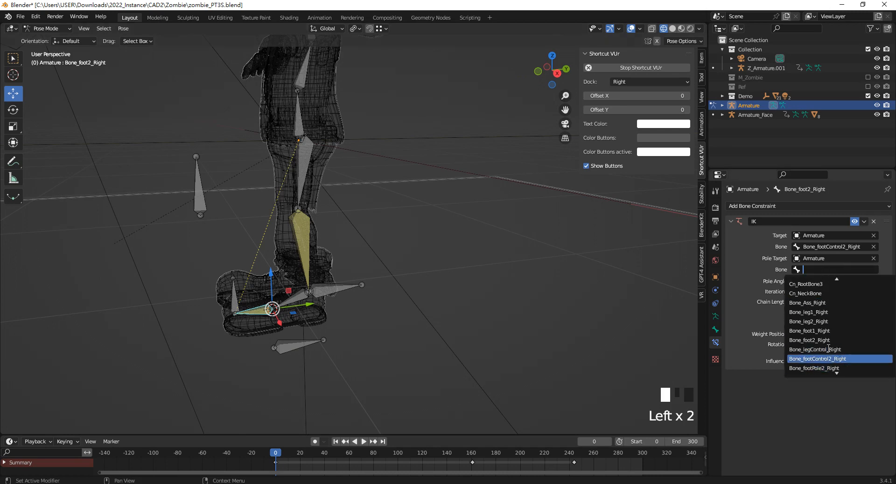
{"action": "left_click", "coordinate": [822, 368]}
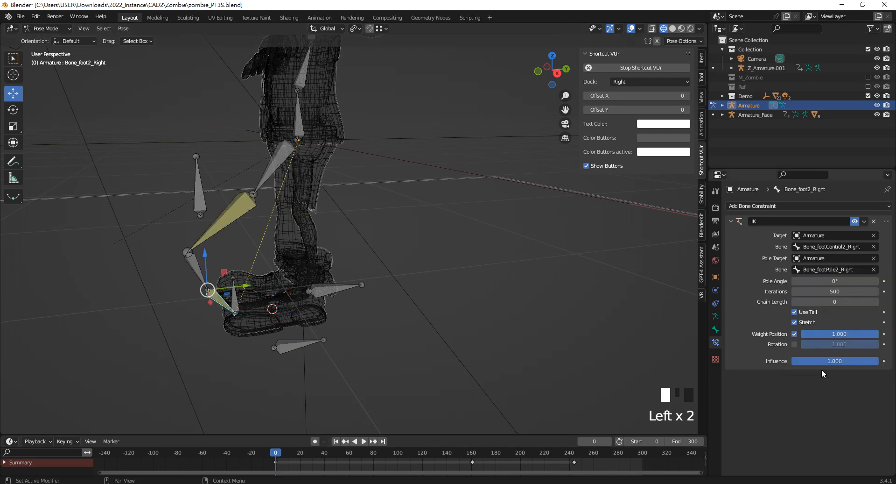
- Set the foot IK constraint's chain length to 2 and its pole angle to 180°
{"action": "left_click", "coordinate": [876, 302]}
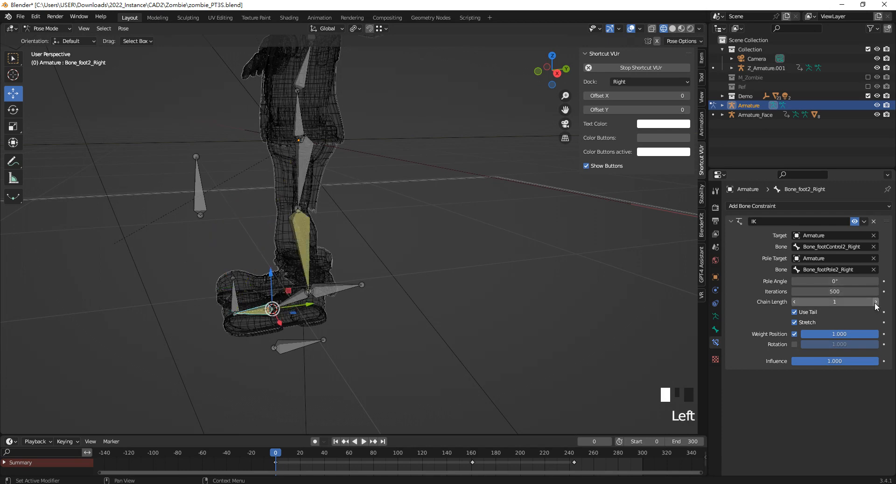
{"action": "left_click", "coordinate": [875, 302]}
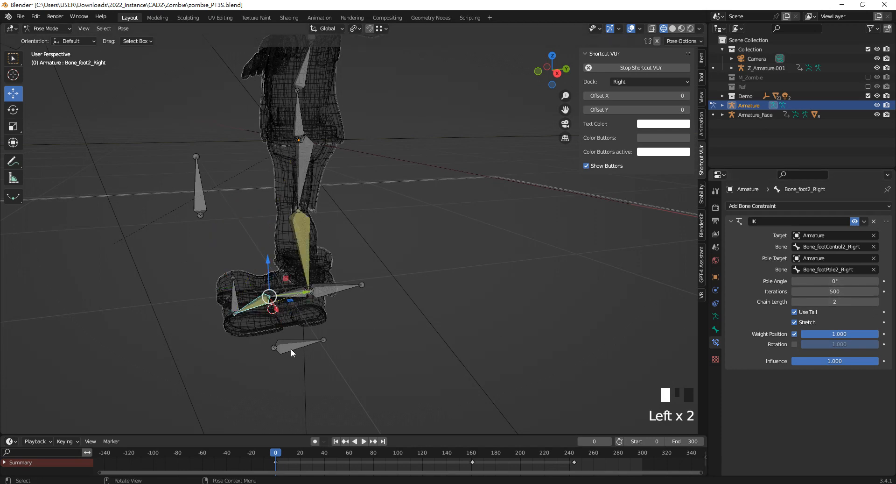
{"action": "scroll", "coordinate": [247, 325], "scroll_direction": "up", "scroll_amount": 3}
{"action": "middle_click_drag", "start_coordinate": [257, 319], "coordinate": [327, 238]}
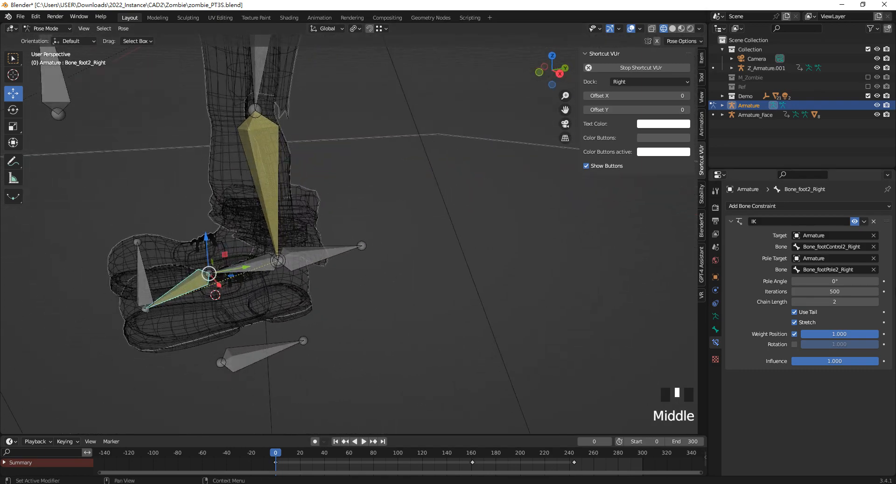
{"action": "left_click_drag", "start_coordinate": [835, 281], "coordinate": [838, 282]}
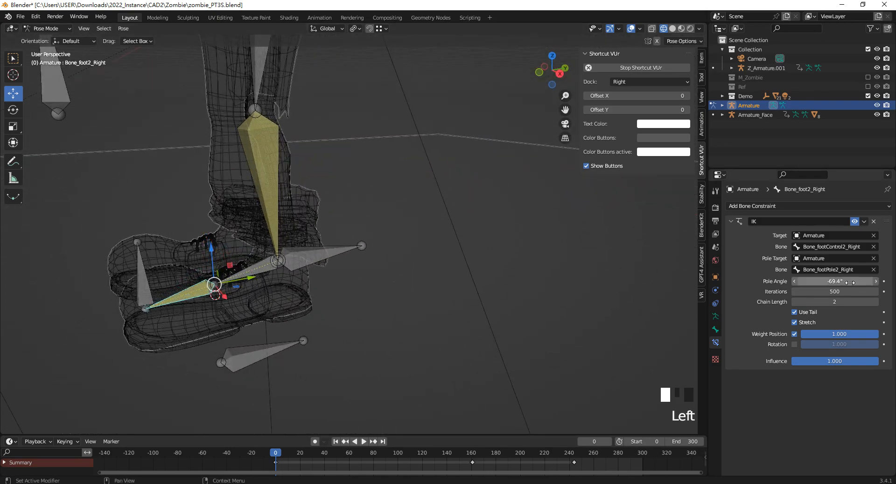
{"action": "left_click", "coordinate": [839, 281]}
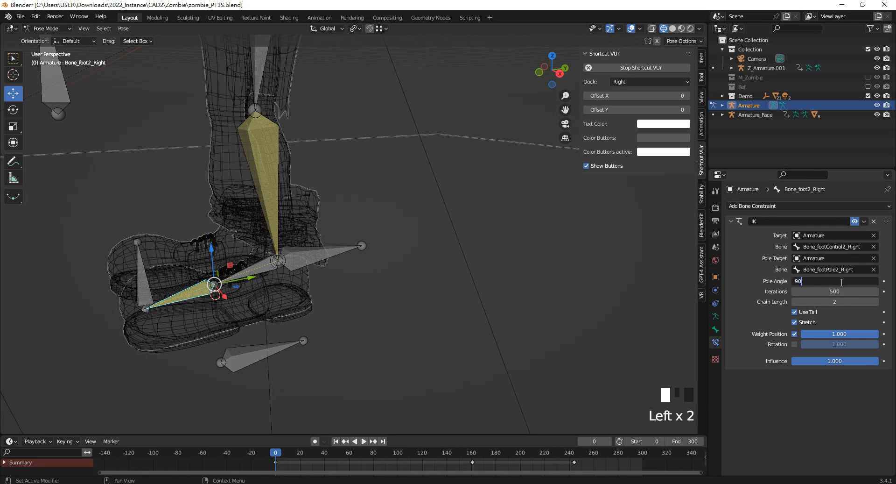
{"action": "type", "text": "90"}
{"action": "key", "text": "Return"}
{"action": "left_click", "coordinate": [845, 282]}
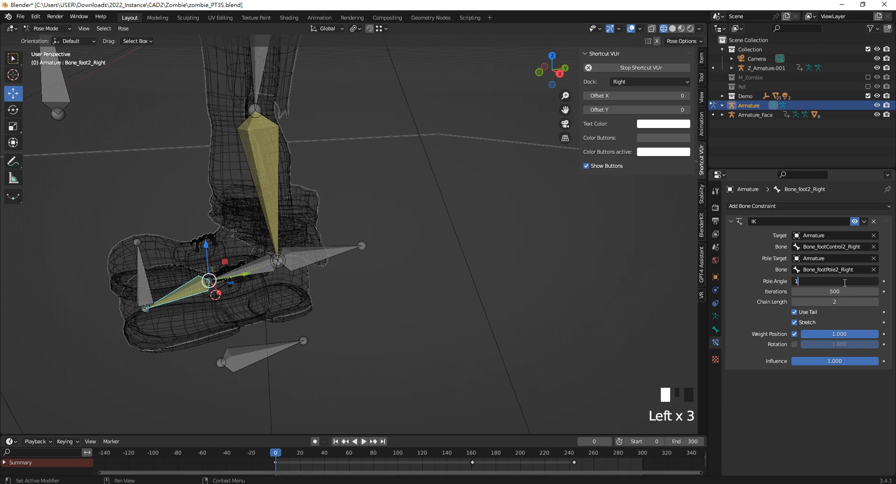
{"action": "type", "text": "180"}
{"action": "key", "text": "Return"}
- Test the foot IK by moving Bone_footControl2_Right down and along Y, and undo the moves
{"action": "middle_click_drag", "start_coordinate": [391, 306], "coordinate": [415, 315]}
{"action": "scroll", "coordinate": [374, 310], "scroll_direction": "down", "scroll_amount": 3}
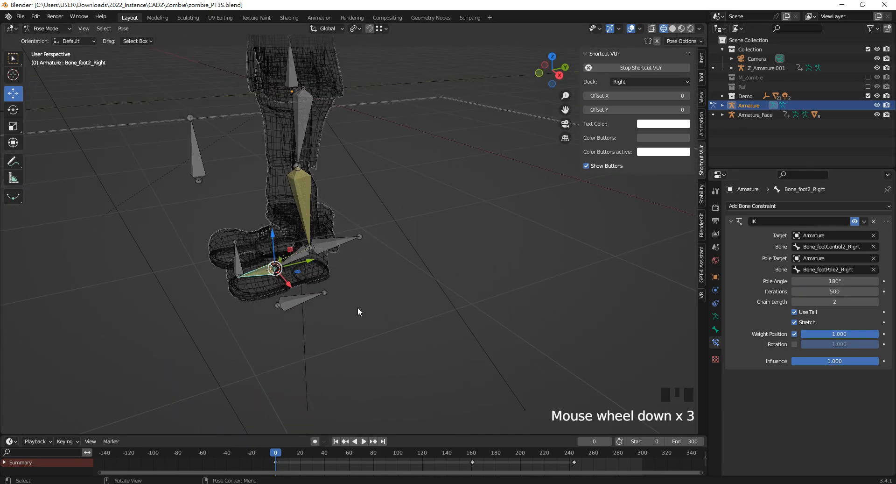
{"action": "middle_click_drag", "start_coordinate": [357, 306], "coordinate": [326, 262]}
{"action": "left_click", "coordinate": [240, 243]}
{"action": "left_click_drag", "start_coordinate": [241, 242], "coordinate": [248, 256]}
{"action": "left_click_drag", "start_coordinate": [275, 284], "coordinate": [296, 283]}
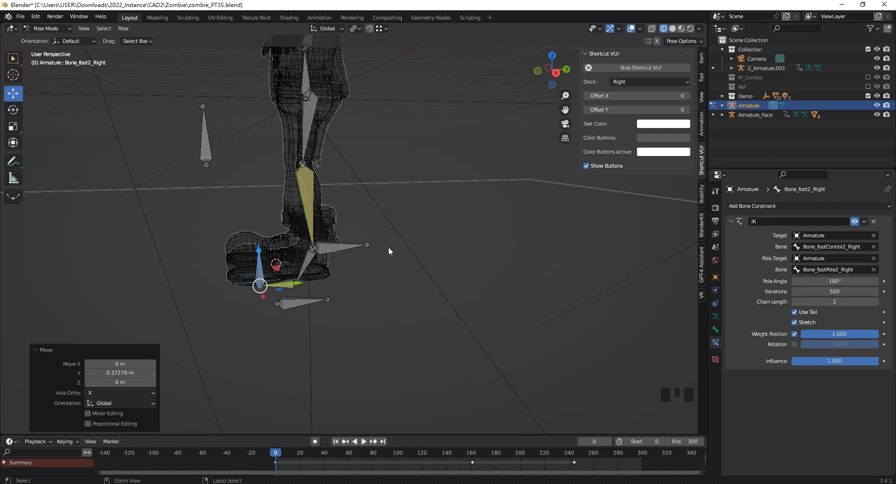
{"action": "key", "text": "ctrl+z"}
{"action": "key", "text": "ctrl+z"}
- Test the leg and foot together by raising Bone_legControl_Right and shifting Bone_footControl2_Right, and undo the moves
{"action": "left_click", "coordinate": [343, 246]}
{"action": "middle_click_drag", "start_coordinate": [343, 245], "coordinate": [341, 257], "text": "shift"}
{"action": "left_click_drag", "start_coordinate": [340, 256], "coordinate": [316, 261]}
{"action": "left_click", "coordinate": [274, 251]}
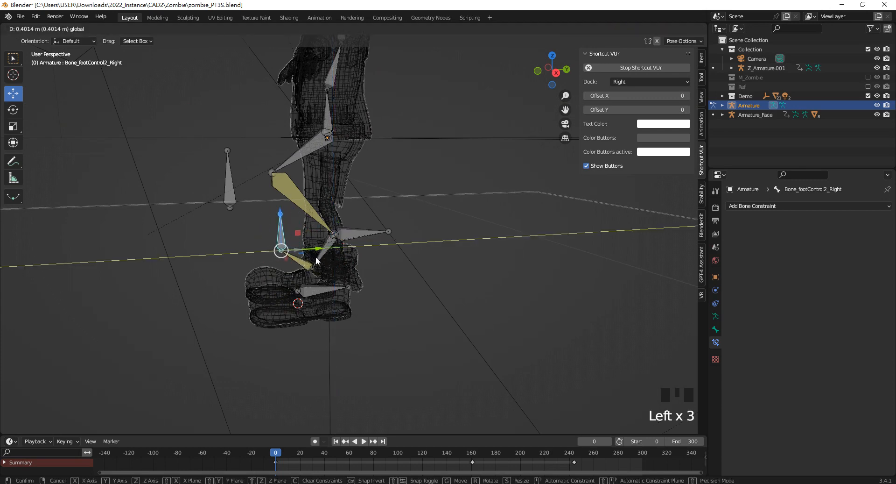
{"action": "left_click_drag", "start_coordinate": [281, 225], "coordinate": [299, 261]}
{"action": "key", "text": "ctrl+z"}
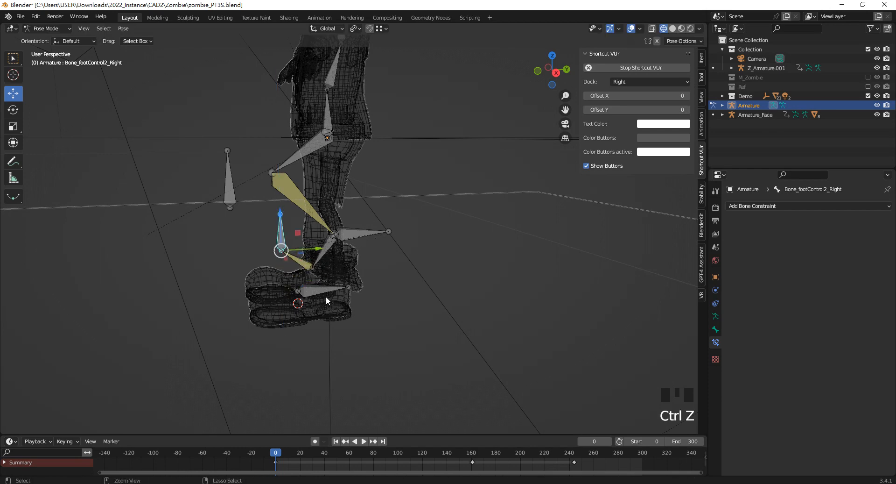
{"action": "key", "text": "ctrl+z"}
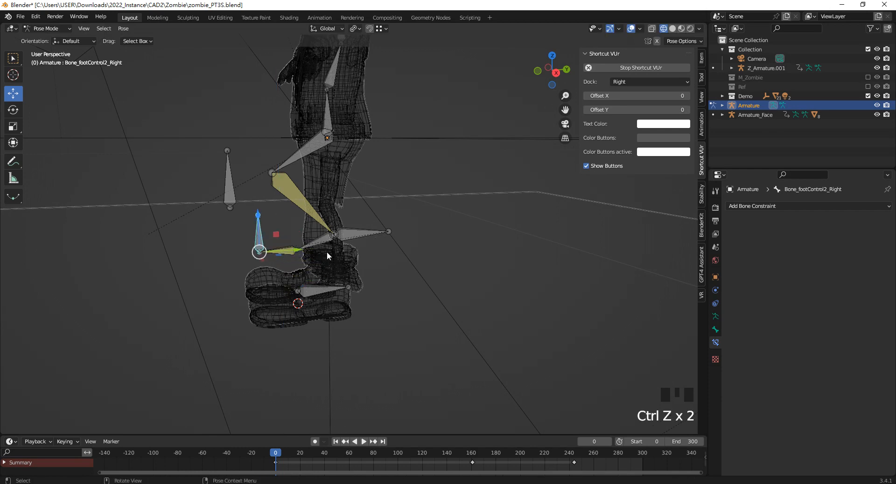
{"action": "key", "text": "ctrl+z"}
{"action": "key", "text": "ctrl+z"}
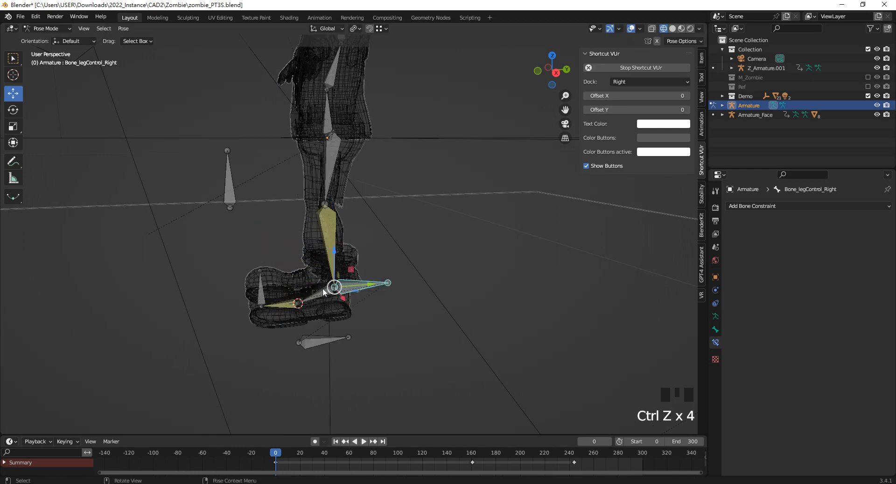
- In Edit Mode, parent Bone_footPole2_Right to Bone_footControl2_Right with Keep Offset, and return to Pose Mode
{"action": "left_click", "coordinate": [46, 28]}
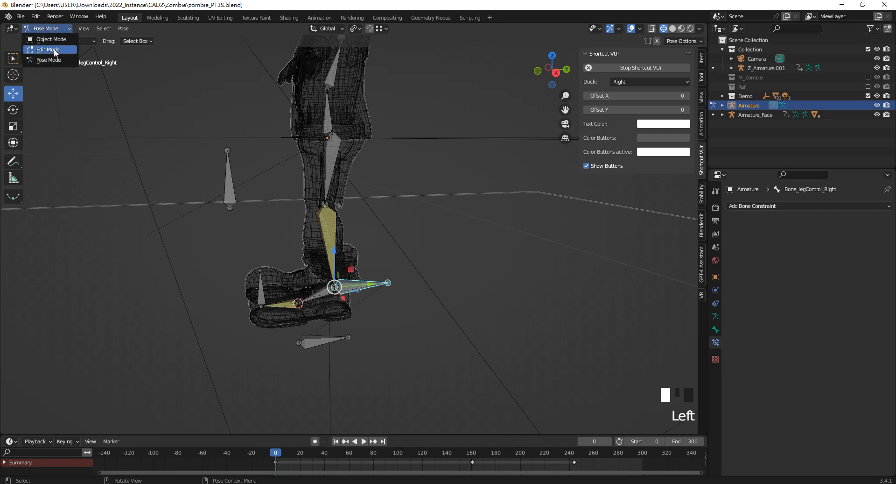
{"action": "left_click", "coordinate": [45, 50]}
{"action": "left_click", "coordinate": [329, 342]}
{"action": "left_click", "coordinate": [262, 289], "text": "shift"}
{"action": "key", "text": "ctrl+p"}
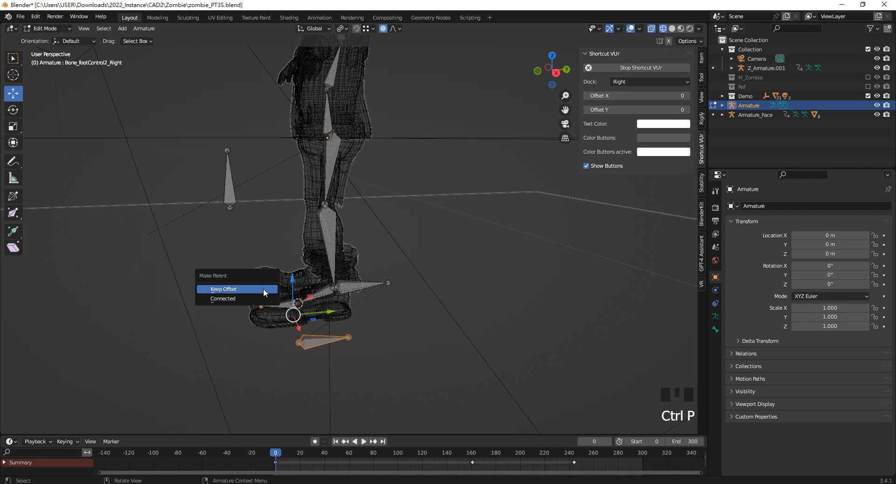
{"action": "left_click", "coordinate": [264, 291]}
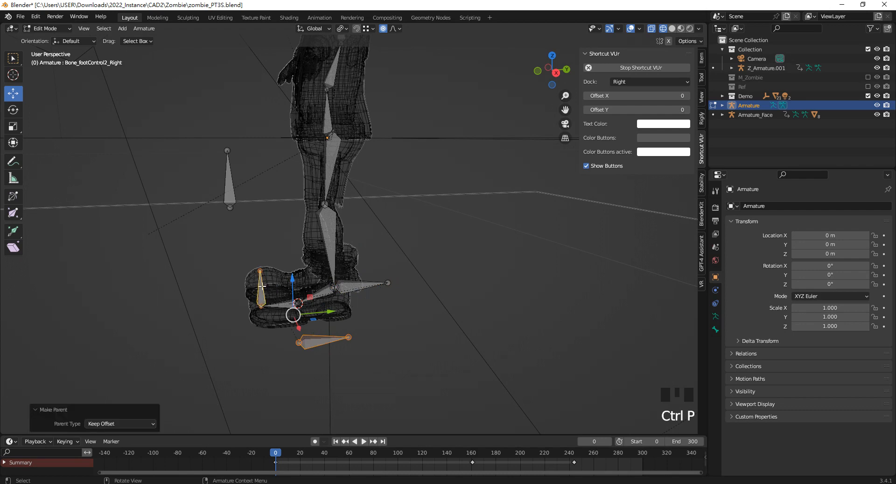
{"action": "middle_click_drag", "start_coordinate": [354, 300], "coordinate": [378, 295]}
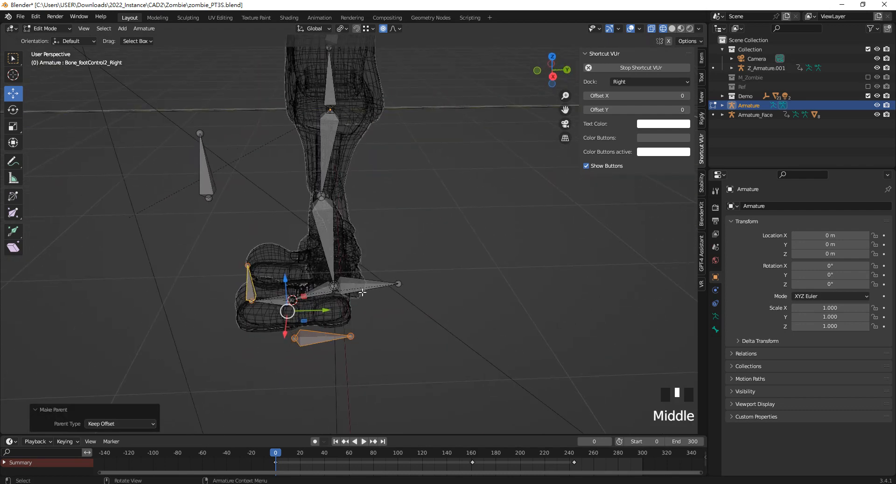
{"action": "left_click", "coordinate": [51, 28]}
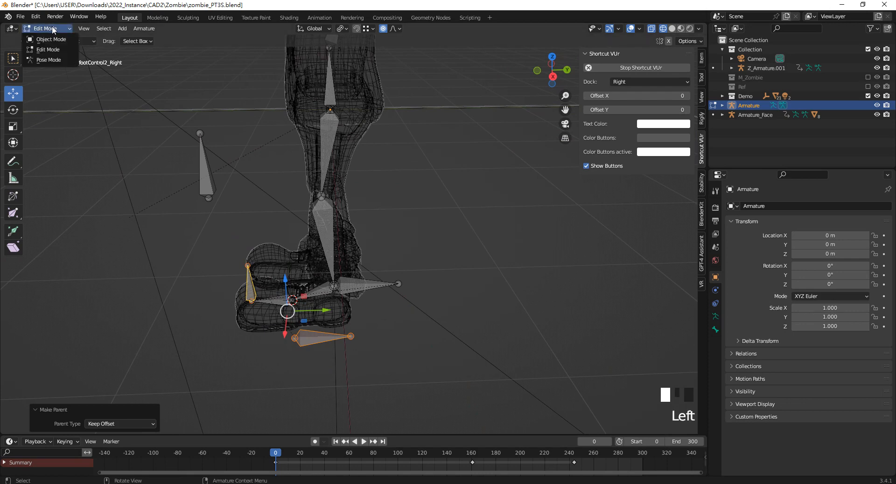
{"action": "left_click", "coordinate": [63, 60]}
- Test the pole parenting by moving the foot control and raising the leg control bone, and undo all test moves
{"action": "left_click", "coordinate": [253, 284]}
{"action": "left_click_drag", "start_coordinate": [276, 300], "coordinate": [283, 279]}
{"action": "left_click", "coordinate": [353, 282]}
{"action": "left_click", "coordinate": [348, 282]}
{"action": "left_click_drag", "start_coordinate": [333, 256], "coordinate": [333, 204]}
{"action": "left_click", "coordinate": [276, 222]}
{"action": "left_click_drag", "start_coordinate": [275, 213], "coordinate": [278, 256]}
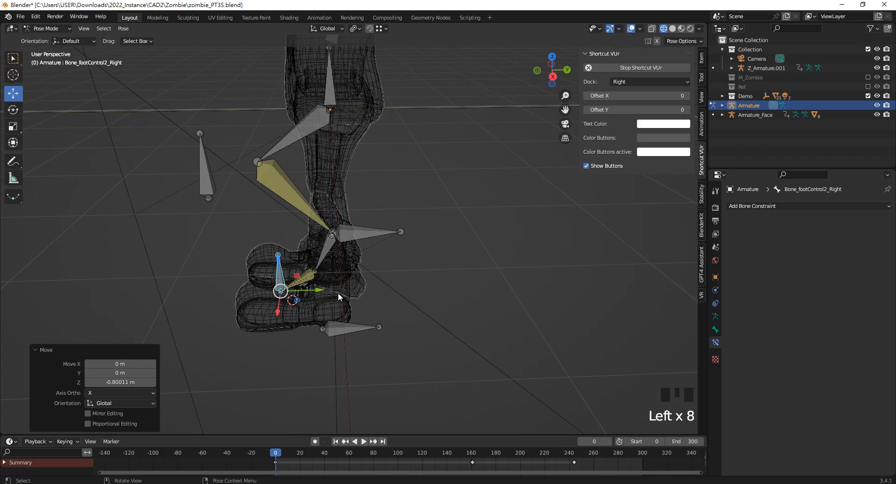
{"action": "key", "text": "ctrl+z"}
{"action": "key", "text": "ctrl+z"}
{"action": "key", "text": "ctrl+z"}
{"action": "key", "text": "ctrl+z"}
{"action": "key", "text": "ctrl+z"}
{"action": "key", "text": "ctrl+z"}
{"action": "key", "text": "ctrl+z"}
- Switch the armature to Edit Mode and select all right leg bones, including Bone_Ass_Right, in the front view
{"action": "scroll", "coordinate": [339, 274], "scroll_direction": "down", "scroll_amount": 4}
{"action": "left_click", "coordinate": [419, 237]}
{"action": "scroll", "coordinate": [335, 231], "scroll_direction": "up", "scroll_amount": 4}
{"action": "middle_click_drag", "start_coordinate": [335, 231], "coordinate": [388, 231]}
{"action": "left_click_drag", "start_coordinate": [429, 388], "coordinate": [329, 111]}
{"action": "left_click", "coordinate": [52, 30]}
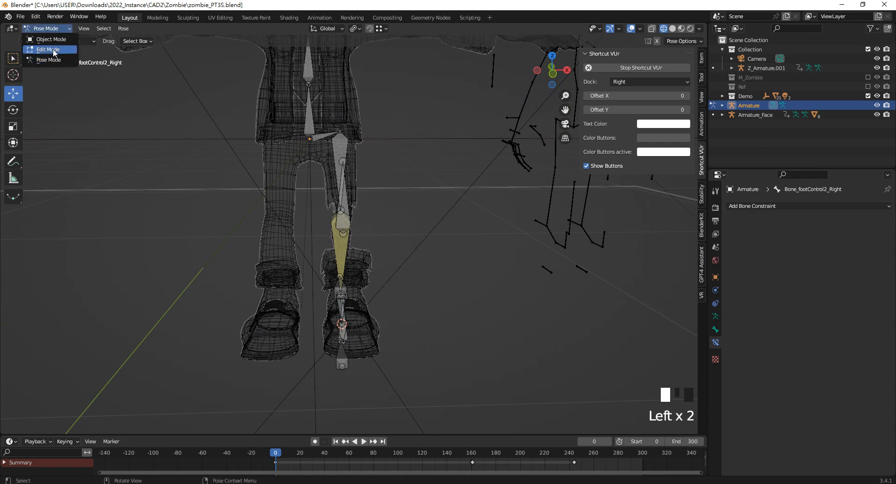
{"action": "left_click", "coordinate": [46, 46]}
{"action": "left_click_drag", "start_coordinate": [409, 387], "coordinate": [342, 131]}
{"action": "left_click", "coordinate": [321, 138], "text": "shift"}
{"action": "middle_click_drag", "start_coordinate": [320, 138], "coordinate": [354, 199]}
{"action": "key", "text": "KP_1"}
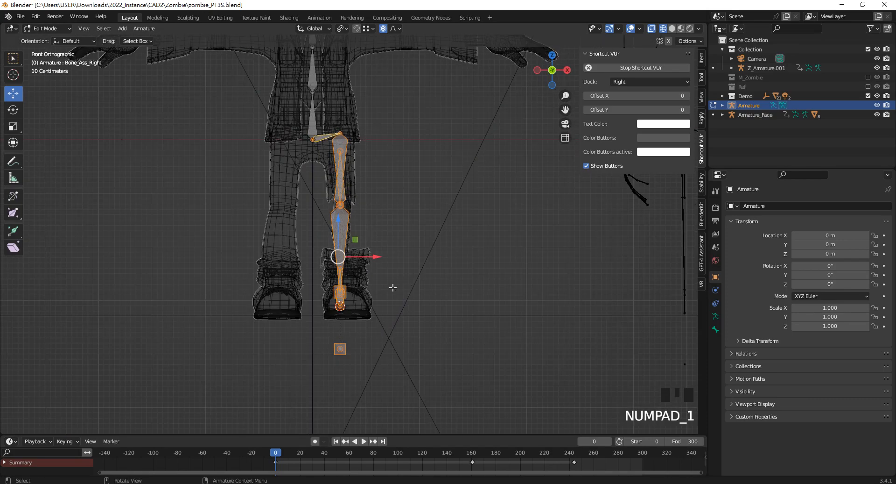
{"action": "scroll", "coordinate": [393, 288], "scroll_direction": "up", "scroll_amount": 1}
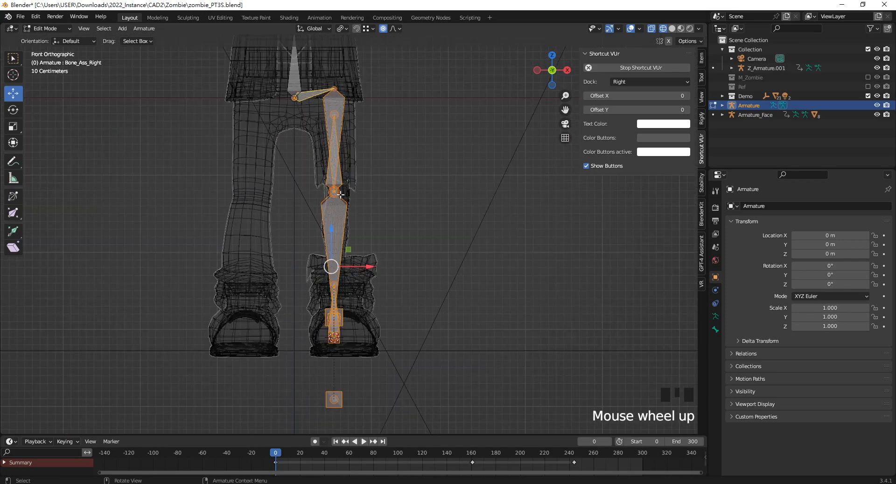
- Select the toe bone with its foot control bone and move them about 0.185 m along X in the top view
{"action": "middle_click_drag", "start_coordinate": [382, 218], "coordinate": [350, 254]}
{"action": "scroll", "coordinate": [349, 253], "scroll_direction": "up", "scroll_amount": 2}
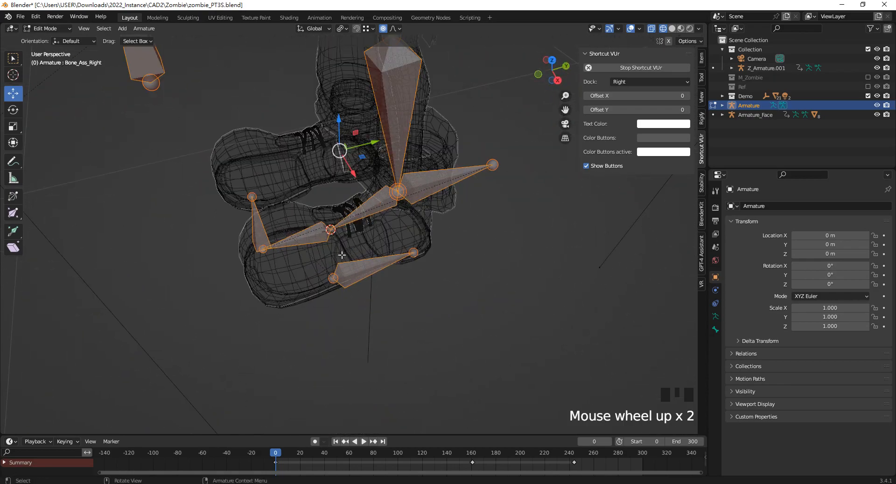
{"action": "left_click", "coordinate": [326, 234]}
{"action": "middle_click_drag", "start_coordinate": [346, 249], "coordinate": [375, 254]}
{"action": "key", "text": "KP_7"}
{"action": "scroll", "coordinate": [380, 269], "scroll_direction": "down", "scroll_amount": 7}
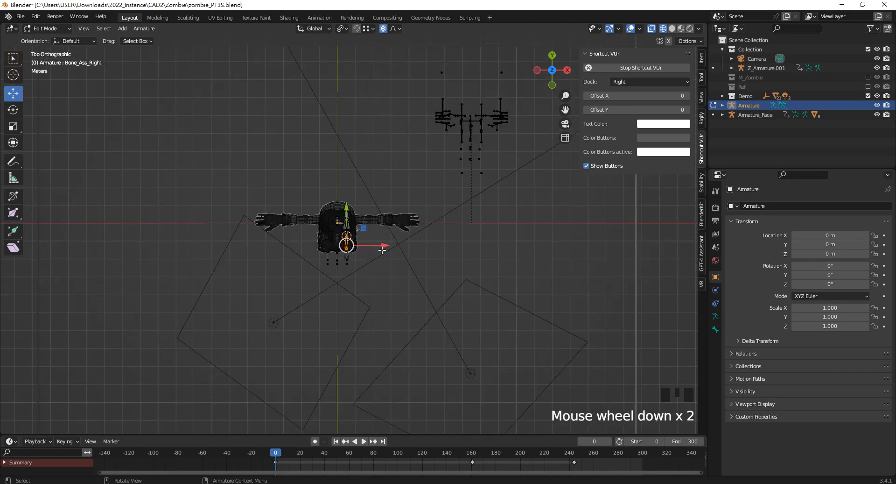
{"action": "scroll", "coordinate": [412, 254], "scroll_direction": "up", "scroll_amount": 5}
{"action": "left_click_drag", "start_coordinate": [316, 352], "coordinate": [353, 351]}
{"action": "middle_click_drag", "start_coordinate": [335, 248], "coordinate": [354, 252]}
{"action": "scroll", "coordinate": [326, 254], "scroll_direction": "up", "scroll_amount": 3}
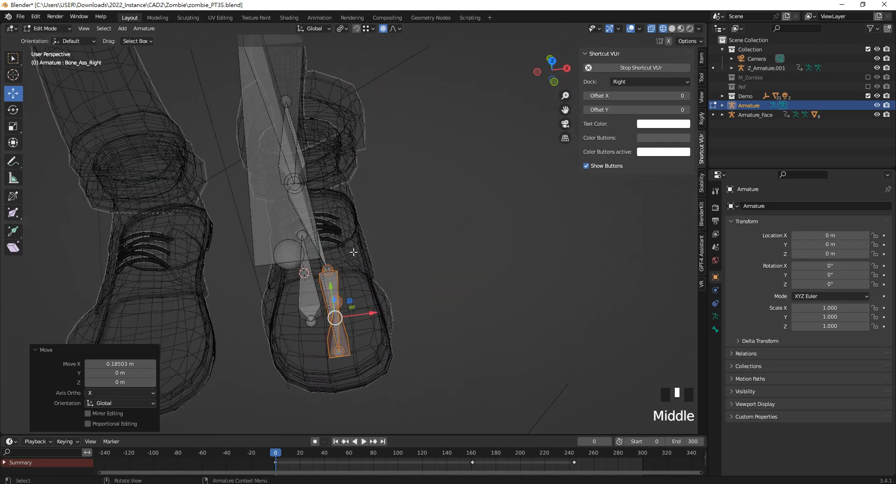
{"action": "key", "text": "KP_7"}
{"action": "middle_click_drag", "start_coordinate": [340, 299], "coordinate": [328, 230]}
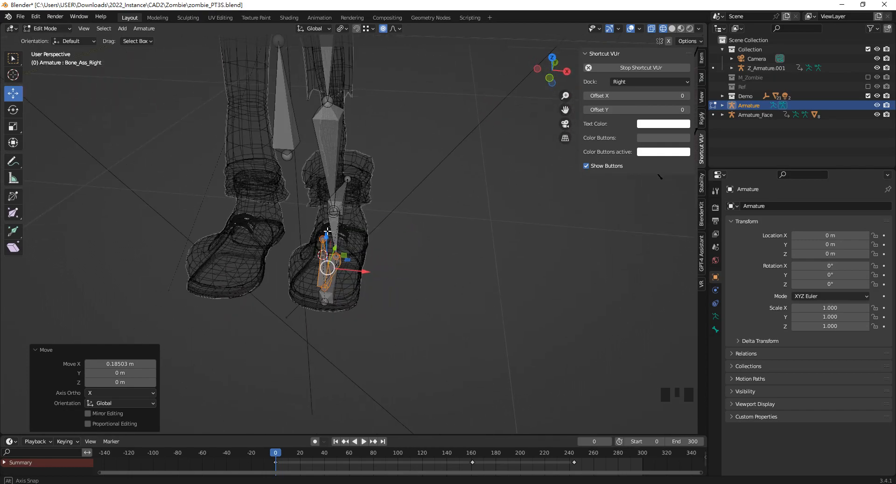
- Select all the right leg bones, including Bone_Ass_Right, in the front view and symmetrize them to the other side
{"action": "key", "text": "KP_1"}
{"action": "middle_click_drag", "start_coordinate": [325, 165], "coordinate": [371, 222], "text": "shift"}
{"action": "scroll", "coordinate": [441, 382], "scroll_direction": "down", "scroll_amount": 2}
{"action": "left_click_drag", "start_coordinate": [439, 381], "coordinate": [343, 117]}
{"action": "left_click", "coordinate": [344, 149], "text": "shift"}
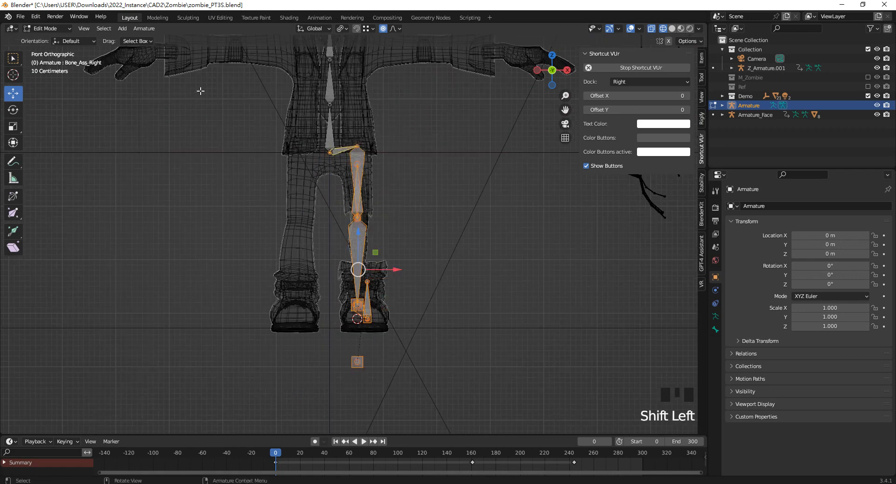
{"action": "left_click", "coordinate": [142, 29]}
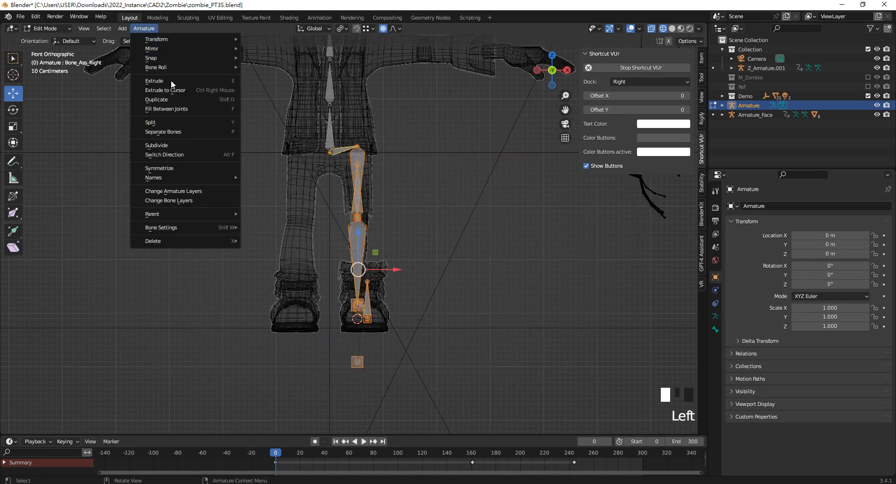
{"action": "left_click", "coordinate": [213, 171]}
- In Pose Mode, test the mirrored left leg by moving its control bones, and undo the test move
{"action": "middle_click_drag", "start_coordinate": [360, 255], "coordinate": [71, 58]}
{"action": "left_click", "coordinate": [47, 28]}
{"action": "left_click", "coordinate": [49, 60]}
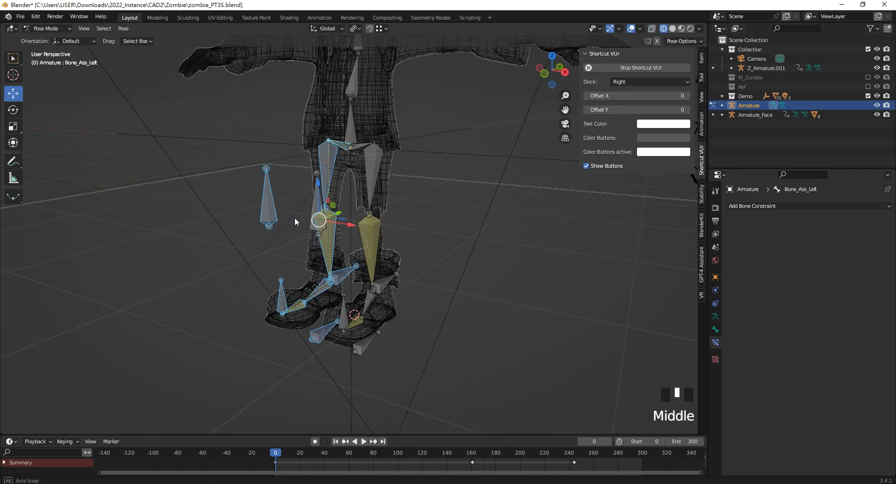
{"action": "middle_click_drag", "start_coordinate": [295, 217], "coordinate": [425, 219]}
{"action": "left_click", "coordinate": [390, 329]}
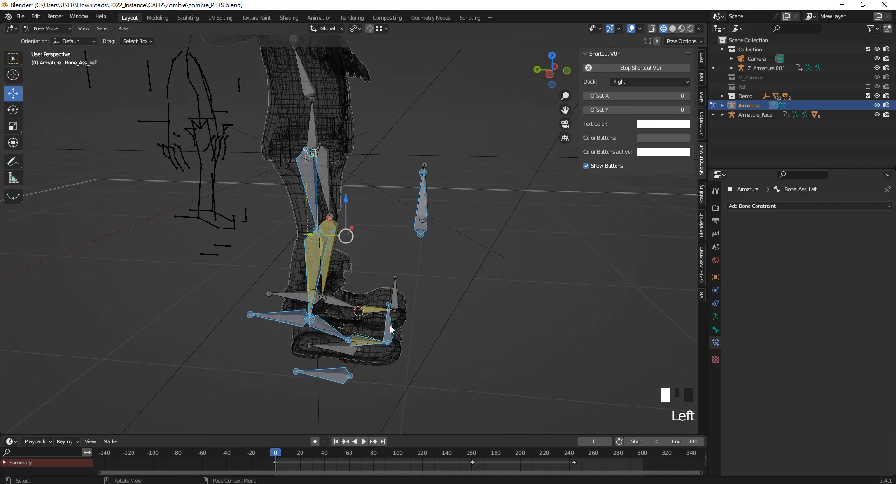
{"action": "left_click", "coordinate": [287, 316]}
{"action": "left_click", "coordinate": [307, 277]}
{"action": "left_click_drag", "start_coordinate": [307, 274], "coordinate": [307, 254]}
{"action": "left_click", "coordinate": [289, 315]}
{"action": "mouse_move", "coordinate": [310, 297]}
{"action": "left_mouse_down"}
{"action": "mouse_move", "coordinate": [310, 230]}
{"action": "mouse_move", "coordinate": [311, 297]}
{"action": "left_mouse_up"}
{"action": "key", "text": "ctrl+z"}
{"action": "middle_click_drag", "start_coordinate": [394, 275], "coordinate": [313, 274]}
{"action": "left_click", "coordinate": [410, 216]}
- Select the neck bone Cn_NeckBone in the front view and switch the armature to Edit Mode
{"action": "scroll", "coordinate": [369, 279], "scroll_direction": "down", "scroll_amount": 3}
{"action": "middle_click_drag", "start_coordinate": [369, 279], "coordinate": [318, 217]}
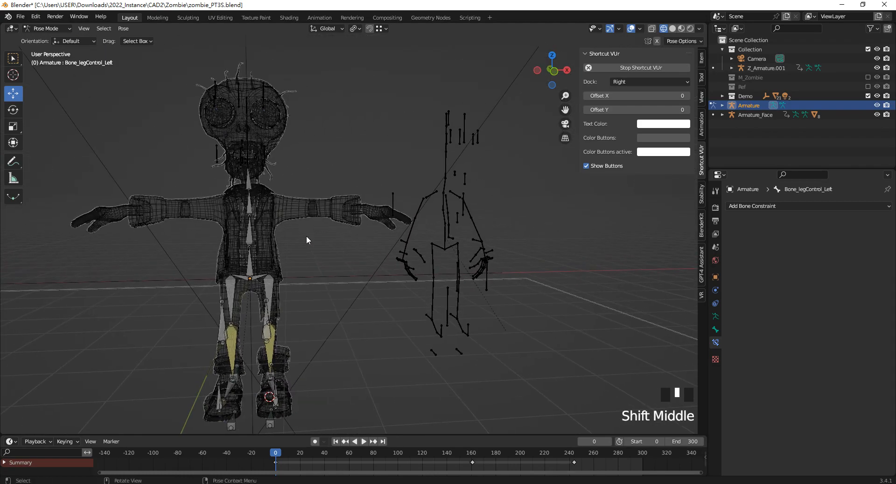
{"action": "key", "text": "KP_1"}
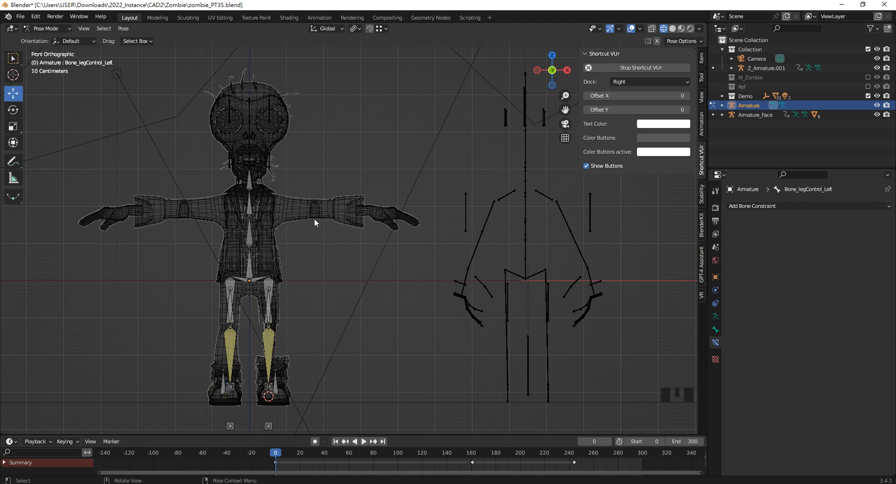
{"action": "scroll", "coordinate": [265, 200], "scroll_direction": "up", "scroll_amount": 3}
{"action": "scroll", "coordinate": [275, 203], "scroll_direction": "down", "scroll_amount": 2}
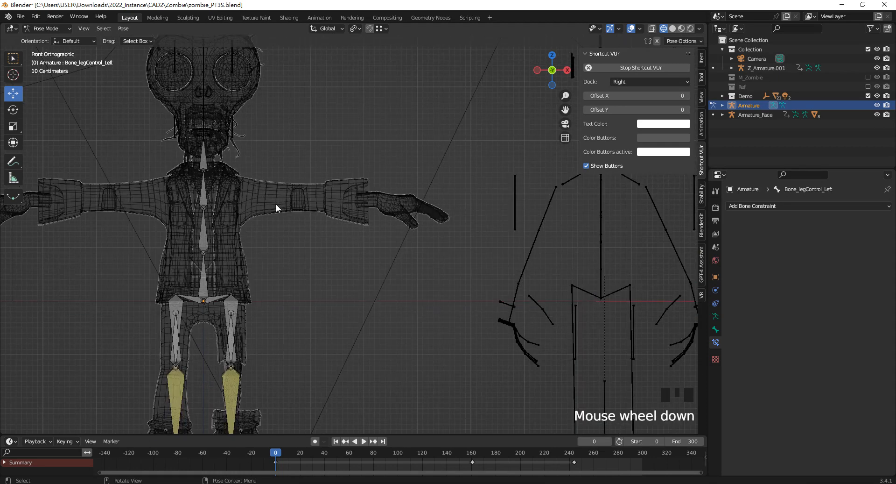
{"action": "scroll", "coordinate": [273, 211], "scroll_direction": "up", "scroll_amount": 2}
{"action": "middle_click_drag", "start_coordinate": [242, 186], "coordinate": [251, 181], "text": "shift"}
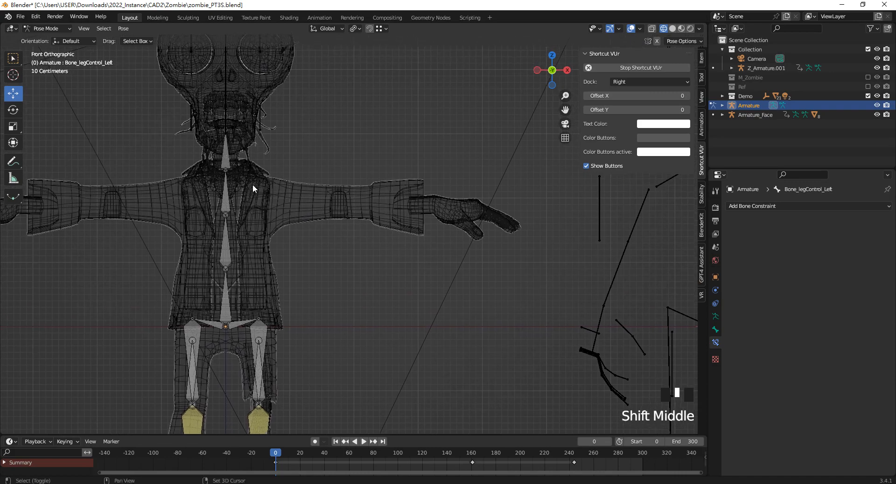
{"action": "scroll", "coordinate": [209, 171], "scroll_direction": "down", "scroll_amount": 2}
{"action": "left_click", "coordinate": [247, 182]}
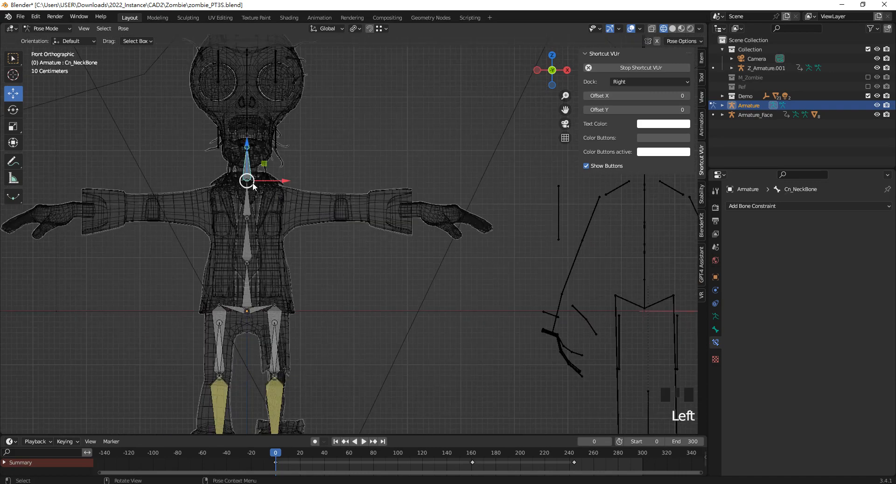
{"action": "scroll", "coordinate": [242, 200], "scroll_direction": "up", "scroll_amount": 2}
{"action": "left_click", "coordinate": [41, 27]}
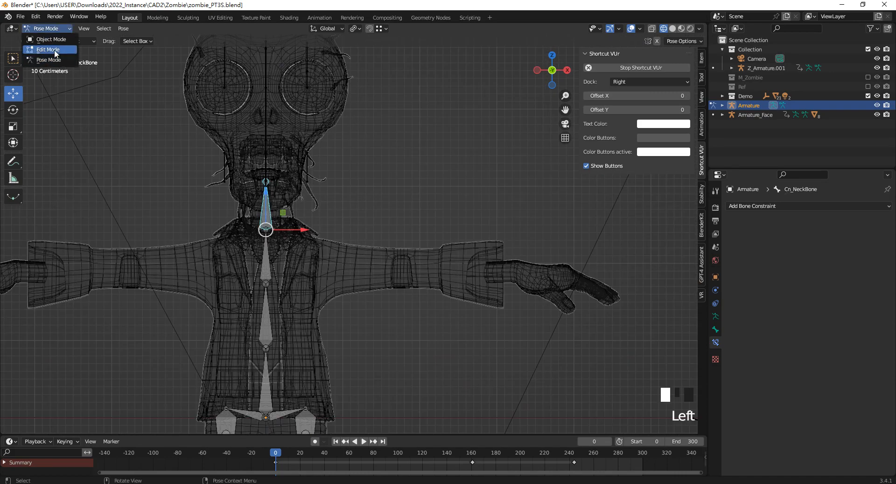
{"action": "left_click", "coordinate": [54, 50]}
- Snap the 3D cursor to the joint at the base of the neck bone
{"action": "scroll", "coordinate": [299, 240], "scroll_direction": "down", "scroll_amount": 1}
{"action": "left_click", "coordinate": [248, 229]}
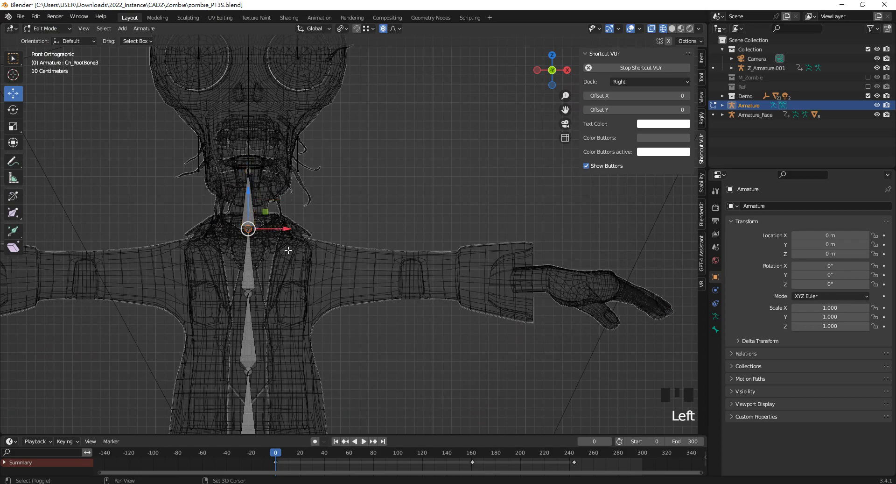
{"action": "key", "text": "shift+s"}
{"action": "left_click", "coordinate": [293, 306]}
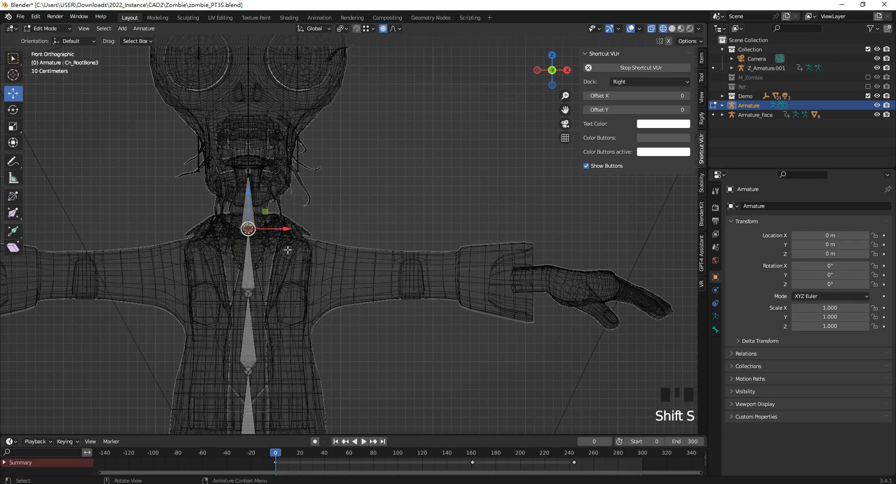
- Add a new bone at the 3D cursor and move it about 0.393 m along X
{"action": "scroll", "coordinate": [266, 246], "scroll_direction": "up", "scroll_amount": 2}
{"action": "scroll", "coordinate": [265, 248], "scroll_direction": "down", "scroll_amount": 2}
{"action": "middle_click_drag", "start_coordinate": [353, 249], "coordinate": [314, 226], "text": "shift"}
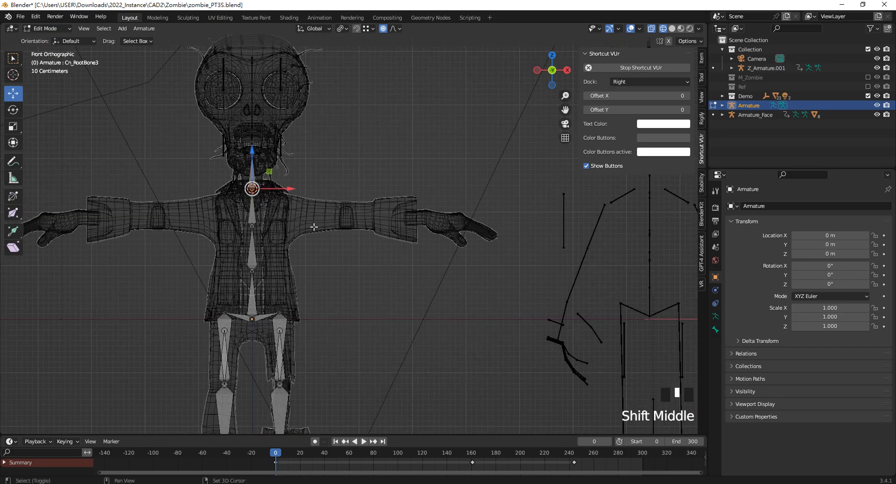
{"action": "key", "text": "shift+a"}
{"action": "scroll", "coordinate": [252, 154], "scroll_direction": "up", "scroll_amount": 1}
{"action": "left_click", "coordinate": [258, 151]}
{"action": "left_click", "coordinate": [258, 151]}
{"action": "left_click_drag", "start_coordinate": [259, 151], "coordinate": [288, 148]}
{"action": "scroll", "coordinate": [289, 180], "scroll_direction": "up", "scroll_amount": 1}
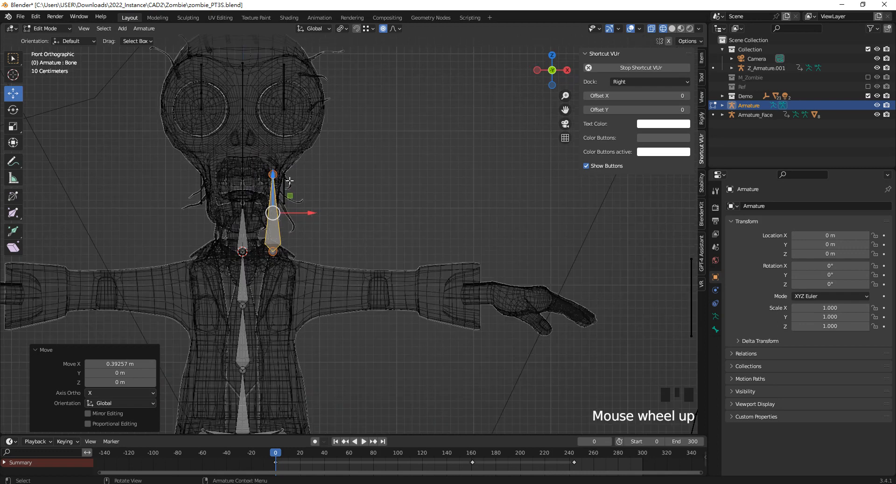
- Move the new bone's tip outward and about 0.8 m down along Z so the bone points to the shoulder
{"action": "scroll", "coordinate": [272, 170], "scroll_direction": "up", "scroll_amount": 2}
{"action": "left_click", "coordinate": [237, 147]}
{"action": "left_click_drag", "start_coordinate": [239, 139], "coordinate": [337, 213]}
{"action": "left_click_drag", "start_coordinate": [302, 176], "coordinate": [302, 265]}
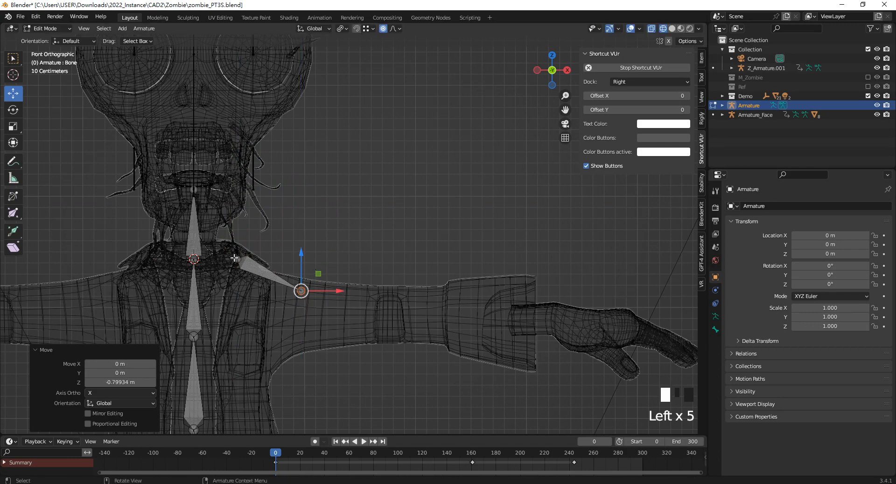
- Show the M_Zombie collection and examine where the shoulder bones sit in the finished reference character
{"action": "scroll", "coordinate": [234, 258], "scroll_direction": "down", "scroll_amount": 4}
{"action": "middle_click_drag", "start_coordinate": [234, 258], "coordinate": [247, 198], "text": "shift"}
{"action": "scroll", "coordinate": [247, 198], "scroll_direction": "down", "scroll_amount": 4}
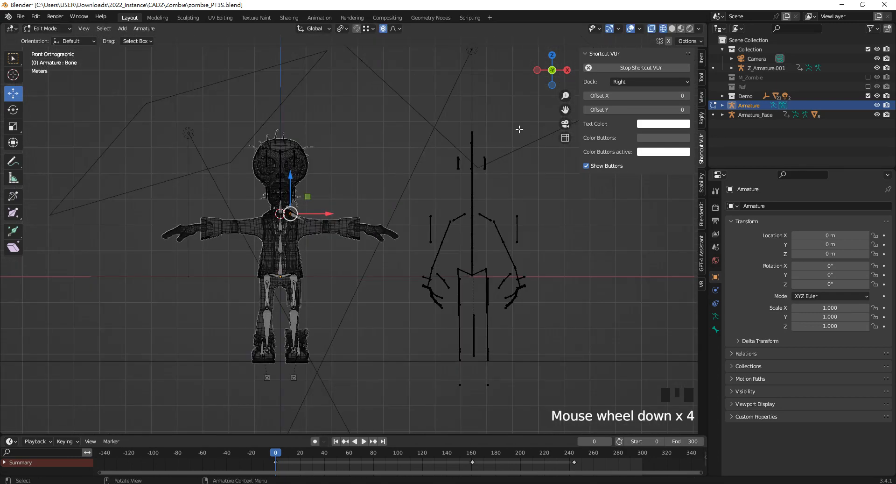
{"action": "left_click", "coordinate": [868, 77]}
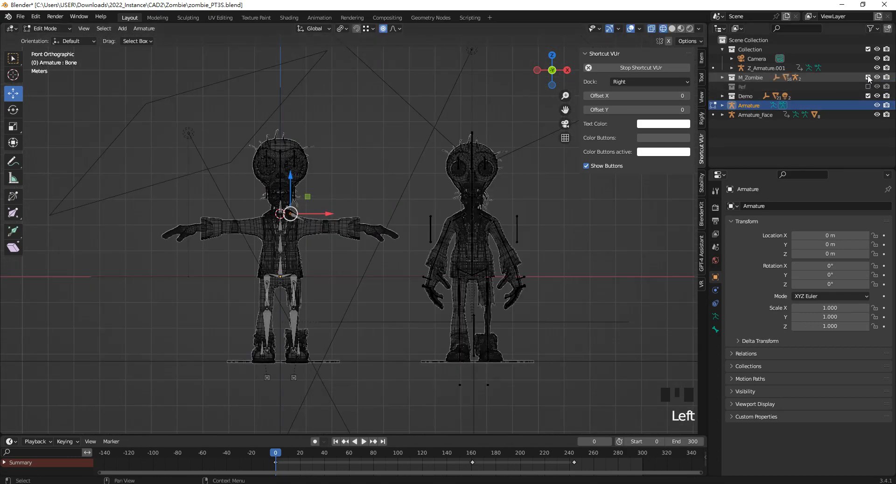
{"action": "scroll", "coordinate": [514, 224], "scroll_direction": "up", "scroll_amount": 4}
{"action": "middle_click_drag", "start_coordinate": [513, 224], "coordinate": [374, 232], "text": "shift"}
{"action": "scroll", "coordinate": [472, 225], "scroll_direction": "down", "scroll_amount": 1}
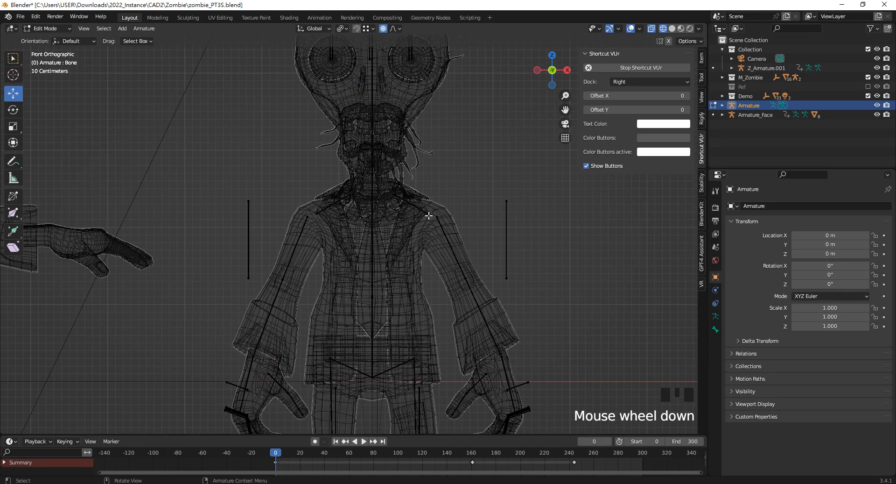
{"action": "scroll", "coordinate": [476, 255], "scroll_direction": "down", "scroll_amount": 5}
{"action": "scroll", "coordinate": [274, 178], "scroll_direction": "up", "scroll_amount": 4}
- Lower the shoulder bone's head about 0.143 m along Z and shift its tip about 0.064 m inward along X
{"action": "middle_click_drag", "start_coordinate": [274, 178], "coordinate": [332, 198], "text": "shift"}
{"action": "scroll", "coordinate": [332, 198], "scroll_direction": "up", "scroll_amount": 5}
{"action": "scroll", "coordinate": [332, 198], "scroll_direction": "up", "scroll_amount": 1}
{"action": "left_click_drag", "start_coordinate": [280, 140], "coordinate": [280, 163]}
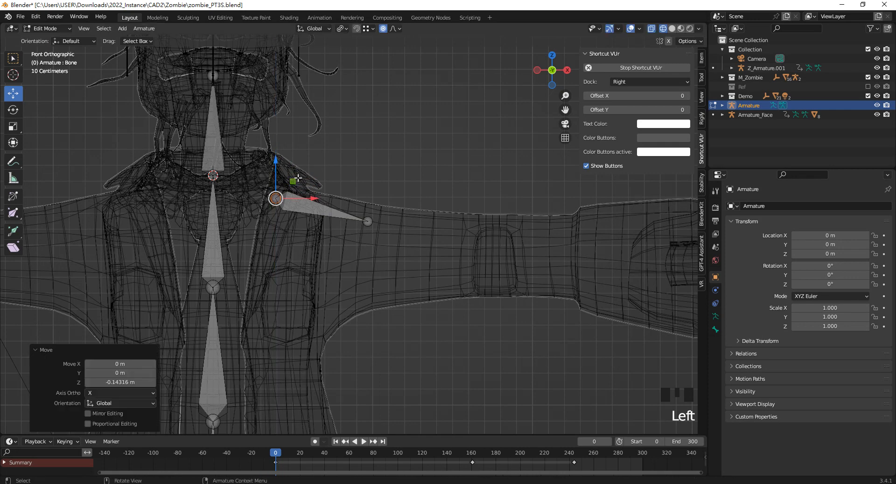
{"action": "left_click", "coordinate": [369, 222]}
{"action": "left_click_drag", "start_coordinate": [368, 196], "coordinate": [311, 219]}
{"action": "left_click_drag", "start_coordinate": [368, 216], "coordinate": [371, 200]}
{"action": "left_click_drag", "start_coordinate": [399, 230], "coordinate": [389, 224]}
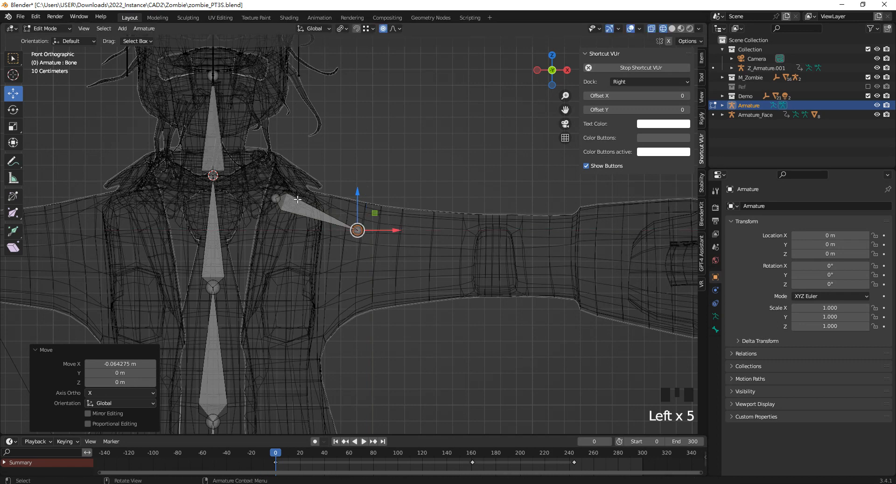
- Readjust the shoulder bone's joints and raise its tip about 0.109 m along Z into the upper sleeve
{"action": "left_click", "coordinate": [276, 198]}
{"action": "left_click", "coordinate": [314, 212]}
{"action": "left_click_drag", "start_coordinate": [315, 212], "coordinate": [386, 259]}
{"action": "left_click", "coordinate": [340, 218]}
{"action": "scroll", "coordinate": [358, 224], "scroll_direction": "down", "scroll_amount": 7}
{"action": "middle_click_drag", "start_coordinate": [356, 221], "coordinate": [292, 215], "text": "shift"}
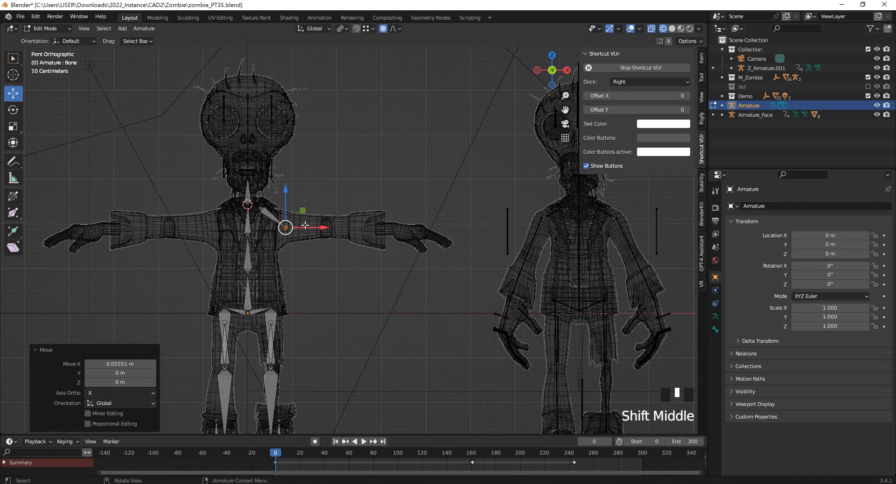
{"action": "scroll", "coordinate": [292, 216], "scroll_direction": "up", "scroll_amount": 4}
{"action": "left_click_drag", "start_coordinate": [238, 200], "coordinate": [237, 184]}
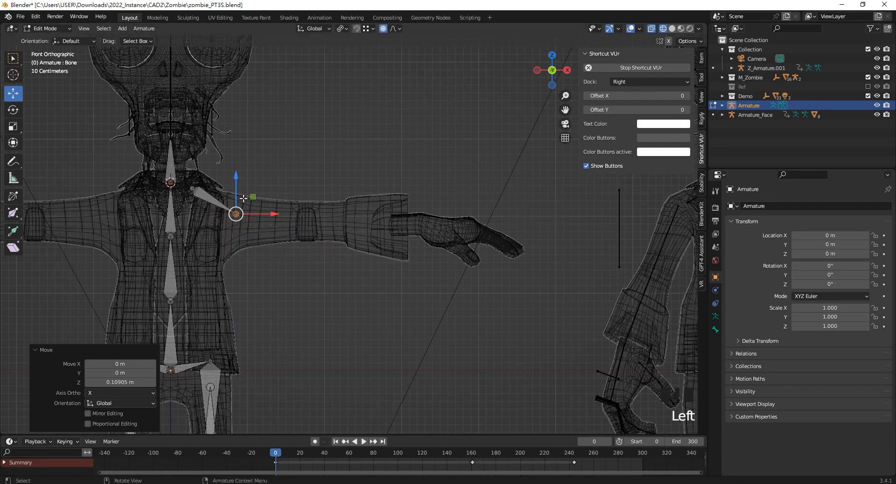
- Extrude the upper arm bone about 0.921 m and the forearm bone about 1.133 m along X from the shoulder tip
{"action": "middle_click_drag", "start_coordinate": [271, 220], "coordinate": [267, 252], "text": "shift"}
{"action": "key", "text": "e"}
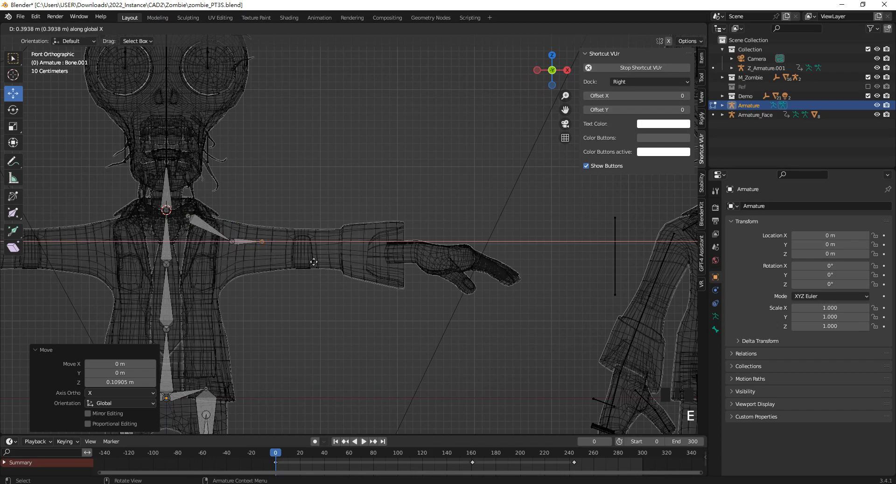
{"action": "left_click", "coordinate": [343, 269]}
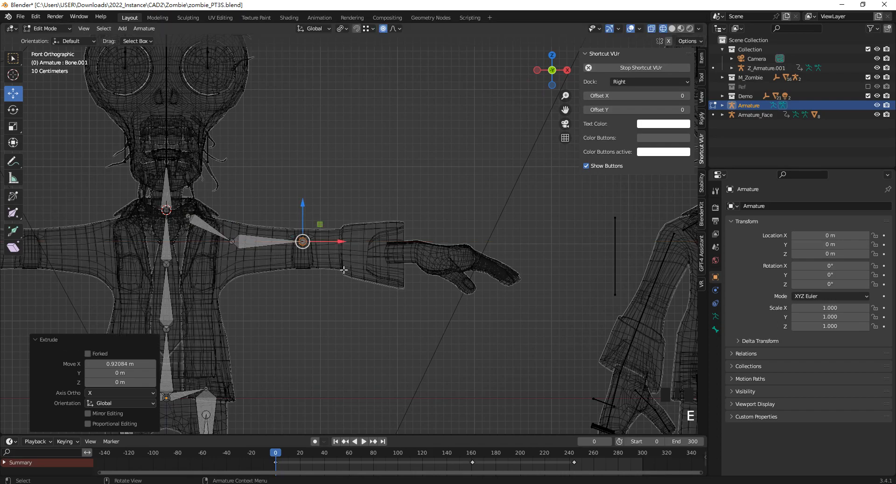
{"action": "left_click", "coordinate": [421, 278]}
- Extrude a hand bone about 0.819 m along X from the wrist joint
{"action": "scroll", "coordinate": [401, 266], "scroll_direction": "down", "scroll_amount": 3}
{"action": "mouse_move", "coordinate": [364, 249]}
{"action": "middle_mouse_down", "text": "shift"}
{"action": "mouse_move", "coordinate": [336, 239]}
{"action": "mouse_move", "coordinate": [363, 249]}
{"action": "middle_mouse_up", "text": "shift"}
{"action": "scroll", "coordinate": [364, 249], "scroll_direction": "up", "scroll_amount": 5}
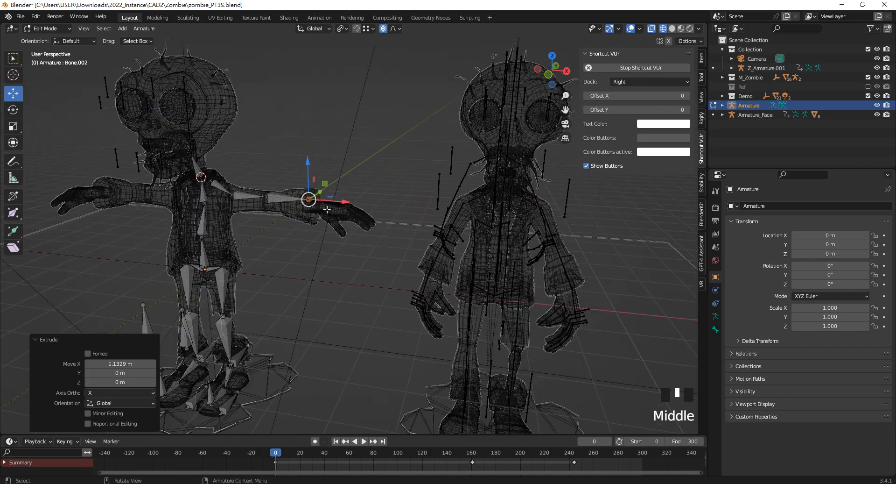
{"action": "key", "text": "e"}
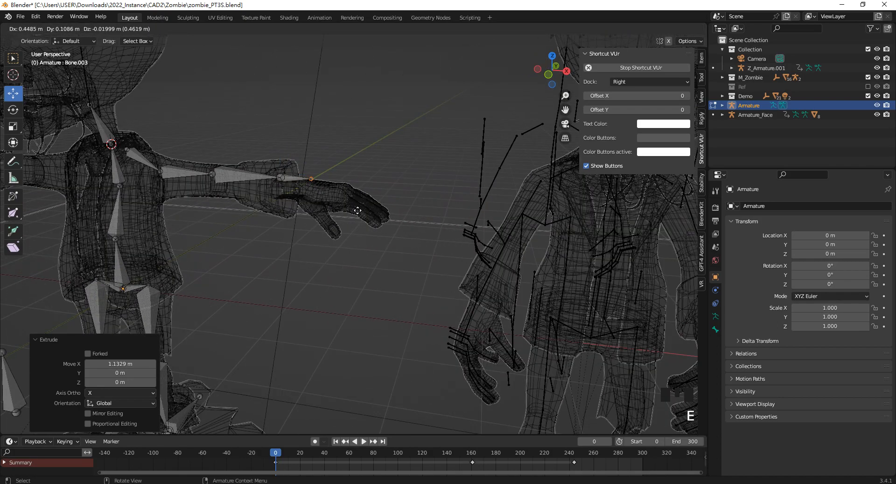
{"action": "left_click", "coordinate": [362, 202]}
- Examine the reference armature's arm and finger bones and the new arm chain from several angles
{"action": "middle_click_drag", "start_coordinate": [362, 202], "coordinate": [453, 308]}
{"action": "scroll", "coordinate": [387, 248], "scroll_direction": "down", "scroll_amount": 1}
{"action": "scroll", "coordinate": [322, 222], "scroll_direction": "up", "scroll_amount": 5}
{"action": "scroll", "coordinate": [322, 223], "scroll_direction": "down", "scroll_amount": 7}
{"action": "middle_click_drag", "start_coordinate": [322, 222], "coordinate": [288, 203]}
{"action": "scroll", "coordinate": [290, 181], "scroll_direction": "up", "scroll_amount": 2}
{"action": "scroll", "coordinate": [298, 191], "scroll_direction": "down", "scroll_amount": 1}
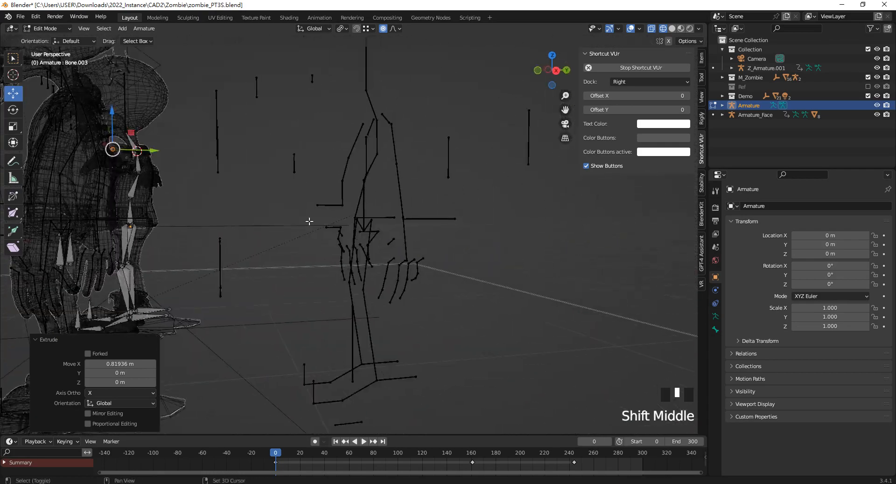
{"action": "scroll", "coordinate": [436, 265], "scroll_direction": "up", "scroll_amount": 2}
{"action": "middle_click_drag", "start_coordinate": [475, 240], "coordinate": [408, 224], "text": "shift"}
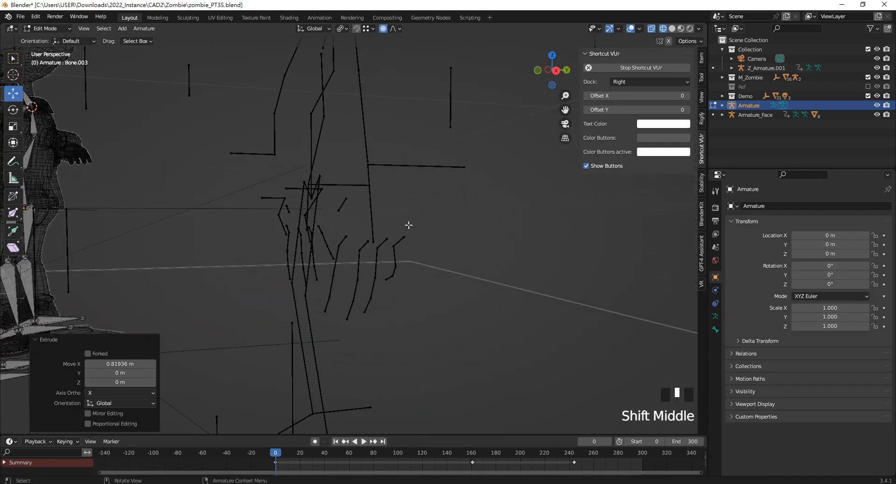
{"action": "scroll", "coordinate": [383, 200], "scroll_direction": "up", "scroll_amount": 1}
{"action": "middle_click_drag", "start_coordinate": [380, 198], "coordinate": [400, 205]}
{"action": "scroll", "coordinate": [401, 206], "scroll_direction": "up", "scroll_amount": 2}
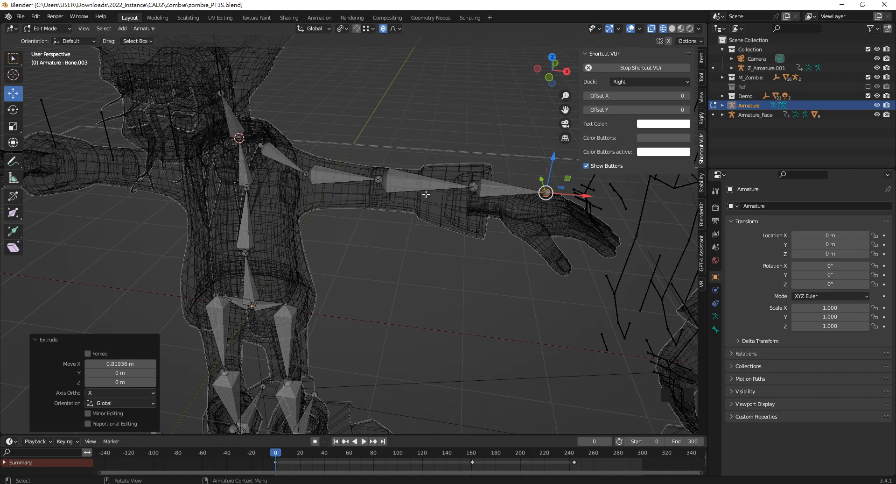
{"action": "middle_click_drag", "start_coordinate": [398, 188], "coordinate": [393, 190], "text": "shift"}
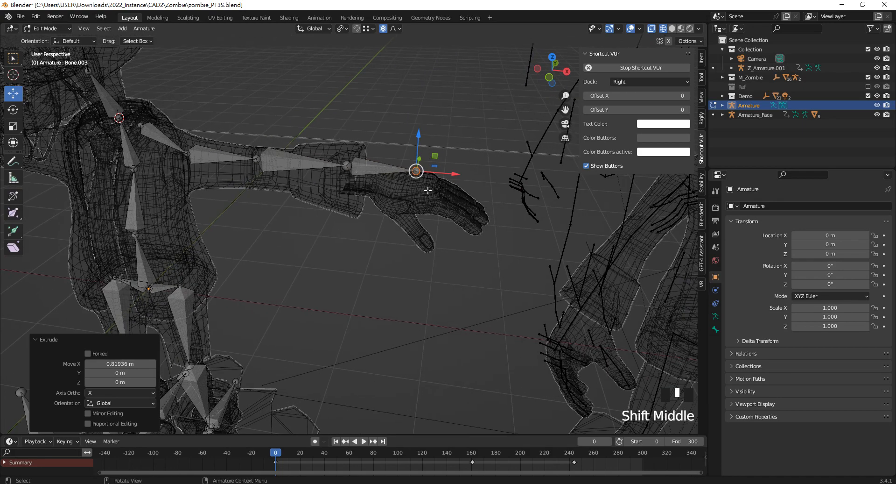
{"action": "middle_click_drag", "start_coordinate": [394, 195], "coordinate": [357, 265]}
{"action": "middle_click_drag", "start_coordinate": [355, 327], "coordinate": [280, 261]}
{"action": "scroll", "coordinate": [266, 247], "scroll_direction": "up", "scroll_amount": 2}
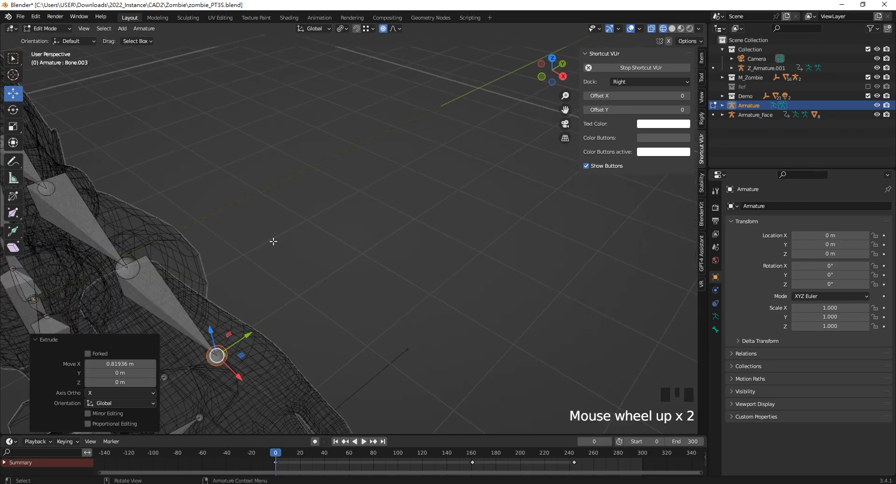
{"action": "scroll", "coordinate": [276, 240], "scroll_direction": "down", "scroll_amount": 4}
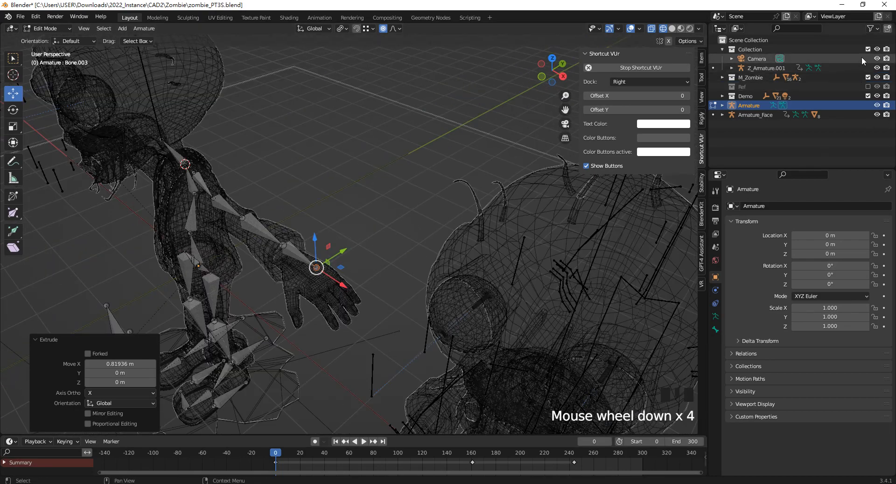
- Hide the M_Zombie collection and bring the right arm bones into a close top view
{"action": "left_click", "coordinate": [868, 77]}
{"action": "middle_click_drag", "start_coordinate": [364, 243], "coordinate": [323, 224]}
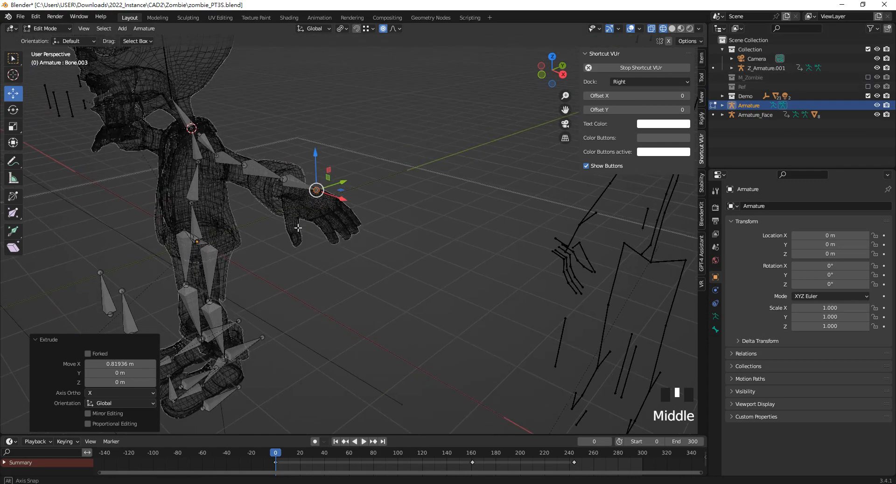
{"action": "key", "text": "KP_7"}
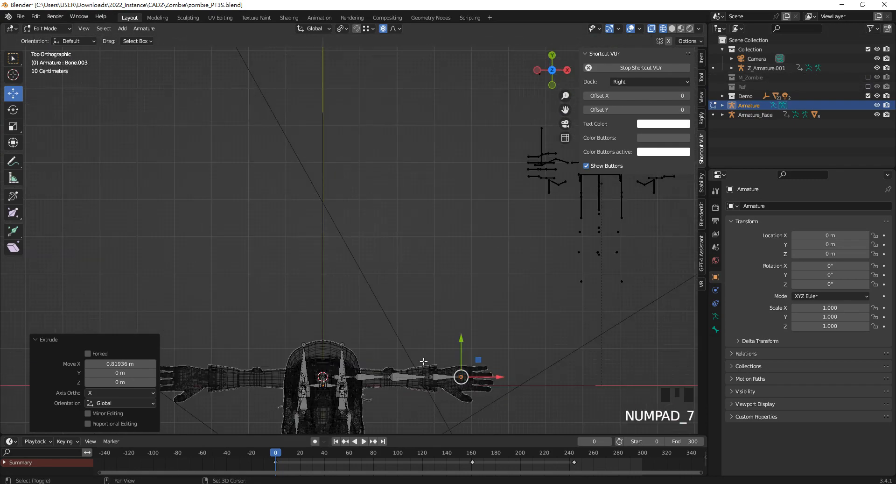
{"action": "scroll", "coordinate": [296, 209], "scroll_direction": "up", "scroll_amount": 5}
{"action": "middle_click_drag", "start_coordinate": [266, 201], "coordinate": [278, 243], "text": "shift"}
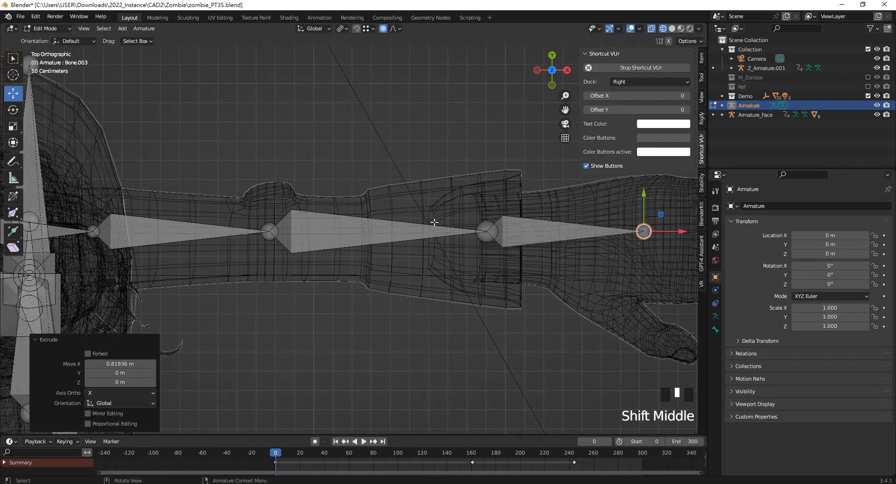
- Lower the upper arm, forearm and hand bones together along Z in front view to centre them inside the arm mesh
{"action": "scroll", "coordinate": [431, 252], "scroll_direction": "down", "scroll_amount": 2}
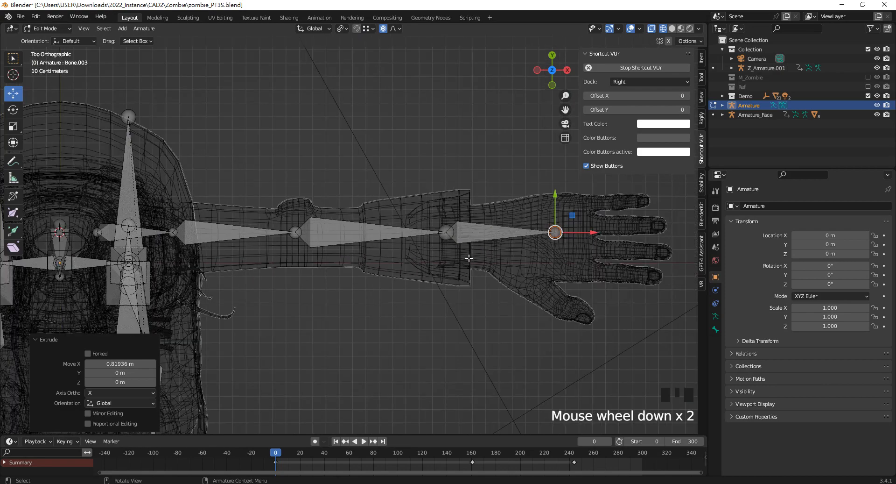
{"action": "key", "text": "KP_1"}
{"action": "scroll", "coordinate": [462, 258], "scroll_direction": "down", "scroll_amount": 3}
{"action": "scroll", "coordinate": [395, 231], "scroll_direction": "up", "scroll_amount": 3}
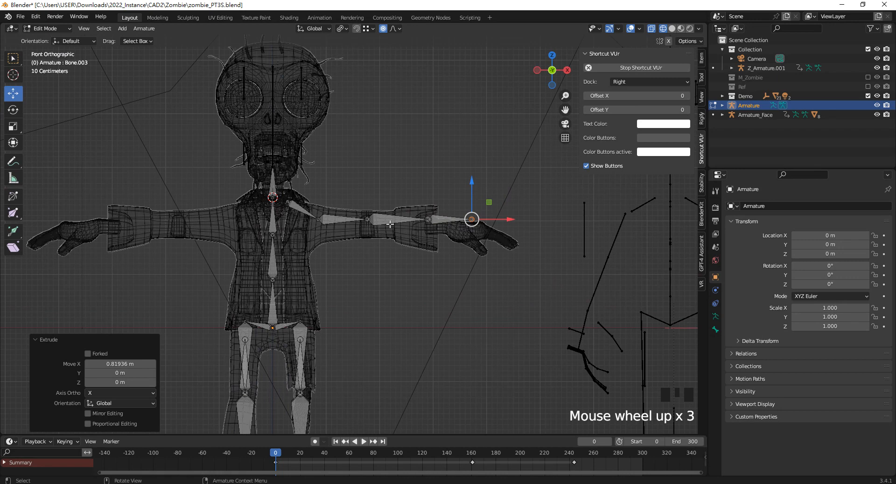
{"action": "scroll", "coordinate": [395, 231], "scroll_direction": "up", "scroll_amount": 5}
{"action": "left_click", "coordinate": [346, 199]}
{"action": "left_click", "coordinate": [424, 201], "text": "shift"}
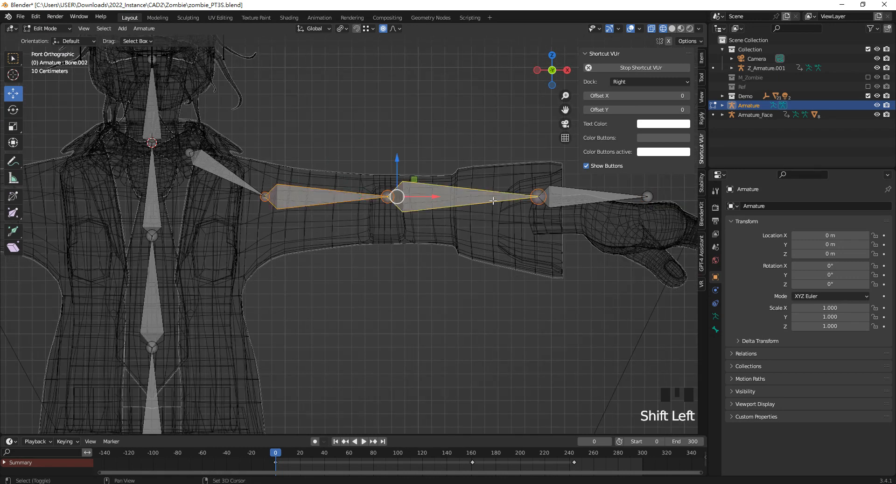
{"action": "left_click", "coordinate": [573, 201], "text": "shift"}
{"action": "left_click_drag", "start_coordinate": [463, 166], "coordinate": [436, 192]}
- Raise the joint between the shoulder and upper arm bones along Z to about 2.165 m
{"action": "left_click", "coordinate": [265, 214]}
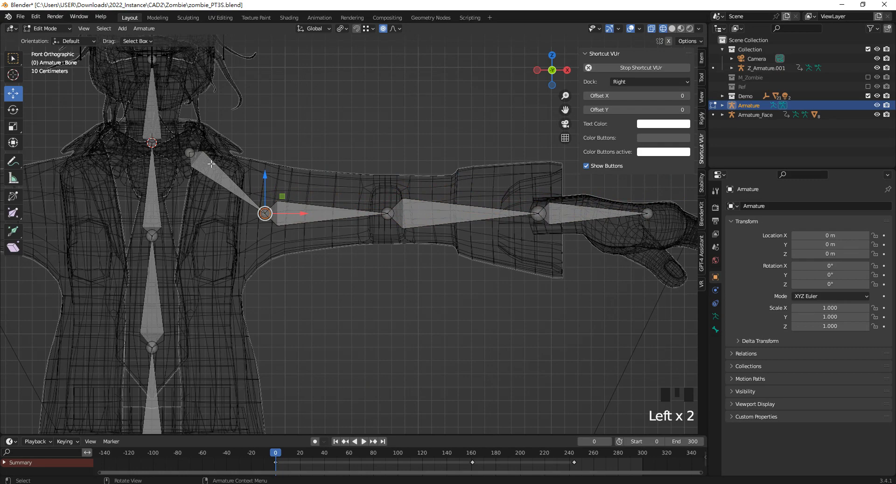
{"action": "scroll", "coordinate": [281, 201], "scroll_direction": "down", "scroll_amount": 5}
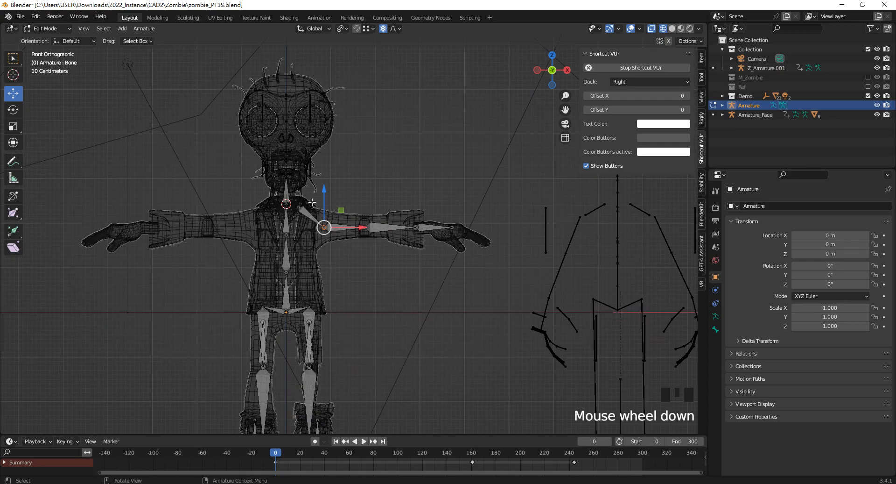
{"action": "middle_click_drag", "start_coordinate": [330, 196], "coordinate": [324, 185], "text": "shift"}
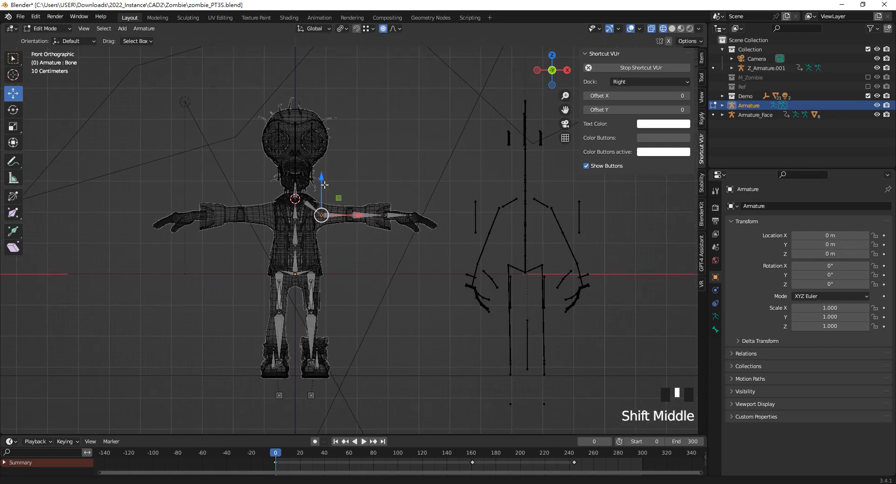
{"action": "scroll", "coordinate": [320, 212], "scroll_direction": "up", "scroll_amount": 3}
{"action": "left_click", "coordinate": [309, 205]}
{"action": "left_click", "coordinate": [307, 205]}
{"action": "left_click_drag", "start_coordinate": [308, 206], "coordinate": [309, 185]}
{"action": "scroll", "coordinate": [353, 203], "scroll_direction": "up", "scroll_amount": 3}
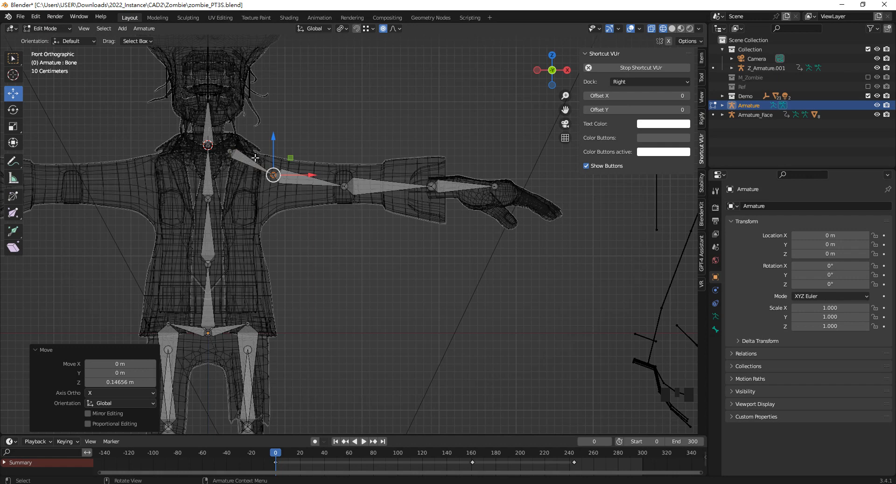
{"action": "left_click_drag", "start_coordinate": [271, 149], "coordinate": [270, 138]}
- Raise the elbow joint about 0.048 m and lower the hand bone about 0.018 m along Z
{"action": "left_click", "coordinate": [344, 186]}
{"action": "left_click_drag", "start_coordinate": [345, 165], "coordinate": [344, 161]}
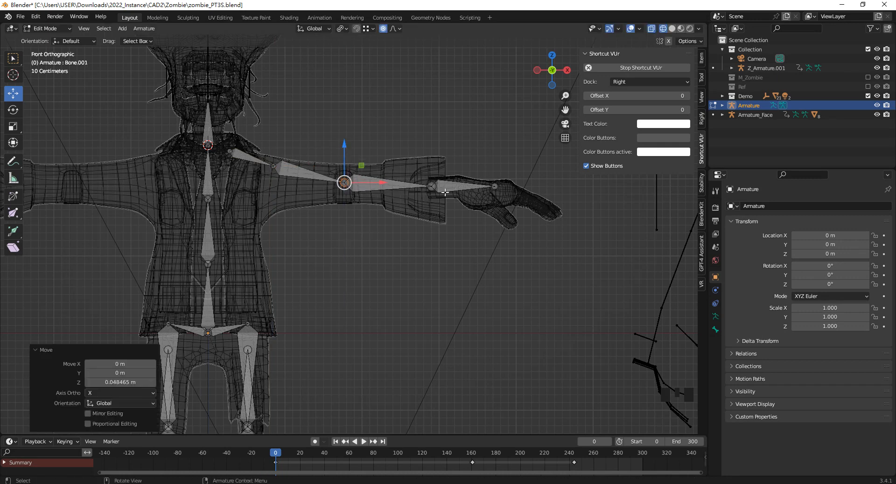
{"action": "left_click", "coordinate": [460, 185]}
{"action": "left_click_drag", "start_coordinate": [463, 158], "coordinate": [466, 159]}
- Move the elbow joint about 0.098 m backwards along Y in top view
{"action": "middle_click_drag", "start_coordinate": [465, 159], "coordinate": [388, 266]}
{"action": "scroll", "coordinate": [389, 247], "scroll_direction": "up", "scroll_amount": 2}
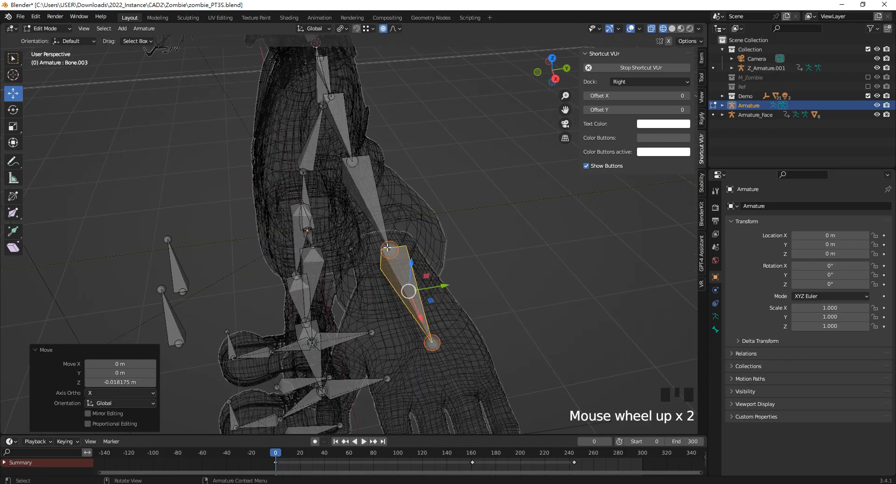
{"action": "middle_click_drag", "start_coordinate": [399, 188], "coordinate": [407, 204]}
{"action": "key", "text": "KP_7"}
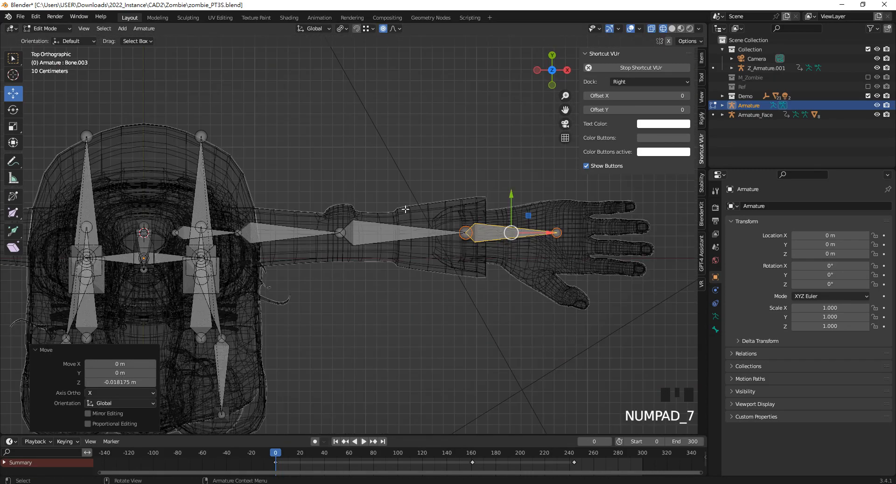
{"action": "left_click", "coordinate": [338, 237]}
{"action": "scroll", "coordinate": [338, 233], "scroll_direction": "up", "scroll_amount": 2}
{"action": "left_click_drag", "start_coordinate": [338, 206], "coordinate": [339, 187]}
{"action": "scroll", "coordinate": [506, 251], "scroll_direction": "down", "scroll_amount": 1}
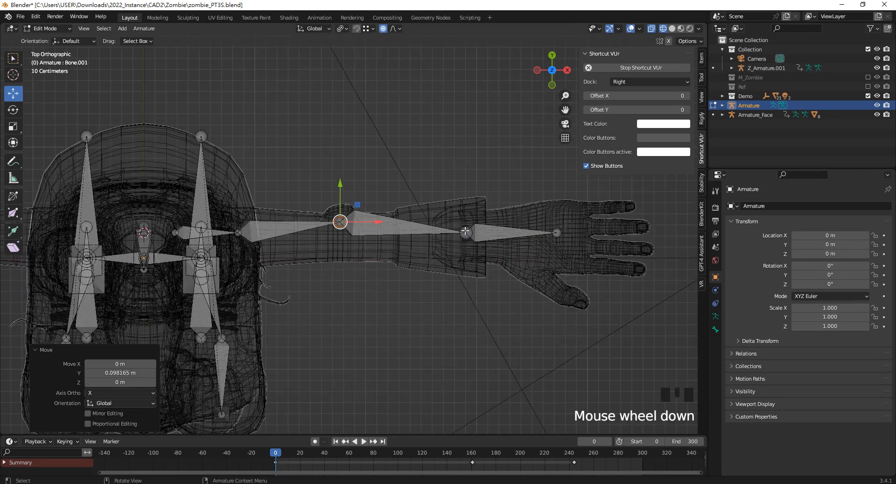
- Move the forearm and hand bones together about 0.072 m forwards along negative Y
{"action": "left_click", "coordinate": [417, 228], "text": "shift"}
{"action": "left_click", "coordinate": [500, 233], "text": "shift"}
{"action": "left_click_drag", "start_coordinate": [456, 202], "coordinate": [461, 209]}
{"action": "middle_click_drag", "start_coordinate": [461, 209], "coordinate": [369, 210]}
{"action": "scroll", "coordinate": [494, 228], "scroll_direction": "up", "scroll_amount": 2}
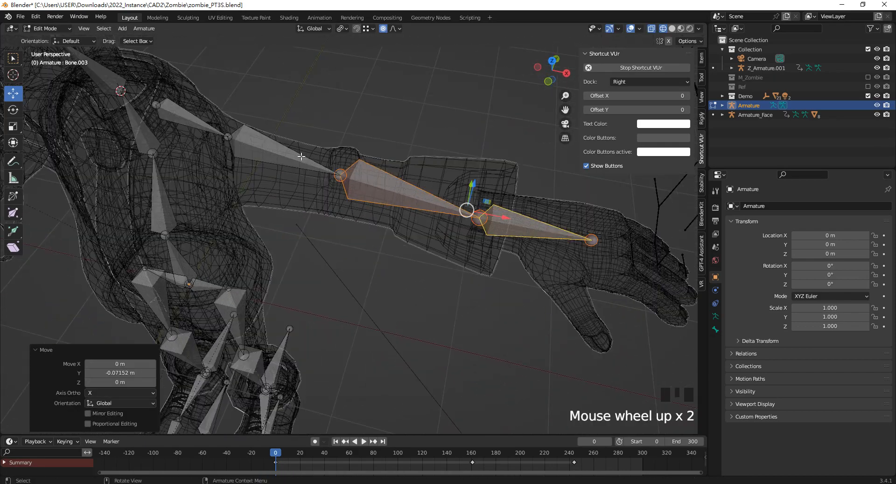
- Name the shoulder bone Arm_1_Right in the bone properties and copy that name for the other arm bones
{"action": "left_click", "coordinate": [190, 125]}
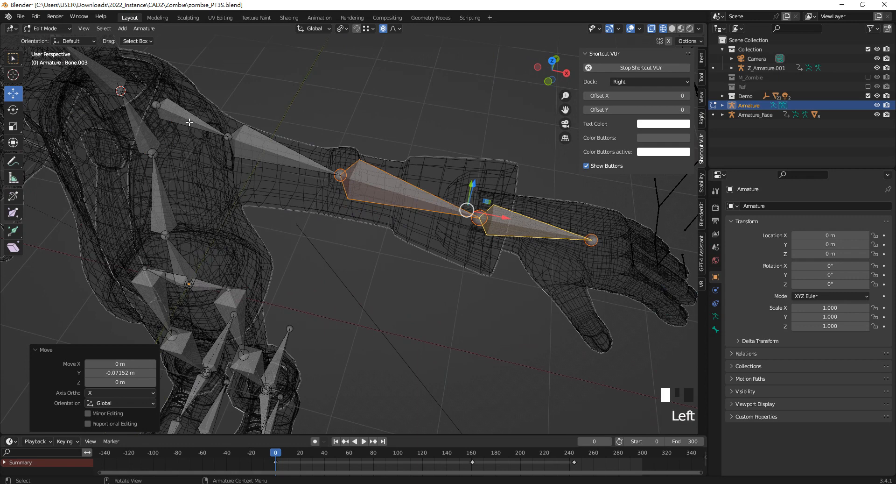
{"action": "left_click", "coordinate": [715, 329]}
{"action": "left_click", "coordinate": [767, 206]}
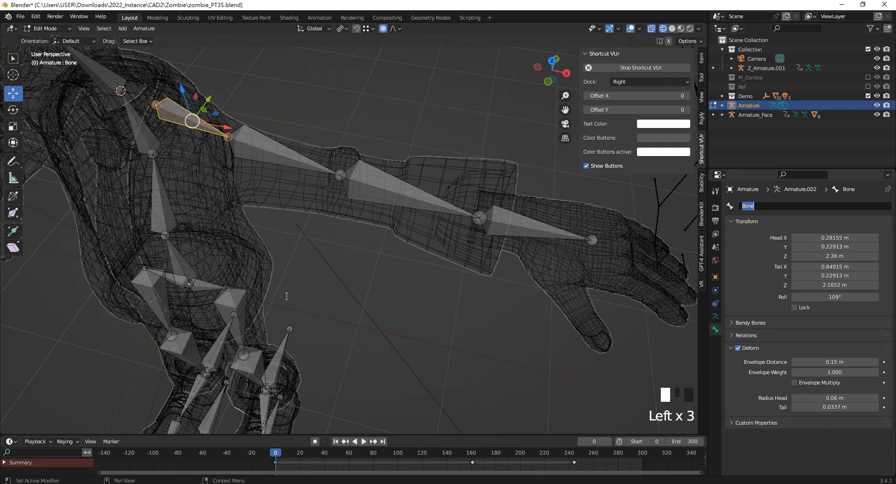
{"action": "type", "text": "Arm"}
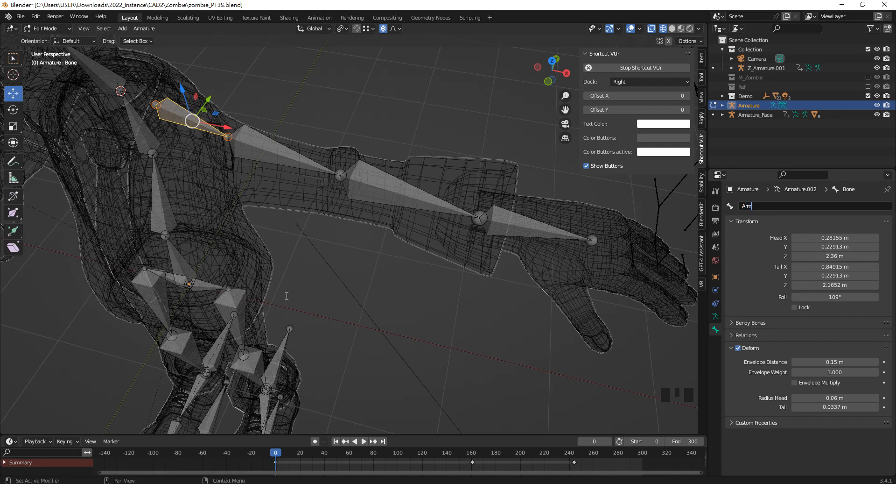
{"action": "type", "text": "_1_Right"}
{"action": "key", "text": "ctrl+a"}
{"action": "key", "text": "ctrl+c"}
- Rename the upper arm bone Arm_U_Right, based on the copied name
{"action": "left_click", "coordinate": [268, 161]}
{"action": "left_click", "coordinate": [268, 161]}
{"action": "left_click", "coordinate": [786, 209]}
{"action": "key", "text": "ctrl+v"}
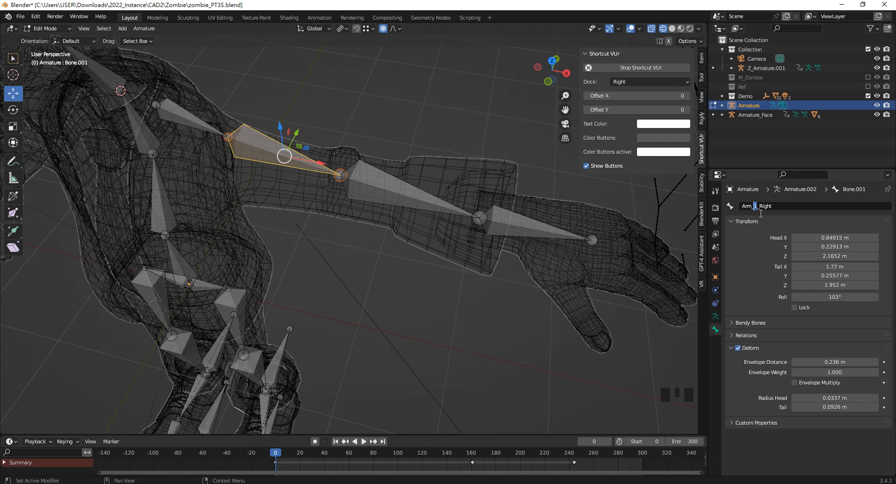
{"action": "type", "text": "U"}
{"action": "key", "text": "Return"}
- Rename the forearm bone Arm_B_Right, based on the copied name
{"action": "left_click", "coordinate": [399, 191]}
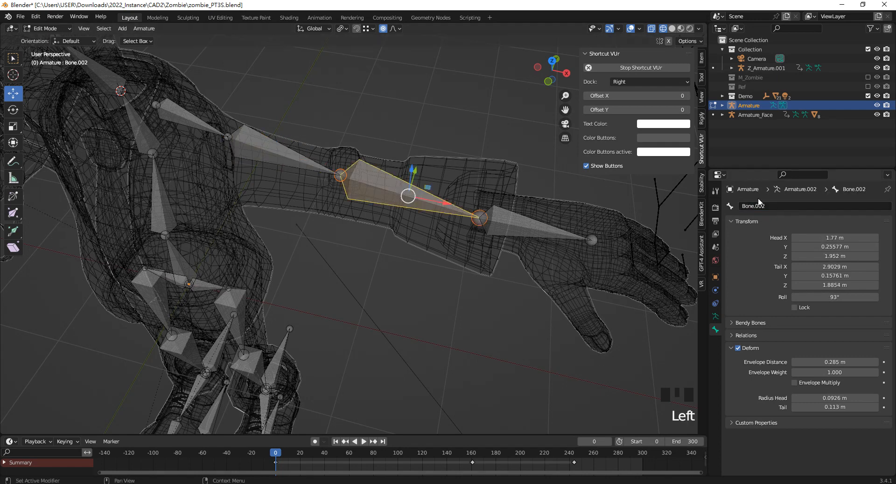
{"action": "left_click", "coordinate": [772, 206]}
{"action": "key", "text": "ctrl+v"}
{"action": "type", "text": "B"}
- Copy the shoulder bone's name again and rename the bone Arm_S_Right
{"action": "left_click", "coordinate": [177, 123]}
{"action": "left_click", "coordinate": [757, 205]}
{"action": "key", "text": "ctrl+c"}
{"action": "double_click", "coordinate": [756, 206]}
{"action": "type", "text": "S"}
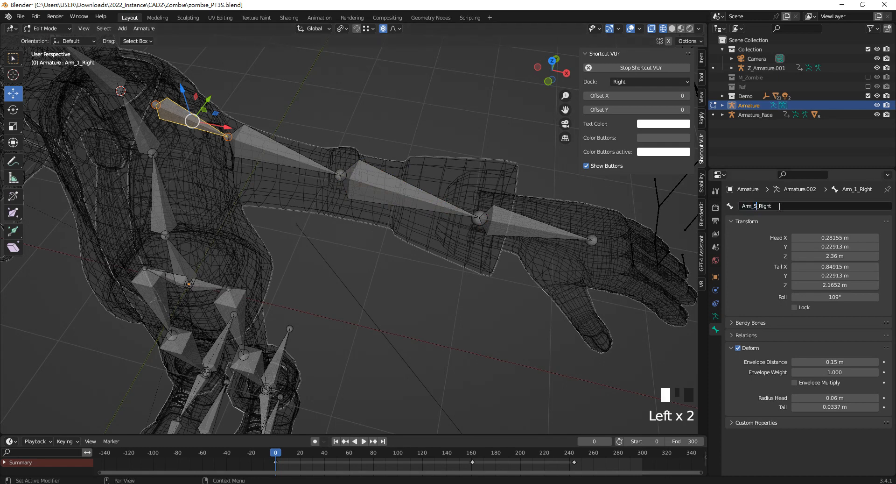
- Check the upper arm and forearm bone names and rename the hand bone Arm_H_Right
{"action": "left_click", "coordinate": [284, 156]}
{"action": "left_click", "coordinate": [402, 192]}
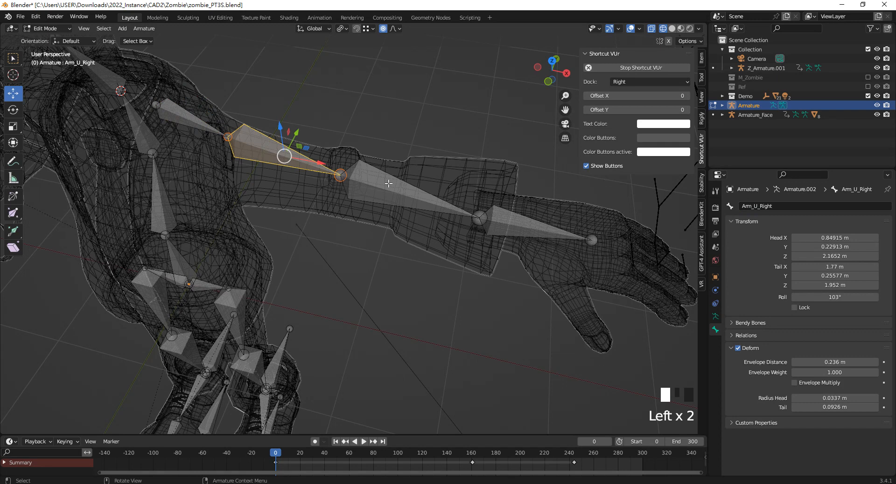
{"action": "left_click", "coordinate": [553, 227]}
{"action": "left_click", "coordinate": [766, 207]}
{"action": "key", "text": "ctrl+v"}
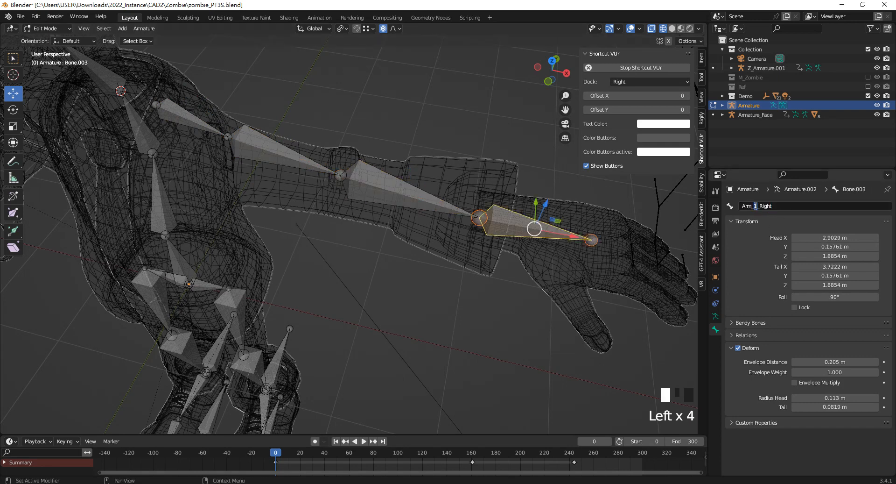
{"action": "type", "text": "H"}
{"action": "key", "text": "Return"}
- Snap the 3D cursor to the elbow joint and add a new bone there
{"action": "middle_click_drag", "start_coordinate": [490, 223], "coordinate": [512, 270]}
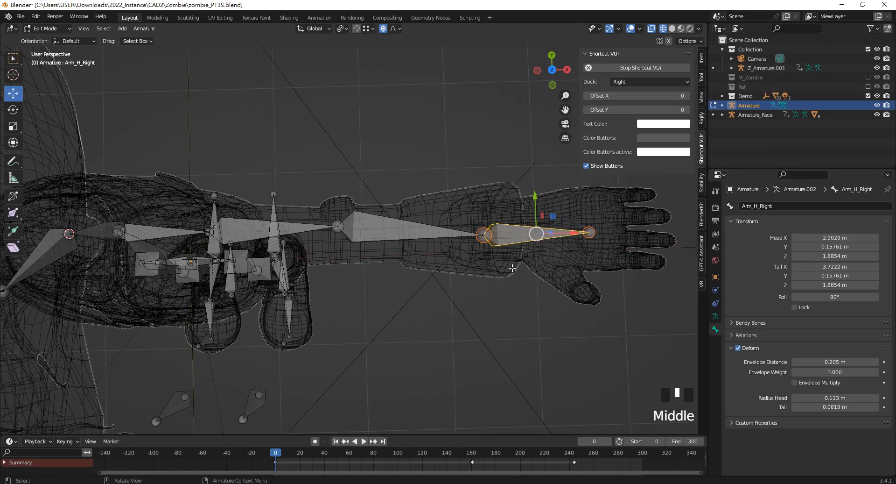
{"action": "key", "text": "KP_7"}
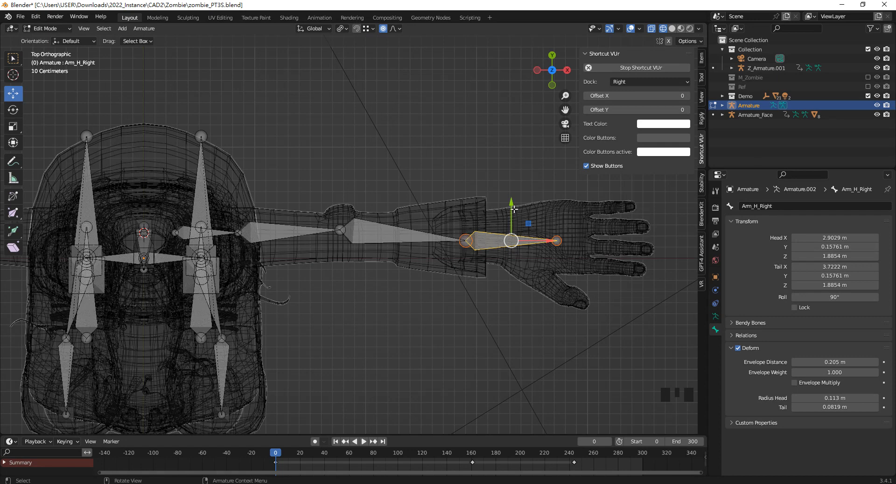
{"action": "left_click", "coordinate": [340, 233]}
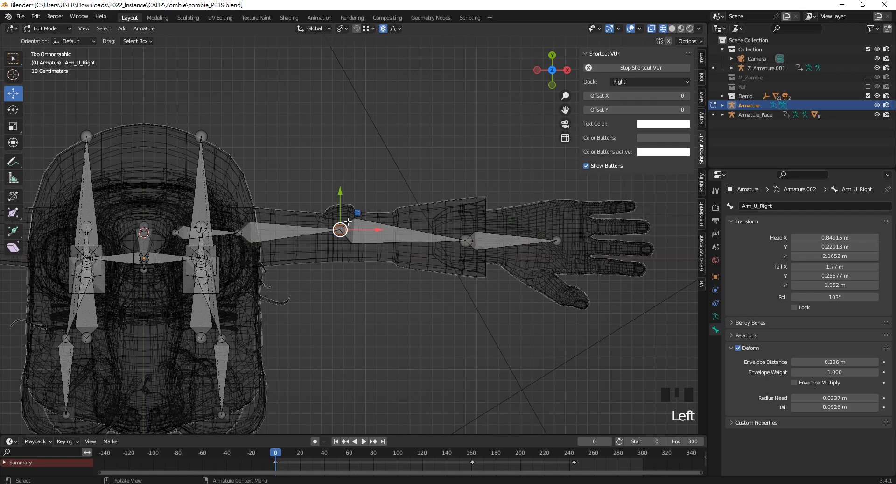
{"action": "middle_click_drag", "start_coordinate": [409, 208], "coordinate": [411, 224], "text": "shift"}
{"action": "scroll", "coordinate": [319, 247], "scroll_direction": "down", "scroll_amount": 2}
{"action": "middle_click_drag", "start_coordinate": [319, 247], "coordinate": [284, 239]}
{"action": "scroll", "coordinate": [355, 169], "scroll_direction": "up", "scroll_amount": 2}
{"action": "scroll", "coordinate": [355, 174], "scroll_direction": "down", "scroll_amount": 1}
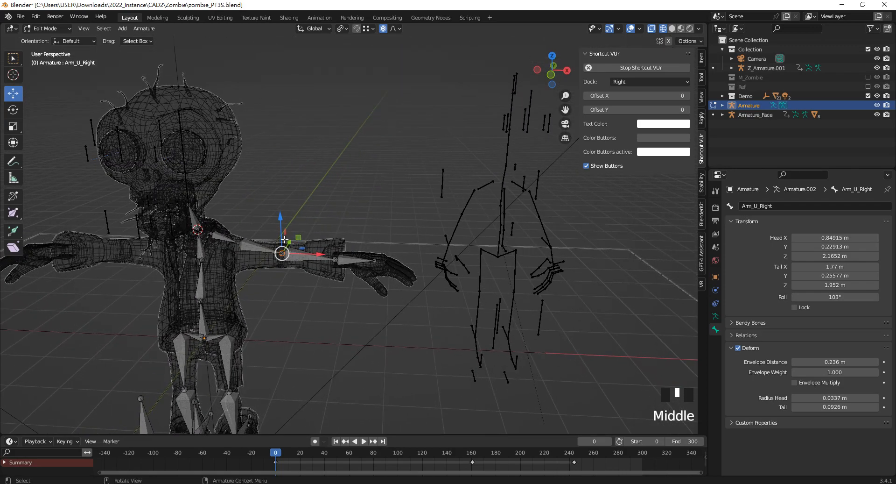
{"action": "scroll", "coordinate": [284, 239], "scroll_direction": "up", "scroll_amount": 3}
{"action": "middle_click_drag", "start_coordinate": [213, 266], "coordinate": [299, 259], "text": "shift"}
{"action": "key", "text": "shift+s"}
{"action": "left_click", "coordinate": [303, 317]}
{"action": "key", "text": "shift+a"}
{"action": "left_click", "coordinate": [277, 218]}
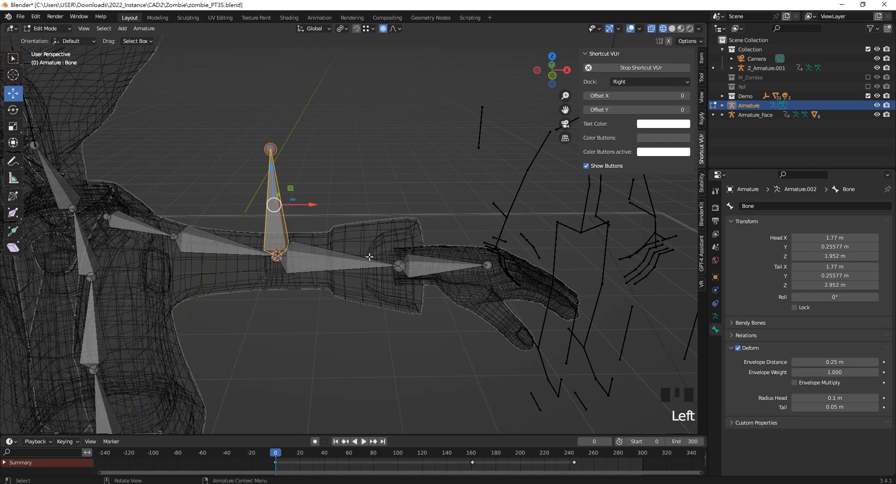
- Move the new elbow bone about 1.725 m along Y, behind the arm
{"action": "middle_click_drag", "start_coordinate": [370, 256], "coordinate": [273, 254]}
{"action": "left_click_drag", "start_coordinate": [314, 163], "coordinate": [459, 169]}
{"action": "middle_click_drag", "start_coordinate": [459, 169], "coordinate": [344, 195]}
- Copy the forearm bone's name and rename the separate bone behind the elbow Arm_Pole_Right
{"action": "left_click", "coordinate": [274, 238]}
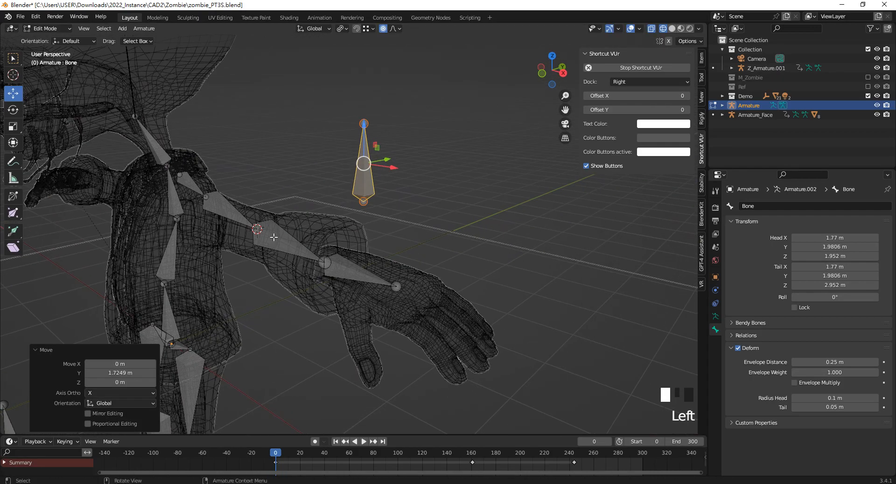
{"action": "double_click", "coordinate": [756, 206]}
{"action": "key", "text": "ctrl+c"}
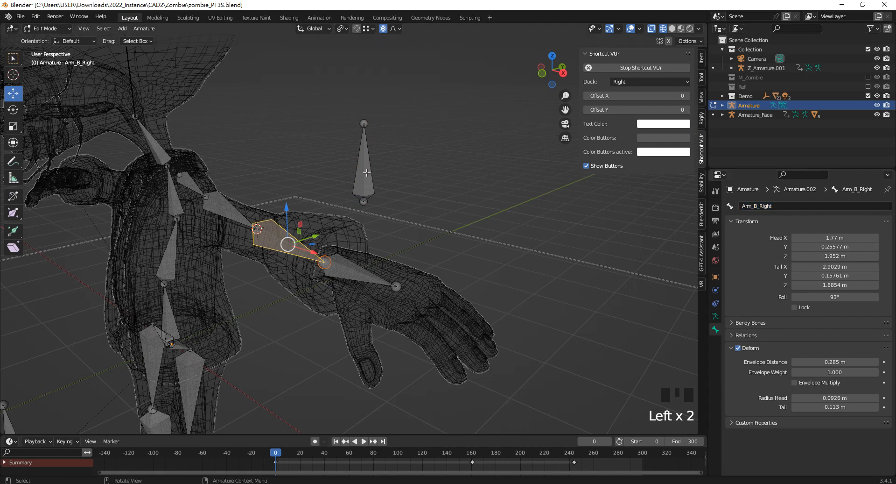
{"action": "left_click", "coordinate": [363, 161]}
{"action": "key", "text": "ctrl+v"}
{"action": "left_click", "coordinate": [766, 206]}
{"action": "key", "text": "ctrl+v"}
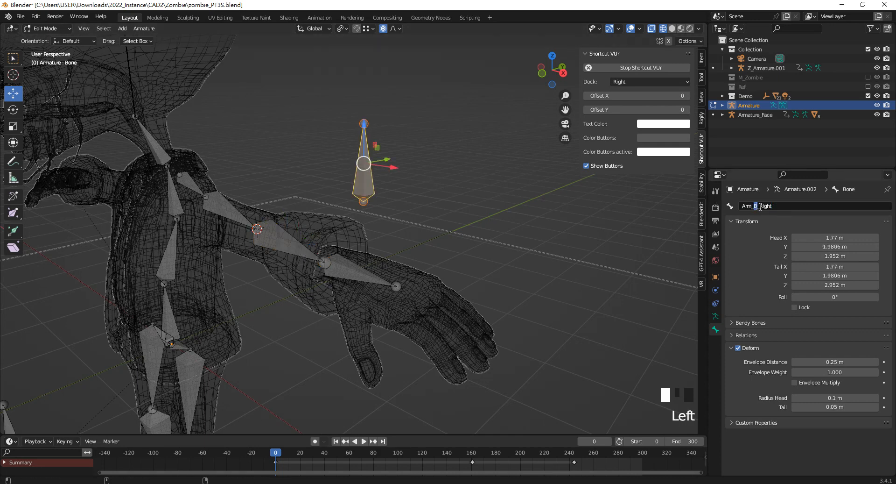
{"action": "type", "text": "Pole"}
{"action": "key", "text": "Return"}
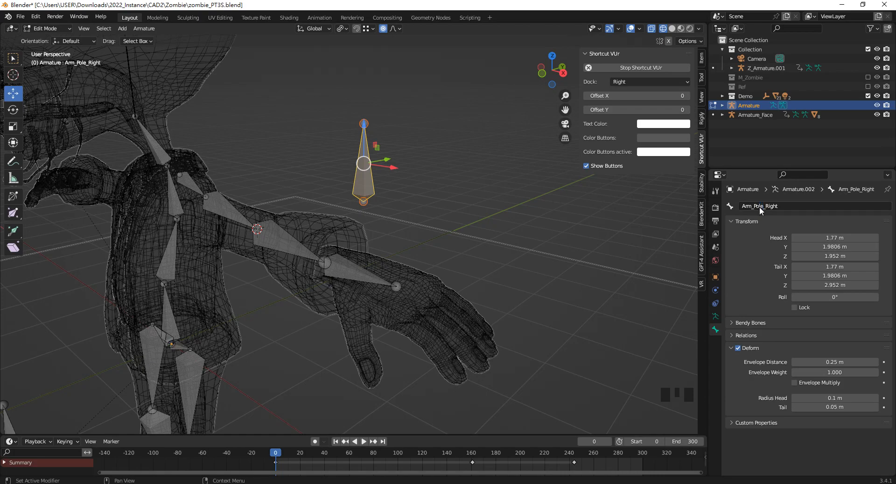
- Select the wrist joint at the forearm's end and try to snap the 3D cursor to it
{"action": "middle_click_drag", "start_coordinate": [370, 290], "coordinate": [404, 283]}
{"action": "left_click", "coordinate": [373, 279]}
{"action": "scroll", "coordinate": [373, 266], "scroll_direction": "down", "scroll_amount": 3}
{"action": "scroll", "coordinate": [404, 283], "scroll_direction": "up", "scroll_amount": 2}
{"action": "key", "text": "shift+s"}
{"action": "key", "text": "shift+s"}
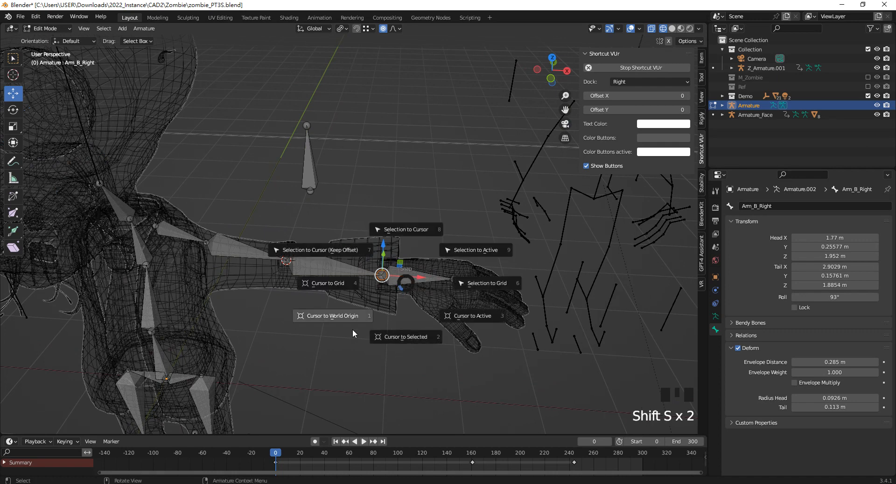
{"action": "left_click", "coordinate": [402, 337]}
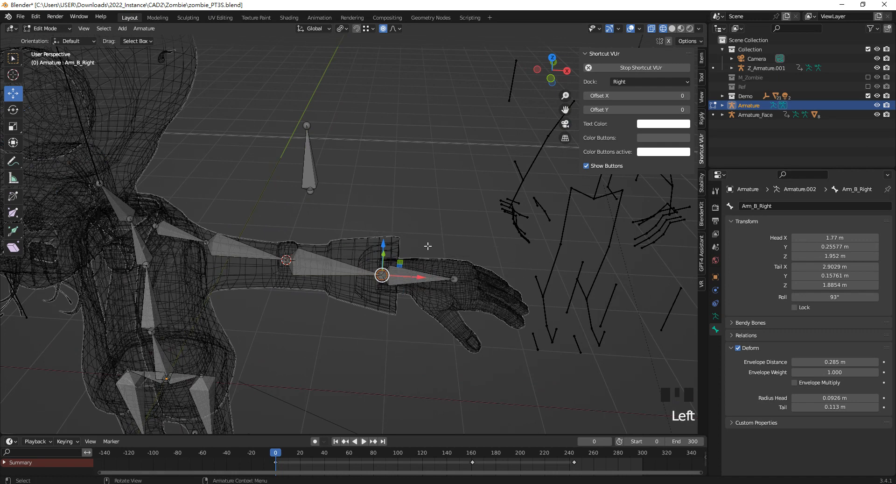
- Extrude a control bone about 1.09 m along Y from the wrist joint
{"action": "middle_click_drag", "start_coordinate": [424, 248], "coordinate": [430, 251]}
{"action": "key", "text": "e"}
{"action": "key", "text": "y"}
{"action": "left_click", "coordinate": [425, 223]}
- Clear the parent of the bone extruded from the wrist
{"action": "middle_click_drag", "start_coordinate": [426, 222], "coordinate": [354, 250]}
{"action": "left_click", "coordinate": [354, 250]}
{"action": "key", "text": "alt+p"}
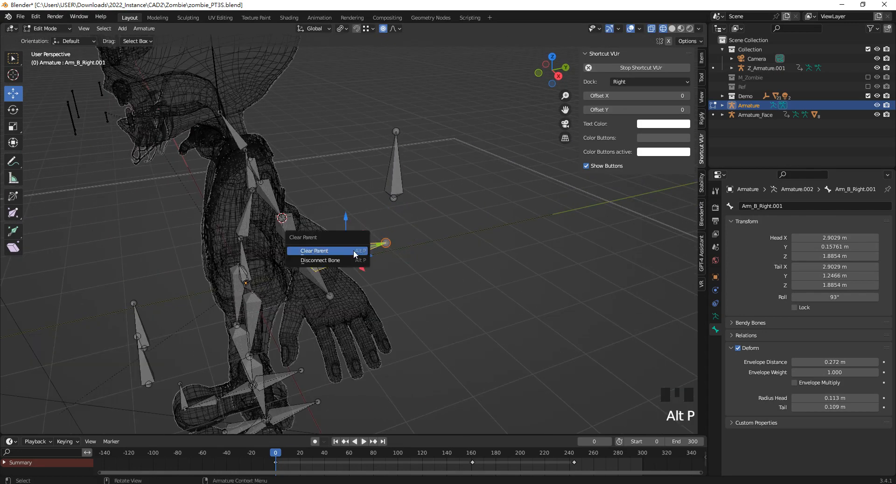
{"action": "left_click", "coordinate": [353, 250]}
{"action": "left_click", "coordinate": [422, 281]}
{"action": "middle_click_drag", "start_coordinate": [422, 280], "coordinate": [472, 279]}
- Rename the unparented wrist bone Arm_Control1_Right
{"action": "left_click", "coordinate": [372, 251]}
{"action": "middle_click_drag", "start_coordinate": [372, 252], "coordinate": [392, 249]}
{"action": "left_click", "coordinate": [799, 205]}
{"action": "left_click_drag", "start_coordinate": [773, 206], "coordinate": [807, 211]}
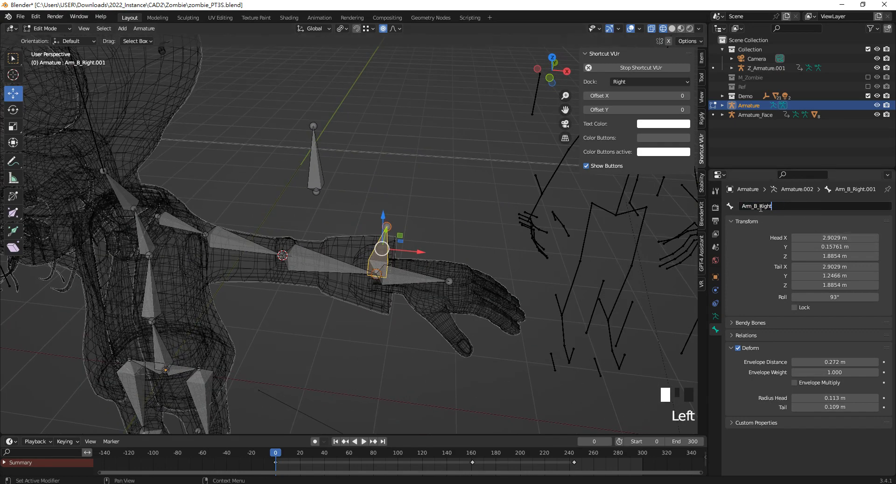
{"action": "type", "text": "Control"}
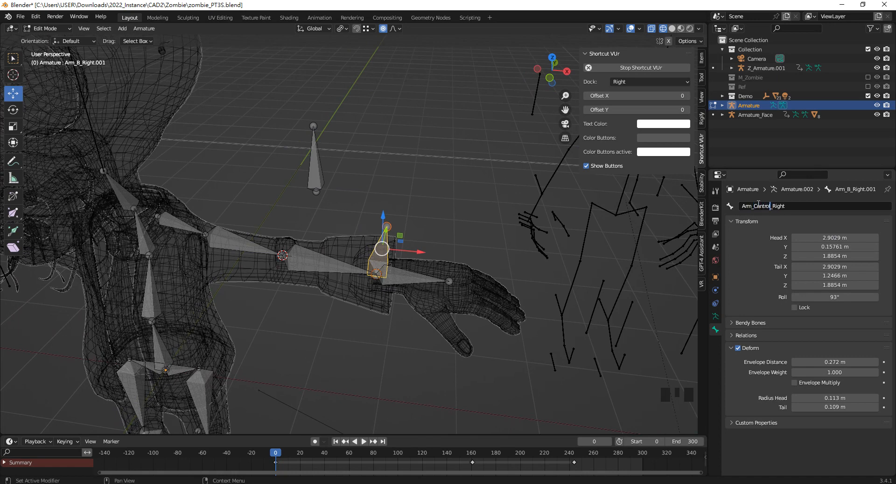
{"action": "type", "text": "1"}
{"action": "key", "text": "Return"}
{"action": "middle_click_drag", "start_coordinate": [444, 227], "coordinate": [315, 299]}
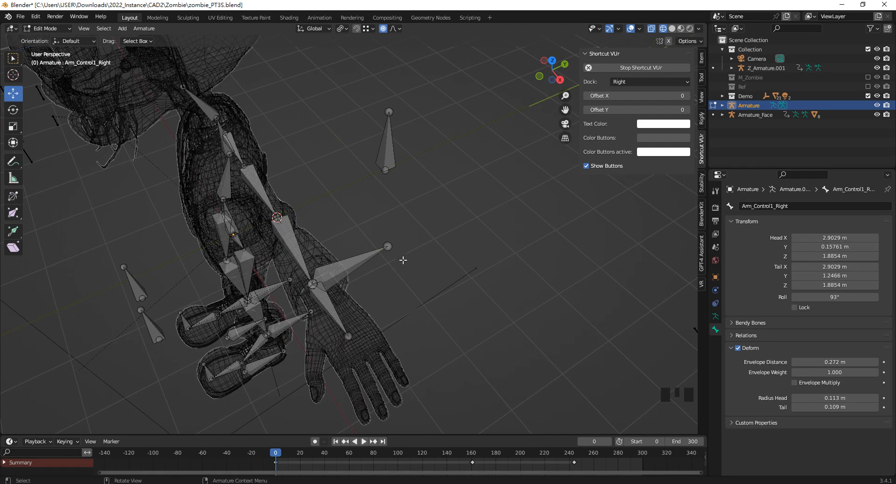
- Add an Inverse Kinematics bone constraint to the forearm bone Arm_B_Right in Pose Mode
{"action": "left_click", "coordinate": [298, 245]}
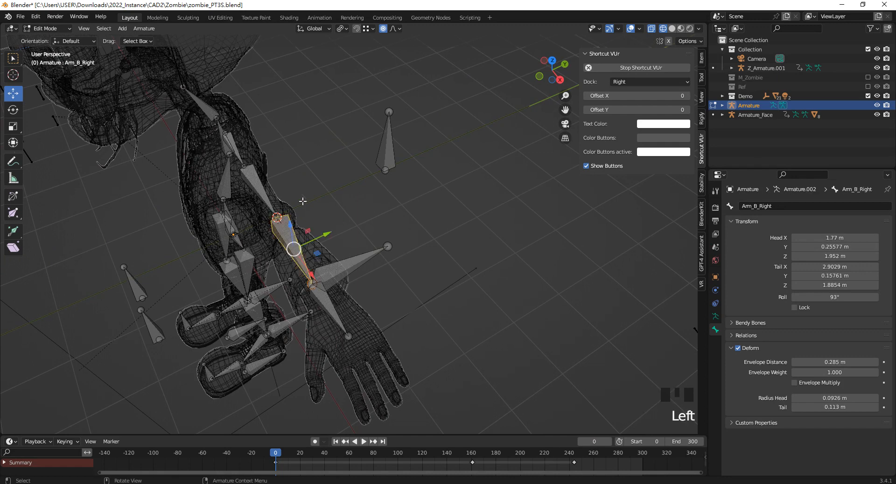
{"action": "left_click", "coordinate": [715, 317]}
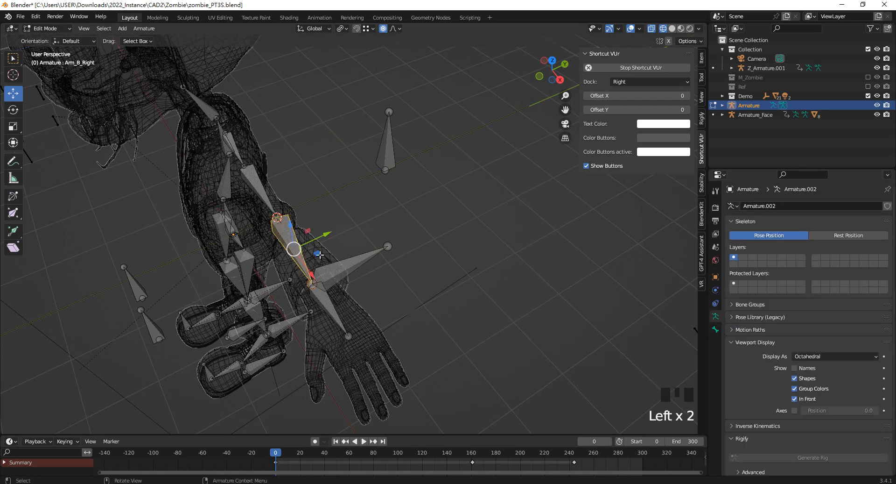
{"action": "left_click", "coordinate": [47, 29]}
{"action": "left_click", "coordinate": [46, 59]}
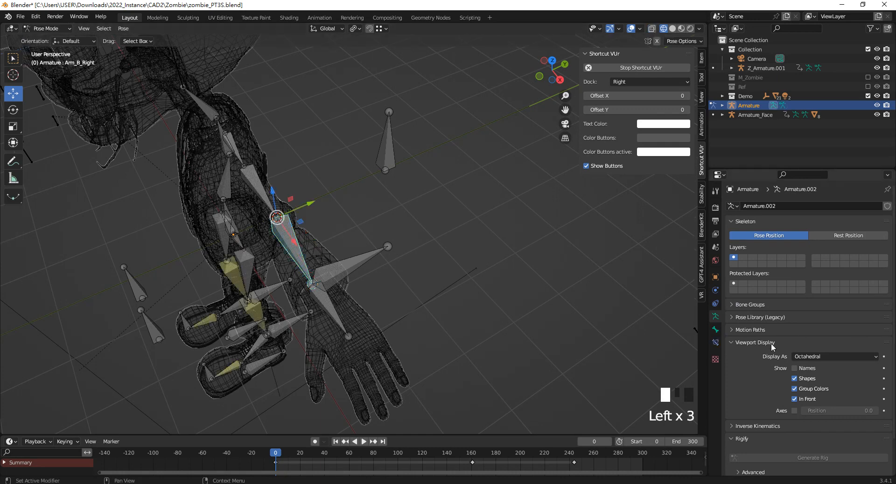
{"action": "left_click", "coordinate": [716, 342]}
{"action": "left_click", "coordinate": [786, 206]}
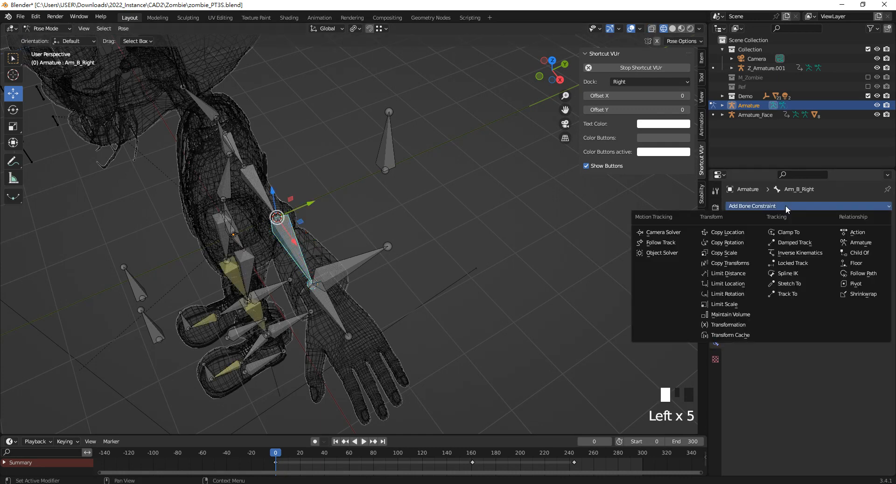
{"action": "left_click", "coordinate": [803, 257]}
- Set the forearm IK constraint's target to the Armature and its target bone to Arm_Control1_Right
{"action": "left_click", "coordinate": [874, 235]}
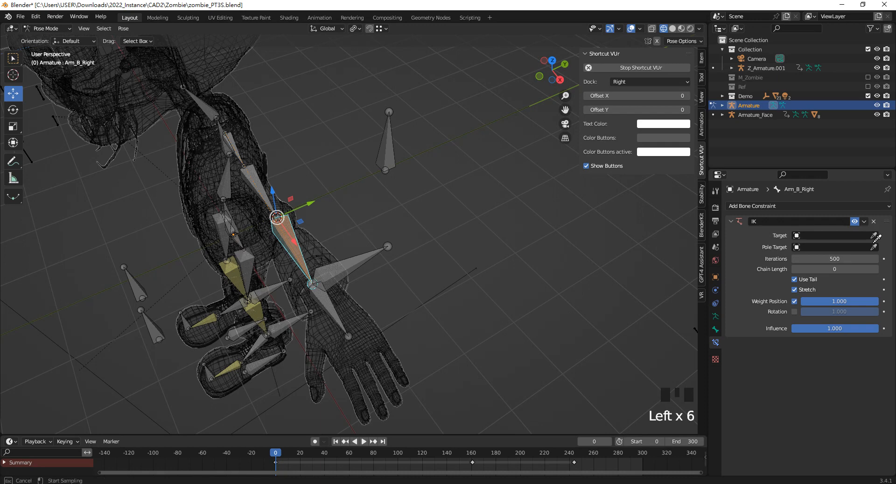
{"action": "left_click", "coordinate": [355, 263]}
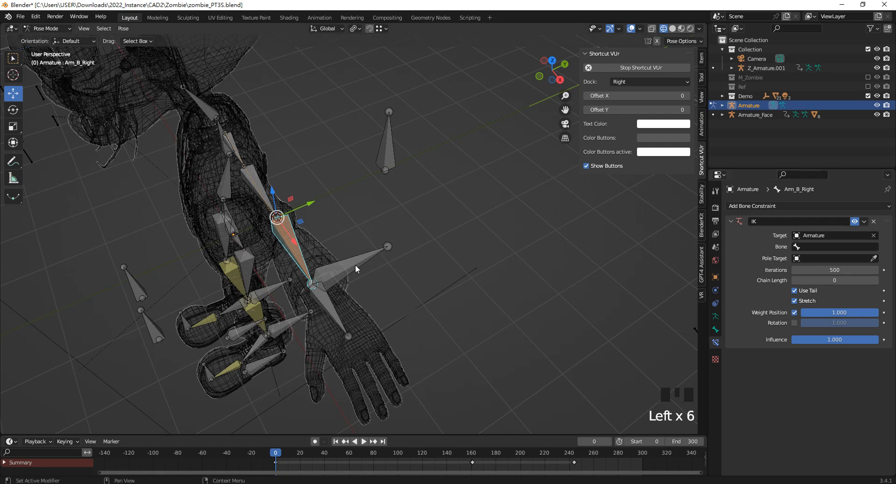
{"action": "left_click", "coordinate": [846, 246]}
{"action": "scroll", "coordinate": [838, 336], "scroll_direction": "down", "scroll_amount": 6}
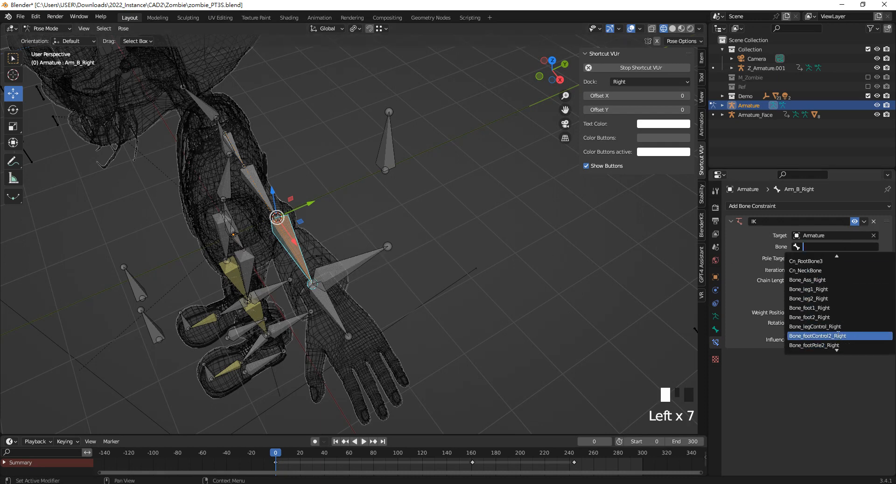
{"action": "scroll", "coordinate": [838, 336], "scroll_direction": "down", "scroll_amount": 13}
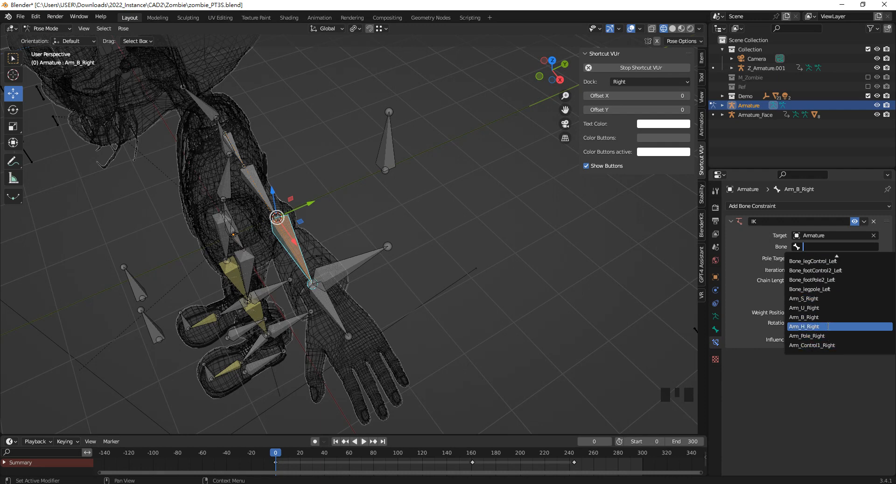
{"action": "left_click", "coordinate": [830, 345]}
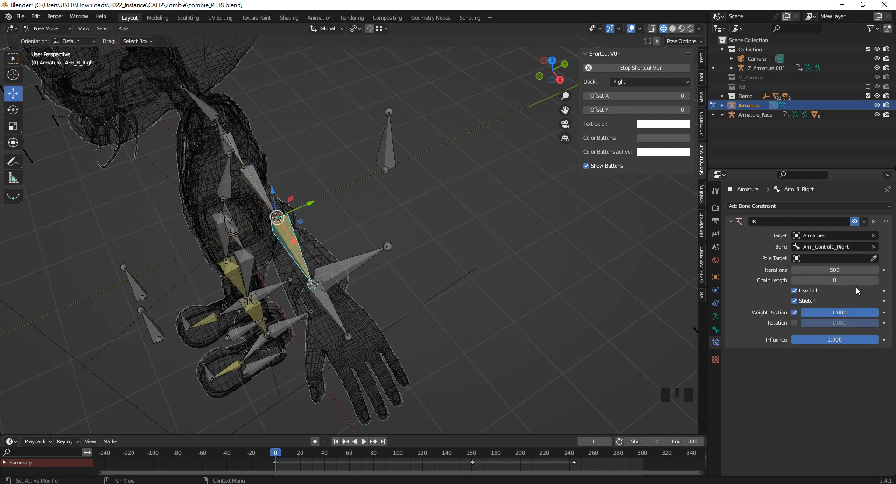
- Set the IK constraint's pole target to the Armature with Arm_Pole_Right as the pole bone
{"action": "left_click", "coordinate": [873, 258]}
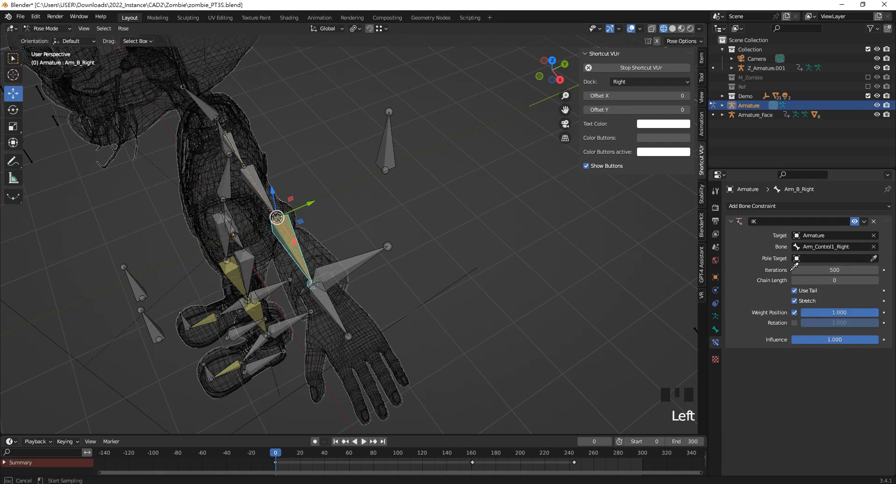
{"action": "left_click", "coordinate": [378, 150]}
{"action": "left_click", "coordinate": [833, 269]}
{"action": "scroll", "coordinate": [842, 365], "scroll_direction": "down", "scroll_amount": 10}
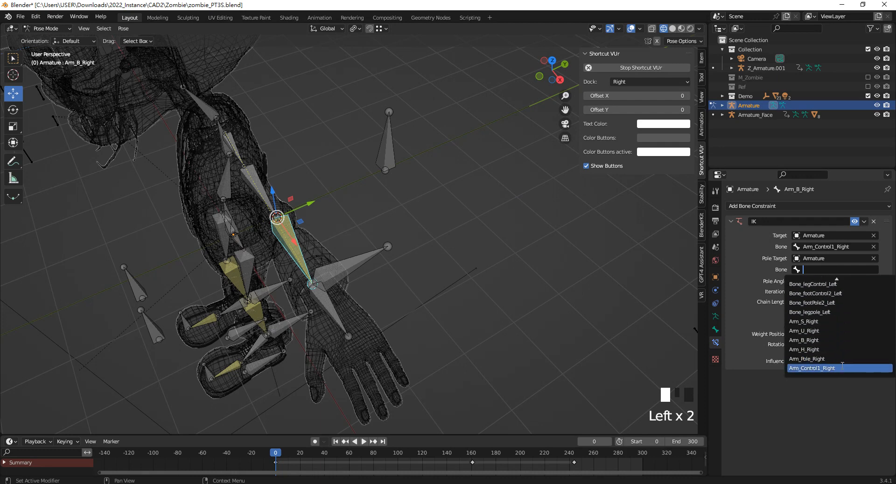
{"action": "scroll", "coordinate": [833, 359], "scroll_direction": "down", "scroll_amount": 1}
{"action": "left_click", "coordinate": [807, 358]}
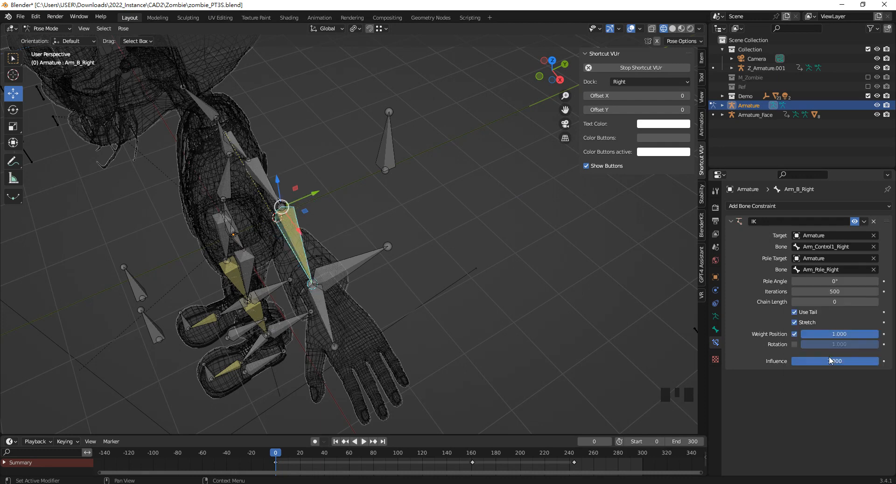
- Set the forearm IK constraint's chain length to 2
{"action": "middle_click_drag", "start_coordinate": [322, 196], "coordinate": [467, 212]}
{"action": "scroll", "coordinate": [467, 212], "scroll_direction": "down", "scroll_amount": 2}
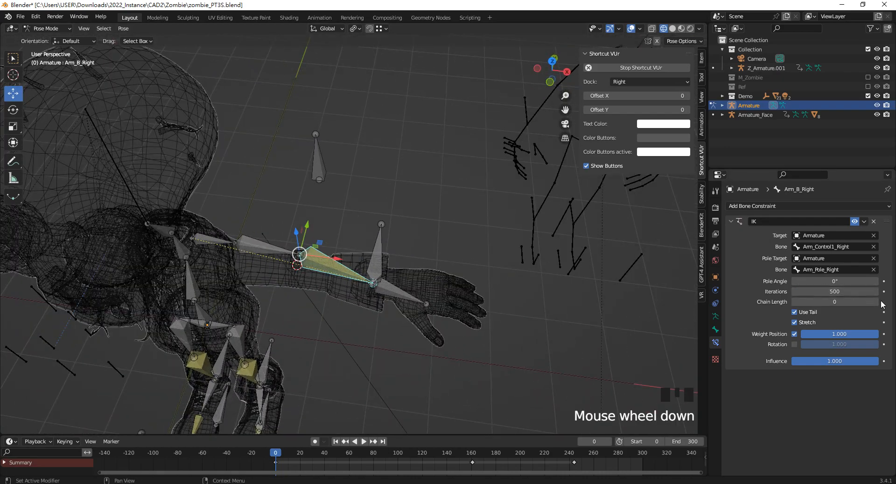
{"action": "left_click", "coordinate": [875, 302]}
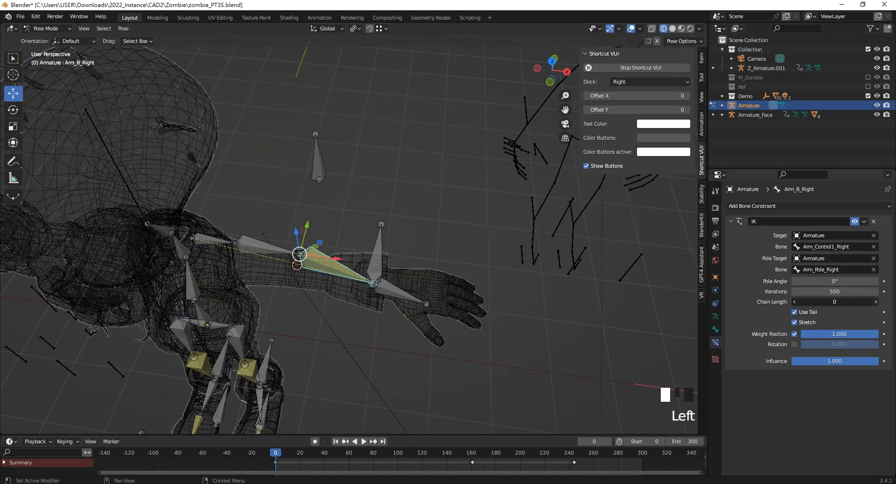
{"action": "left_click", "coordinate": [875, 302]}
- Test the arm IK by moving the wrist control bone Arm_Control1_Right around, and undo the moves
{"action": "middle_click_drag", "start_coordinate": [325, 220], "coordinate": [374, 256]}
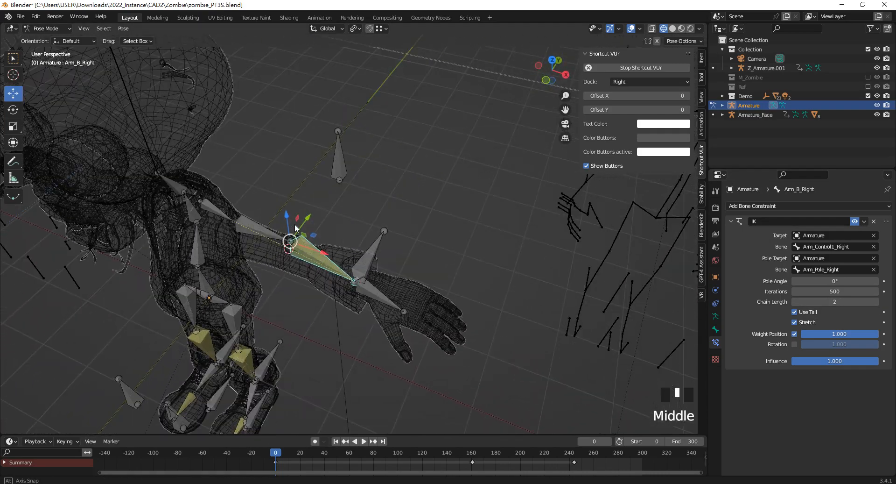
{"action": "left_click", "coordinate": [373, 256]}
{"action": "mouse_move", "coordinate": [373, 256]}
{"action": "left_mouse_down"}
{"action": "mouse_move", "coordinate": [323, 235]}
{"action": "mouse_move", "coordinate": [388, 255]}
{"action": "mouse_move", "coordinate": [363, 248]}
{"action": "left_mouse_up"}
{"action": "middle_click_drag", "start_coordinate": [363, 247], "coordinate": [365, 223]}
{"action": "scroll", "coordinate": [377, 231], "scroll_direction": "down", "scroll_amount": 2}
{"action": "key", "text": "ctrl+z"}
{"action": "left_click_drag", "start_coordinate": [353, 237], "coordinate": [311, 332]}
{"action": "key", "text": "ctrl+z"}
{"action": "left_click_drag", "start_coordinate": [283, 300], "coordinate": [272, 241]}
{"action": "middle_click_drag", "start_coordinate": [272, 242], "coordinate": [312, 256]}
{"action": "key", "text": "ctrl+z"}
{"action": "key", "text": "ctrl+z"}
{"action": "key", "text": "ctrl+z"}
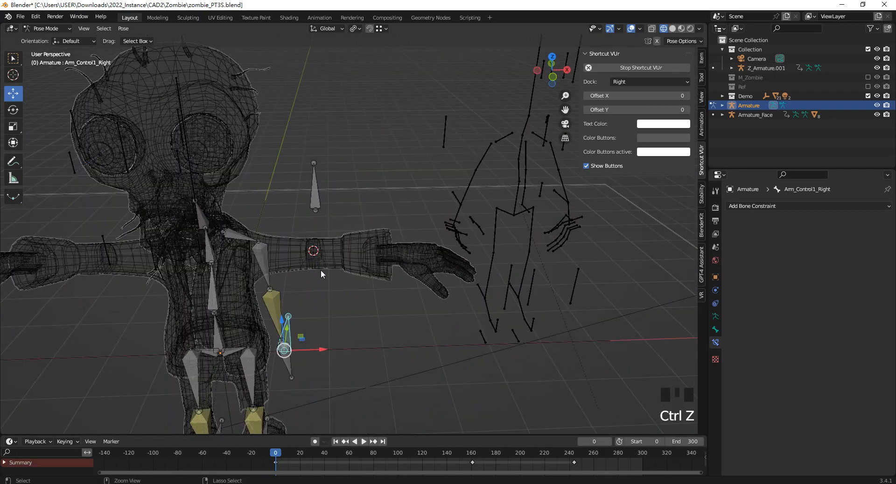
- Parent the arm's pole bone to Arm_Control1_Right in Edit Mode with Keep Offset
{"action": "middle_click_drag", "start_coordinate": [338, 239], "coordinate": [346, 275]}
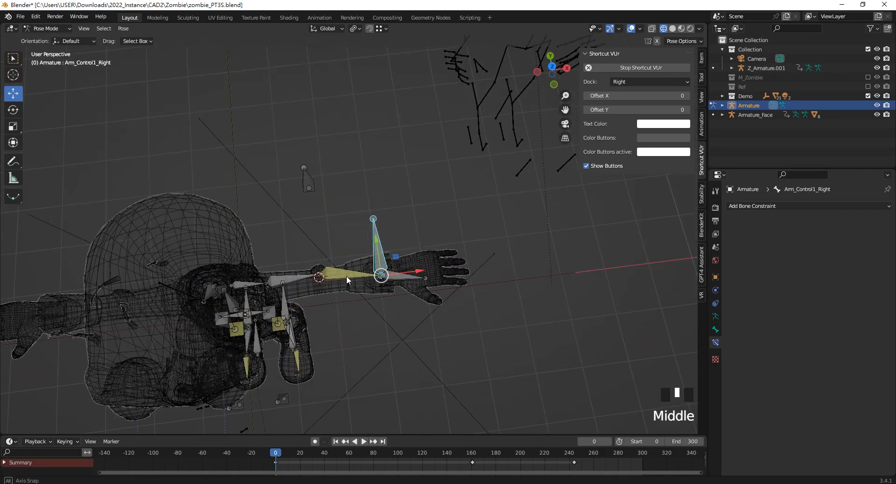
{"action": "scroll", "coordinate": [326, 231], "scroll_direction": "up", "scroll_amount": 3}
{"action": "middle_click_drag", "start_coordinate": [326, 230], "coordinate": [310, 139]}
{"action": "left_click", "coordinate": [308, 140]}
{"action": "mouse_move", "coordinate": [391, 233]}
{"action": "middle_mouse_down"}
{"action": "mouse_move", "coordinate": [347, 214]}
{"action": "mouse_move", "coordinate": [254, 225]}
{"action": "mouse_move", "coordinate": [367, 213]}
{"action": "mouse_move", "coordinate": [391, 247]}
{"action": "middle_mouse_up"}
{"action": "left_click", "coordinate": [391, 243], "text": "shift"}
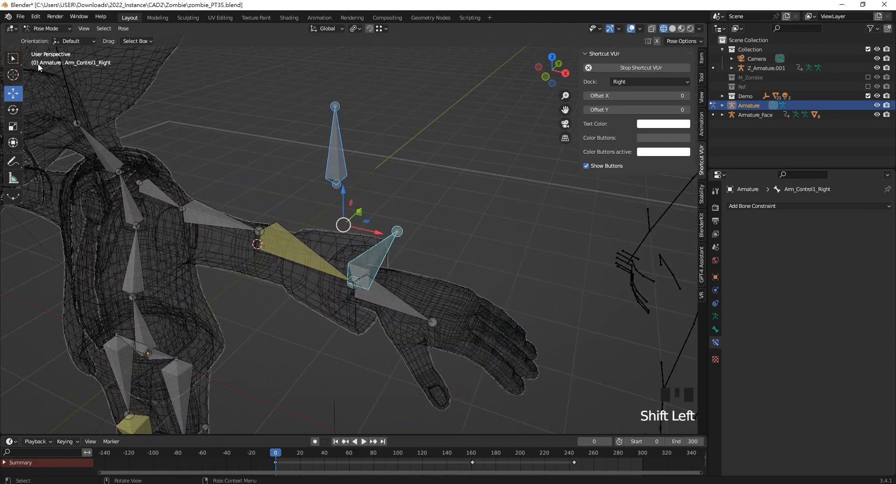
{"action": "left_click", "coordinate": [44, 29]}
{"action": "left_click", "coordinate": [55, 61]}
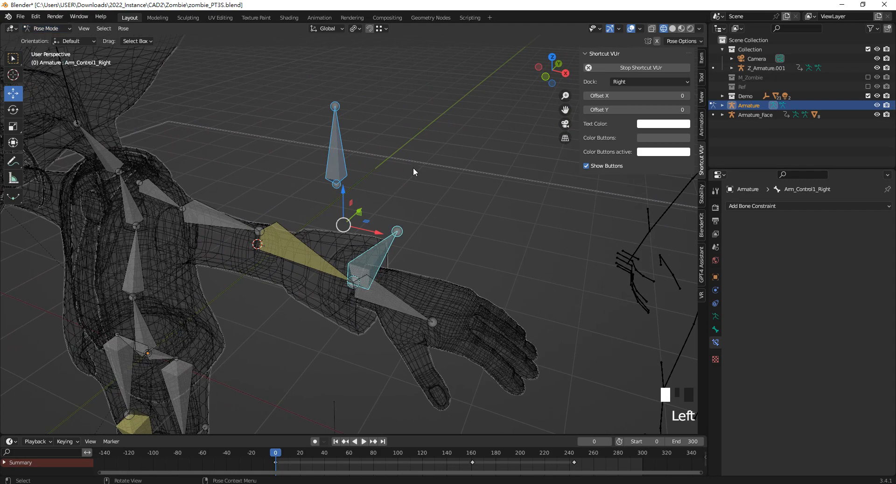
{"action": "left_click", "coordinate": [59, 29]}
{"action": "left_click", "coordinate": [59, 49]}
{"action": "middle_click_drag", "start_coordinate": [440, 231], "coordinate": [415, 231]}
{"action": "left_click", "coordinate": [328, 136]}
{"action": "left_click", "coordinate": [383, 258], "text": "shift"}
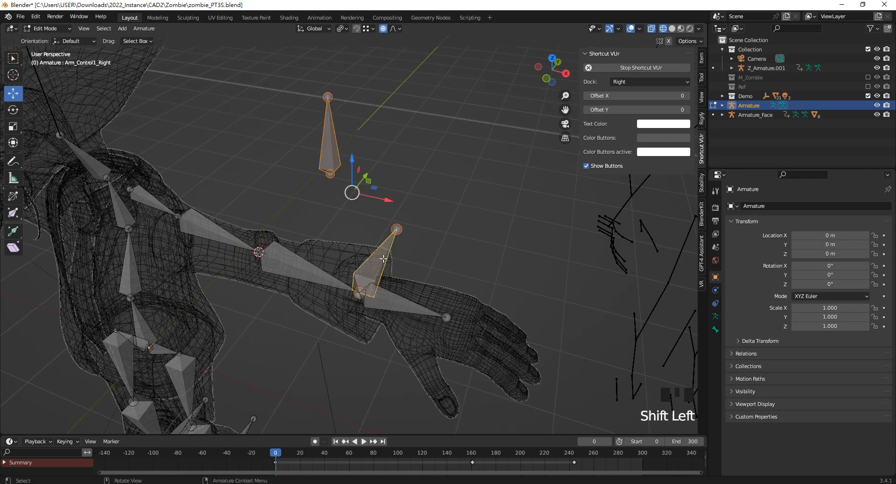
{"action": "key", "text": "ctrl+p"}
{"action": "left_click", "coordinate": [384, 260]}
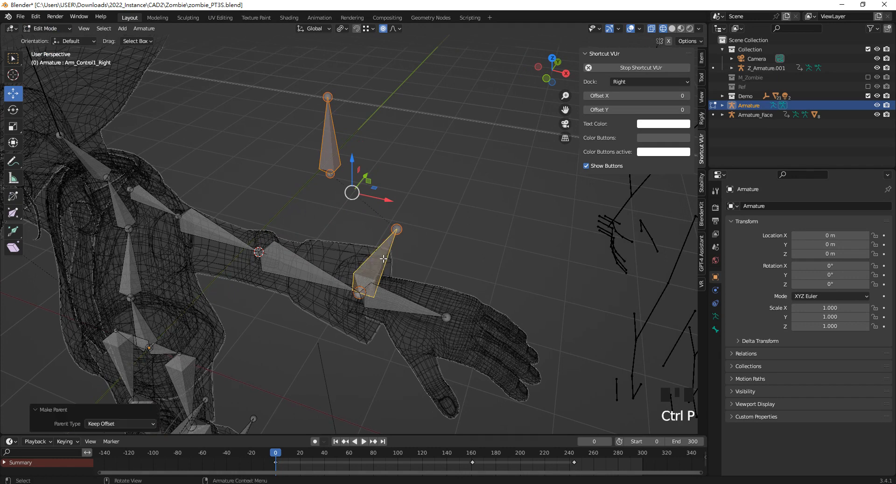
- Test the arm in Pose Mode by moving Arm_Control1_Right along several axes, and clear its location
{"action": "left_click", "coordinate": [46, 28]}
{"action": "left_click", "coordinate": [45, 55]}
{"action": "left_click_drag", "start_coordinate": [391, 301], "coordinate": [293, 272]}
{"action": "left_click_drag", "start_coordinate": [256, 238], "coordinate": [242, 337]}
{"action": "middle_click_drag", "start_coordinate": [242, 338], "coordinate": [348, 323]}
{"action": "left_click_drag", "start_coordinate": [348, 322], "coordinate": [294, 322]}
{"action": "middle_click_drag", "start_coordinate": [294, 322], "coordinate": [308, 284]}
{"action": "left_click_drag", "start_coordinate": [323, 262], "coordinate": [322, 210]}
{"action": "middle_click_drag", "start_coordinate": [322, 210], "coordinate": [337, 250]}
{"action": "left_click_drag", "start_coordinate": [266, 242], "coordinate": [342, 227]}
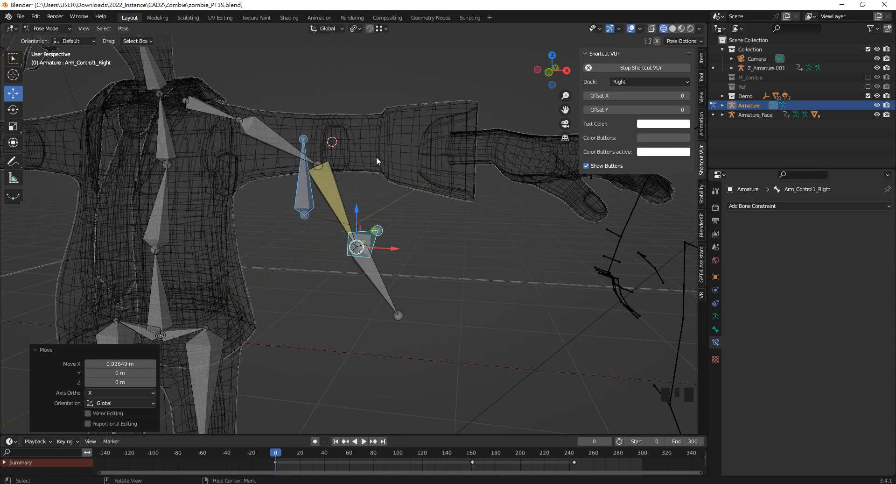
{"action": "scroll", "coordinate": [376, 161], "scroll_direction": "up", "scroll_amount": 2}
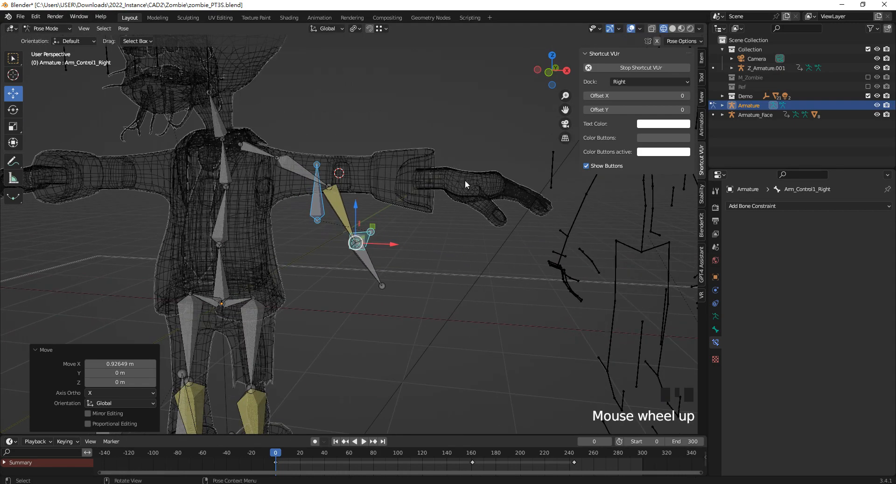
{"action": "middle_click_drag", "start_coordinate": [465, 181], "coordinate": [355, 230]}
{"action": "scroll", "coordinate": [356, 230], "scroll_direction": "up", "scroll_amount": 3}
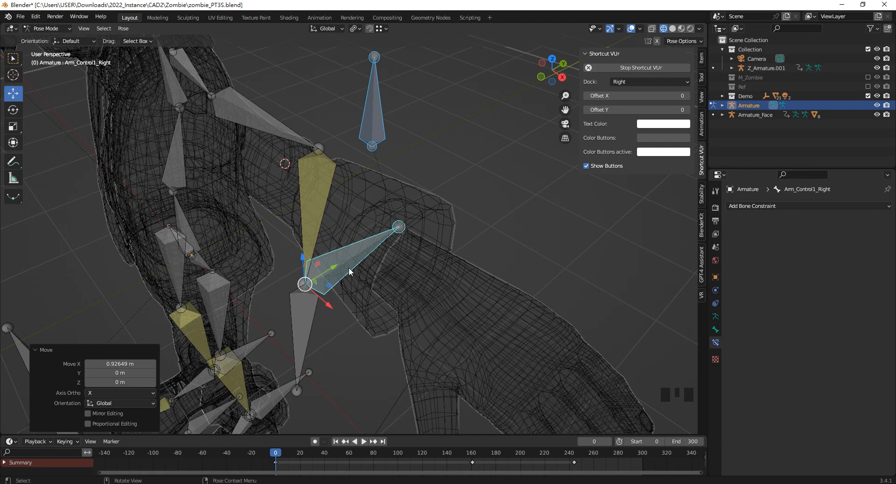
{"action": "key", "text": "alt+g"}
{"action": "key", "text": "alt+g"}
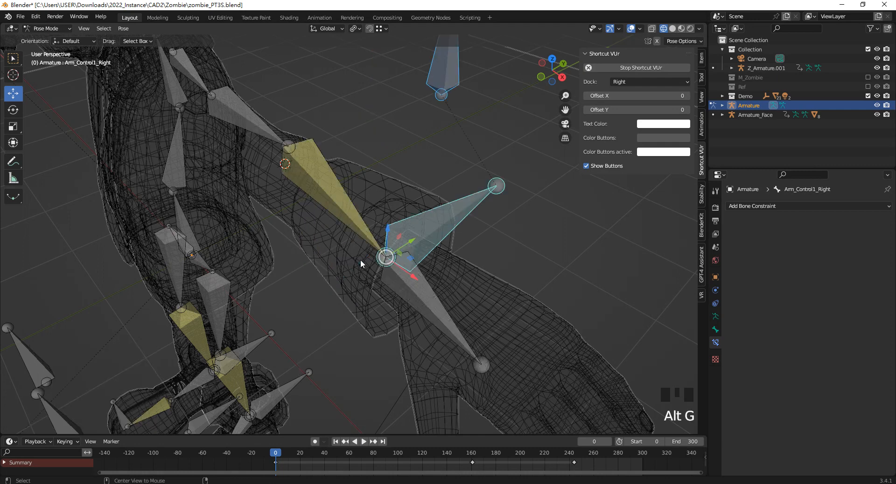
- Select the forearm bone Arm_B_Right and show its IK constraint settings in Pose Mode
{"action": "left_click", "coordinate": [56, 30]}
{"action": "left_click", "coordinate": [56, 46]}
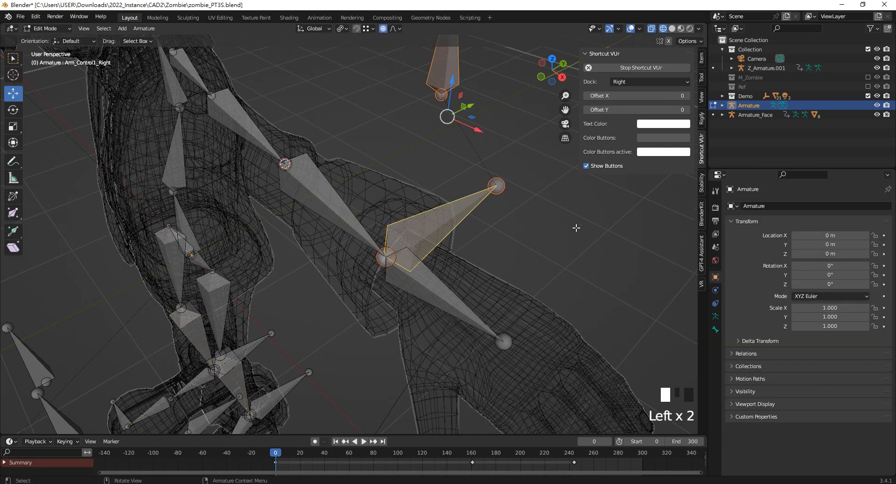
{"action": "left_click", "coordinate": [334, 216]}
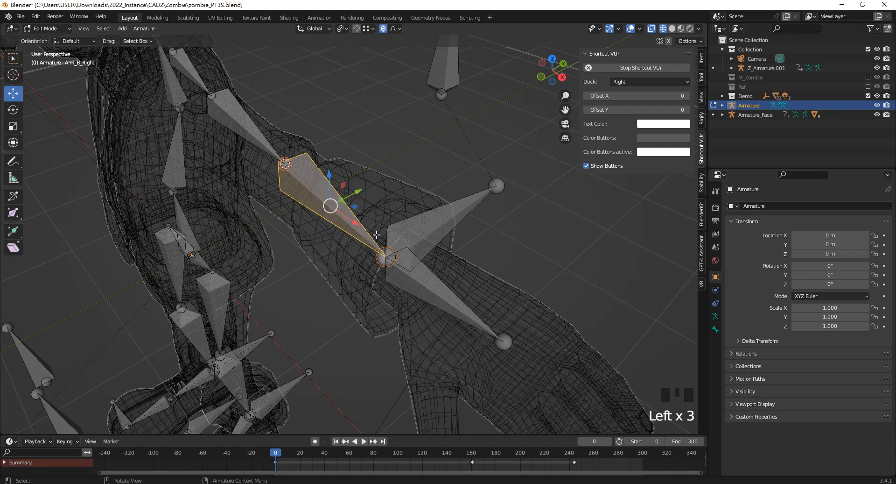
{"action": "left_click", "coordinate": [715, 329]}
{"action": "left_click", "coordinate": [56, 31]}
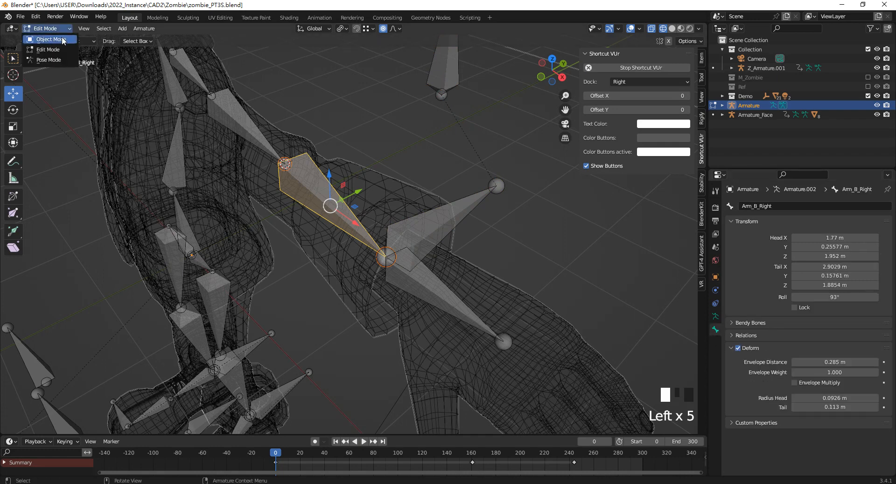
{"action": "left_click", "coordinate": [59, 59]}
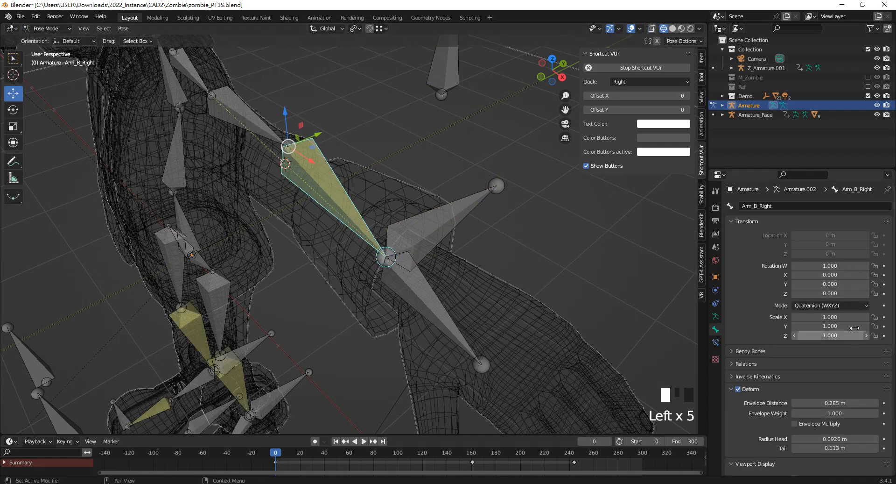
{"action": "left_click", "coordinate": [715, 342]}
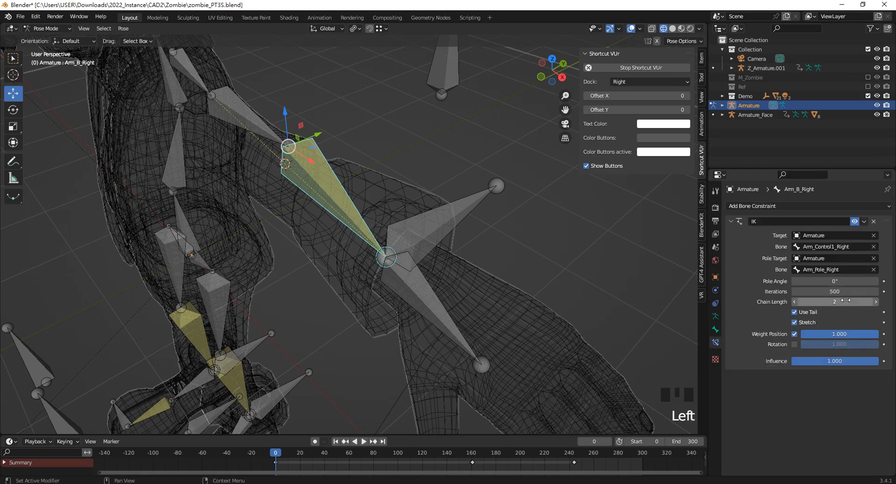
- Try a pole angle of 4.4° on the forearm's IK constraint from the top view, and undo it
{"action": "middle_click_drag", "start_coordinate": [408, 229], "coordinate": [410, 222]}
{"action": "key", "text": "KP_7"}
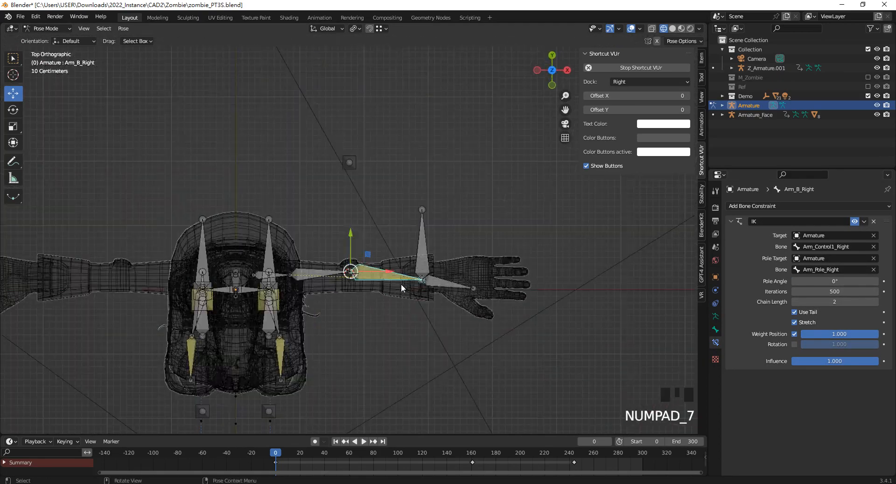
{"action": "scroll", "coordinate": [401, 284], "scroll_direction": "up", "scroll_amount": 7}
{"action": "middle_click_drag", "start_coordinate": [402, 286], "coordinate": [396, 221], "text": "shift"}
{"action": "left_click_drag", "start_coordinate": [804, 281], "coordinate": [824, 281]}
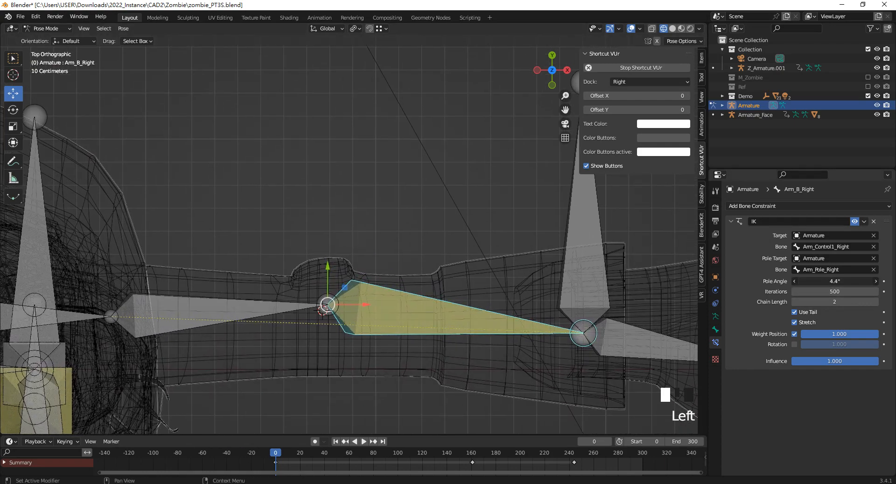
{"action": "key", "text": "ctrl+z"}
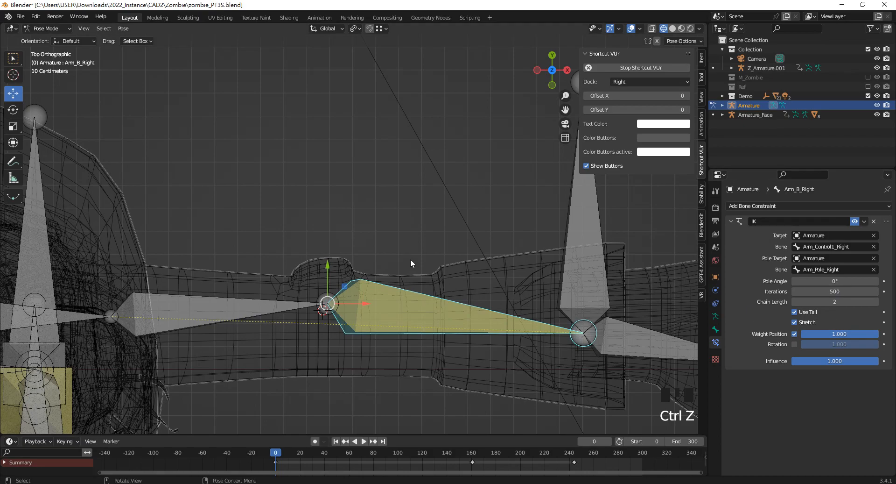
- Compare the right arm's rest position in Edit Mode with its IK-driven position in Pose Mode
{"action": "scroll", "coordinate": [410, 262], "scroll_direction": "down", "scroll_amount": 4}
{"action": "middle_click_drag", "start_coordinate": [447, 284], "coordinate": [398, 215]}
{"action": "scroll", "coordinate": [408, 174], "scroll_direction": "down", "scroll_amount": 2}
{"action": "scroll", "coordinate": [385, 219], "scroll_direction": "up", "scroll_amount": 2}
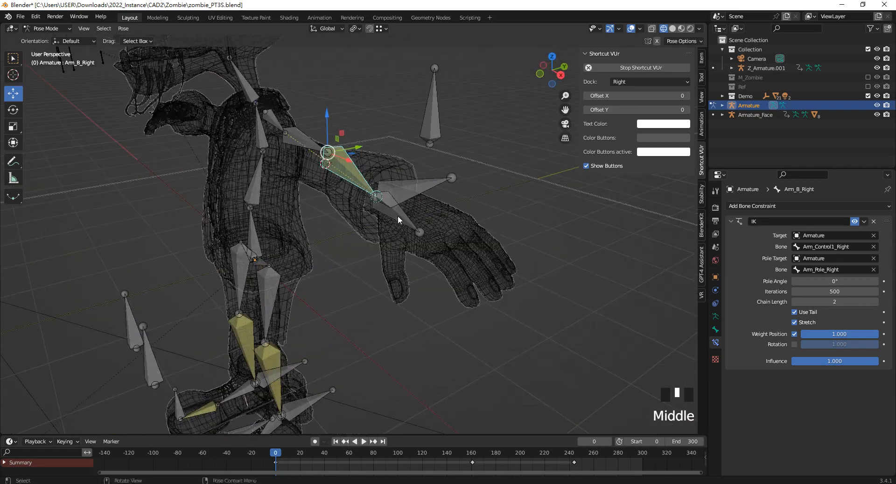
{"action": "left_click", "coordinate": [44, 29]}
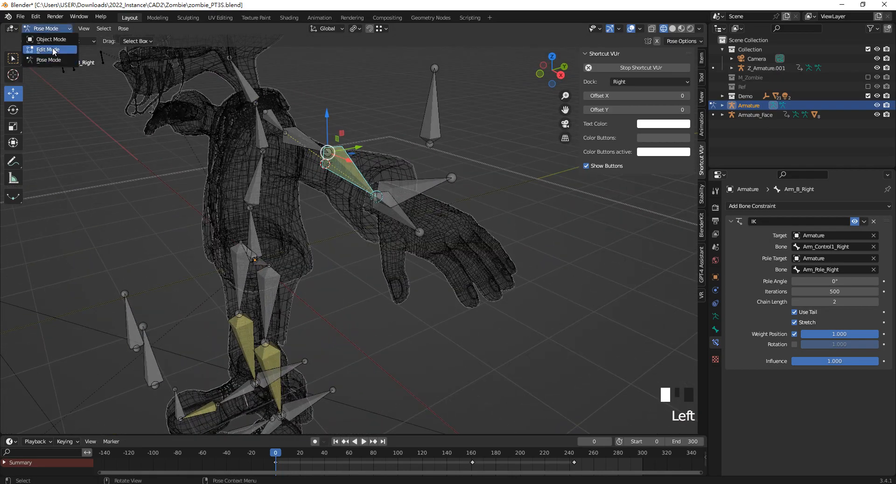
{"action": "left_click", "coordinate": [47, 48]}
{"action": "middle_click_drag", "start_coordinate": [126, 102], "coordinate": [322, 166]}
{"action": "left_click", "coordinate": [46, 29]}
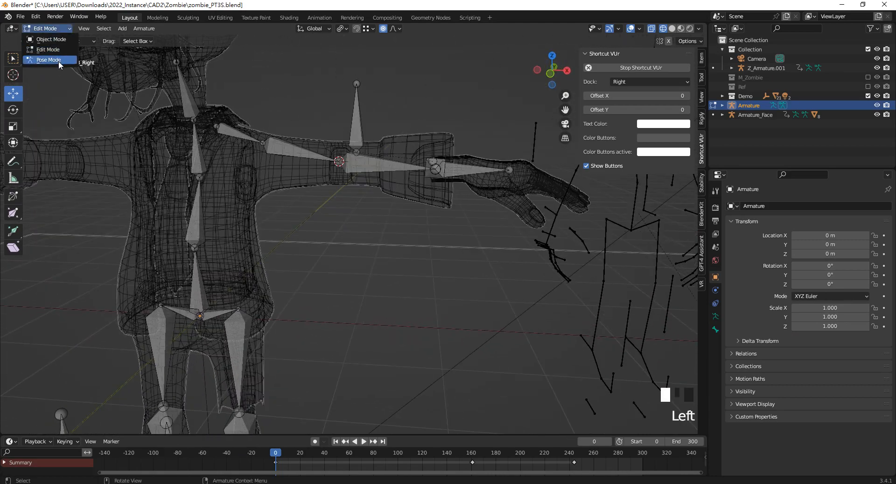
{"action": "left_click", "coordinate": [57, 59]}
- Try a pole angle of -90° on the forearm's IK constraint and view the arm from the top
{"action": "left_click_drag", "start_coordinate": [835, 281], "coordinate": [793, 281]}
{"action": "middle_click_drag", "start_coordinate": [511, 213], "coordinate": [565, 267]}
{"action": "key", "text": "KP_7"}
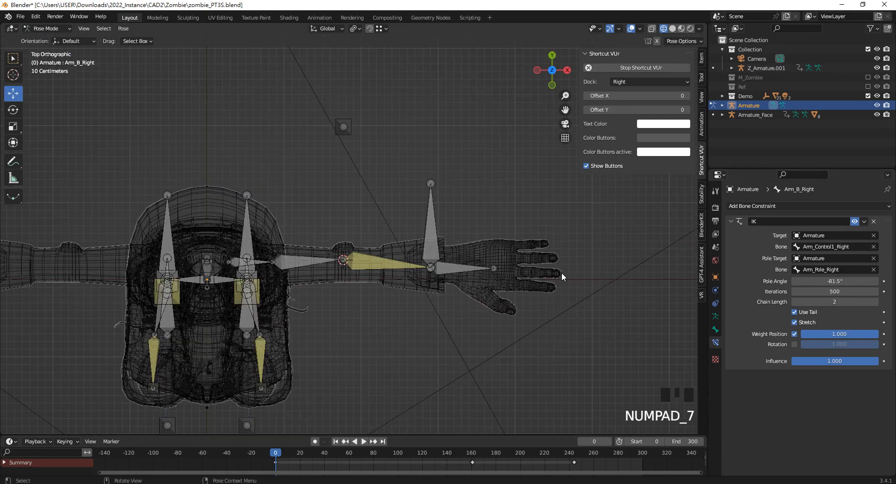
{"action": "scroll", "coordinate": [355, 293], "scroll_direction": "up", "scroll_amount": 2}
{"action": "left_click", "coordinate": [825, 281]}
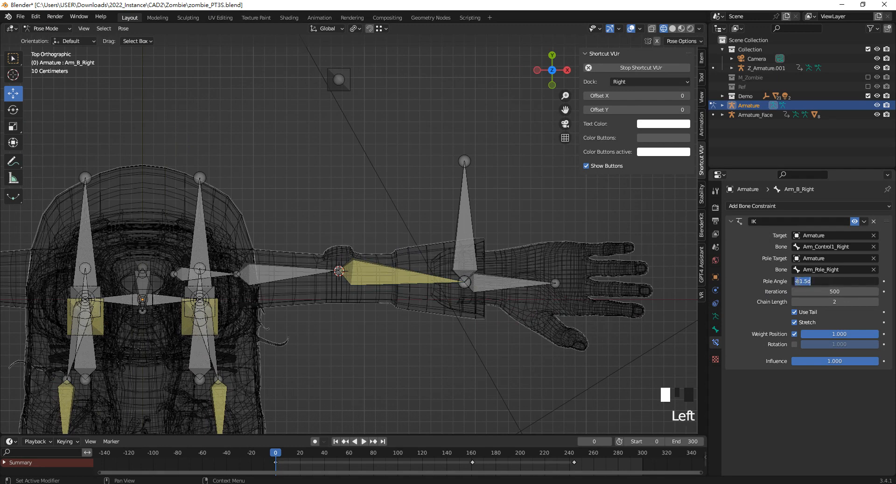
{"action": "key", "text": "Return"}
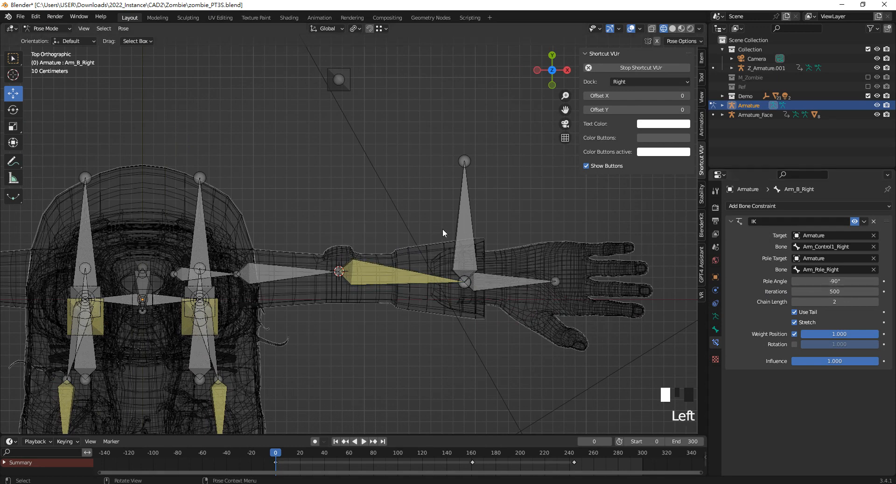
- Test the arm by selecting the hand bone and moving Arm_Control1_Right in several directions, and undo the moves
{"action": "left_click", "coordinate": [520, 284]}
{"action": "left_click", "coordinate": [480, 240]}
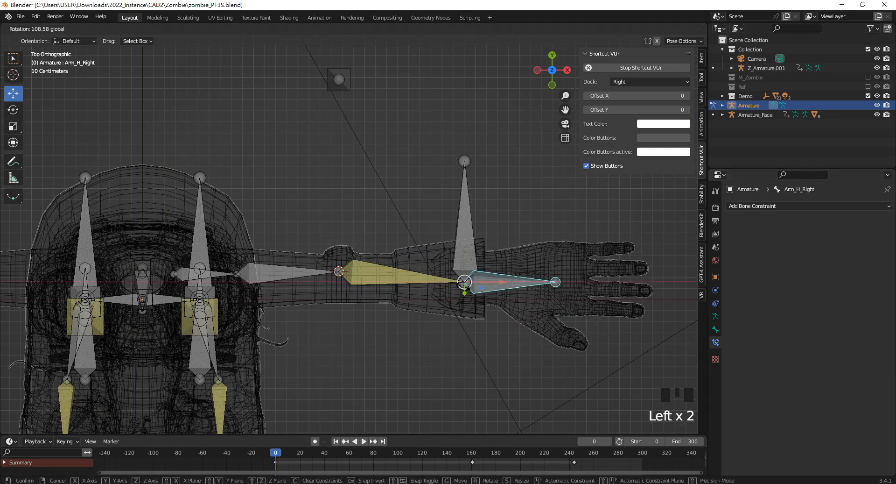
{"action": "left_click_drag", "start_coordinate": [495, 282], "coordinate": [432, 282]}
{"action": "middle_click_drag", "start_coordinate": [431, 282], "coordinate": [377, 132]}
{"action": "left_click_drag", "start_coordinate": [361, 102], "coordinate": [362, 274]}
{"action": "left_click_drag", "start_coordinate": [394, 309], "coordinate": [301, 296]}
{"action": "middle_click_drag", "start_coordinate": [301, 296], "coordinate": [385, 267]}
{"action": "key", "text": "ctrl+z"}
{"action": "key", "text": "ctrl+z"}
{"action": "key", "text": "ctrl+z"}
{"action": "key", "text": "ctrl+z"}
{"action": "middle_click_drag", "start_coordinate": [372, 234], "coordinate": [431, 248]}
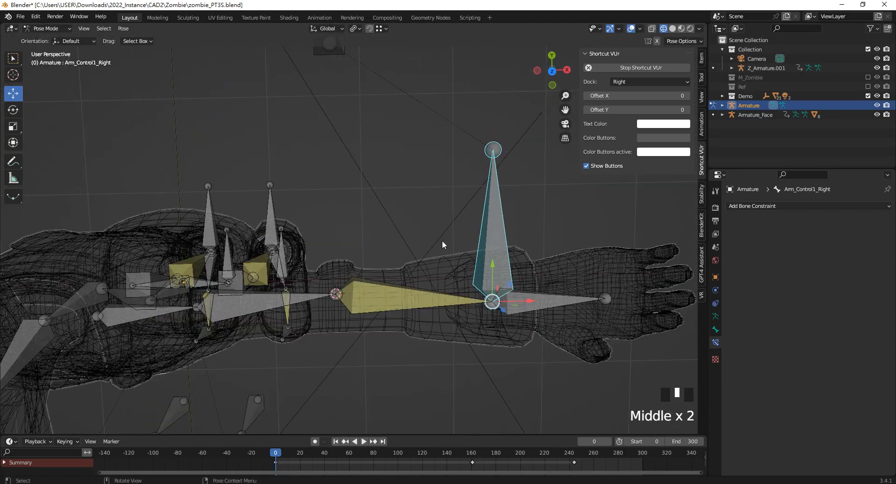
- Select the forearm bone Arm_B_Right in the top view and try an IK pole angle of 90°
{"action": "key", "text": "KP_1"}
{"action": "key", "text": "KP_7"}
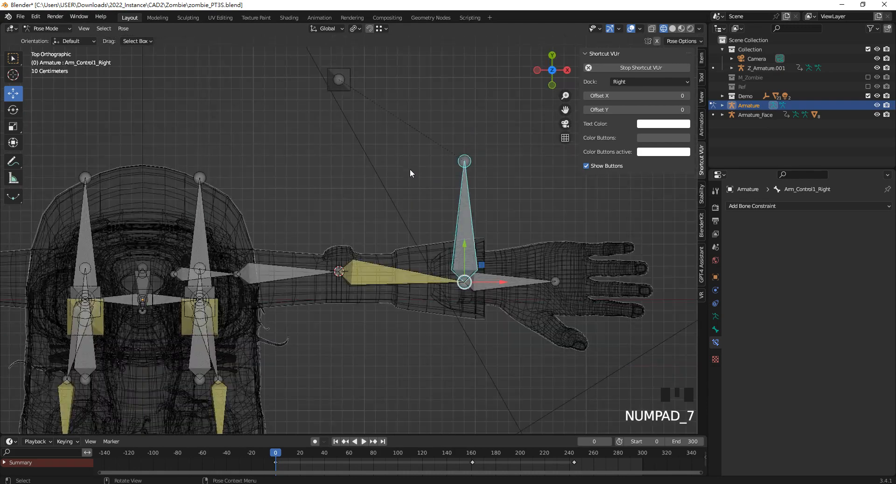
{"action": "left_click", "coordinate": [380, 270]}
{"action": "left_click", "coordinate": [830, 281]}
{"action": "key", "text": "Left"}
{"action": "key", "text": "Left"}
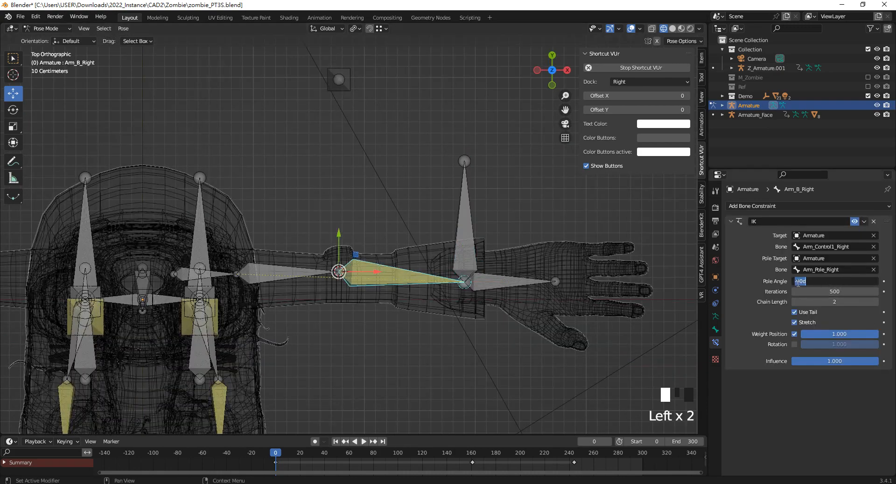
{"action": "key", "text": "BackSpace"}
{"action": "key", "text": "Return"}
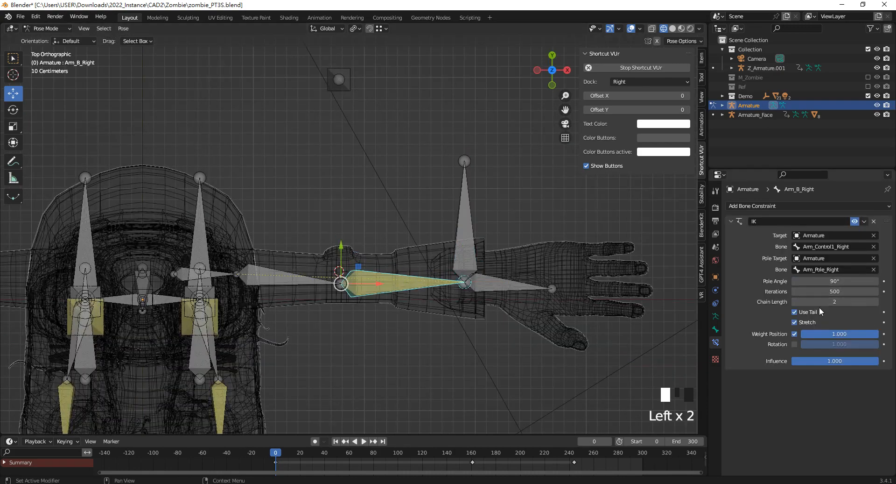
- Try pole angles of 180° and -180° on the forearm's IK constraint
{"action": "left_click", "coordinate": [841, 282]}
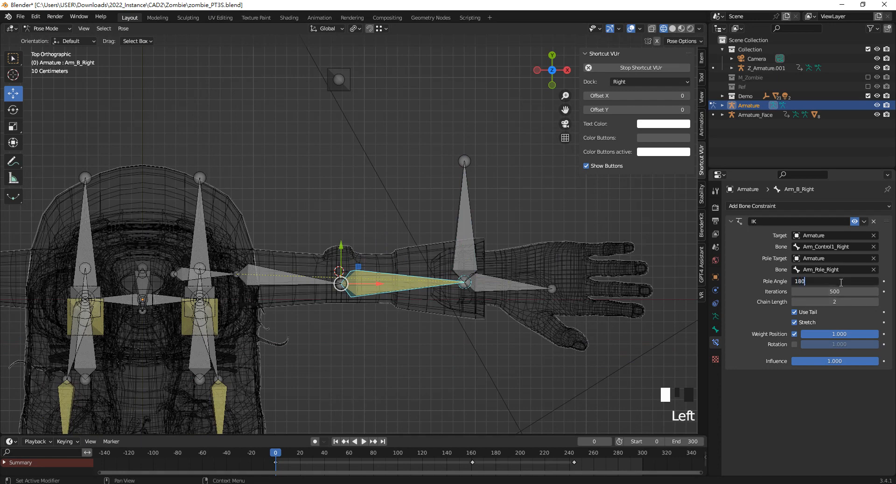
{"action": "type", "text": "180"}
{"action": "key", "text": "Return"}
{"action": "left_click", "coordinate": [844, 281]}
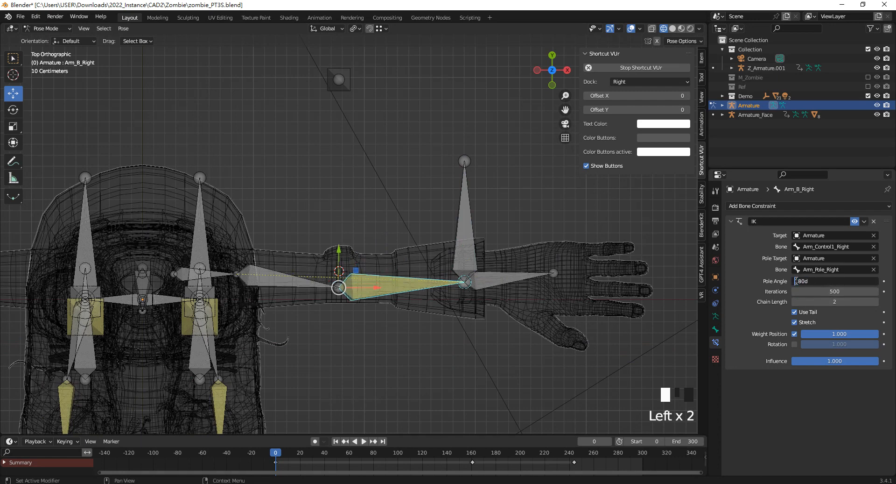
{"action": "type", "text": "-"}
{"action": "key", "text": "Return"}
- Set the pole angle of the forearm's IK constraint to 0°
{"action": "left_click", "coordinate": [837, 281]}
{"action": "type", "text": "0"}
{"action": "key", "text": "Return"}
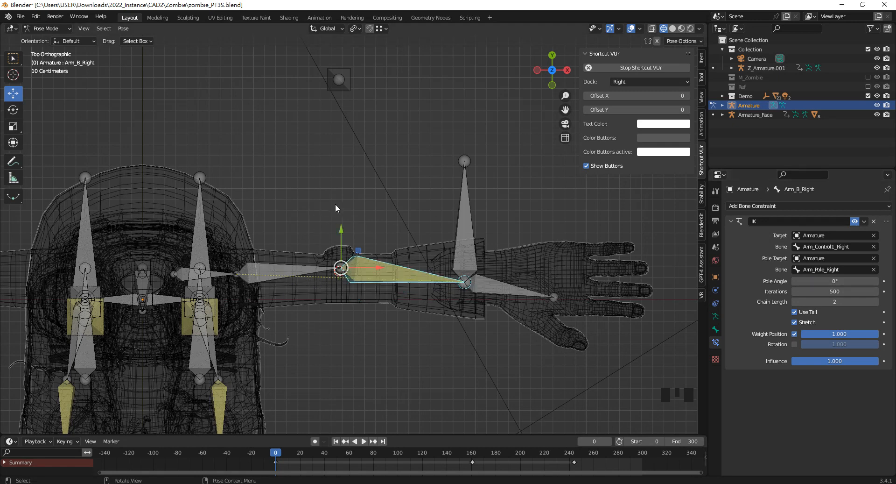
- Examine the arm, hand and finger bone layout of the thin reference skeletons next to the zombie character
{"action": "middle_click_drag", "start_coordinate": [455, 240], "coordinate": [341, 261]}
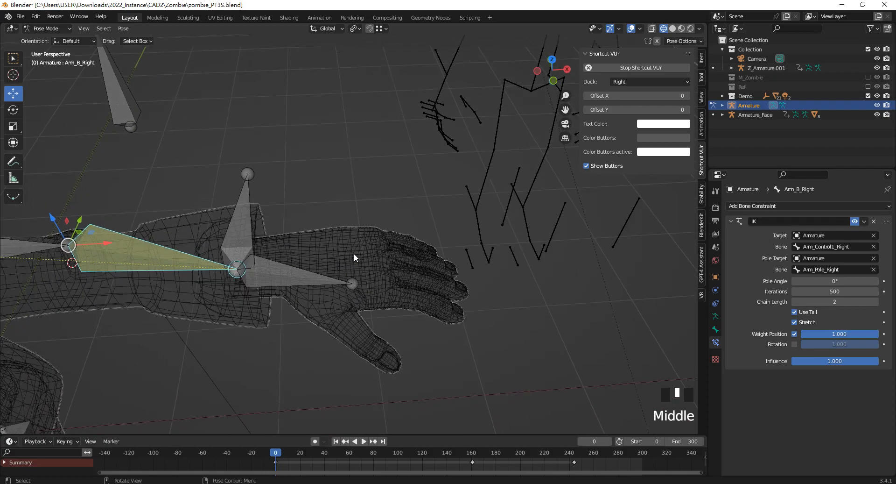
{"action": "scroll", "coordinate": [354, 253], "scroll_direction": "down", "scroll_amount": 4}
{"action": "middle_click_drag", "start_coordinate": [430, 203], "coordinate": [464, 313]}
{"action": "scroll", "coordinate": [329, 210], "scroll_direction": "up", "scroll_amount": 3}
{"action": "middle_click_drag", "start_coordinate": [330, 210], "coordinate": [441, 218]}
{"action": "scroll", "coordinate": [423, 217], "scroll_direction": "up", "scroll_amount": 3}
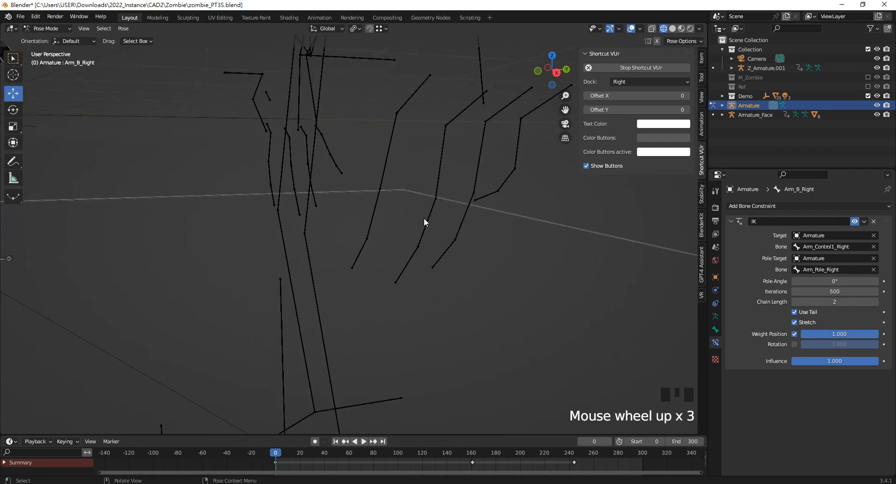
{"action": "middle_click_drag", "start_coordinate": [393, 152], "coordinate": [419, 154]}
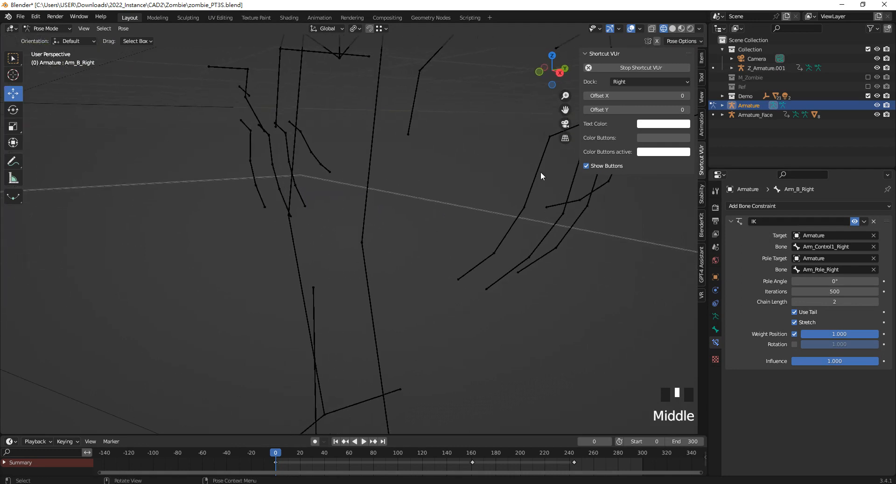
{"action": "middle_click_drag", "start_coordinate": [460, 274], "coordinate": [441, 229], "text": "shift"}
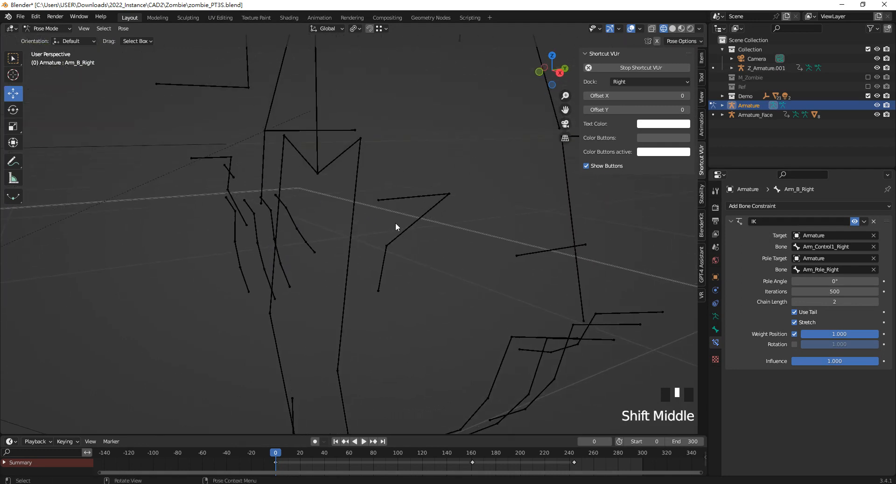
{"action": "scroll", "coordinate": [410, 235], "scroll_direction": "down", "scroll_amount": 3}
{"action": "middle_click_drag", "start_coordinate": [430, 246], "coordinate": [425, 223]}
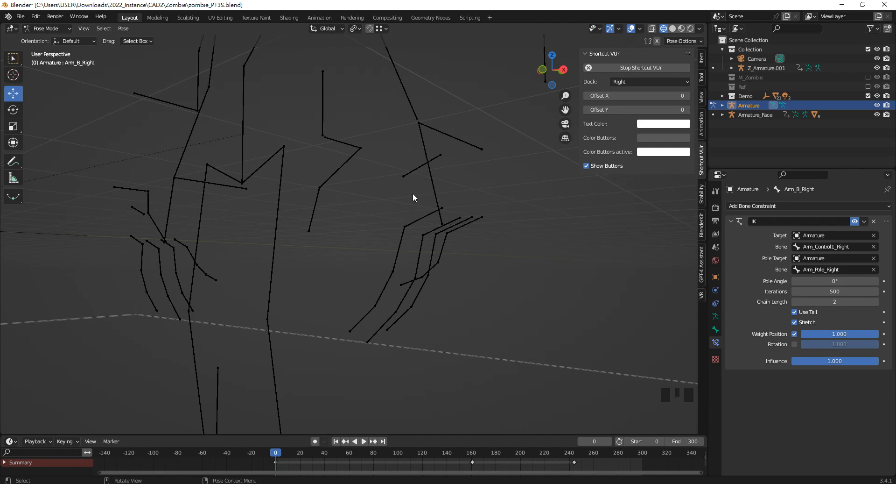
{"action": "middle_click_drag", "start_coordinate": [427, 181], "coordinate": [455, 226]}
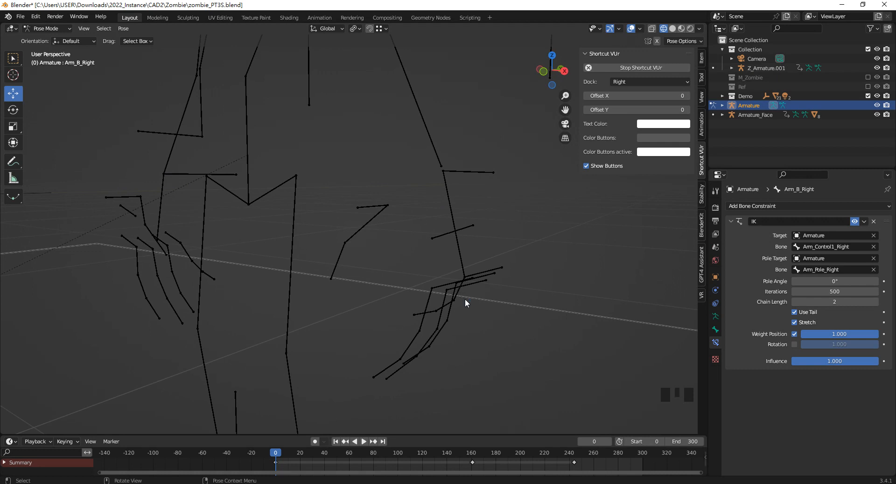
{"action": "scroll", "coordinate": [451, 294], "scroll_direction": "down", "scroll_amount": 5}
{"action": "mouse_move", "coordinate": [413, 273]}
{"action": "middle_mouse_down", "text": "shift"}
{"action": "mouse_move", "coordinate": [481, 320]}
{"action": "mouse_move", "coordinate": [401, 279]}
{"action": "middle_mouse_up", "text": "shift"}
{"action": "scroll", "coordinate": [466, 295], "scroll_direction": "up", "scroll_amount": 1}
{"action": "middle_click_drag", "start_coordinate": [466, 295], "coordinate": [322, 233]}
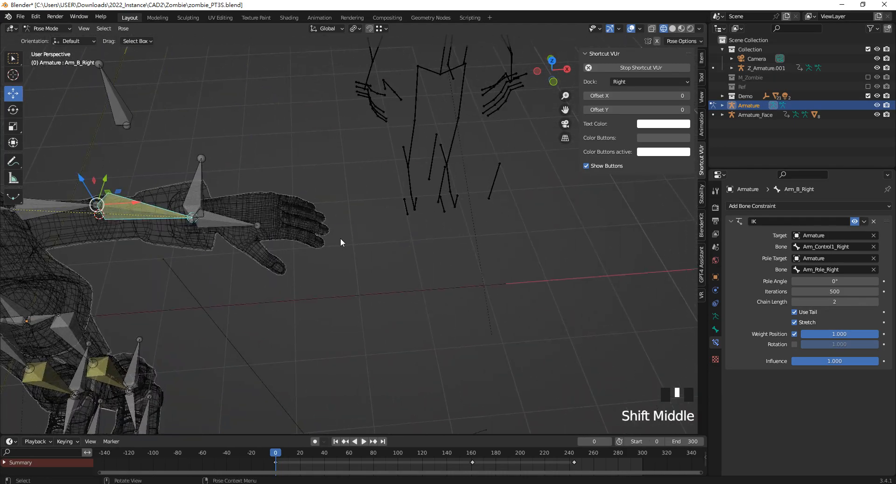
{"action": "scroll", "coordinate": [282, 241], "scroll_direction": "up", "scroll_amount": 5}
{"action": "scroll", "coordinate": [289, 244], "scroll_direction": "down", "scroll_amount": 3}
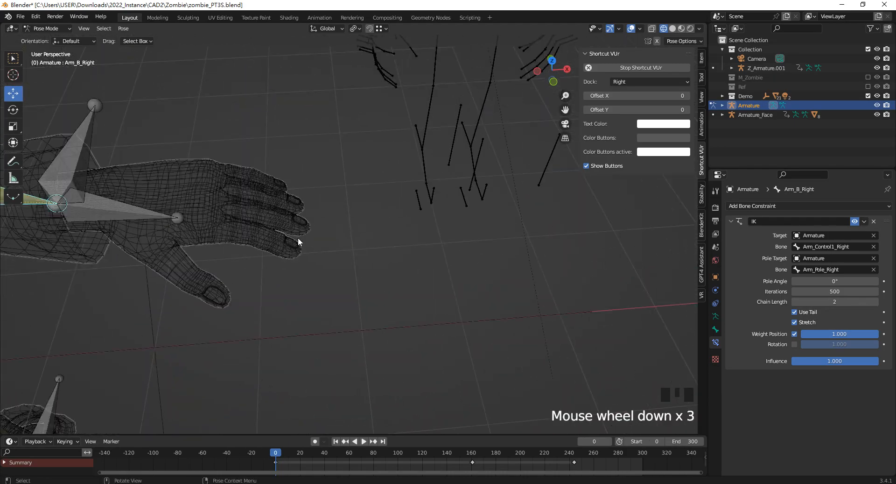
- Switch the armature to Edit Mode, select the hand bone Arm_H_Right and show its bone properties
{"action": "left_click", "coordinate": [46, 31]}
{"action": "left_click", "coordinate": [54, 59]}
{"action": "left_click", "coordinate": [54, 20]}
{"action": "left_click", "coordinate": [54, 28]}
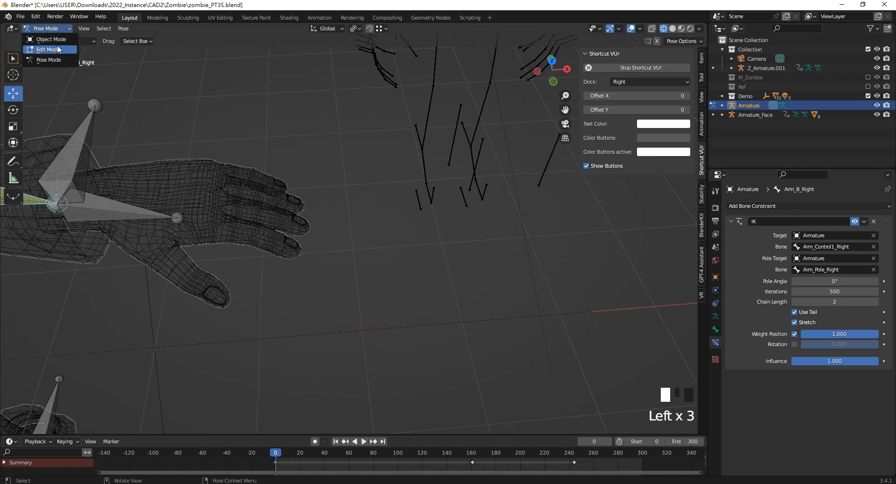
{"action": "left_click", "coordinate": [49, 49]}
{"action": "middle_click_drag", "start_coordinate": [224, 140], "coordinate": [334, 182], "text": "shift"}
{"action": "left_click", "coordinate": [335, 182]}
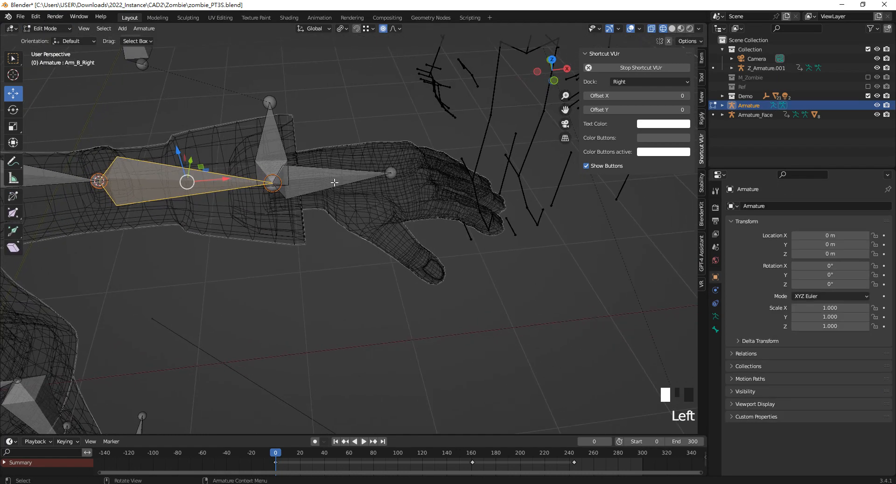
{"action": "left_click", "coordinate": [715, 329]}
- Snap the 3D cursor to the tip of Arm_H_Right in the front view and add a new bone there
{"action": "middle_click_drag", "start_coordinate": [396, 185], "coordinate": [331, 176]}
{"action": "key", "text": "KP_1"}
{"action": "scroll", "coordinate": [364, 166], "scroll_direction": "up", "scroll_amount": 4}
{"action": "left_click", "coordinate": [331, 176]}
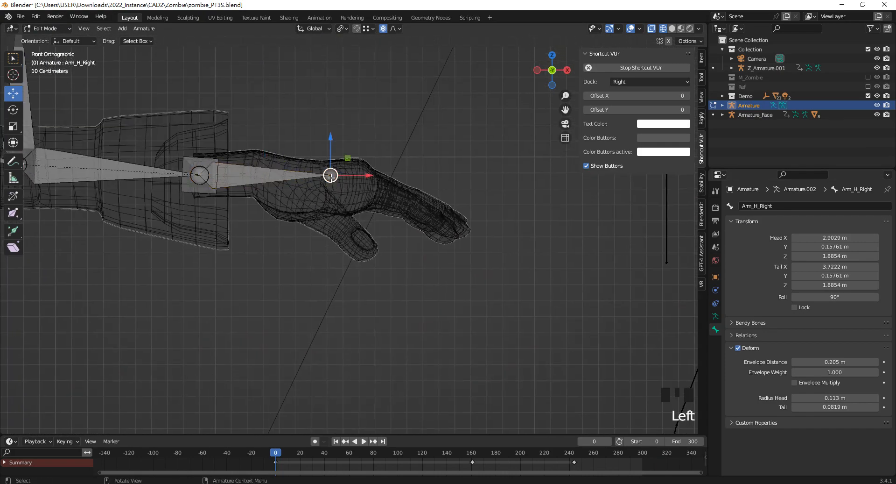
{"action": "key", "text": "shift+s"}
{"action": "left_click", "coordinate": [325, 234]}
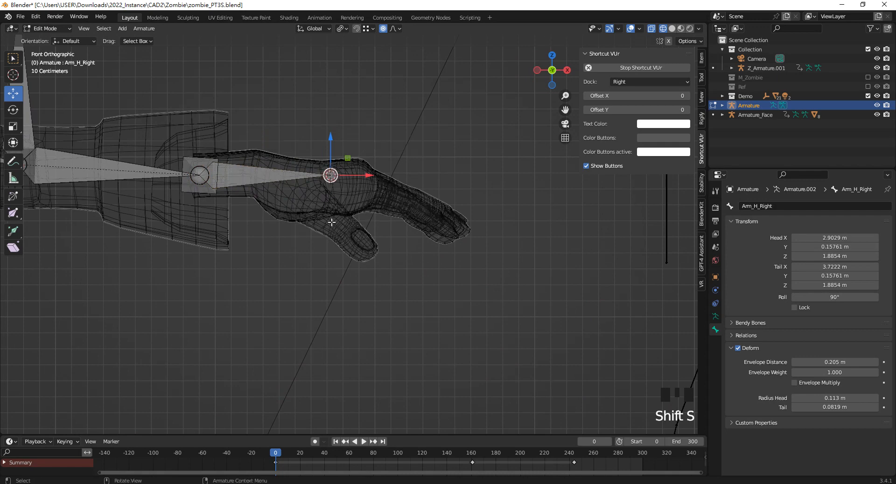
{"action": "key", "text": "shift+a"}
{"action": "left_click", "coordinate": [348, 152]}
{"action": "middle_click_drag", "start_coordinate": [337, 130], "coordinate": [352, 246], "text": "shift"}
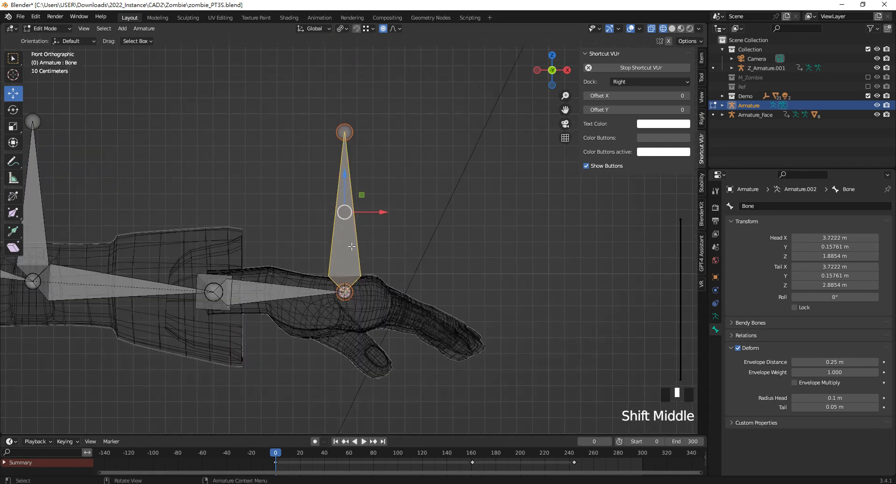
- Reposition the new bone's ends in the front view so it lies about 0.29 m long at the base of the fingers
{"action": "left_click", "coordinate": [345, 132]}
{"action": "left_click_drag", "start_coordinate": [381, 132], "coordinate": [431, 304]}
{"action": "scroll", "coordinate": [370, 310], "scroll_direction": "up", "scroll_amount": 2}
{"action": "left_click", "coordinate": [345, 304]}
{"action": "middle_click_drag", "start_coordinate": [432, 304], "coordinate": [406, 269], "text": "shift"}
{"action": "left_click_drag", "start_coordinate": [367, 223], "coordinate": [368, 246]}
{"action": "middle_click_drag", "start_coordinate": [420, 287], "coordinate": [392, 313]}
- Move the new bone about -0.22 m along Y in the top view to place it in the index finger
{"action": "key", "text": "KP_7"}
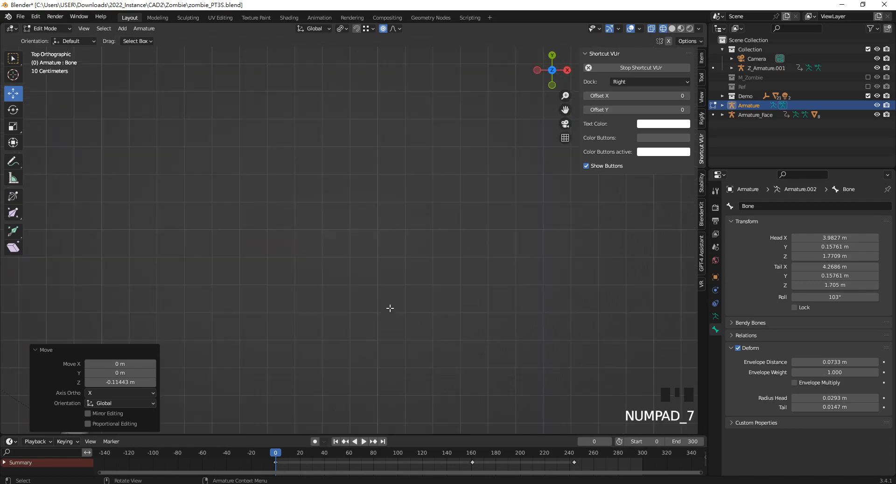
{"action": "scroll", "coordinate": [375, 287], "scroll_direction": "down", "scroll_amount": 1}
{"action": "scroll", "coordinate": [354, 313], "scroll_direction": "up", "scroll_amount": 6}
{"action": "middle_click_drag", "start_coordinate": [316, 326], "coordinate": [307, 221], "text": "shift"}
{"action": "left_click", "coordinate": [307, 221]}
{"action": "left_click_drag", "start_coordinate": [306, 195], "coordinate": [306, 262]}
{"action": "mouse_move", "coordinate": [305, 261]}
{"action": "middle_mouse_down"}
{"action": "mouse_move", "coordinate": [370, 258]}
{"action": "mouse_move", "coordinate": [366, 190]}
{"action": "mouse_move", "coordinate": [322, 259]}
{"action": "middle_mouse_up"}
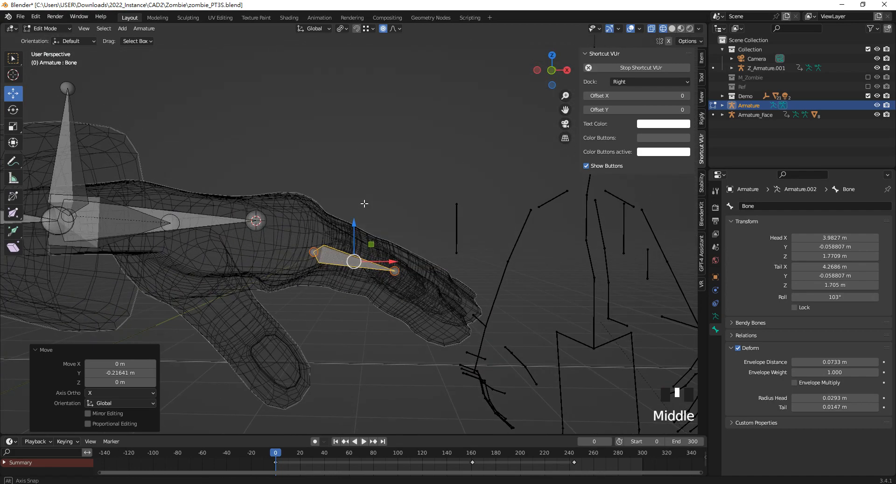
- Raise the index finger bone's head to about 1.81 m in Z and shift its tail about -0.05 m along X
{"action": "left_click", "coordinate": [307, 254]}
{"action": "left_click_drag", "start_coordinate": [307, 253], "coordinate": [307, 243]}
{"action": "left_click", "coordinate": [395, 271]}
{"action": "left_click_drag", "start_coordinate": [402, 271], "coordinate": [387, 272]}
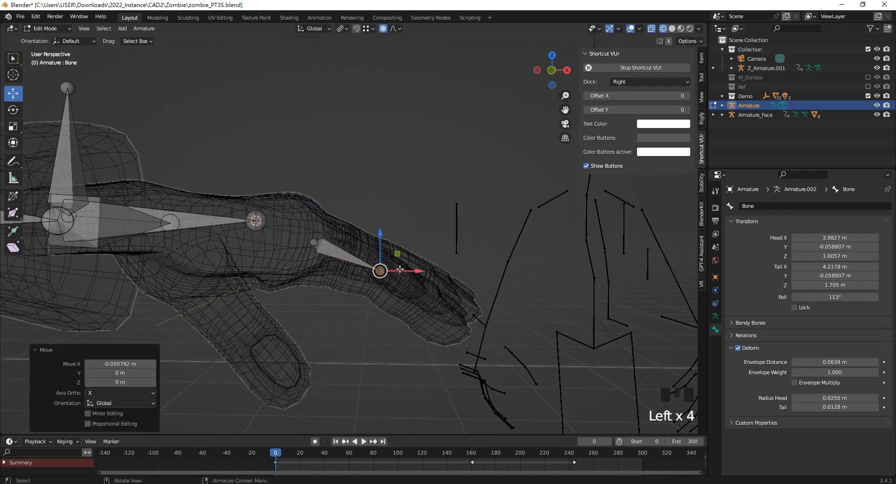
- Extrude a second bone from the index finger bone's tail in the front view and lower its tip about 0.11 m along the finger
{"action": "key", "text": "KP_1"}
{"action": "scroll", "coordinate": [399, 275], "scroll_direction": "up", "scroll_amount": 2}
{"action": "middle_click_drag", "start_coordinate": [408, 303], "coordinate": [387, 277], "text": "shift"}
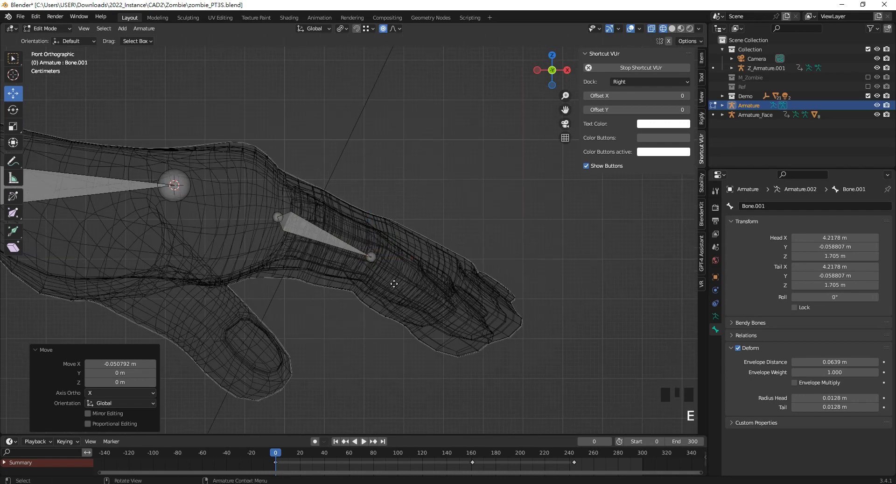
{"action": "key", "text": "e"}
{"action": "left_click", "coordinate": [458, 295]}
{"action": "left_click_drag", "start_coordinate": [435, 230], "coordinate": [436, 272]}
- Extrude a third index finger bone from the second one and position its tail near the fingertip
{"action": "key", "text": "e"}
{"action": "key", "text": "x"}
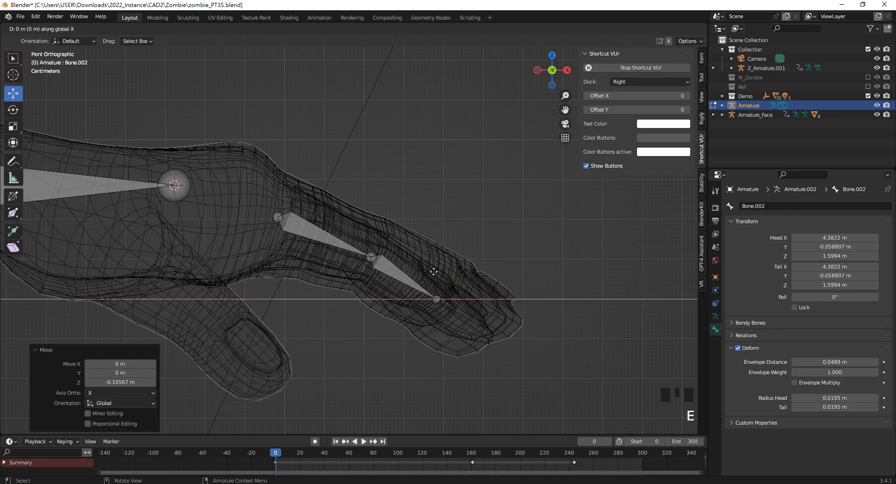
{"action": "left_click", "coordinate": [520, 349]}
{"action": "left_click_drag", "start_coordinate": [520, 349], "coordinate": [493, 349]}
- Select the joint between the second and third index finger bones and show the hand from the top
{"action": "left_click", "coordinate": [436, 297]}
{"action": "middle_click_drag", "start_coordinate": [436, 298], "coordinate": [377, 326]}
{"action": "middle_click_drag", "start_coordinate": [377, 325], "coordinate": [359, 291], "text": "shift"}
{"action": "key", "text": "KP_7"}
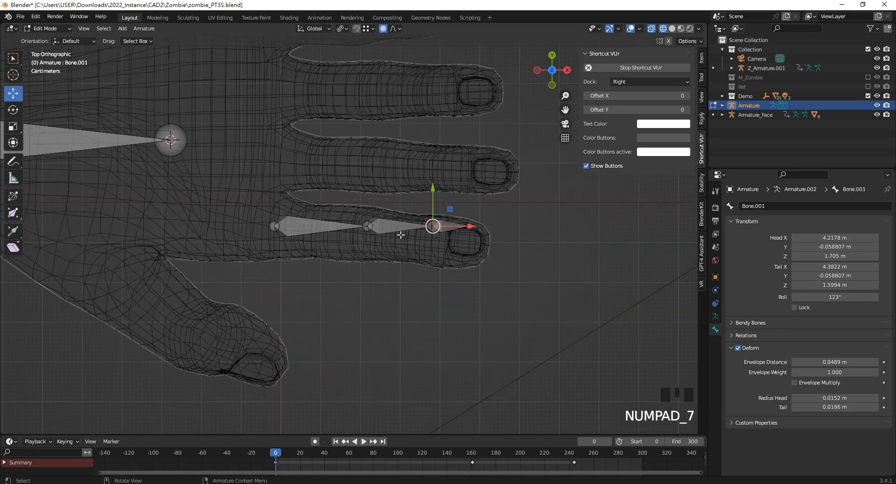
{"action": "scroll", "coordinate": [514, 229], "scroll_direction": "up", "scroll_amount": 5}
{"action": "left_click", "coordinate": [515, 231]}
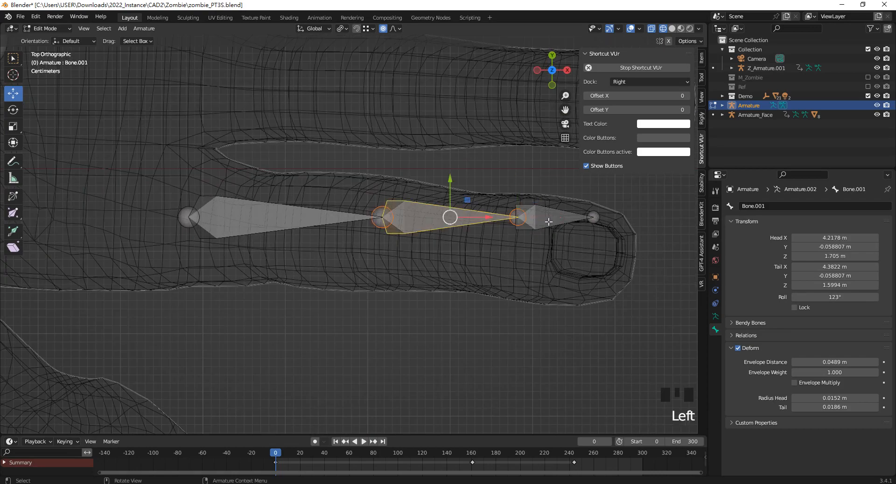
{"action": "middle_click_drag", "start_coordinate": [342, 201], "coordinate": [313, 331], "text": "shift"}
{"action": "left_click", "coordinate": [348, 319]}
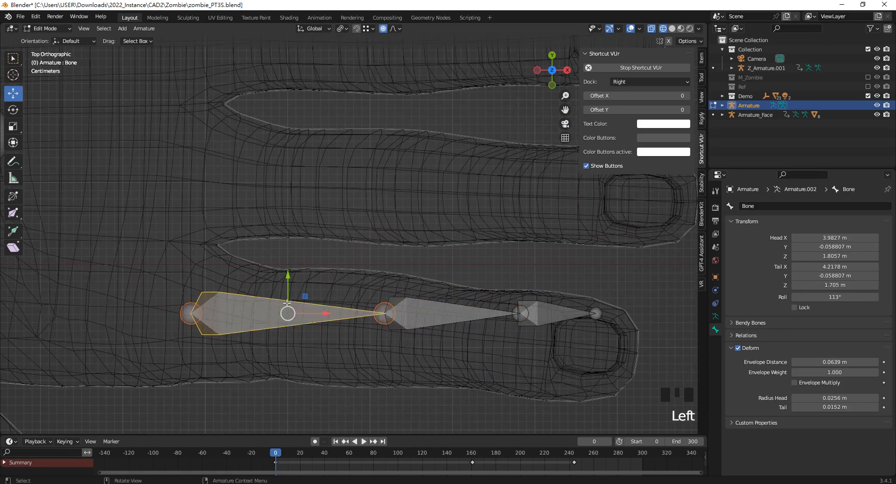
{"action": "left_click_drag", "start_coordinate": [538, 341], "coordinate": [285, 273]}
{"action": "middle_click_drag", "start_coordinate": [343, 289], "coordinate": [364, 353], "text": "shift"}
{"action": "left_click", "coordinate": [316, 318], "text": "shift"}
{"action": "scroll", "coordinate": [364, 321], "scroll_direction": "down", "scroll_amount": 1}
{"action": "key", "text": "shift+d"}
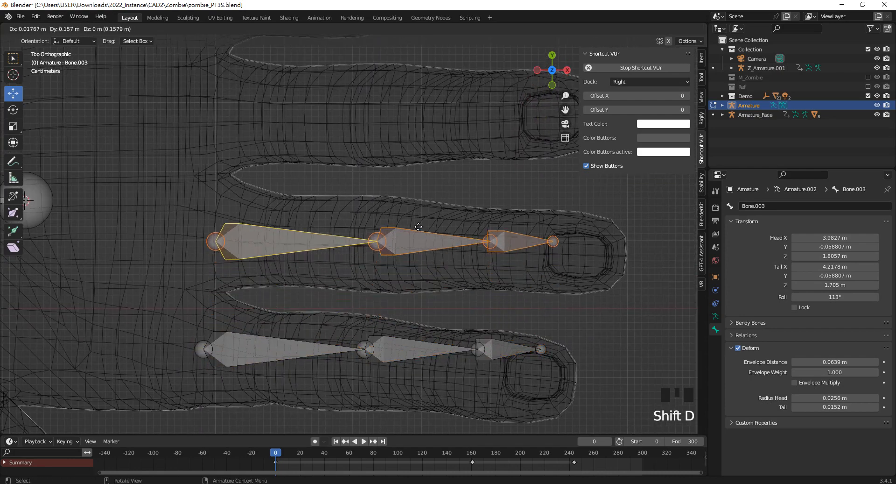
{"action": "right_click", "coordinate": [407, 290]}
{"action": "left_click_drag", "start_coordinate": [398, 320], "coordinate": [401, 216]}
{"action": "key", "text": "Delete"}
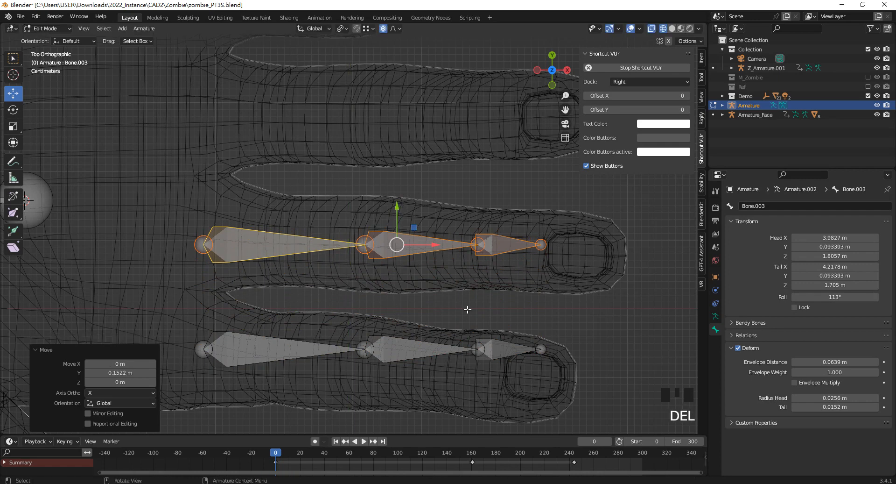
{"action": "key", "text": "ctrl+z"}
{"action": "key", "text": "ctrl+z"}
{"action": "key", "text": "ctrl+z"}
- Rename the index finger's base bone to Finger1_01_Right and copy that name
{"action": "left_click", "coordinate": [271, 349]}
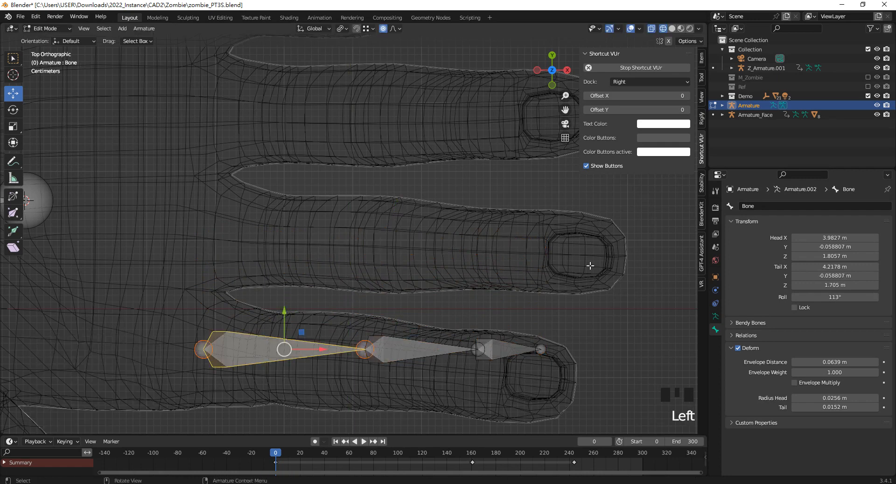
{"action": "left_click", "coordinate": [716, 329]}
{"action": "left_click", "coordinate": [758, 206]}
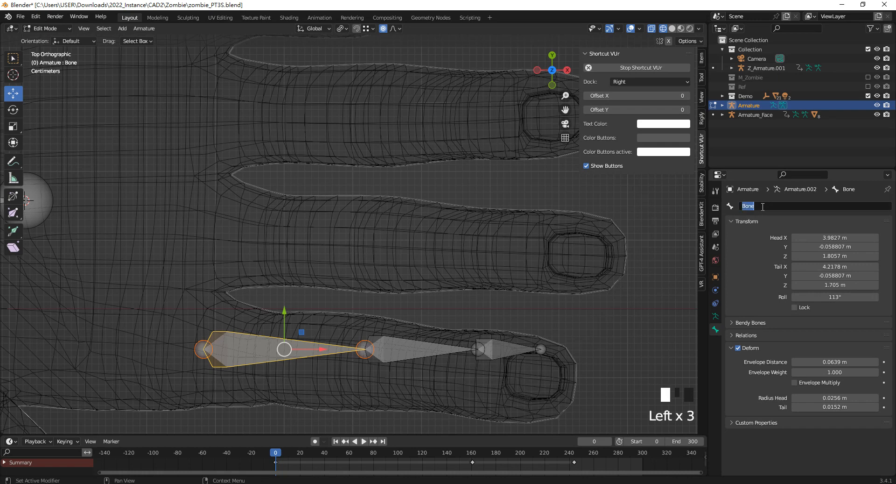
{"action": "left_click", "coordinate": [743, 207]}
{"action": "type", "text": "Hinger"}
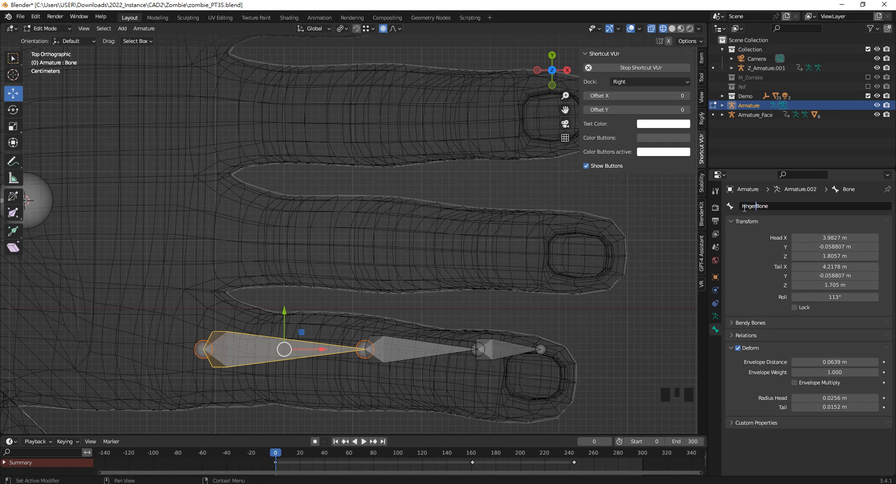
{"action": "type", "text": "1_Right"}
{"action": "type", "text": "02"}
{"action": "key", "text": "BackSpace"}
{"action": "type", "text": "1_"}
{"action": "key", "text": "ctrl+a"}
{"action": "key", "text": "ctrl+c"}
- Rename the index finger's middle bone to Finger1_02_Right, reusing the copied name
{"action": "left_click", "coordinate": [416, 354]}
{"action": "left_click", "coordinate": [413, 352]}
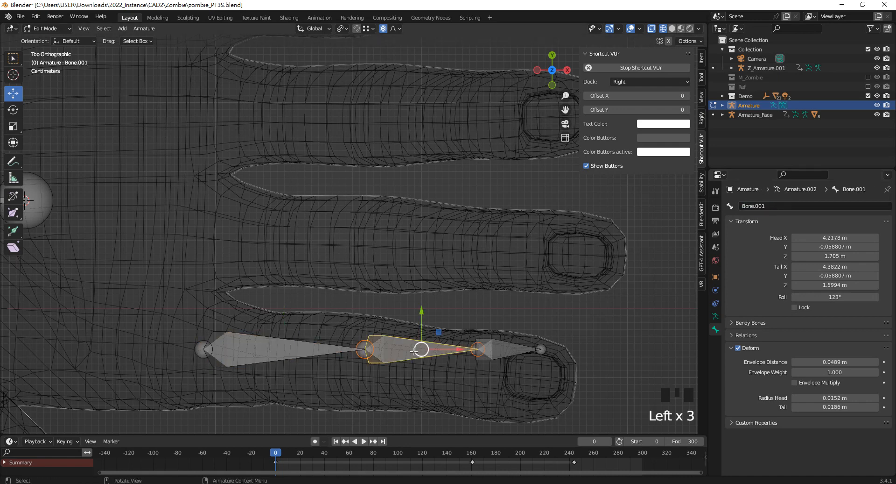
{"action": "left_click", "coordinate": [766, 206]}
{"action": "key", "text": "ctrl+v"}
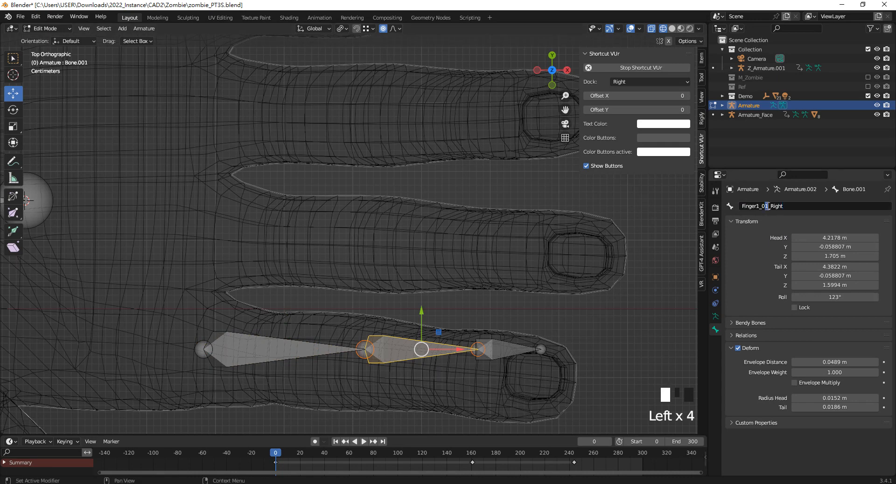
{"action": "key", "text": "Return"}
- Rename the index finger's tip bone to Finger1_03_Right, reusing the copied name
{"action": "left_click", "coordinate": [511, 349]}
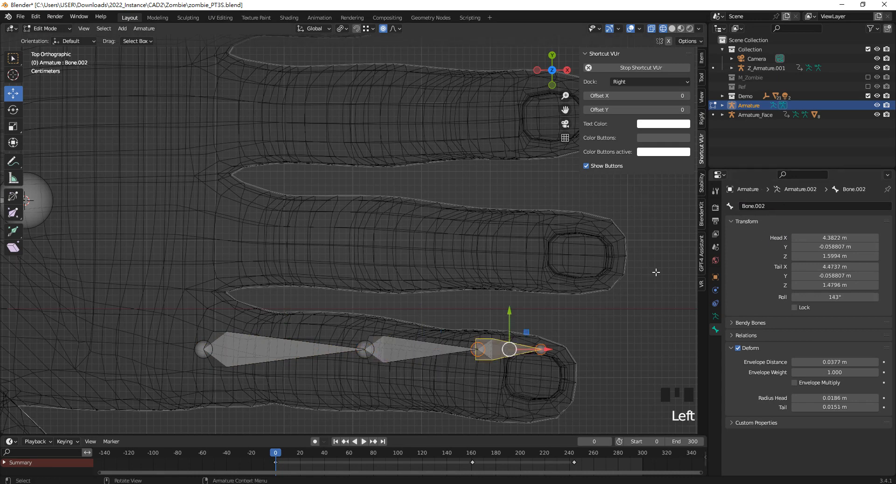
{"action": "left_click", "coordinate": [777, 205]}
{"action": "key", "text": "ctrl+v"}
{"action": "left_click", "coordinate": [767, 206]}
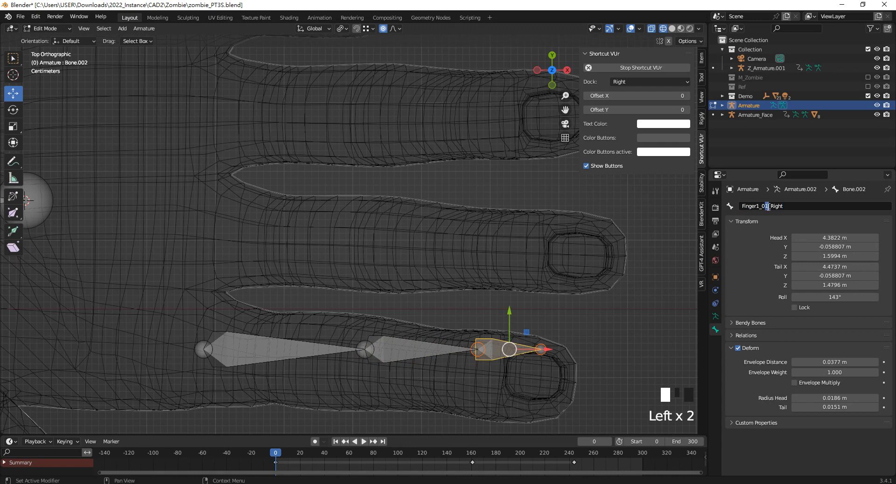
{"action": "type", "text": "3"}
{"action": "key", "text": "Return"}
- Duplicate the index finger's three bones and move the copy about 0.149 m along Y onto the middle finger
{"action": "left_click", "coordinate": [279, 350]}
{"action": "left_click", "coordinate": [401, 350], "text": "shift"}
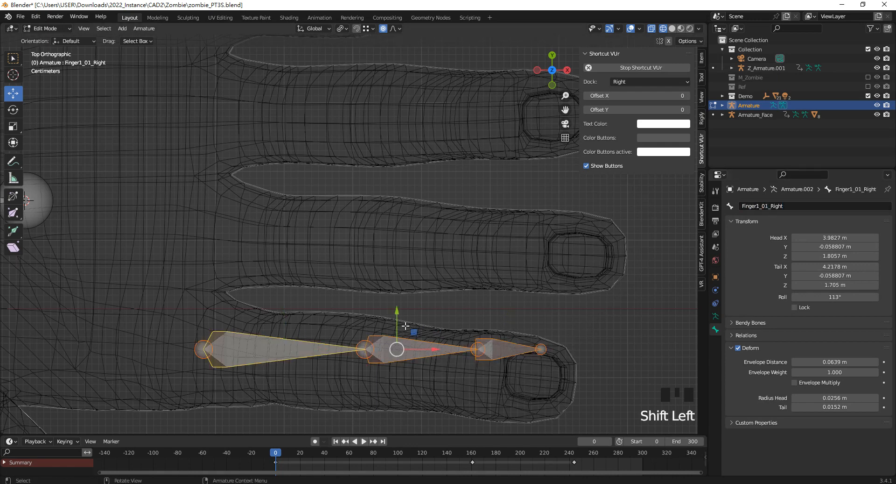
{"action": "key", "text": "shift+d"}
{"action": "right_click", "coordinate": [422, 275]}
{"action": "left_click_drag", "start_coordinate": [397, 313], "coordinate": [410, 208]}
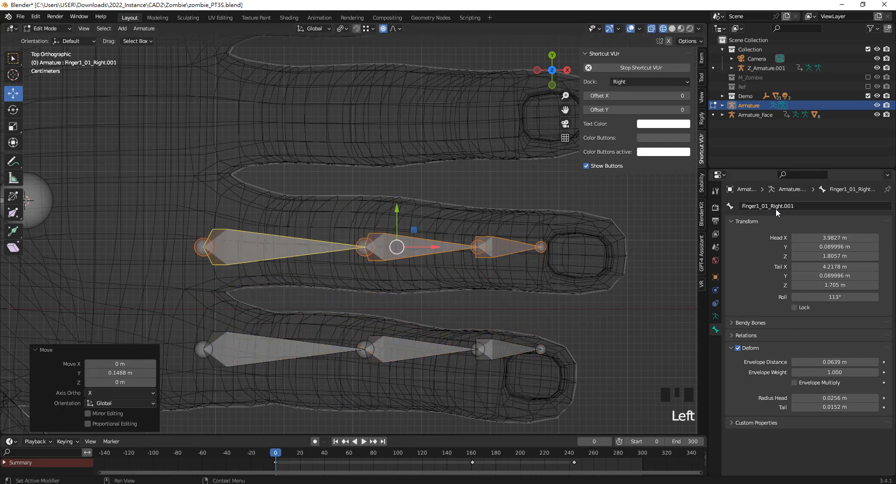
- Duplicate the middle finger's three bones and move the copy along Y onto the ring finger
{"action": "scroll", "coordinate": [487, 235], "scroll_direction": "down", "scroll_amount": 3}
{"action": "middle_click_drag", "start_coordinate": [415, 206], "coordinate": [376, 278], "text": "shift"}
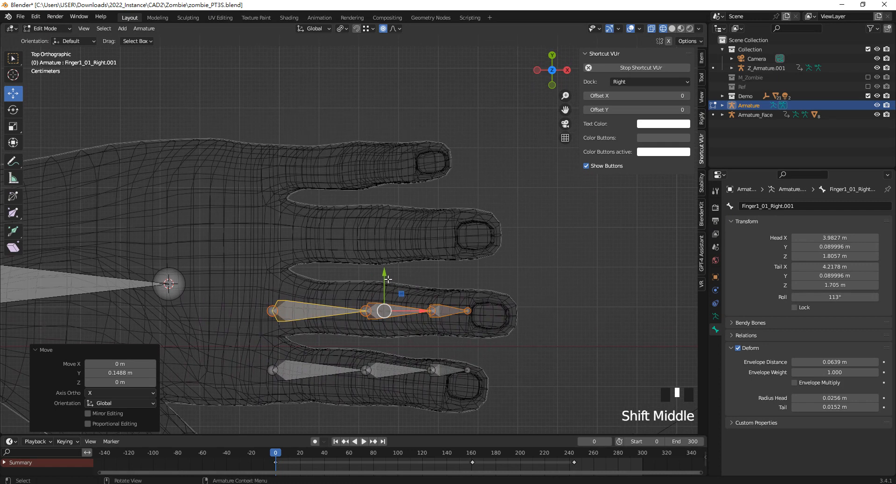
{"action": "key", "text": "shift+d"}
{"action": "right_click", "coordinate": [389, 260]}
{"action": "left_click_drag", "start_coordinate": [385, 276], "coordinate": [396, 198]}
- Duplicate the ring finger's three bones and move the copy about 0.173 m along Y onto the little finger
{"action": "middle_click_drag", "start_coordinate": [397, 199], "coordinate": [399, 244], "text": "shift"}
{"action": "key", "text": "shift+d"}
{"action": "right_click", "coordinate": [397, 236]}
{"action": "left_click_drag", "start_coordinate": [386, 243], "coordinate": [384, 172]}
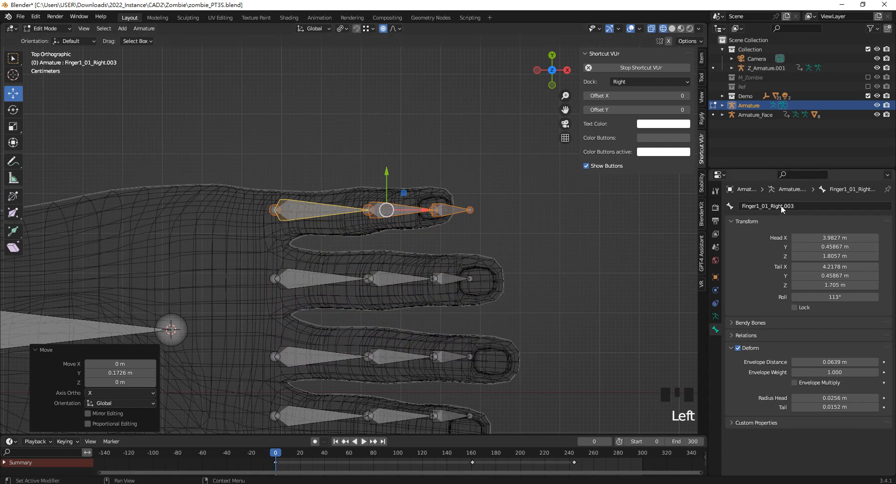
- Rename the little finger's base bone to Finger4_01_Right
{"action": "double_click", "coordinate": [807, 206]}
{"action": "key", "text": "BackSpace"}
{"action": "key", "text": "BackSpace"}
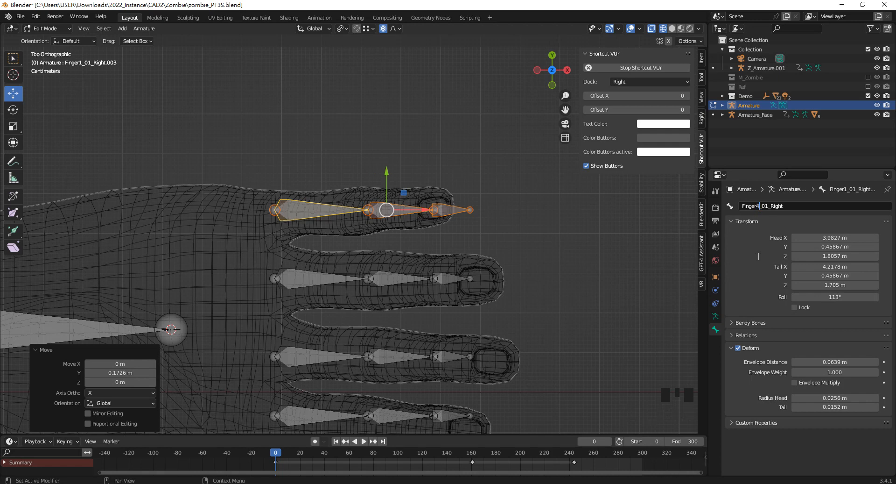
{"action": "left_click", "coordinate": [331, 213]}
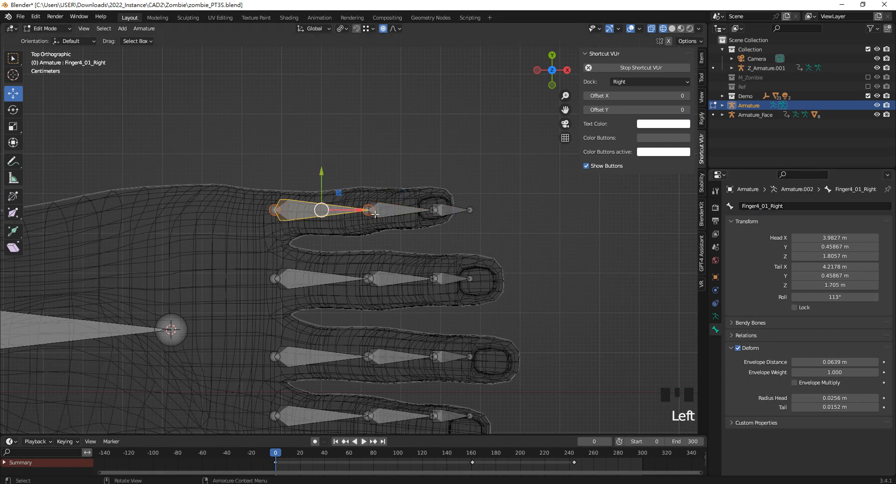
- Rename the little finger's middle bone to Finger4_02_Right, removing the numeric suffix
{"action": "left_click", "coordinate": [400, 210]}
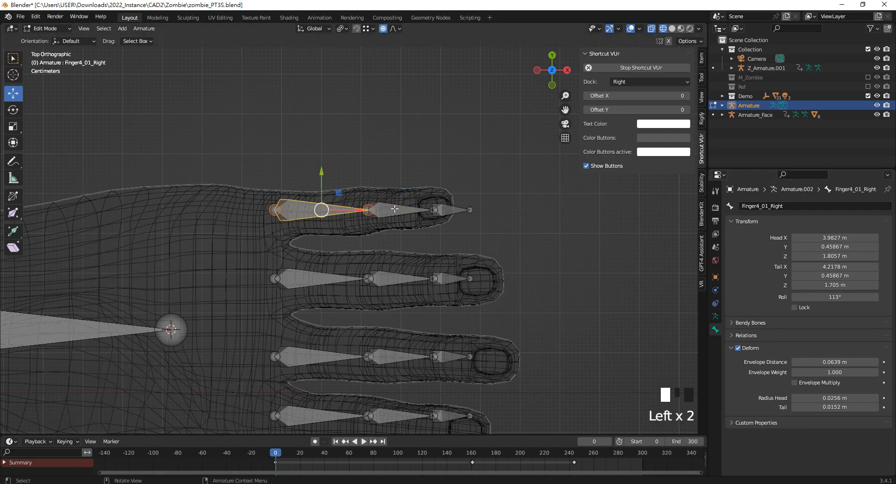
{"action": "left_click", "coordinate": [756, 206]}
{"action": "left_click", "coordinate": [757, 206]}
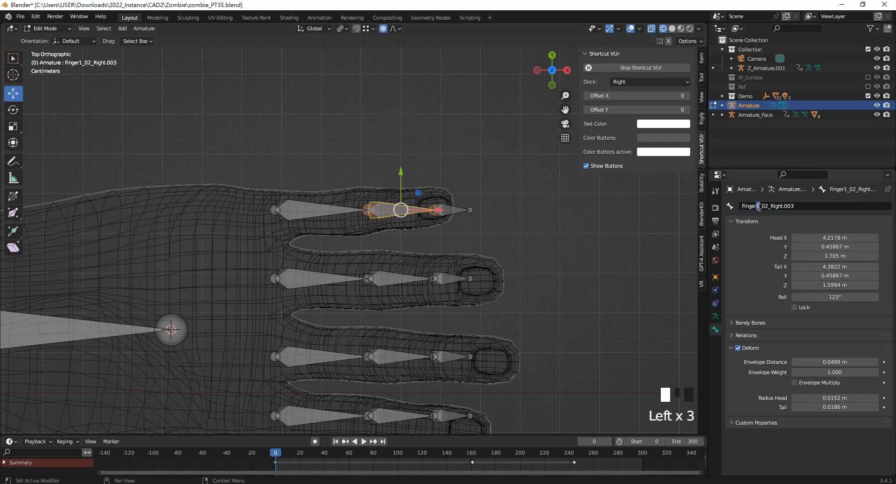
{"action": "left_click_drag", "start_coordinate": [784, 205], "coordinate": [796, 207]}
{"action": "key", "text": "BackSpace"}
{"action": "key", "text": "Return"}
- Rename the little finger's tip bone to Finger4_03_Right, removing the numeric suffix
{"action": "left_click", "coordinate": [462, 211]}
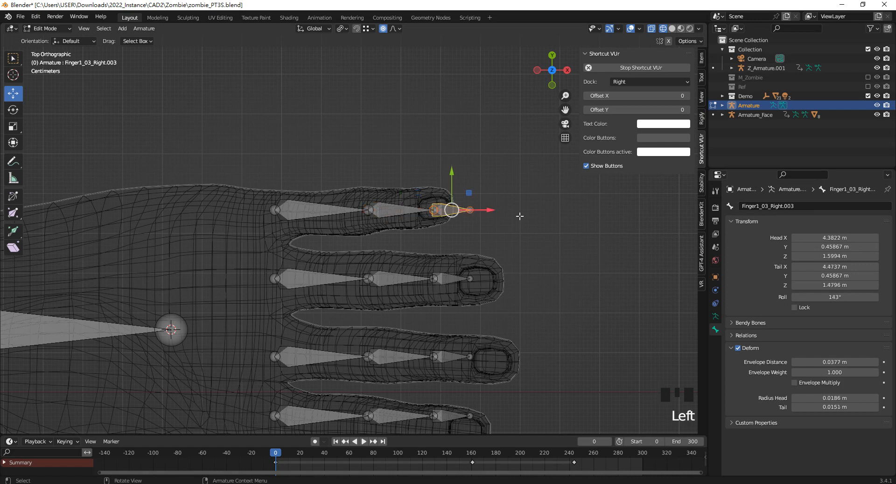
{"action": "left_click", "coordinate": [791, 205]}
{"action": "left_click_drag", "start_coordinate": [784, 205], "coordinate": [796, 205]}
{"action": "key", "text": "BackSpace"}
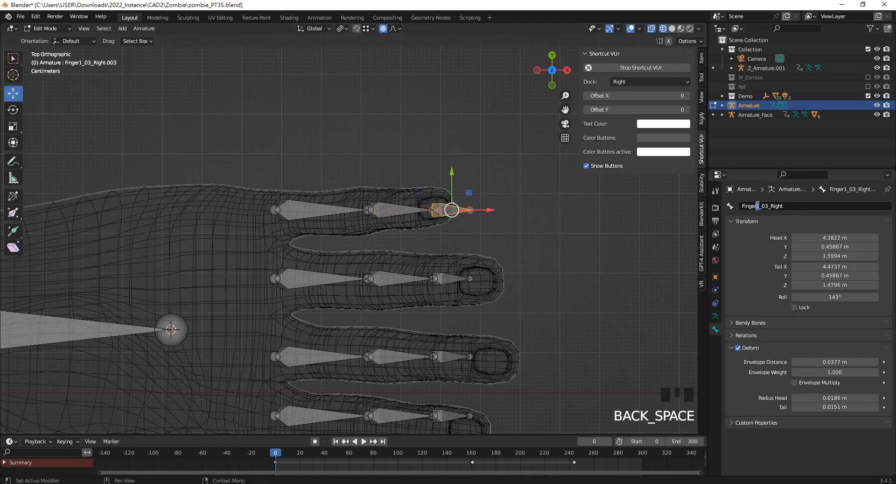
{"action": "type", "text": "4"}
{"action": "left_click", "coordinate": [330, 277]}
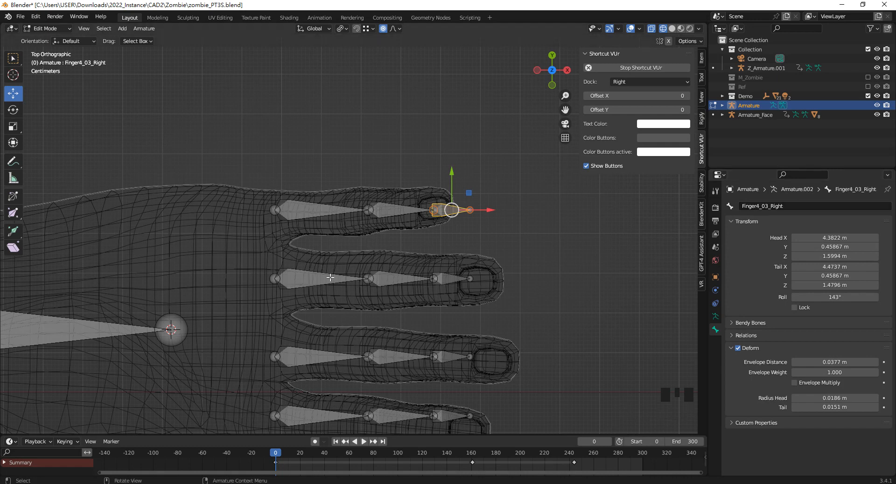
- Rename the ring finger's base and middle bones to Finger4_01_Right and Finger4_02_Right
{"action": "left_click", "coordinate": [330, 277]}
{"action": "left_click_drag", "start_coordinate": [784, 206], "coordinate": [809, 204]}
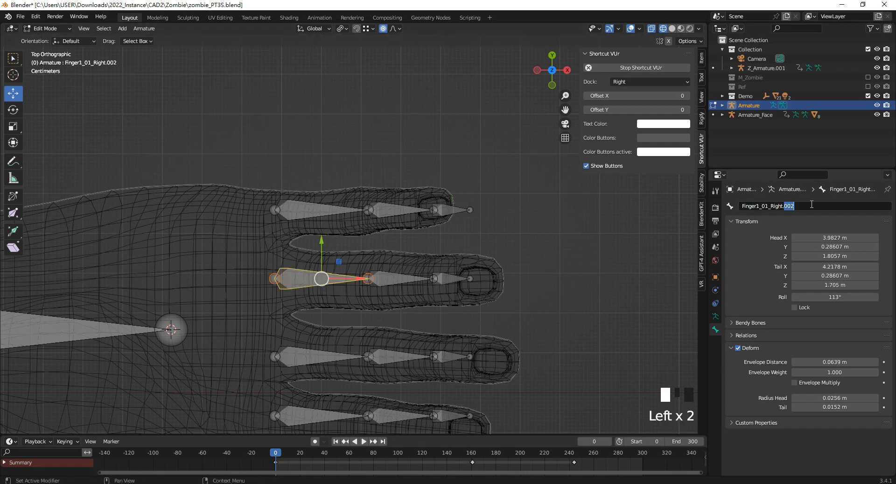
{"action": "key", "text": "BackSpace"}
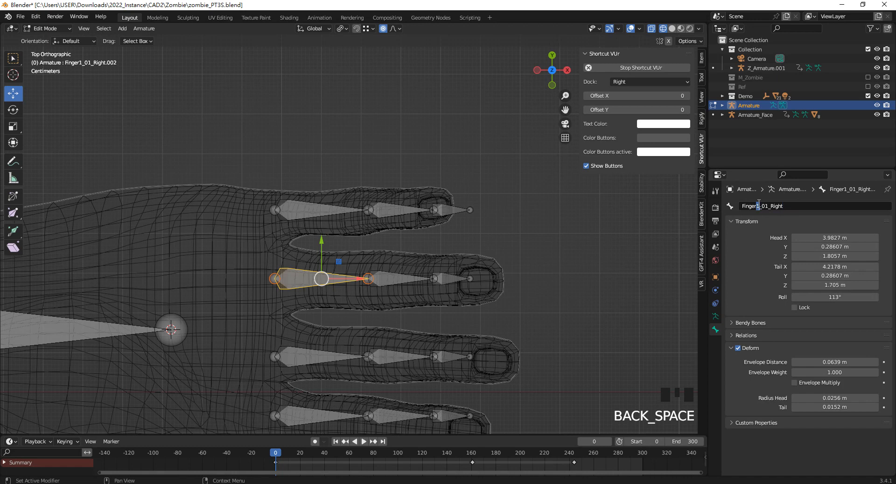
{"action": "left_click", "coordinate": [401, 279]}
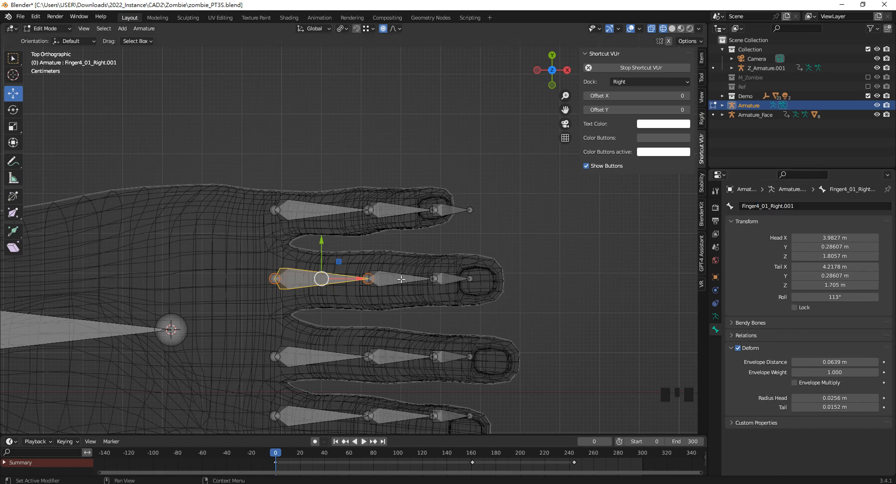
{"action": "left_click", "coordinate": [400, 278]}
{"action": "left_click", "coordinate": [784, 206]}
{"action": "left_click_drag", "start_coordinate": [784, 206], "coordinate": [811, 206]}
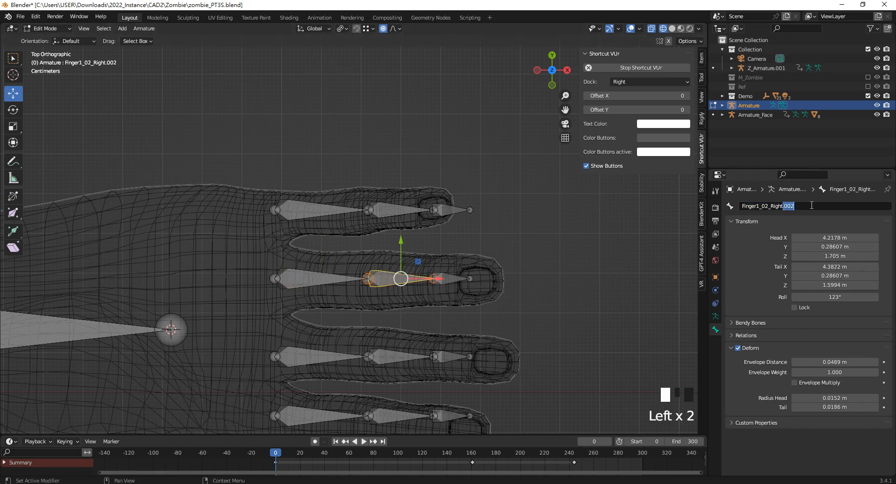
{"action": "key", "text": "BackSpace"}
{"action": "left_click", "coordinate": [449, 272]}
- Rename the ring finger's tip bone to Finger3_03_Right, removing the numeric suffix
{"action": "left_click", "coordinate": [449, 273]}
{"action": "left_click", "coordinate": [791, 208]}
{"action": "left_click_drag", "start_coordinate": [785, 207], "coordinate": [802, 209]}
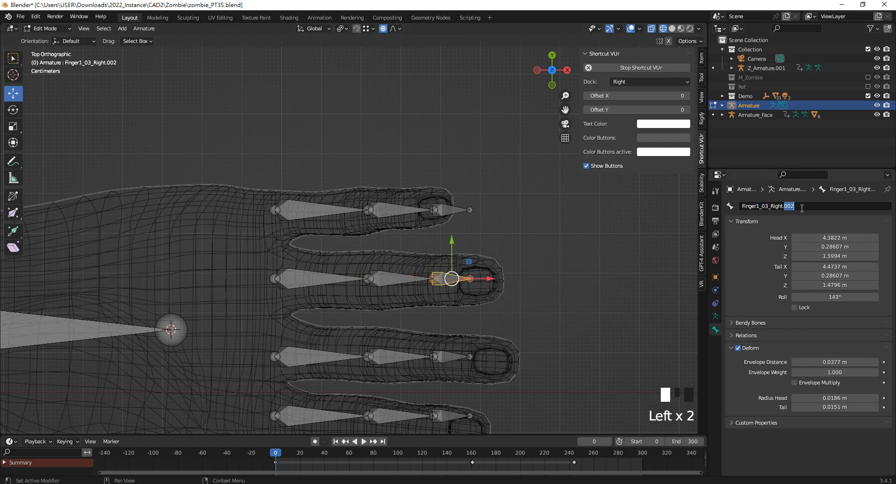
{"action": "key", "text": "BackSpace"}
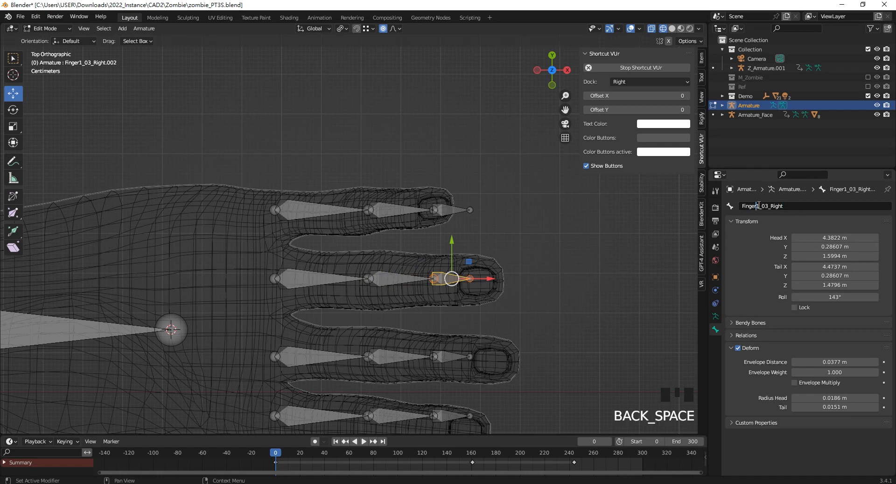
{"action": "key", "text": "BackSpace"}
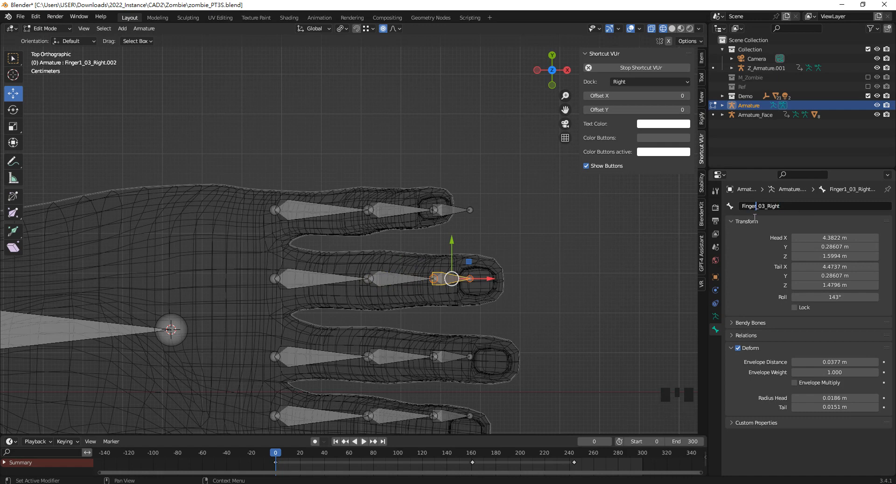
{"action": "type", "text": "3"}
- Rename the ring finger's middle bone to Finger3_02_Right, removing the numeric suffix
{"action": "left_click", "coordinate": [407, 282]}
{"action": "left_click", "coordinate": [759, 206]}
{"action": "left_click_drag", "start_coordinate": [759, 206], "coordinate": [814, 206]}
{"action": "key", "text": "BackSpace"}
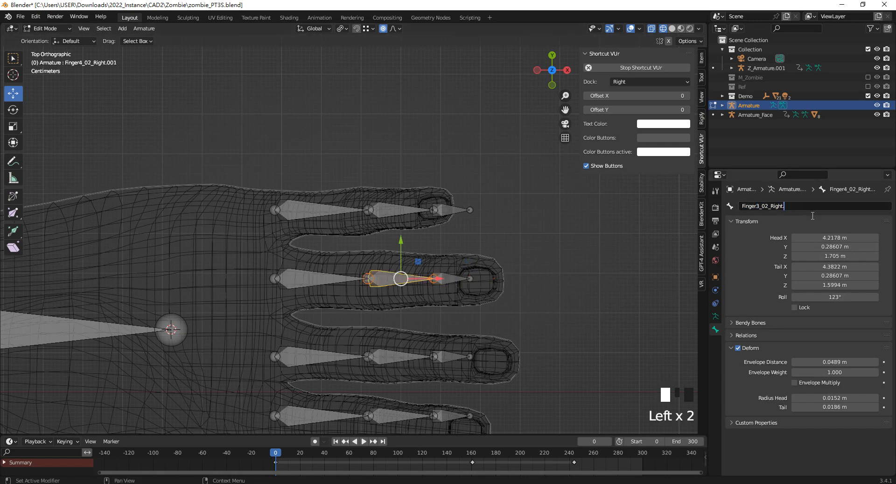
{"action": "key", "text": "Return"}
- Rename the ring finger's base bone to Finger3_01_Right, removing the numeric suffix
{"action": "left_click", "coordinate": [348, 277]}
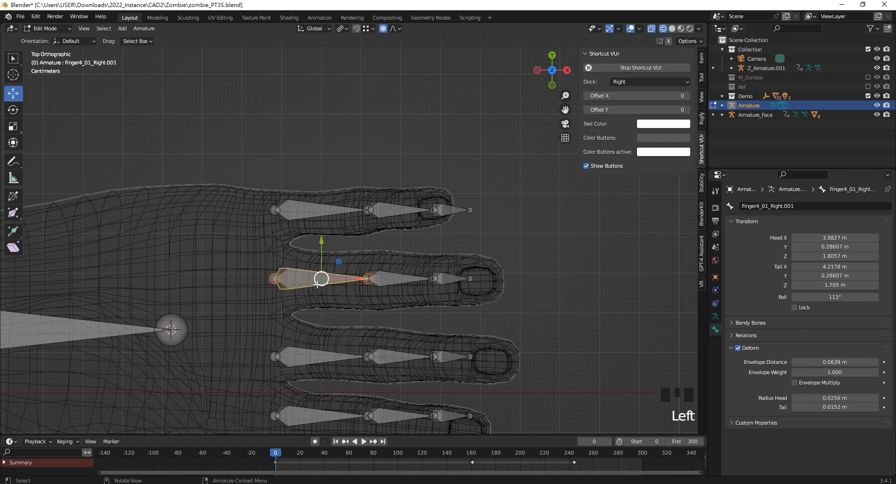
{"action": "left_click", "coordinate": [813, 206]}
{"action": "left_click_drag", "start_coordinate": [781, 206], "coordinate": [816, 207]}
{"action": "key", "text": "BackSpace"}
{"action": "left_click", "coordinate": [758, 206]}
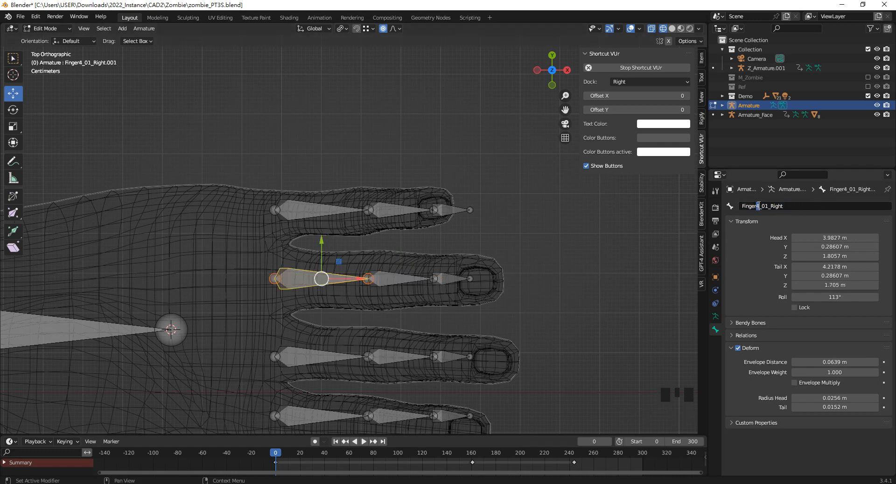
{"action": "left_click", "coordinate": [318, 353]}
- Rename the middle finger's base bone to Finger2_01_Right, removing the numeric suffix
{"action": "left_click", "coordinate": [315, 352]}
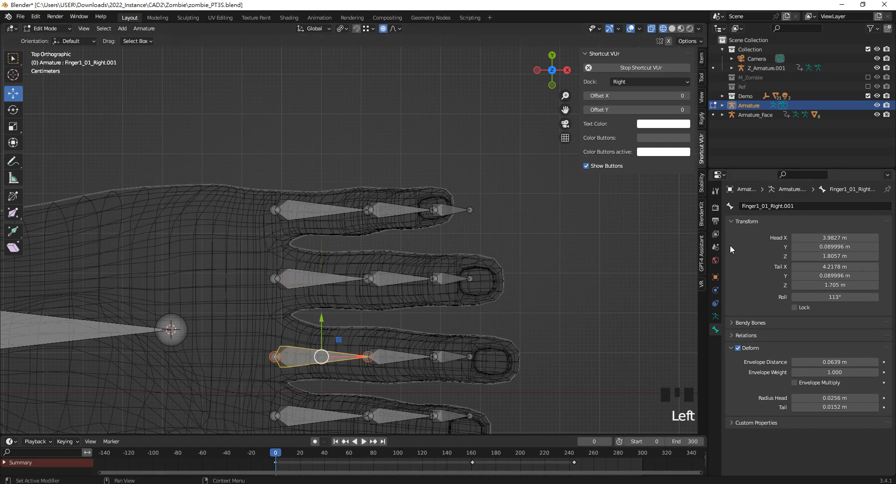
{"action": "double_click", "coordinate": [772, 206]}
{"action": "left_click_drag", "start_coordinate": [771, 206], "coordinate": [802, 207]}
{"action": "left_click", "coordinate": [785, 206]}
{"action": "key", "text": "BackSpace"}
{"action": "left_click", "coordinate": [758, 205]}
{"action": "type", "text": "2"}
- Rename the middle finger's middle bone to Finger2_02_Right, removing the numeric suffix
{"action": "left_click", "coordinate": [401, 357]}
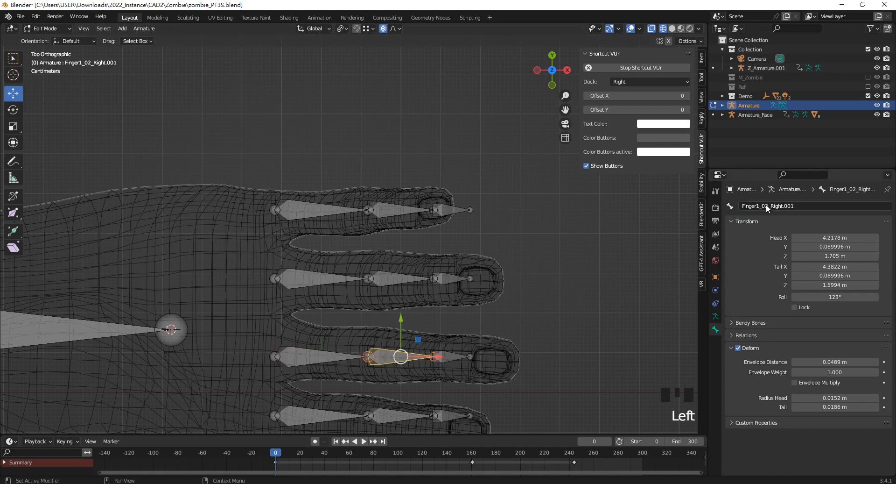
{"action": "double_click", "coordinate": [758, 205]}
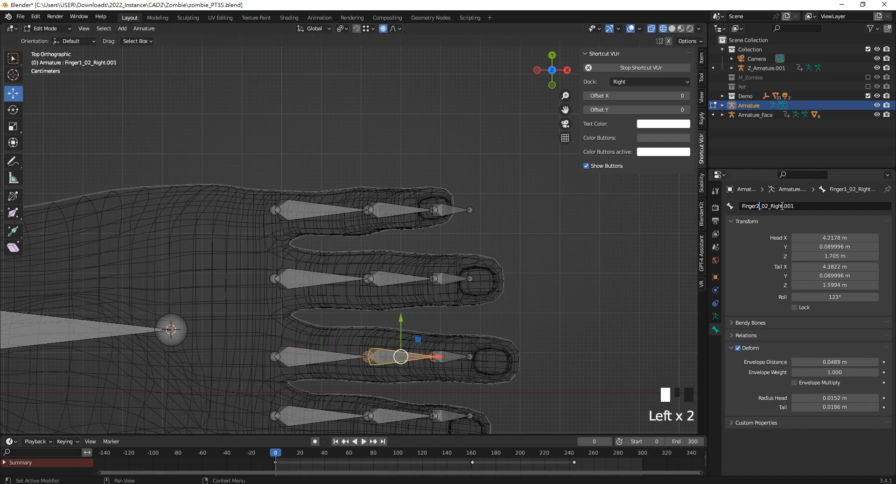
{"action": "left_click_drag", "start_coordinate": [788, 206], "coordinate": [795, 206]}
{"action": "key", "text": "BackSpace"}
- Rename the middle finger's tip bone to Finger2_03_Right, removing the numeric suffix
{"action": "left_click", "coordinate": [451, 356]}
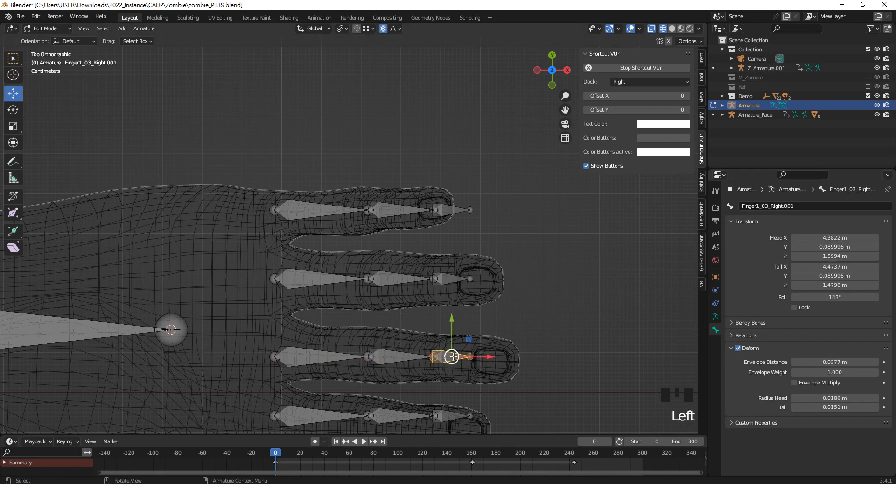
{"action": "double_click", "coordinate": [791, 206]}
{"action": "key", "text": "BackSpace"}
{"action": "key", "text": "BackSpace"}
{"action": "left_click_drag", "start_coordinate": [756, 209], "coordinate": [759, 210]}
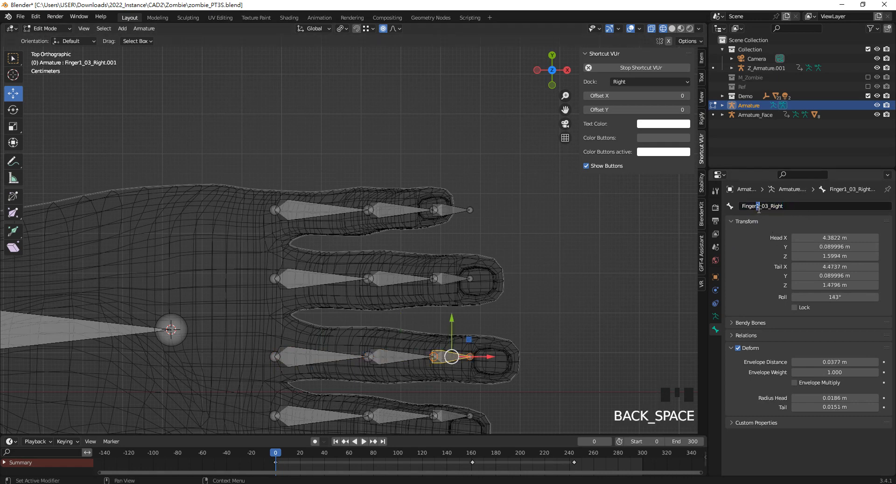
{"action": "left_click", "coordinate": [332, 428]}
- Shift the index finger's middle and tip bones together about -0.0175 m along Y
{"action": "left_click", "coordinate": [329, 416]}
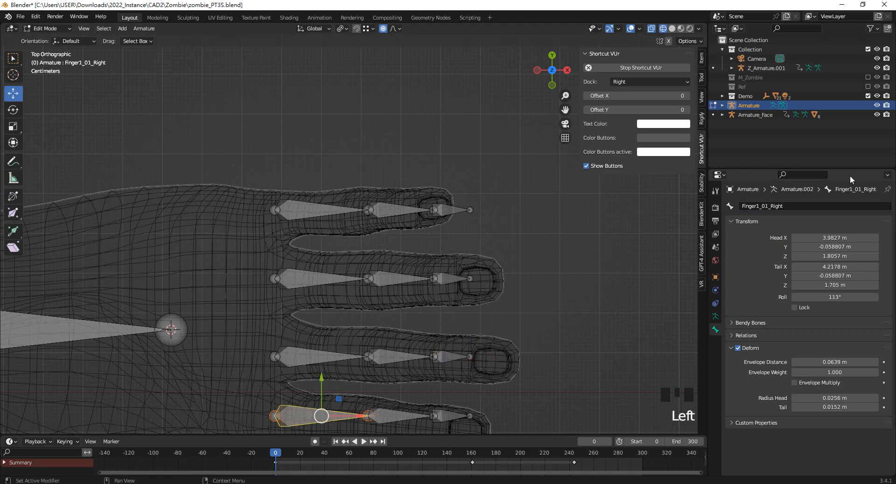
{"action": "left_click", "coordinate": [398, 417]}
{"action": "left_click", "coordinate": [445, 417]}
{"action": "middle_click_drag", "start_coordinate": [444, 418], "coordinate": [503, 263], "text": "shift"}
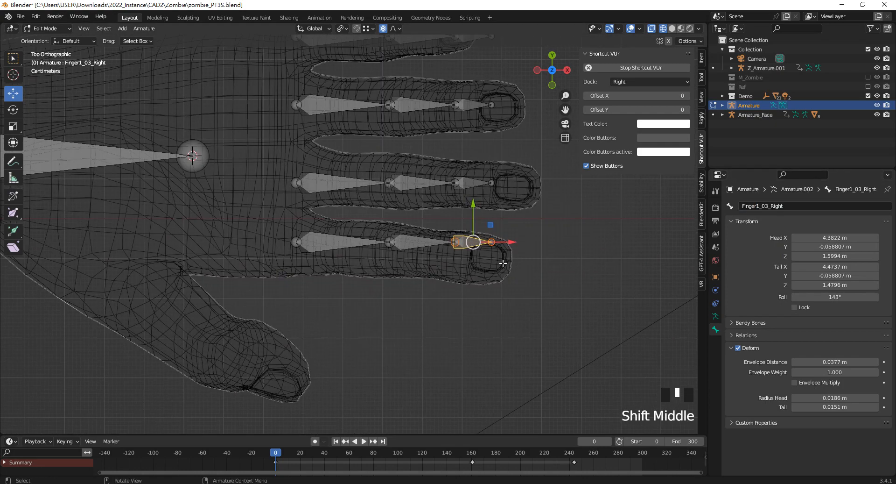
{"action": "middle_click_drag", "start_coordinate": [355, 249], "coordinate": [415, 285], "text": "shift"}
{"action": "scroll", "coordinate": [394, 286], "scroll_direction": "up", "scroll_amount": 1}
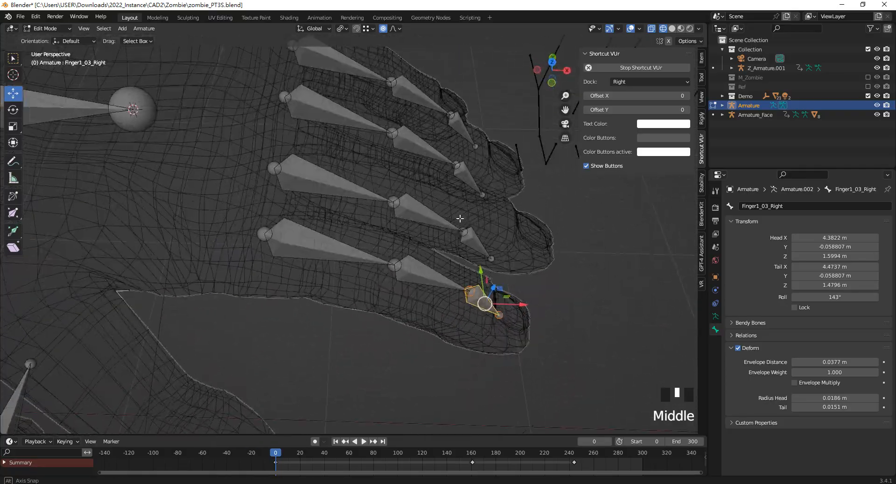
{"action": "key", "text": "KP_7"}
{"action": "scroll", "coordinate": [409, 295], "scroll_direction": "up", "scroll_amount": 2}
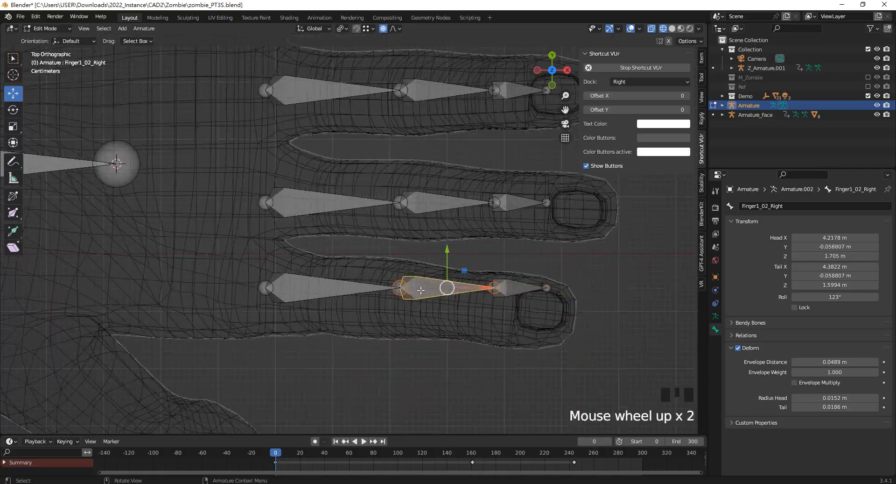
{"action": "middle_click_drag", "start_coordinate": [409, 295], "coordinate": [423, 283]}
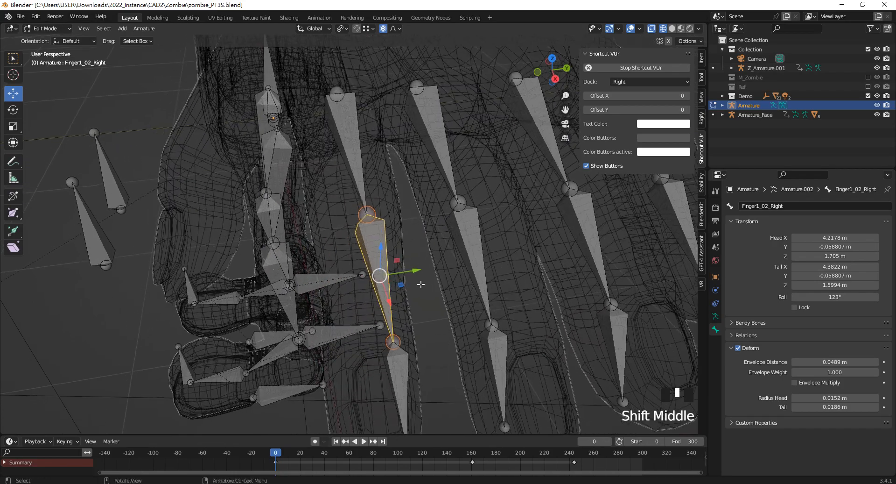
{"action": "left_click_drag", "start_coordinate": [419, 326], "coordinate": [407, 326]}
{"action": "middle_click_drag", "start_coordinate": [407, 327], "coordinate": [382, 292]}
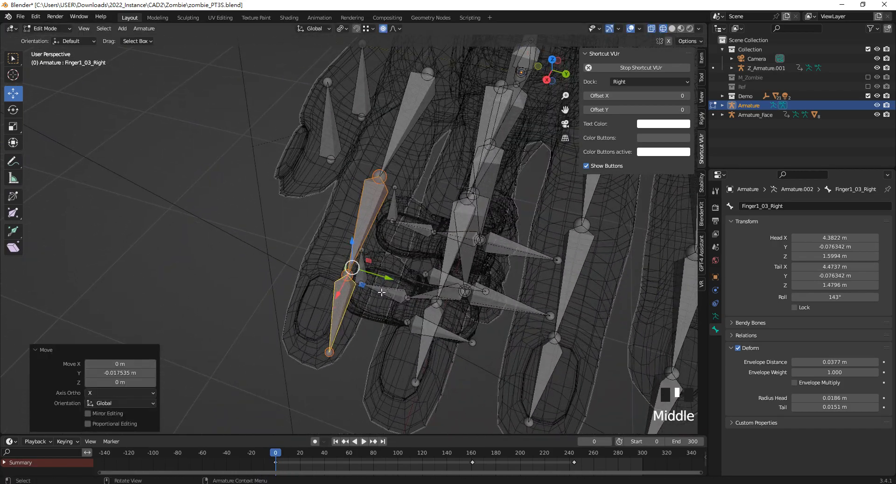
- Fine-tune the index finger's tip and outer joint along Y to follow the finger, shifting the outer joint about -0.010 m
{"action": "left_click", "coordinate": [449, 282]}
{"action": "mouse_move", "coordinate": [450, 282]}
{"action": "middle_mouse_down"}
{"action": "mouse_move", "coordinate": [411, 280]}
{"action": "mouse_move", "coordinate": [390, 265]}
{"action": "middle_mouse_up"}
{"action": "middle_click_drag", "start_coordinate": [338, 217], "coordinate": [416, 285]}
{"action": "left_click_drag", "start_coordinate": [422, 303], "coordinate": [407, 304]}
{"action": "middle_click_drag", "start_coordinate": [405, 306], "coordinate": [397, 350]}
{"action": "left_click", "coordinate": [374, 255]}
{"action": "middle_click_drag", "start_coordinate": [378, 257], "coordinate": [402, 277]}
{"action": "left_click_drag", "start_coordinate": [429, 264], "coordinate": [420, 265]}
{"action": "middle_click_drag", "start_coordinate": [421, 265], "coordinate": [407, 315]}
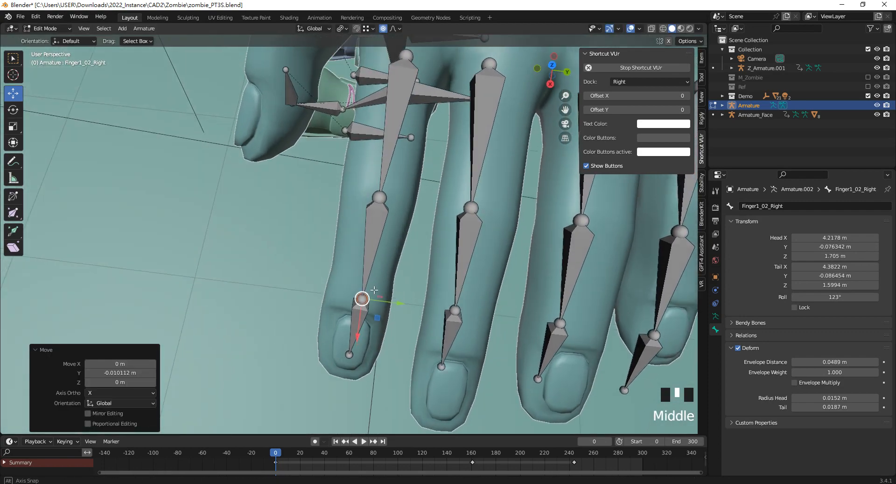
{"action": "scroll", "coordinate": [406, 315], "scroll_direction": "up", "scroll_amount": 2}
{"action": "left_click_drag", "start_coordinate": [407, 316], "coordinate": [404, 316]}
- Reposition the middle finger's fingertip joint so the tip bone extends into the end of the finger mesh
{"action": "scroll", "coordinate": [405, 315], "scroll_direction": "down", "scroll_amount": 3}
{"action": "middle_click_drag", "start_coordinate": [405, 315], "coordinate": [363, 225], "text": "shift"}
{"action": "scroll", "coordinate": [305, 258], "scroll_direction": "up", "scroll_amount": 2}
{"action": "left_click", "coordinate": [366, 298]}
{"action": "middle_click_drag", "start_coordinate": [368, 295], "coordinate": [430, 289]}
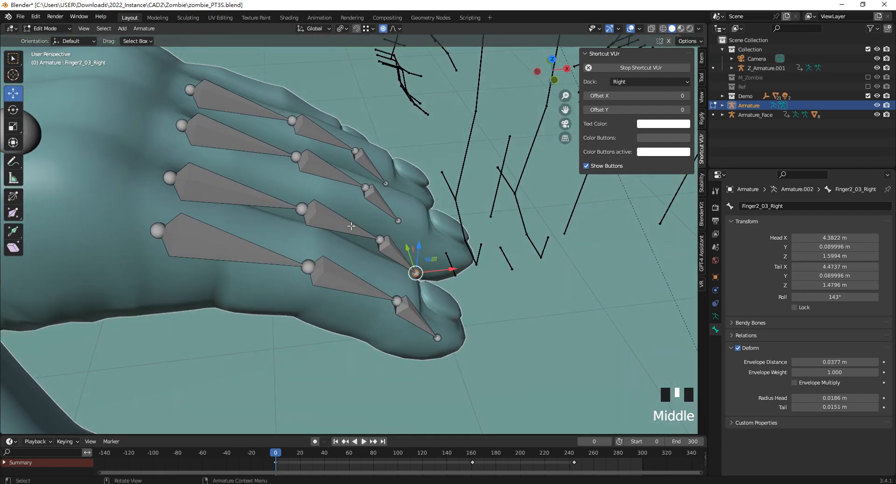
{"action": "left_click_drag", "start_coordinate": [371, 219], "coordinate": [369, 206]}
{"action": "left_click", "coordinate": [417, 265]}
{"action": "left_click_drag", "start_coordinate": [419, 239], "coordinate": [483, 240]}
{"action": "middle_click_drag", "start_coordinate": [476, 241], "coordinate": [443, 204]}
{"action": "left_click_drag", "start_coordinate": [431, 197], "coordinate": [423, 220]}
{"action": "left_click_drag", "start_coordinate": [463, 254], "coordinate": [445, 253]}
{"action": "middle_click_drag", "start_coordinate": [439, 250], "coordinate": [393, 250]}
- Adjust the height of the middle finger's outer joint so its bones run through the finger mesh
{"action": "left_click", "coordinate": [404, 230]}
{"action": "left_click_drag", "start_coordinate": [403, 196], "coordinate": [403, 190]}
{"action": "left_click_drag", "start_coordinate": [375, 227], "coordinate": [376, 229]}
{"action": "middle_click_drag", "start_coordinate": [375, 228], "coordinate": [352, 189]}
{"action": "middle_click_drag", "start_coordinate": [353, 189], "coordinate": [412, 204]}
- Move the middle finger's base joint back into the hand and up to its knuckle, about X 3.888 m and Z 1.894 m
{"action": "left_click", "coordinate": [357, 207]}
{"action": "left_click_drag", "start_coordinate": [405, 204], "coordinate": [408, 182]}
{"action": "left_click_drag", "start_coordinate": [430, 233], "coordinate": [410, 213]}
{"action": "middle_click_drag", "start_coordinate": [410, 212], "coordinate": [317, 244]}
- Move the index finger's base joint back to about X 3.891 m and raise it to about Z 1.891 m
{"action": "left_click", "coordinate": [369, 233]}
{"action": "left_click_drag", "start_coordinate": [343, 242], "coordinate": [375, 239]}
{"action": "left_click_drag", "start_coordinate": [411, 201], "coordinate": [414, 174]}
{"action": "middle_click_drag", "start_coordinate": [415, 175], "coordinate": [462, 147]}
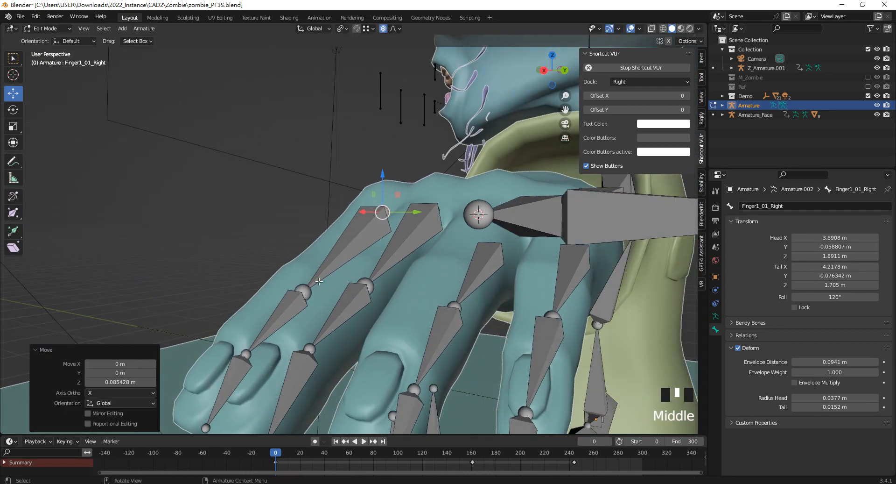
- Raise the joint between the base and middle bones to about Z 1.721 m on the index finger and 1.733 m on the middle finger
{"action": "left_click", "coordinate": [302, 293]}
{"action": "left_click_drag", "start_coordinate": [303, 262], "coordinate": [303, 259]}
{"action": "left_click", "coordinate": [365, 286]}
{"action": "left_click_drag", "start_coordinate": [365, 250], "coordinate": [365, 249]}
{"action": "middle_click_drag", "start_coordinate": [341, 287], "coordinate": [359, 252]}
- Raise the ring finger's base joint about 0.089 m along Z and shift it about -0.072 m along X
{"action": "left_click", "coordinate": [408, 237]}
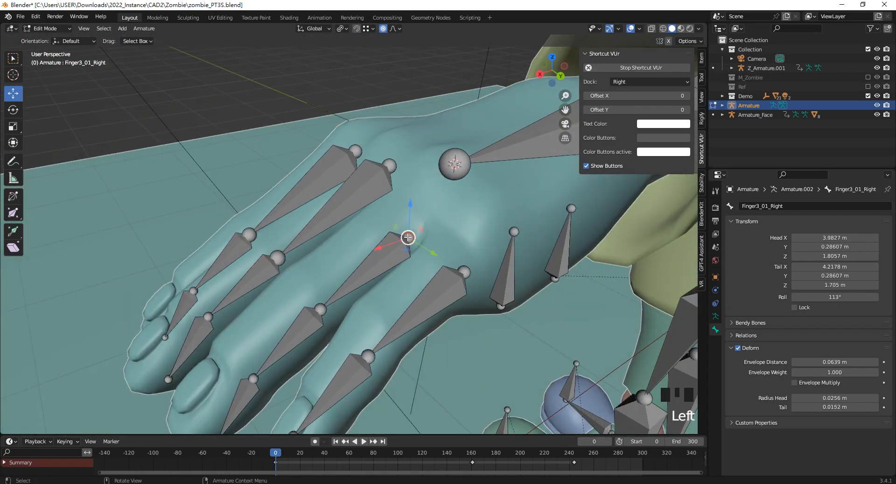
{"action": "left_click_drag", "start_coordinate": [424, 208], "coordinate": [422, 199]}
{"action": "middle_click_drag", "start_coordinate": [422, 198], "coordinate": [420, 206]}
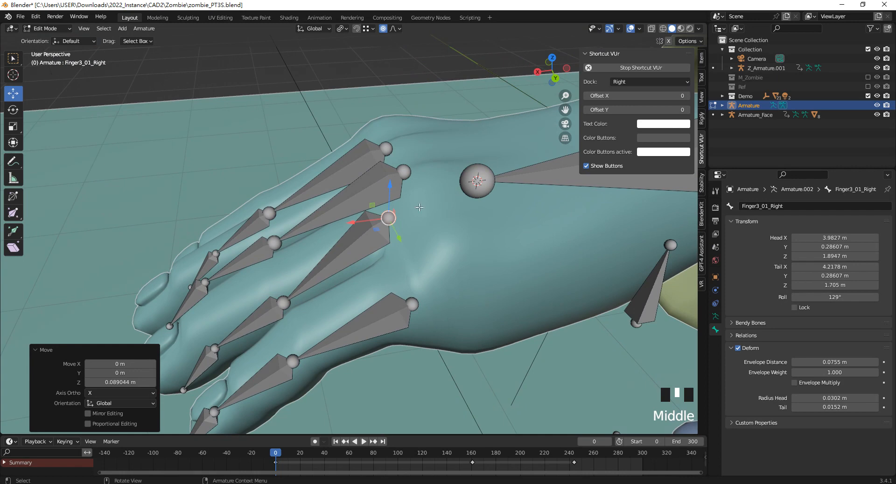
{"action": "left_click_drag", "start_coordinate": [349, 227], "coordinate": [381, 223]}
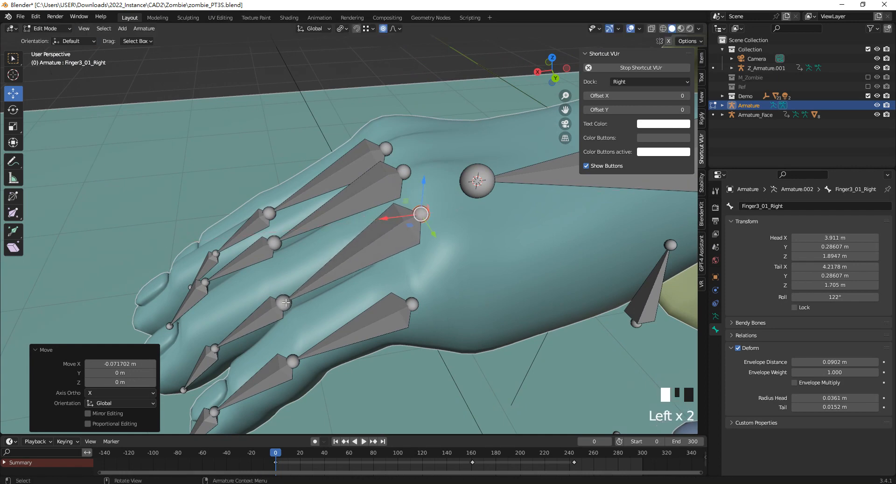
- Raise the joint between the ring finger's base and middle bones about 0.042 m along Z
{"action": "left_click", "coordinate": [285, 303]}
{"action": "middle_click_drag", "start_coordinate": [285, 303], "coordinate": [335, 261], "text": "shift"}
{"action": "left_click_drag", "start_coordinate": [335, 234], "coordinate": [334, 219]}
{"action": "middle_click_drag", "start_coordinate": [265, 306], "coordinate": [304, 283], "text": "shift"}
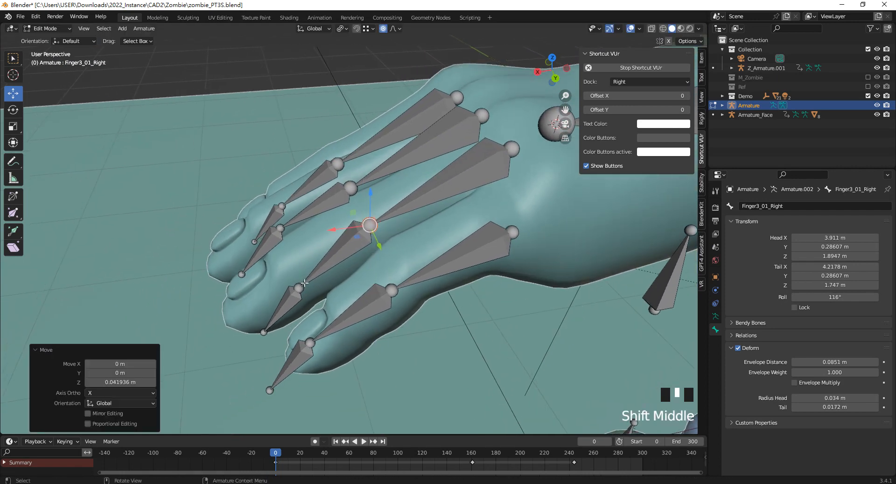
- Raise the ring finger's outer joint to about Z 1.654 m and shift its fingertip joint about 0.024 m along X
{"action": "left_click", "coordinate": [300, 288]}
{"action": "left_click_drag", "start_coordinate": [299, 264], "coordinate": [298, 245]}
{"action": "left_click", "coordinate": [264, 332]}
{"action": "left_click_drag", "start_coordinate": [261, 309], "coordinate": [226, 315]}
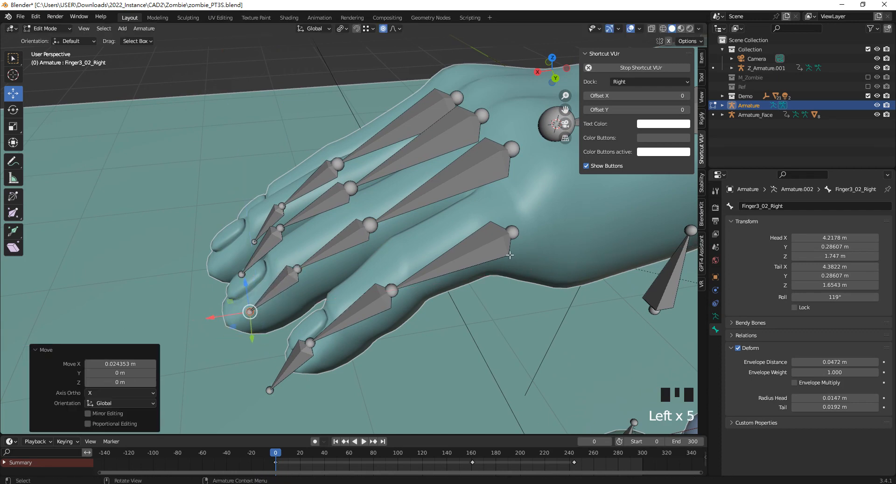
- Shift the little finger's base joint about -0.045 m along X and raise it to about Z 1.843 m
{"action": "left_click", "coordinate": [512, 233]}
{"action": "middle_click_drag", "start_coordinate": [511, 234], "coordinate": [415, 259], "text": "shift"}
{"action": "left_click_drag", "start_coordinate": [391, 262], "coordinate": [414, 258]}
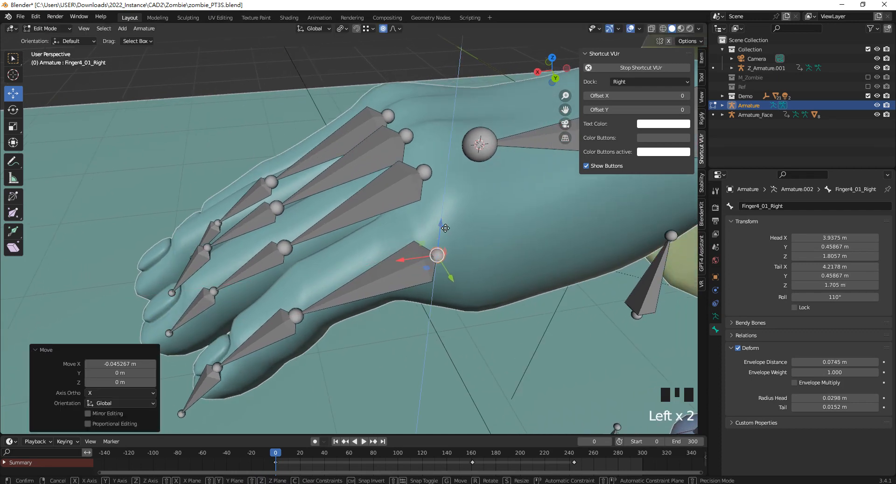
{"action": "left_click_drag", "start_coordinate": [446, 230], "coordinate": [427, 236]}
- Move the little finger's first inner joint to about X 4.182 m, Z 1.739 m and its outer joint to about X 4.289 m, Z 1.659 m
{"action": "middle_click_drag", "start_coordinate": [289, 314], "coordinate": [284, 256]}
{"action": "left_click_drag", "start_coordinate": [284, 256], "coordinate": [300, 212]}
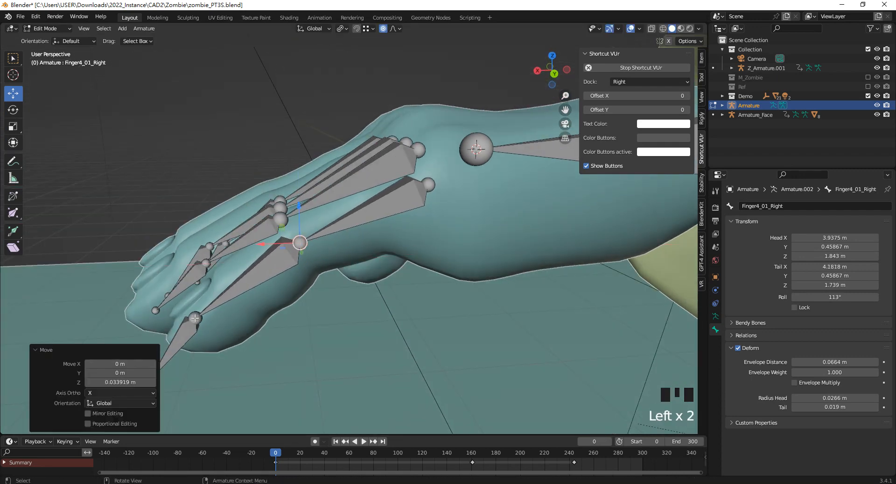
{"action": "left_click", "coordinate": [197, 317]}
{"action": "left_click_drag", "start_coordinate": [168, 318], "coordinate": [212, 316]}
{"action": "left_click_drag", "start_coordinate": [237, 284], "coordinate": [237, 257]}
- Move the little finger's fingertip joint to about X 4.376 m and Z 1.547 m
{"action": "middle_click_drag", "start_coordinate": [154, 379], "coordinate": [257, 343], "text": "shift"}
{"action": "left_click", "coordinate": [251, 342]}
{"action": "left_click_drag", "start_coordinate": [251, 342], "coordinate": [300, 280]}
{"action": "left_click_drag", "start_coordinate": [267, 310], "coordinate": [275, 310]}
{"action": "middle_click_drag", "start_coordinate": [267, 251], "coordinate": [310, 288]}
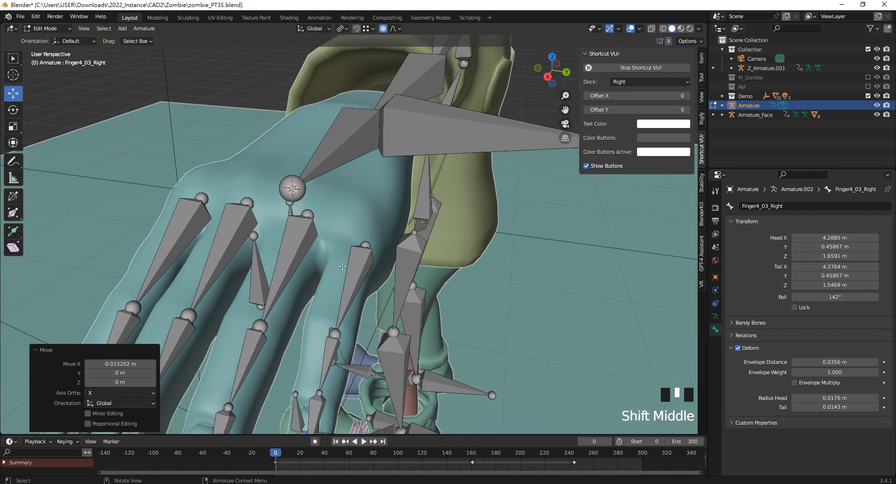
- Align the little finger's base and outer joints with the finger mesh as seen from above
{"action": "left_click", "coordinate": [364, 244]}
{"action": "middle_click_drag", "start_coordinate": [364, 245], "coordinate": [391, 308]}
{"action": "key", "text": "KP_7"}
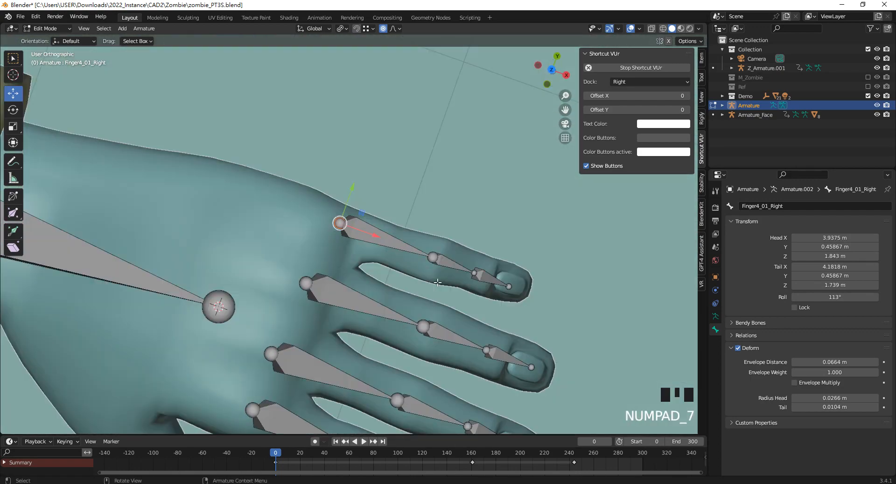
{"action": "left_click_drag", "start_coordinate": [341, 195], "coordinate": [336, 207]}
{"action": "left_click", "coordinate": [511, 228]}
{"action": "left_click_drag", "start_coordinate": [533, 228], "coordinate": [541, 226]}
{"action": "left_click_drag", "start_coordinate": [517, 196], "coordinate": [477, 205]}
{"action": "left_click", "coordinate": [476, 226]}
- Nudge the middle finger's base bone slightly along positive Y in the top view
{"action": "scroll", "coordinate": [472, 261], "scroll_direction": "down", "scroll_amount": 1}
{"action": "middle_click_drag", "start_coordinate": [470, 289], "coordinate": [471, 183], "text": "shift"}
{"action": "middle_click_drag", "start_coordinate": [468, 249], "coordinate": [472, 235], "text": "shift"}
{"action": "left_click", "coordinate": [342, 233]}
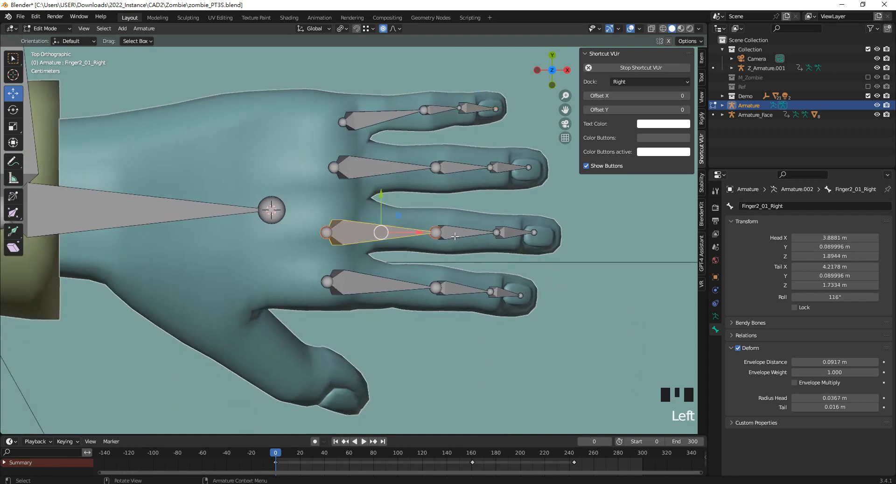
{"action": "left_click_drag", "start_coordinate": [381, 199], "coordinate": [379, 194]}
- Duplicate the index finger's three-bone chain and move the copy about -0.236 m along Y towards the thumb
{"action": "left_click", "coordinate": [382, 283]}
{"action": "scroll", "coordinate": [366, 267], "scroll_direction": "down", "scroll_amount": 2}
{"action": "middle_click_drag", "start_coordinate": [367, 268], "coordinate": [420, 226], "text": "shift"}
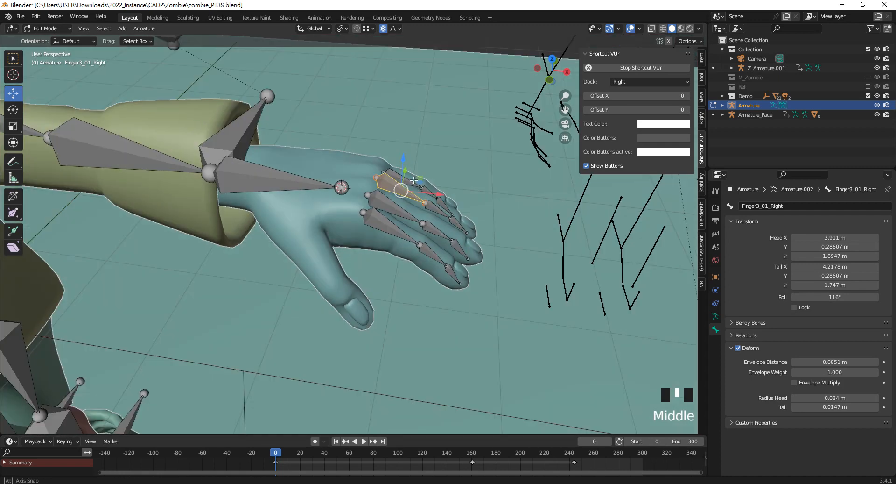
{"action": "scroll", "coordinate": [420, 226], "scroll_direction": "up", "scroll_amount": 2}
{"action": "left_click", "coordinate": [412, 239]}
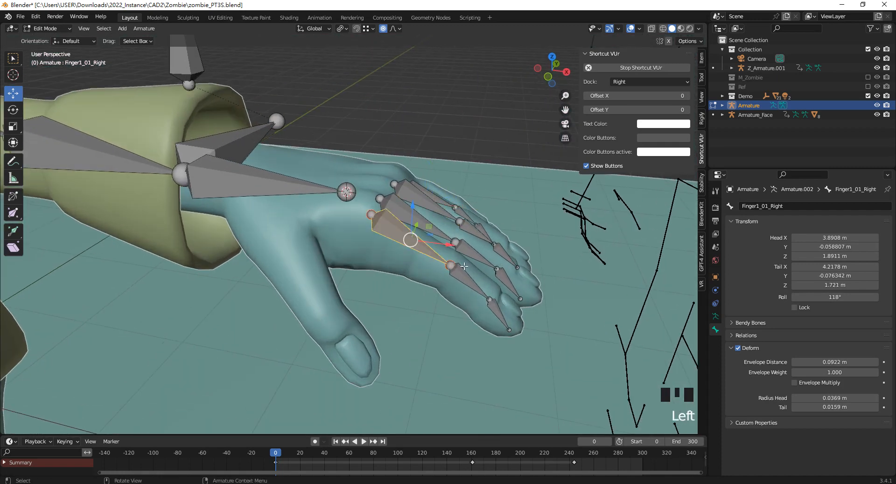
{"action": "middle_click_drag", "start_coordinate": [464, 265], "coordinate": [472, 297]}
{"action": "middle_click_drag", "start_coordinate": [396, 287], "coordinate": [454, 300]}
{"action": "key", "text": "shift+d"}
{"action": "key", "text": "Escape"}
{"action": "left_click_drag", "start_coordinate": [472, 292], "coordinate": [422, 330]}
{"action": "middle_click_drag", "start_coordinate": [421, 329], "coordinate": [475, 295]}
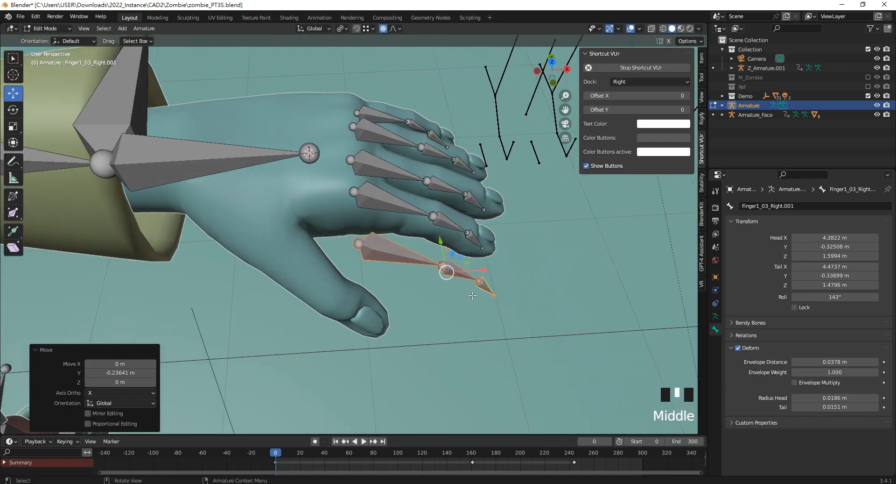
- Move the duplicated chain back along X onto the thumb and rearrange its joints to follow the thumb from above
{"action": "key", "text": "KP_7"}
{"action": "left_click_drag", "start_coordinate": [451, 256], "coordinate": [316, 252]}
{"action": "left_click", "coordinate": [323, 183]}
{"action": "left_click", "coordinate": [361, 188]}
{"action": "left_click_drag", "start_coordinate": [360, 176], "coordinate": [360, 258]}
{"action": "middle_click_drag", "start_coordinate": [361, 258], "coordinate": [349, 207]}
- Delete the duplicated chain's tip bone, leaving two bones for the thumb
{"action": "left_click", "coordinate": [377, 292]}
{"action": "scroll", "coordinate": [378, 292], "scroll_direction": "down", "scroll_amount": 4}
{"action": "scroll", "coordinate": [349, 208], "scroll_direction": "up", "scroll_amount": 3}
{"action": "scroll", "coordinate": [349, 208], "scroll_direction": "down", "scroll_amount": 1}
{"action": "scroll", "coordinate": [363, 245], "scroll_direction": "down", "scroll_amount": 8}
{"action": "middle_click_drag", "start_coordinate": [363, 245], "coordinate": [420, 243]}
{"action": "scroll", "coordinate": [160, 259], "scroll_direction": "up", "scroll_amount": 3}
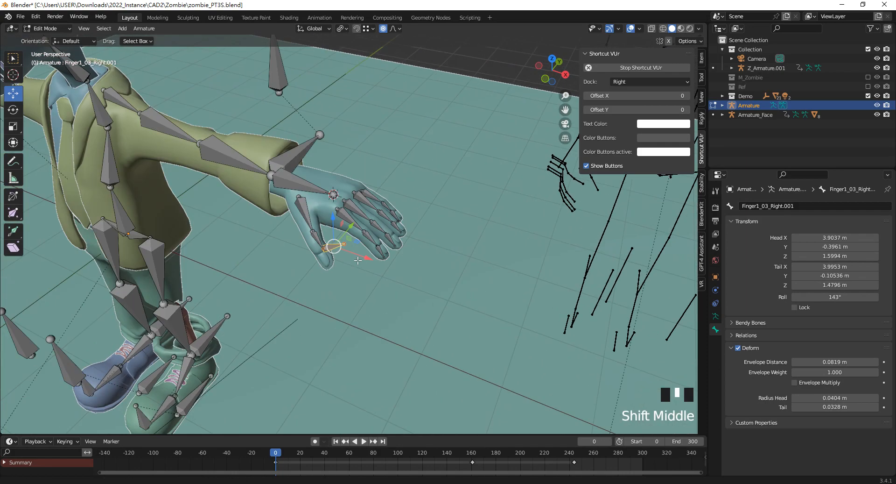
{"action": "scroll", "coordinate": [420, 243], "scroll_direction": "up", "scroll_amount": 3}
{"action": "middle_click_drag", "start_coordinate": [537, 270], "coordinate": [356, 276], "text": "shift"}
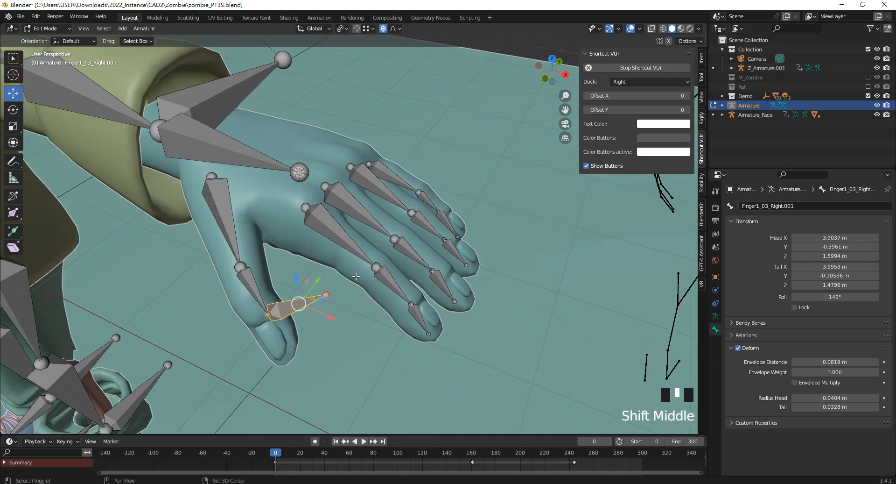
{"action": "key", "text": "Delete"}
{"action": "left_click", "coordinate": [366, 301]}
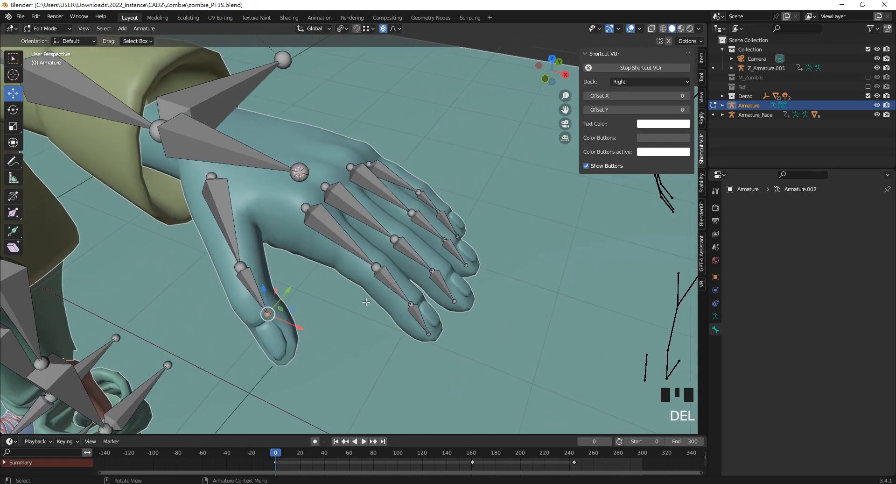
- Lower the thumb's outer bone about 0.167 m along Z into the thumb mesh
{"action": "left_click", "coordinate": [259, 285]}
{"action": "middle_click_drag", "start_coordinate": [260, 284], "coordinate": [342, 204]}
{"action": "scroll", "coordinate": [342, 204], "scroll_direction": "up", "scroll_amount": 2}
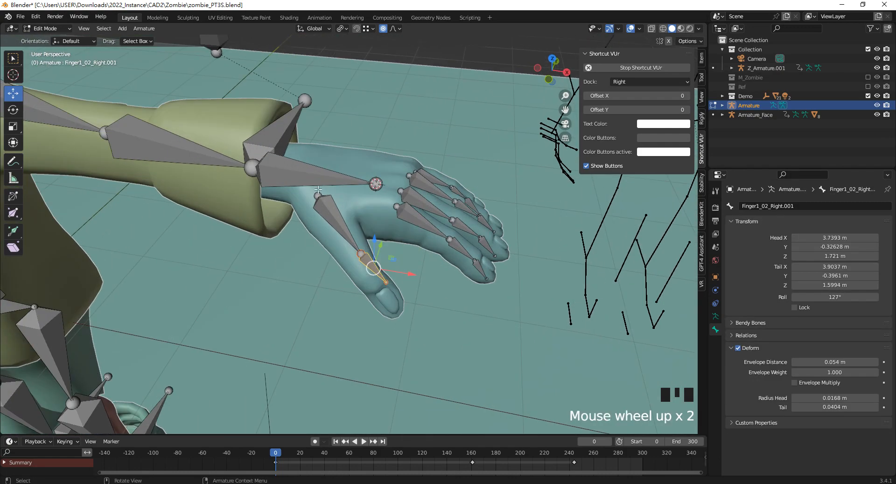
{"action": "left_click_drag", "start_coordinate": [374, 243], "coordinate": [413, 291]}
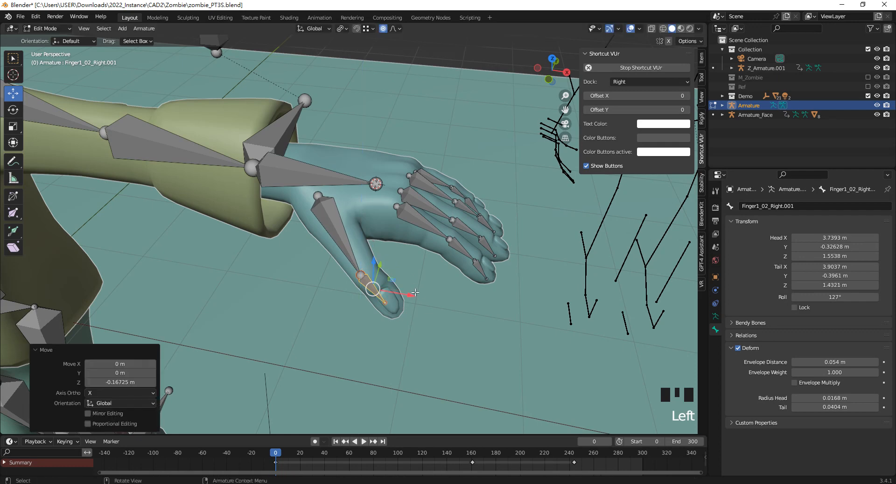
- Move the thumb's tip joint about 0.080 m along X and -0.023 m along Y in the top view
{"action": "key", "text": "KP_7"}
{"action": "middle_click_drag", "start_coordinate": [422, 339], "coordinate": [368, 261], "text": "shift"}
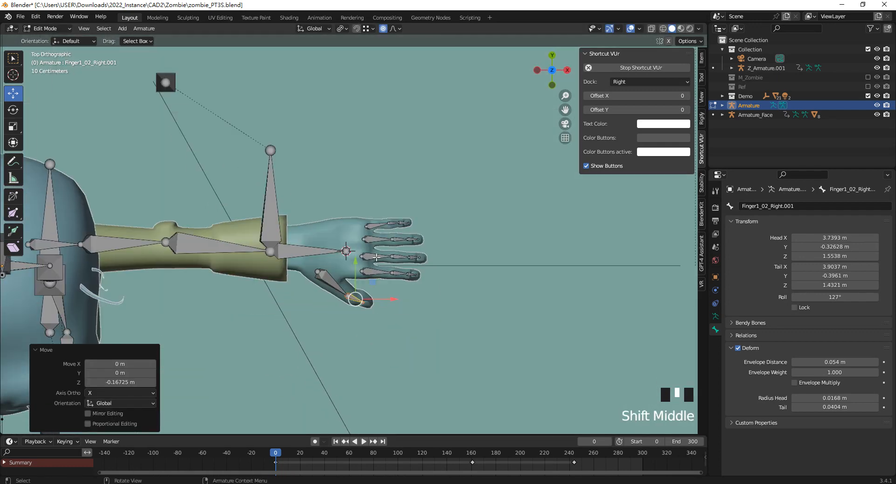
{"action": "scroll", "coordinate": [369, 262], "scroll_direction": "up", "scroll_amount": 6}
{"action": "middle_click_drag", "start_coordinate": [345, 425], "coordinate": [337, 317], "text": "shift"}
{"action": "scroll", "coordinate": [336, 317], "scroll_direction": "up", "scroll_amount": 3}
{"action": "left_click", "coordinate": [331, 317]}
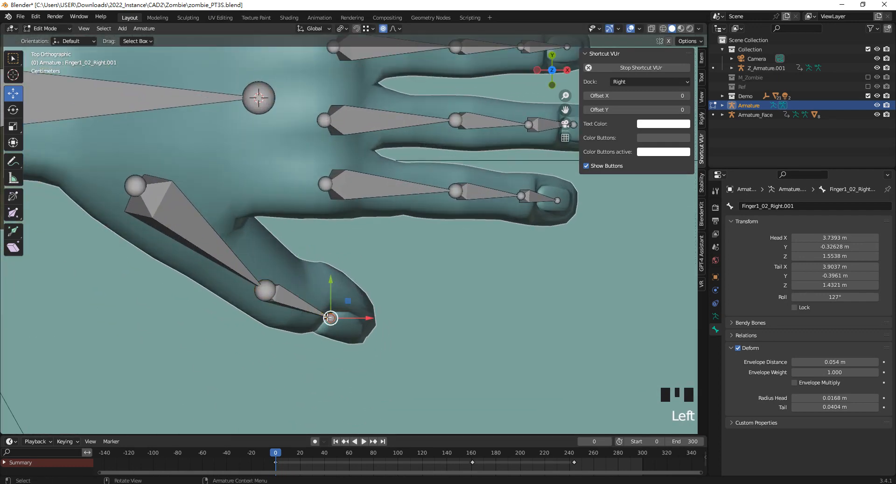
{"action": "left_click_drag", "start_coordinate": [331, 317], "coordinate": [363, 326]}
- Raise the joint between the two thumb bones about 0.041 m along Z in the front view
{"action": "middle_click_drag", "start_coordinate": [364, 326], "coordinate": [341, 224]}
{"action": "key", "text": "KP_1"}
{"action": "scroll", "coordinate": [374, 226], "scroll_direction": "down", "scroll_amount": 10}
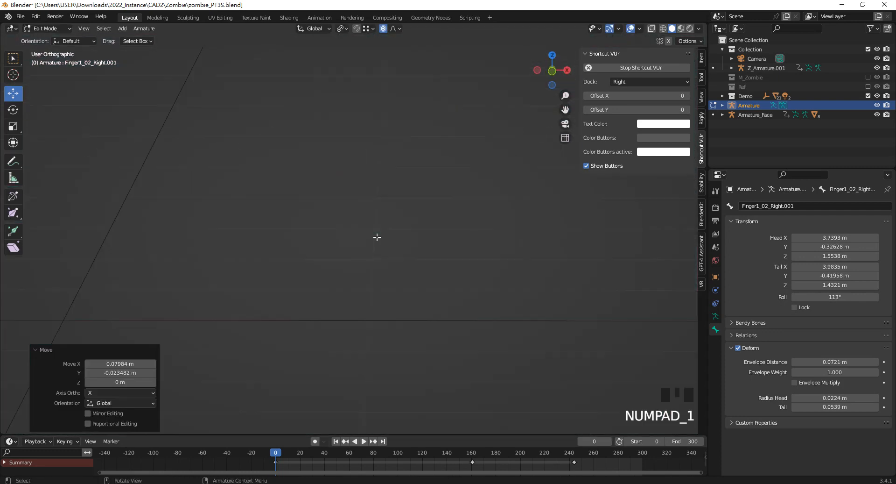
{"action": "middle_click_drag", "start_coordinate": [367, 153], "coordinate": [394, 324], "text": "shift"}
{"action": "scroll", "coordinate": [394, 323], "scroll_direction": "up", "scroll_amount": 5}
{"action": "middle_click_drag", "start_coordinate": [436, 420], "coordinate": [399, 265], "text": "shift"}
{"action": "scroll", "coordinate": [391, 255], "scroll_direction": "up", "scroll_amount": 4}
{"action": "scroll", "coordinate": [391, 255], "scroll_direction": "down", "scroll_amount": 1}
{"action": "left_click", "coordinate": [347, 255]}
{"action": "left_click", "coordinate": [346, 255]}
{"action": "left_click_drag", "start_coordinate": [337, 245], "coordinate": [350, 231]}
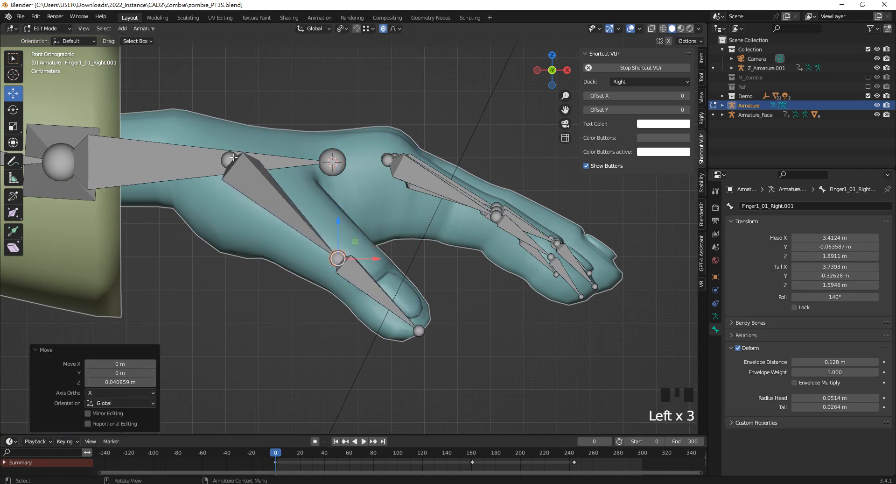
- Adjust the thumb along Z: lower its base bone about 0.020 m and tip about 0.006 m, and raise its middle joint about 0.018 m
{"action": "left_click", "coordinate": [315, 239]}
{"action": "left_click_drag", "start_coordinate": [284, 176], "coordinate": [283, 183]}
{"action": "left_click", "coordinate": [417, 330]}
{"action": "left_click_drag", "start_coordinate": [420, 307], "coordinate": [421, 309]}
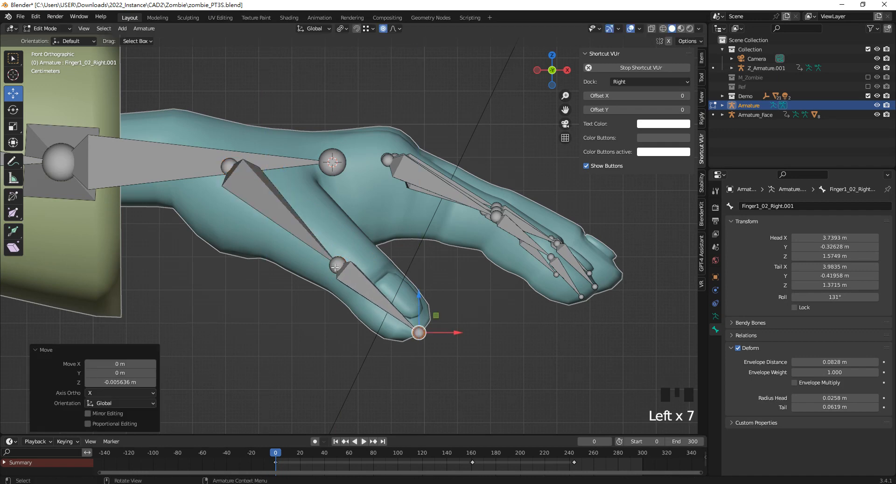
{"action": "left_click", "coordinate": [341, 264]}
{"action": "left_click_drag", "start_coordinate": [339, 228], "coordinate": [339, 223]}
{"action": "mouse_move", "coordinate": [397, 244]}
{"action": "middle_mouse_down"}
{"action": "mouse_move", "coordinate": [287, 246]}
{"action": "mouse_move", "coordinate": [395, 238]}
{"action": "middle_mouse_up"}
{"action": "middle_click_drag", "start_coordinate": [389, 196], "coordinate": [498, 247]}
{"action": "scroll", "coordinate": [357, 199], "scroll_direction": "up", "scroll_amount": 2}
{"action": "scroll", "coordinate": [356, 199], "scroll_direction": "down", "scroll_amount": 2}
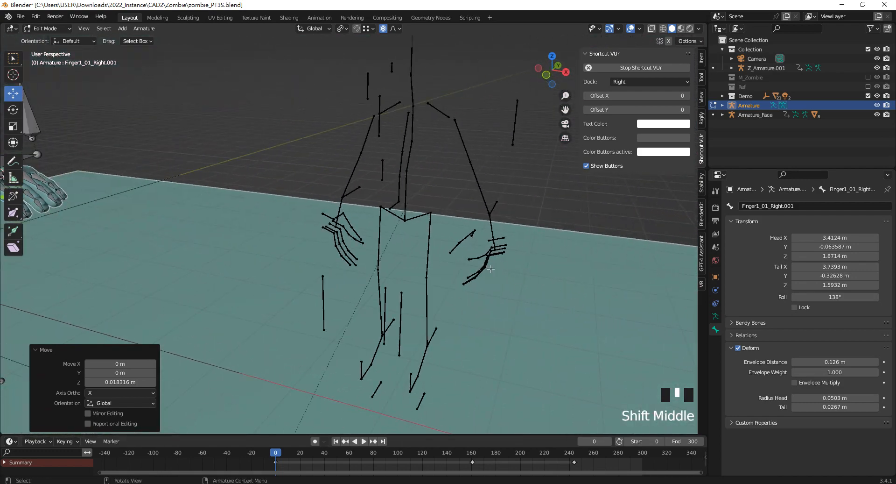
{"action": "middle_click_drag", "start_coordinate": [113, 198], "coordinate": [302, 269], "text": "shift"}
{"action": "scroll", "coordinate": [302, 270], "scroll_direction": "up", "scroll_amount": 2}
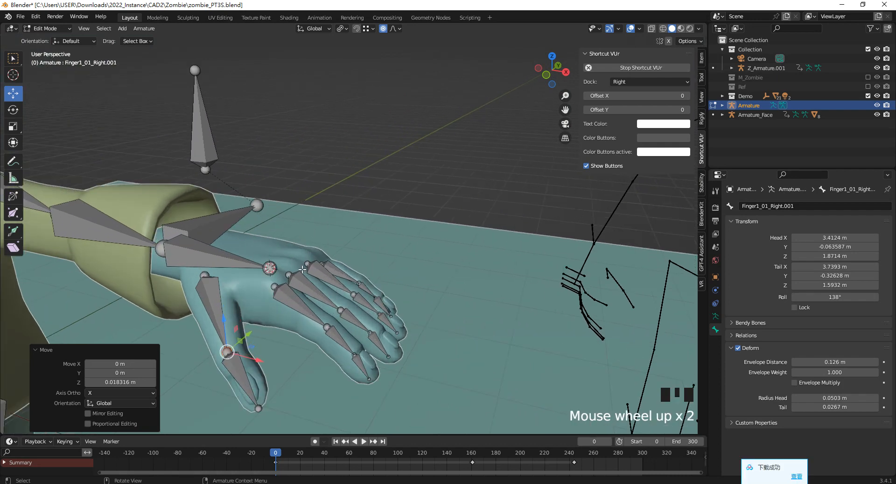
{"action": "scroll", "coordinate": [298, 248], "scroll_direction": "down", "scroll_amount": 2}
{"action": "middle_click_drag", "start_coordinate": [299, 248], "coordinate": [282, 196], "text": "shift"}
{"action": "left_click", "coordinate": [49, 29]}
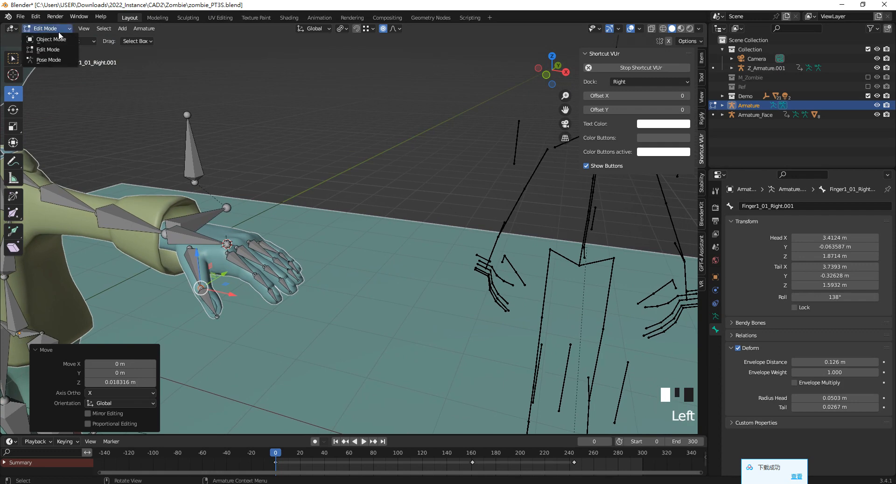
{"action": "left_click", "coordinate": [46, 38]}
{"action": "middle_click_drag", "start_coordinate": [308, 256], "coordinate": [383, 264], "text": "shift"}
{"action": "scroll", "coordinate": [633, 304], "scroll_direction": "up", "scroll_amount": 4}
{"action": "key", "text": "Tab"}
- Raise the base joints of the four right-hand fingers together about 0.07 m along Z
{"action": "left_click", "coordinate": [279, 247]}
{"action": "scroll", "coordinate": [279, 247], "scroll_direction": "up", "scroll_amount": 5}
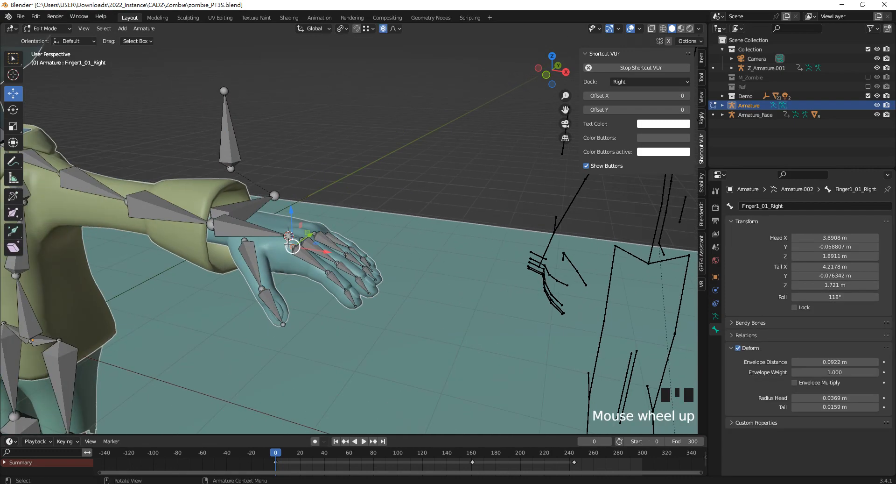
{"action": "left_click", "coordinate": [237, 243], "text": "shift"}
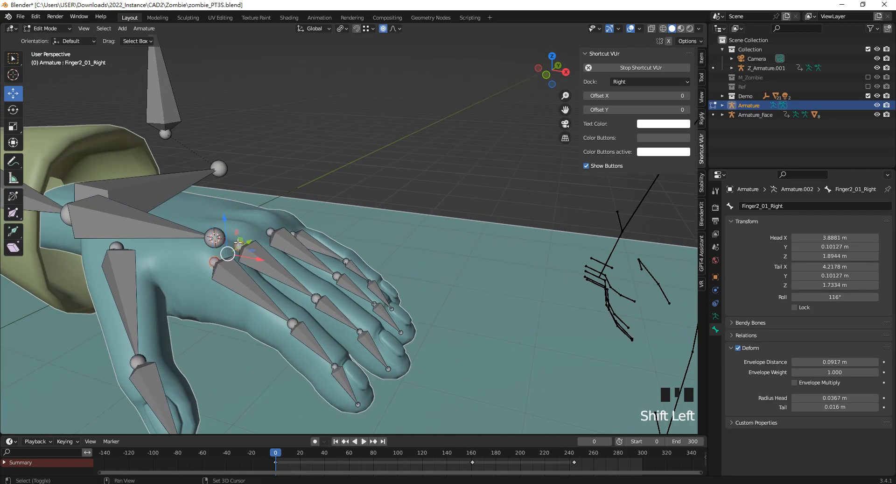
{"action": "left_click", "coordinate": [269, 232], "text": "shift"}
{"action": "mouse_move", "coordinate": [269, 231]}
{"action": "middle_mouse_down"}
{"action": "mouse_move", "coordinate": [263, 249]}
{"action": "mouse_move", "coordinate": [253, 224]}
{"action": "middle_mouse_up"}
{"action": "left_click", "coordinate": [293, 234], "text": "shift"}
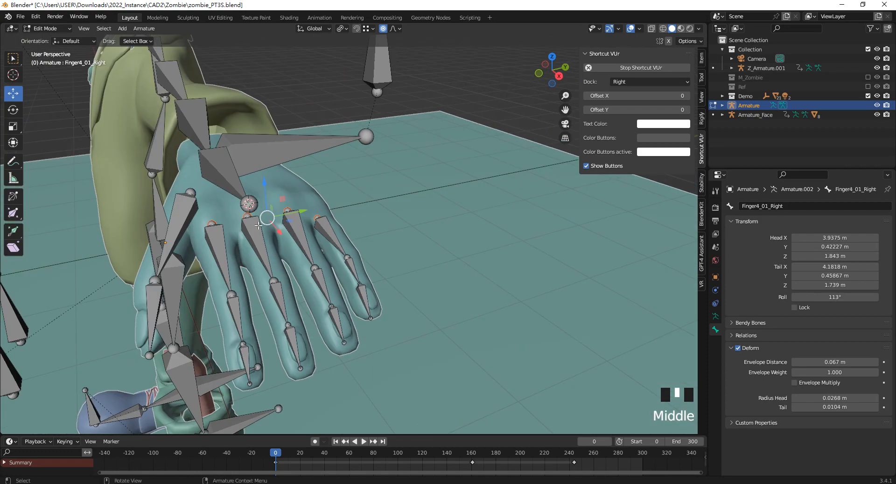
{"action": "left_click_drag", "start_coordinate": [318, 201], "coordinate": [317, 187]}
{"action": "middle_click_drag", "start_coordinate": [317, 187], "coordinate": [328, 229]}
- Extrude an upright control bone along Z from the base joint of each of the four fingers
{"action": "left_click", "coordinate": [271, 234], "text": "shift"}
{"action": "middle_click_drag", "start_coordinate": [218, 288], "coordinate": [414, 266]}
{"action": "key", "text": "e"}
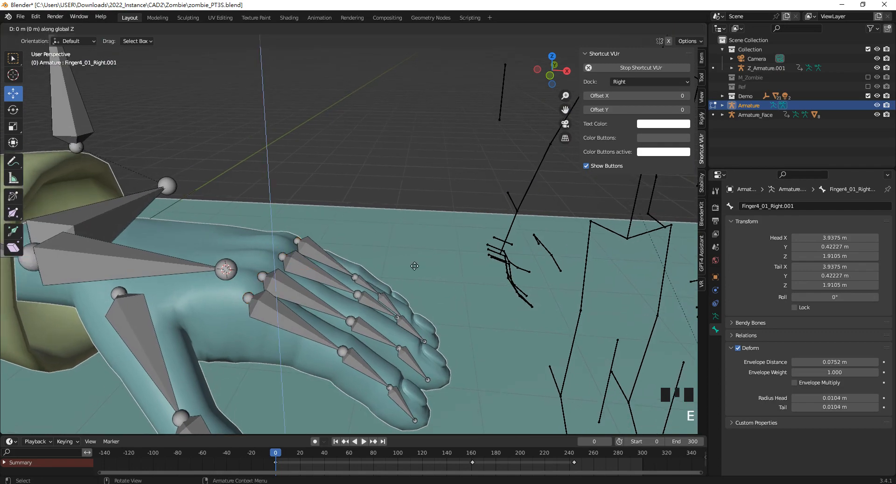
{"action": "left_click", "coordinate": [402, 201]}
{"action": "middle_click_drag", "start_coordinate": [403, 201], "coordinate": [367, 187]}
- Extrude a control bone about 0.290 m upward along Z from the thumb's base joint
{"action": "left_click", "coordinate": [115, 262]}
{"action": "middle_click_drag", "start_coordinate": [114, 262], "coordinate": [313, 284]}
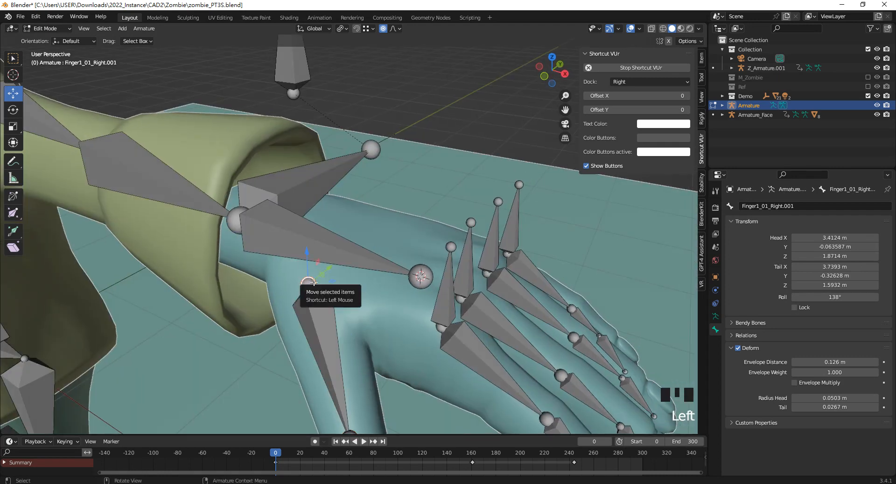
{"action": "key", "text": "e"}
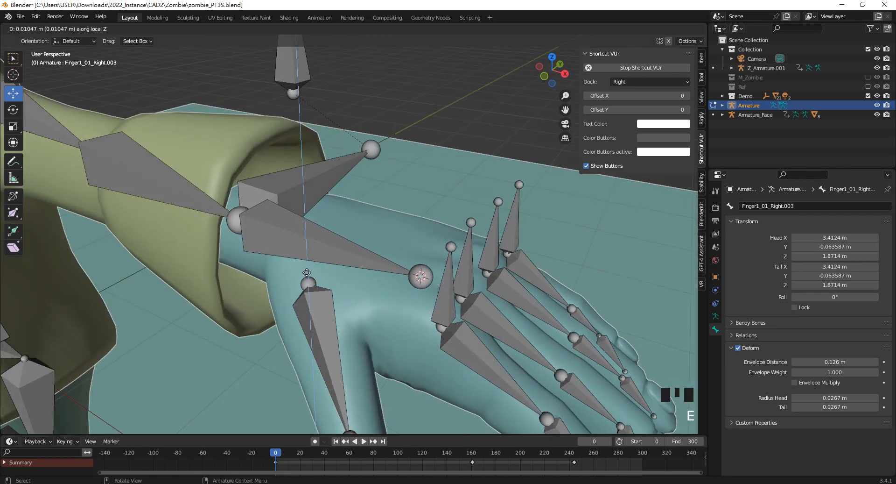
{"action": "left_click", "coordinate": [308, 206]}
{"action": "middle_click_drag", "start_coordinate": [308, 208], "coordinate": [330, 247]}
{"action": "scroll", "coordinate": [319, 228], "scroll_direction": "down", "scroll_amount": 4}
{"action": "scroll", "coordinate": [326, 231], "scroll_direction": "up", "scroll_amount": 3}
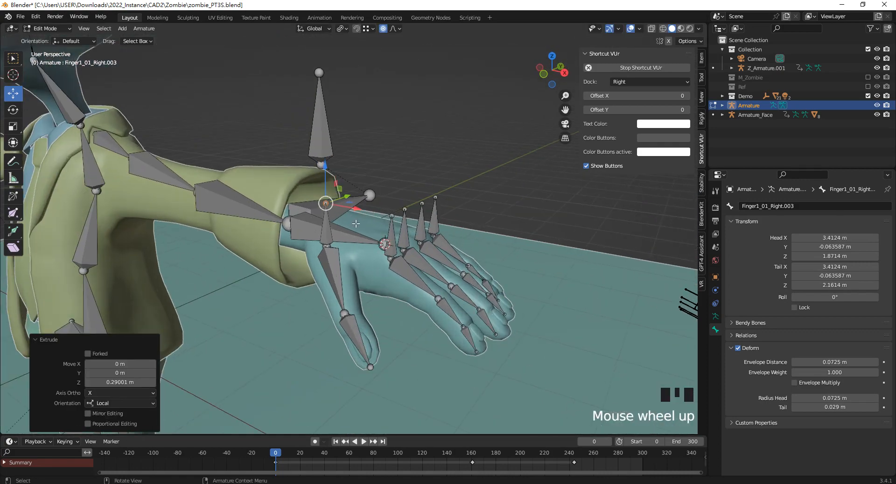
- Rotate the thumb's new control bone 90° about the global X axis
{"action": "left_click", "coordinate": [288, 238]}
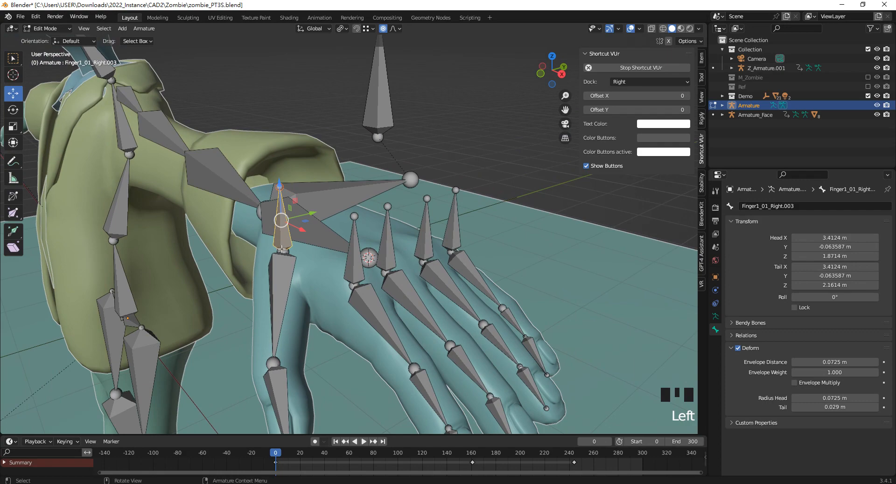
{"action": "middle_click_drag", "start_coordinate": [360, 252], "coordinate": [387, 255]}
{"action": "scroll", "coordinate": [408, 256], "scroll_direction": "up", "scroll_amount": 1}
{"action": "scroll", "coordinate": [407, 256], "scroll_direction": "down", "scroll_amount": 7}
{"action": "scroll", "coordinate": [408, 257], "scroll_direction": "up", "scroll_amount": 1}
{"action": "scroll", "coordinate": [326, 233], "scroll_direction": "up", "scroll_amount": 6}
{"action": "scroll", "coordinate": [329, 227], "scroll_direction": "up", "scroll_amount": 2}
{"action": "scroll", "coordinate": [410, 236], "scroll_direction": "down", "scroll_amount": 2}
{"action": "scroll", "coordinate": [411, 219], "scroll_direction": "up", "scroll_amount": 2}
{"action": "scroll", "coordinate": [411, 233], "scroll_direction": "up", "scroll_amount": 2}
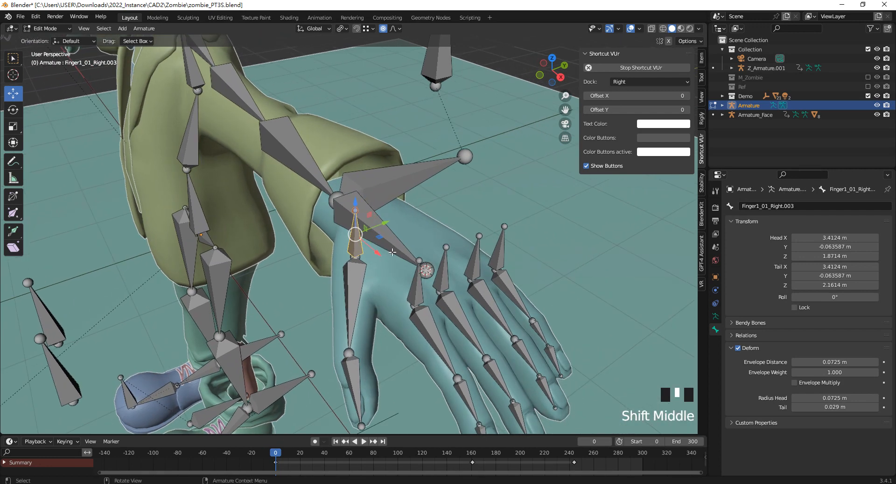
{"action": "key", "text": "r"}
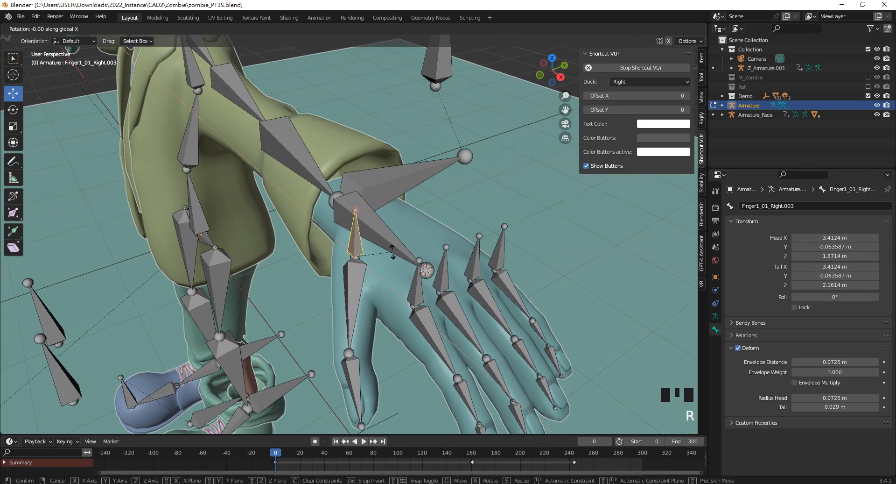
{"action": "type", "text": "90"}
{"action": "key", "text": "Return"}
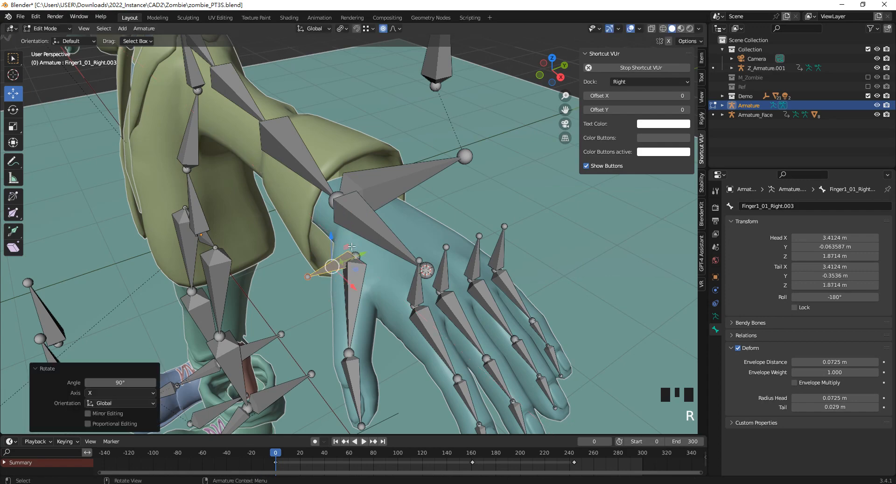
{"action": "middle_click_drag", "start_coordinate": [372, 261], "coordinate": [307, 238]}
{"action": "left_click", "coordinate": [342, 297]}
{"action": "scroll", "coordinate": [356, 282], "scroll_direction": "down", "scroll_amount": 3}
{"action": "scroll", "coordinate": [309, 235], "scroll_direction": "up", "scroll_amount": 2}
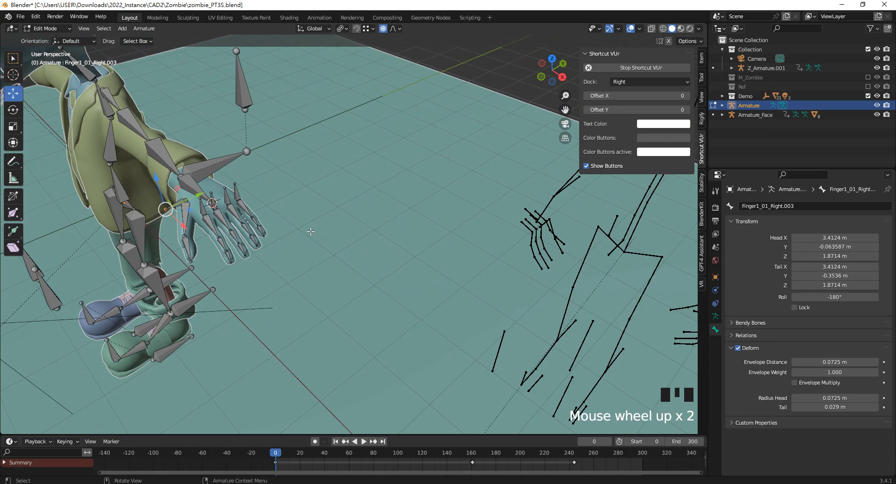
- Leave bone editing on the zombie armature and put the reference rig Z_Armature.001 into Pose Mode
{"action": "key", "text": "Tab"}
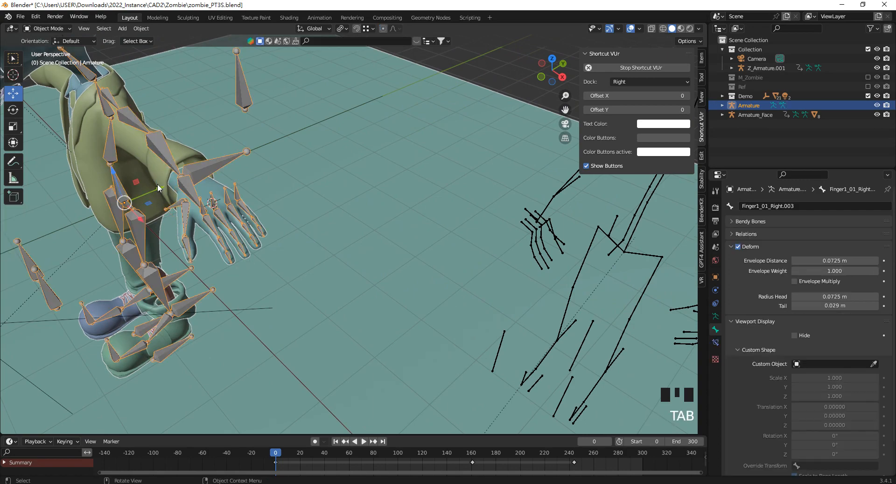
{"action": "middle_click_drag", "start_coordinate": [398, 223], "coordinate": [210, 192], "text": "shift"}
{"action": "scroll", "coordinate": [463, 266], "scroll_direction": "up", "scroll_amount": 7}
{"action": "middle_click_drag", "start_coordinate": [463, 265], "coordinate": [40, 73], "text": "shift"}
{"action": "left_click", "coordinate": [373, 280]}
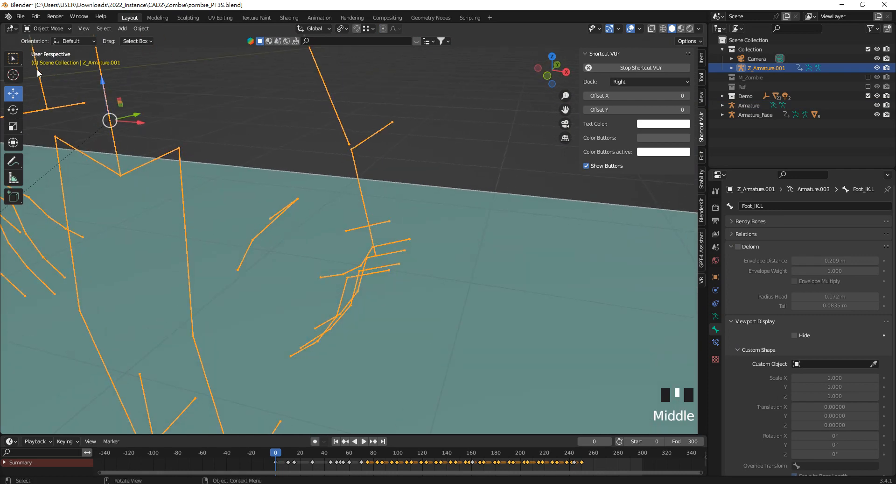
{"action": "left_click", "coordinate": [51, 29]}
{"action": "left_click", "coordinate": [54, 48]}
{"action": "left_click", "coordinate": [51, 29]}
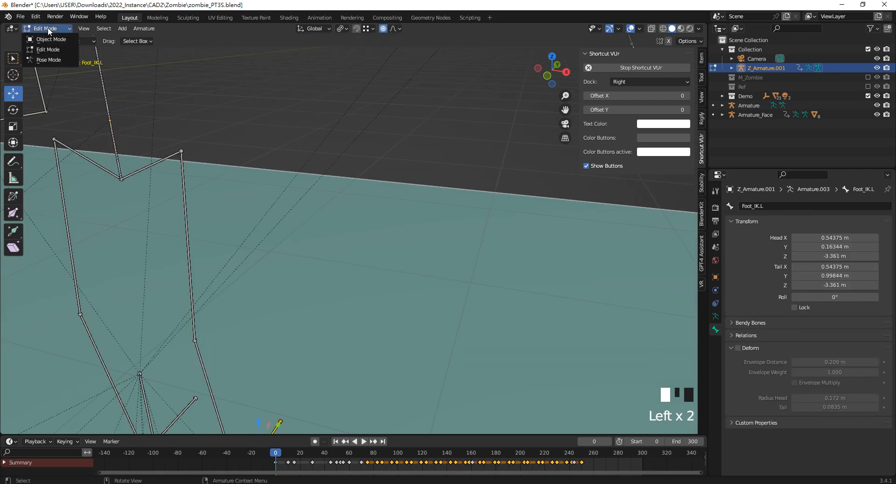
{"action": "left_click", "coordinate": [56, 57]}
- Examine the Copy Rotation constraint on the reference rig's first left forefinger bone, ForeF_1.L
{"action": "scroll", "coordinate": [364, 260], "scroll_direction": "down", "scroll_amount": 3}
{"action": "mouse_move", "coordinate": [364, 260]}
{"action": "middle_mouse_down"}
{"action": "mouse_move", "coordinate": [398, 287]}
{"action": "mouse_move", "coordinate": [356, 259]}
{"action": "mouse_move", "coordinate": [364, 269]}
{"action": "middle_mouse_up"}
{"action": "left_click", "coordinate": [365, 266]}
{"action": "left_click", "coordinate": [362, 265]}
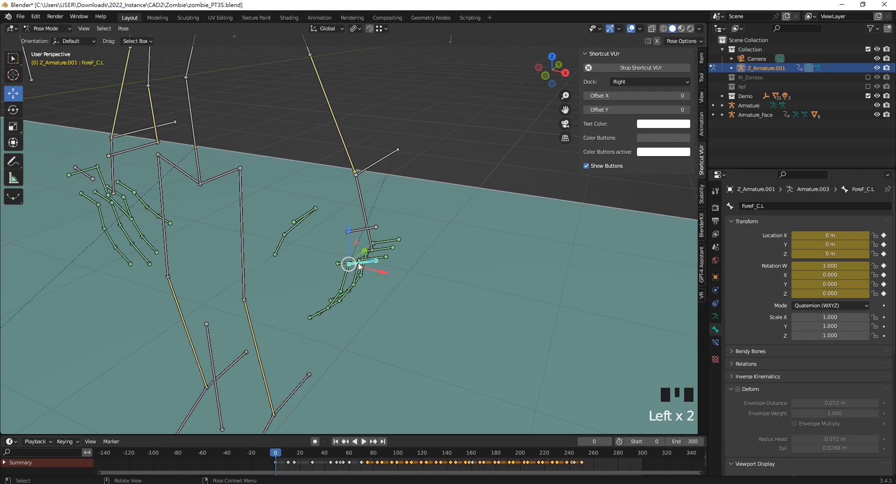
{"action": "left_click", "coordinate": [343, 280]}
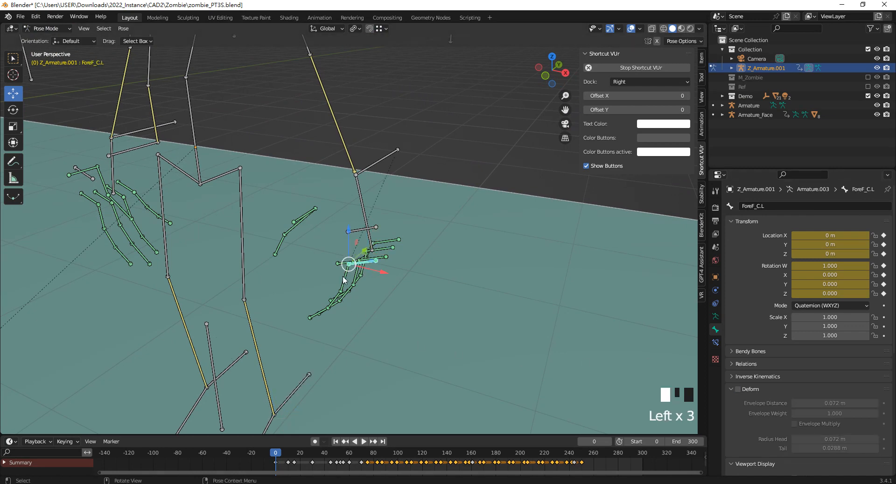
{"action": "left_click", "coordinate": [716, 342]}
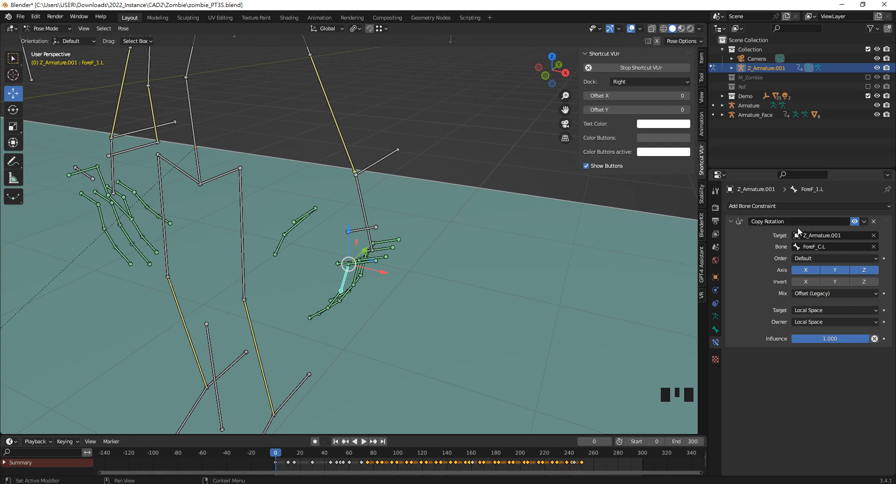
{"action": "scroll", "coordinate": [347, 295], "scroll_direction": "up", "scroll_amount": 5}
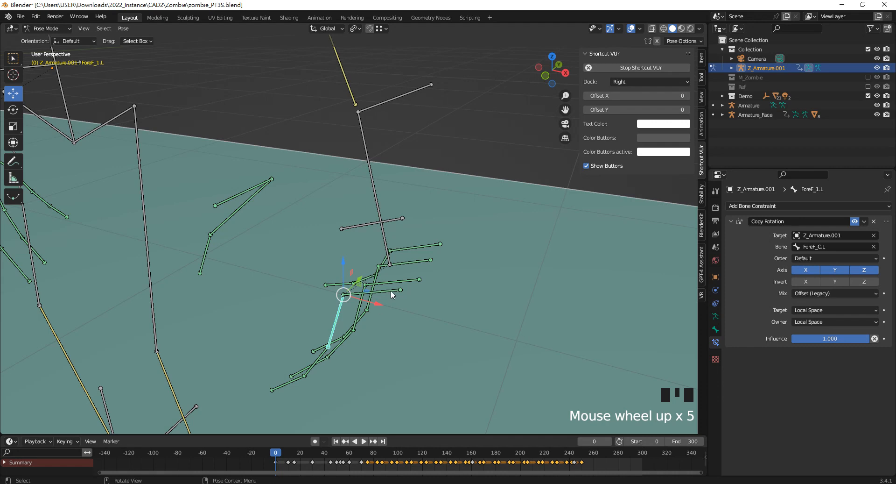
- Compare the Copy Rotation settings of the Thumb_1.L bone and the control bones ForeF_C.L and MiddleF_C.L
{"action": "left_click", "coordinate": [240, 208]}
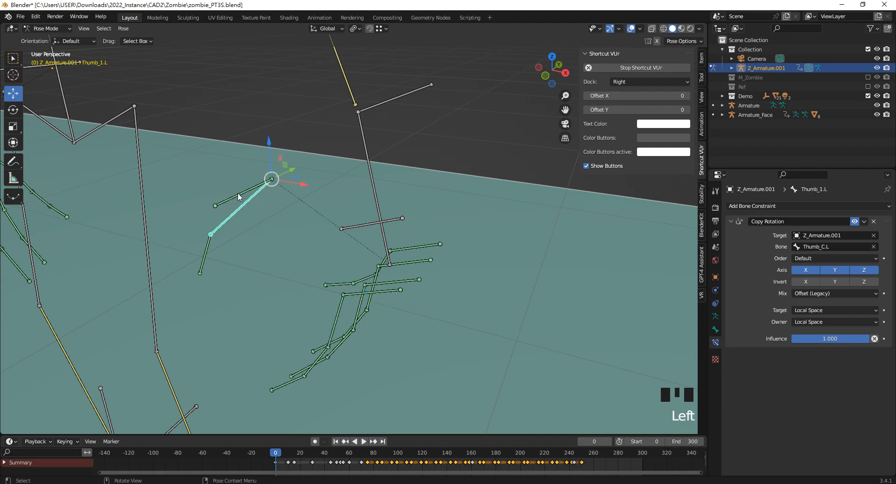
{"action": "scroll", "coordinate": [382, 237], "scroll_direction": "down", "scroll_amount": 4}
{"action": "middle_click_drag", "start_coordinate": [382, 239], "coordinate": [375, 280]}
{"action": "left_click", "coordinate": [374, 282]}
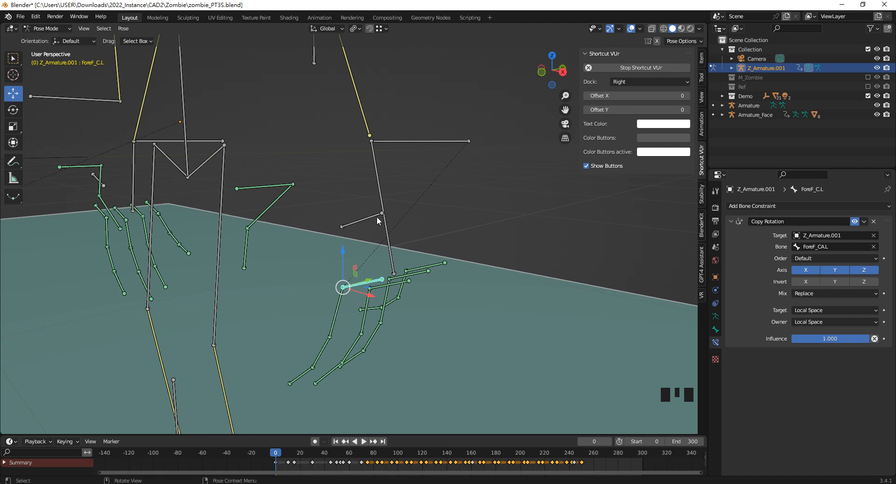
{"action": "left_click", "coordinate": [404, 281]}
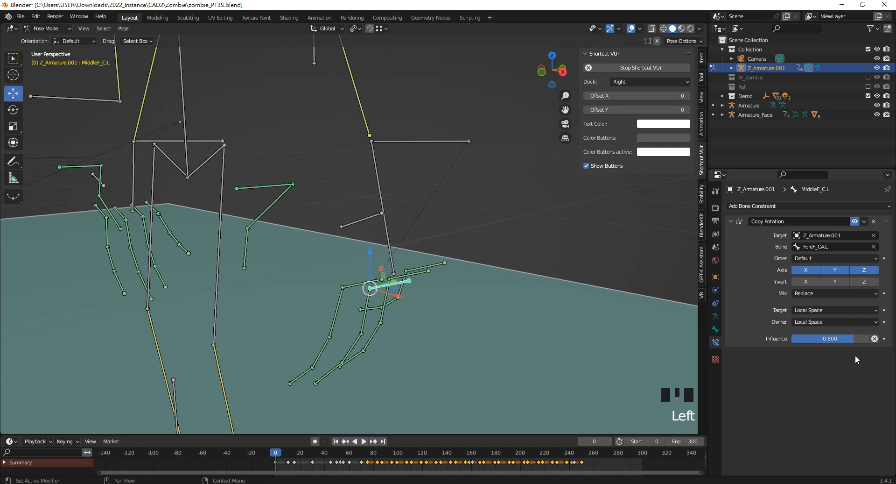
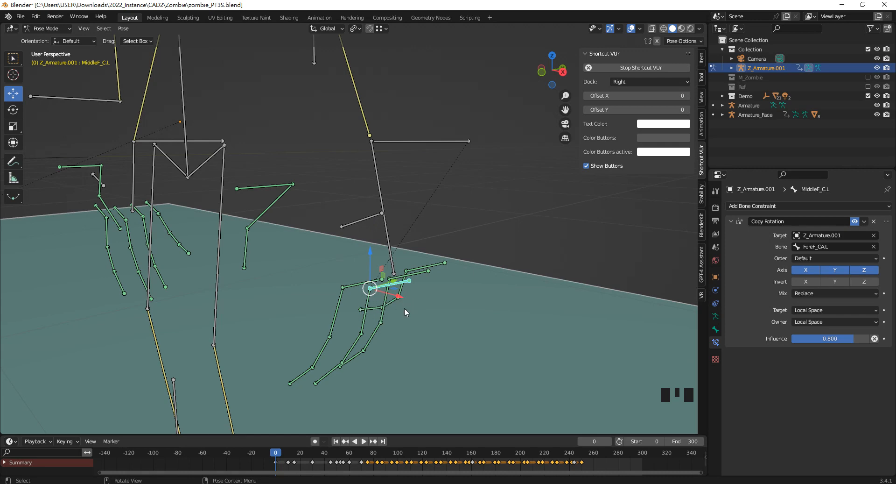
{"action": "middle_click_drag", "start_coordinate": [406, 306], "coordinate": [410, 309]}
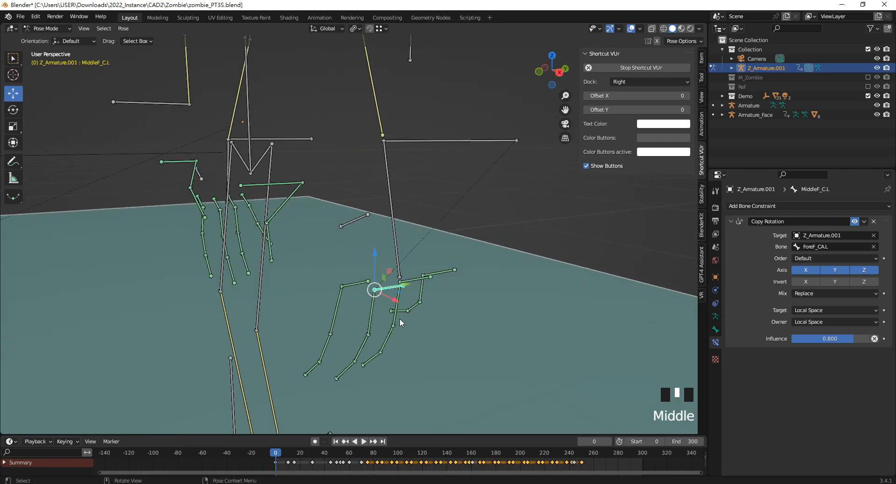
- Review how ForeF_1.L and its control bone ForeF_C.L are linked by their Copy Rotation constraints
{"action": "left_click", "coordinate": [334, 301]}
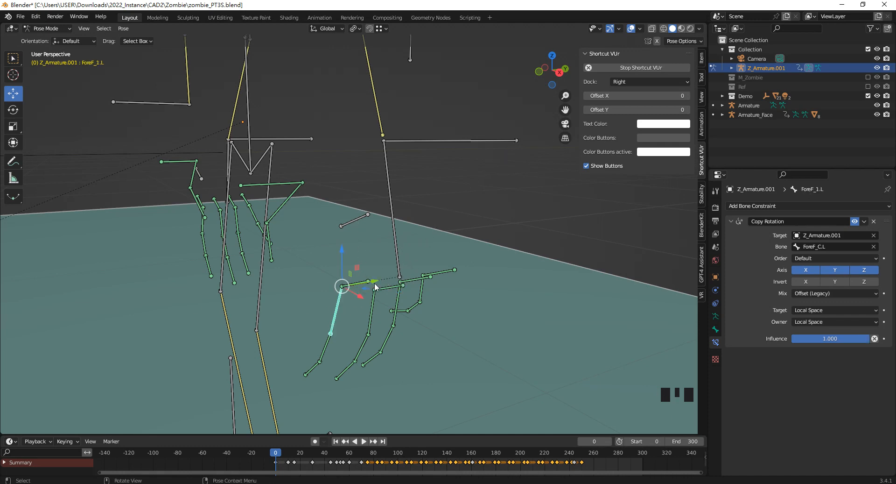
{"action": "middle_click_drag", "start_coordinate": [364, 240], "coordinate": [405, 222]}
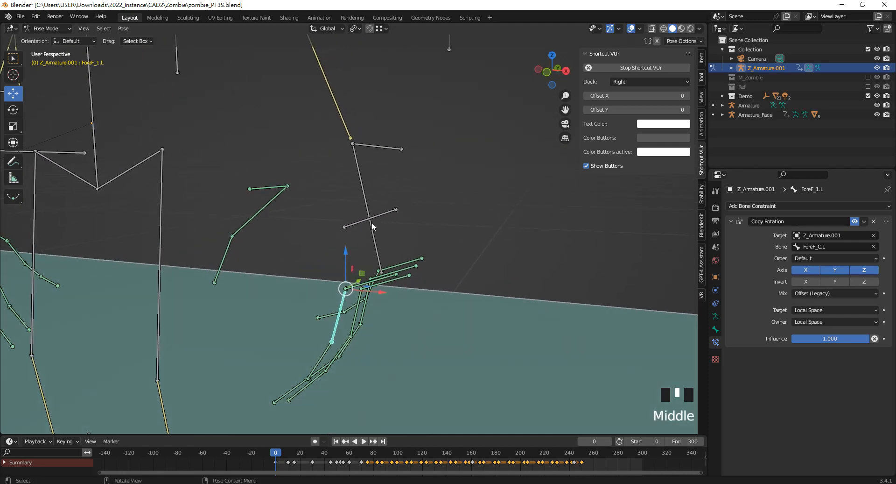
{"action": "left_click", "coordinate": [394, 281]}
{"action": "middle_click_drag", "start_coordinate": [394, 282], "coordinate": [411, 282]}
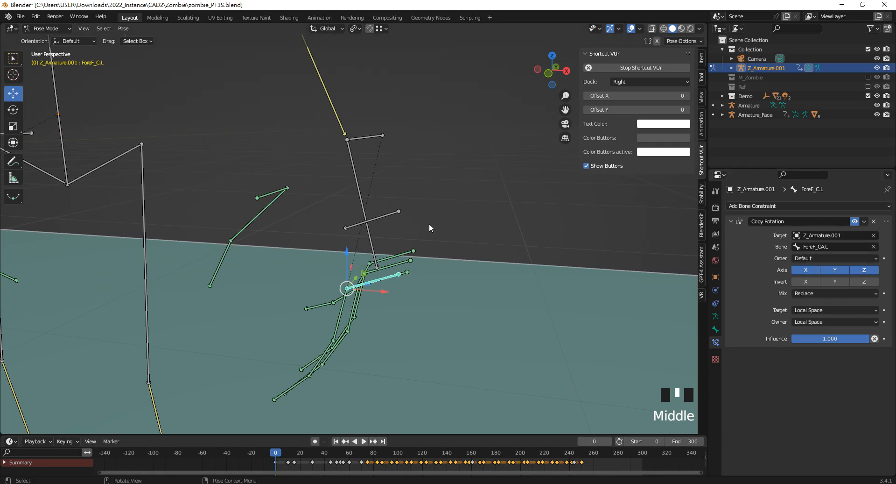
{"action": "middle_click_drag", "start_coordinate": [403, 255], "coordinate": [437, 232]}
{"action": "scroll", "coordinate": [403, 221], "scroll_direction": "down", "scroll_amount": 3}
{"action": "scroll", "coordinate": [391, 242], "scroll_direction": "up", "scroll_amount": 2}
{"action": "scroll", "coordinate": [397, 268], "scroll_direction": "down", "scroll_amount": 2}
{"action": "scroll", "coordinate": [391, 271], "scroll_direction": "up", "scroll_amount": 2}
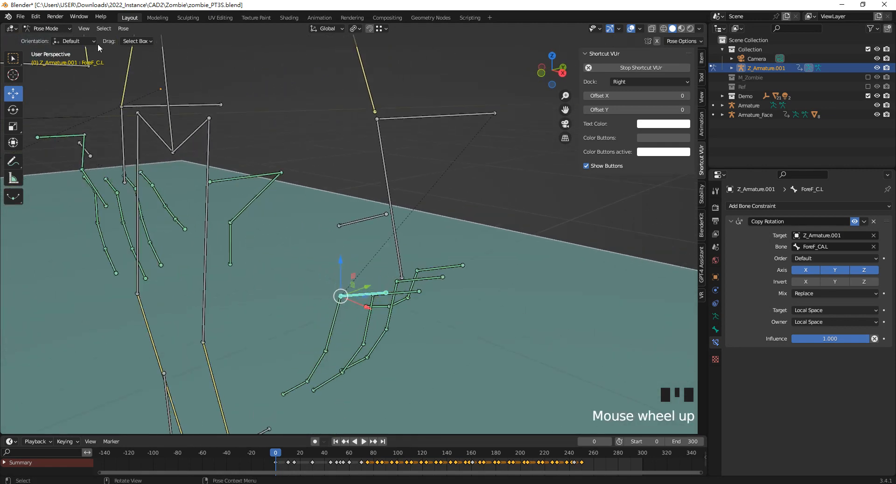
- Inspect the rest layout of the reference rig's finger and thumb control bones in Edit Mode
{"action": "left_click", "coordinate": [47, 28]}
{"action": "left_click", "coordinate": [45, 47]}
{"action": "scroll", "coordinate": [405, 267], "scroll_direction": "down", "scroll_amount": 2}
{"action": "middle_click_drag", "start_coordinate": [405, 266], "coordinate": [373, 261], "text": "shift"}
{"action": "scroll", "coordinate": [500, 269], "scroll_direction": "up", "scroll_amount": 4}
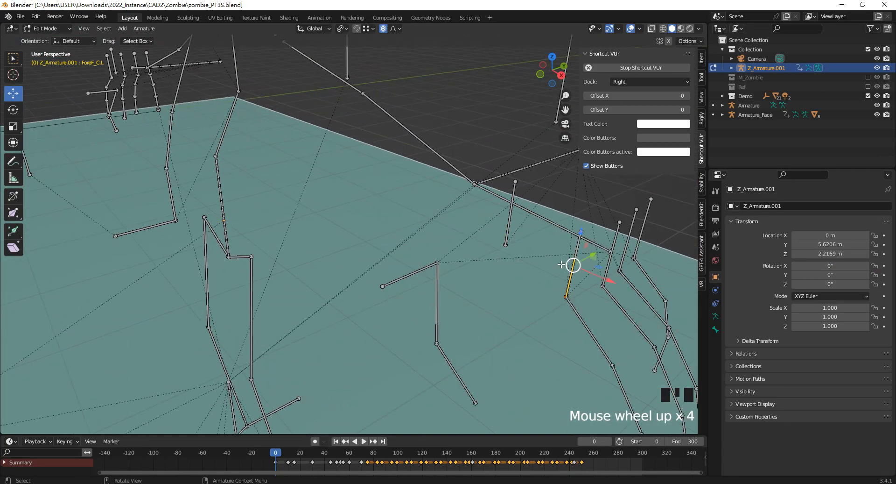
{"action": "scroll", "coordinate": [528, 204], "scroll_direction": "down", "scroll_amount": 2}
{"action": "middle_click_drag", "start_coordinate": [528, 203], "coordinate": [653, 341]}
{"action": "scroll", "coordinate": [458, 254], "scroll_direction": "down", "scroll_amount": 4}
{"action": "middle_click_drag", "start_coordinate": [17, 116], "coordinate": [85, 85], "text": "shift"}
- Leave Edit Mode on the reference rig and put the zombie's Armature into Pose Mode
{"action": "left_click", "coordinate": [49, 28]}
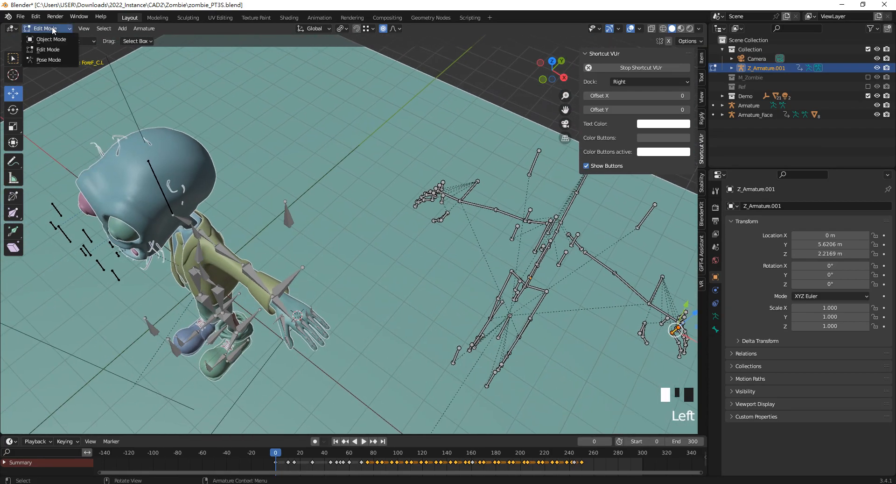
{"action": "left_click", "coordinate": [49, 40]}
{"action": "middle_click_drag", "start_coordinate": [303, 280], "coordinate": [352, 249], "text": "shift"}
{"action": "scroll", "coordinate": [342, 247], "scroll_direction": "up", "scroll_amount": 3}
{"action": "left_click", "coordinate": [296, 237]}
{"action": "scroll", "coordinate": [296, 238], "scroll_direction": "up", "scroll_amount": 5}
{"action": "left_click", "coordinate": [47, 28]}
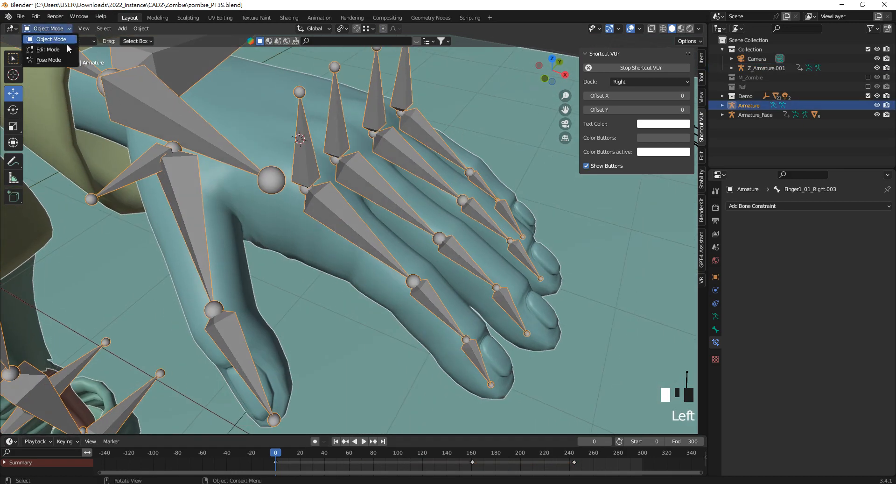
{"action": "left_click", "coordinate": [56, 59]}
- Add a Copy Rotation constraint to Finger1_01_Right, with both Target and Owner set to Local Space
{"action": "middle_click_drag", "start_coordinate": [402, 172], "coordinate": [440, 265]}
{"action": "left_click", "coordinate": [263, 209]}
{"action": "left_click", "coordinate": [440, 266]}
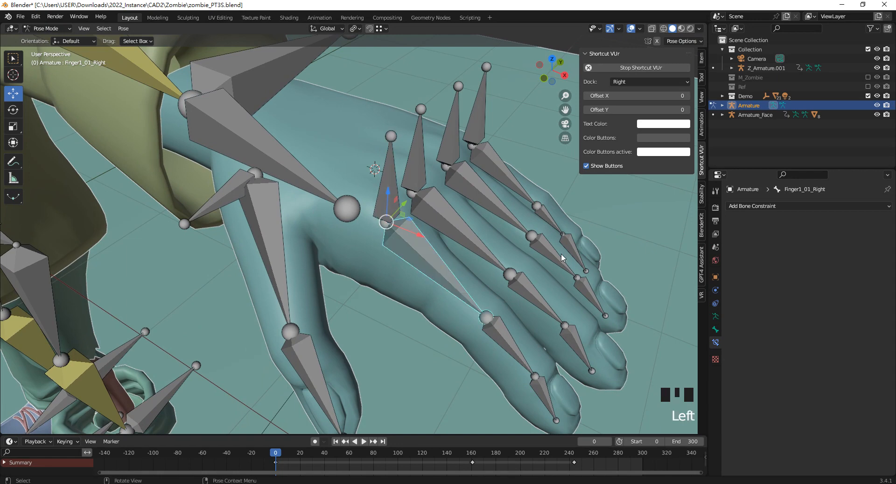
{"action": "left_click", "coordinate": [771, 206]}
{"action": "left_click", "coordinate": [741, 243]}
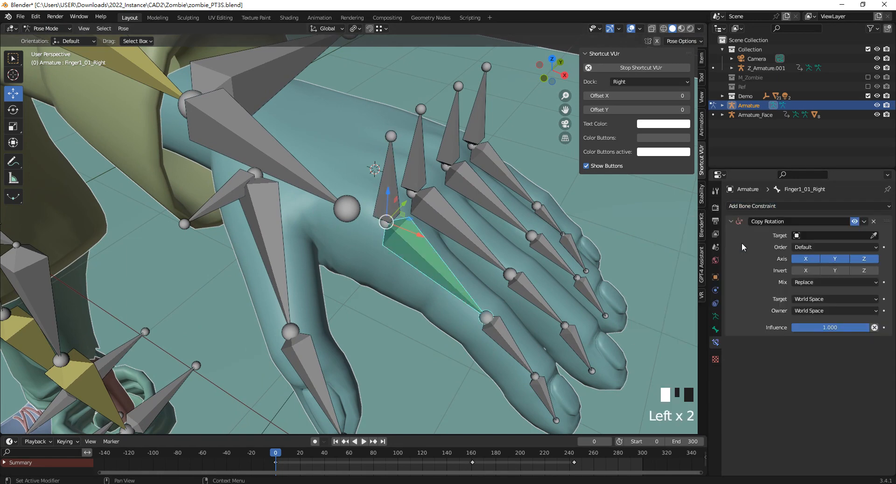
{"action": "left_click", "coordinate": [845, 298]}
{"action": "left_click", "coordinate": [810, 330]}
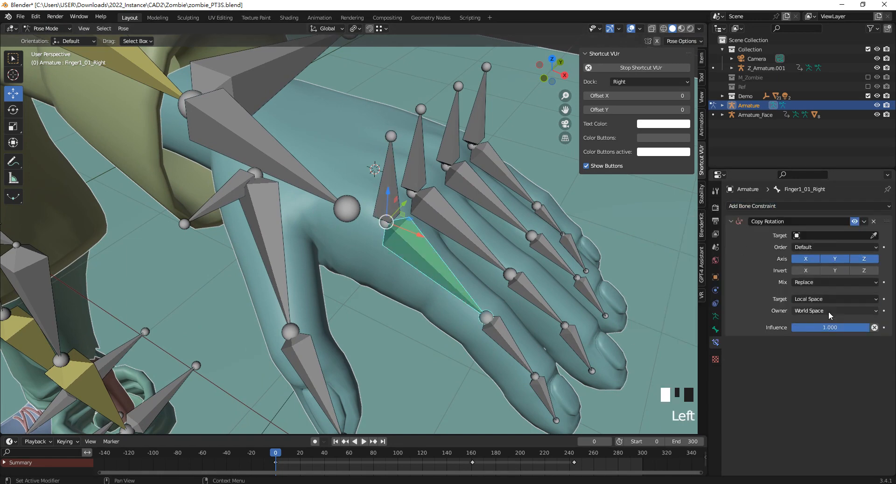
{"action": "left_click", "coordinate": [829, 310]}
{"action": "left_click", "coordinate": [827, 368]}
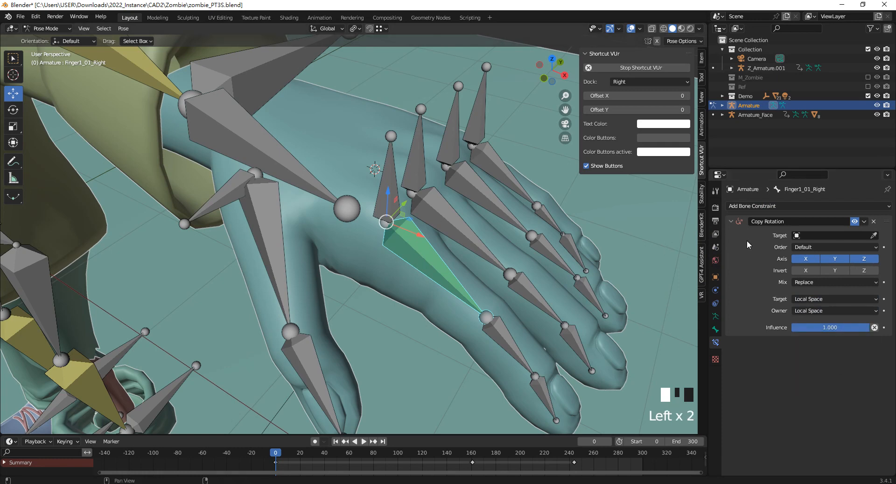
- Rename the upright control bone at the base of the forefinger Finger1_Cl_Right
{"action": "left_click", "coordinate": [873, 235]}
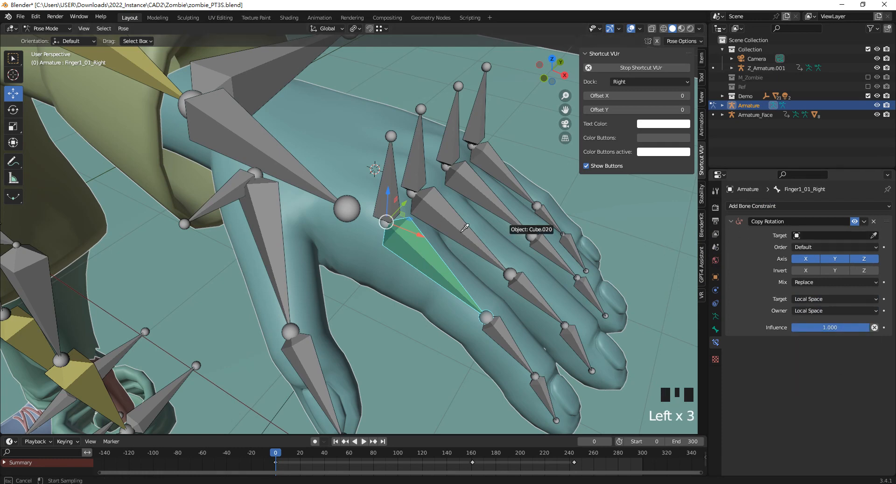
{"action": "left_click", "coordinate": [388, 175]}
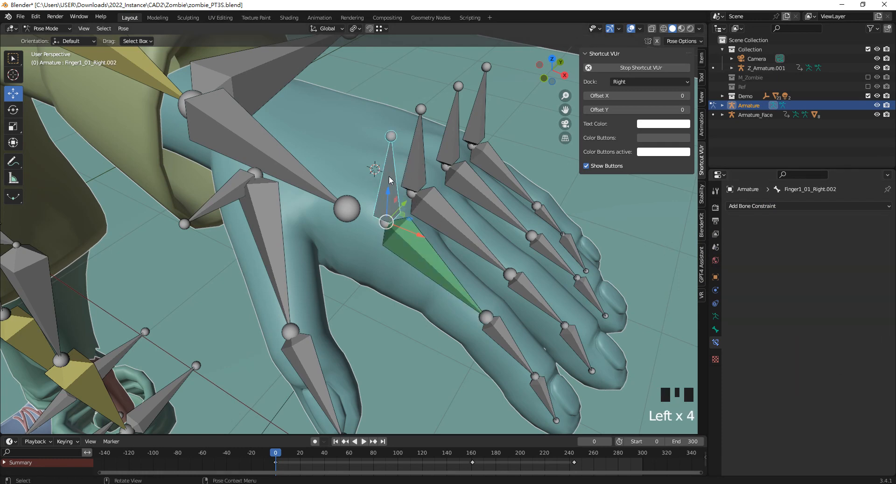
{"action": "left_click", "coordinate": [716, 329]}
{"action": "left_click", "coordinate": [805, 206]}
{"action": "left_click_drag", "start_coordinate": [782, 205], "coordinate": [810, 204]}
{"action": "key", "text": "BackSpace"}
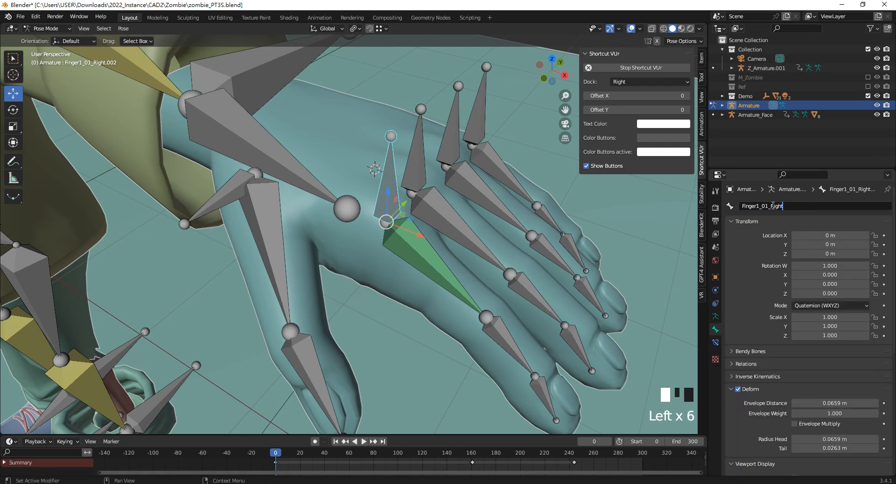
{"action": "left_click_drag", "start_coordinate": [762, 204], "coordinate": [768, 204]}
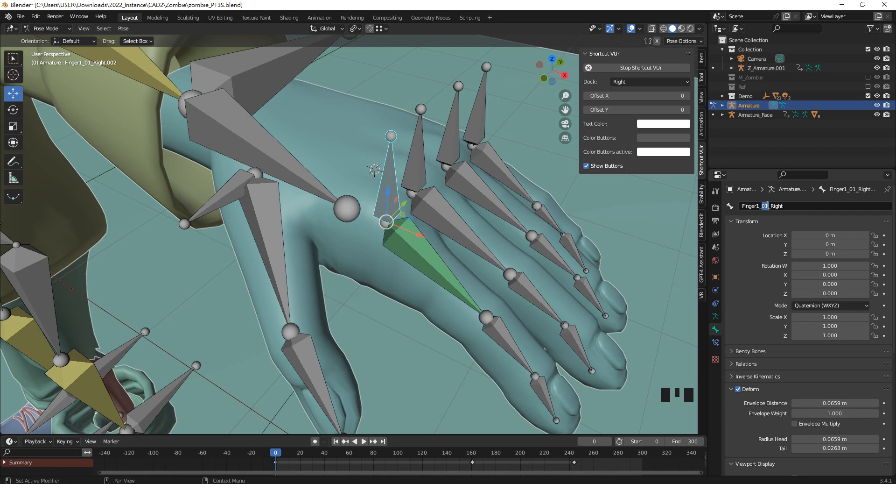
{"action": "type", "text": "C"}
- Rename the second finger's upright control bone Finger2_Cl_Right, dropping its numeric suffix
{"action": "left_click", "coordinate": [415, 188]}
{"action": "left_click", "coordinate": [414, 188]}
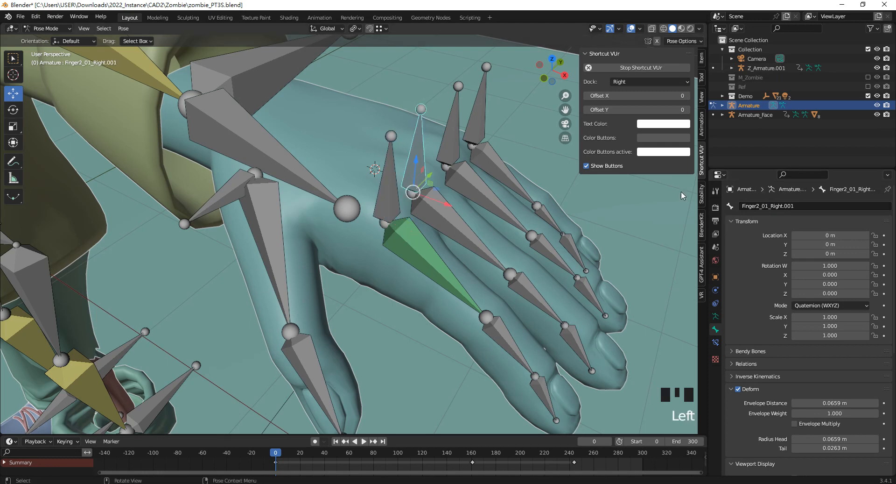
{"action": "double_click", "coordinate": [764, 205]}
{"action": "type", "text": "C"}
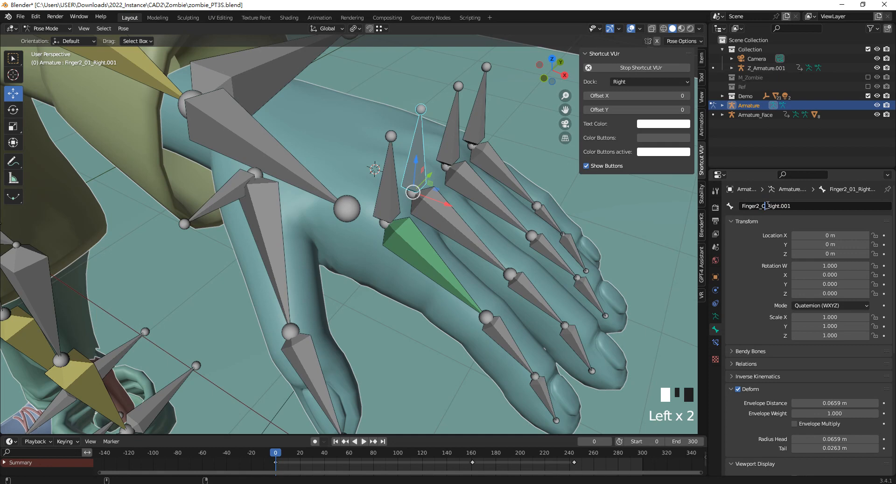
{"action": "key", "text": "Return"}
{"action": "left_click", "coordinate": [768, 207]}
{"action": "left_click", "coordinate": [765, 211]}
{"action": "left_click", "coordinate": [766, 208]}
{"action": "left_click_drag", "start_coordinate": [765, 208], "coordinate": [774, 212]}
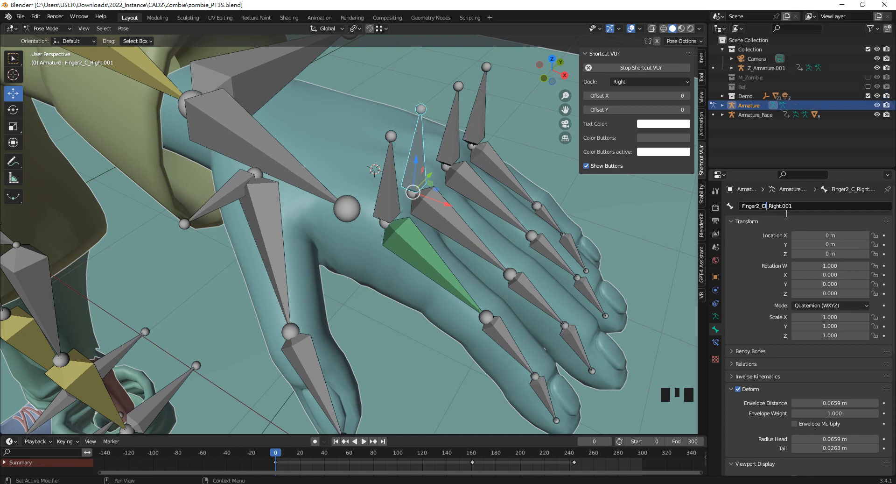
{"action": "left_click_drag", "start_coordinate": [793, 208], "coordinate": [784, 206]}
{"action": "key", "text": "BackSpace"}
{"action": "left_click", "coordinate": [443, 142]}
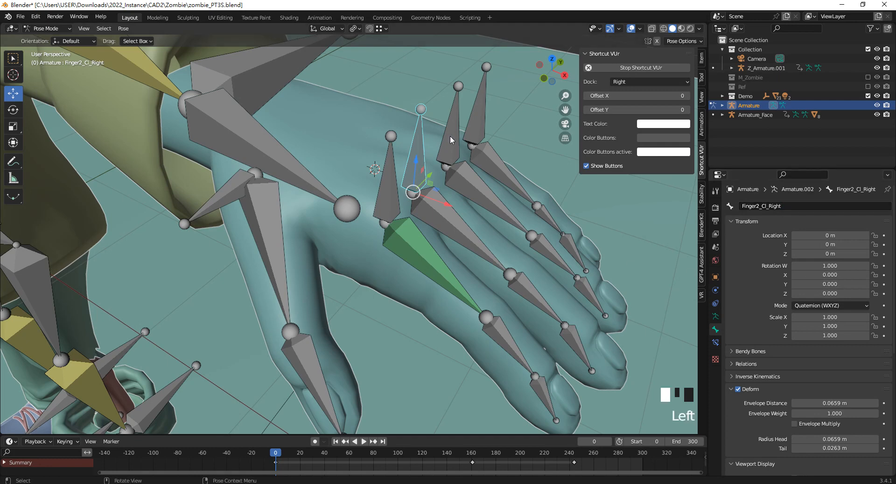
- Rename the third finger's upright control bone Finger3_Cl_Right
{"action": "left_click", "coordinate": [767, 206]}
{"action": "double_click", "coordinate": [765, 206]}
{"action": "type", "text": "C"}
{"action": "double_click", "coordinate": [786, 205]}
{"action": "key", "text": "BackSpace"}
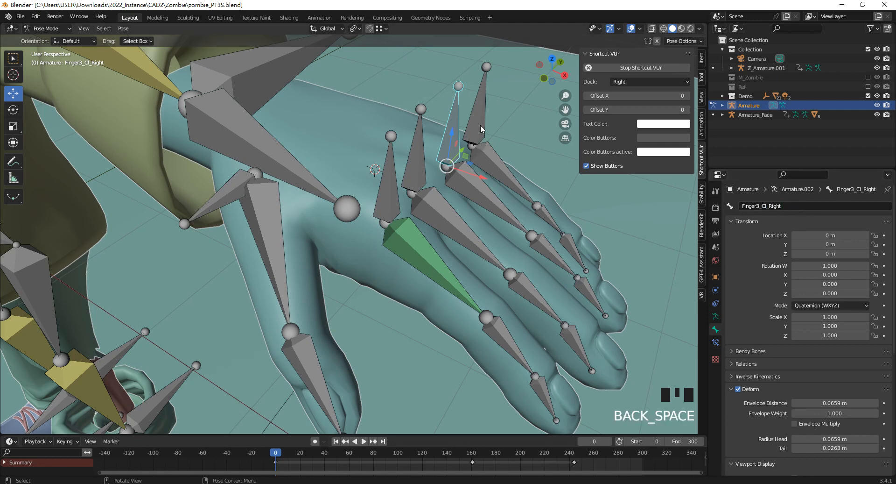
- Rename the fourth finger's upright control bone Finger4_Cl_Right
{"action": "left_click", "coordinate": [480, 112]}
{"action": "left_click", "coordinate": [798, 205]}
{"action": "double_click", "coordinate": [789, 205]}
{"action": "key", "text": "BackSpace"}
{"action": "left_click_drag", "start_coordinate": [764, 206], "coordinate": [768, 206]}
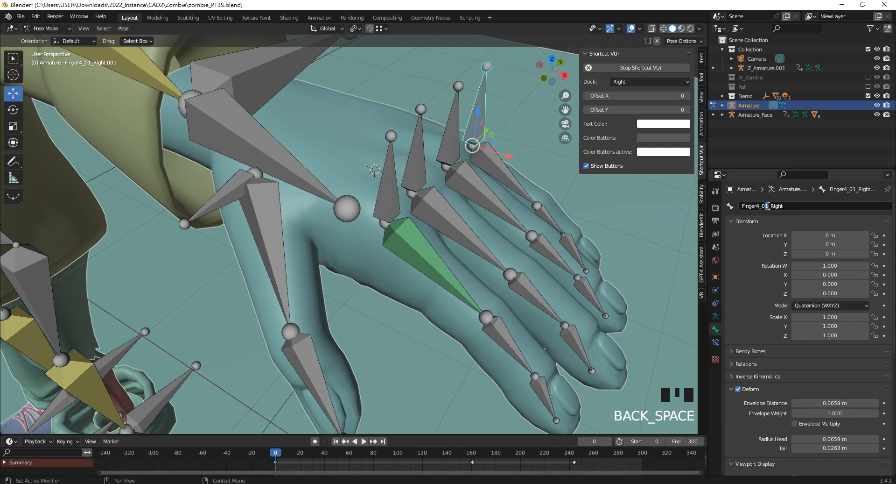
{"action": "key", "text": "BackSpace"}
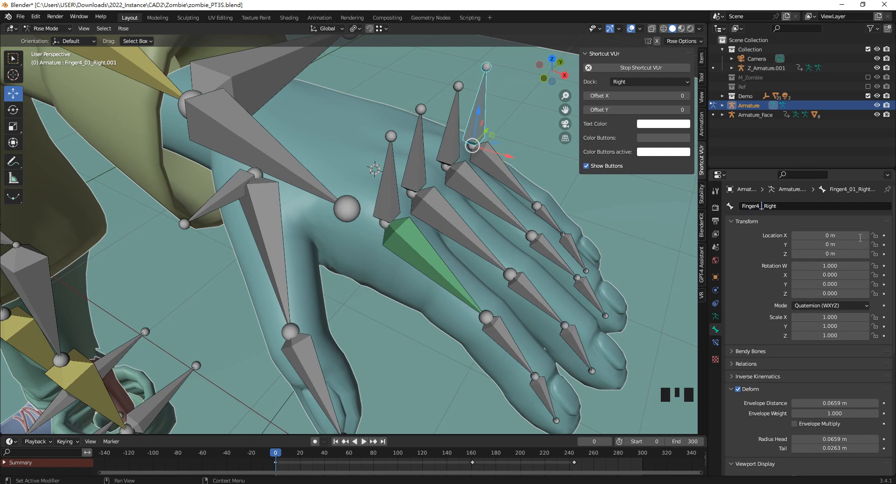
{"action": "type", "text": "1"}
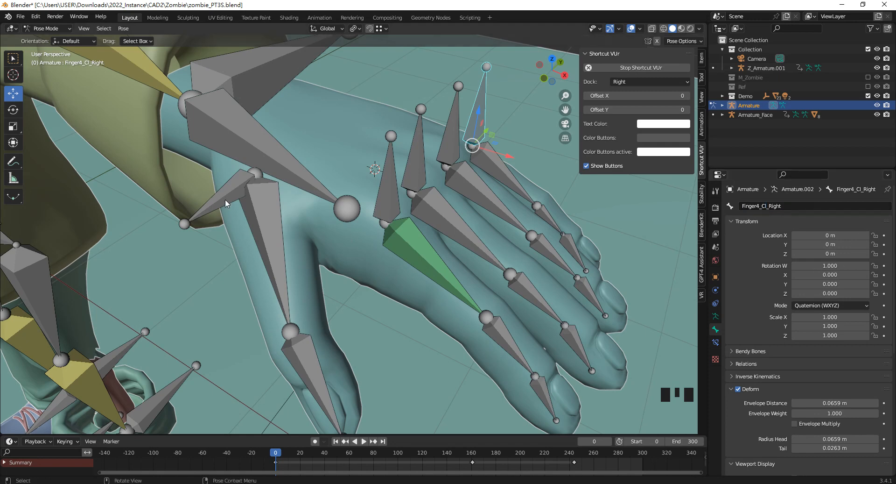
- Rename the thumb's control bone Finger0_Cl_Right
{"action": "left_click", "coordinate": [224, 193]}
{"action": "left_click", "coordinate": [789, 206]}
{"action": "left_click_drag", "start_coordinate": [786, 206], "coordinate": [808, 207]}
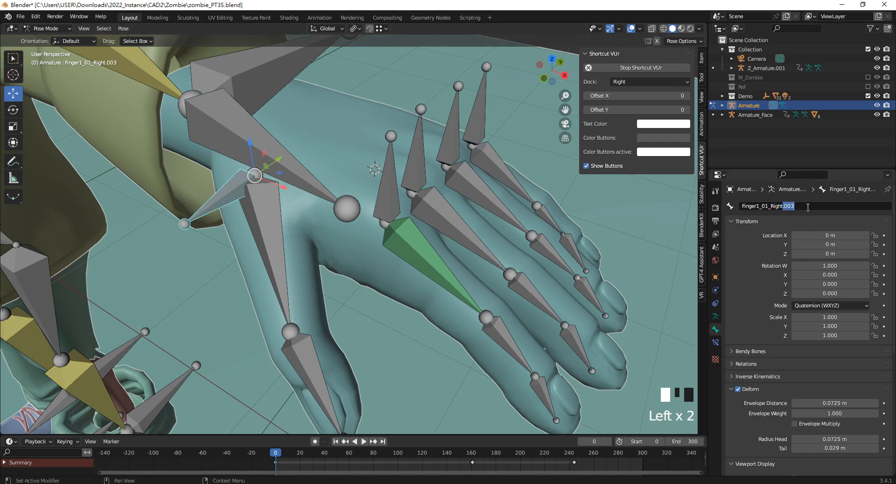
{"action": "key", "text": "BackSpace"}
{"action": "left_click_drag", "start_coordinate": [762, 206], "coordinate": [768, 206]}
{"action": "type", "text": "Ct"}
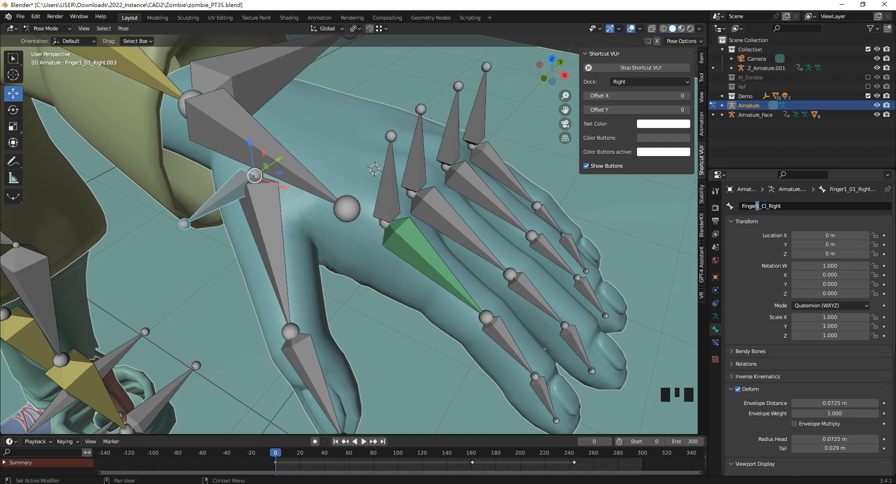
{"action": "key", "text": "BackSpace"}
{"action": "type", "text": "0"}
- Rename the thumb's first bone Finger0_01_Right.002
{"action": "left_click", "coordinate": [268, 226]}
{"action": "left_click", "coordinate": [783, 205]}
{"action": "left_click_drag", "start_coordinate": [783, 204], "coordinate": [798, 206]}
{"action": "key", "text": "BackSpace"}
{"action": "key", "text": "Return"}
{"action": "left_click", "coordinate": [759, 205]}
{"action": "left_click_drag", "start_coordinate": [756, 205], "coordinate": [759, 205]}
{"action": "type", "text": "002"}
{"action": "key", "text": "Return"}
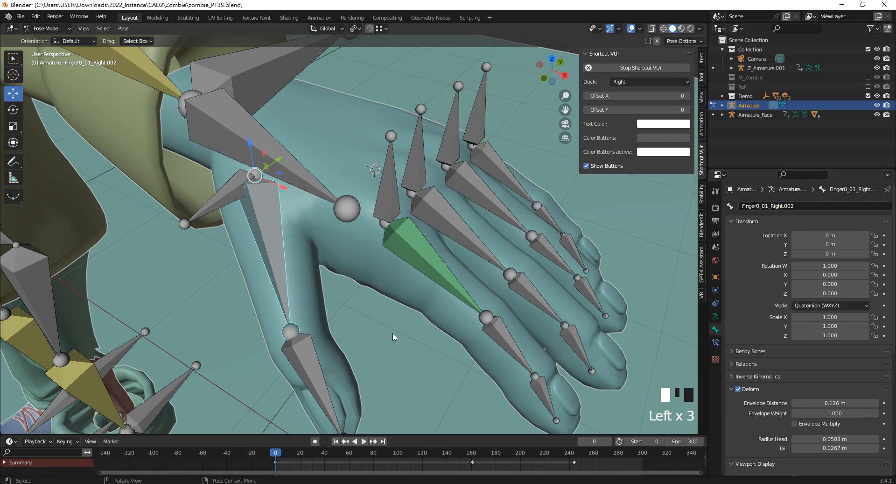
- Rename the thumb's tip bone Finger0_02_Right
{"action": "left_click", "coordinate": [300, 373]}
{"action": "left_click", "coordinate": [784, 206]}
{"action": "left_click_drag", "start_coordinate": [784, 205], "coordinate": [813, 207]}
{"action": "key", "text": "BackSpace"}
{"action": "left_click_drag", "start_coordinate": [756, 206], "coordinate": [759, 206]}
{"action": "type", "text": "0"}
{"action": "key", "text": "Return"}
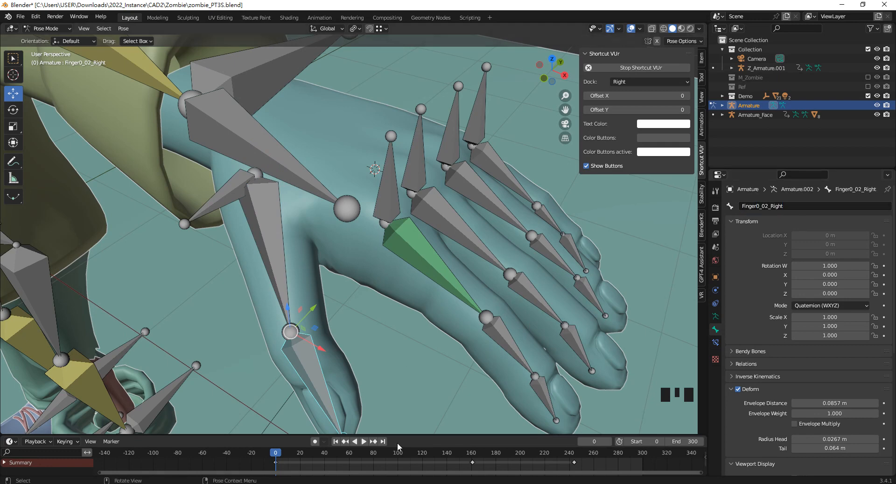
- Set the zombie's Armature as the target object of the Copy Rotation constraint on Finger1_01_Right
{"action": "left_click", "coordinate": [396, 184]}
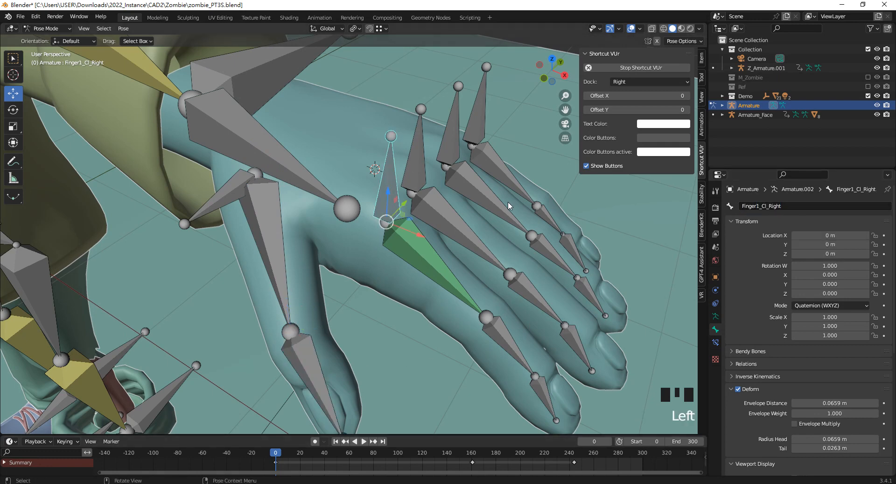
{"action": "left_click", "coordinate": [410, 247]}
{"action": "left_click", "coordinate": [714, 342]}
{"action": "left_click", "coordinate": [874, 235]}
{"action": "left_click", "coordinate": [390, 176]}
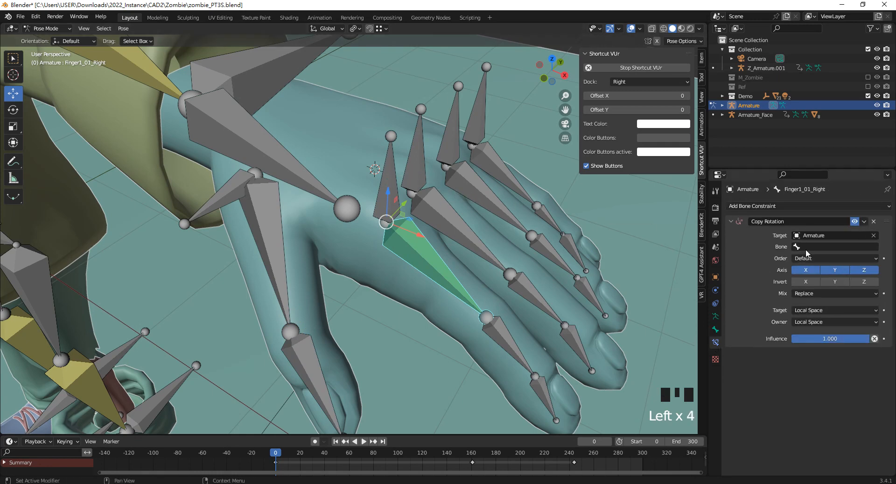
- Choose Finger1_Cl_Right as the target bone of the Copy Rotation constraint
{"action": "left_click", "coordinate": [812, 246]}
{"action": "scroll", "coordinate": [822, 336], "scroll_direction": "down", "scroll_amount": 10}
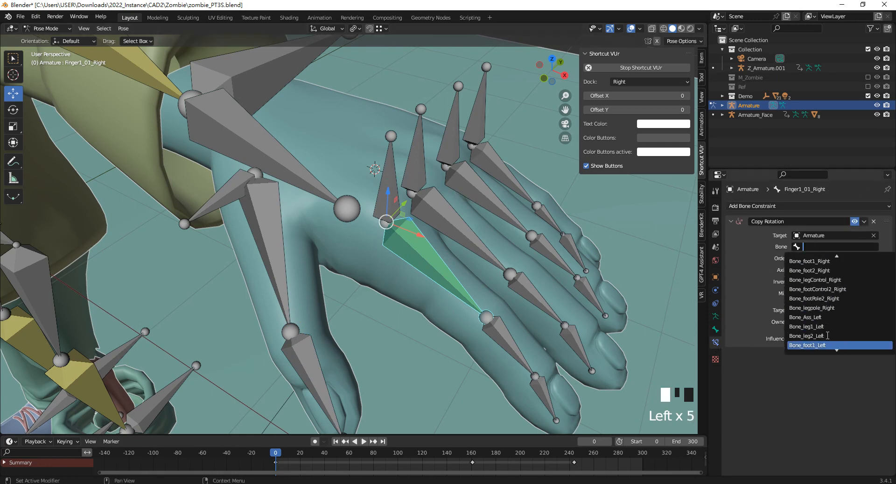
{"action": "scroll", "coordinate": [828, 335], "scroll_direction": "down", "scroll_amount": 8}
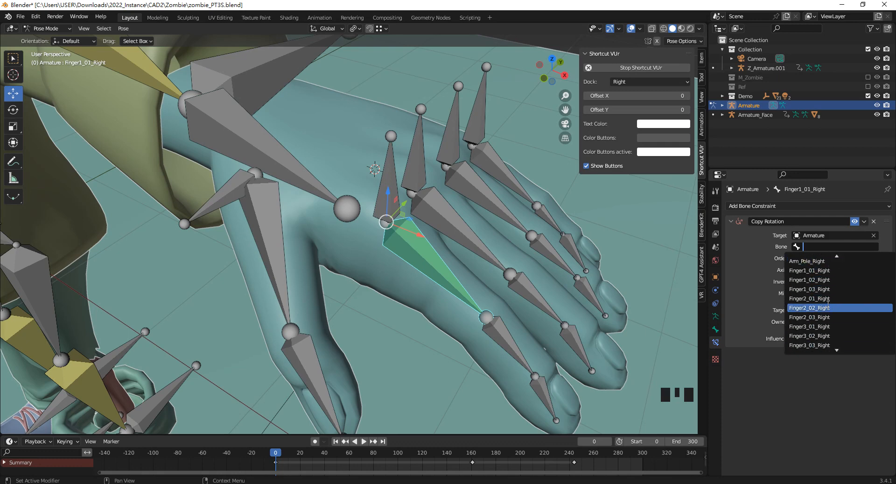
{"action": "scroll", "coordinate": [828, 317], "scroll_direction": "down", "scroll_amount": 5}
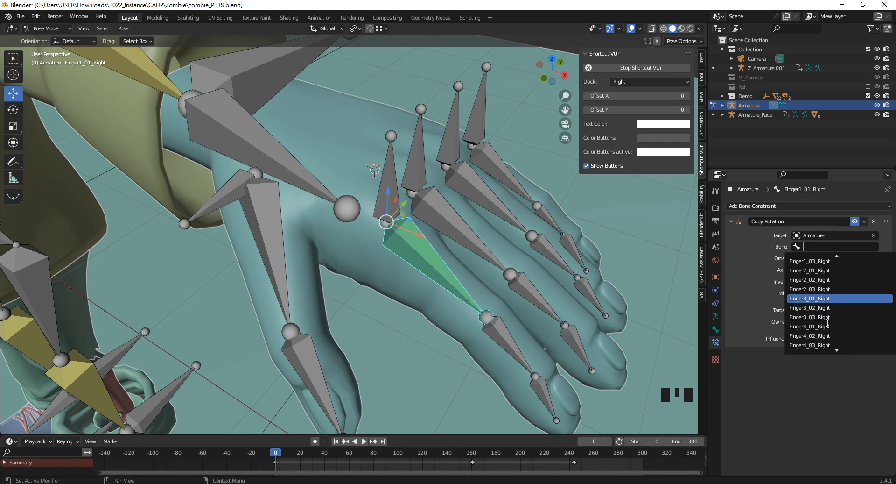
{"action": "scroll", "coordinate": [826, 261], "scroll_direction": "up", "scroll_amount": 1}
{"action": "scroll", "coordinate": [826, 260], "scroll_direction": "up", "scroll_amount": 3}
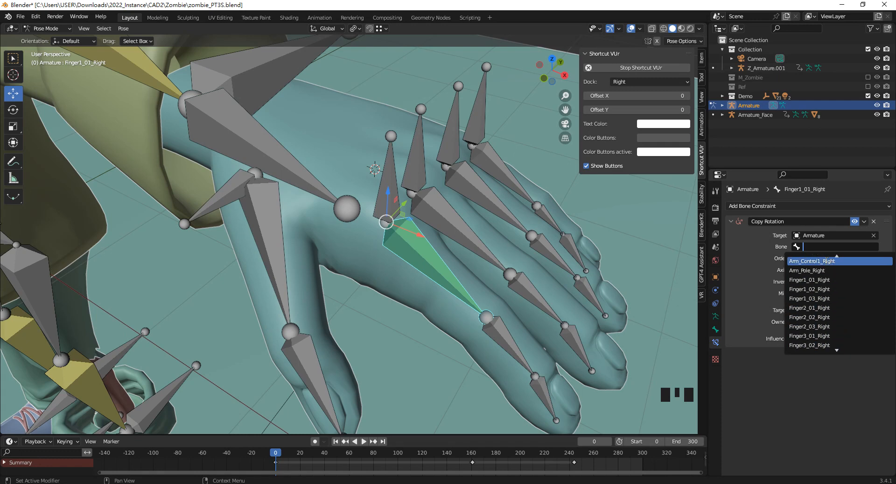
{"action": "scroll", "coordinate": [823, 322], "scroll_direction": "down", "scroll_amount": 15}
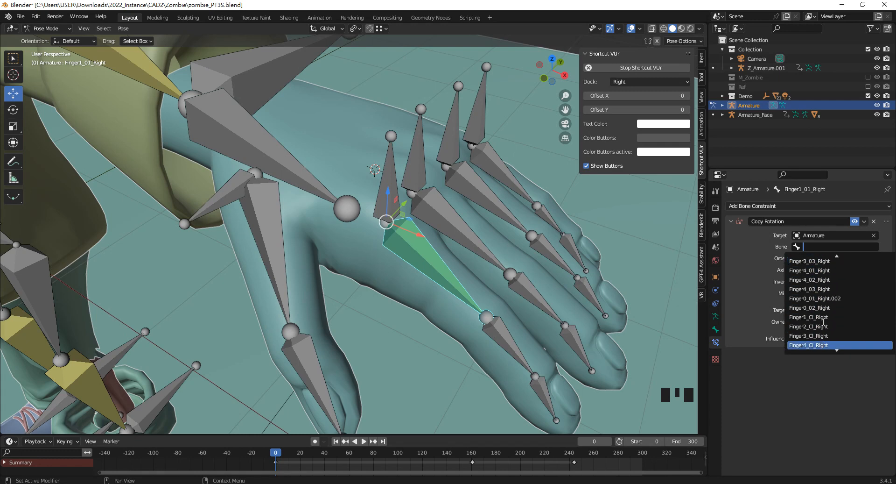
{"action": "left_click", "coordinate": [819, 316]}
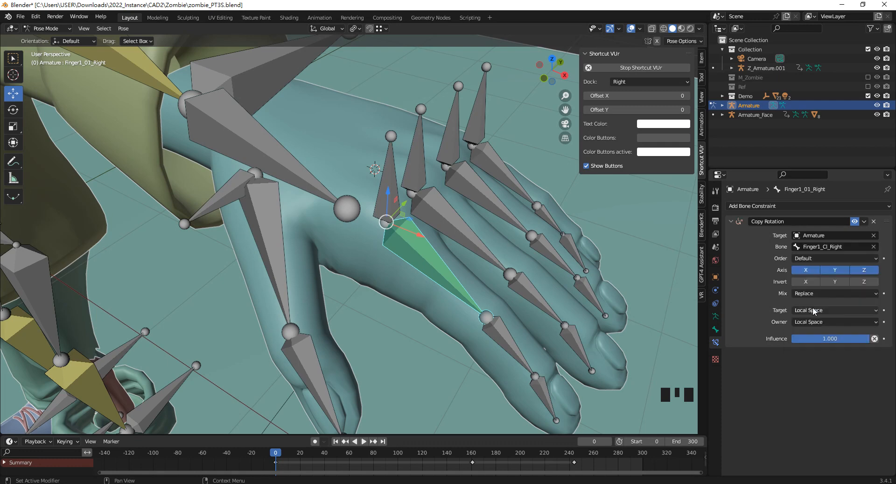
- Test the forefinger constraint by rotating Finger1_Cl_Right about its local Z axis, then cancel the rotation
{"action": "middle_click_drag", "start_coordinate": [470, 208], "coordinate": [383, 207], "text": "shift"}
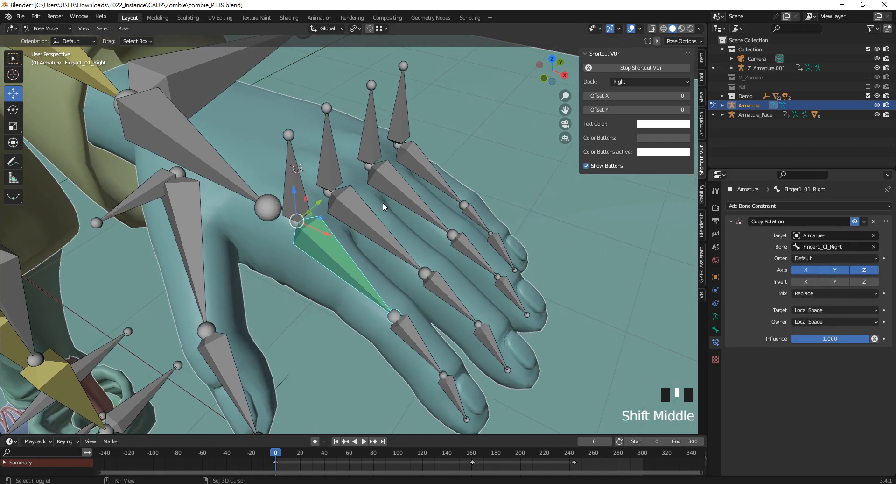
{"action": "left_click", "coordinate": [304, 183]}
{"action": "middle_click_drag", "start_coordinate": [422, 229], "coordinate": [453, 238]}
{"action": "key", "text": "r"}
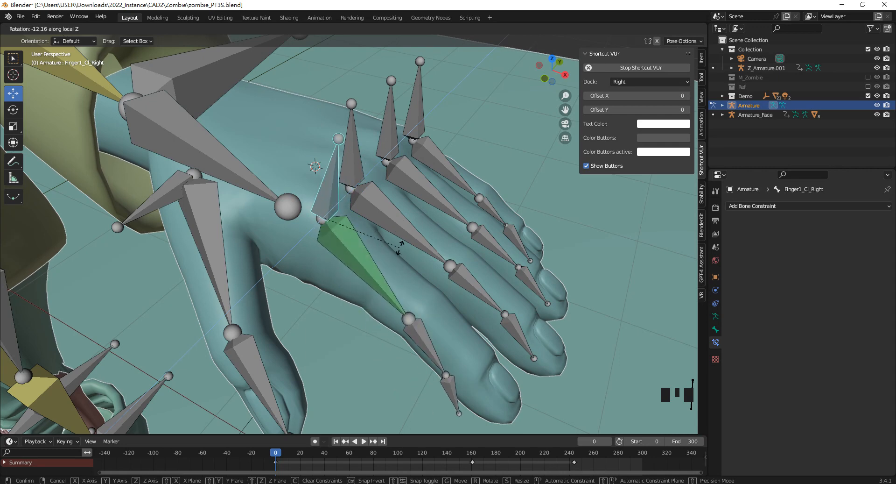
{"action": "right_click", "coordinate": [353, 176]}
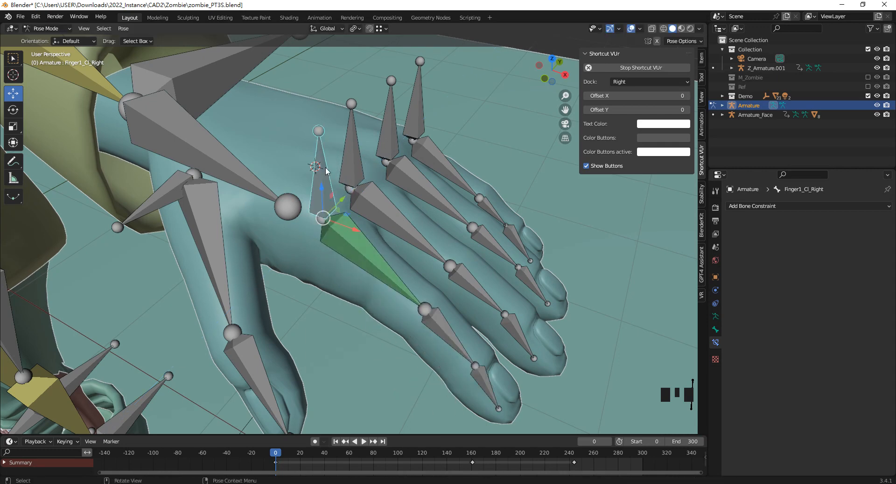
- Examine the transform values of Finger1_01_Right and Finger1_Cl_Right in Pose Mode, and those of Finger1_Cl_Right in Edit Mode
{"action": "left_click", "coordinate": [359, 251]}
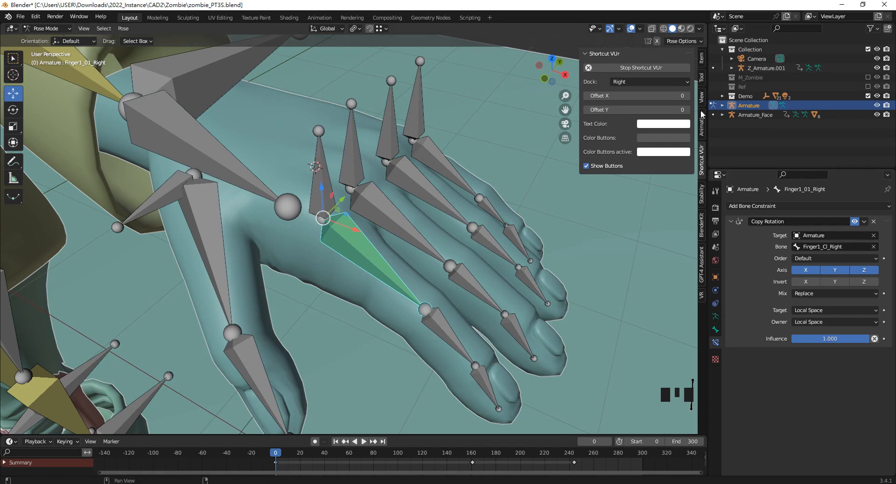
{"action": "left_click", "coordinate": [702, 59]}
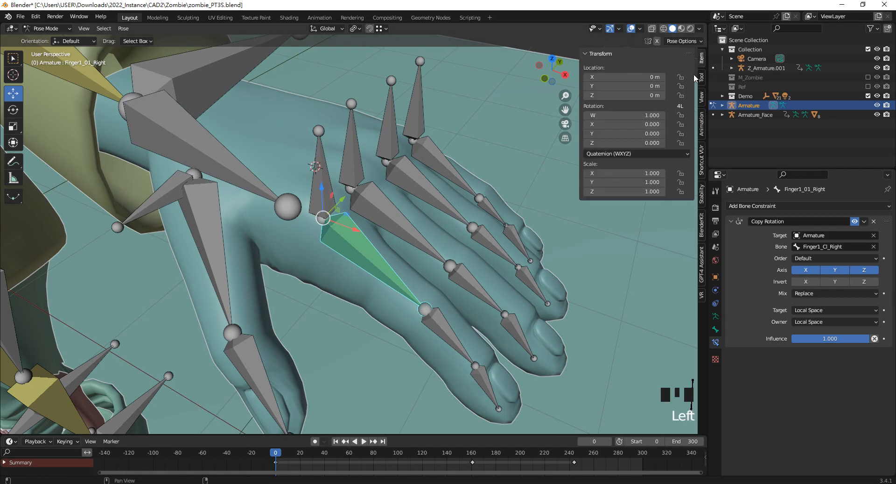
{"action": "left_click", "coordinate": [316, 169]}
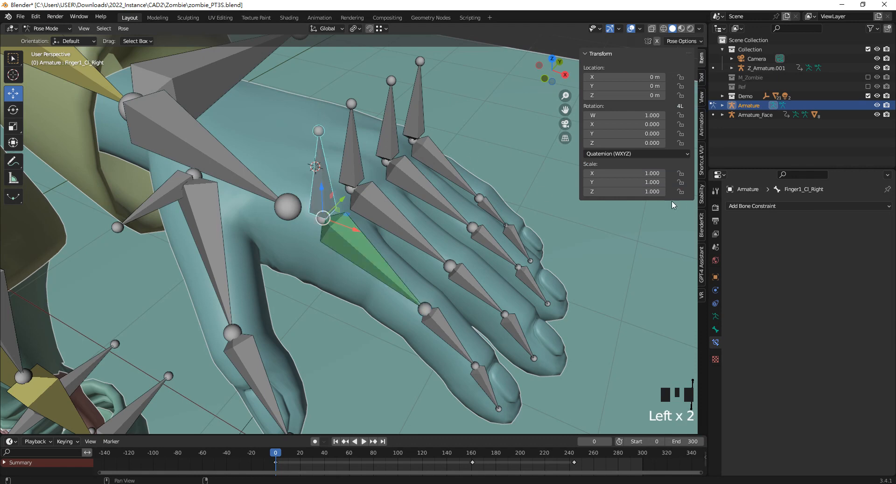
{"action": "left_click", "coordinate": [702, 77]}
{"action": "left_click", "coordinate": [702, 98]}
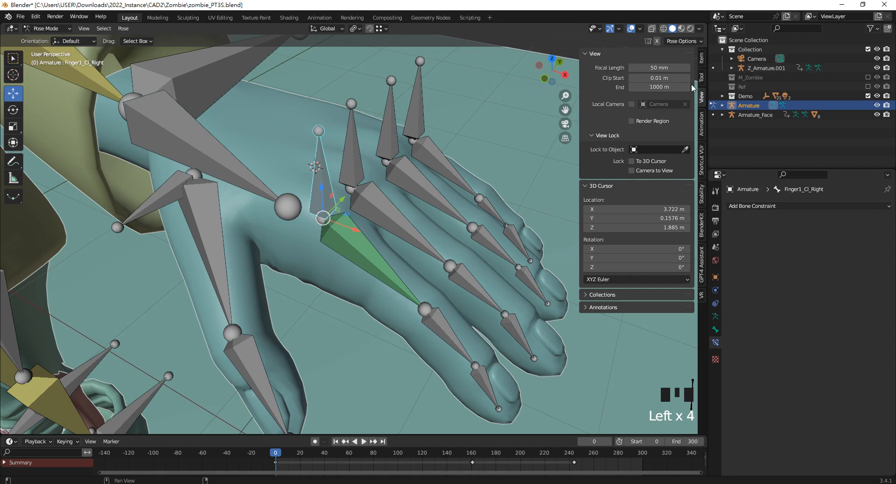
{"action": "left_click", "coordinate": [701, 58]}
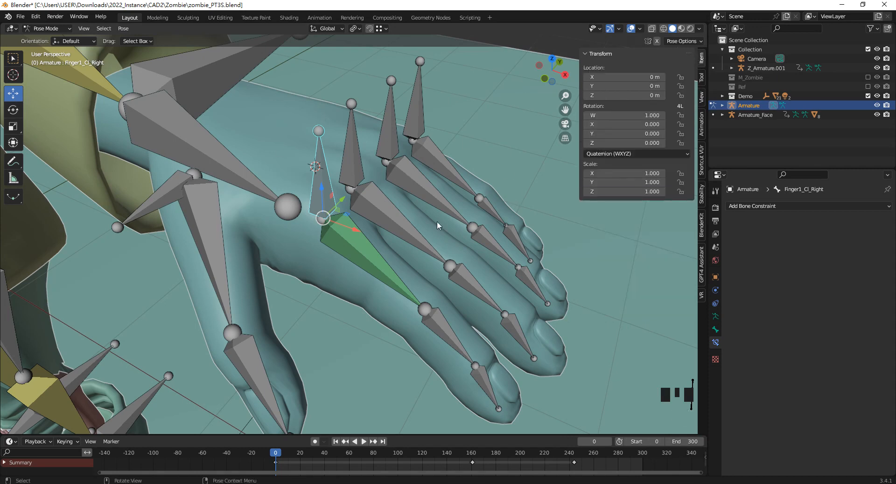
{"action": "left_click", "coordinate": [45, 29]}
{"action": "left_click", "coordinate": [47, 47]}
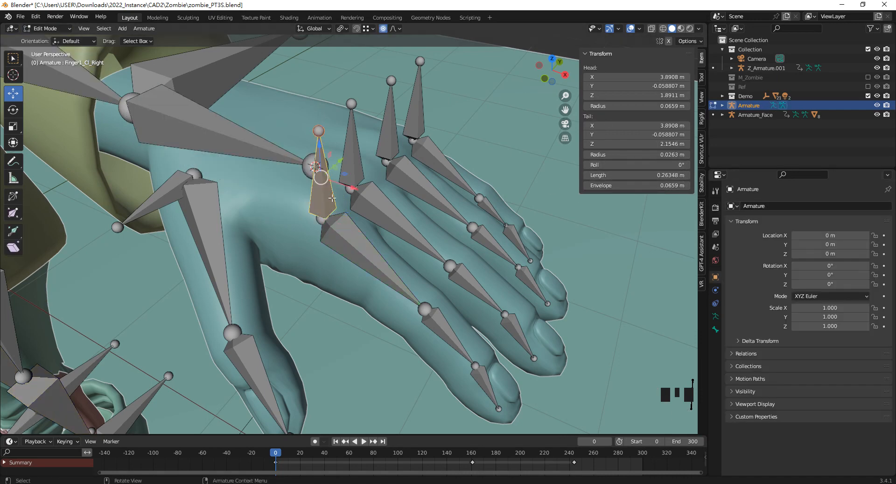
{"action": "left_click", "coordinate": [45, 28]}
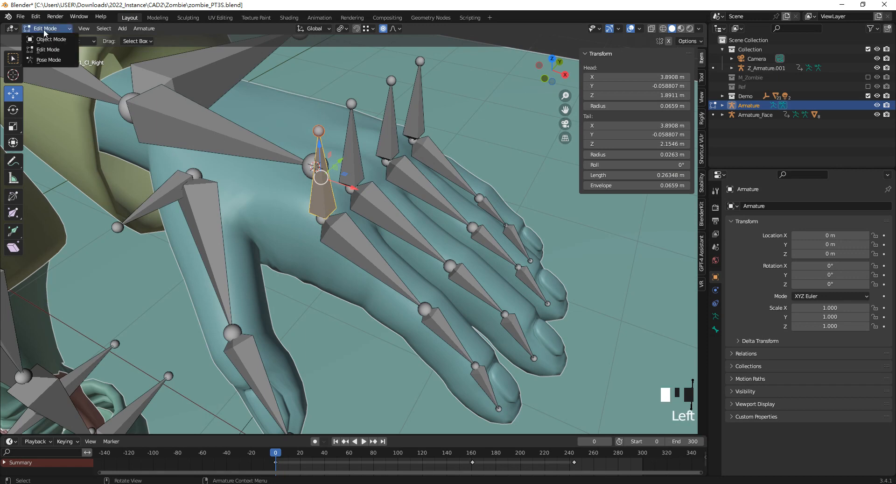
{"action": "left_click", "coordinate": [46, 59]}
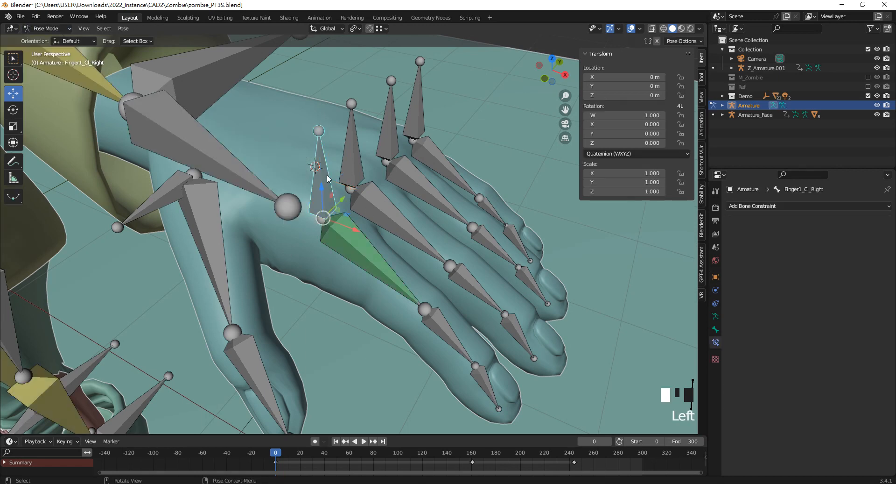
- Test-rotate Finger1_Cl_Right and Finger1_01_Right in turn about local Z, cancelling both rotations
{"action": "key", "text": "r"}
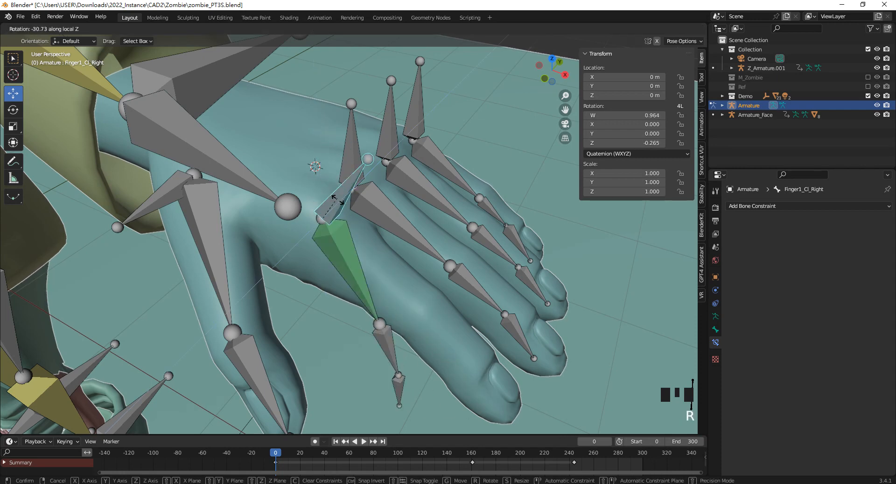
{"action": "left_click", "coordinate": [360, 239]}
{"action": "key", "text": "r"}
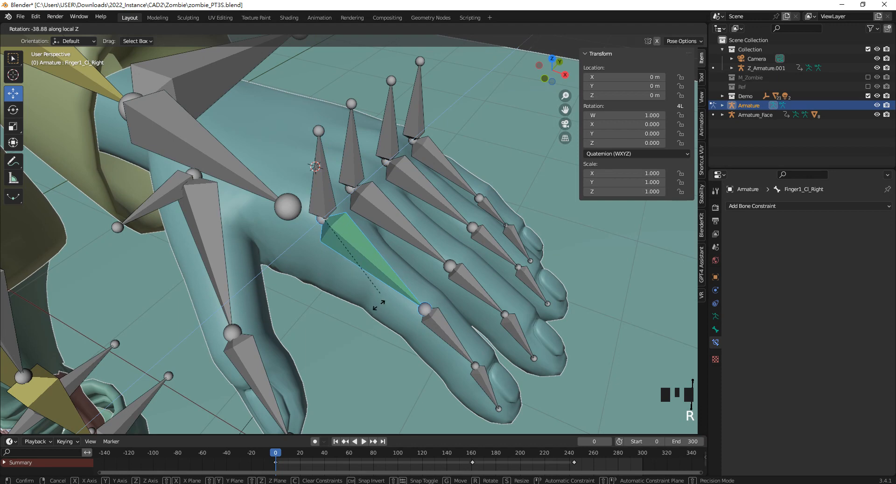
{"action": "left_click", "coordinate": [384, 259]}
- Try to transfer the Copy Rotation constraint from Finger1_01_Right to Finger2_01_Right by linking the two bones
{"action": "left_click", "coordinate": [394, 218]}
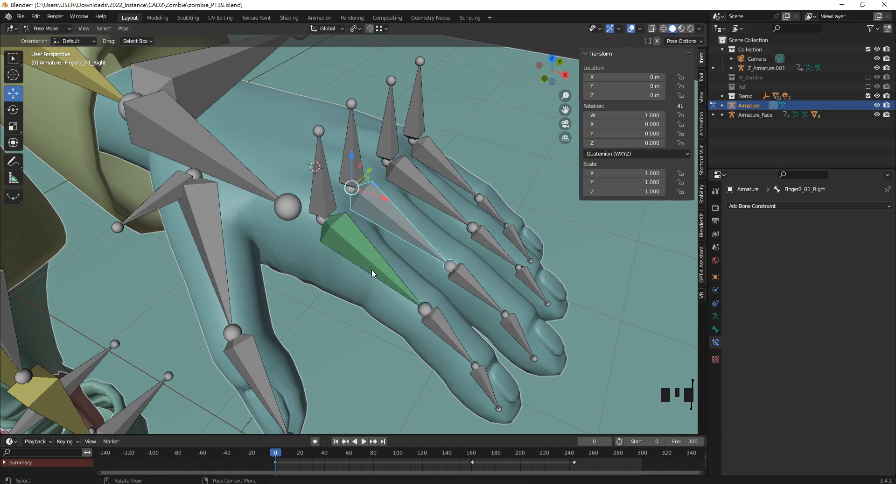
{"action": "middle_click_drag", "start_coordinate": [397, 161], "coordinate": [319, 190], "text": "shift"}
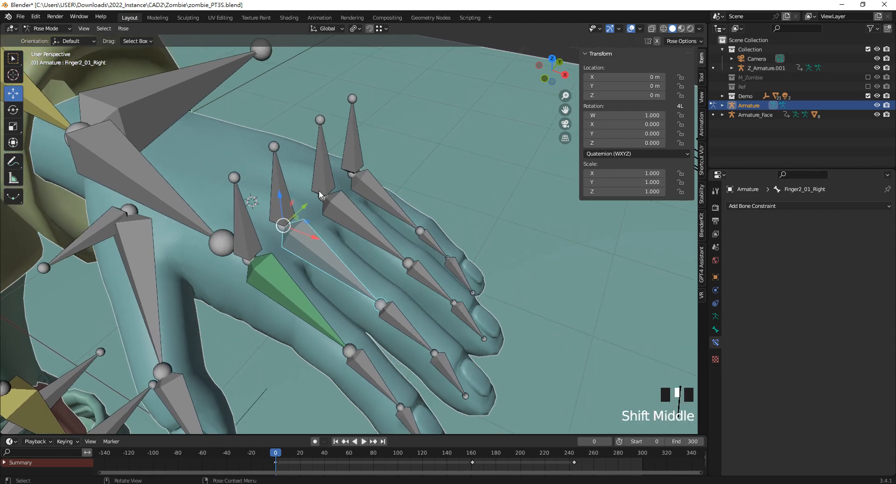
{"action": "double_click", "coordinate": [299, 297]}
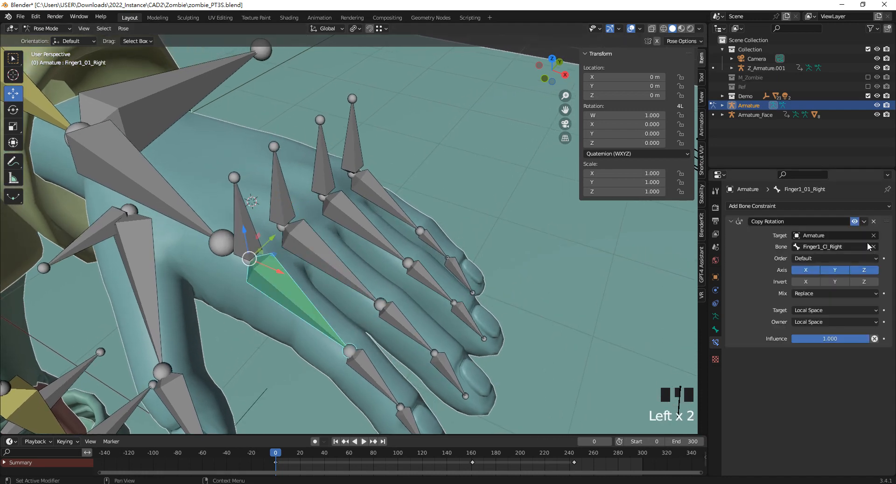
{"action": "left_click", "coordinate": [329, 249]}
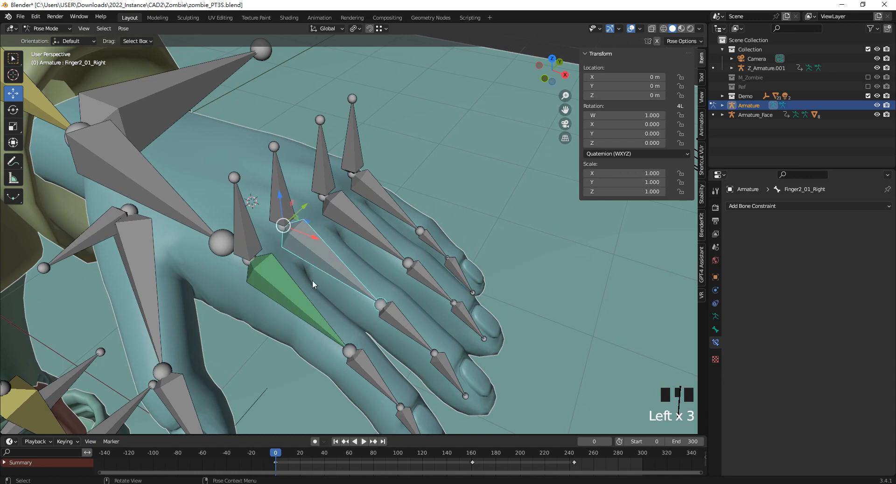
{"action": "left_click", "coordinate": [290, 289], "text": "shift"}
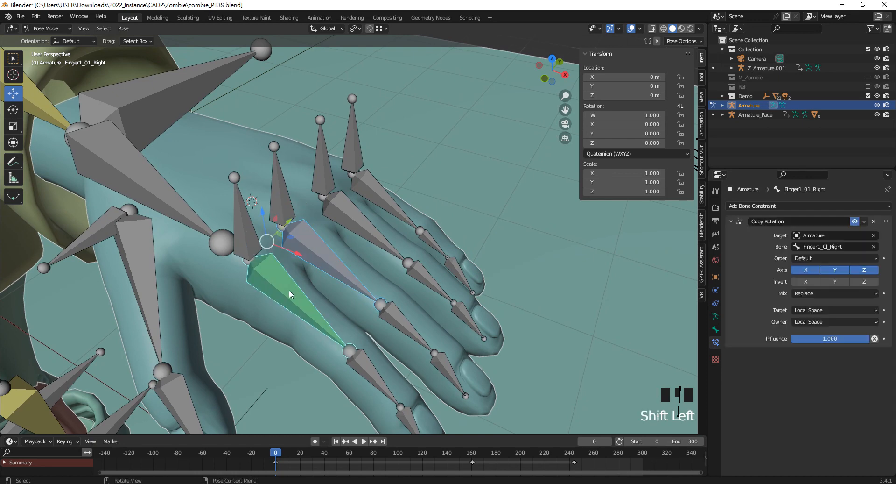
{"action": "key", "text": "ctrl+l"}
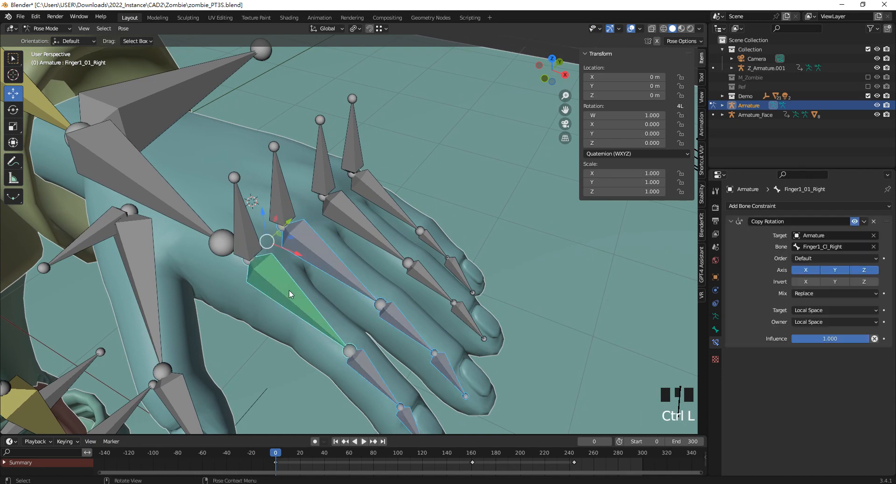
{"action": "left_click", "coordinate": [306, 248]}
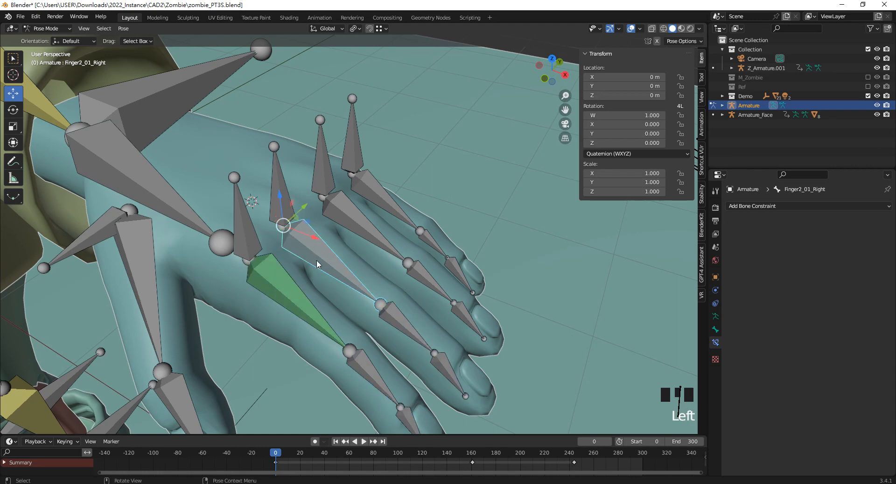
{"action": "left_click", "coordinate": [319, 255]}
{"action": "left_click", "coordinate": [285, 293], "text": "shift"}
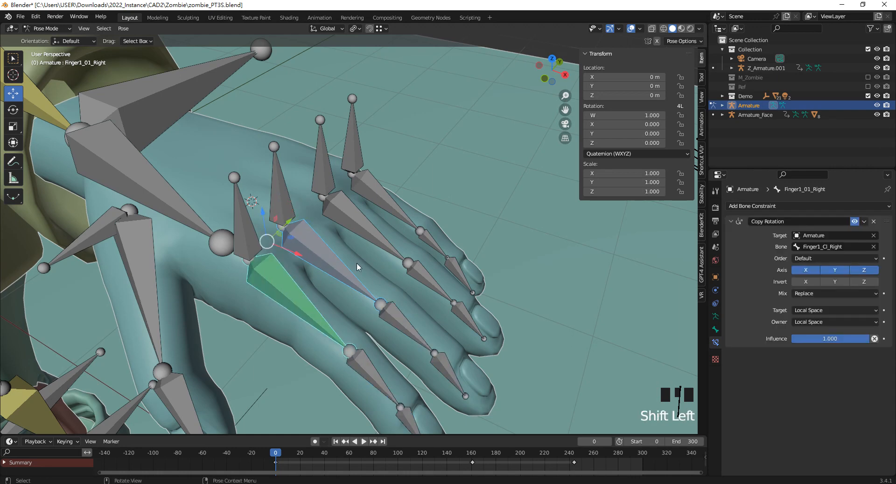
{"action": "key", "text": "ctrl+l"}
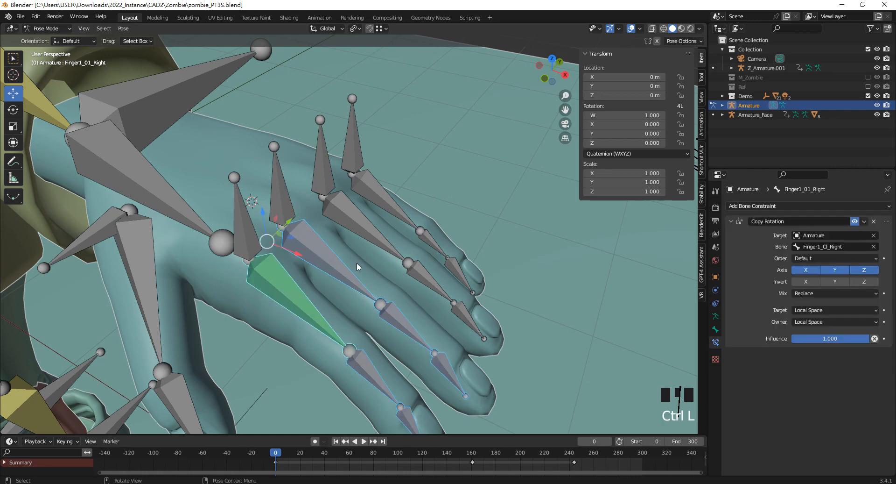
{"action": "left_click", "coordinate": [334, 271]}
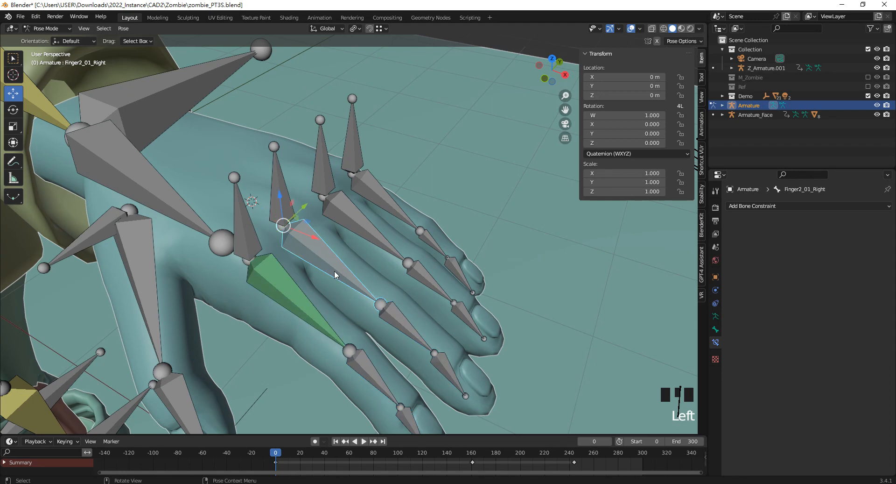
{"action": "left_click", "coordinate": [282, 289], "text": "shift"}
{"action": "right_click", "coordinate": [281, 289]}
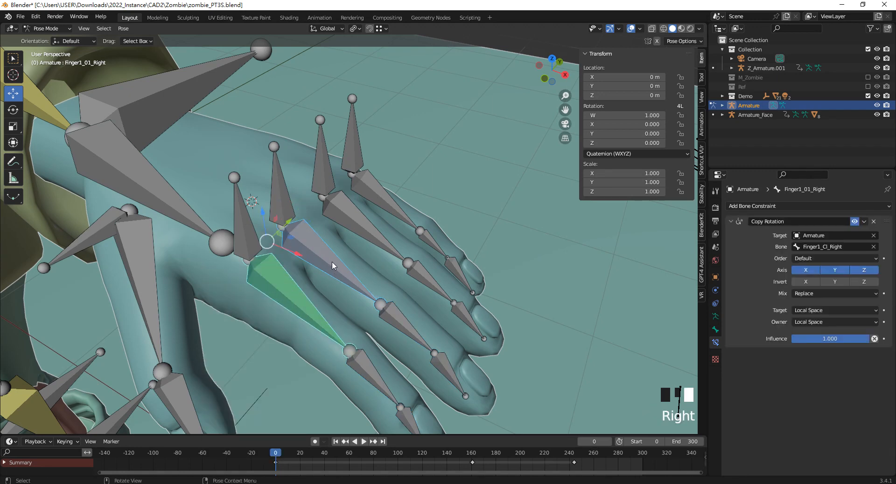
- Add a Copy Rotation constraint to Finger2_01_Right with the zombie's Armature as its target object
{"action": "middle_click_drag", "start_coordinate": [328, 263], "coordinate": [361, 270]}
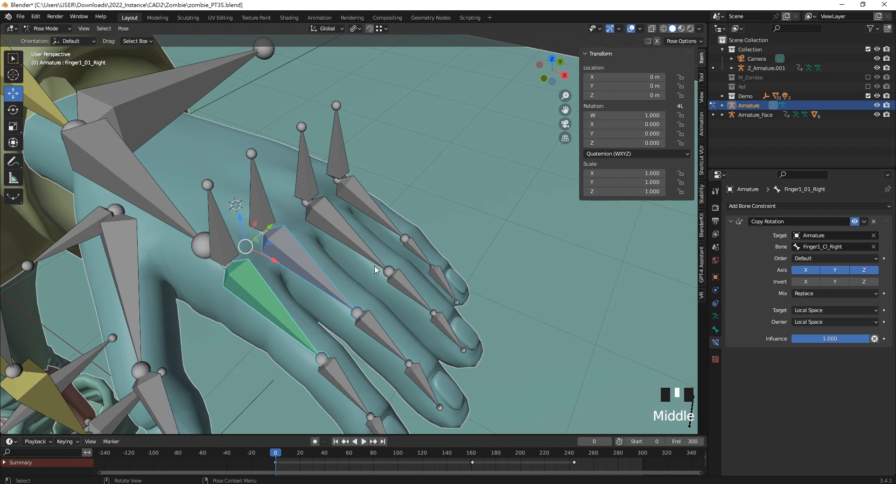
{"action": "left_click", "coordinate": [292, 257]}
{"action": "left_click", "coordinate": [765, 205]}
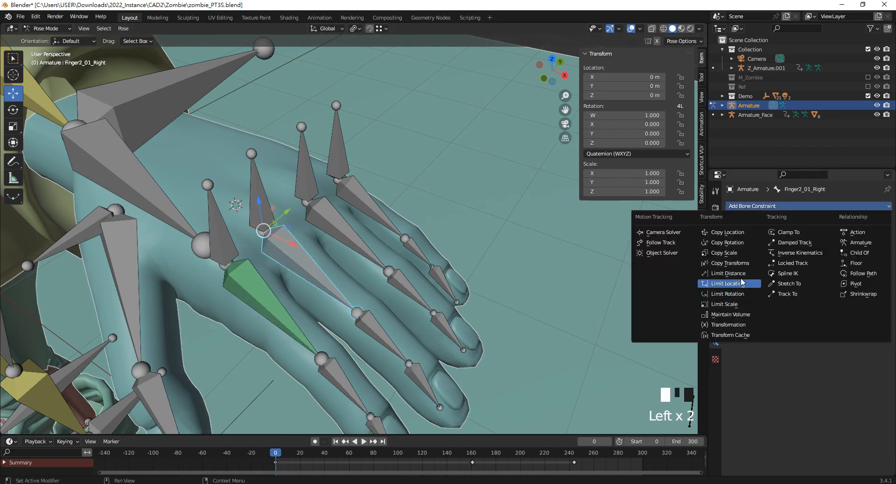
{"action": "left_click", "coordinate": [745, 242]}
{"action": "left_click", "coordinate": [873, 235]}
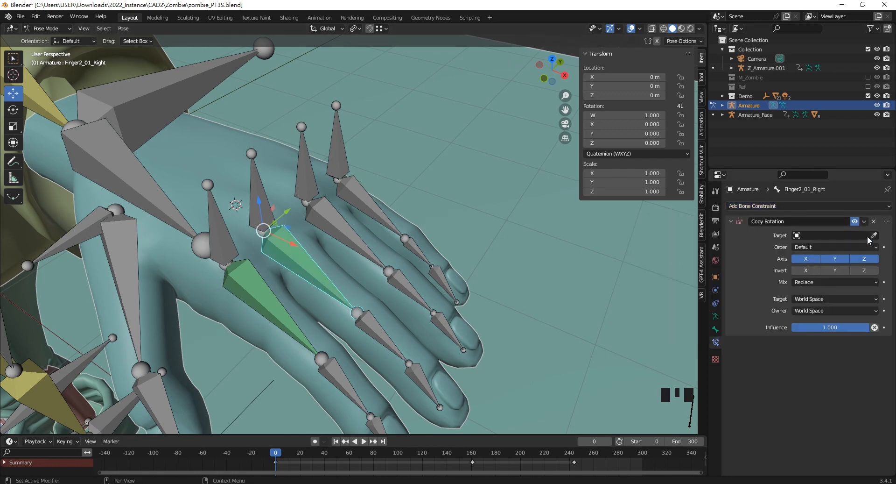
{"action": "left_click", "coordinate": [257, 189]}
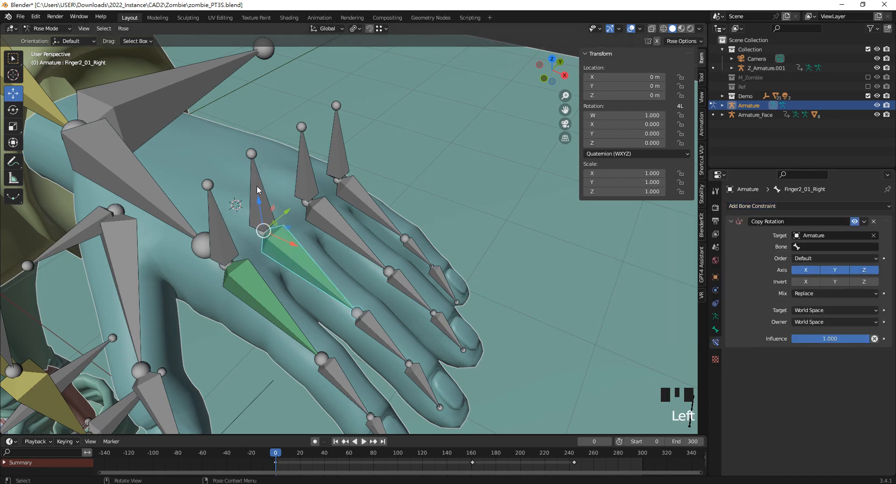
- Choose Finger2_Cl_Right as the target bone of the Copy Rotation constraint on Finger2_01_Right
{"action": "left_click", "coordinate": [826, 246]}
{"action": "scroll", "coordinate": [829, 349], "scroll_direction": "down", "scroll_amount": 8}
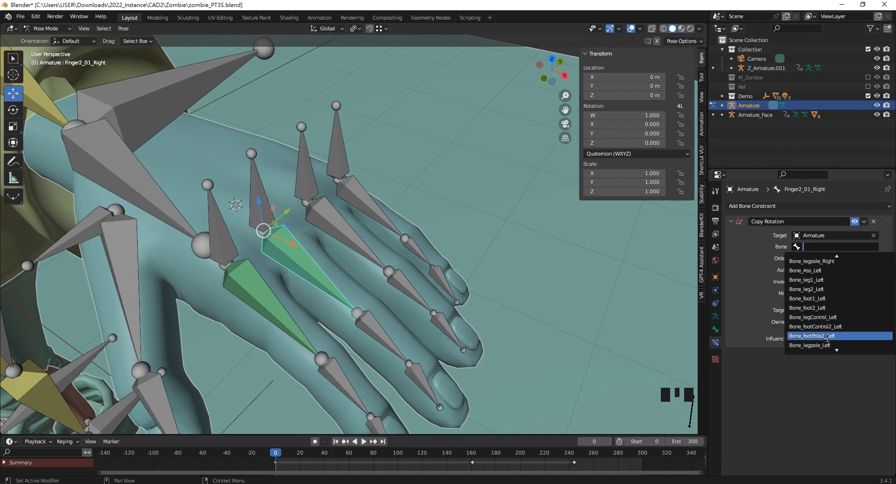
{"action": "scroll", "coordinate": [831, 335], "scroll_direction": "down", "scroll_amount": 8}
{"action": "scroll", "coordinate": [831, 322], "scroll_direction": "down", "scroll_amount": 13}
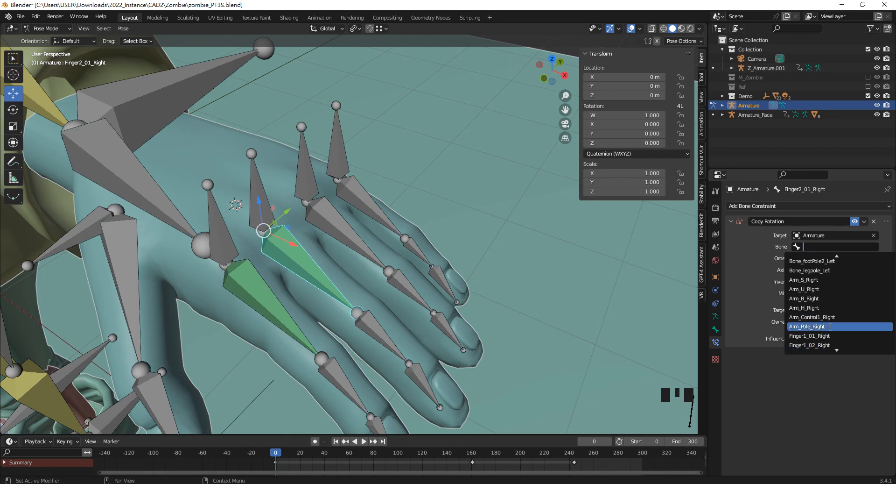
{"action": "scroll", "coordinate": [824, 346], "scroll_direction": "down", "scroll_amount": 4}
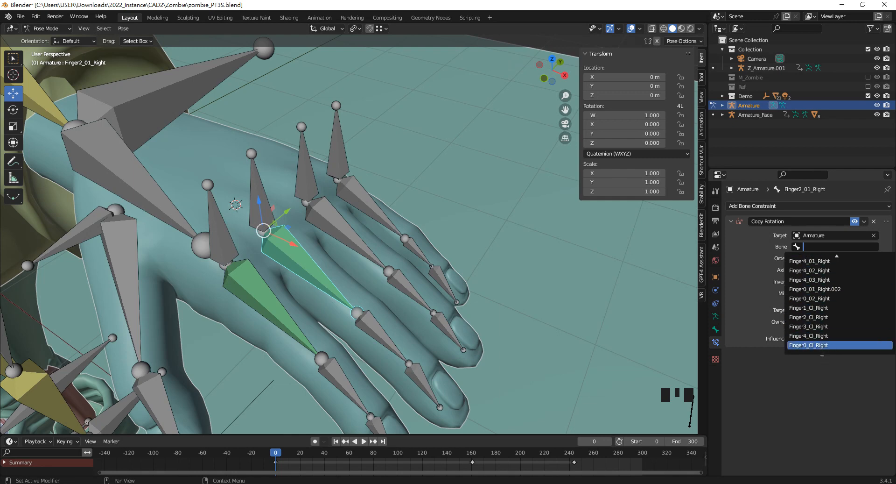
{"action": "left_click", "coordinate": [832, 317]}
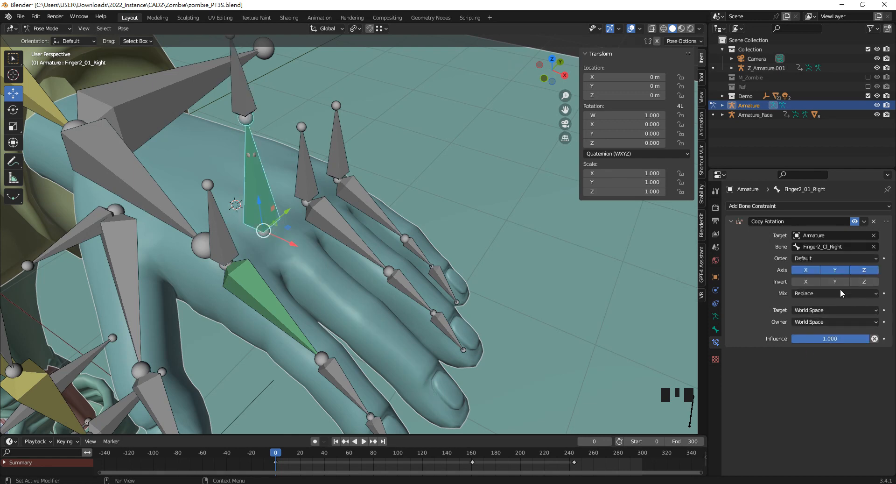
- Set both the target and owner spaces of Finger2_01_Right's Copy Rotation constraint to Local Space
{"action": "left_click", "coordinate": [842, 307]}
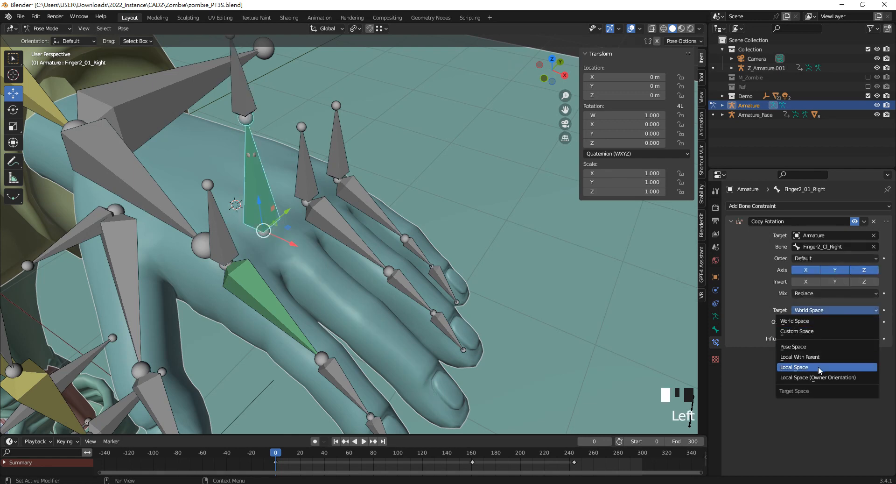
{"action": "left_click", "coordinate": [818, 366]}
{"action": "left_click", "coordinate": [835, 321]}
{"action": "left_click", "coordinate": [832, 380]}
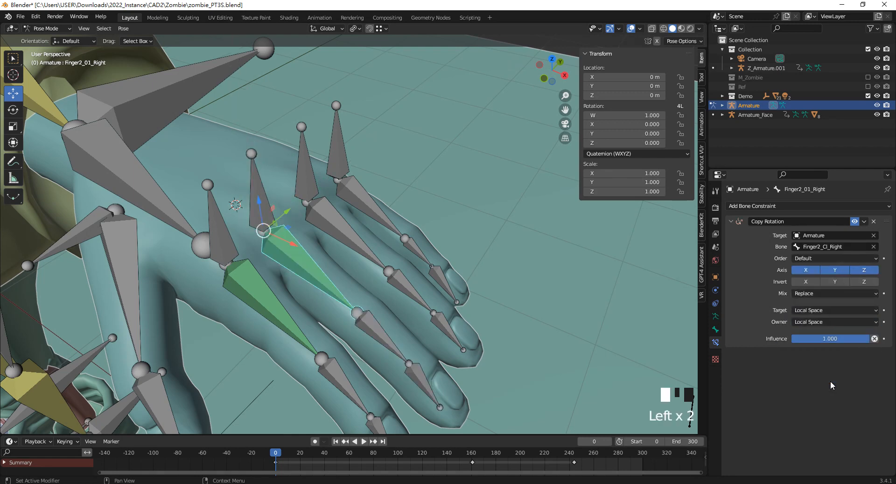
- Add a Copy Rotation constraint to Finger3_01_Right with Armature as its target object and Finger3_Cl_Right as its target bone
{"action": "left_click", "coordinate": [346, 217]}
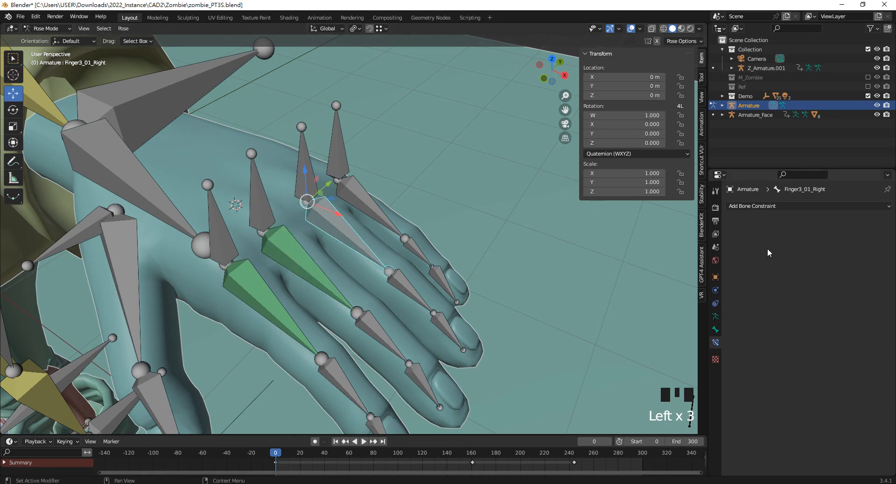
{"action": "middle_click_drag", "start_coordinate": [315, 264], "coordinate": [405, 212], "text": "shift"}
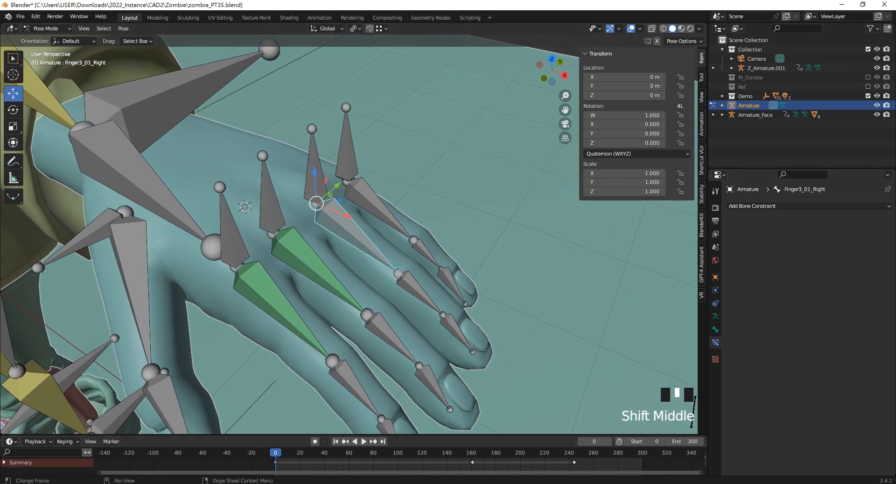
{"action": "left_click", "coordinate": [784, 241]}
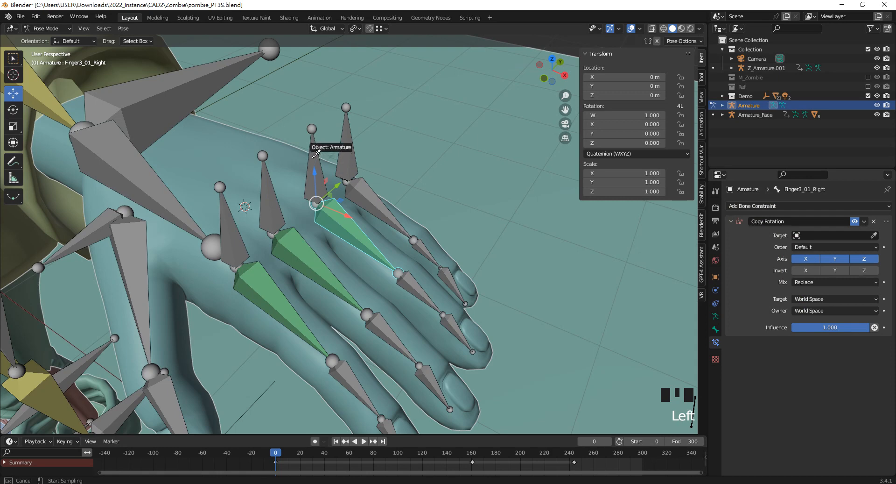
{"action": "left_click", "coordinate": [807, 247]}
{"action": "scroll", "coordinate": [836, 316], "scroll_direction": "down", "scroll_amount": 20}
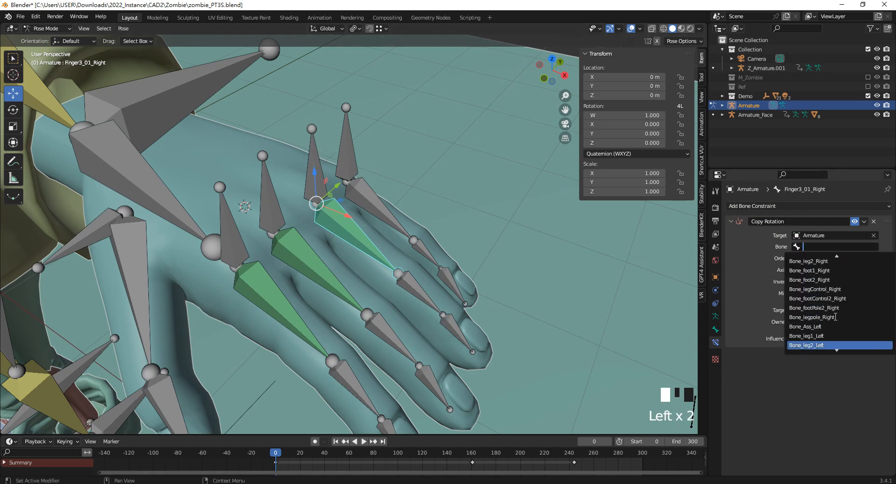
{"action": "scroll", "coordinate": [835, 316], "scroll_direction": "down", "scroll_amount": 20}
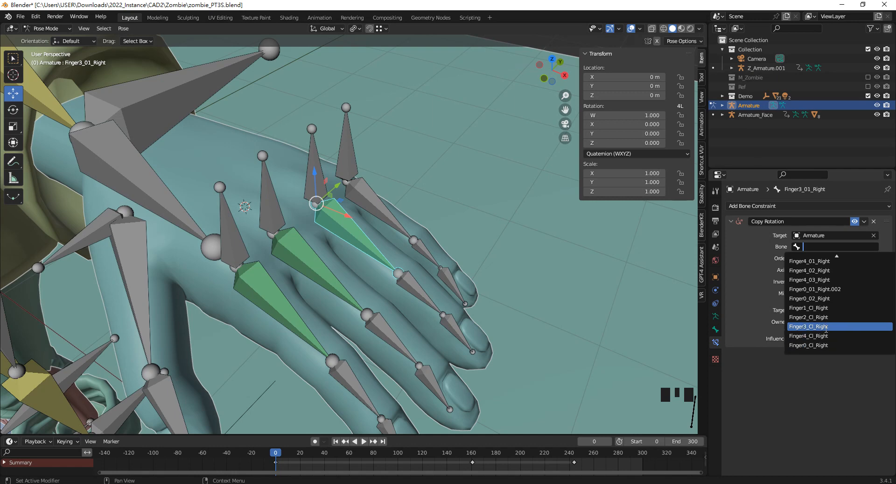
{"action": "left_click", "coordinate": [826, 326]}
- Set both the target and owner spaces of Finger3_01_Right's Copy Rotation constraint to Local Space
{"action": "left_click", "coordinate": [832, 308]}
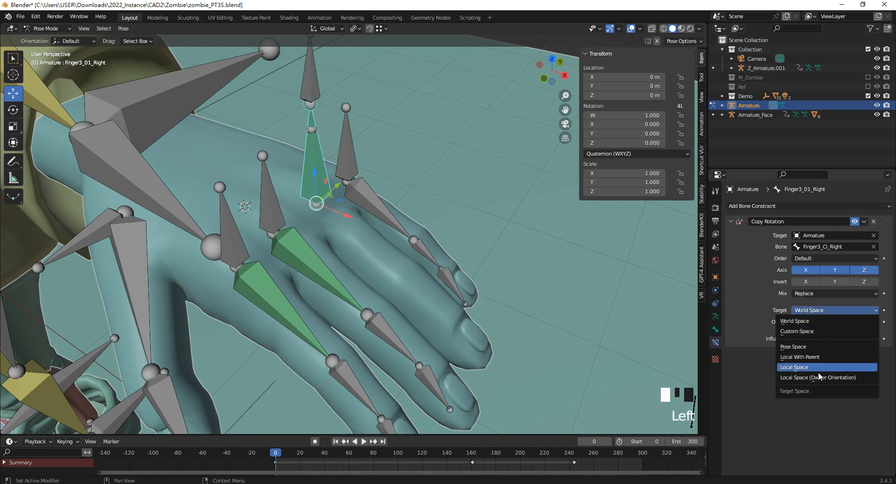
{"action": "left_click", "coordinate": [814, 368]}
{"action": "left_click", "coordinate": [819, 322]}
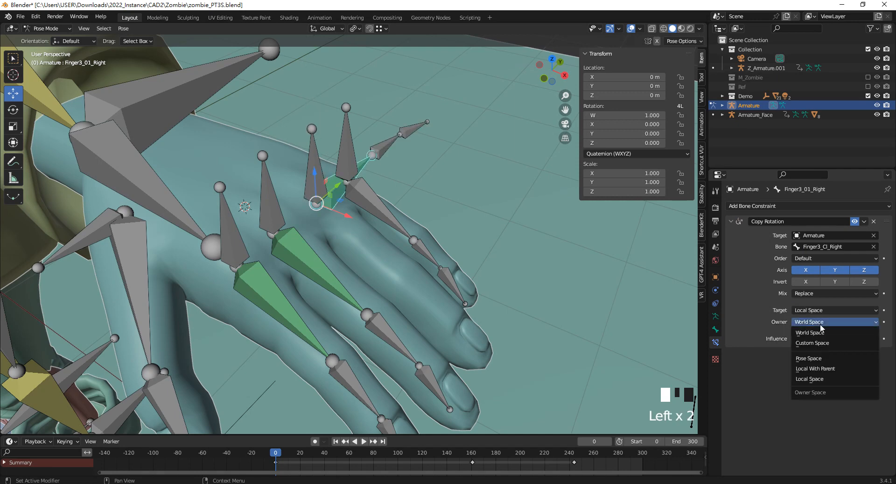
{"action": "left_click", "coordinate": [826, 378]}
- Add a Copy Rotation constraint to Finger4_01_Right with the zombie's Armature as its target object
{"action": "left_click", "coordinate": [375, 214]}
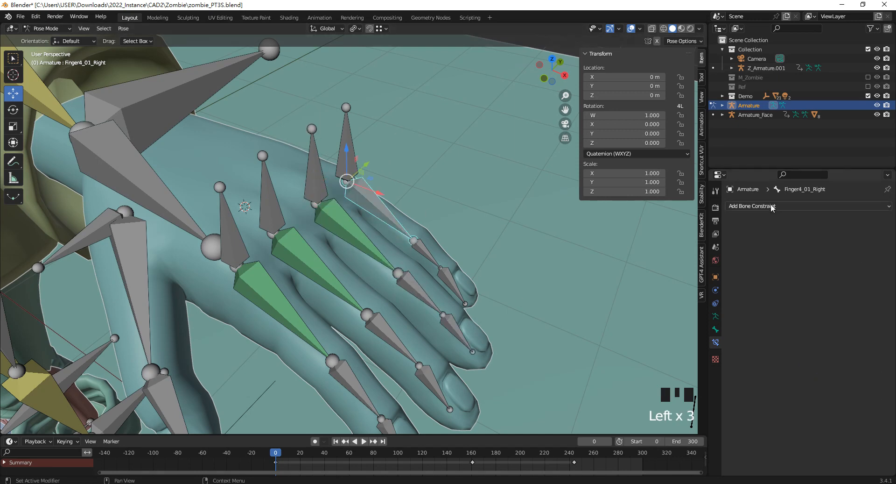
{"action": "left_click", "coordinate": [753, 205]}
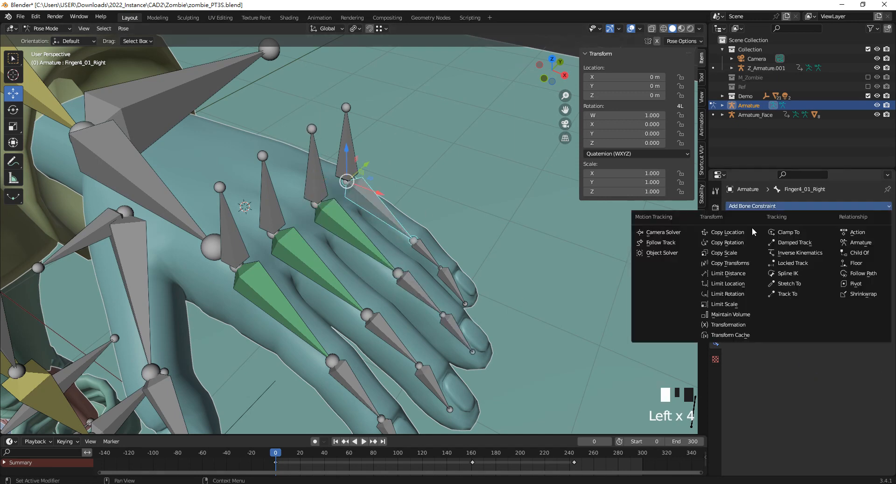
{"action": "left_click", "coordinate": [734, 242]}
{"action": "left_click", "coordinate": [835, 235]}
{"action": "scroll", "coordinate": [824, 318], "scroll_direction": "down", "scroll_amount": 10}
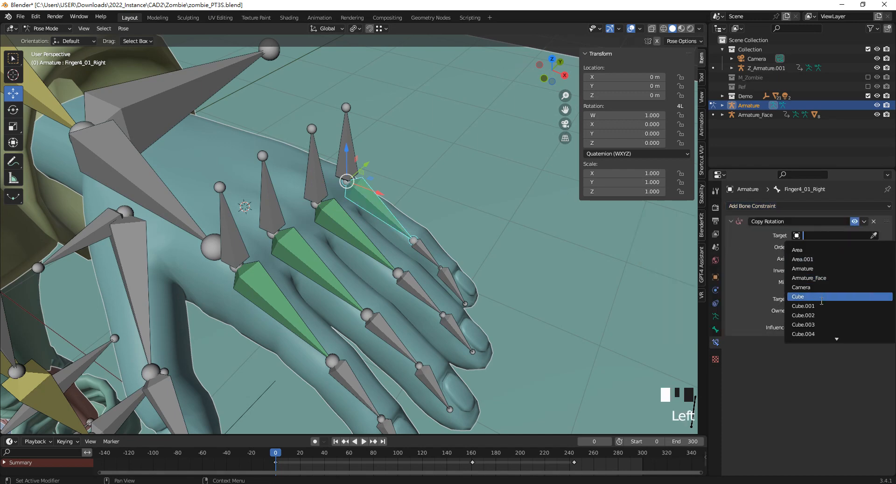
{"action": "left_click", "coordinate": [813, 250]}
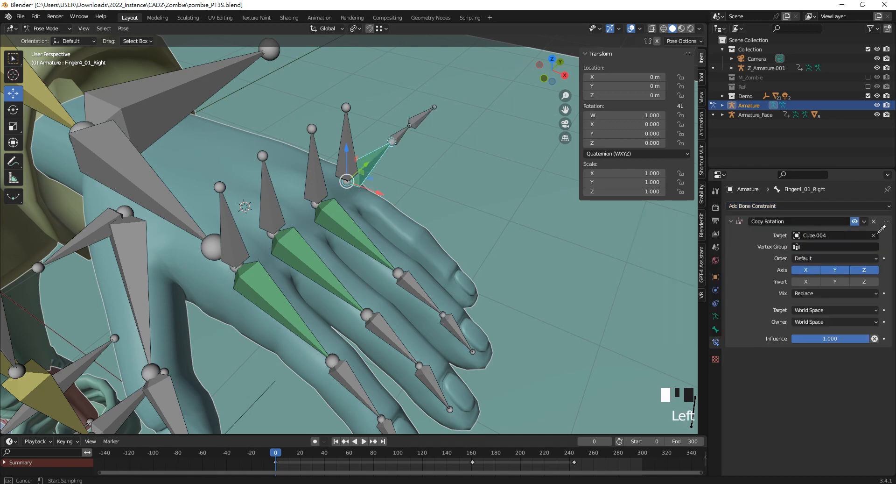
{"action": "key", "text": "e"}
{"action": "left_click", "coordinate": [373, 149]}
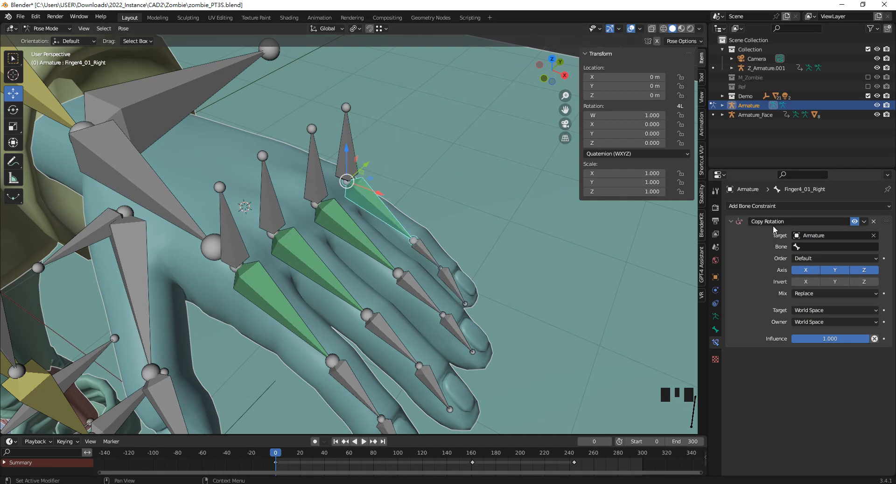
- Choose Finger4_Cl_Right as the target bone of the Copy Rotation constraint on Finger4_01_Right
{"action": "left_click", "coordinate": [815, 247]}
{"action": "scroll", "coordinate": [873, 303], "scroll_direction": "down", "scroll_amount": 15}
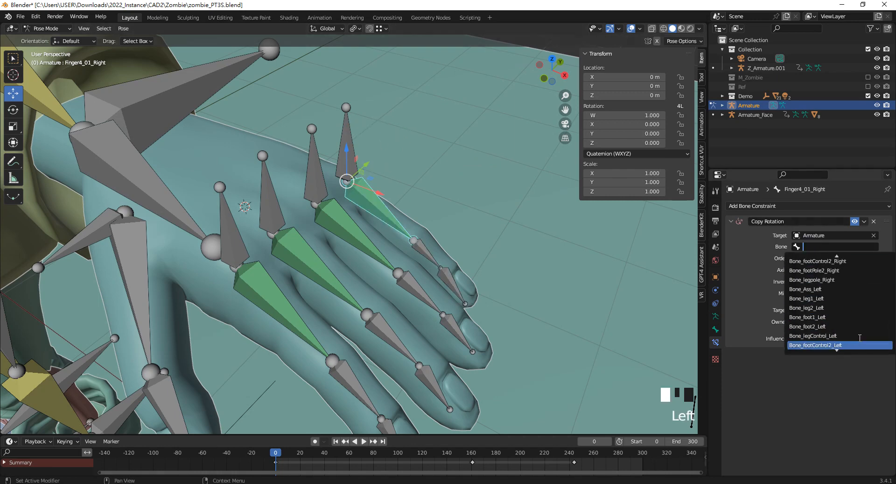
{"action": "scroll", "coordinate": [859, 337], "scroll_direction": "down", "scroll_amount": 12}
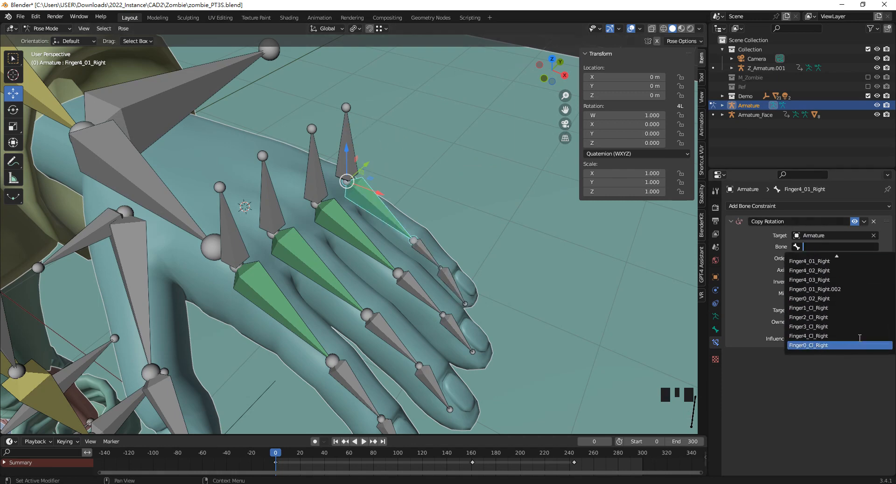
{"action": "left_click", "coordinate": [822, 335]}
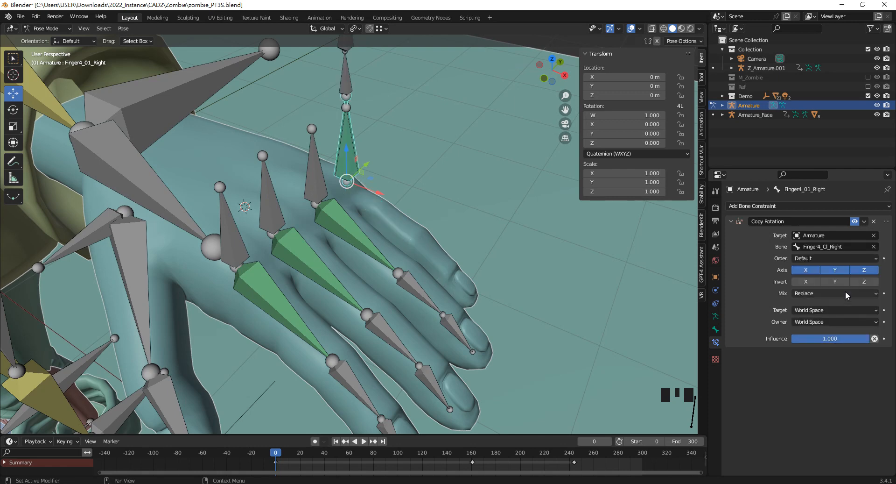
- Set both the target and owner spaces of Finger4_01_Right's Copy Rotation constraint to Local Space
{"action": "left_click", "coordinate": [830, 308]}
{"action": "left_click", "coordinate": [817, 367]}
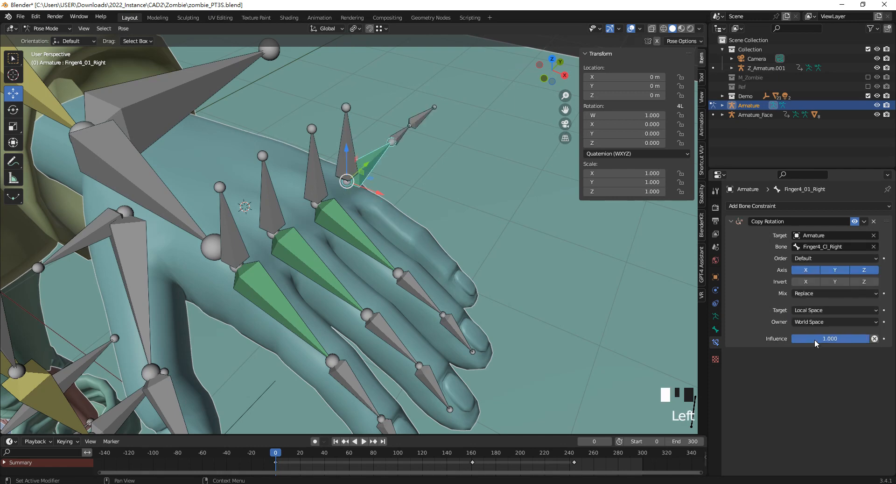
{"action": "left_click", "coordinate": [819, 321]}
{"action": "left_click", "coordinate": [822, 378]}
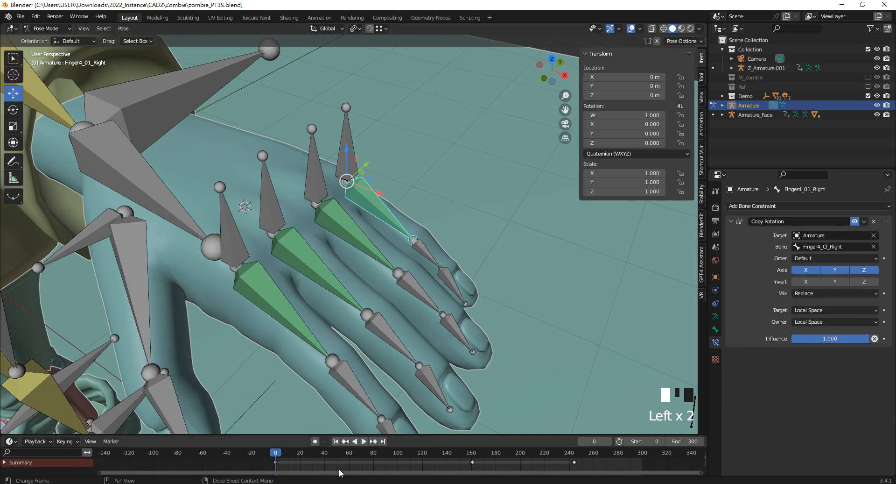
{"action": "left_click", "coordinate": [337, 455]}
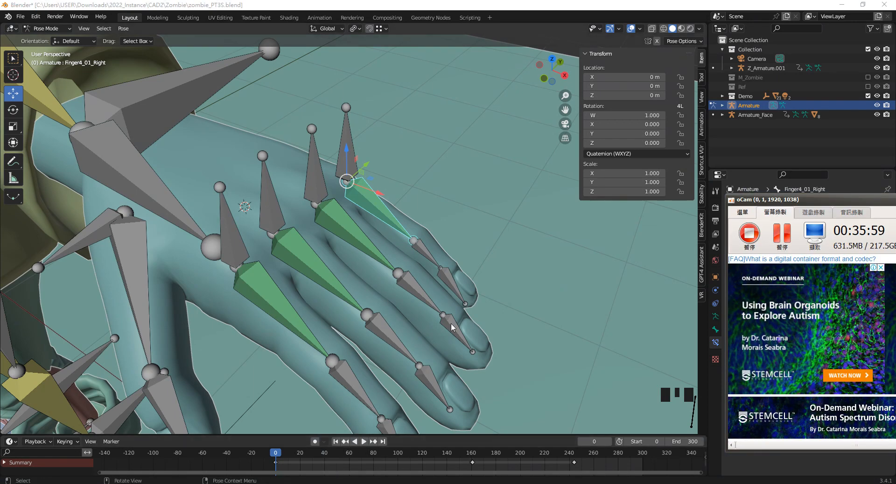
{"action": "left_click", "coordinate": [396, 164]}
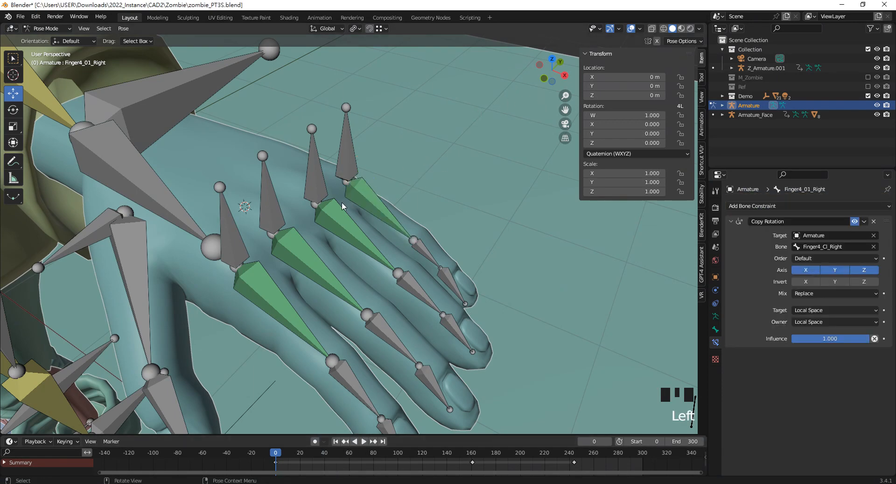
- Try to rotate the Finger1_Cl_Right control bone about its local Z axis, then cancel the rotation
{"action": "left_click", "coordinate": [232, 226]}
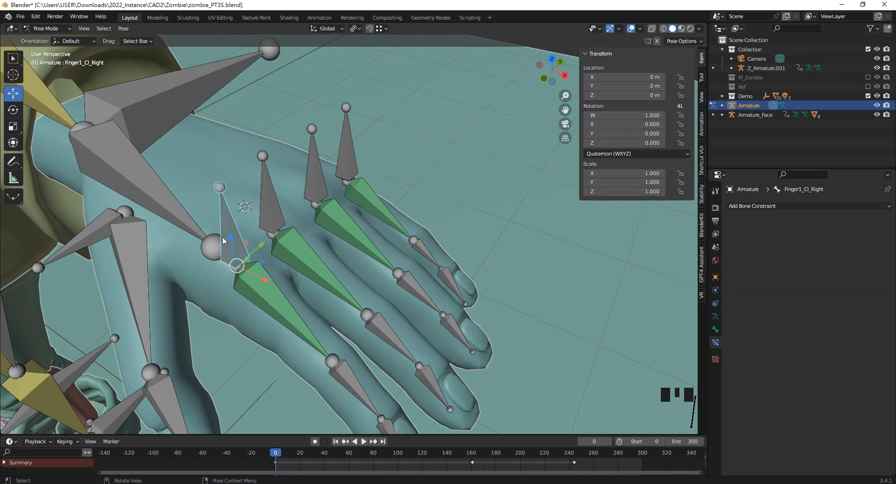
{"action": "key", "text": "r"}
{"action": "key", "text": "z"}
{"action": "key", "text": "z"}
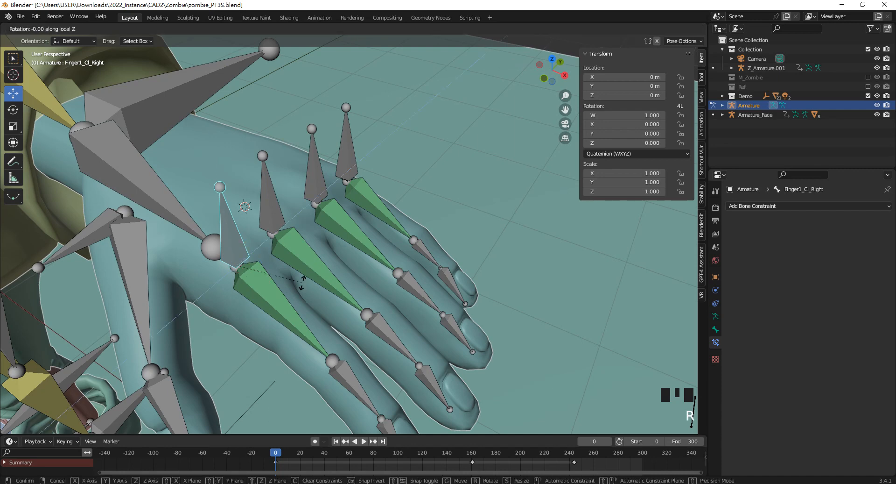
{"action": "key", "text": "Escape"}
- Try to rotate the constrained bone Finger1_01_Right directly about the Z axis, then cancel the rotation
{"action": "left_click", "coordinate": [280, 306]}
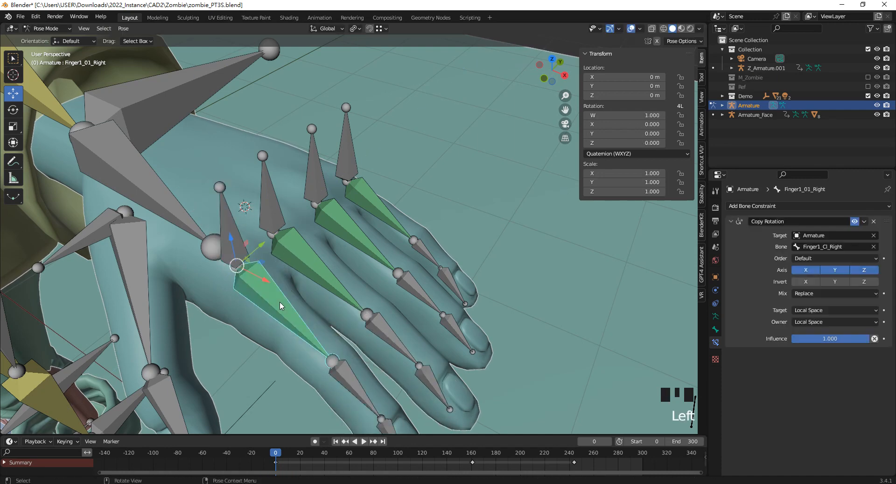
{"action": "key", "text": "r"}
{"action": "key", "text": "z"}
{"action": "key", "text": "z"}
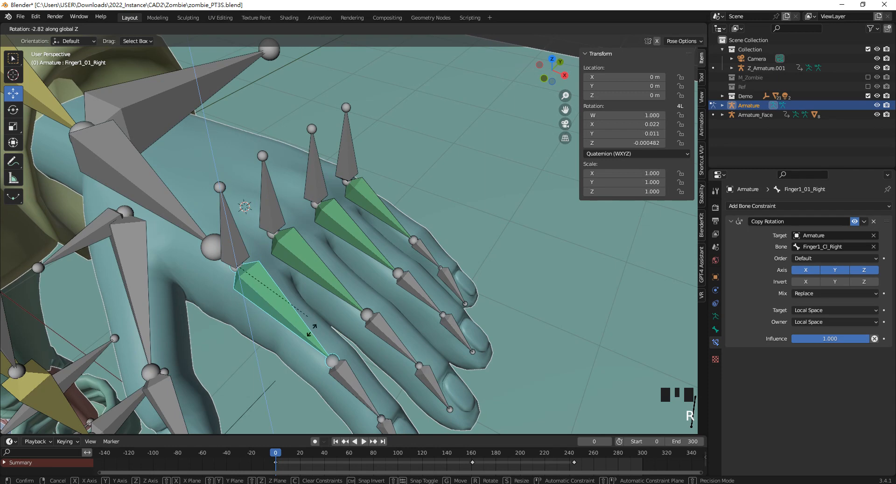
{"action": "right_click", "coordinate": [296, 301]}
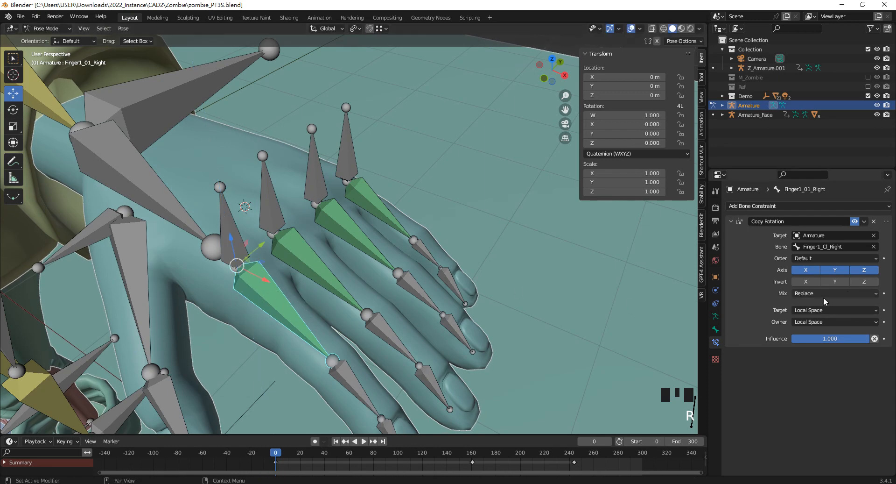
- Try Offset (Legacy) and then Add as the mix mode of Finger1_01_Right's Copy Rotation constraint
{"action": "left_click", "coordinate": [808, 293]}
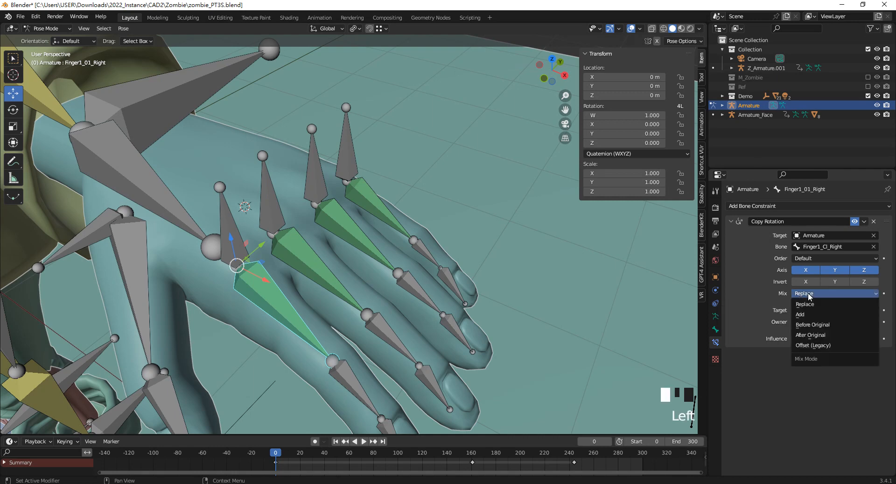
{"action": "left_click", "coordinate": [823, 346]}
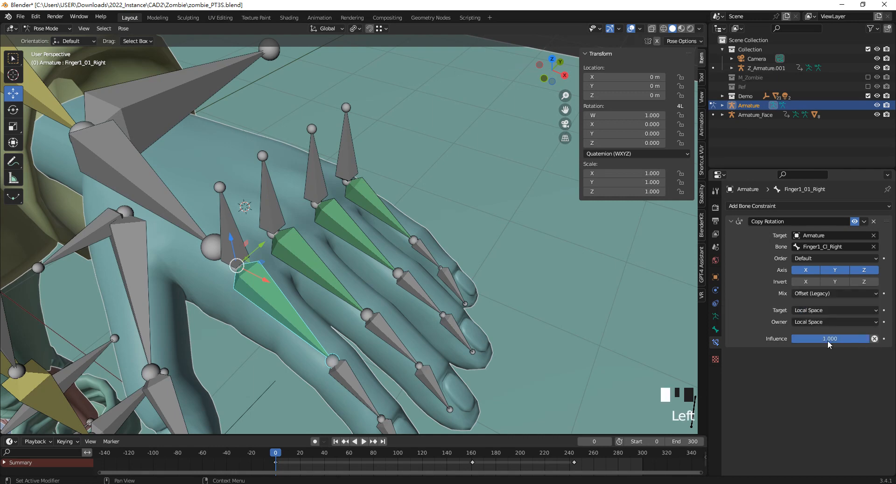
{"action": "left_click", "coordinate": [826, 294]}
{"action": "left_click", "coordinate": [816, 314]}
- Rotate the Finger1_Cl_Right control bone about its Z axis to a quaternion of about W 0.970, Z 0.241
{"action": "left_click", "coordinate": [232, 231]}
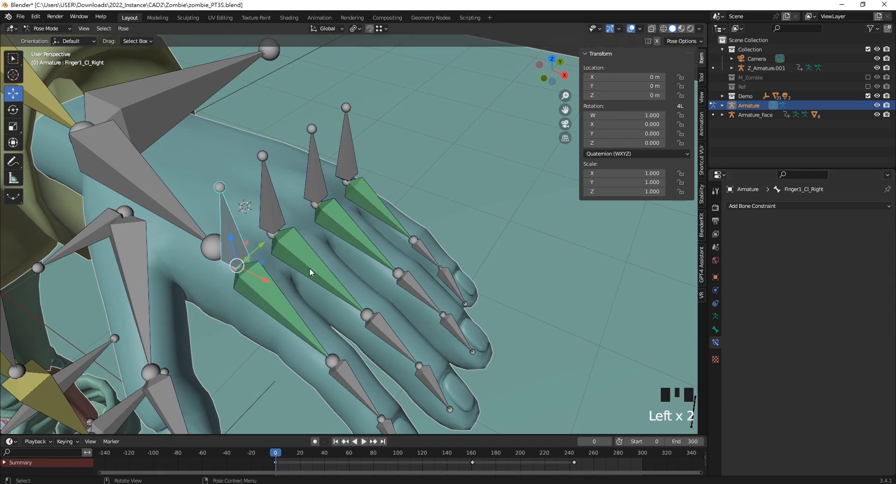
{"action": "key", "text": "r"}
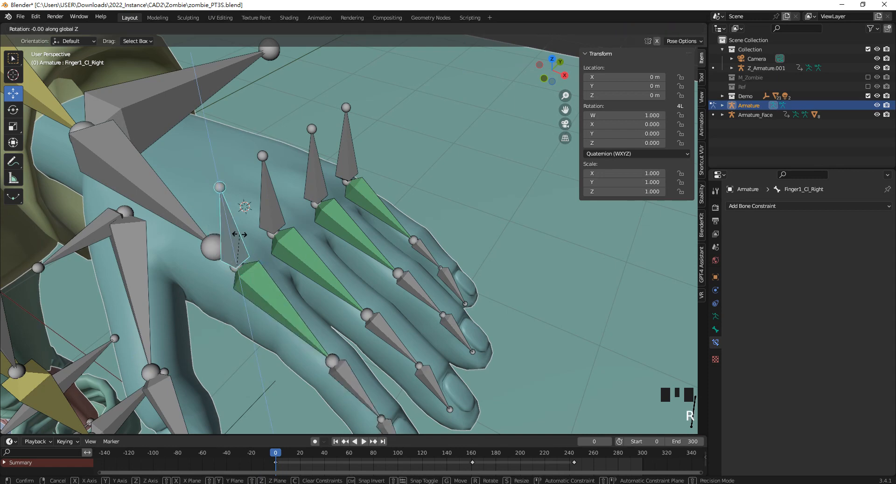
{"action": "left_click", "coordinate": [206, 192]}
- Try to rotate Finger1_01_Right about its local Z axis on top of its control bone's rotation, then cancel
{"action": "left_click", "coordinate": [282, 290]}
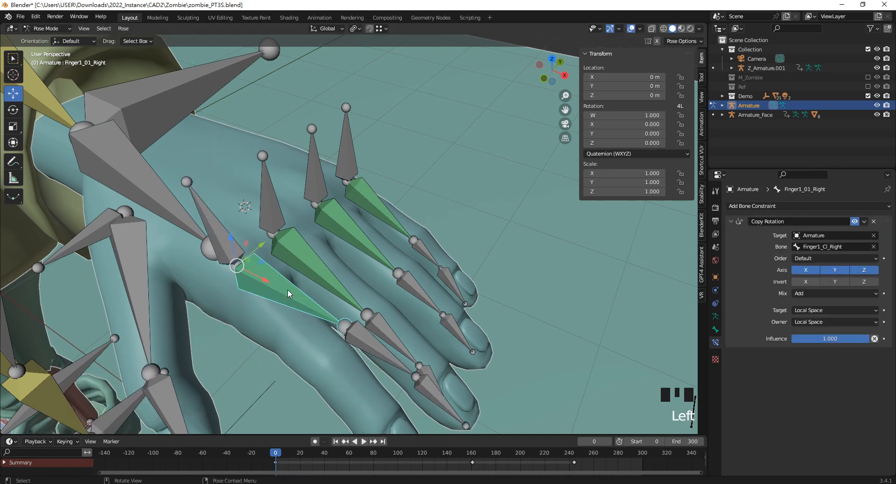
{"action": "key", "text": "r"}
{"action": "key", "text": "z"}
{"action": "key", "text": "z"}
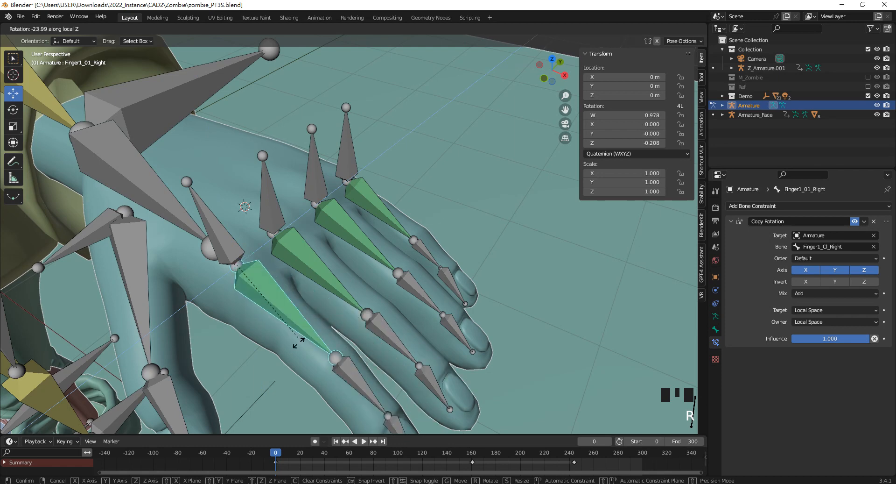
{"action": "key", "text": "Escape"}
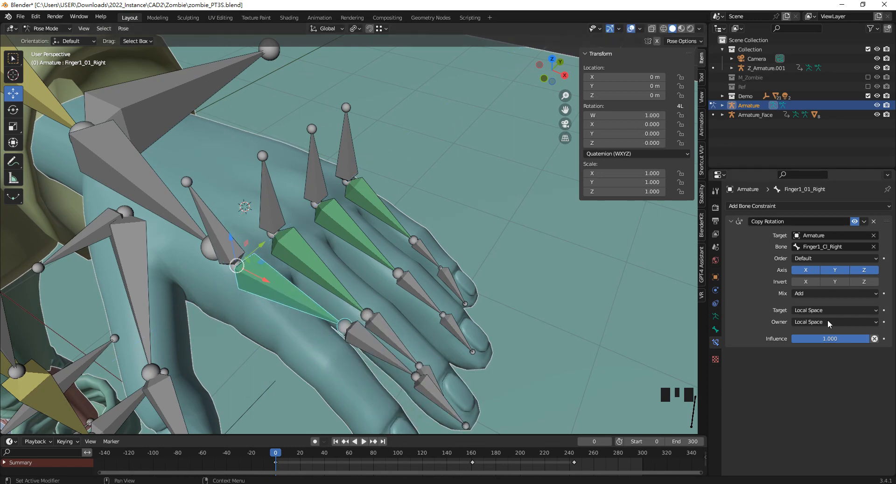
- Set the mix mode of Finger1_01_Right's Copy Rotation constraint to Offset (Legacy) and clear the rotation of Finger1_Cl_Right
{"action": "left_click", "coordinate": [818, 299]}
{"action": "left_click", "coordinate": [821, 348]}
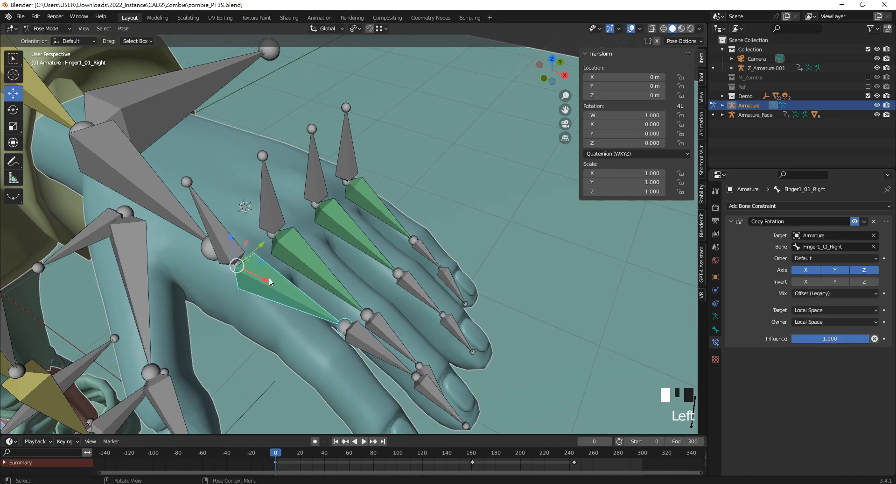
{"action": "left_click", "coordinate": [224, 227]}
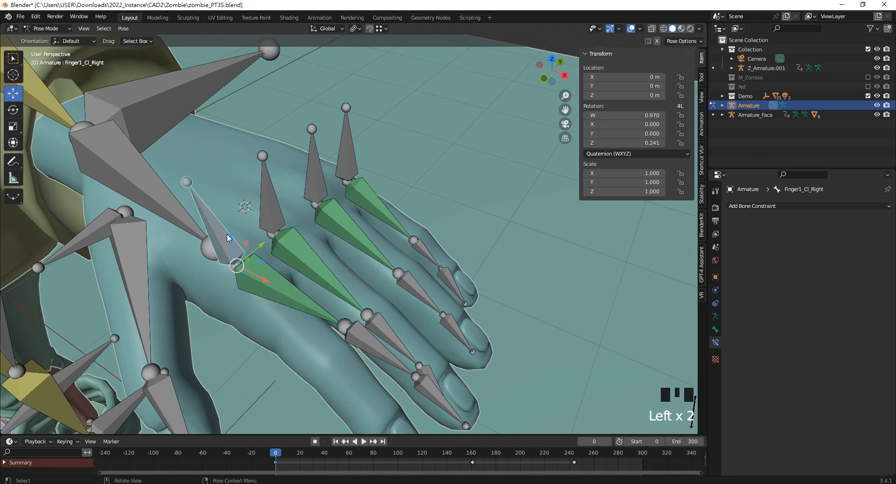
{"action": "key", "text": "alt+r"}
{"action": "left_click", "coordinate": [287, 304]}
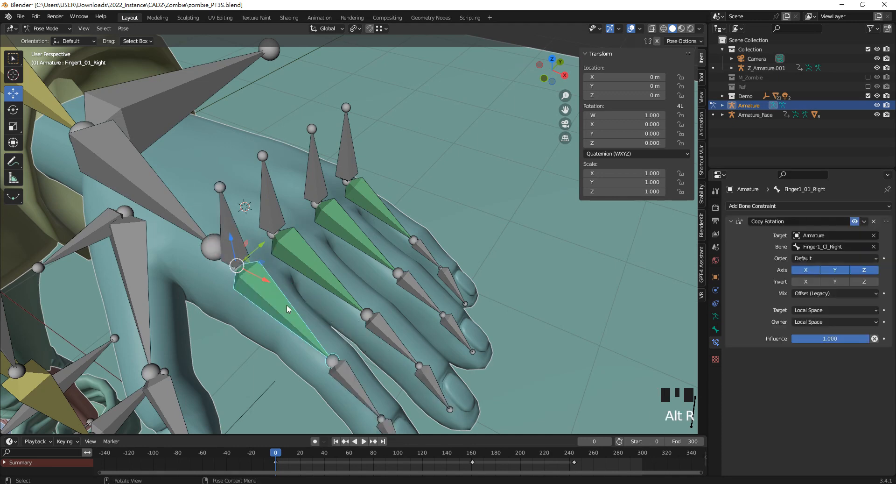
- Set the Copy Rotation constraint's mix mode to Offset (Legacy) on Finger2_01_Right, Finger3_01_Right and Finger4_01_Right
{"action": "left_click", "coordinate": [301, 256]}
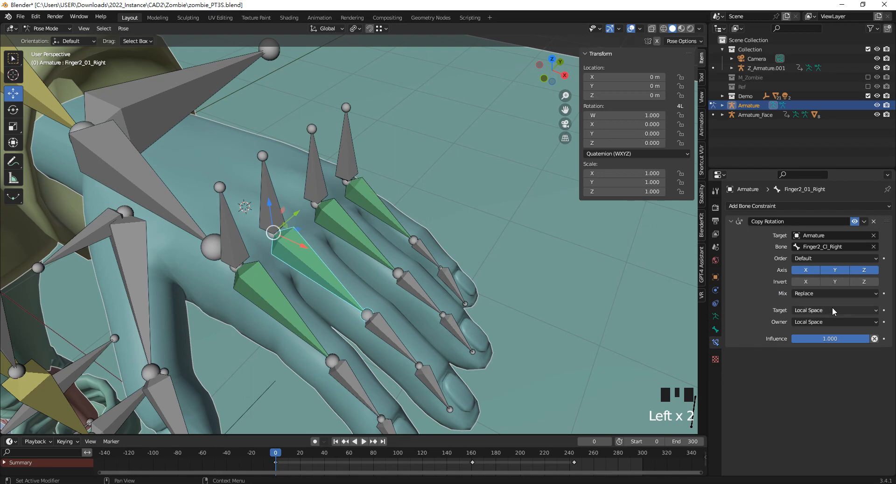
{"action": "left_click", "coordinate": [825, 293]}
{"action": "key", "text": "Escape"}
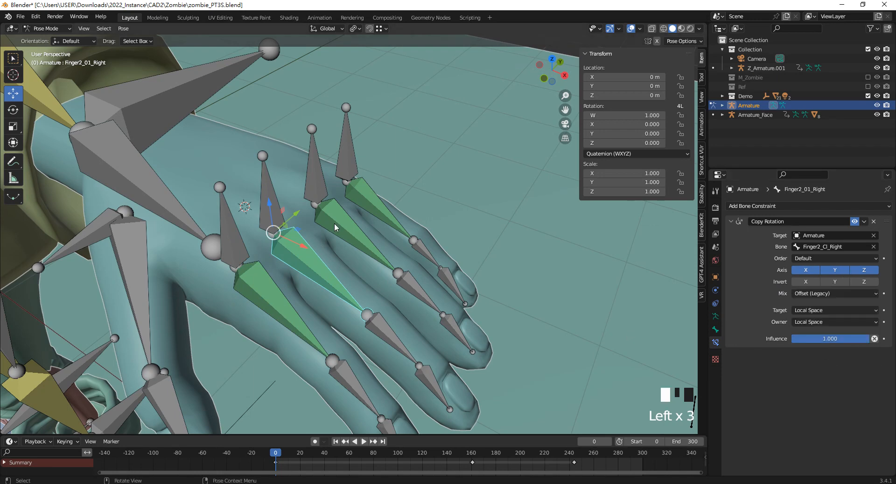
{"action": "left_click", "coordinate": [335, 222]}
{"action": "left_click_drag", "start_coordinate": [817, 293], "coordinate": [816, 346]}
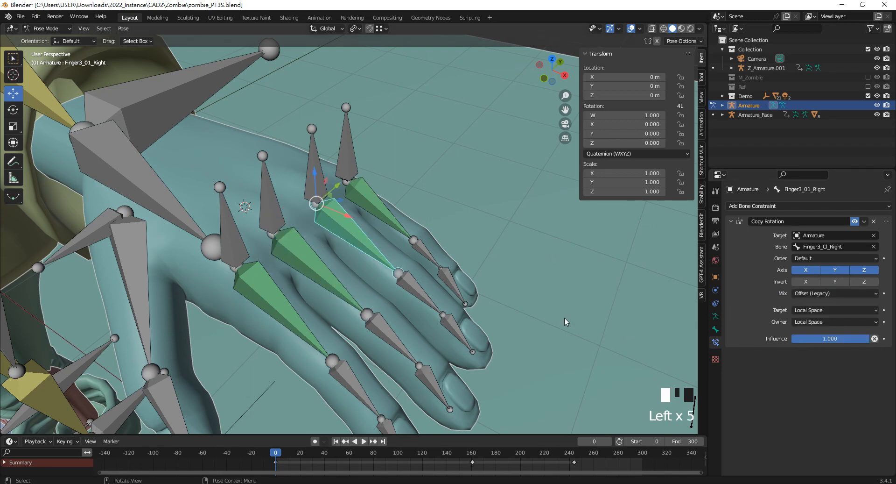
{"action": "left_click", "coordinate": [381, 210]}
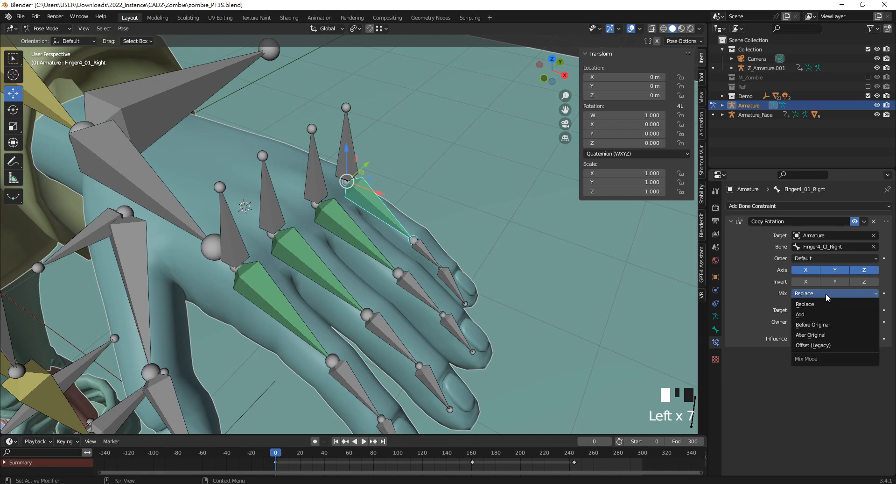
{"action": "left_click", "coordinate": [814, 344]}
- Try rotating the control bones of all four right-hand fingers together about their local Z axes, then cancel
{"action": "scroll", "coordinate": [343, 243], "scroll_direction": "down", "scroll_amount": 3}
{"action": "middle_click_drag", "start_coordinate": [344, 243], "coordinate": [350, 222], "text": "shift"}
{"action": "left_click", "coordinate": [350, 223]}
{"action": "left_click", "coordinate": [368, 200], "text": "shift"}
{"action": "left_click", "coordinate": [396, 182], "text": "shift"}
{"action": "left_click", "coordinate": [416, 169], "text": "shift"}
{"action": "middle_click_drag", "start_coordinate": [417, 171], "coordinate": [410, 172], "text": "shift"}
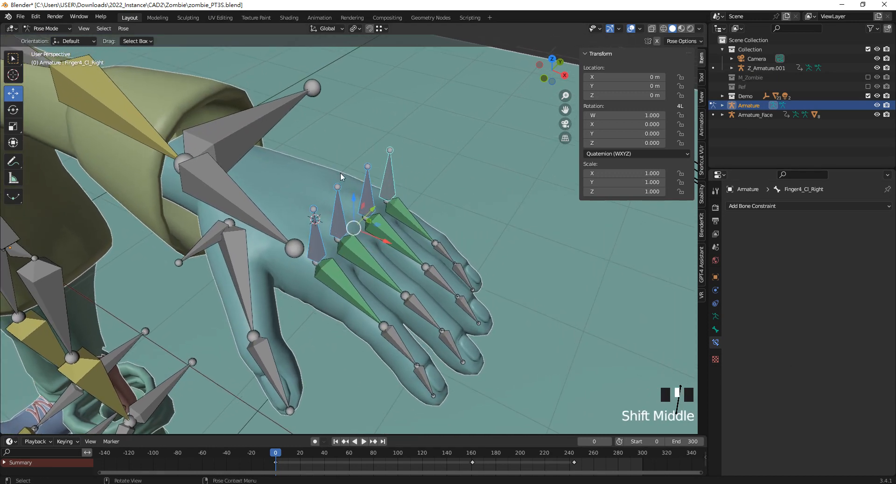
{"action": "key", "text": "r"}
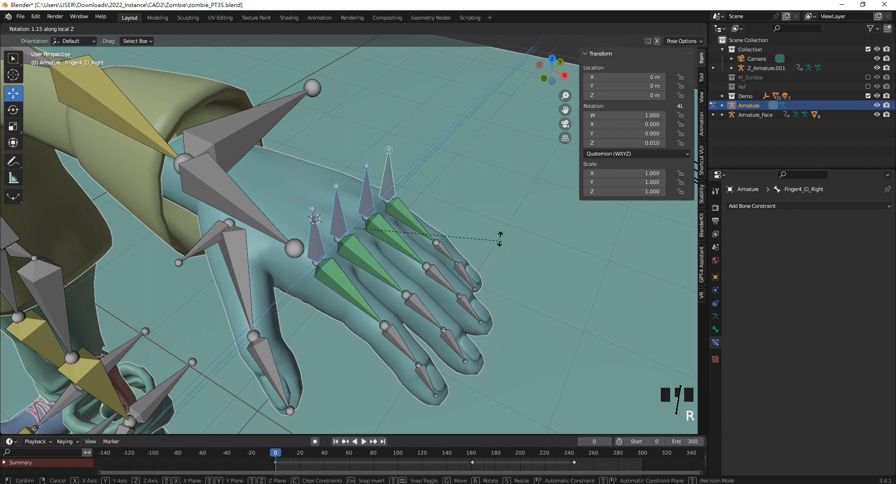
{"action": "right_click", "coordinate": [420, 227]}
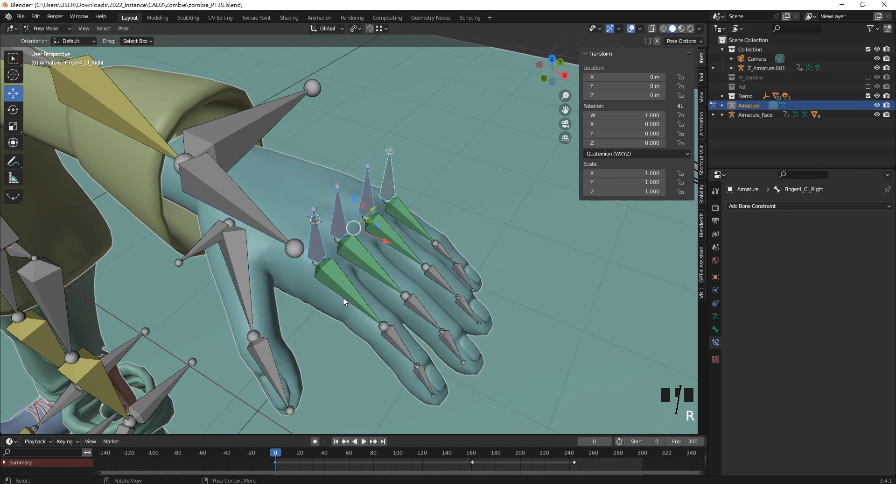
- Try rotating the first bones of all four right-hand fingers together, then cancel
{"action": "left_click", "coordinate": [344, 296]}
{"action": "left_click", "coordinate": [387, 275], "text": "shift"}
{"action": "left_click", "coordinate": [399, 243], "text": "shift"}
{"action": "left_click", "coordinate": [415, 228], "text": "shift"}
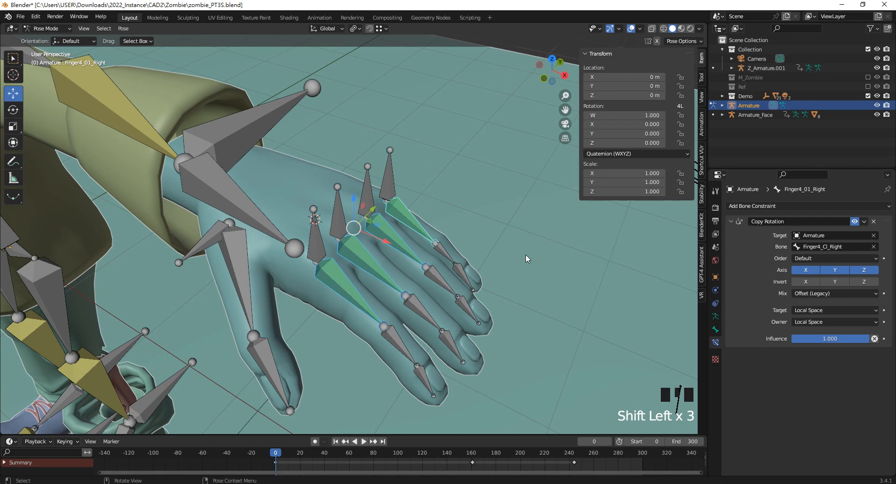
{"action": "key", "text": "r"}
{"action": "right_click", "coordinate": [469, 235]}
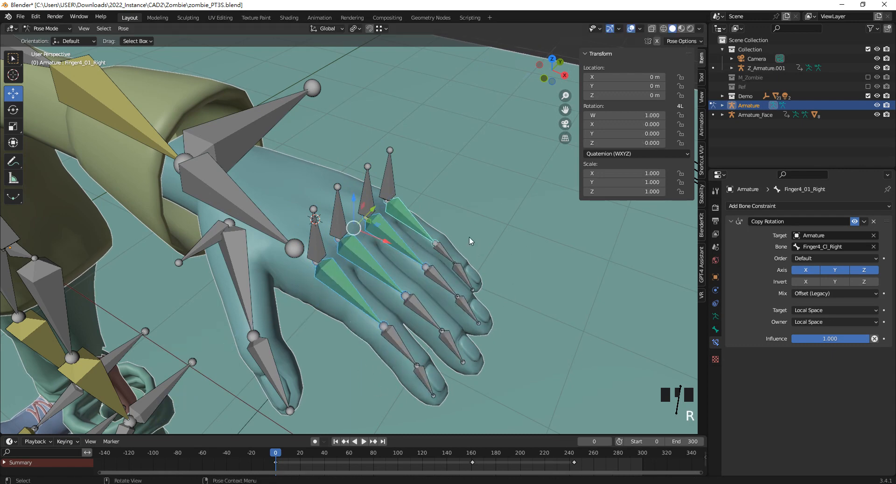
- Add a Copy Rotation constraint to the thumb bone Finger0_01_Right.002, targeting Armature and its bone Finger0_Cl_Right
{"action": "left_click", "coordinate": [235, 249]}
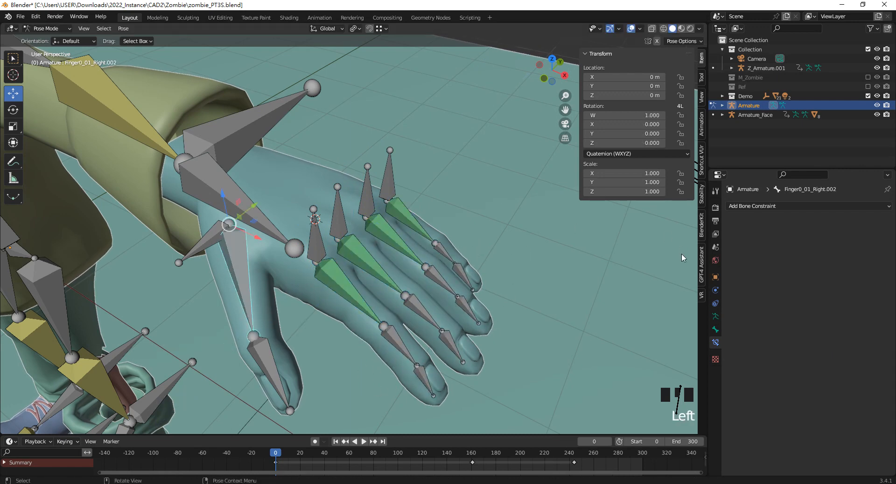
{"action": "left_click", "coordinate": [759, 205]}
{"action": "left_click", "coordinate": [740, 243]}
{"action": "left_click", "coordinate": [869, 235]}
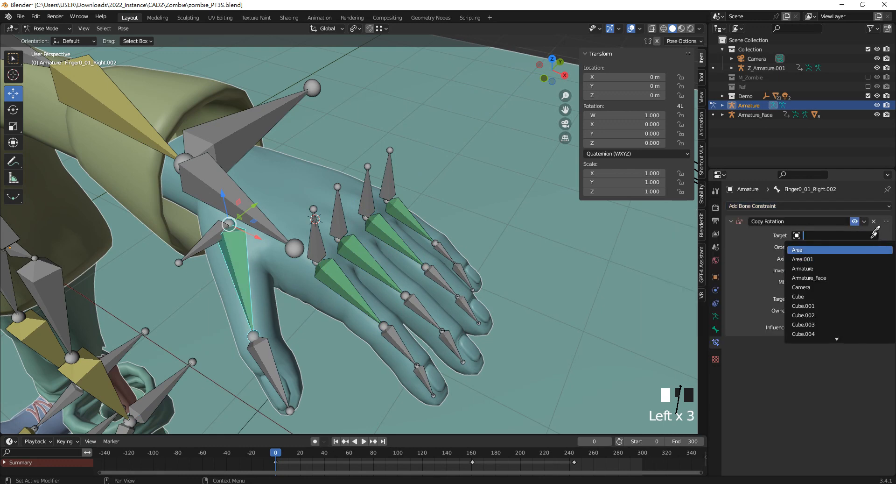
{"action": "left_click", "coordinate": [874, 235]}
{"action": "left_click", "coordinate": [211, 234]}
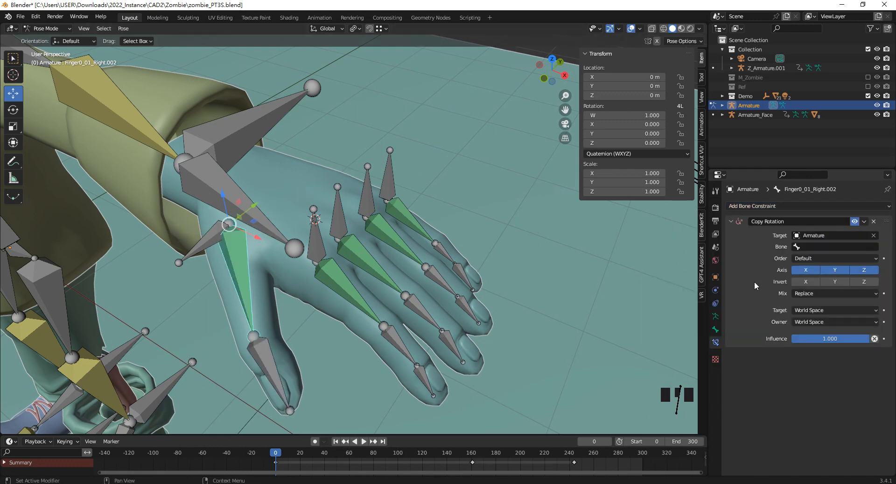
{"action": "left_click", "coordinate": [827, 247]}
{"action": "scroll", "coordinate": [842, 335], "scroll_direction": "down", "scroll_amount": 8}
{"action": "scroll", "coordinate": [842, 335], "scroll_direction": "down", "scroll_amount": 10}
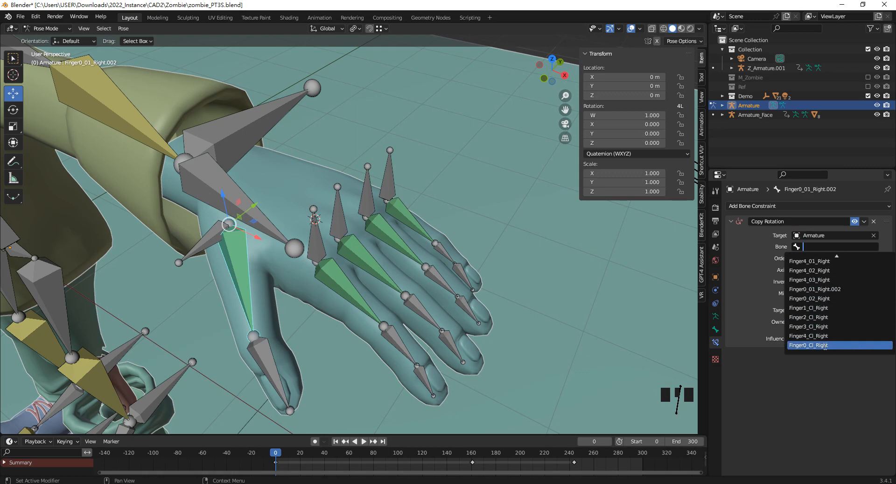
{"action": "left_click", "coordinate": [825, 345]}
- Set the thumb constraint's target and owner spaces to Local Space and its mix mode to Offset (Legacy)
{"action": "left_click", "coordinate": [823, 310]}
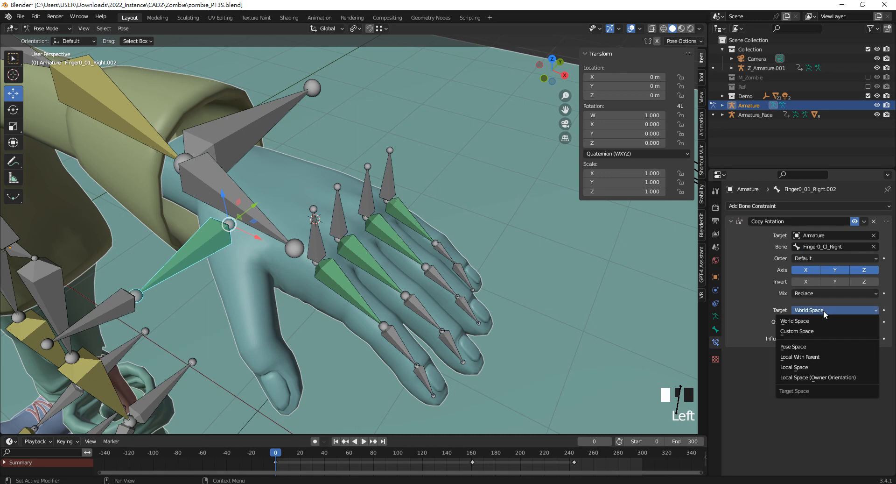
{"action": "left_click", "coordinate": [812, 367]}
{"action": "left_click", "coordinate": [829, 321]}
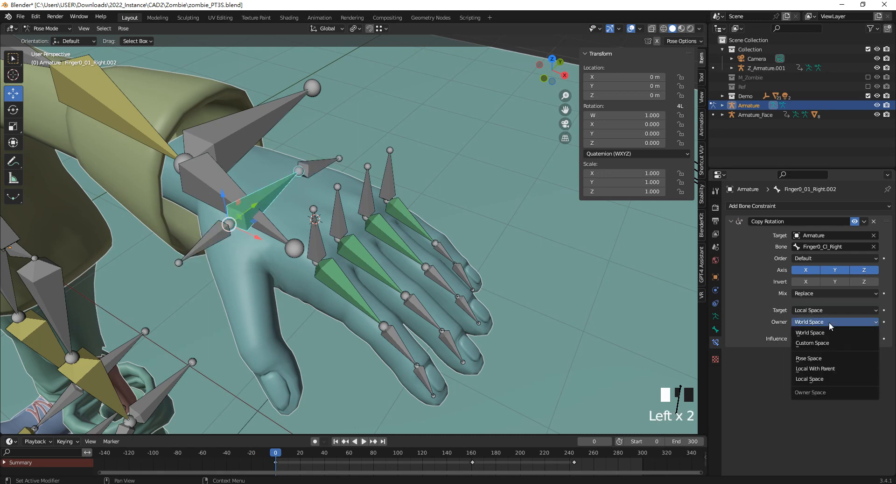
{"action": "left_click", "coordinate": [827, 382]}
{"action": "left_click", "coordinate": [824, 292]}
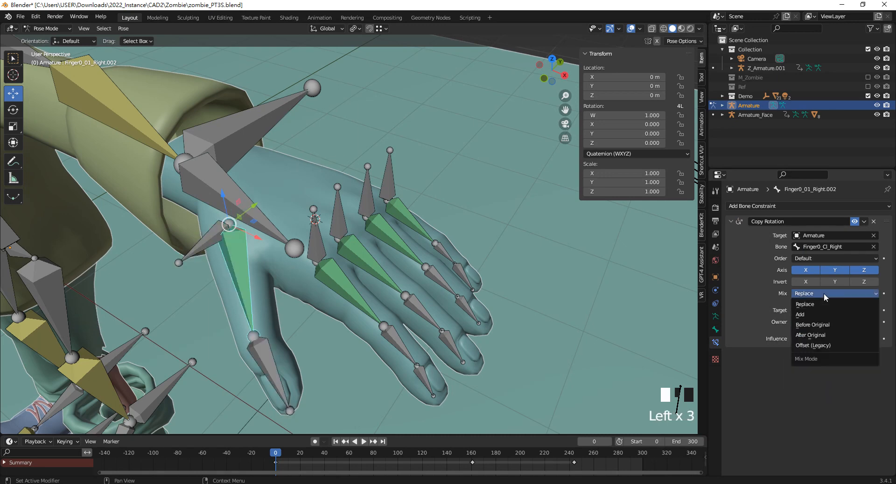
{"action": "left_click", "coordinate": [826, 345]}
- Try rotating the thumb control bone Finger0_Cl_Right about its local Z axis, then cancel
{"action": "left_click", "coordinate": [203, 243]}
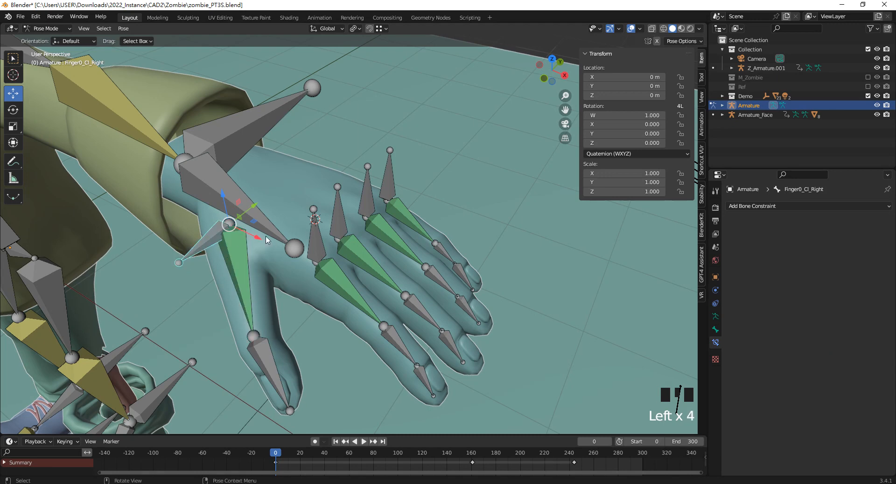
{"action": "middle_click_drag", "start_coordinate": [265, 237], "coordinate": [269, 239]}
{"action": "key", "text": "r"}
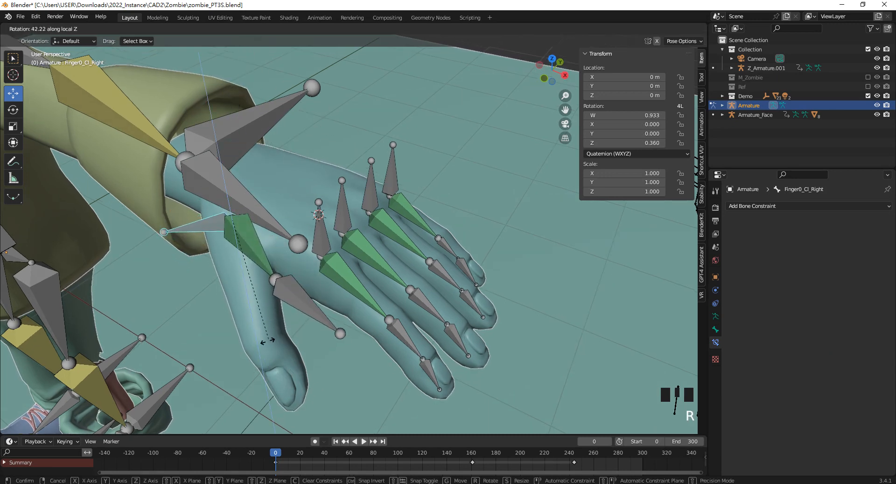
{"action": "key", "text": "Escape"}
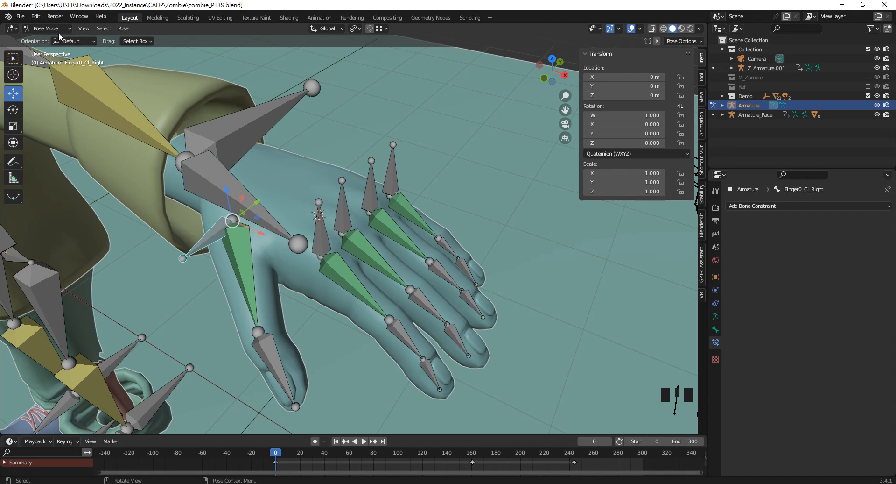
- Set the roll of Finger0_Cl_Right to 0° in Edit Mode, then return to Pose Mode
{"action": "left_click", "coordinate": [58, 41]}
{"action": "left_click", "coordinate": [58, 70]}
{"action": "left_click", "coordinate": [46, 29]}
{"action": "left_click", "coordinate": [46, 49]}
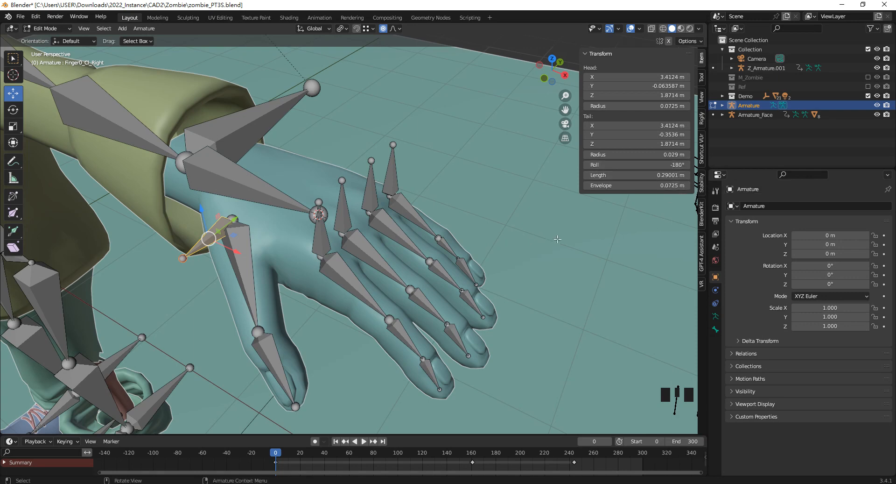
{"action": "left_click", "coordinate": [678, 165]}
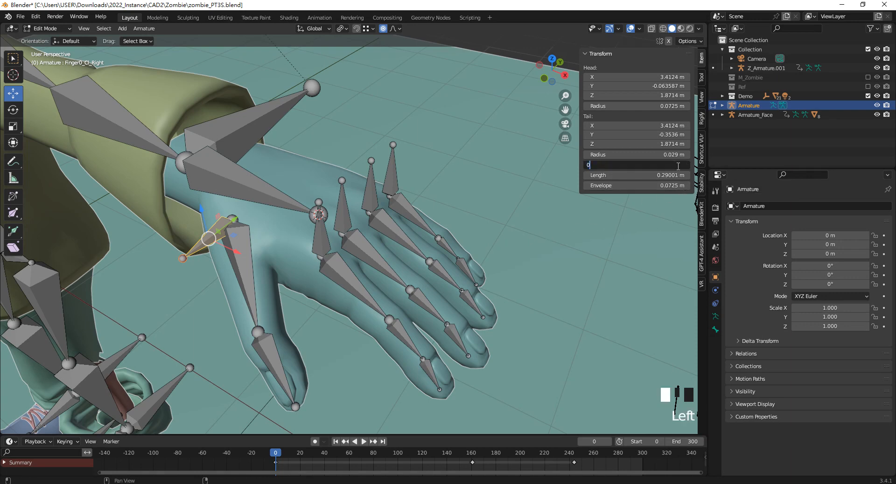
{"action": "type", "text": "0"}
{"action": "key", "text": "Return"}
{"action": "left_click", "coordinate": [47, 29]}
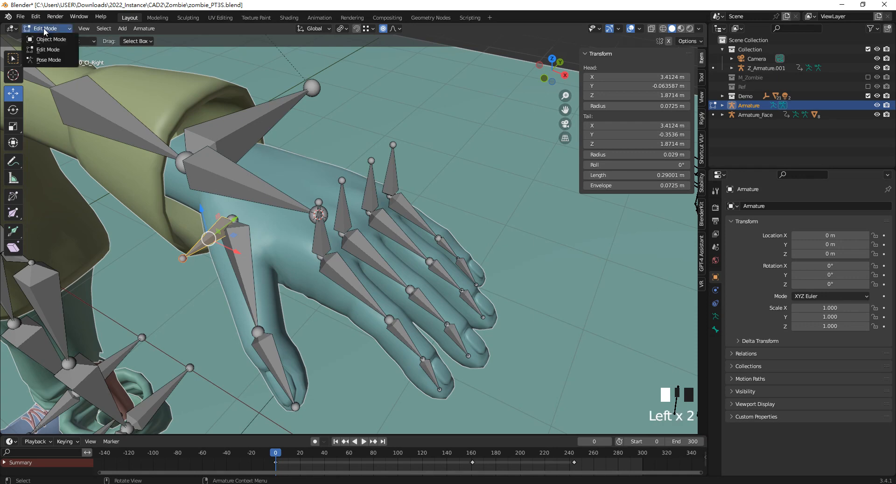
{"action": "left_click", "coordinate": [45, 58]}
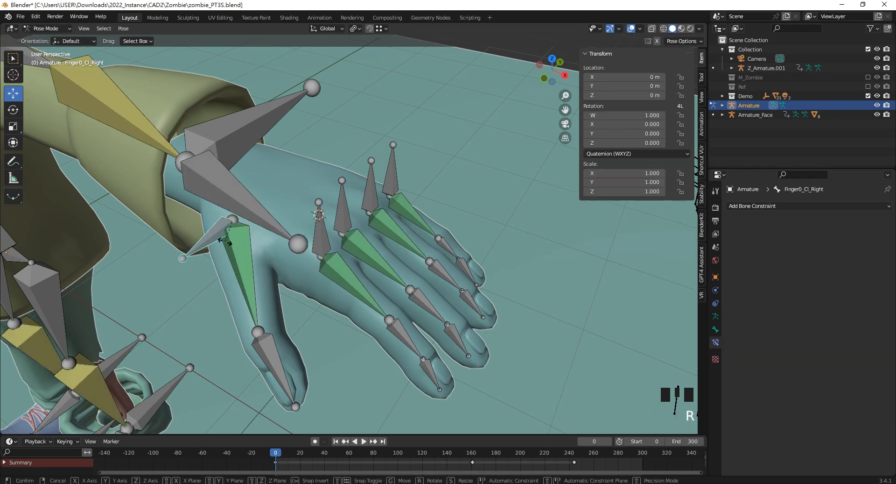
- Test-rotate Finger0_Cl_Right by about 26.7° around its local Z axis, then undo the rotation
{"action": "key", "text": "r"}
{"action": "key", "text": "z"}
{"action": "key", "text": "z"}
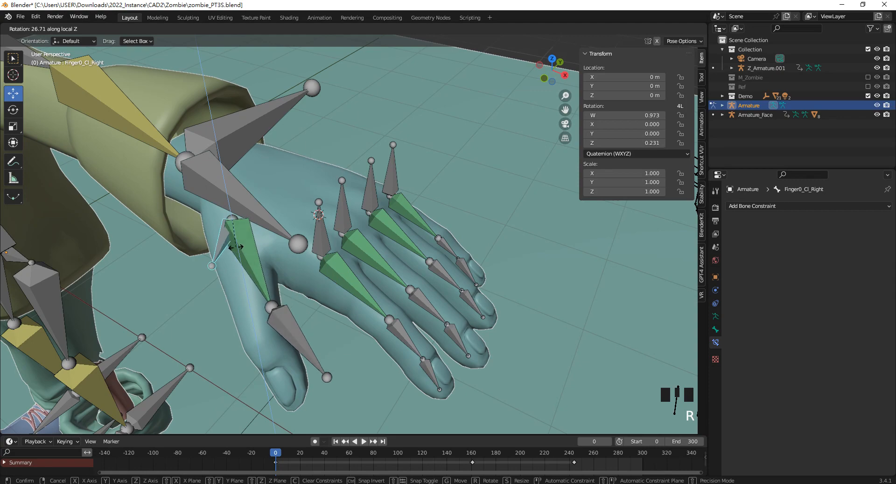
{"action": "left_click", "coordinate": [236, 246]}
{"action": "middle_click_drag", "start_coordinate": [236, 245], "coordinate": [288, 232]}
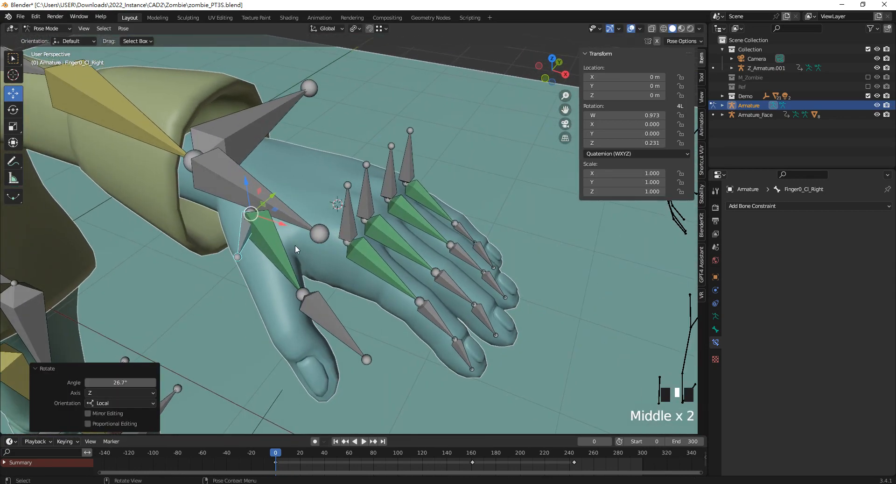
{"action": "key", "text": "ctrl+z"}
- Try rotating Finger0_01_Right.002 about its local Z, Y and X axes in turn, cancelling each rotation
{"action": "left_click", "coordinate": [272, 250]}
{"action": "key", "text": "r"}
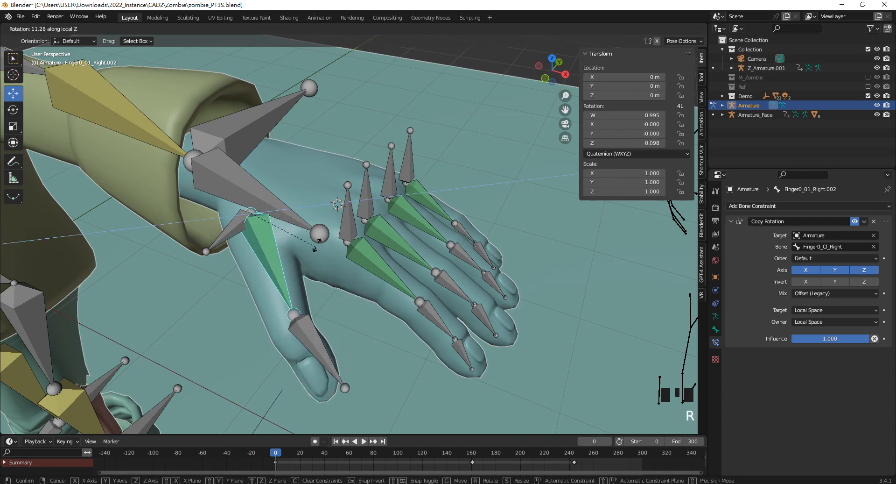
{"action": "key", "text": "Escape"}
{"action": "key", "text": "r"}
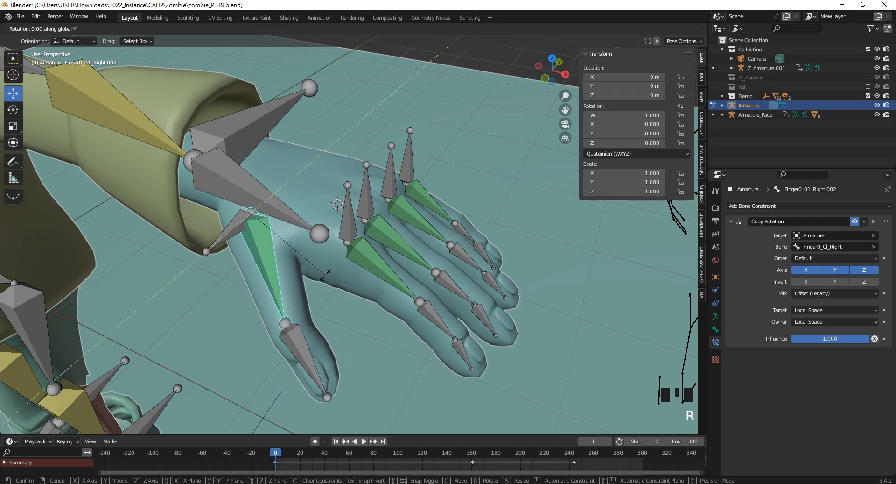
{"action": "key", "text": "y"}
{"action": "key", "text": "y"}
{"action": "key", "text": "Escape"}
{"action": "key", "text": "r"}
{"action": "key", "text": "x"}
{"action": "key", "text": "x"}
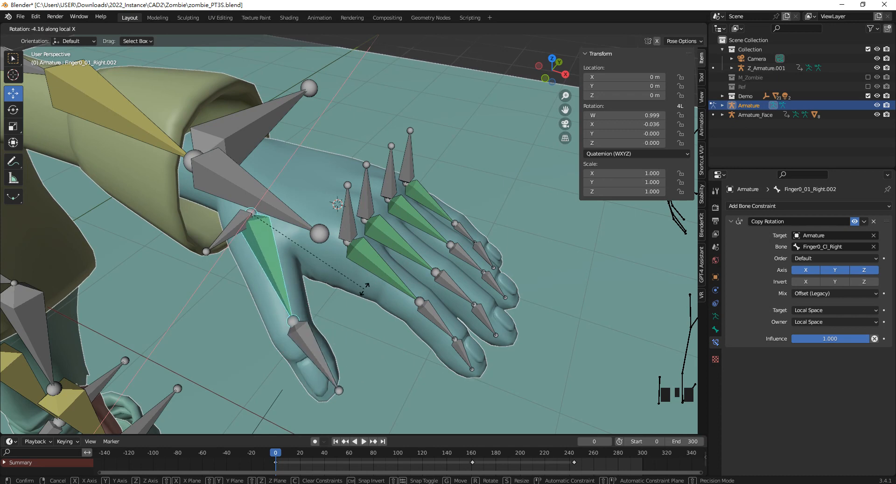
{"action": "key", "text": "Escape"}
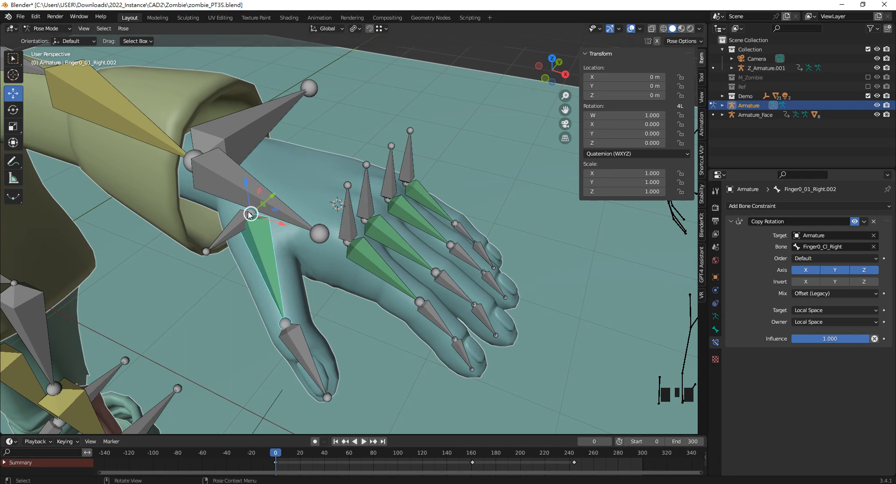
- Try rotating the thumb control bone about its local Z and X axes, leaving its rotation at rest
{"action": "left_click", "coordinate": [233, 229]}
{"action": "key", "text": "r"}
{"action": "key", "text": "z"}
{"action": "key", "text": "z"}
{"action": "key", "text": "Escape"}
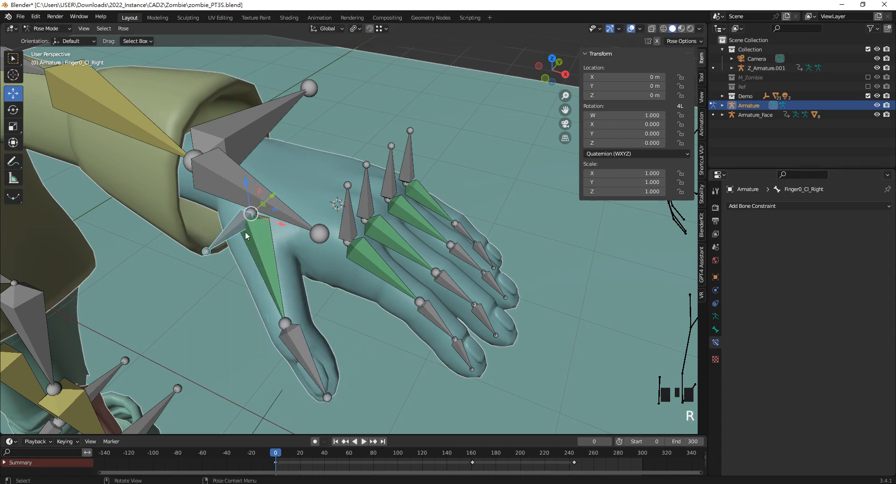
{"action": "key", "text": "r"}
{"action": "key", "text": "x"}
{"action": "key", "text": "x"}
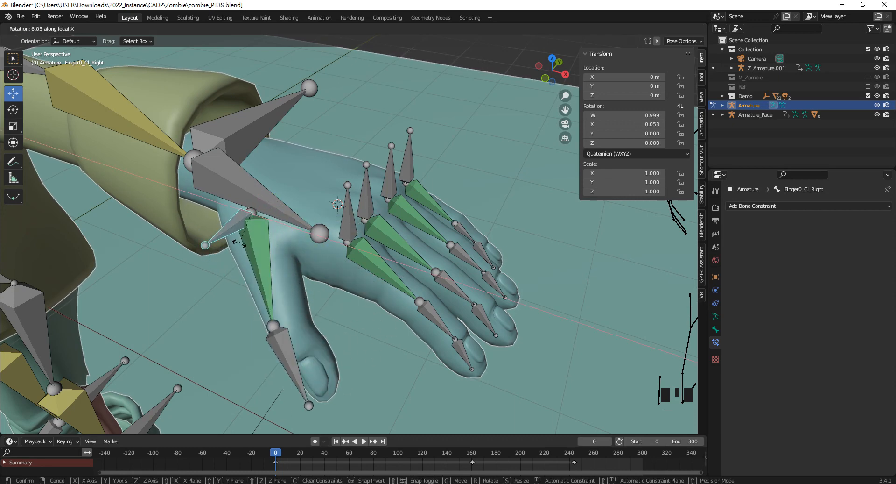
{"action": "left_click", "coordinate": [252, 242]}
{"action": "middle_click_drag", "start_coordinate": [258, 239], "coordinate": [278, 225]}
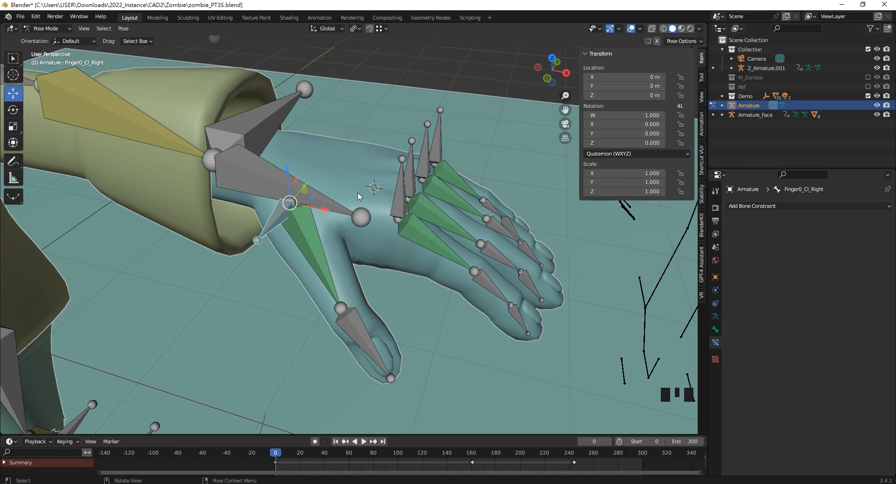
- Select the Arm_H_Right hand bone and switch the armature to Edit Mode in top view
{"action": "middle_click_drag", "start_coordinate": [388, 158], "coordinate": [270, 198]}
{"action": "left_click", "coordinate": [168, 186]}
{"action": "key", "text": "KP_7"}
{"action": "scroll", "coordinate": [439, 347], "scroll_direction": "up", "scroll_amount": 2}
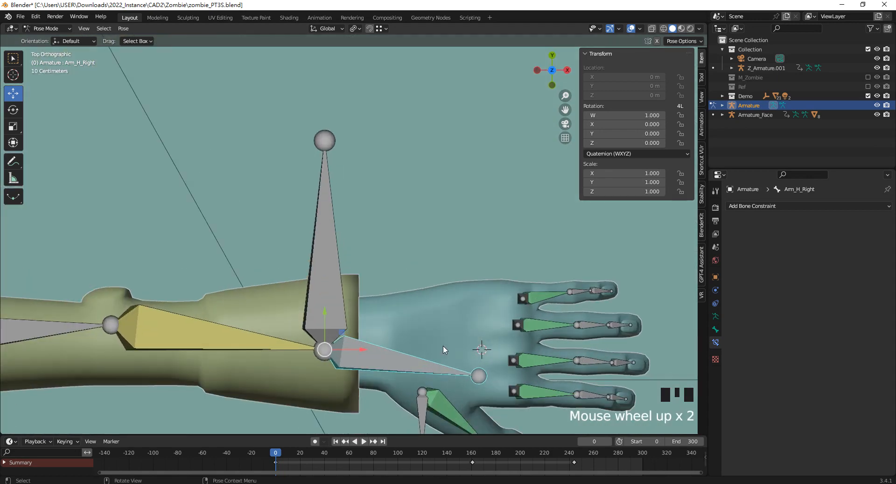
{"action": "middle_click_drag", "start_coordinate": [441, 345], "coordinate": [425, 281], "text": "shift"}
{"action": "left_click", "coordinate": [53, 29]}
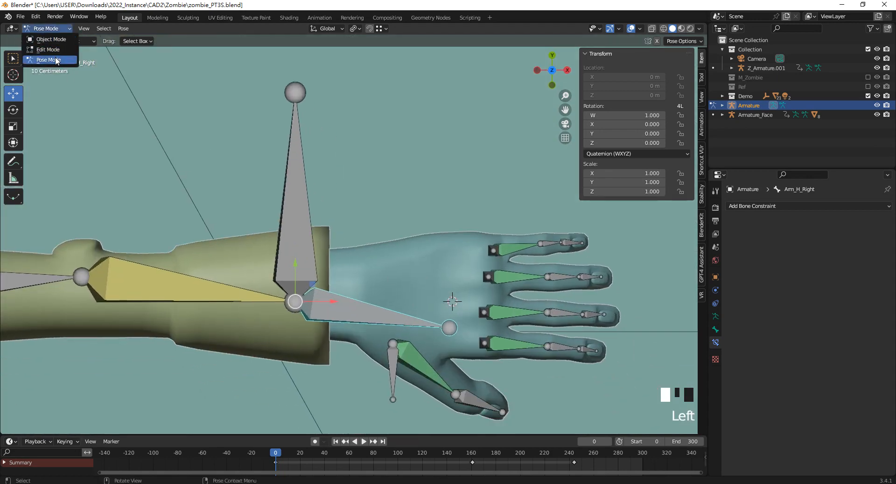
{"action": "left_click", "coordinate": [49, 29]}
{"action": "left_click_drag", "start_coordinate": [43, 29], "coordinate": [47, 50]}
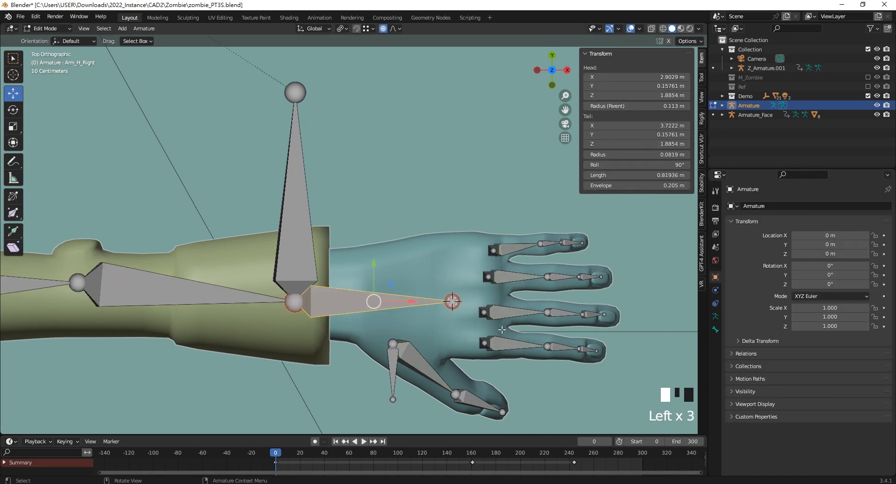
- Duplicate Arm_H_Right, scale the copy to about 0.462, and place it on the back of the hand, offset from the original towards the fingers
{"action": "left_click", "coordinate": [418, 303]}
{"action": "key", "text": "shift+d"}
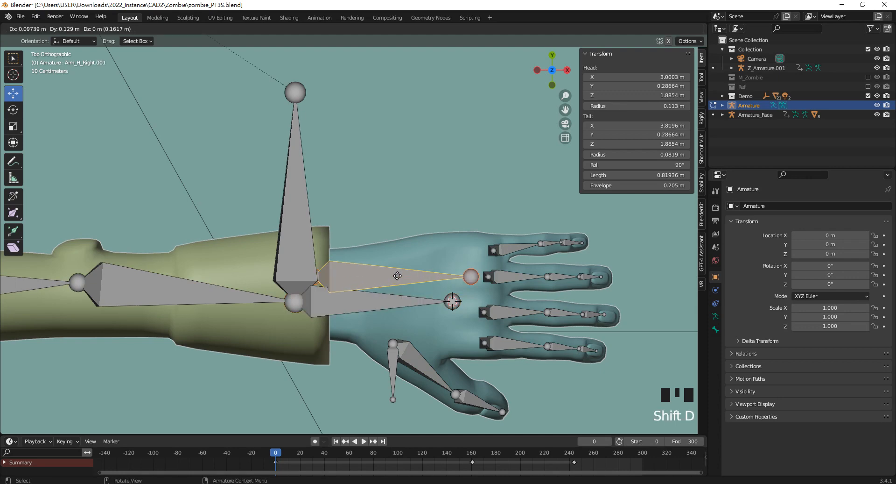
{"action": "key", "text": "Escape"}
{"action": "left_click_drag", "start_coordinate": [374, 268], "coordinate": [378, 216]}
{"action": "key", "text": "s"}
{"action": "left_click", "coordinate": [354, 252]}
{"action": "left_click_drag", "start_coordinate": [354, 252], "coordinate": [437, 253]}
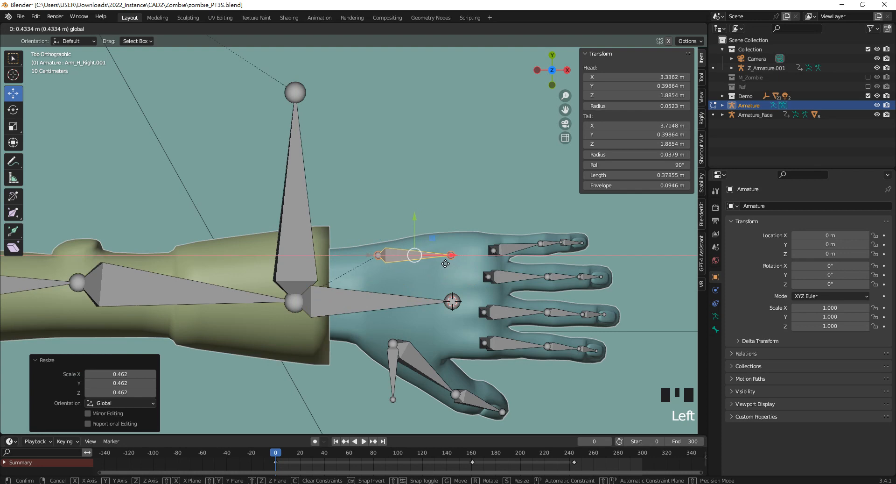
- Rename the duplicated hand bone to Arm_HFControl_Right
{"action": "left_click", "coordinate": [715, 329]}
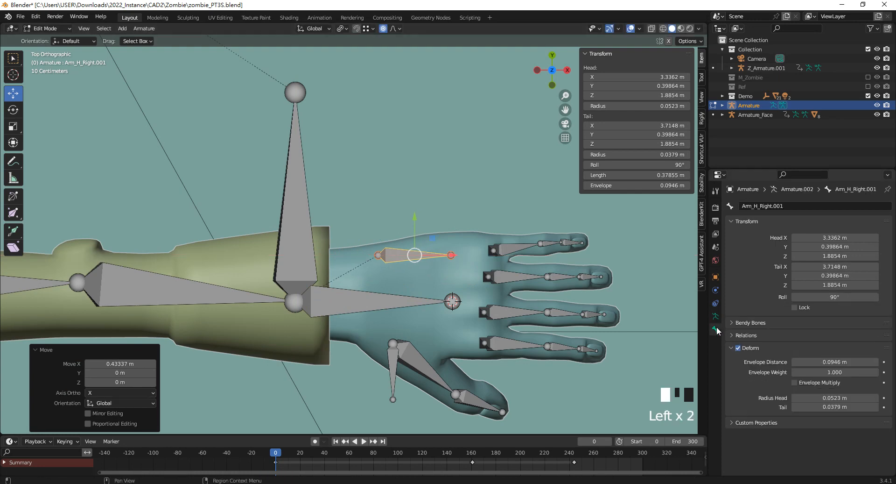
{"action": "left_click", "coordinate": [784, 207]}
{"action": "left_click", "coordinate": [758, 206]}
{"action": "type", "text": "Cor"}
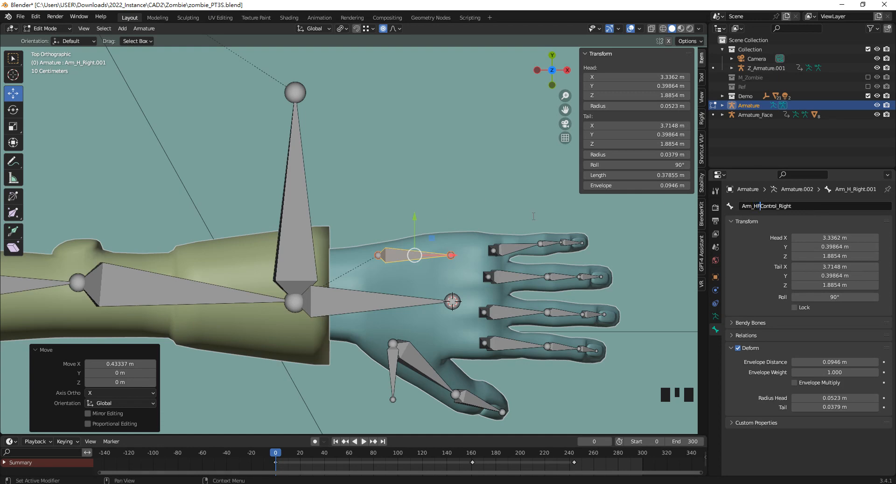
{"action": "key", "text": "Return"}
- Return to Pose Mode and check the new control bone's placement against the neighbouring hand and arm control bones from several views
{"action": "middle_click_drag", "start_coordinate": [504, 179], "coordinate": [438, 189]}
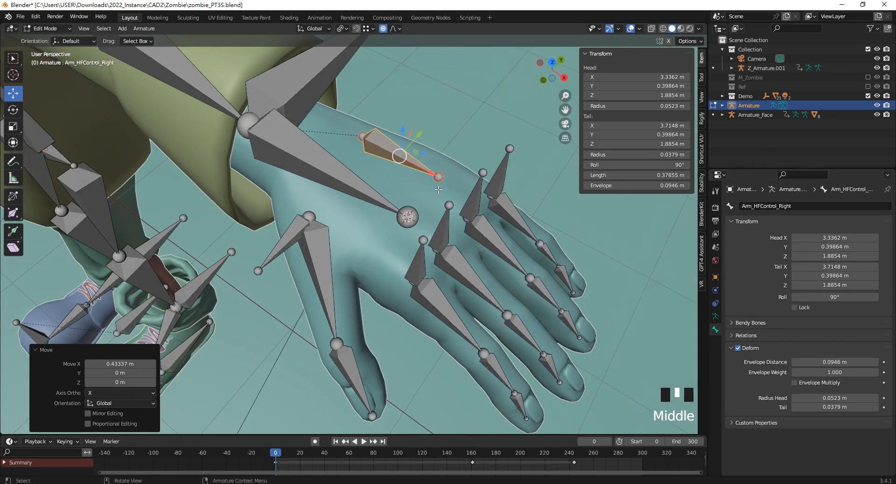
{"action": "left_click", "coordinate": [44, 32]}
{"action": "left_click", "coordinate": [47, 61]}
{"action": "middle_click_drag", "start_coordinate": [353, 169], "coordinate": [383, 199]}
{"action": "scroll", "coordinate": [322, 191], "scroll_direction": "down", "scroll_amount": 2}
{"action": "key", "text": "KP_1"}
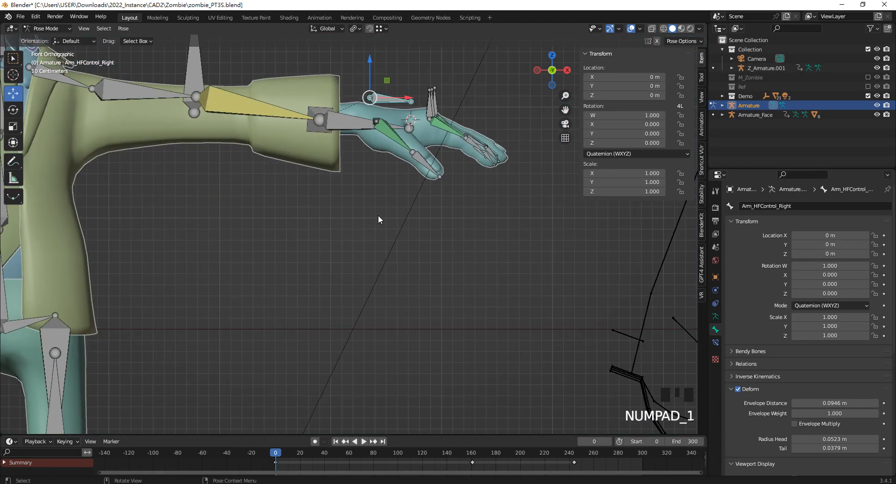
{"action": "key", "text": "KP_7"}
{"action": "left_click", "coordinate": [336, 227]}
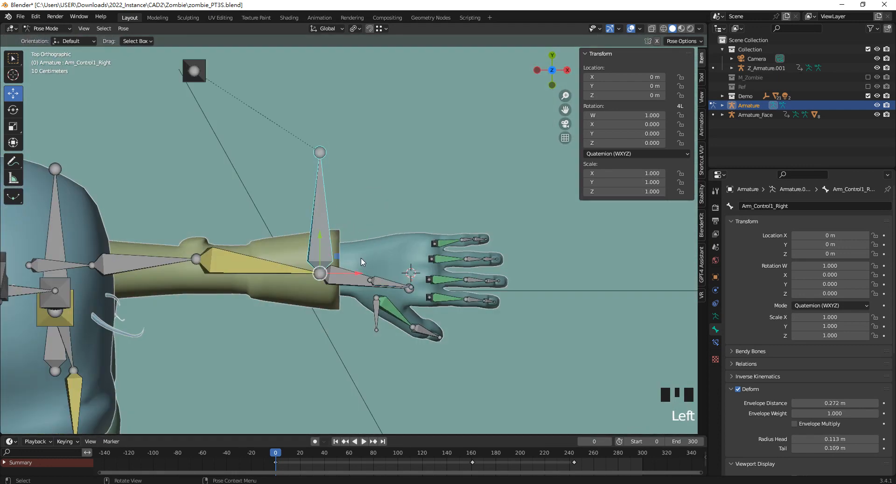
{"action": "scroll", "coordinate": [416, 321], "scroll_direction": "up", "scroll_amount": 3}
{"action": "left_click", "coordinate": [414, 318]}
{"action": "left_click", "coordinate": [294, 208]}
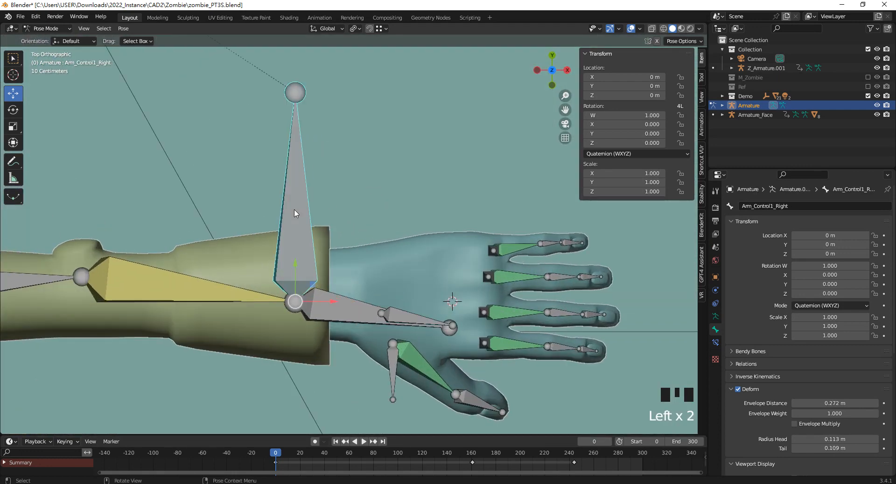
{"action": "middle_click_drag", "start_coordinate": [430, 288], "coordinate": [461, 273], "text": "shift"}
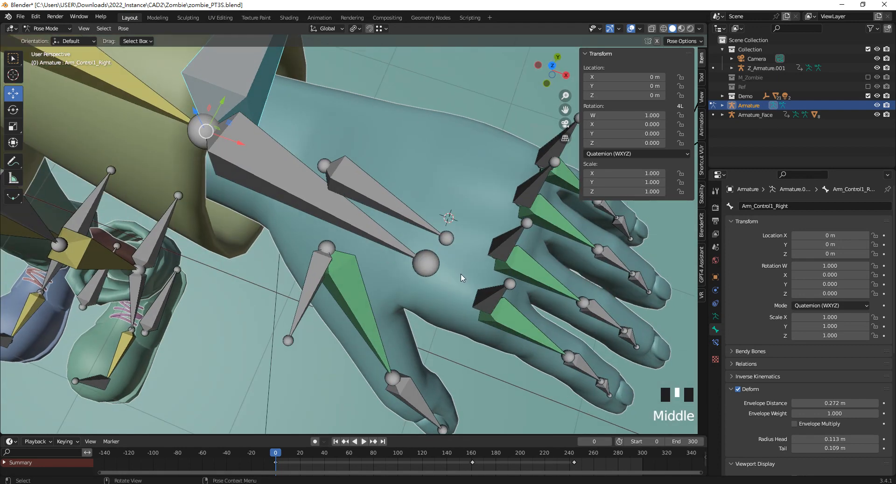
- Add a Copy Rotation constraint to Finger1_Cl_Right with the Armature as its target
{"action": "left_click", "coordinate": [499, 290]}
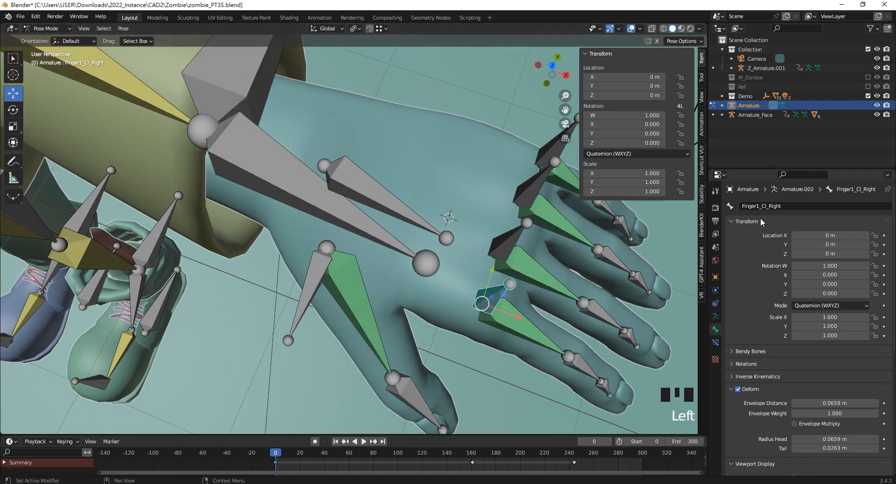
{"action": "left_click", "coordinate": [716, 342]}
{"action": "left_click", "coordinate": [802, 206]}
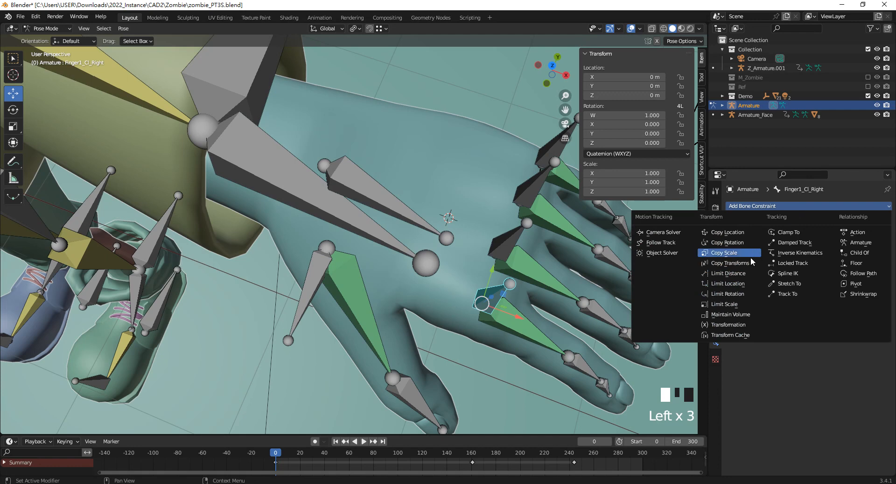
{"action": "left_click", "coordinate": [739, 242]}
{"action": "left_click", "coordinate": [875, 236]}
{"action": "left_click", "coordinate": [365, 185]}
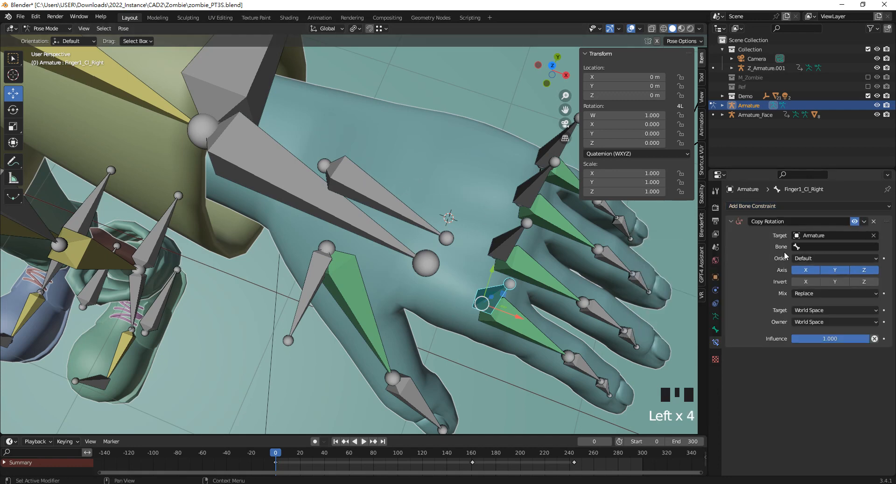
- Set Arm_HFControl_Right as the target bone of Finger1_Cl_Right's Copy Rotation constraint
{"action": "left_click", "coordinate": [821, 246]}
{"action": "scroll", "coordinate": [838, 308], "scroll_direction": "down", "scroll_amount": 10}
{"action": "scroll", "coordinate": [845, 315], "scroll_direction": "down", "scroll_amount": 15}
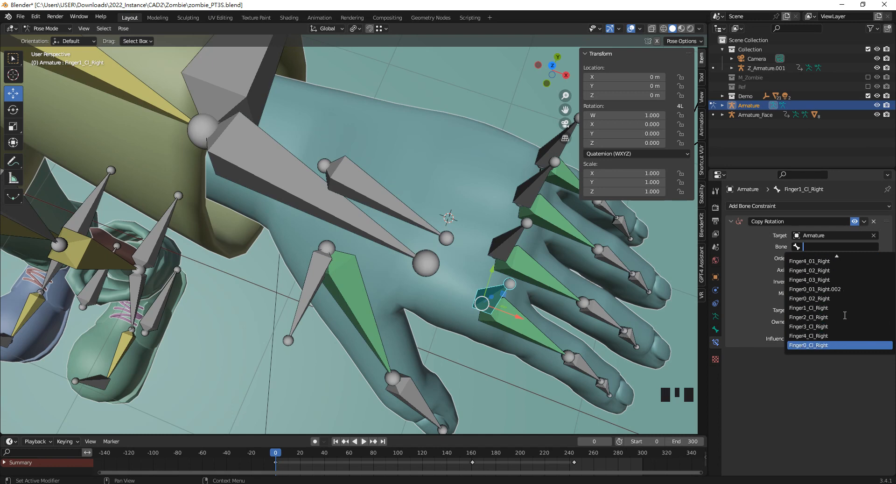
{"action": "scroll", "coordinate": [845, 315], "scroll_direction": "up", "scroll_amount": 12}
{"action": "scroll", "coordinate": [824, 263], "scroll_direction": "up", "scroll_amount": 3}
{"action": "scroll", "coordinate": [825, 270], "scroll_direction": "up", "scroll_amount": 2}
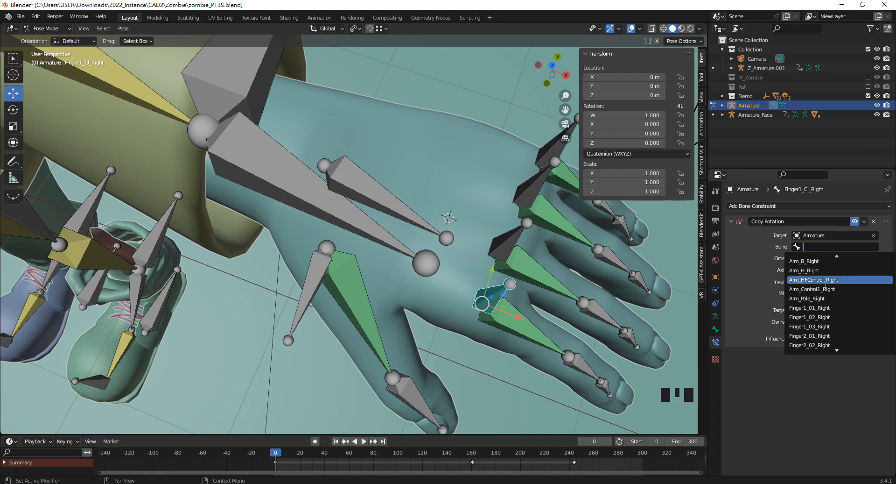
{"action": "left_click", "coordinate": [818, 280]}
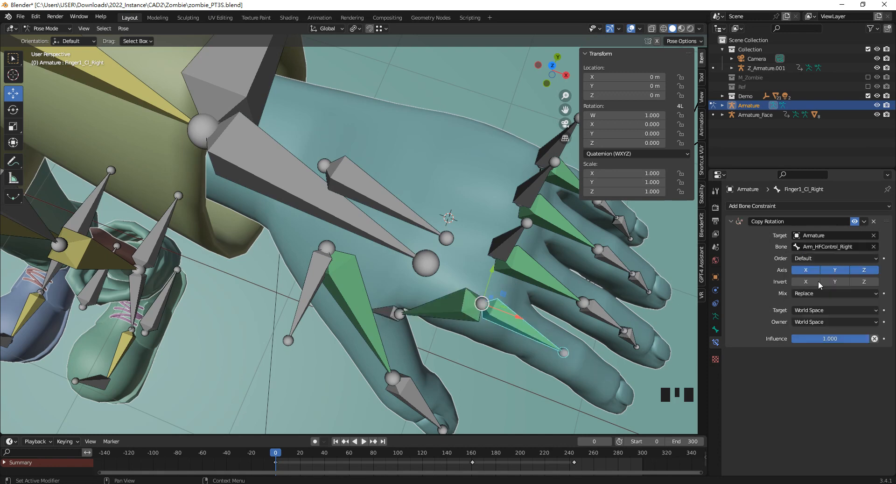
- Set both the target and owner spaces of Finger1_Cl_Right's Copy Rotation constraint to Local Space
{"action": "left_click", "coordinate": [832, 310]}
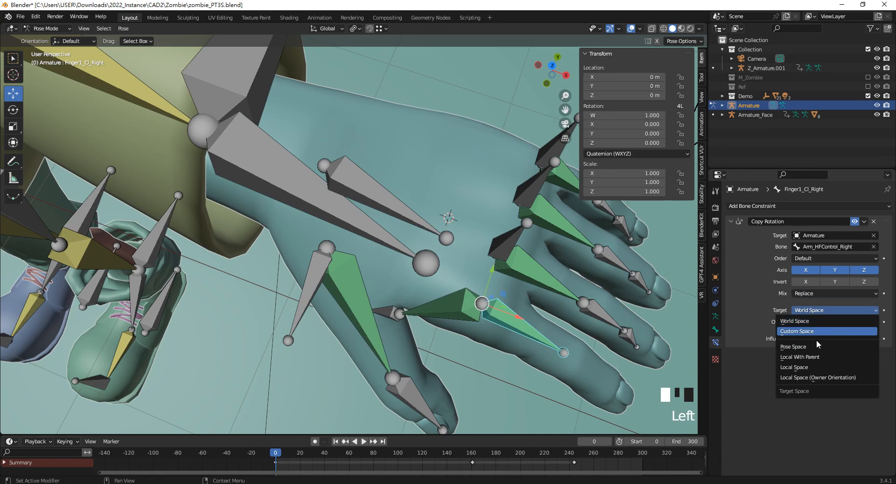
{"action": "left_click", "coordinate": [816, 366]}
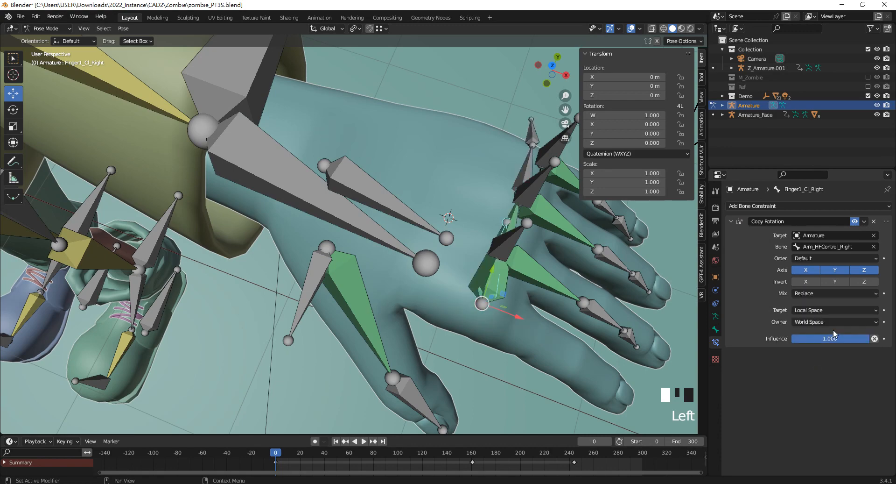
{"action": "left_click", "coordinate": [829, 322]}
{"action": "left_click", "coordinate": [822, 378]}
- Test-rotate Arm_HFControl_Right about its local Z axis in both directions, cancelling each rotation
{"action": "scroll", "coordinate": [401, 196], "scroll_direction": "down", "scroll_amount": 3}
{"action": "middle_click_drag", "start_coordinate": [401, 196], "coordinate": [413, 200]}
{"action": "middle_click_drag", "start_coordinate": [471, 177], "coordinate": [477, 217], "text": "shift"}
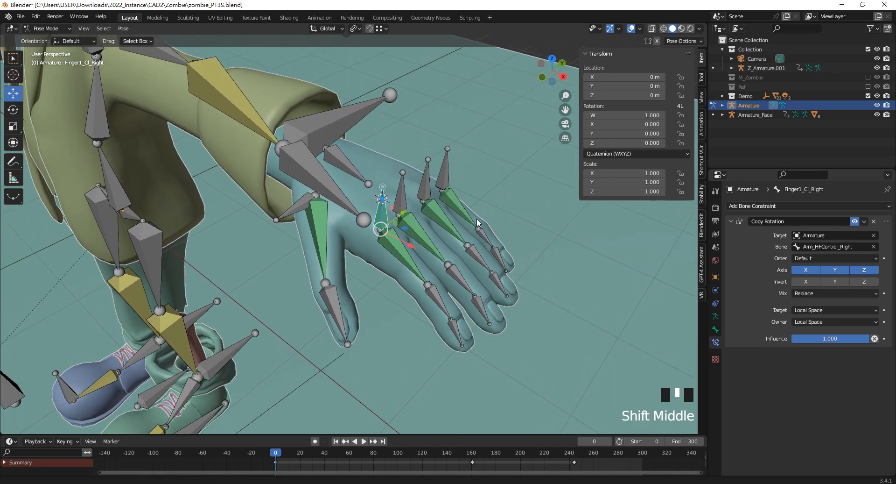
{"action": "left_click", "coordinate": [352, 170]}
{"action": "middle_click_drag", "start_coordinate": [352, 170], "coordinate": [365, 183], "text": "shift"}
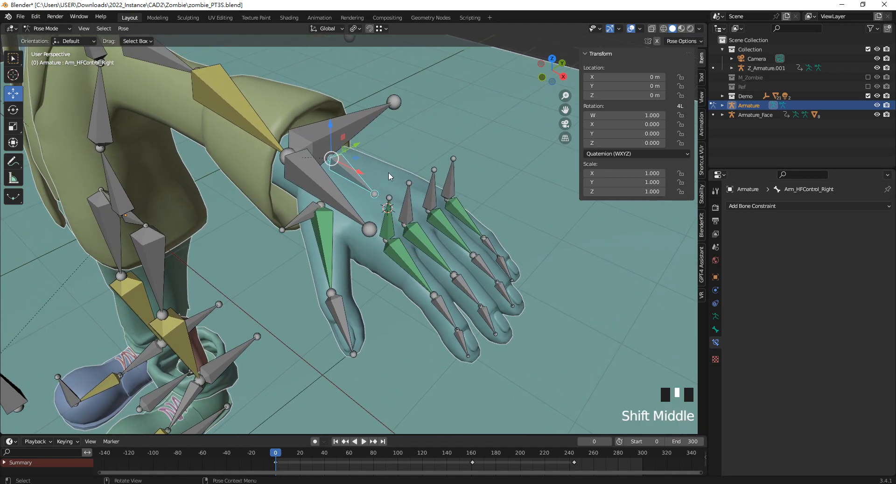
{"action": "key", "text": "r"}
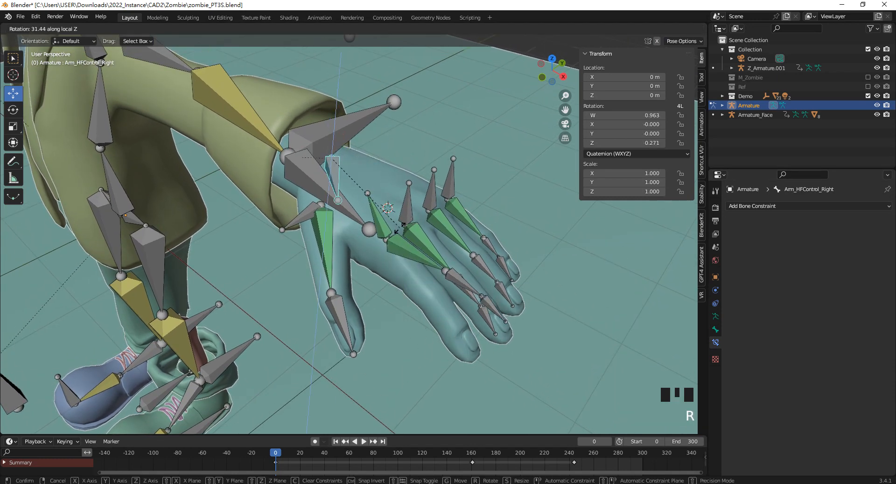
{"action": "key", "text": "Escape"}
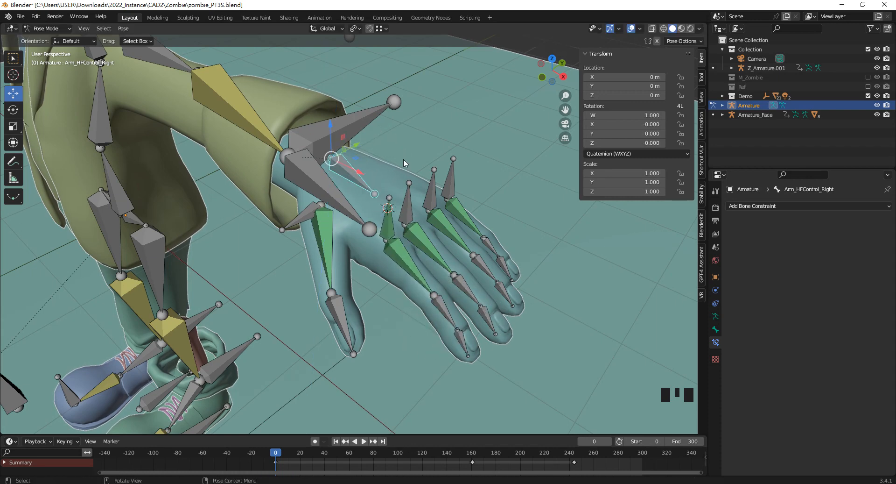
{"action": "key", "text": "r"}
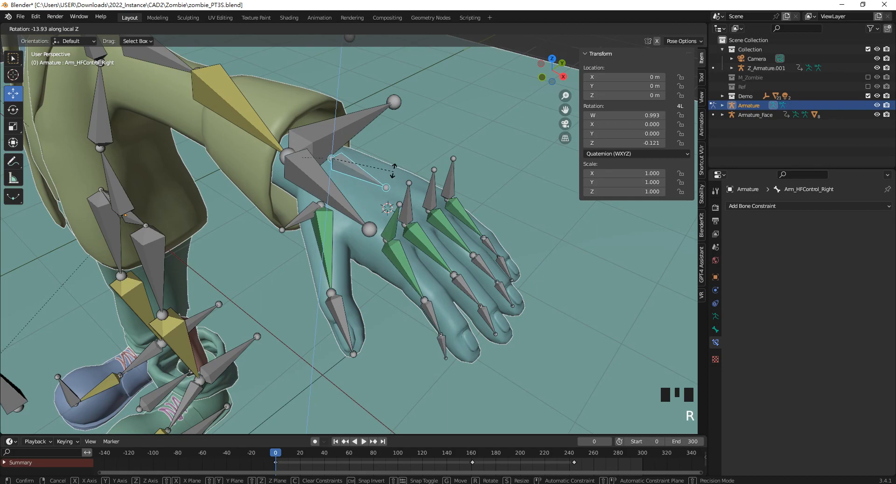
{"action": "key", "text": "Escape"}
- Add a Copy Rotation constraint to Finger2_Cl_Right and sample the Armature as its target
{"action": "middle_click_drag", "start_coordinate": [399, 164], "coordinate": [411, 214]}
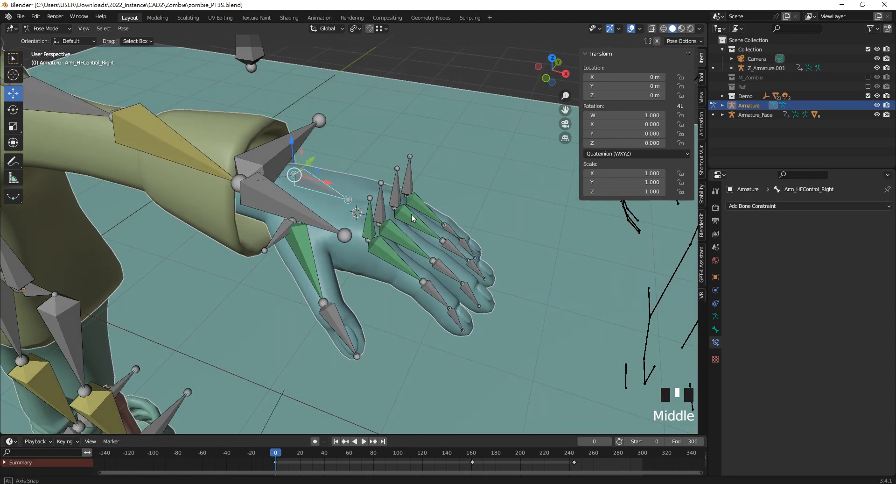
{"action": "scroll", "coordinate": [385, 220], "scroll_direction": "up", "scroll_amount": 2}
{"action": "left_click", "coordinate": [396, 197]}
{"action": "left_click", "coordinate": [814, 207]}
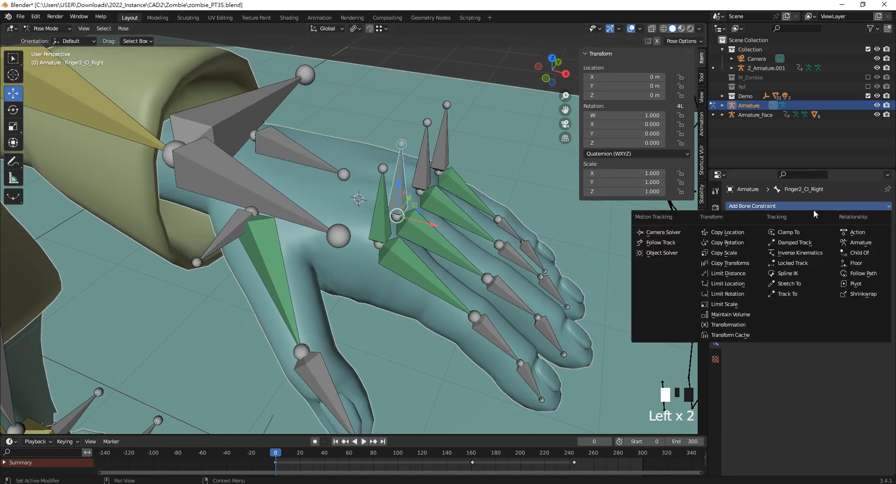
{"action": "left_click", "coordinate": [735, 243]}
{"action": "left_click", "coordinate": [870, 235]}
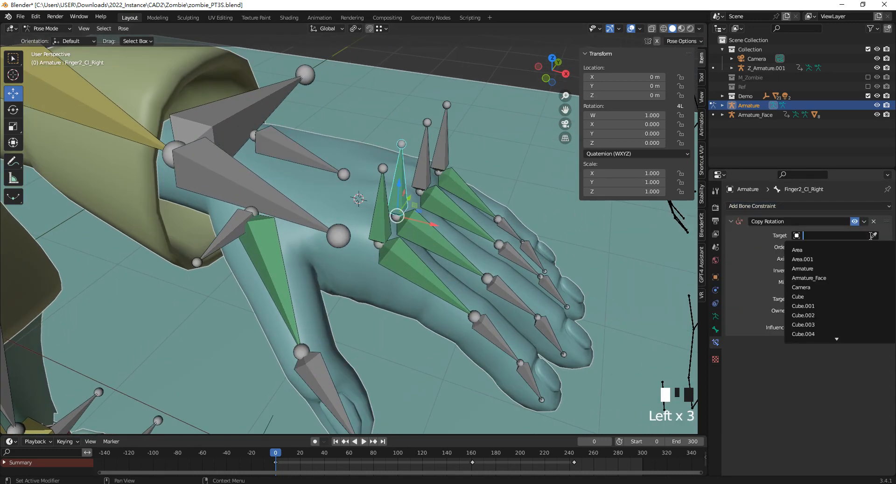
{"action": "scroll", "coordinate": [821, 294], "scroll_direction": "down", "scroll_amount": 18}
{"action": "scroll", "coordinate": [820, 293], "scroll_direction": "down", "scroll_amount": 9}
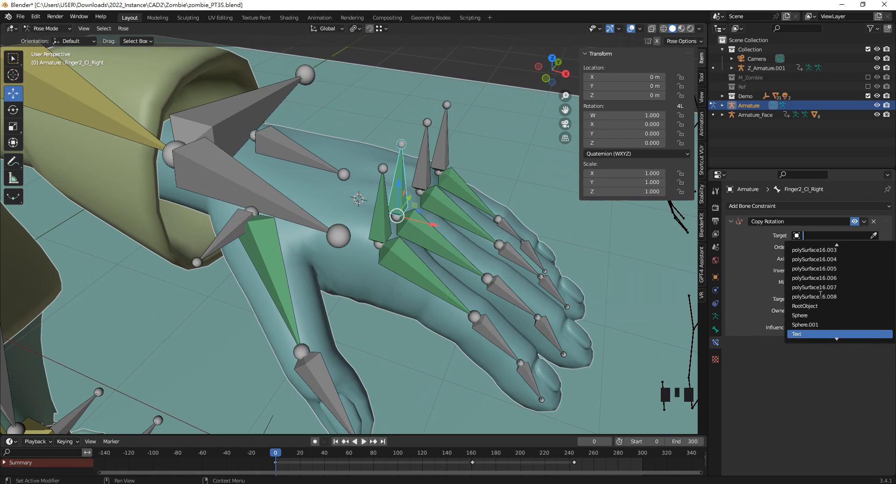
{"action": "left_click", "coordinate": [872, 235]}
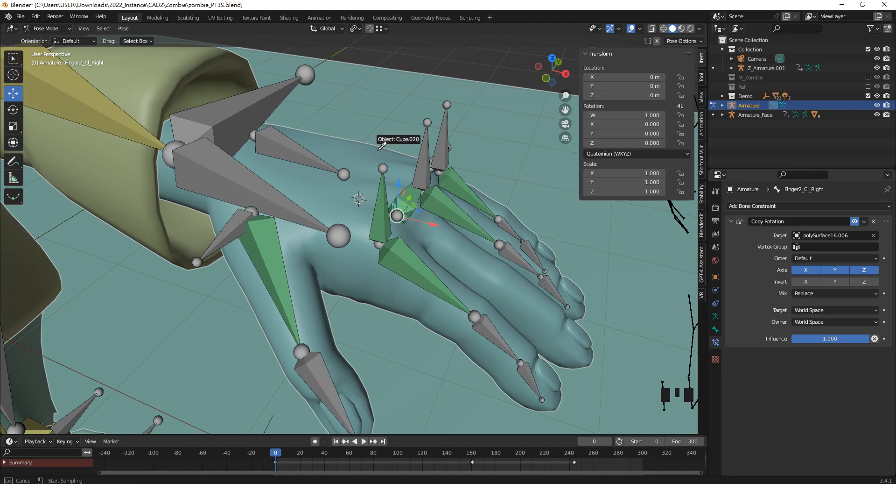
{"action": "left_click", "coordinate": [295, 152]}
- Set Arm_HFControl_Right as the target bone of Finger2_Cl_Right's Copy Rotation constraint and copy that bone name
{"action": "left_click", "coordinate": [816, 246]}
{"action": "scroll", "coordinate": [821, 317], "scroll_direction": "down", "scroll_amount": 10}
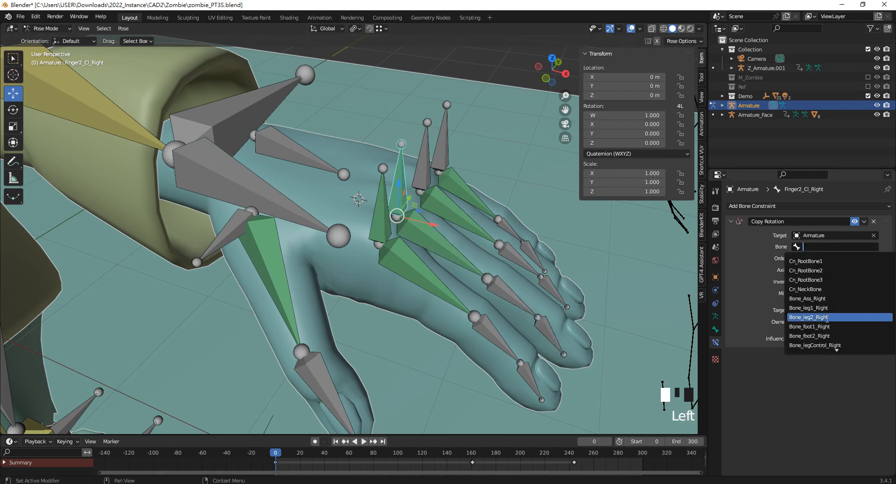
{"action": "scroll", "coordinate": [820, 331], "scroll_direction": "down", "scroll_amount": 3}
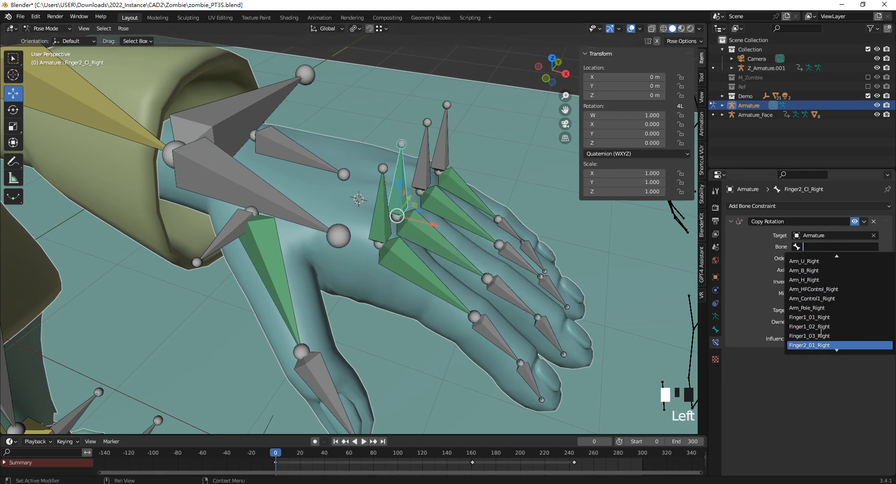
{"action": "left_click", "coordinate": [821, 289]}
{"action": "left_click", "coordinate": [858, 246]}
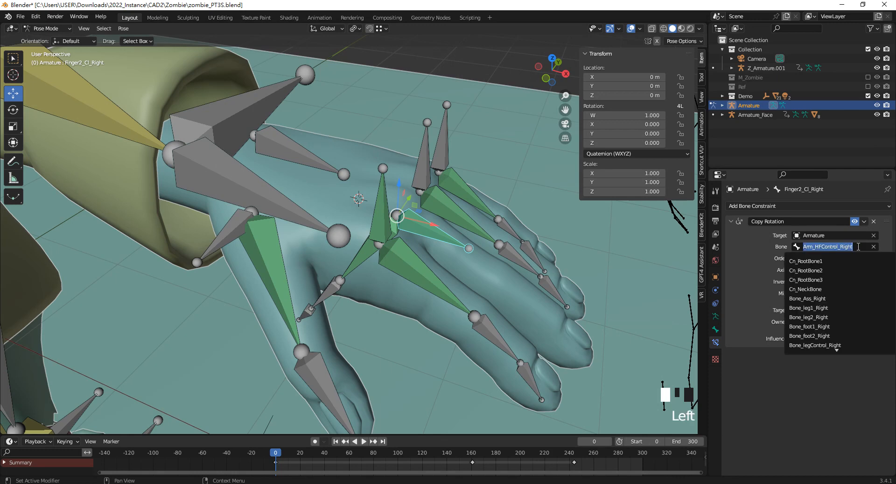
{"action": "key", "text": "ctrl+c"}
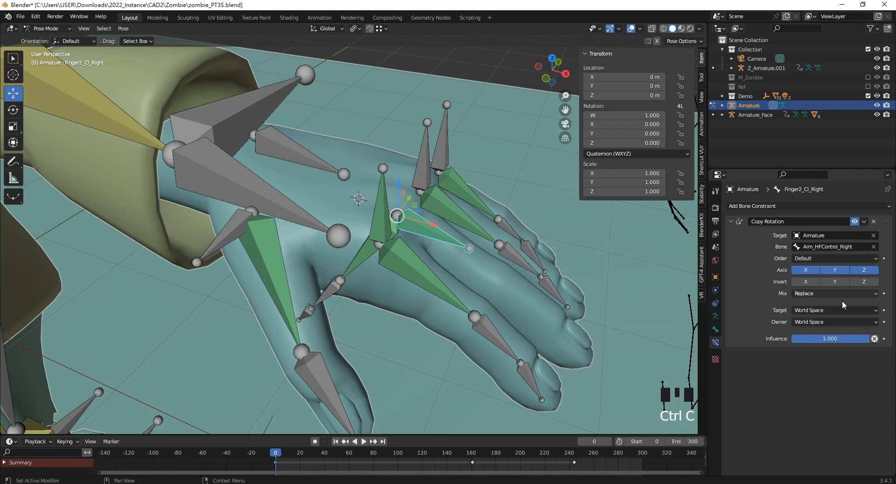
- Set both the target and owner spaces of Finger2_Cl_Right's Copy Rotation constraint to Local Space
{"action": "left_click", "coordinate": [824, 308]}
{"action": "left_click", "coordinate": [810, 371]}
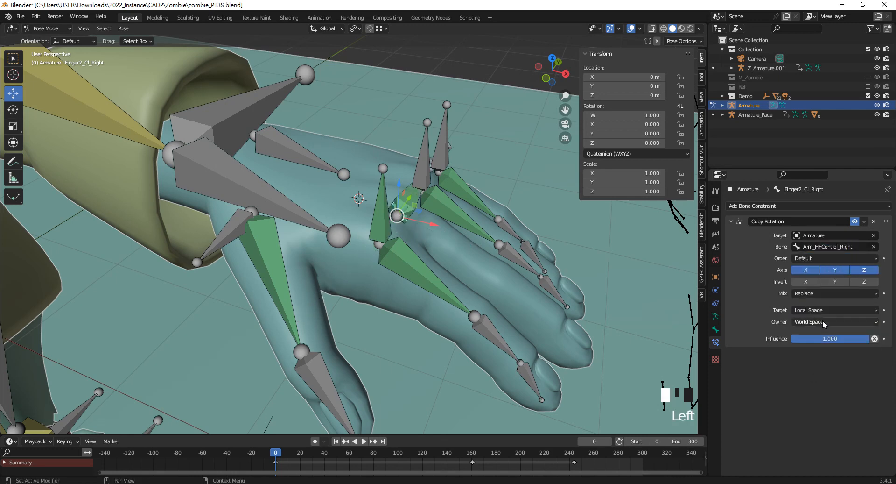
{"action": "left_click", "coordinate": [823, 323]}
{"action": "left_click", "coordinate": [824, 377]}
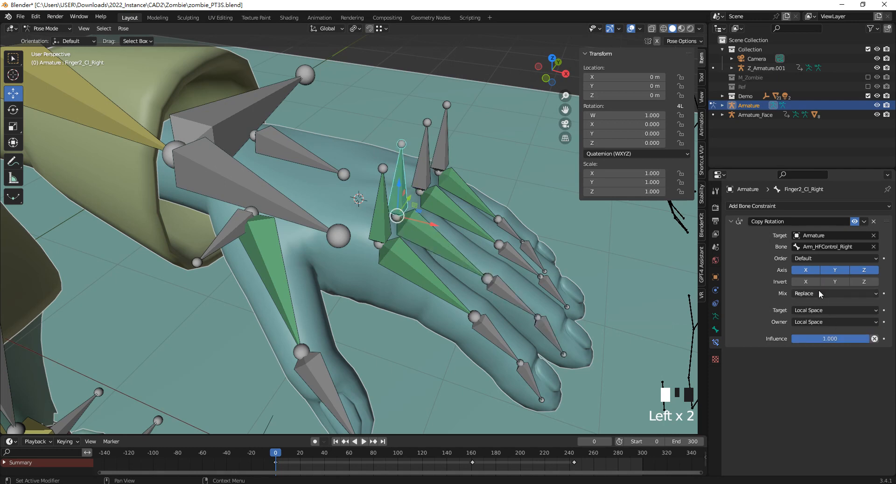
- Set the Copy Rotation mix mode to Offset (Legacy) on Finger2_Cl_Right and Finger1_Cl_Right
{"action": "left_click", "coordinate": [816, 294]}
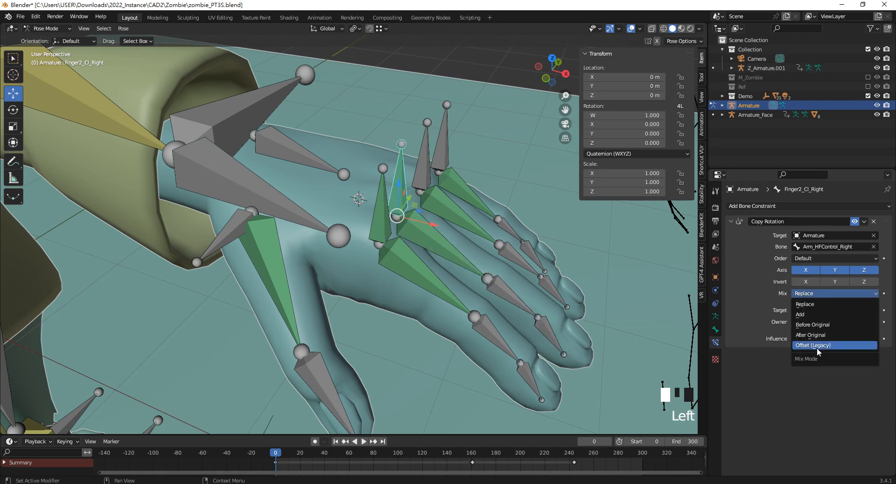
{"action": "left_click", "coordinate": [382, 222]}
{"action": "left_click", "coordinate": [815, 294]}
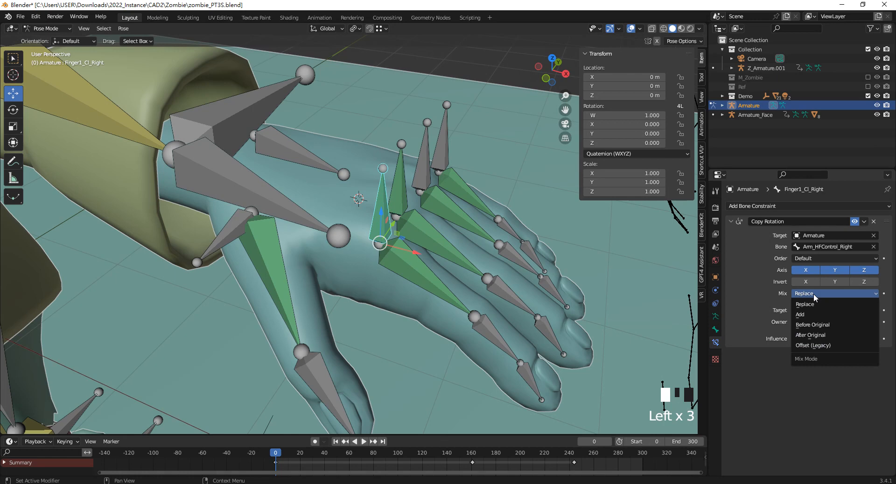
{"action": "left_click", "coordinate": [821, 345]}
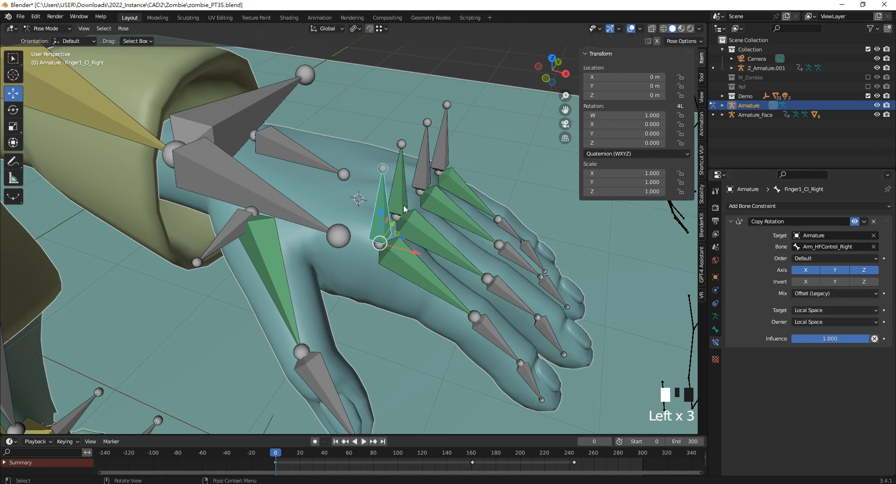
- Add a Copy Rotation constraint to Finger3_Cl_Right, targeting the Armature's Arm_HFControl_Right bone
{"action": "left_click", "coordinate": [423, 175]}
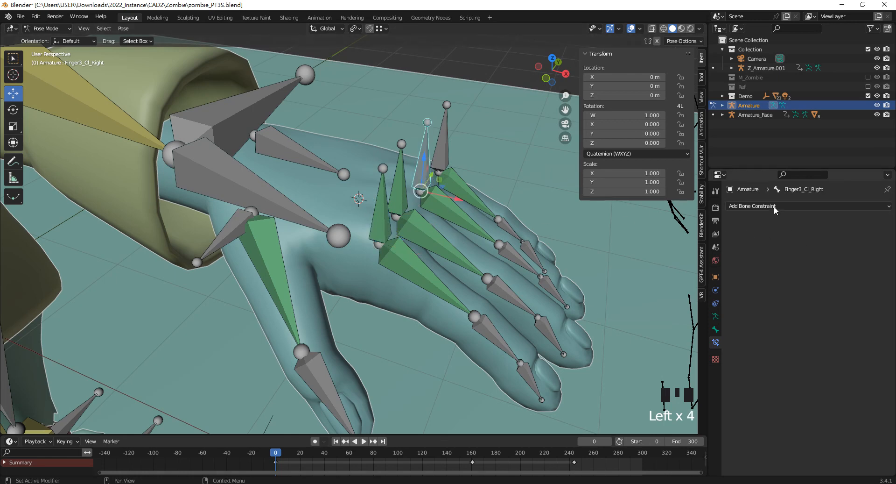
{"action": "left_click", "coordinate": [808, 206]}
{"action": "left_click", "coordinate": [729, 242]}
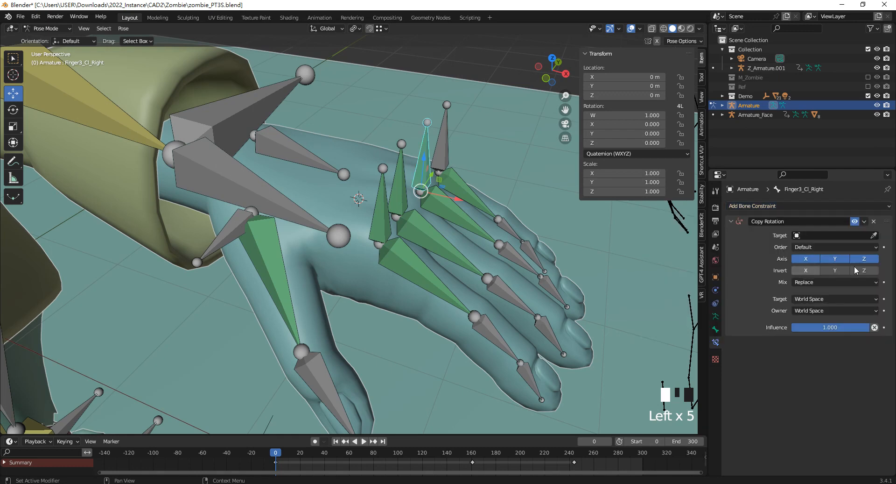
{"action": "left_click", "coordinate": [853, 236]}
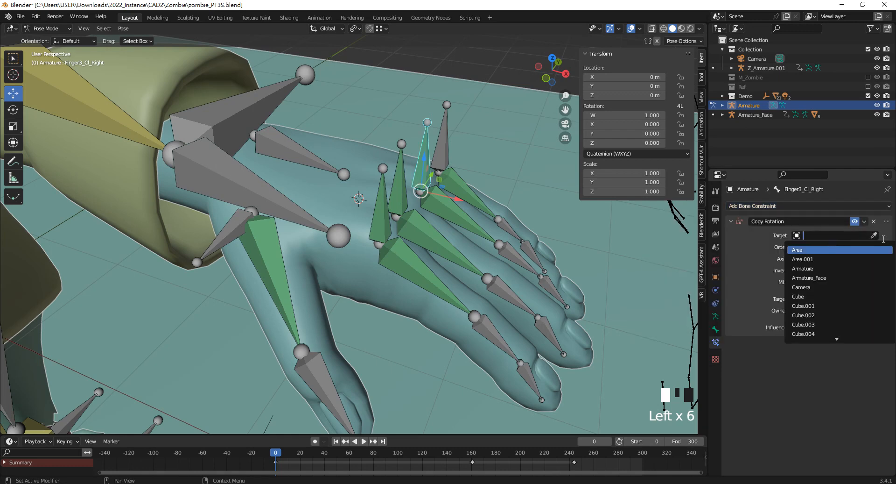
{"action": "left_click", "coordinate": [873, 236]}
{"action": "left_click", "coordinate": [291, 137]}
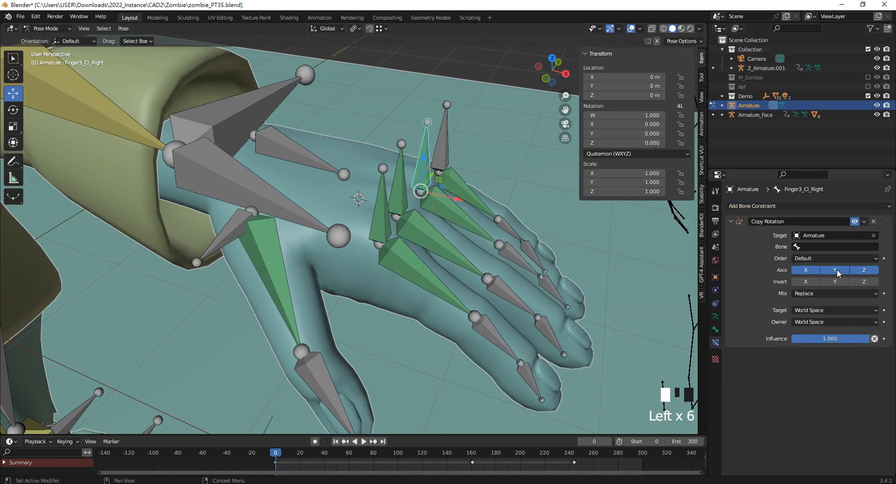
{"action": "left_click", "coordinate": [821, 246]}
{"action": "key", "text": "ctrl+v"}
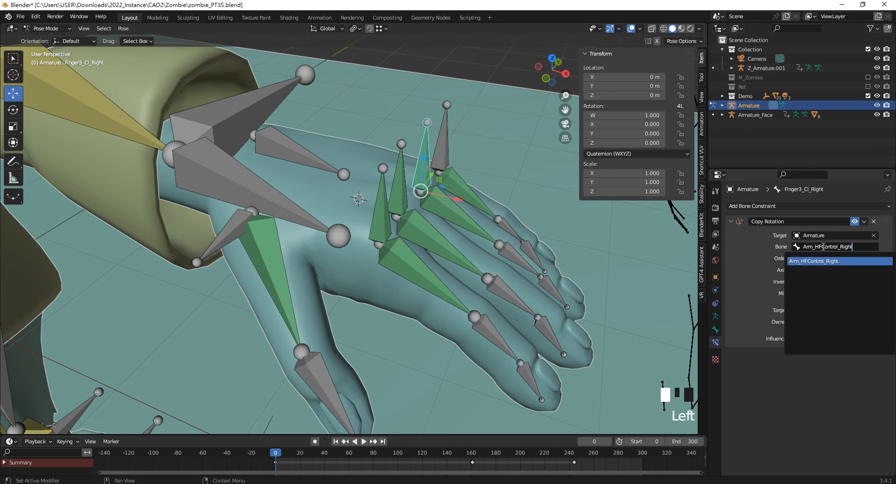
{"action": "key", "text": "Return"}
- Set both the target and owner spaces of Finger3_Cl_Right's Copy Rotation constraint to Local Space
{"action": "left_click", "coordinate": [826, 310]}
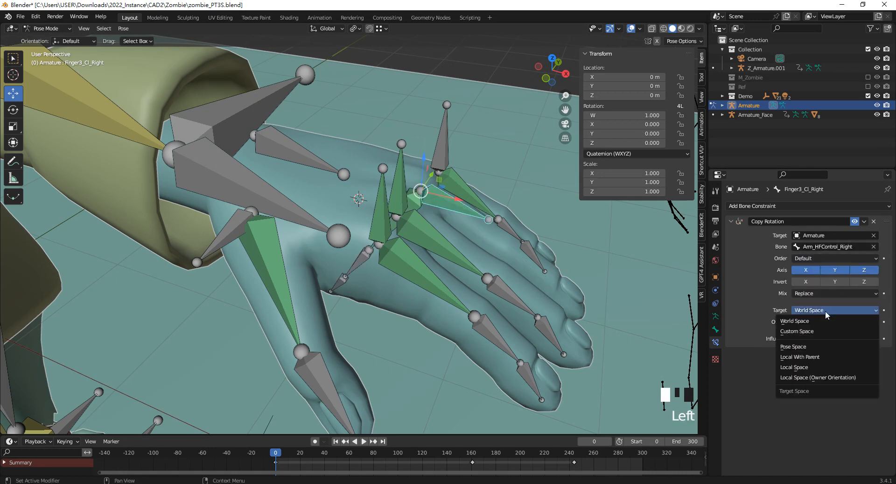
{"action": "left_click", "coordinate": [811, 365]}
{"action": "left_click", "coordinate": [828, 322]}
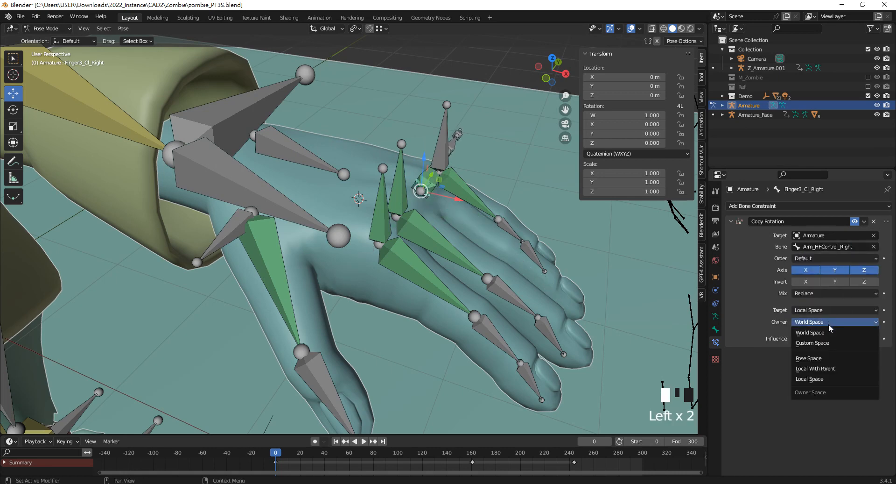
{"action": "left_click", "coordinate": [830, 378]}
- Add a Copy Rotation constraint to Finger4_Cl_Right, targeting the Armature's Arm_HFControl_Right bone
{"action": "left_click", "coordinate": [442, 141]}
{"action": "left_click", "coordinate": [761, 209]}
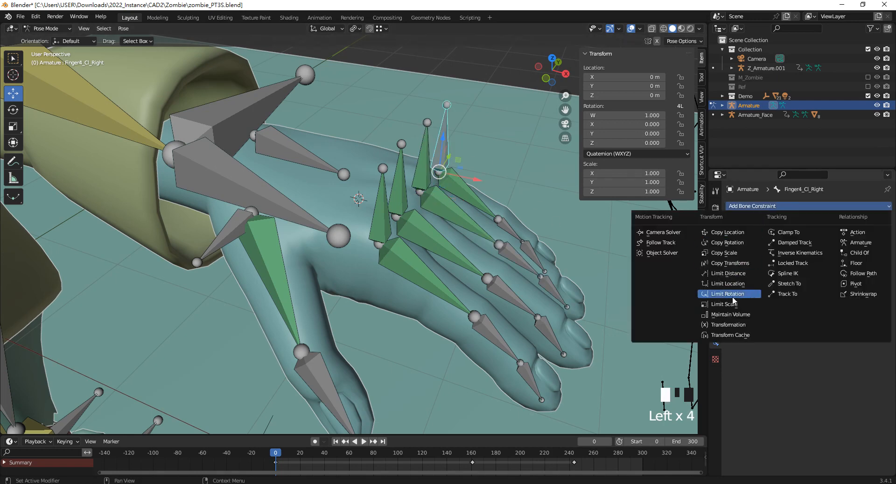
{"action": "left_click", "coordinate": [738, 243]}
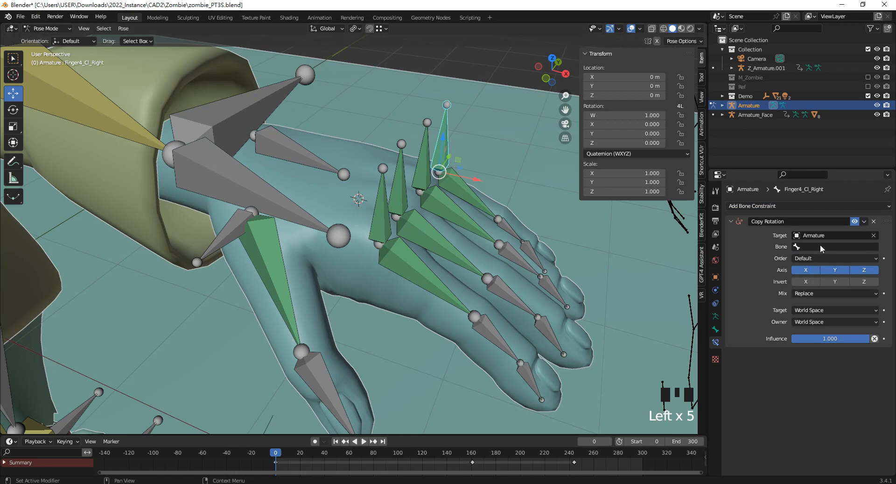
{"action": "left_click", "coordinate": [821, 247]}
{"action": "key", "text": "ctrl+v"}
{"action": "key", "text": "Return"}
- Set Finger4_Cl_Right's Copy Rotation target and owner spaces to Local Space and its mix mode to Offset (Legacy)
{"action": "left_click", "coordinate": [822, 309]}
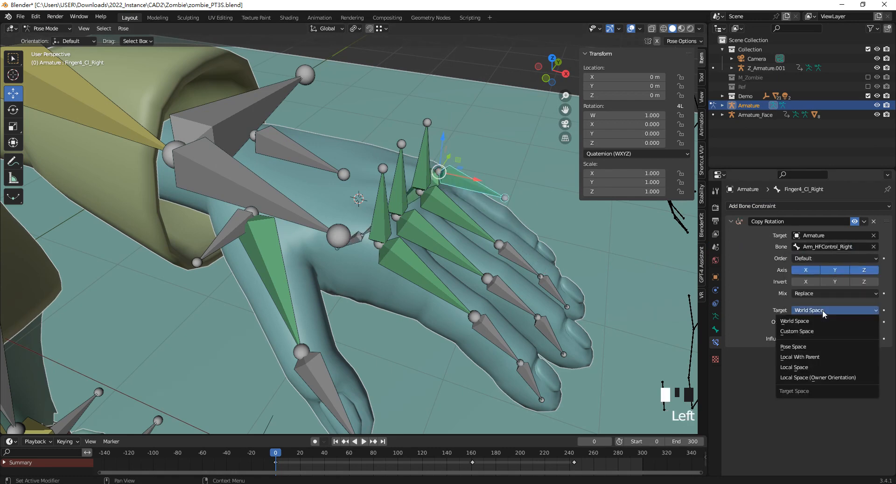
{"action": "left_click", "coordinate": [808, 367]}
{"action": "left_click", "coordinate": [821, 322]}
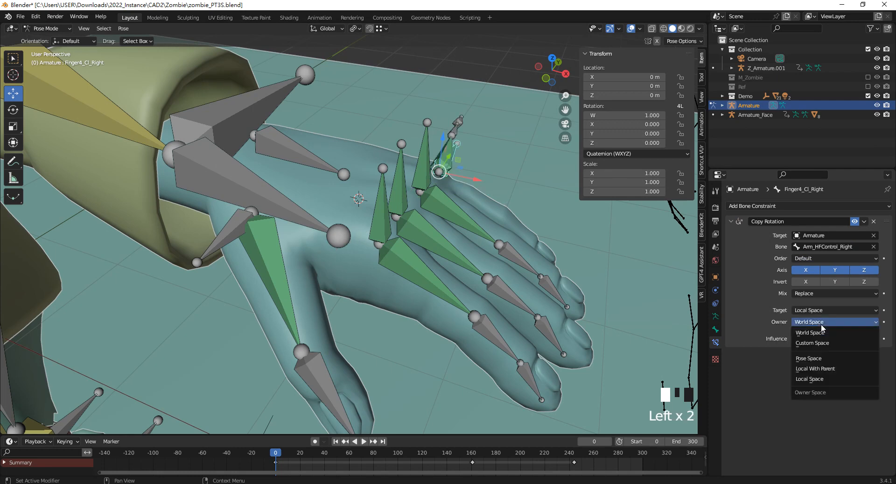
{"action": "left_click", "coordinate": [823, 379]}
{"action": "left_click", "coordinate": [821, 294]}
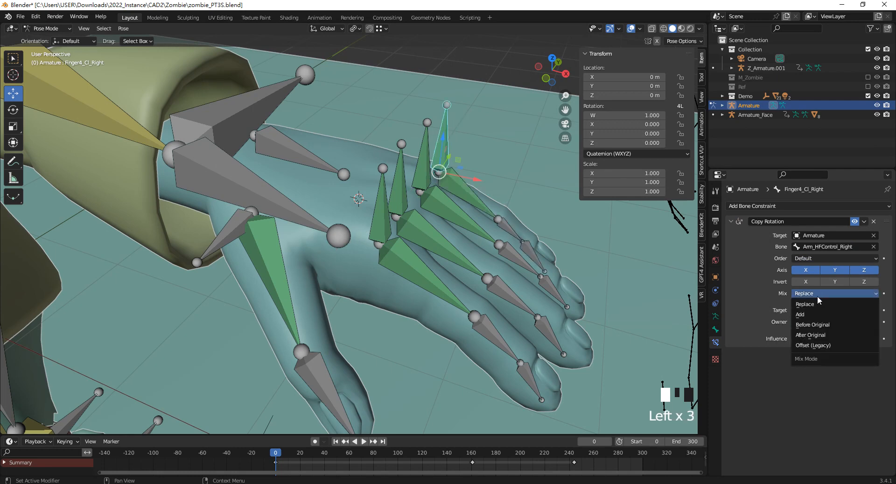
{"action": "left_click", "coordinate": [820, 345]}
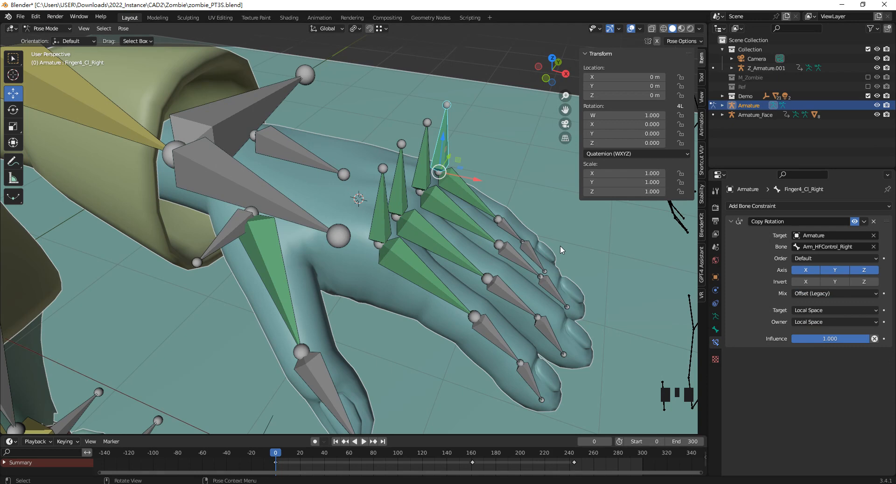
- Add a Copy Rotation constraint to the thumb control bone Finger0_Cl_Right, targeting the Armature's Arm_HFControl_Right bone
{"action": "left_click", "coordinate": [262, 249]}
{"action": "left_click", "coordinate": [219, 240]}
{"action": "left_click", "coordinate": [752, 208]}
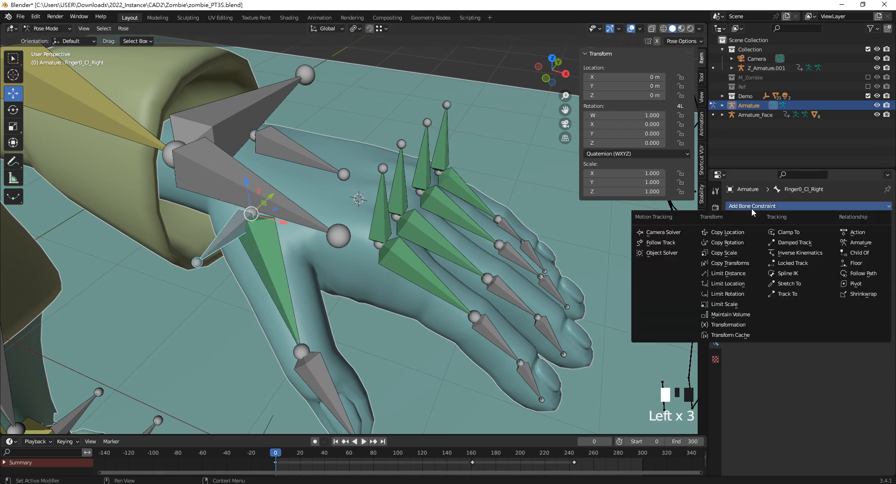
{"action": "left_click", "coordinate": [746, 243]}
{"action": "left_click", "coordinate": [874, 235]}
{"action": "left_click", "coordinate": [287, 147]}
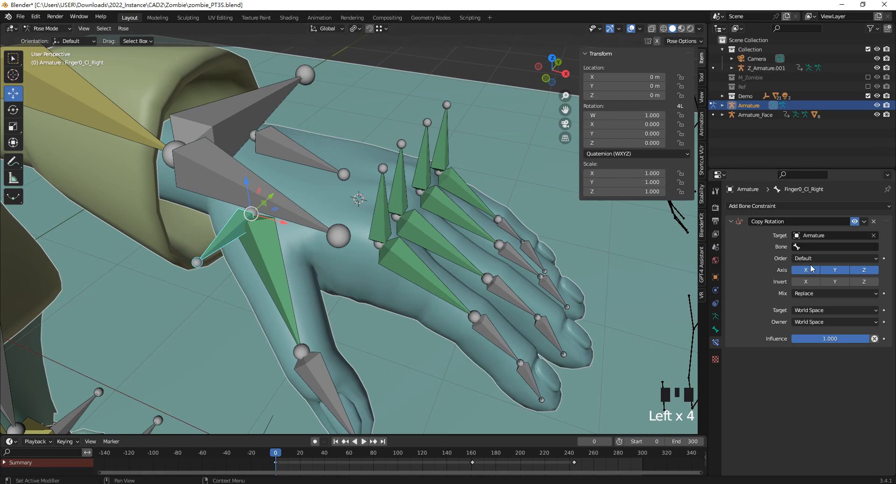
{"action": "left_click", "coordinate": [821, 246]}
{"action": "left_click", "coordinate": [820, 252]}
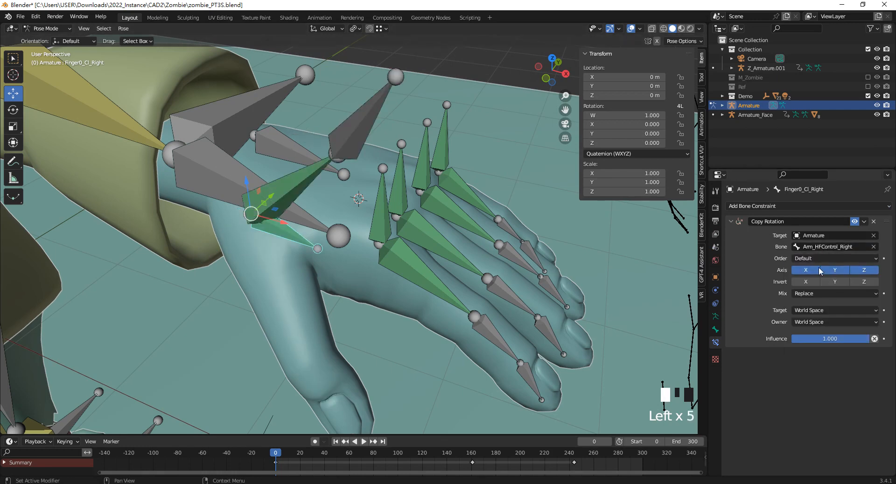
- Set Finger0_Cl_Right's Copy Rotation target and owner spaces to Local Space and its mix mode to Offset (Legacy)
{"action": "left_click_drag", "start_coordinate": [812, 309], "coordinate": [808, 368]}
{"action": "left_click_drag", "start_coordinate": [816, 325], "coordinate": [813, 377]}
{"action": "left_click_drag", "start_coordinate": [811, 295], "coordinate": [819, 348]}
- Test-rotate Arm_HFControl_Right about its local Z axis to check the finger response, then cancel the rotation
{"action": "middle_click_drag", "start_coordinate": [345, 219], "coordinate": [399, 237]}
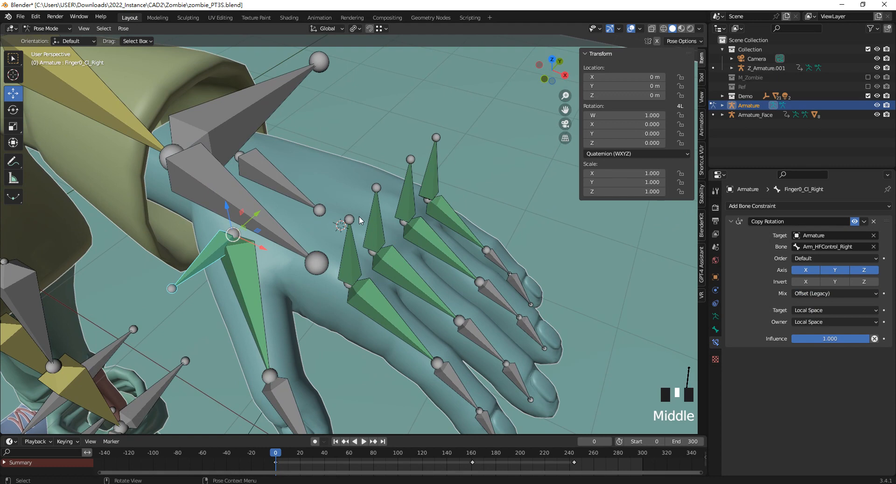
{"action": "left_click", "coordinate": [291, 188]}
{"action": "middle_click_drag", "start_coordinate": [337, 214], "coordinate": [352, 208]}
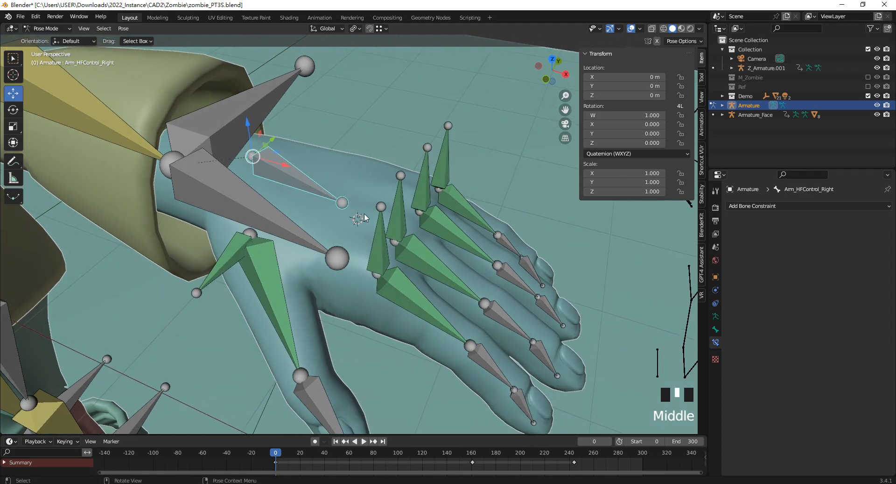
{"action": "key", "text": "r"}
{"action": "key", "text": "z"}
{"action": "key", "text": "z"}
{"action": "key", "text": "Escape"}
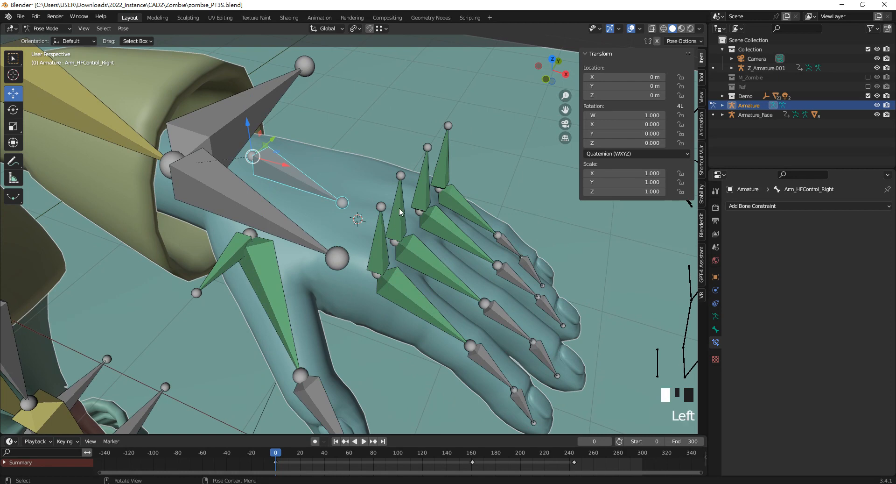
- Set the Copy Rotation influence to 0.8 on Finger2_Cl_Right and to 0.6 on Finger3_01_Right
{"action": "left_click", "coordinate": [399, 209]}
{"action": "double_click", "coordinate": [855, 341]}
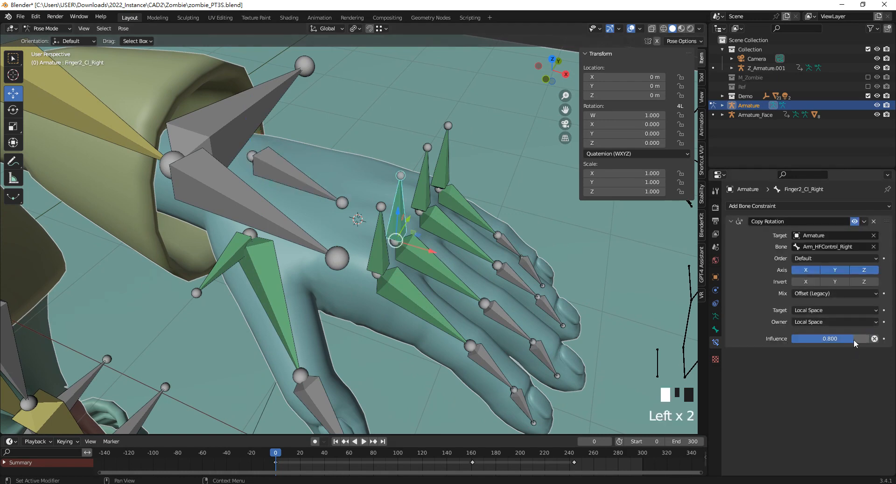
{"action": "left_click", "coordinate": [463, 231]}
{"action": "double_click", "coordinate": [838, 341]}
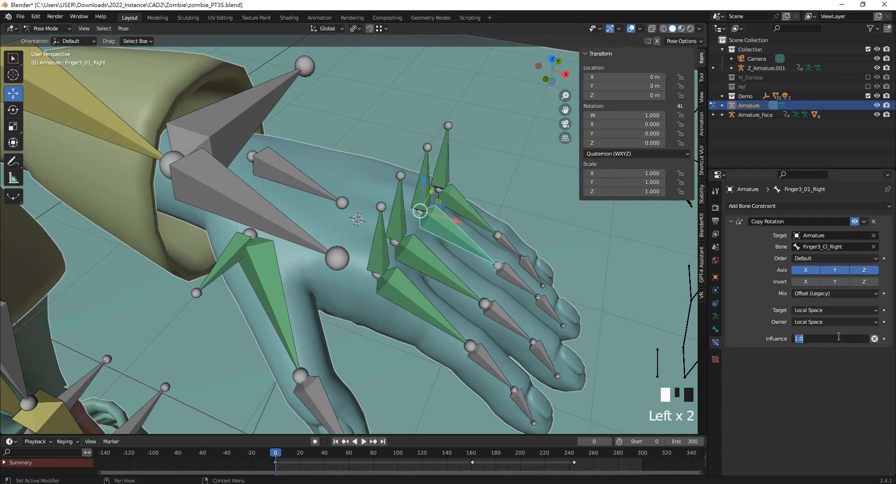
{"action": "type", "text": "0.6"}
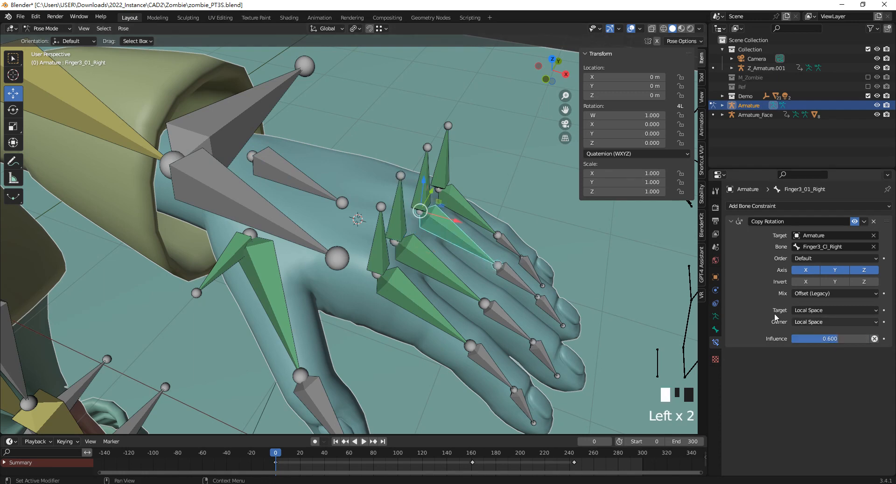
- Set Finger4_01_Right's Copy Rotation influence to 0.4 and reduce the influence on Finger0_01_Right.002
{"action": "left_click", "coordinate": [470, 206]}
{"action": "left_click", "coordinate": [845, 338]}
{"action": "type", "text": "0.4"}
{"action": "key", "text": "Return"}
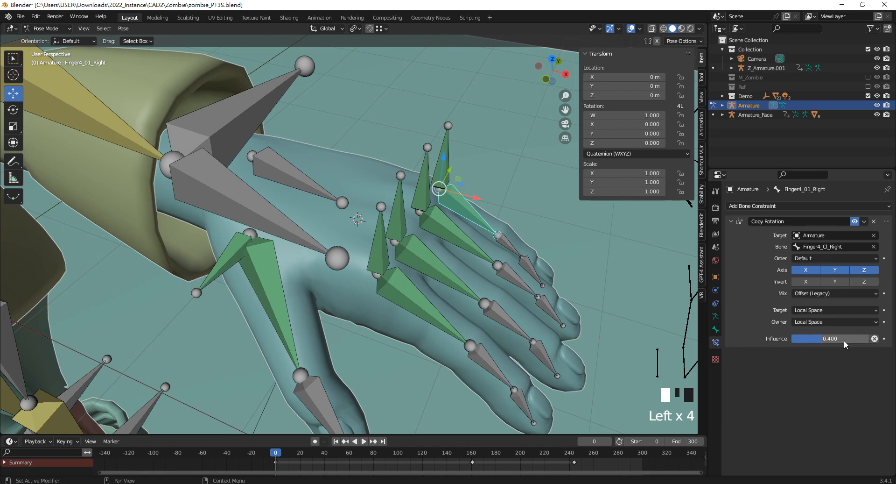
{"action": "left_click", "coordinate": [262, 278]}
{"action": "left_click", "coordinate": [834, 339]}
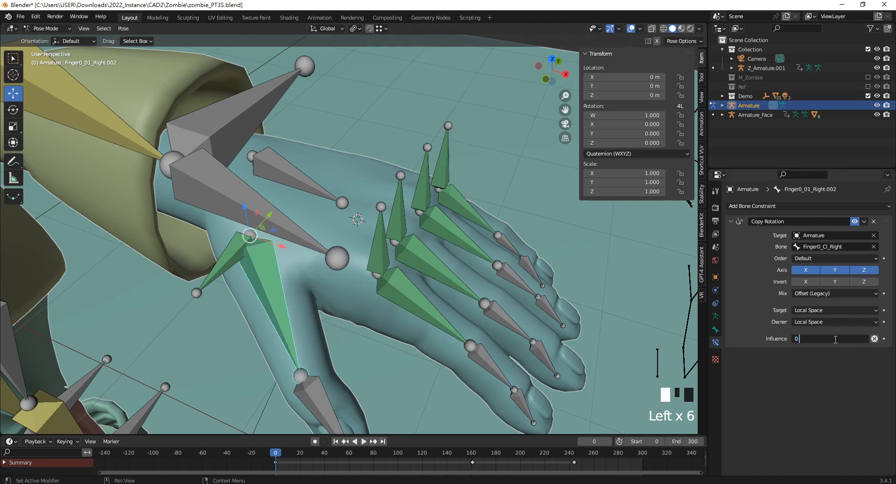
{"action": "key", "text": "Return"}
- Test-rotate Arm_HFControl_Right by about -18.5° around its local Z axis
{"action": "left_click", "coordinate": [302, 171]}
{"action": "scroll", "coordinate": [343, 200], "scroll_direction": "down", "scroll_amount": 2}
{"action": "middle_click_drag", "start_coordinate": [343, 200], "coordinate": [425, 217]}
{"action": "scroll", "coordinate": [351, 219], "scroll_direction": "up", "scroll_amount": 2}
{"action": "key", "text": "r"}
{"action": "key", "text": "z"}
{"action": "key", "text": "z"}
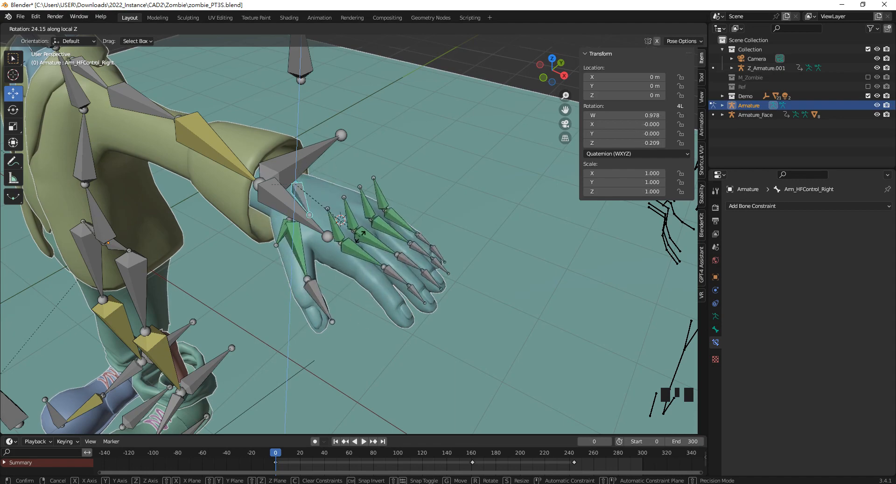
{"action": "left_click", "coordinate": [345, 183]}
{"action": "middle_click_drag", "start_coordinate": [344, 183], "coordinate": [371, 192]}
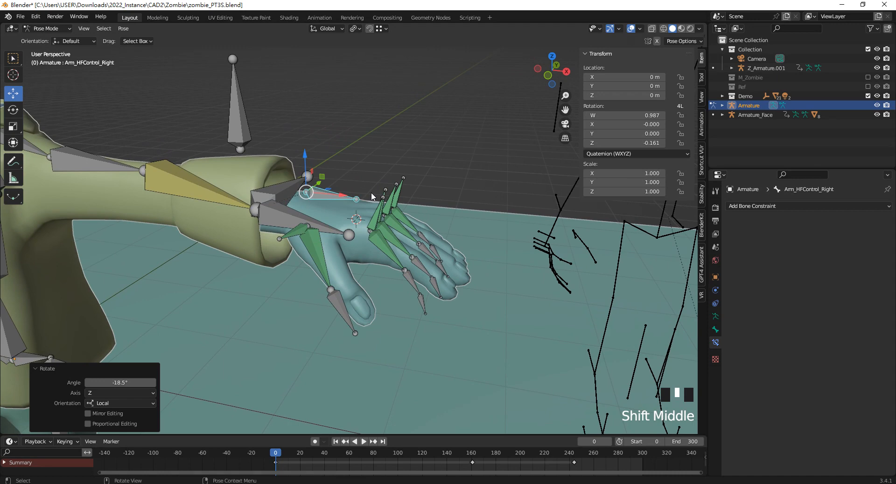
- Test another local Z rotation of Arm_HFControl_Right, cancel it, and clear the bone's rotation
{"action": "scroll", "coordinate": [482, 204], "scroll_direction": "up", "scroll_amount": 2}
{"action": "key", "text": "r"}
{"action": "key", "text": "z"}
{"action": "key", "text": "z"}
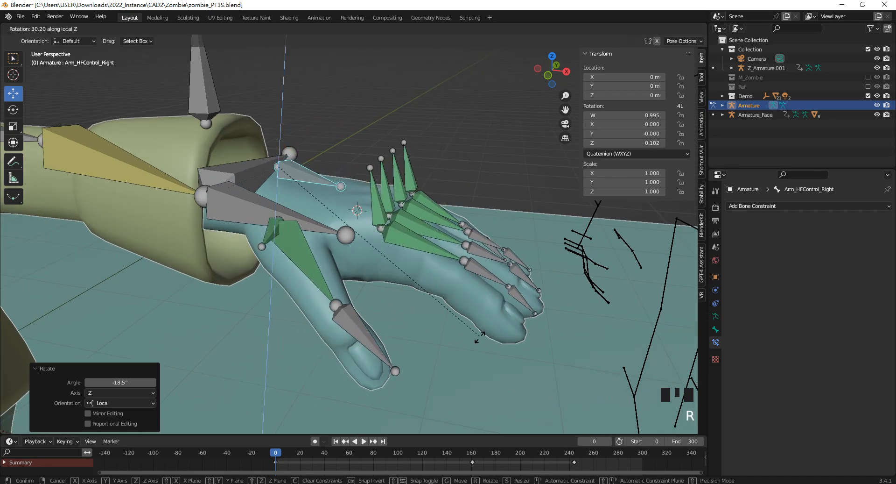
{"action": "right_click", "coordinate": [426, 192]}
{"action": "middle_click_drag", "start_coordinate": [426, 192], "coordinate": [447, 272]}
{"action": "key", "text": "alt+r"}
- Switch the armature from Pose Mode to Edit Mode
{"action": "middle_click_drag", "start_coordinate": [396, 214], "coordinate": [425, 200]}
{"action": "left_click", "coordinate": [51, 29]}
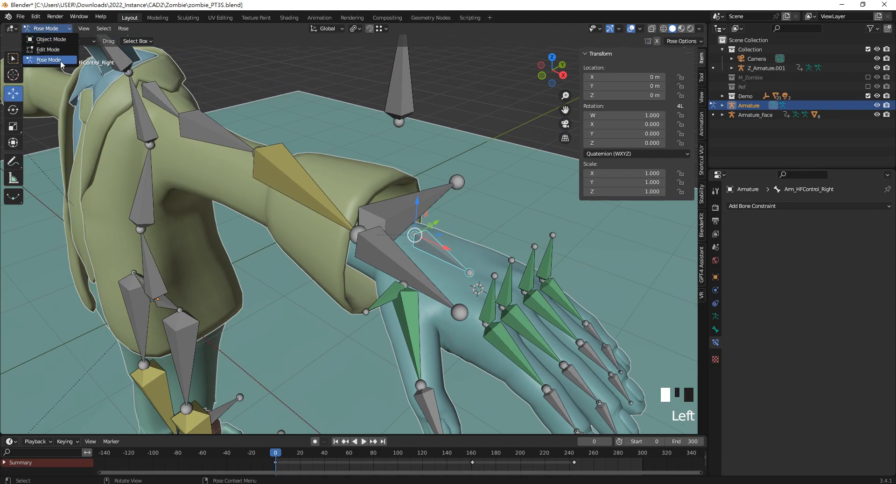
{"action": "left_click", "coordinate": [48, 49]}
- Examine the bones of the right arm and hand around Arm_HFControl_Right in Edit Mode
{"action": "scroll", "coordinate": [388, 261], "scroll_direction": "down", "scroll_amount": 2}
{"action": "middle_click_drag", "start_coordinate": [387, 261], "coordinate": [235, 245]}
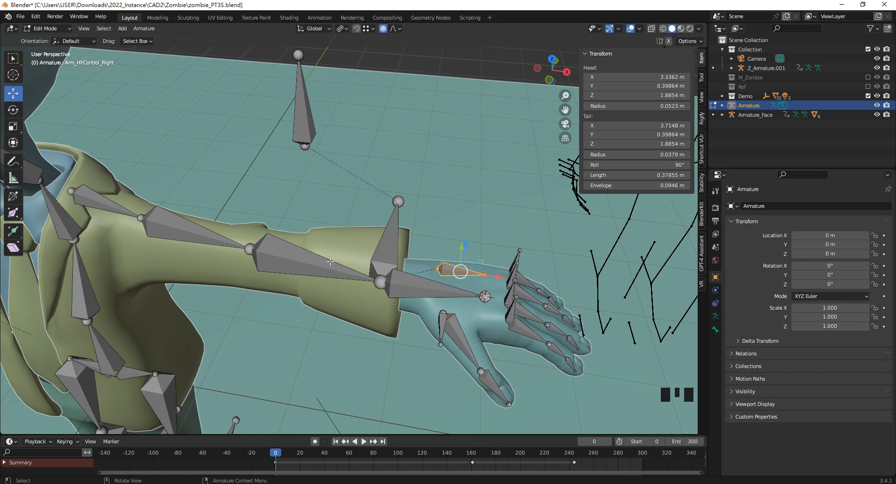
{"action": "scroll", "coordinate": [330, 261], "scroll_direction": "down", "scroll_amount": 2}
{"action": "middle_click_drag", "start_coordinate": [330, 262], "coordinate": [304, 234]}
{"action": "scroll", "coordinate": [308, 236], "scroll_direction": "up", "scroll_amount": 2}
{"action": "middle_click_drag", "start_coordinate": [373, 234], "coordinate": [416, 250]}
{"action": "scroll", "coordinate": [517, 286], "scroll_direction": "down", "scroll_amount": 2}
{"action": "scroll", "coordinate": [523, 282], "scroll_direction": "up", "scroll_amount": 2}
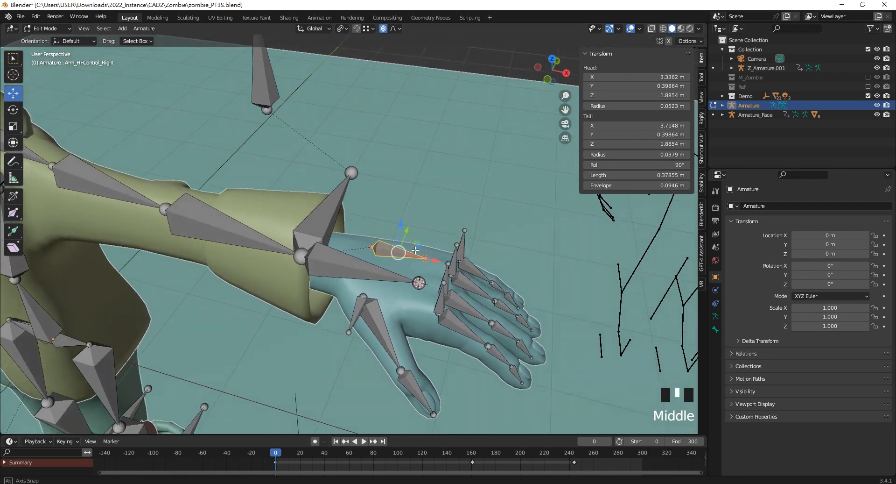
- Review how the right hand's control bones sit relative to the arm and finger bones
{"action": "scroll", "coordinate": [409, 255], "scroll_direction": "down", "scroll_amount": 2}
{"action": "scroll", "coordinate": [402, 256], "scroll_direction": "up", "scroll_amount": 1}
{"action": "middle_click_drag", "start_coordinate": [482, 248], "coordinate": [350, 275], "text": "shift"}
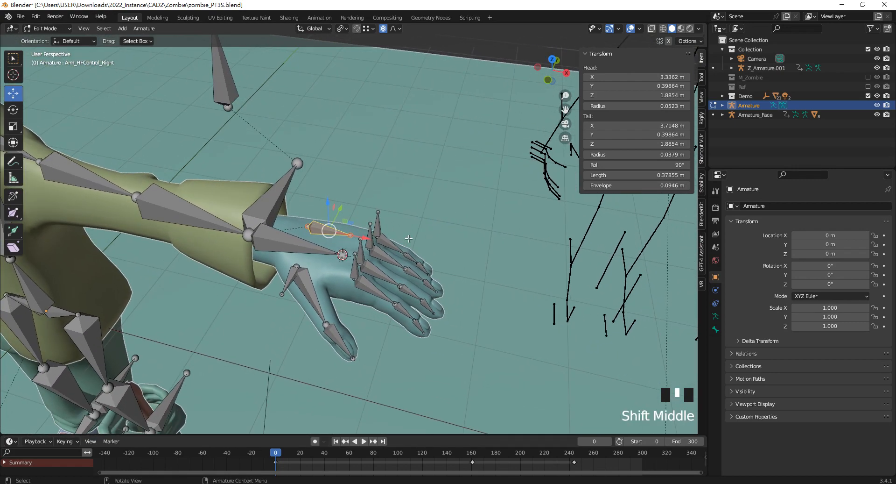
{"action": "scroll", "coordinate": [345, 276], "scroll_direction": "up", "scroll_amount": 2}
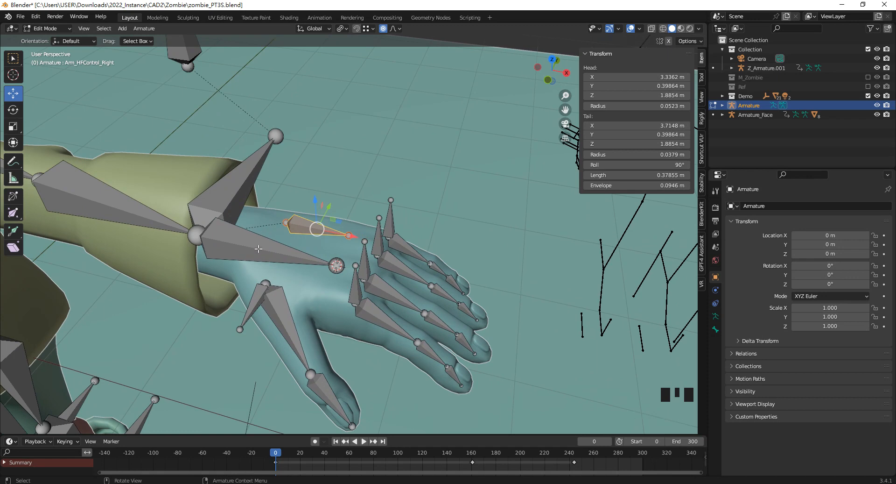
{"action": "scroll", "coordinate": [324, 274], "scroll_direction": "down", "scroll_amount": 3}
{"action": "scroll", "coordinate": [98, 78], "scroll_direction": "up", "scroll_amount": 1}
{"action": "scroll", "coordinate": [98, 78], "scroll_direction": "down", "scroll_amount": 1}
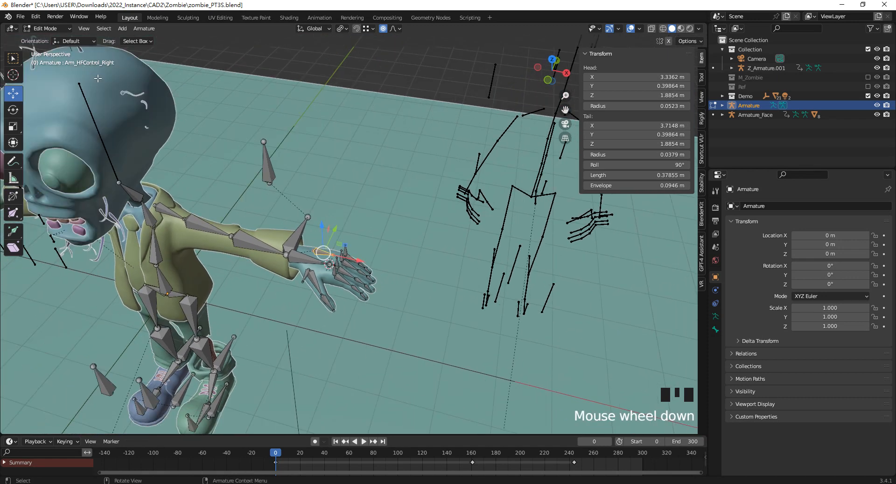
{"action": "scroll", "coordinate": [323, 277], "scroll_direction": "up", "scroll_amount": 2}
- Leave Edit Mode on Armature and put the reference rig Z_Armature.001 into Edit Mode
{"action": "left_click", "coordinate": [53, 28]}
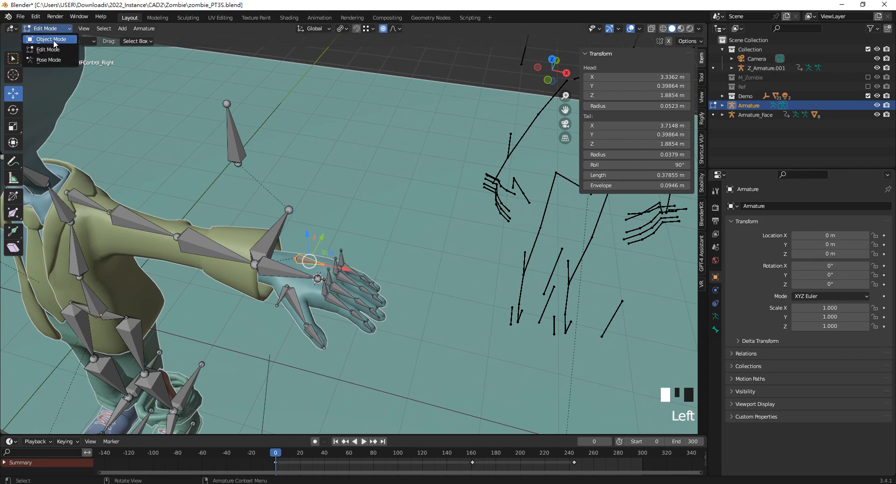
{"action": "left_click", "coordinate": [45, 39]}
{"action": "scroll", "coordinate": [317, 271], "scroll_direction": "down", "scroll_amount": 2}
{"action": "scroll", "coordinate": [301, 280], "scroll_direction": "up", "scroll_amount": 2}
{"action": "middle_click_drag", "start_coordinate": [394, 283], "coordinate": [274, 254], "text": "shift"}
{"action": "scroll", "coordinate": [445, 224], "scroll_direction": "up", "scroll_amount": 3}
{"action": "middle_click_drag", "start_coordinate": [445, 220], "coordinate": [416, 300]}
{"action": "scroll", "coordinate": [373, 292], "scroll_direction": "up", "scroll_amount": 6}
{"action": "left_click", "coordinate": [384, 302]}
{"action": "left_click", "coordinate": [384, 301]}
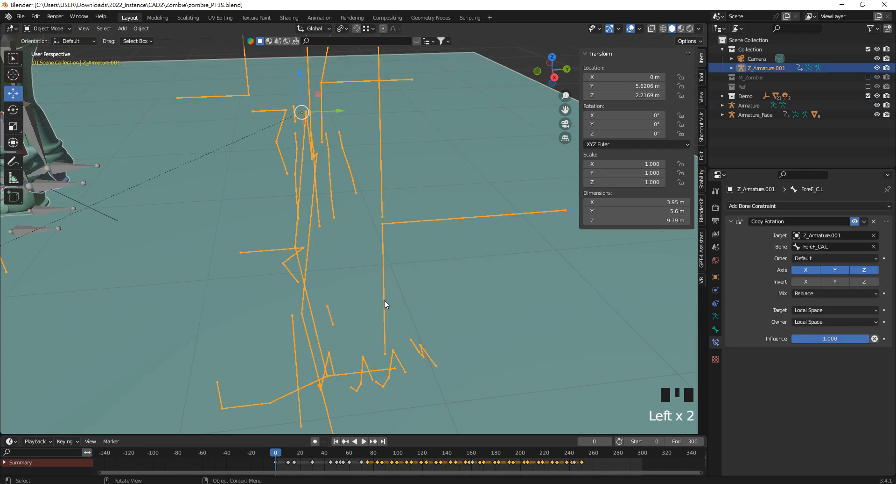
{"action": "key", "text": "Tab"}
- Inspect how the finger control bones are parented around the hand of the reference rig Z_Armature.001
{"action": "scroll", "coordinate": [420, 187], "scroll_direction": "down", "scroll_amount": 3}
{"action": "middle_click_drag", "start_coordinate": [420, 187], "coordinate": [460, 249]}
{"action": "scroll", "coordinate": [430, 178], "scroll_direction": "up", "scroll_amount": 6}
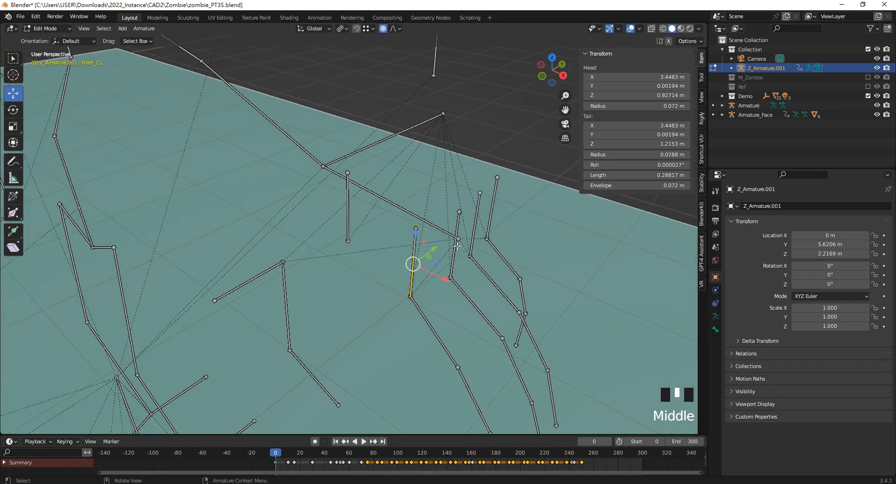
{"action": "left_click", "coordinate": [416, 241]}
{"action": "left_click_drag", "start_coordinate": [438, 276], "coordinate": [421, 262]}
{"action": "key", "text": "ctrl+z"}
{"action": "middle_click_drag", "start_coordinate": [450, 279], "coordinate": [434, 283]}
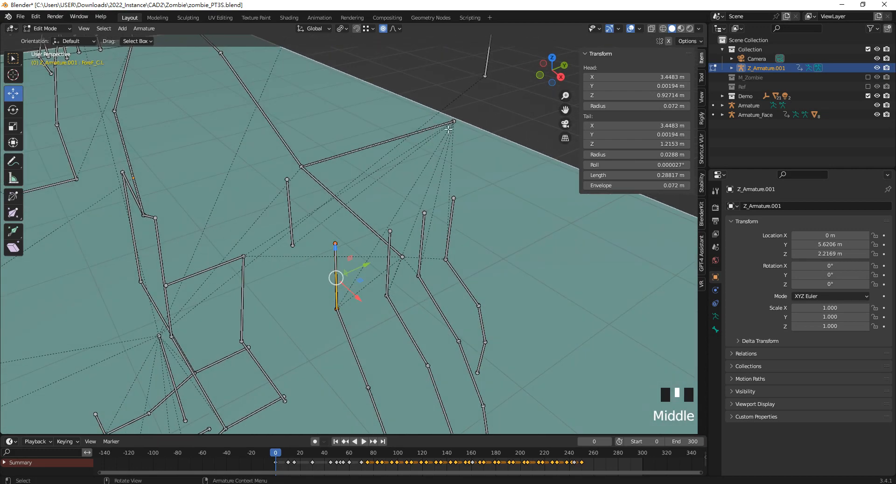
{"action": "middle_click_drag", "start_coordinate": [434, 134], "coordinate": [426, 144]}
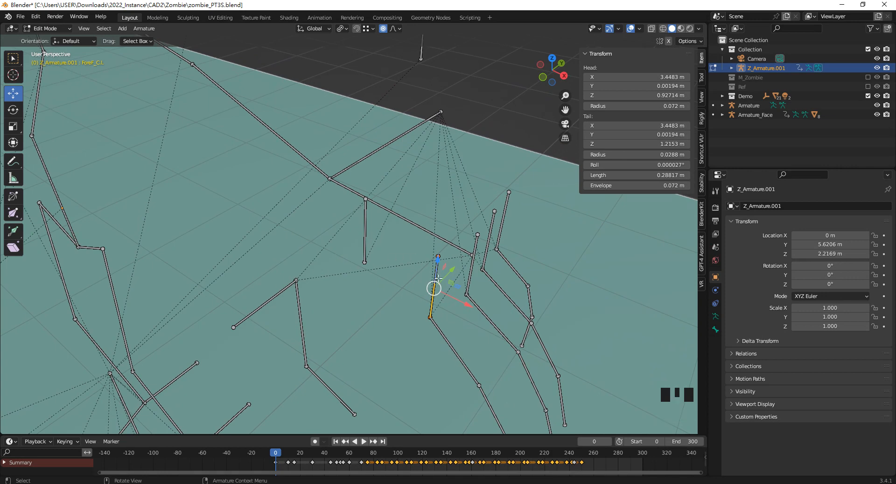
{"action": "scroll", "coordinate": [488, 244], "scroll_direction": "down", "scroll_amount": 2}
{"action": "middle_click_drag", "start_coordinate": [80, 51], "coordinate": [147, 71], "text": "shift"}
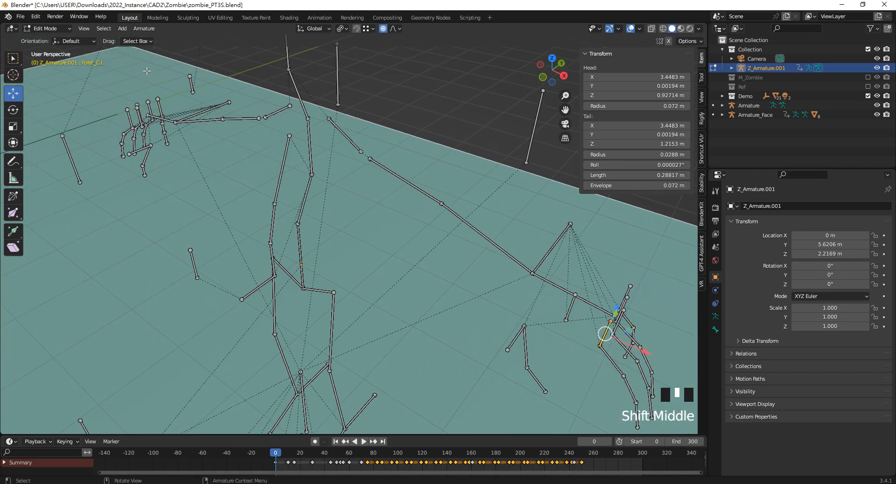
- Return the reference rig to Object Mode, then select Armature and put it into Edit Mode
{"action": "left_click", "coordinate": [59, 32]}
{"action": "left_click", "coordinate": [47, 38]}
{"action": "scroll", "coordinate": [301, 192], "scroll_direction": "down", "scroll_amount": 2}
{"action": "middle_click_drag", "start_coordinate": [301, 192], "coordinate": [398, 220], "text": "shift"}
{"action": "left_click", "coordinate": [395, 203]}
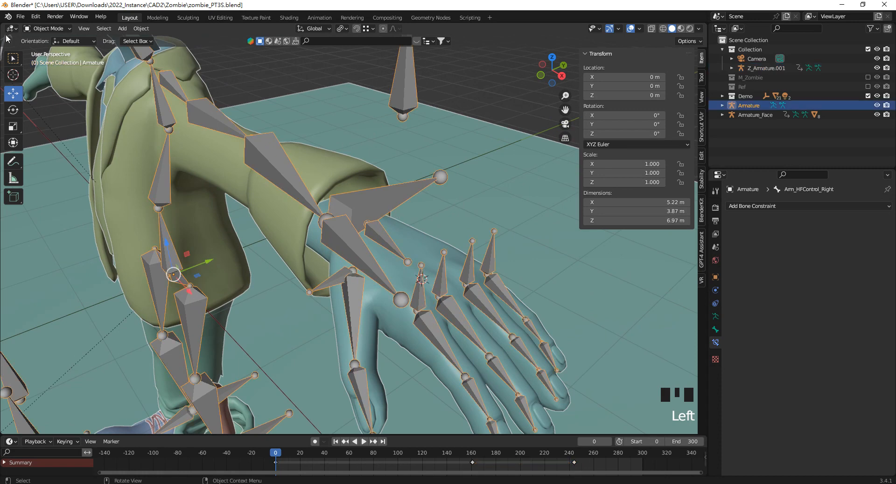
{"action": "left_click", "coordinate": [48, 29]}
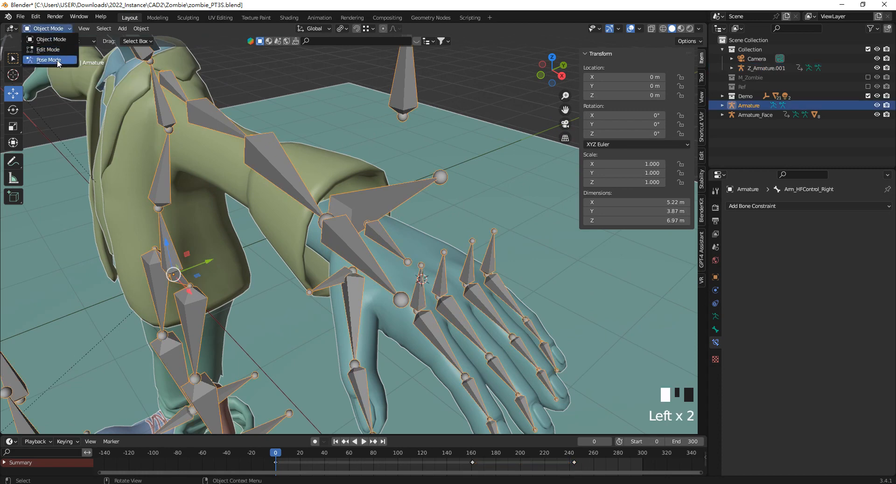
{"action": "left_click", "coordinate": [48, 49]}
- Parent the five right-hand finger control bones and Arm_HFControl_Right to Arm_Control1_Right with Keep Offset
{"action": "left_click", "coordinate": [422, 301]}
{"action": "left_click", "coordinate": [441, 277], "text": "shift"}
{"action": "left_click", "coordinate": [468, 267], "text": "shift"}
{"action": "left_click", "coordinate": [488, 259], "text": "shift"}
{"action": "left_click", "coordinate": [328, 280], "text": "shift"}
{"action": "left_click", "coordinate": [415, 244], "text": "shift"}
{"action": "left_click", "coordinate": [408, 188], "text": "shift"}
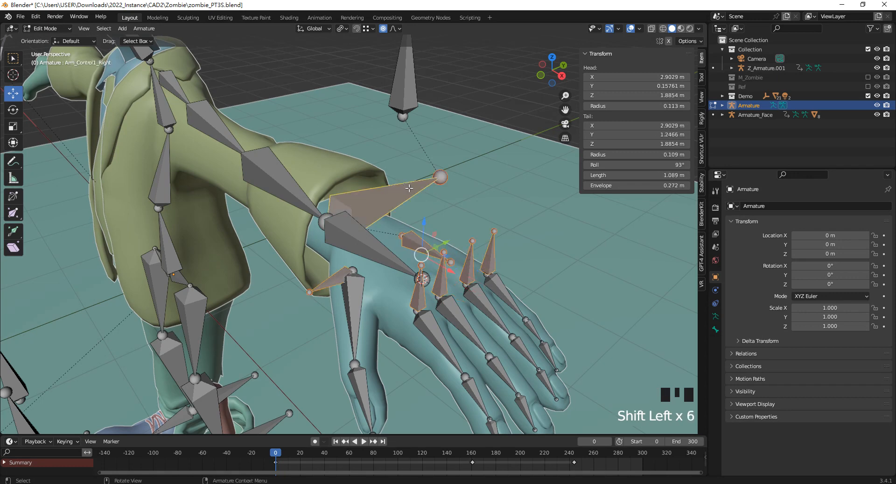
{"action": "key", "text": "ctrl+p"}
{"action": "left_click", "coordinate": [409, 187]}
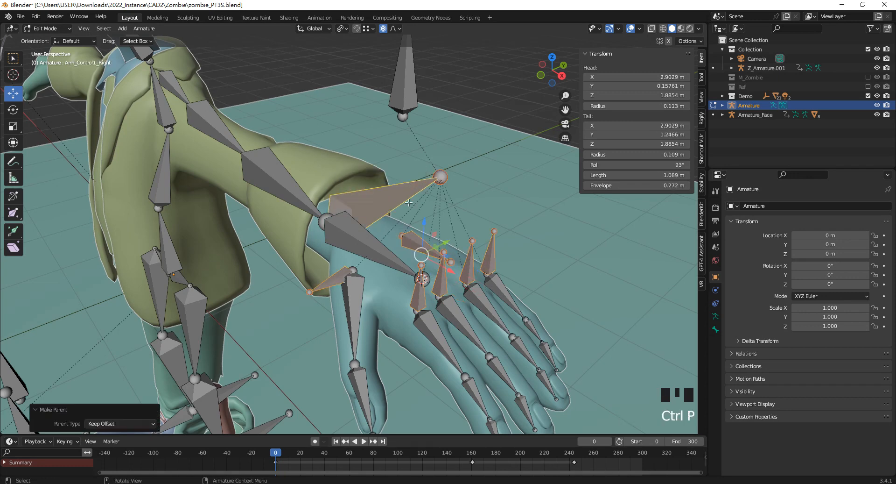
- Test-rotate Arm_Control1_Right in Pose Mode and cancel the rotation
{"action": "middle_click_drag", "start_coordinate": [409, 196], "coordinate": [259, 188]}
{"action": "left_click", "coordinate": [52, 29]}
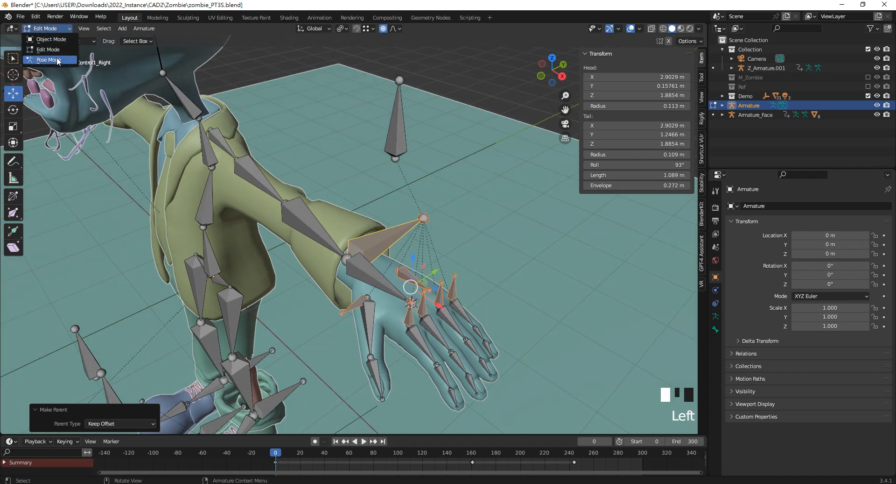
{"action": "left_click", "coordinate": [47, 60]}
{"action": "left_click", "coordinate": [404, 229]}
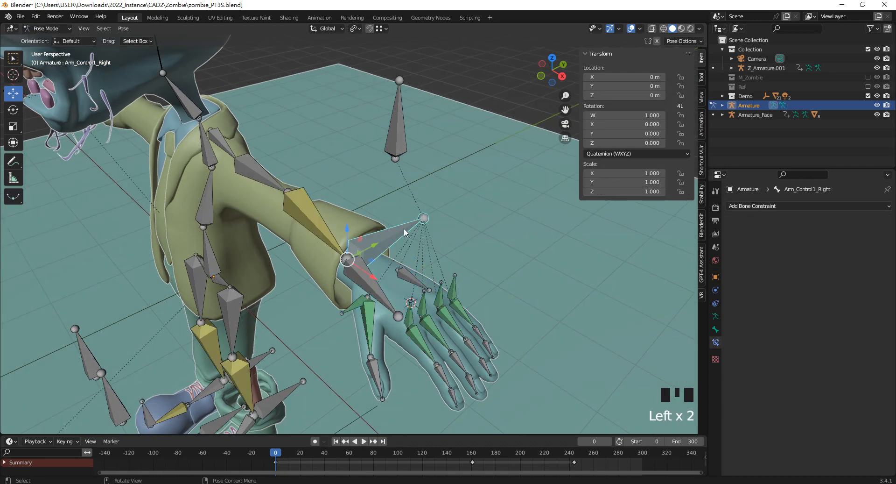
{"action": "key", "text": "r"}
{"action": "right_click", "coordinate": [450, 250]}
- Parent Finger1_01_Right to its control bone Finger1_Cl_Right with Keep Offset in Edit Mode
{"action": "middle_click_drag", "start_coordinate": [455, 257], "coordinate": [406, 190], "text": "shift"}
{"action": "scroll", "coordinate": [312, 193], "scroll_direction": "up", "scroll_amount": 3}
{"action": "middle_click_drag", "start_coordinate": [312, 193], "coordinate": [278, 160]}
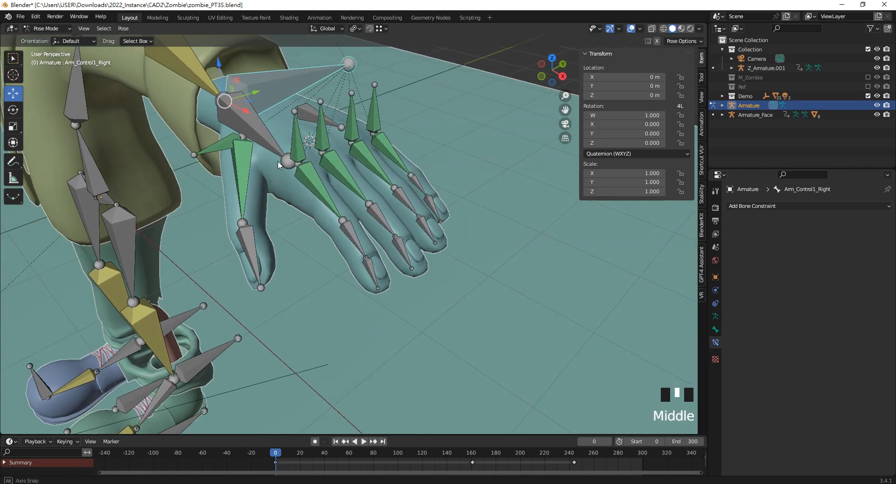
{"action": "left_click", "coordinate": [309, 165]}
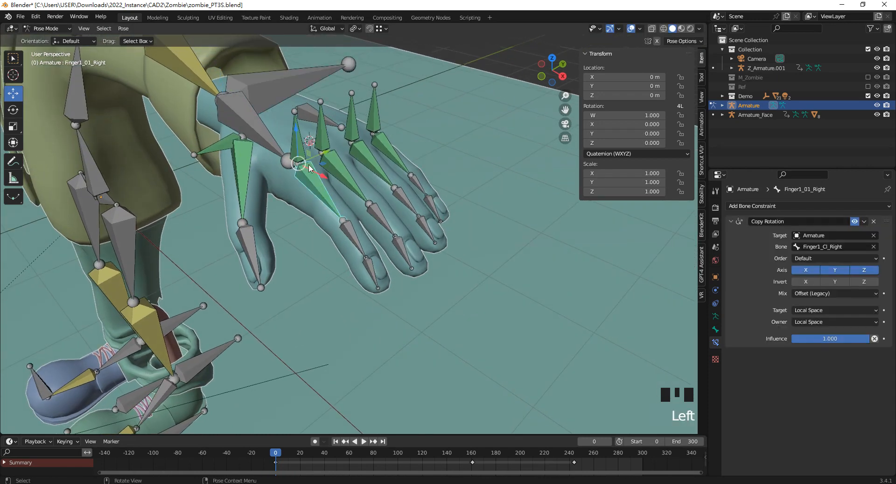
{"action": "left_click", "coordinate": [47, 29]}
{"action": "left_click", "coordinate": [46, 51]}
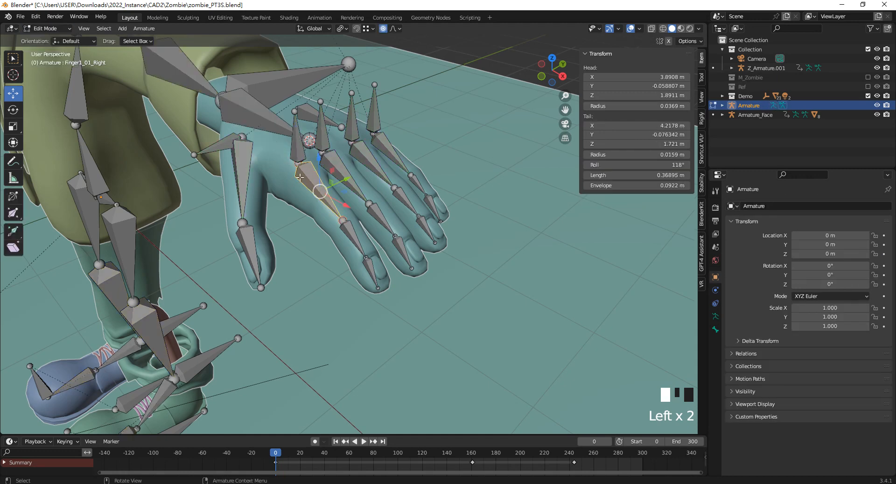
{"action": "left_click", "coordinate": [301, 151], "text": "shift"}
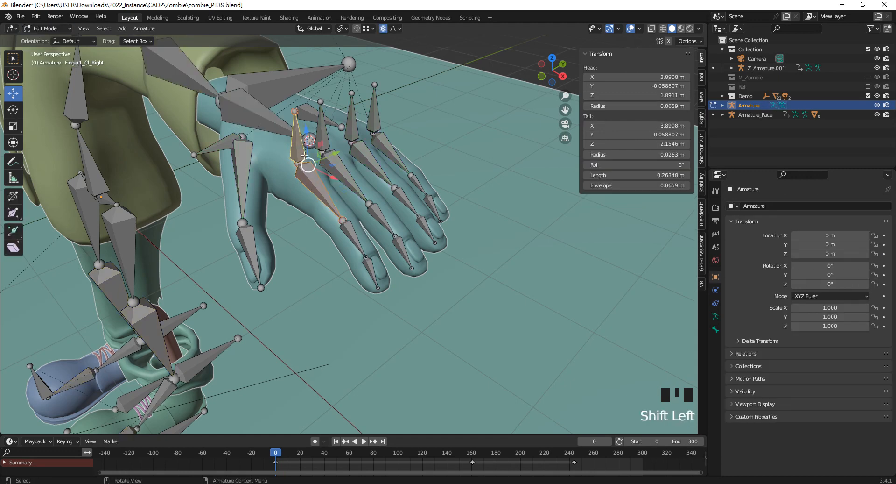
{"action": "key", "text": "ctrl+p"}
{"action": "left_click", "coordinate": [304, 155]}
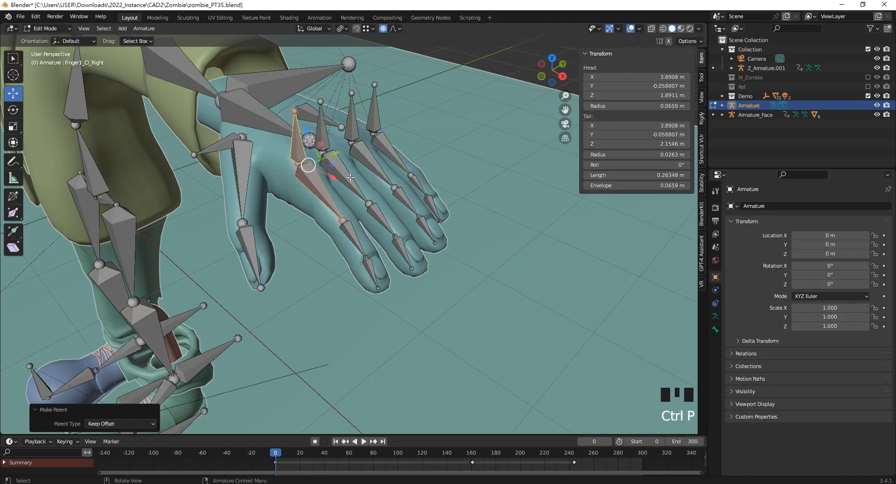
- Parent the base bones of the second and third fingers to Finger2_Cl_Right and Finger3_Cl_Right with Keep Offset
{"action": "left_click", "coordinate": [348, 174]}
{"action": "left_click", "coordinate": [323, 127], "text": "shift"}
{"action": "key", "text": "ctrl+p"}
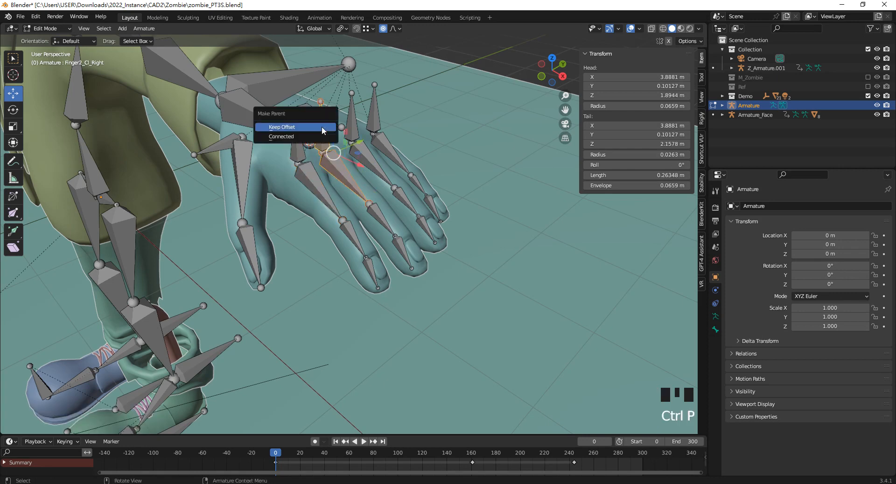
{"action": "left_click", "coordinate": [322, 127]}
{"action": "left_click", "coordinate": [363, 161]}
{"action": "left_click", "coordinate": [354, 121], "text": "shift"}
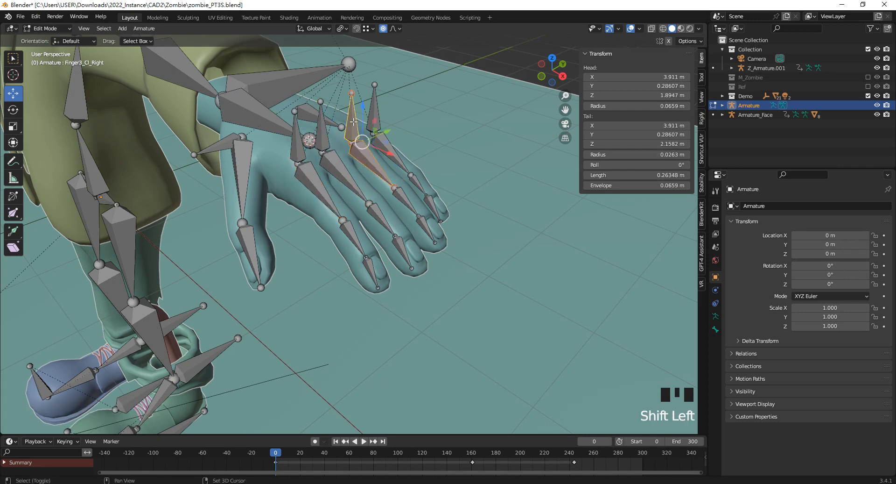
{"action": "key", "text": "ctrl+p"}
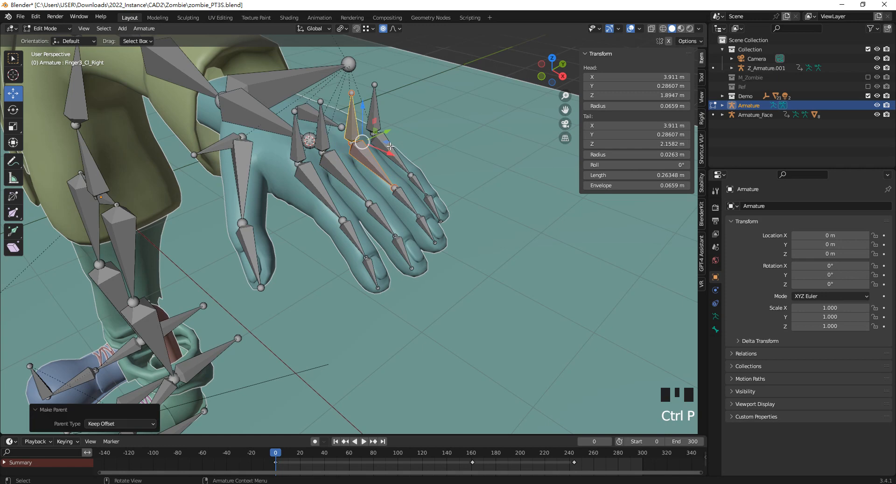
- Parent the little finger's base bone to Finger4_Cl_Right and the thumb's to Finger0_Cl_Right with Keep Offset
{"action": "left_click", "coordinate": [390, 148]}
{"action": "left_click", "coordinate": [379, 110], "text": "shift"}
{"action": "key", "text": "ctrl+p"}
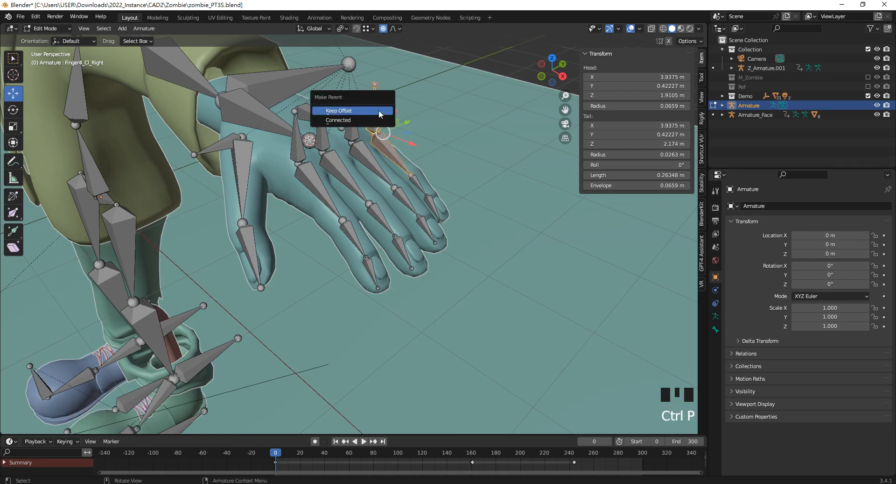
{"action": "left_click", "coordinate": [379, 110]}
{"action": "left_click", "coordinate": [247, 159]}
{"action": "left_click", "coordinate": [229, 148], "text": "shift"}
{"action": "key", "text": "ctrl+p"}
{"action": "left_click", "coordinate": [228, 147]}
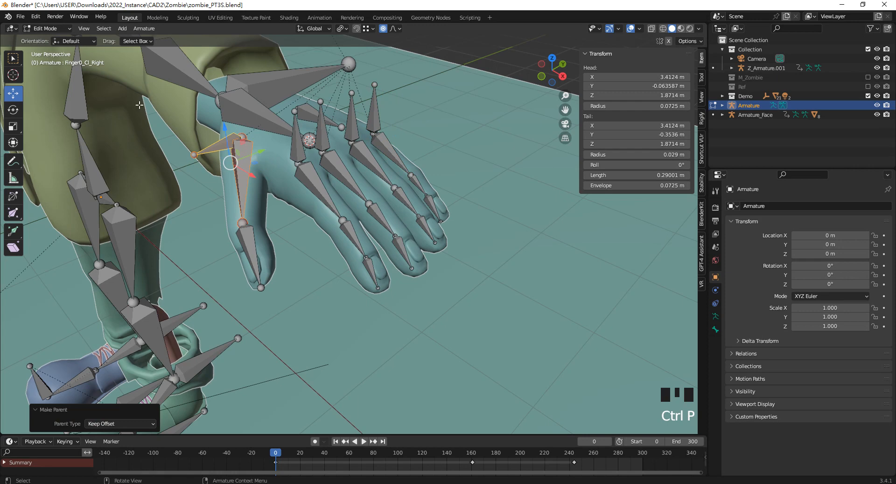
- Switch to Pose Mode and test-rotate Arm_Control1_Right by about 8° around its local Z axis, cancelling the rotation
{"action": "left_click", "coordinate": [55, 28]}
{"action": "left_click", "coordinate": [47, 61]}
{"action": "middle_click_drag", "start_coordinate": [299, 88], "coordinate": [335, 166], "text": "shift"}
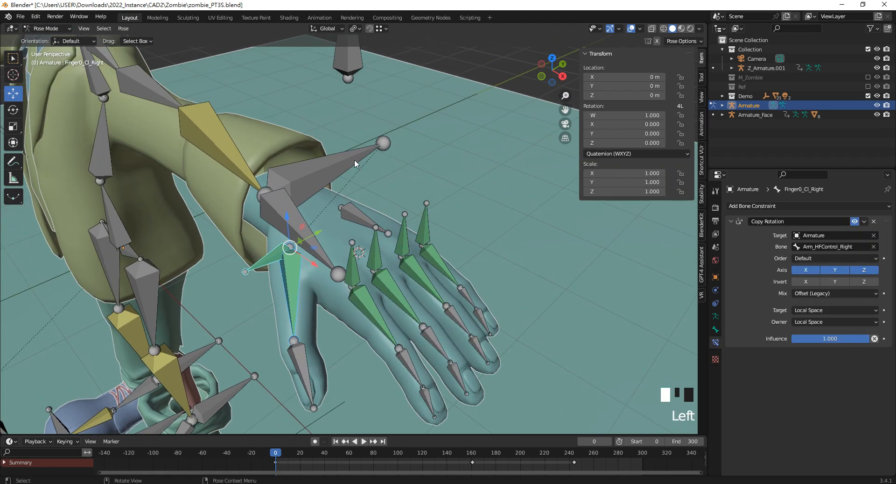
{"action": "left_click", "coordinate": [354, 160]}
{"action": "key", "text": "r"}
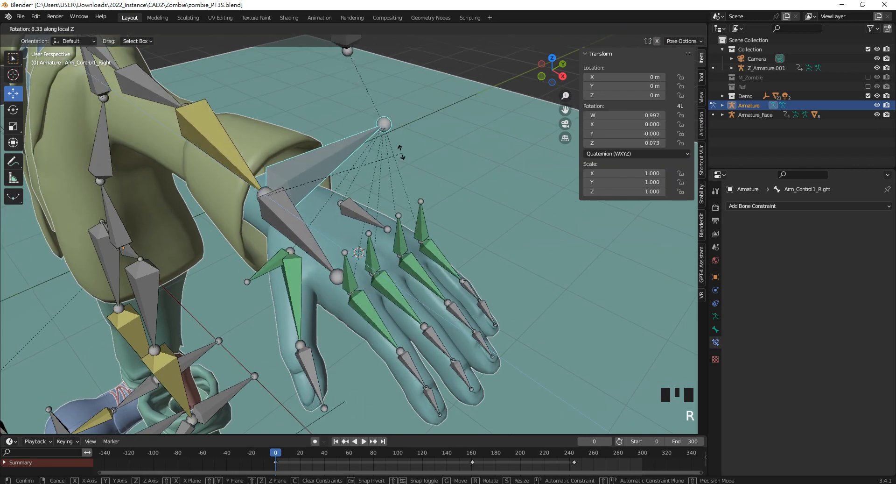
{"action": "right_click", "coordinate": [402, 190]}
- Test-rotate Arm_Control1_Right by about 25° around its local X axis and cancel the rotation
{"action": "middle_click_drag", "start_coordinate": [334, 233], "coordinate": [395, 195]}
{"action": "scroll", "coordinate": [336, 266], "scroll_direction": "down", "scroll_amount": 2}
{"action": "key", "text": "r"}
{"action": "right_click", "coordinate": [394, 191]}
{"action": "left_click", "coordinate": [402, 150]}
{"action": "left_click", "coordinate": [404, 153]}
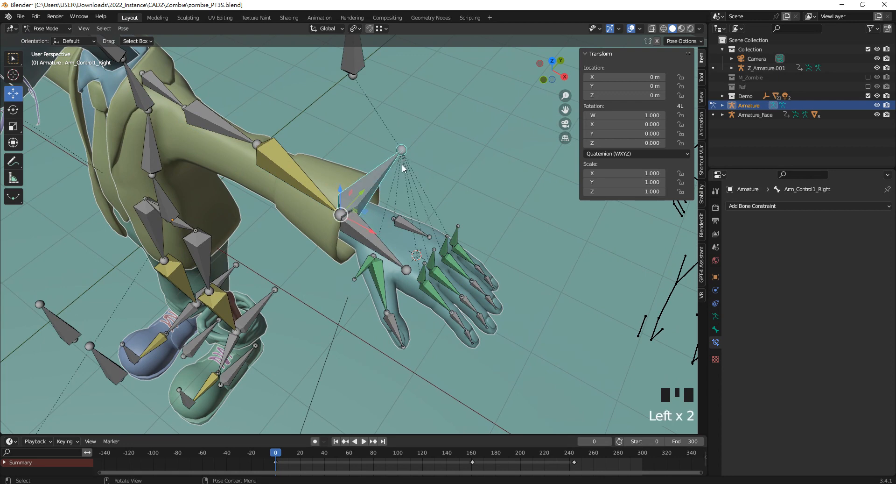
{"action": "key", "text": "r"}
{"action": "key", "text": "x"}
{"action": "key", "text": "x"}
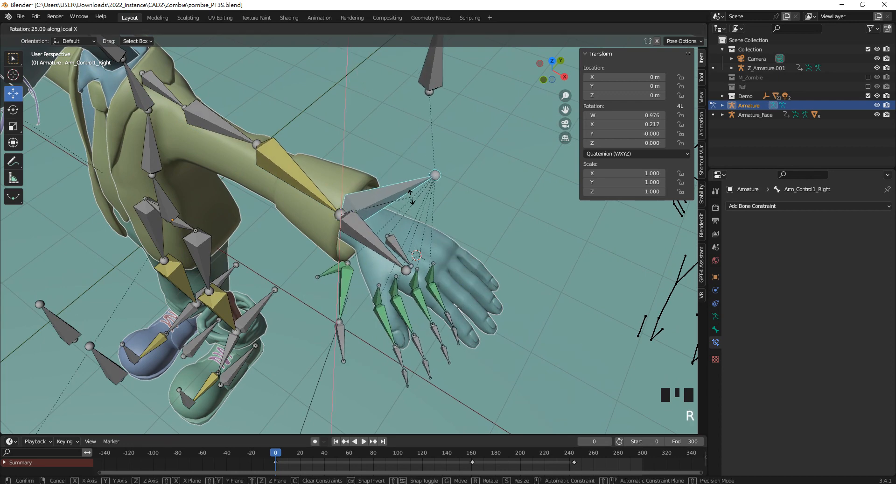
{"action": "right_click", "coordinate": [395, 218]}
- Select the hand bone Arm_H_Right and switch the armature to Edit Mode
{"action": "middle_click_drag", "start_coordinate": [434, 196], "coordinate": [449, 138]}
{"action": "left_click", "coordinate": [367, 161]}
{"action": "scroll", "coordinate": [367, 161], "scroll_direction": "up", "scroll_amount": 2}
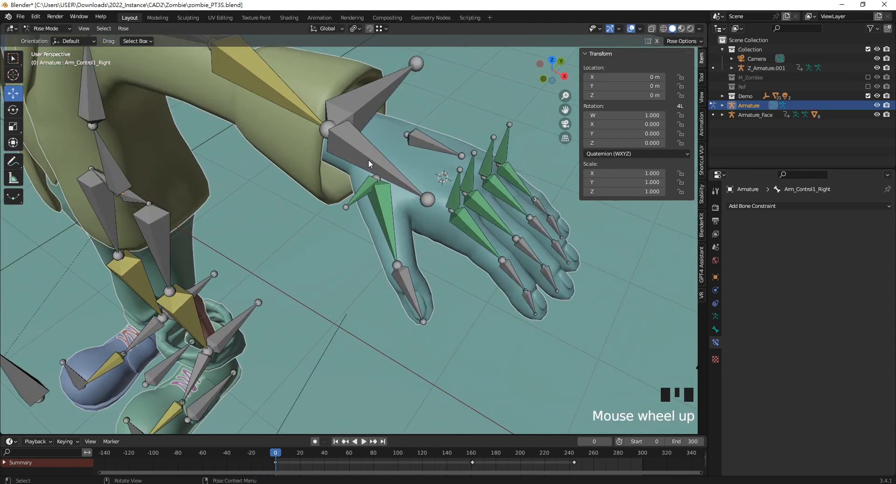
{"action": "key", "text": "ctrl+z"}
{"action": "middle_click_drag", "start_coordinate": [365, 161], "coordinate": [351, 224]}
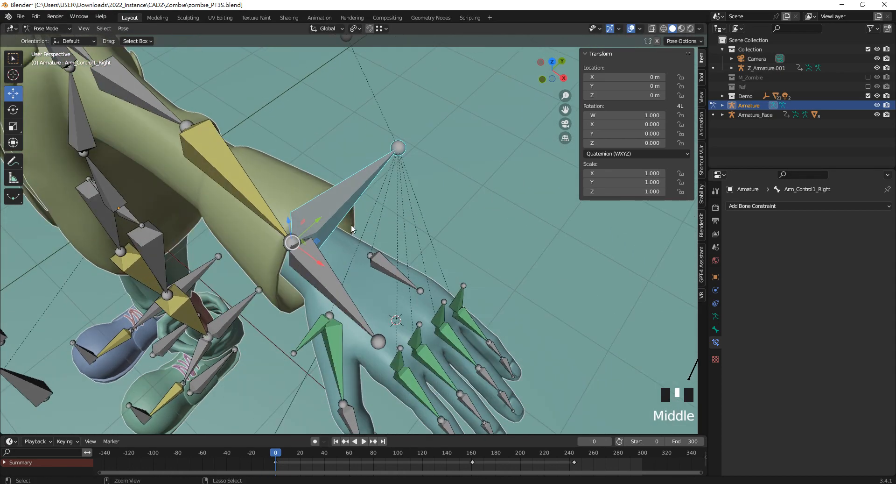
{"action": "key", "text": "ctrl+z"}
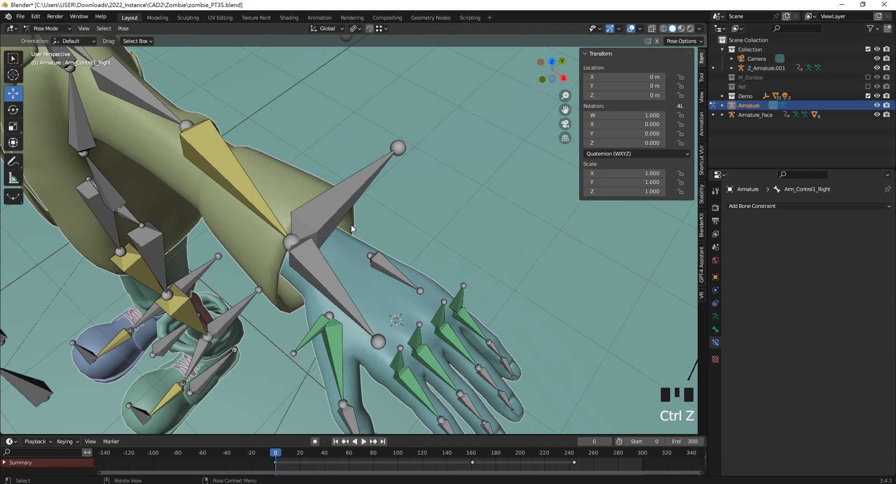
{"action": "left_click", "coordinate": [323, 269]}
{"action": "middle_click_drag", "start_coordinate": [323, 269], "coordinate": [312, 239], "text": "shift"}
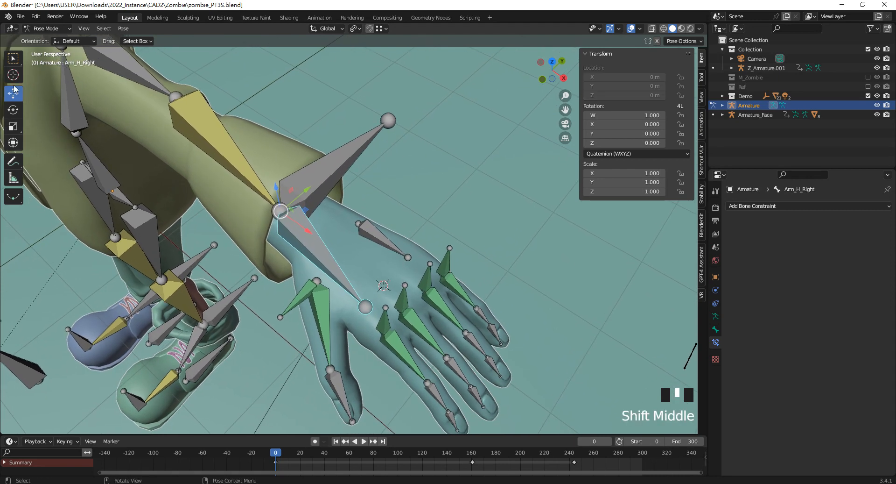
{"action": "left_click", "coordinate": [42, 28]}
{"action": "left_click", "coordinate": [46, 47]}
- Clear the parent of the five right-hand finger control bones, Finger0_Cl_Right for the thumb through Finger4_Cl_Right
{"action": "middle_click_drag", "start_coordinate": [391, 200], "coordinate": [430, 183]}
{"action": "left_click_drag", "start_coordinate": [450, 120], "coordinate": [393, 75]}
{"action": "left_click", "coordinate": [394, 133]}
{"action": "left_click", "coordinate": [405, 129], "text": "shift"}
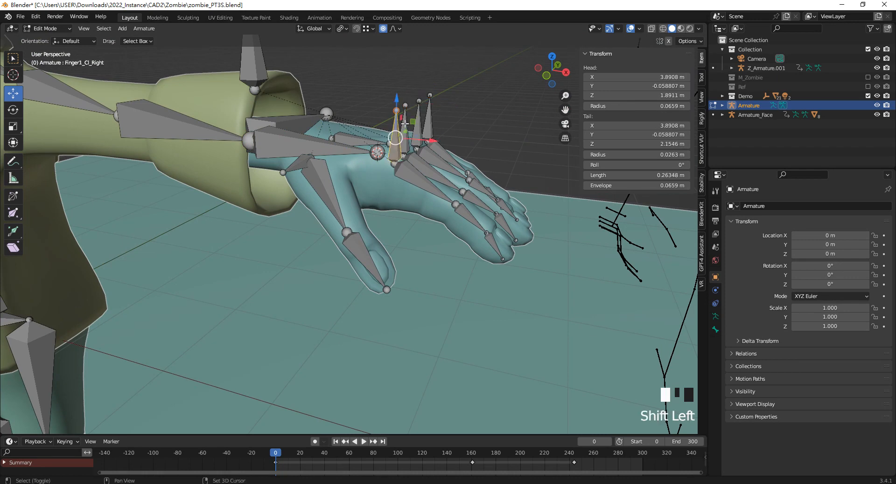
{"action": "left_click", "coordinate": [420, 128], "text": "shift"}
{"action": "left_click", "coordinate": [435, 127], "text": "shift"}
{"action": "left_click", "coordinate": [300, 165], "text": "shift"}
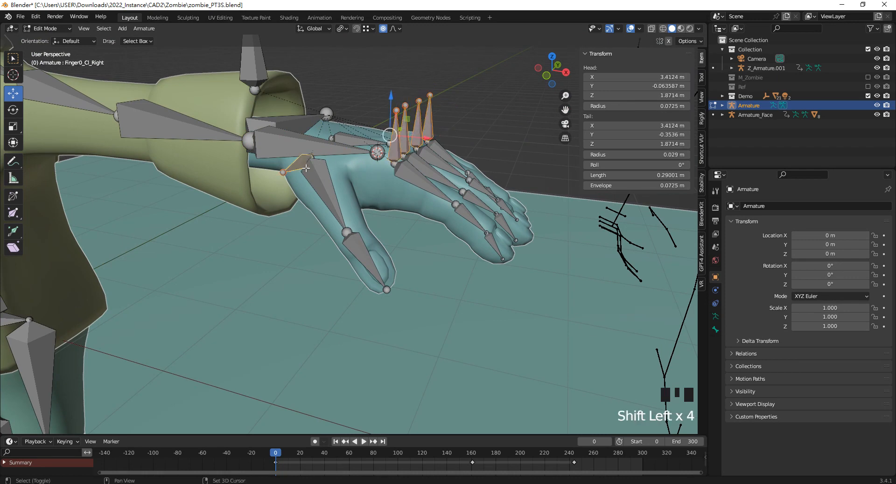
{"action": "middle_click_drag", "start_coordinate": [299, 164], "coordinate": [332, 209]}
{"action": "middle_click_drag", "start_coordinate": [247, 243], "coordinate": [275, 289], "text": "shift"}
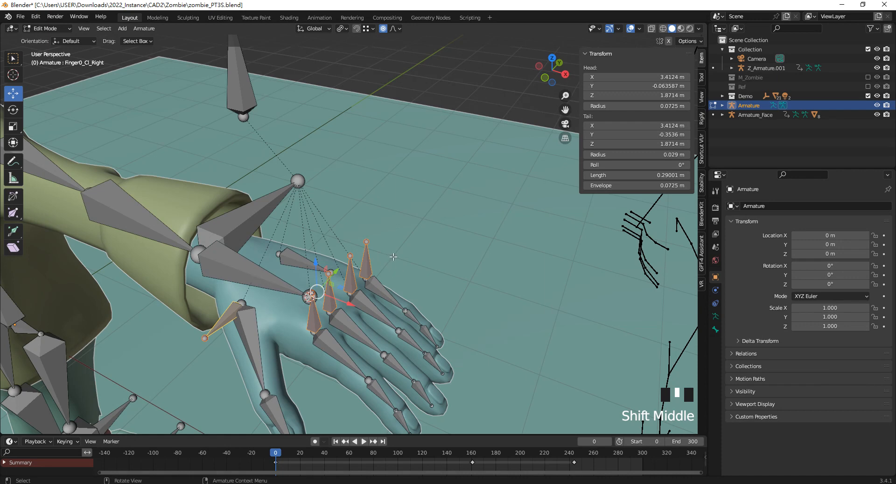
{"action": "key", "text": "alt+p"}
{"action": "left_click", "coordinate": [356, 256]}
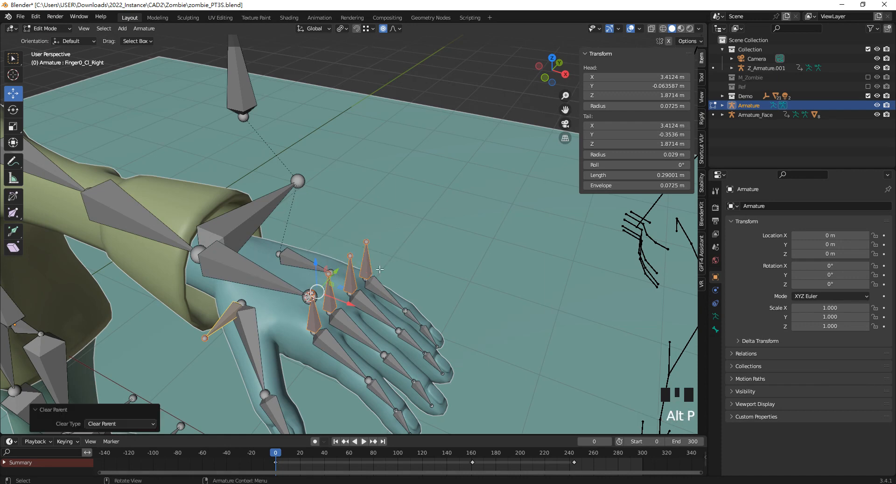
- Parent the five finger control bones to the hand bone Arm_H_Right with Keep Offset
{"action": "left_click", "coordinate": [268, 282], "text": "shift"}
{"action": "middle_click_drag", "start_coordinate": [320, 293], "coordinate": [344, 253]}
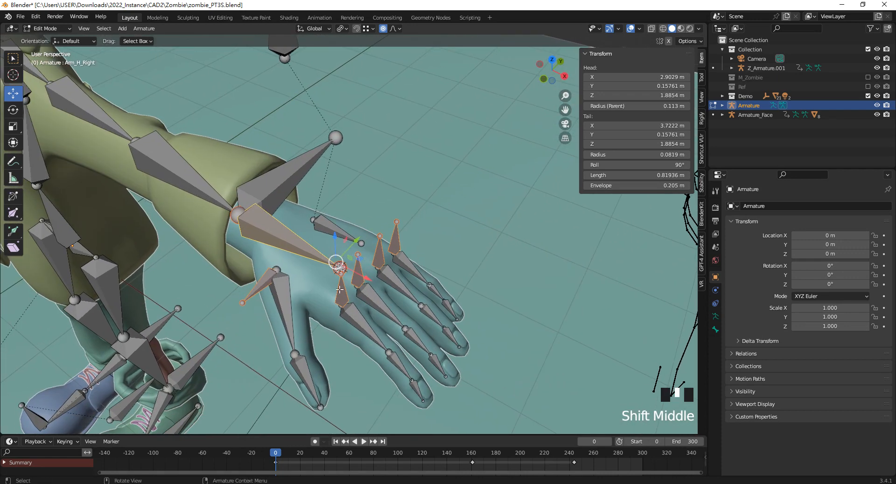
{"action": "key", "text": "ctrl+p"}
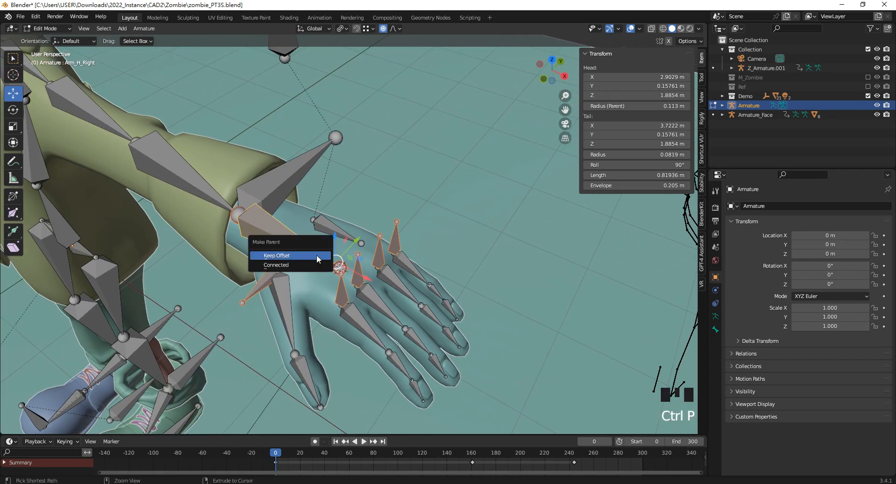
{"action": "left_click", "coordinate": [317, 253]}
- Parent Arm_HFControl_Right to Arm_H_Right, and Arm_H_Right to Arm_Control1_Right, both with Keep Offset
{"action": "left_click", "coordinate": [339, 230]}
{"action": "left_click", "coordinate": [293, 236], "text": "shift"}
{"action": "key", "text": "ctrl+p"}
{"action": "left_click", "coordinate": [293, 236]}
{"action": "left_click", "coordinate": [284, 236]}
{"action": "left_click", "coordinate": [303, 165], "text": "shift"}
{"action": "key", "text": "ctrl+p"}
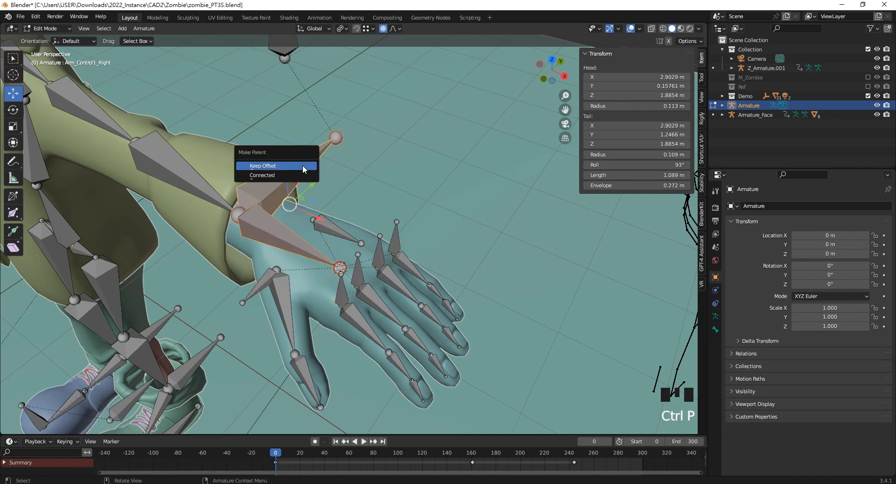
{"action": "left_click", "coordinate": [303, 166]}
- Switch to Pose Mode and test-rotate Arm_Control1_Right by about -10° around the global Z axis, cancelling the rotation
{"action": "left_click", "coordinate": [46, 29]}
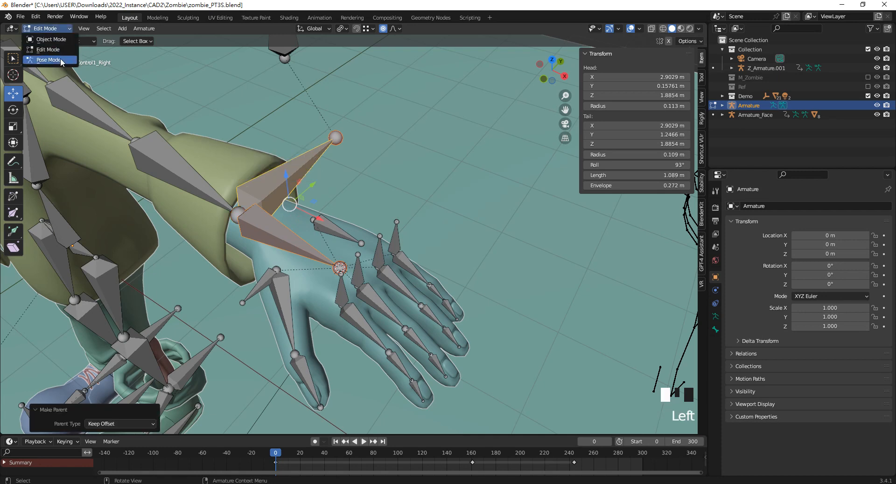
{"action": "left_click", "coordinate": [45, 59]}
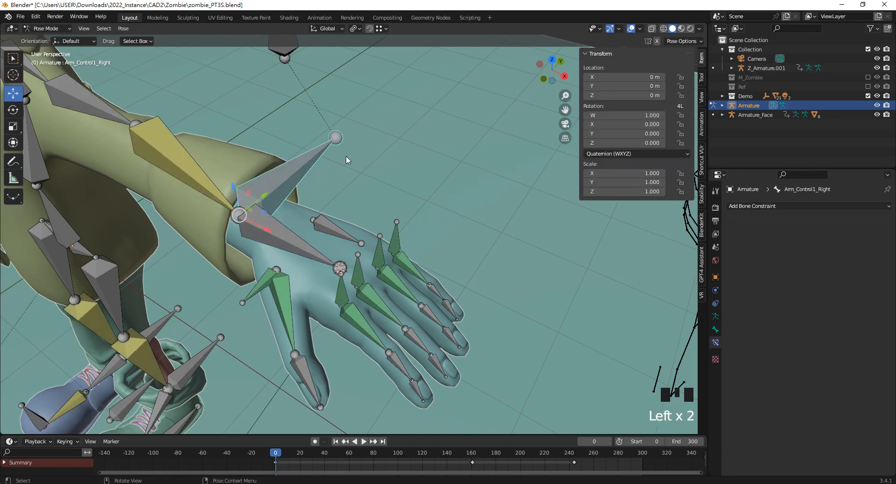
{"action": "key", "text": "r"}
{"action": "key", "text": "z"}
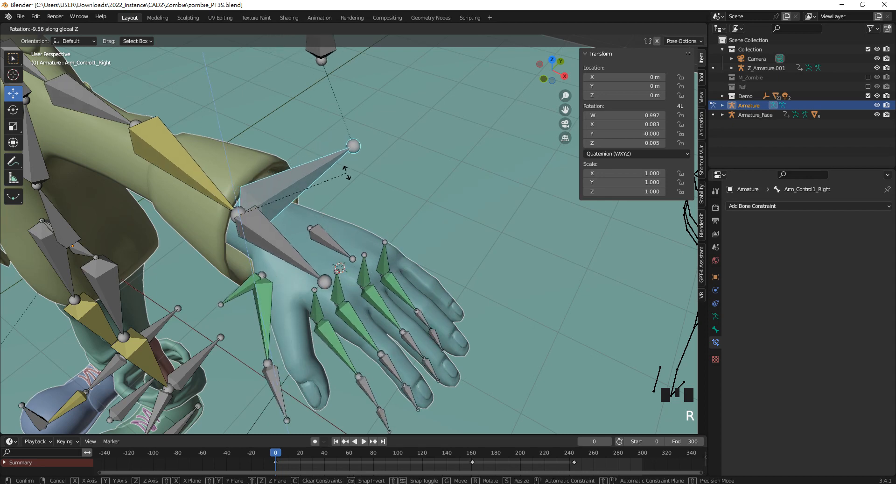
{"action": "key", "text": "Escape"}
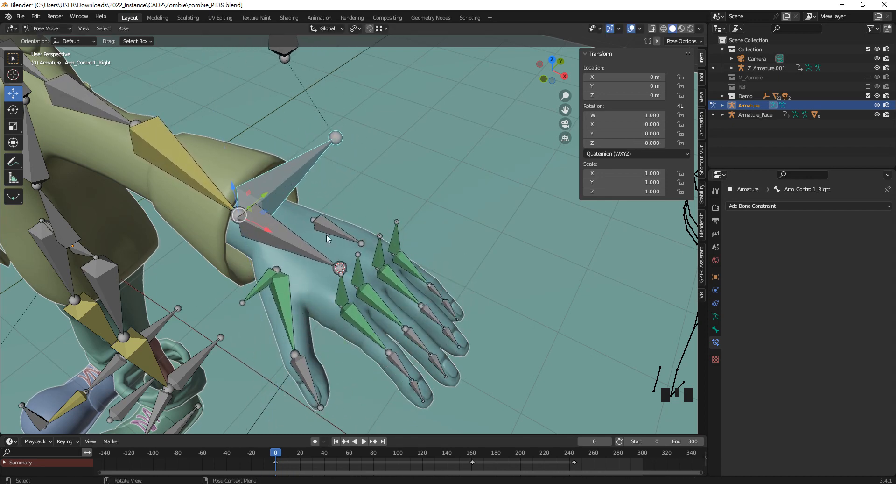
- Test-rotate the hand bone Arm_H_Right by about 20° and cancel the rotation
{"action": "left_click", "coordinate": [297, 240]}
{"action": "key", "text": "r"}
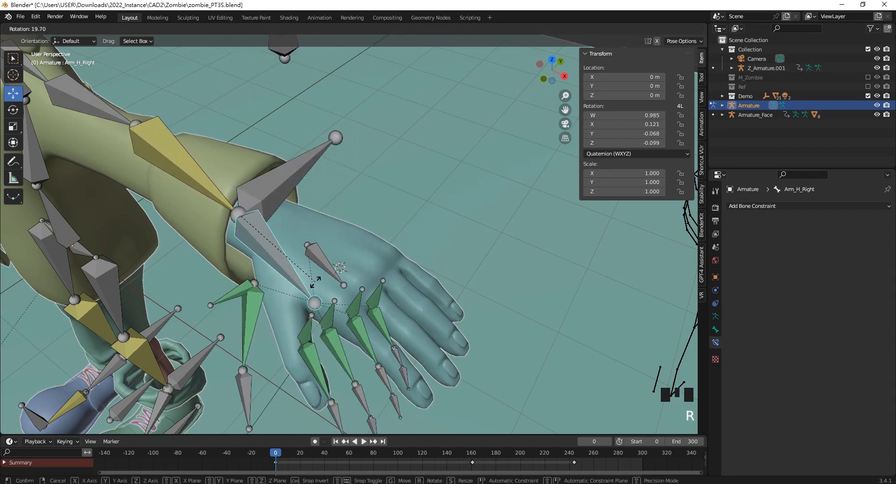
{"action": "right_click", "coordinate": [326, 255]}
- Test-rotate the index finger control Finger1_Cl_Right by about -13° around its local Z axis and cancel the rotation
{"action": "middle_click_drag", "start_coordinate": [354, 280], "coordinate": [348, 248]}
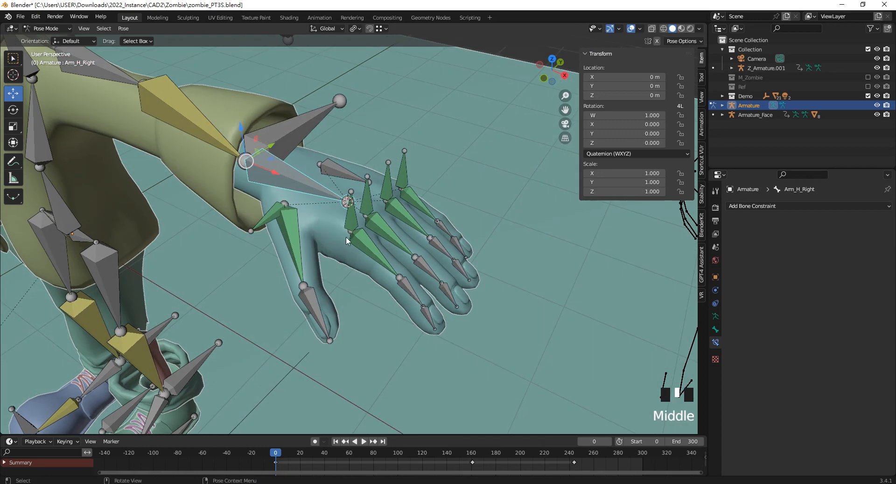
{"action": "left_click", "coordinate": [372, 196]}
{"action": "left_click", "coordinate": [359, 223], "text": "shift"}
{"action": "left_click", "coordinate": [345, 220]}
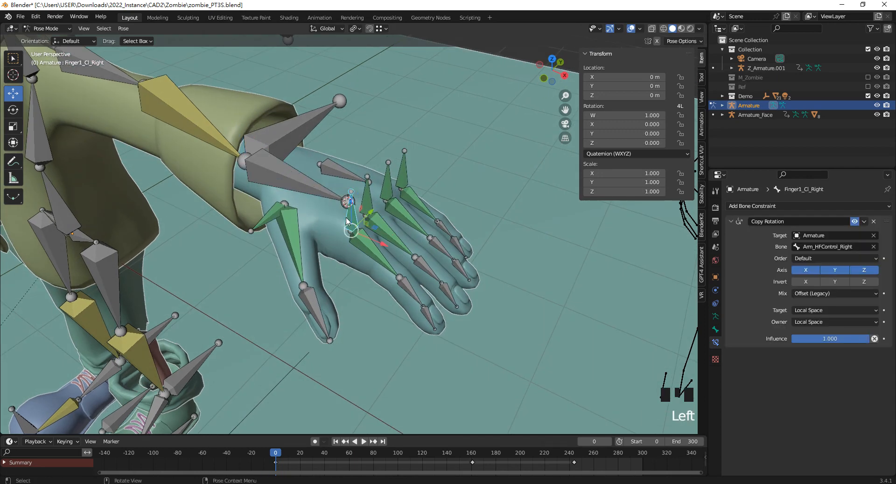
{"action": "key", "text": "r"}
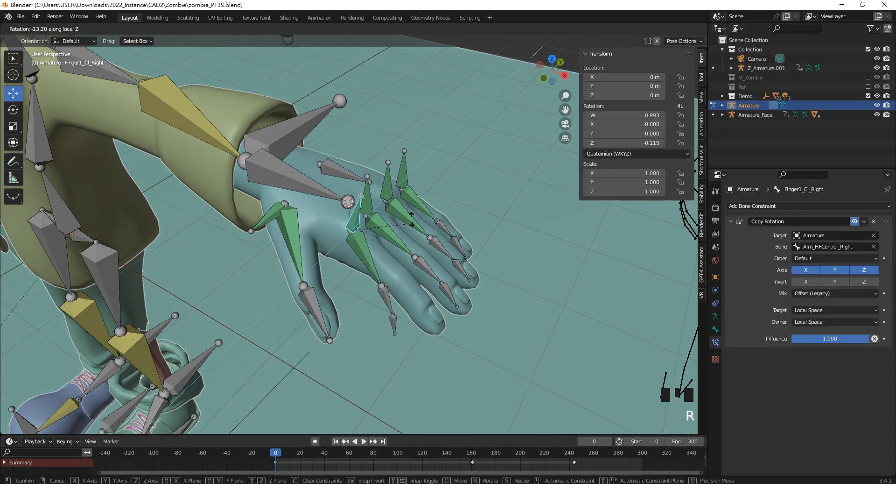
{"action": "right_click", "coordinate": [412, 231]}
- Test-rotate Arm_HFControl_Right by about -35° around its local Z axis and cancel the rotation
{"action": "left_click", "coordinate": [350, 173]}
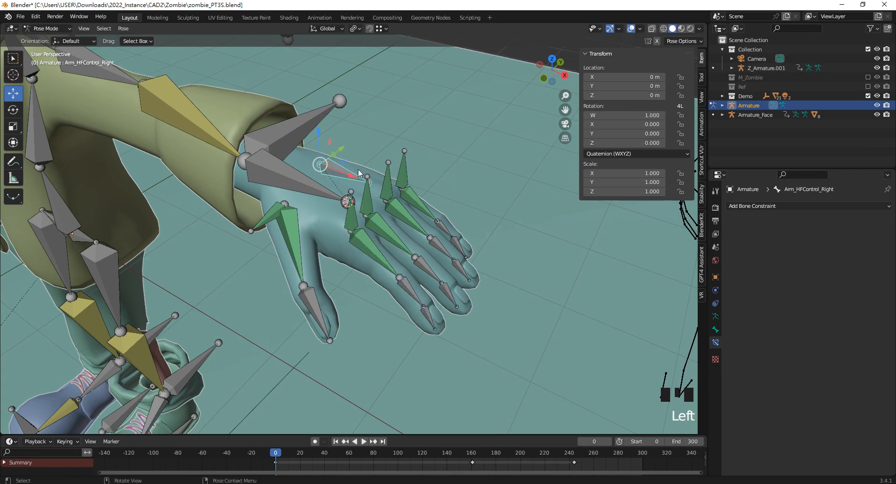
{"action": "key", "text": "r"}
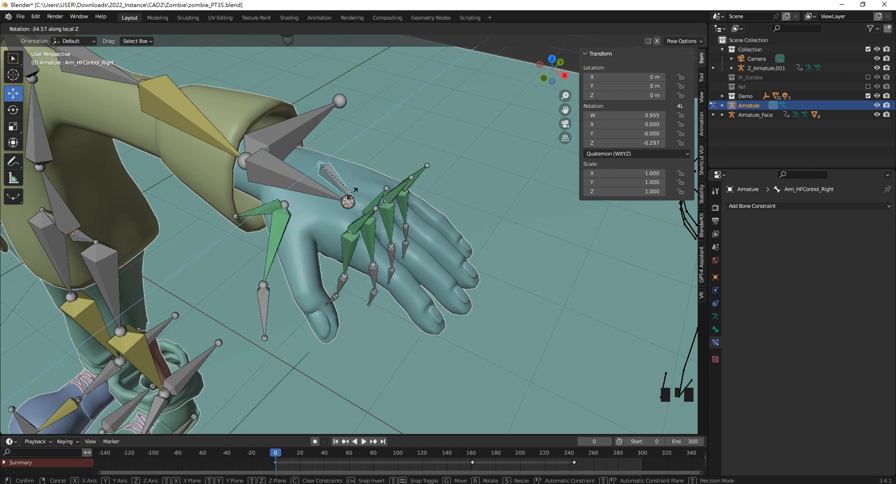
{"action": "key", "text": "Escape"}
- Return the armature to Edit Mode and lower the elbow pole bone Arm_Pole_Right by about 0.42 m along Z
{"action": "scroll", "coordinate": [373, 175], "scroll_direction": "down", "scroll_amount": 2}
{"action": "middle_click_drag", "start_coordinate": [372, 175], "coordinate": [411, 161]}
{"action": "left_click", "coordinate": [412, 85]}
{"action": "key", "text": "KP_1"}
{"action": "scroll", "coordinate": [327, 89], "scroll_direction": "down", "scroll_amount": 2}
{"action": "scroll", "coordinate": [55, 59], "scroll_direction": "up", "scroll_amount": 1}
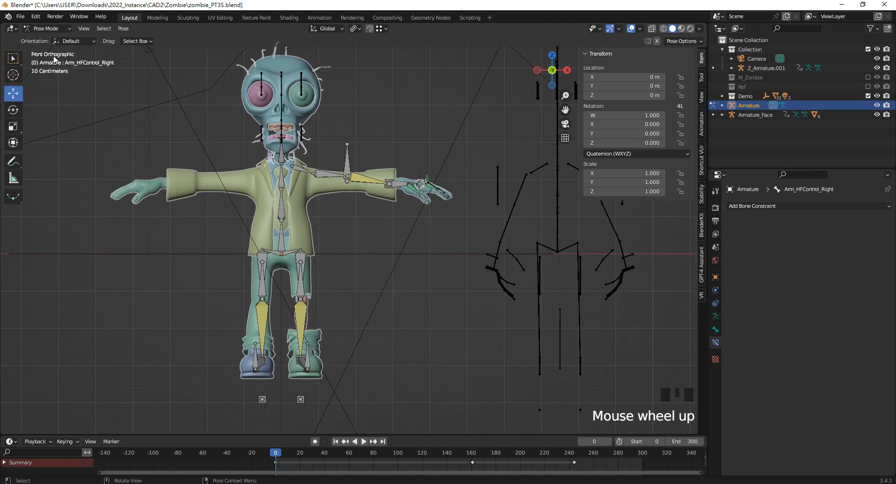
{"action": "left_click", "coordinate": [46, 29]}
{"action": "scroll", "coordinate": [418, 161], "scroll_direction": "up", "scroll_amount": 3}
{"action": "middle_click_drag", "start_coordinate": [418, 161], "coordinate": [373, 209], "text": "shift"}
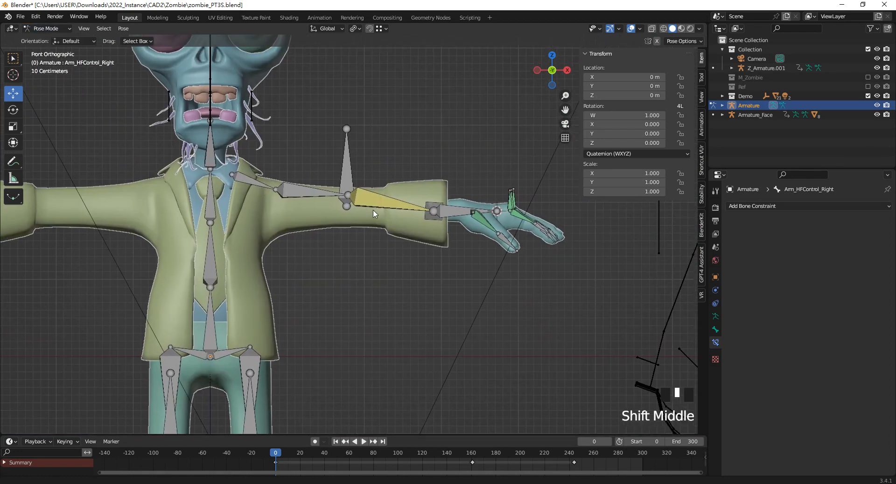
{"action": "scroll", "coordinate": [354, 201], "scroll_direction": "up", "scroll_amount": 2}
{"action": "left_click", "coordinate": [51, 28]}
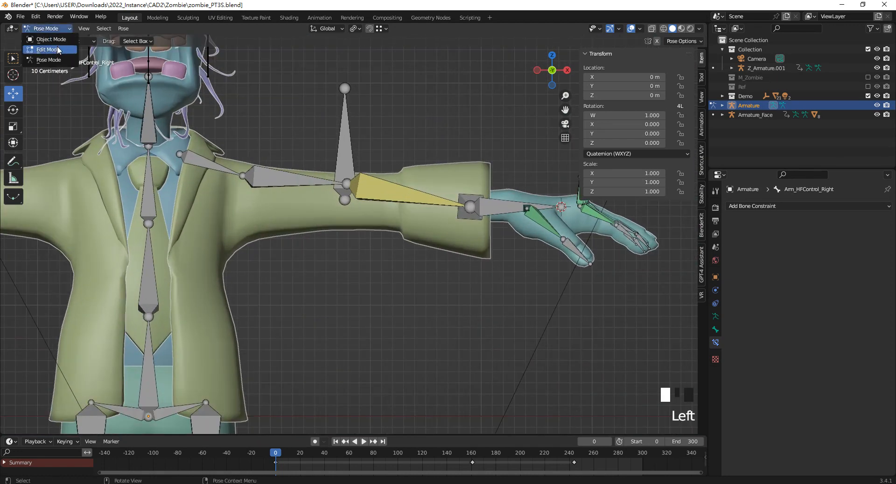
{"action": "left_click", "coordinate": [57, 49]}
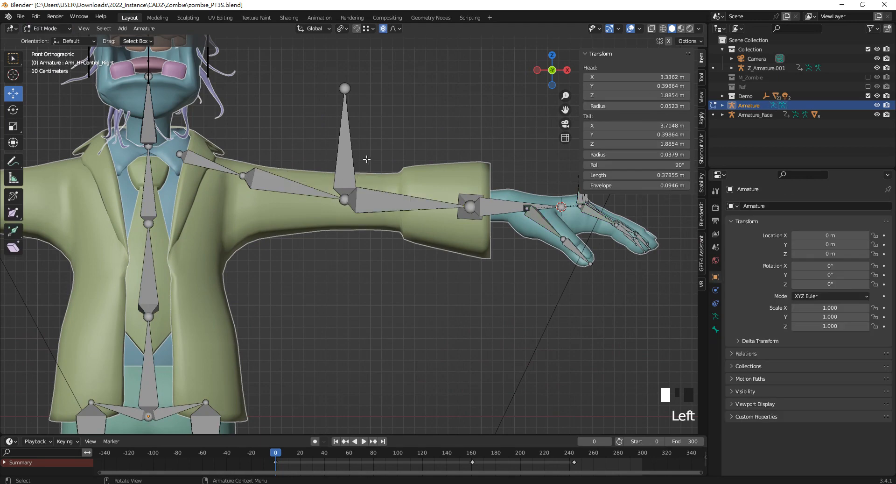
{"action": "left_click", "coordinate": [349, 145]}
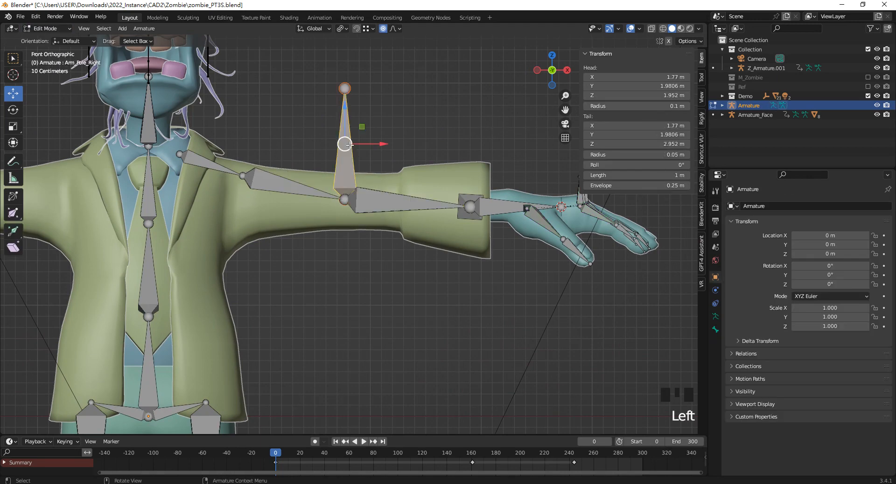
{"action": "left_click_drag", "start_coordinate": [341, 126], "coordinate": [350, 156]}
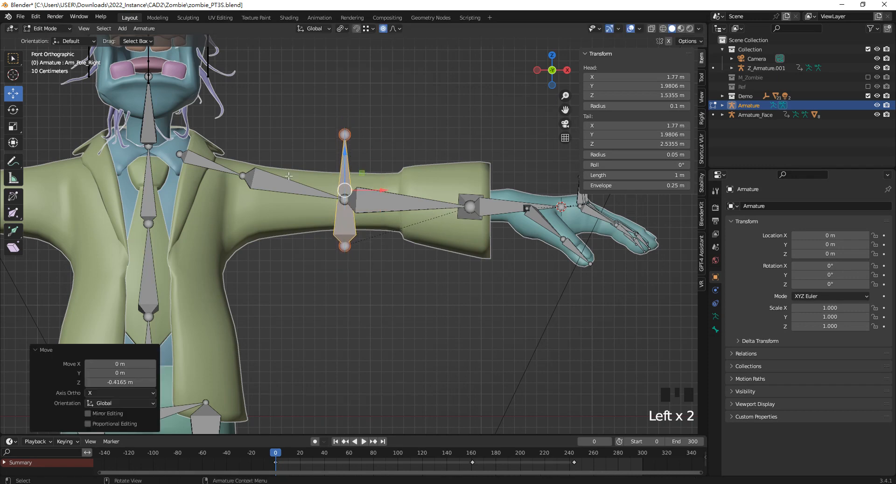
- Select all right arm, hand, finger and control bones including the shoulder bone Arm_S_Right, and symmetrize them to the opposite side
{"action": "scroll", "coordinate": [417, 190], "scroll_direction": "down", "scroll_amount": 3}
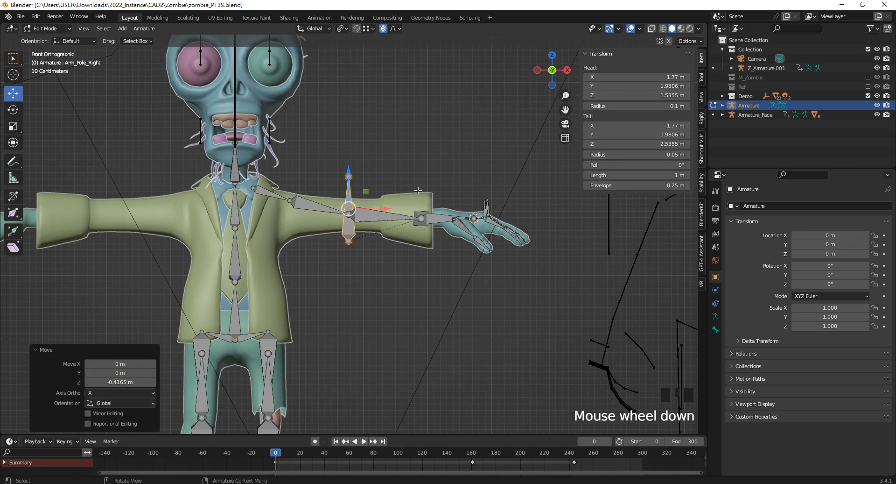
{"action": "scroll", "coordinate": [421, 206], "scroll_direction": "down", "scroll_amount": 2}
{"action": "scroll", "coordinate": [421, 206], "scroll_direction": "up", "scroll_amount": 1}
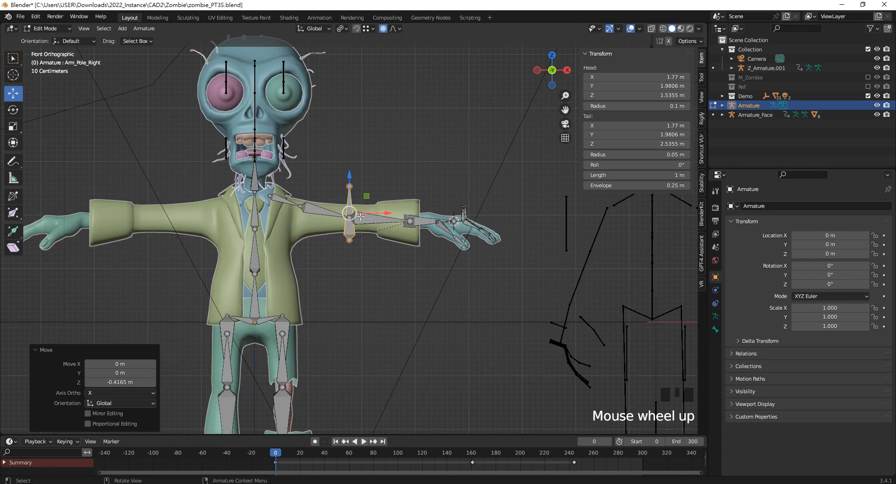
{"action": "left_click_drag", "start_coordinate": [521, 277], "coordinate": [288, 188]}
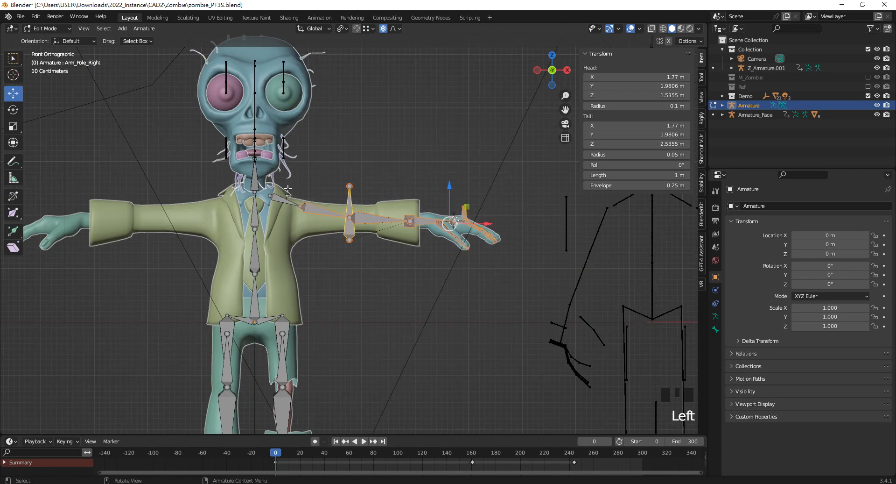
{"action": "left_click", "coordinate": [288, 209], "text": "shift"}
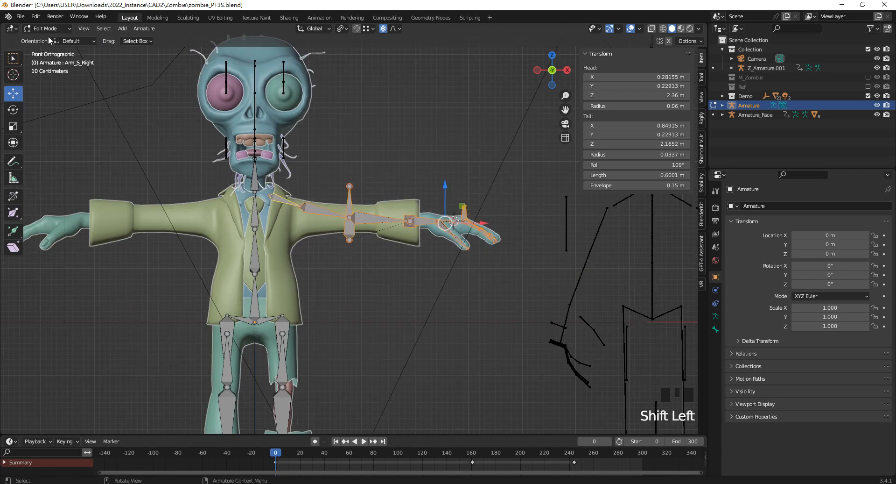
{"action": "left_click", "coordinate": [143, 28]}
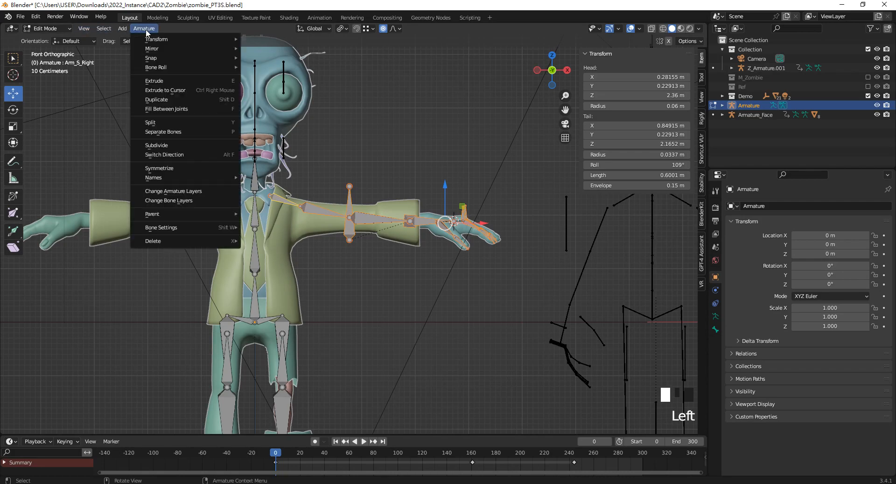
{"action": "left_click", "coordinate": [192, 167]}
- Examine the mirrored arm bones and the leg and foot bones from several angles and from the front
{"action": "middle_click_drag", "start_coordinate": [191, 164], "coordinate": [369, 163], "text": "shift"}
{"action": "middle_click_drag", "start_coordinate": [394, 175], "coordinate": [406, 220]}
{"action": "middle_click_drag", "start_coordinate": [476, 284], "coordinate": [374, 180], "text": "shift"}
{"action": "scroll", "coordinate": [304, 187], "scroll_direction": "down", "scroll_amount": 5}
{"action": "scroll", "coordinate": [305, 186], "scroll_direction": "up", "scroll_amount": 1}
{"action": "scroll", "coordinate": [438, 176], "scroll_direction": "up", "scroll_amount": 2}
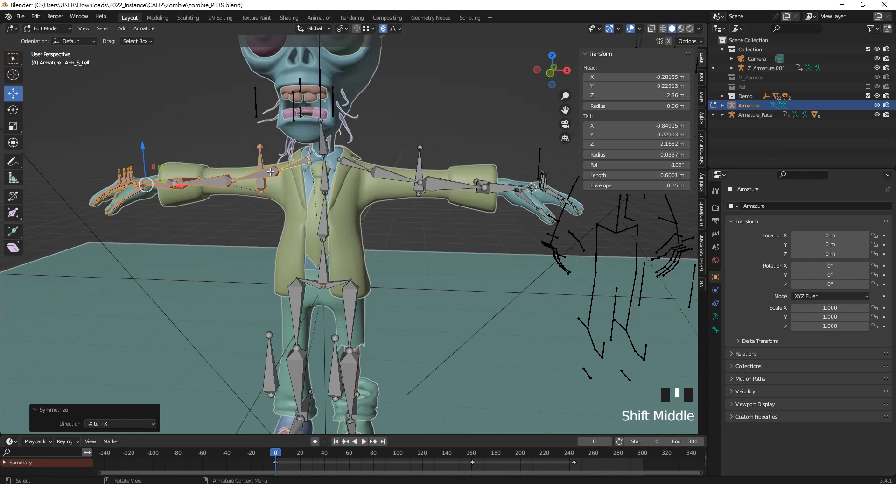
{"action": "scroll", "coordinate": [400, 144], "scroll_direction": "down", "scroll_amount": 2}
{"action": "left_click", "coordinate": [410, 138]}
{"action": "middle_click_drag", "start_coordinate": [323, 143], "coordinate": [331, 142]}
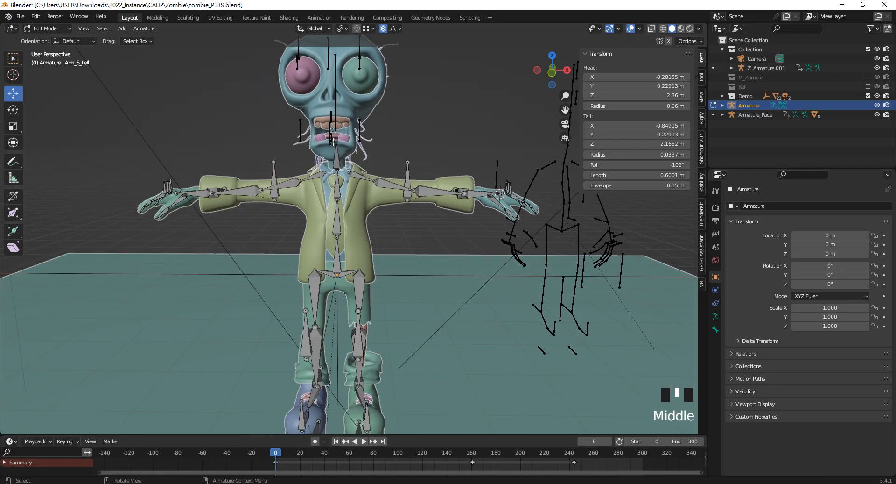
{"action": "key", "text": "KP_1"}
{"action": "middle_click_drag", "start_coordinate": [375, 299], "coordinate": [339, 285]}
{"action": "middle_click_drag", "start_coordinate": [329, 348], "coordinate": [327, 262], "text": "shift"}
{"action": "scroll", "coordinate": [304, 351], "scroll_direction": "up", "scroll_amount": 3}
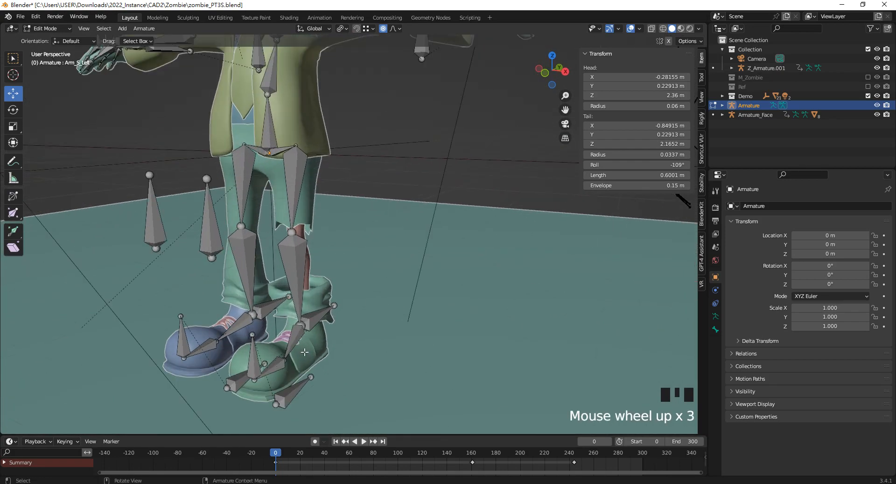
{"action": "scroll", "coordinate": [299, 345], "scroll_direction": "down", "scroll_amount": 1}
{"action": "middle_click_drag", "start_coordinate": [396, 156], "coordinate": [408, 304], "text": "shift"}
{"action": "middle_click_drag", "start_coordinate": [409, 304], "coordinate": [386, 253]}
{"action": "scroll", "coordinate": [385, 253], "scroll_direction": "up", "scroll_amount": 1}
{"action": "middle_click_drag", "start_coordinate": [257, 173], "coordinate": [379, 192], "text": "shift"}
{"action": "key", "text": "KP_1"}
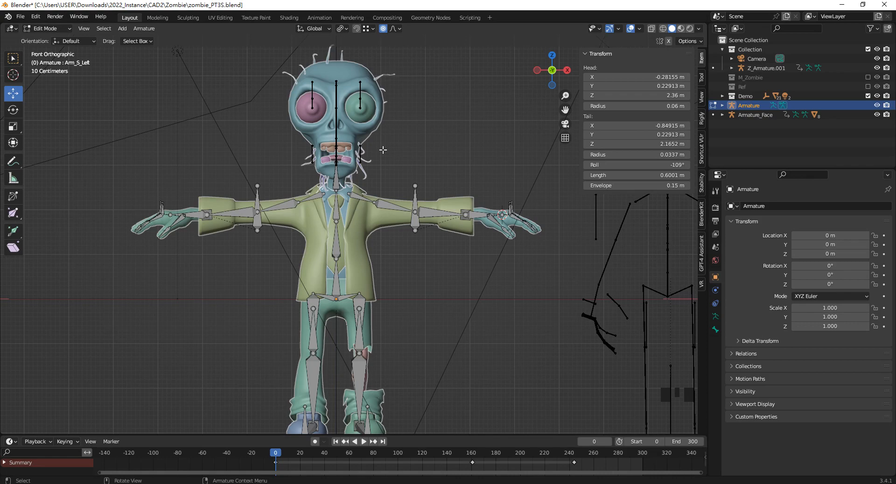
- Switch the armature to Pose Mode and bring the right arm and hand bones into close view
{"action": "middle_click_drag", "start_coordinate": [406, 152], "coordinate": [68, 33]}
{"action": "left_click", "coordinate": [67, 30]}
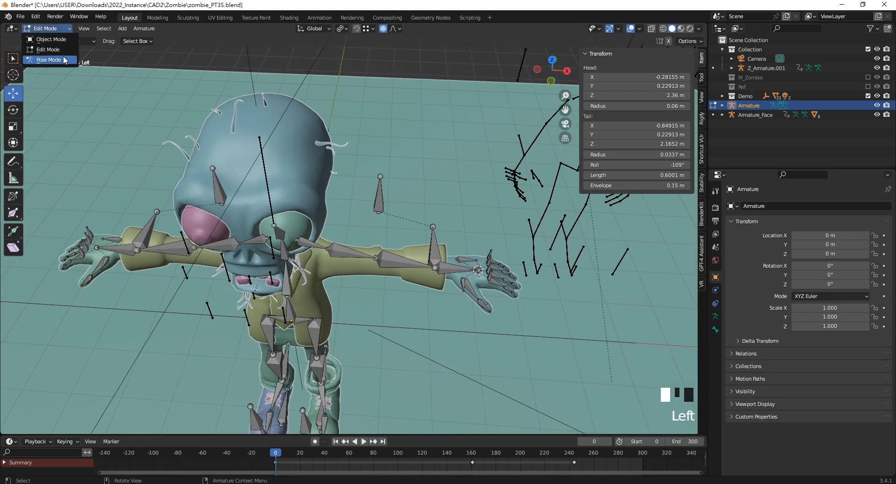
{"action": "left_click", "coordinate": [45, 64]}
{"action": "middle_click_drag", "start_coordinate": [399, 264], "coordinate": [324, 237]}
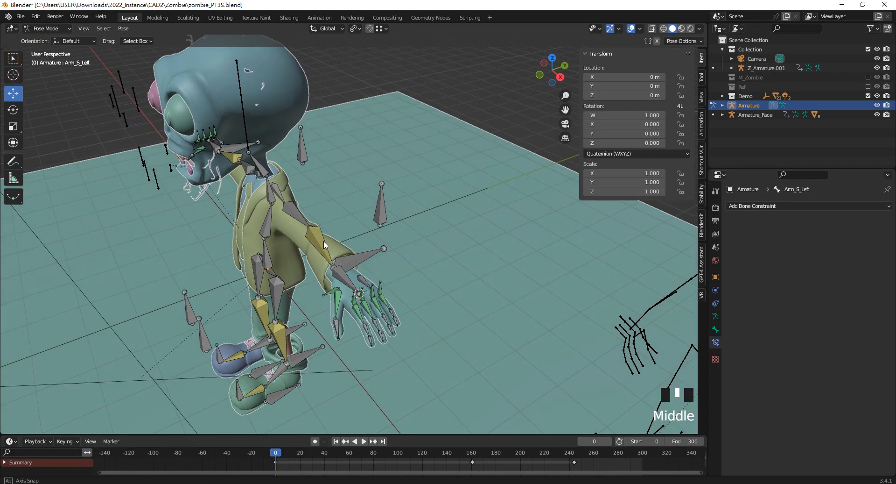
{"action": "scroll", "coordinate": [304, 257], "scroll_direction": "up", "scroll_amount": 2}
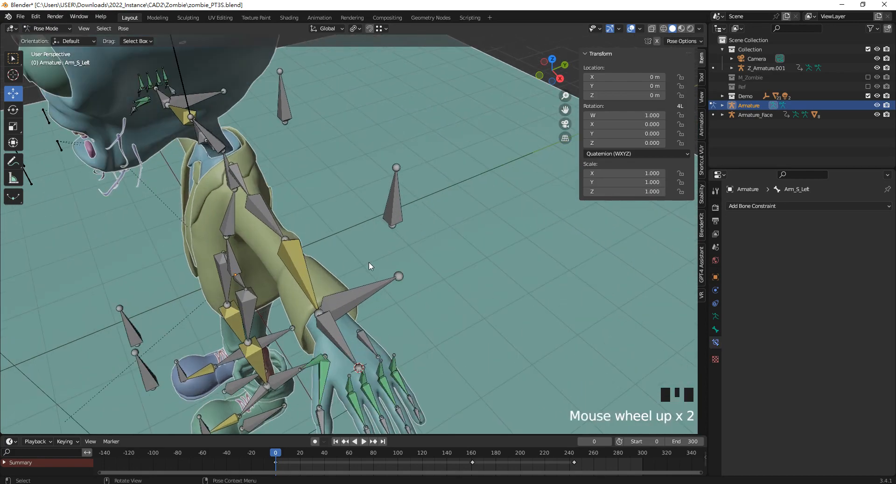
- Switch the armature from Pose Mode to Object Mode and hide the separate Z_Armature.001 rig standing beside the zombie
{"action": "scroll", "coordinate": [301, 256], "scroll_direction": "down", "scroll_amount": 3}
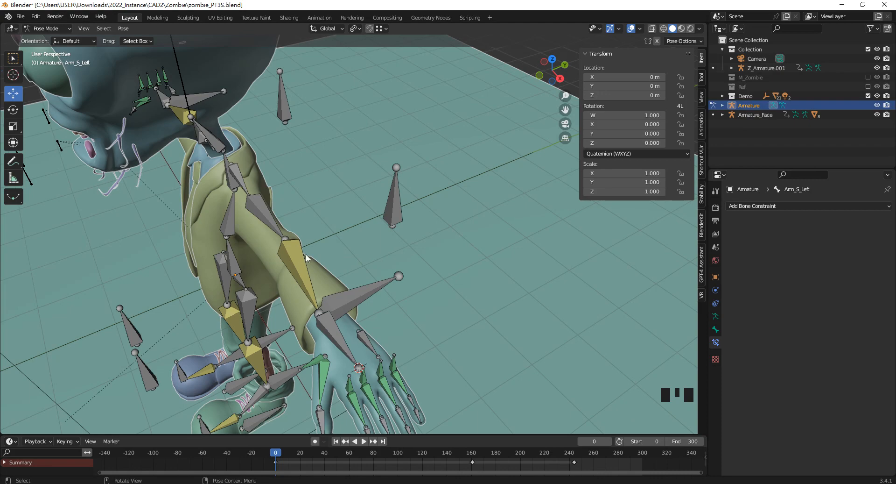
{"action": "middle_click_drag", "start_coordinate": [321, 224], "coordinate": [377, 181]}
{"action": "scroll", "coordinate": [364, 179], "scroll_direction": "up", "scroll_amount": 1}
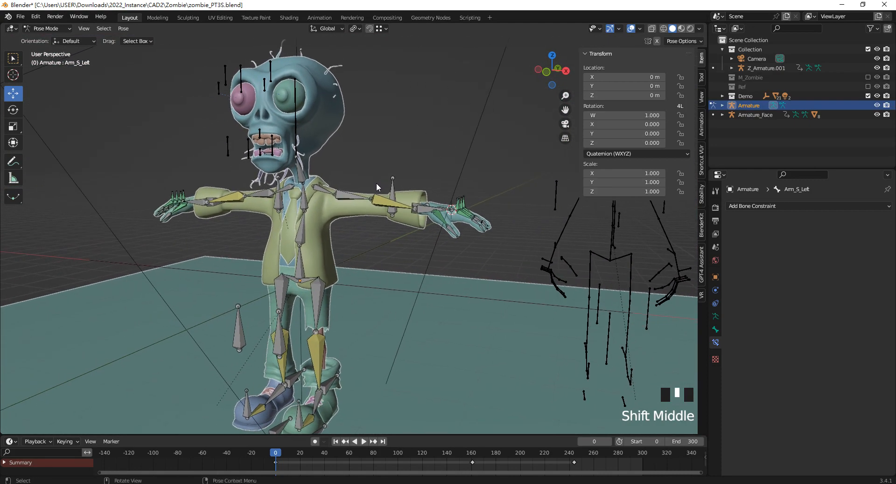
{"action": "double_click", "coordinate": [612, 235]}
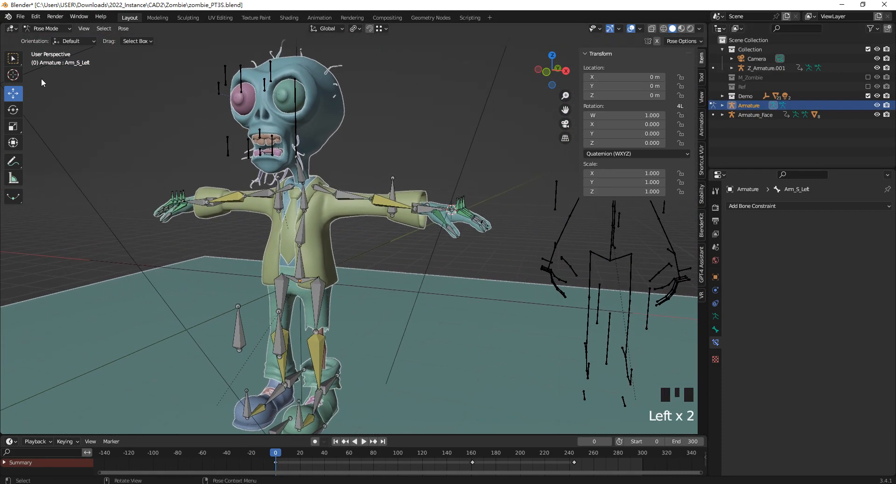
{"action": "left_click", "coordinate": [46, 28]}
{"action": "left_click", "coordinate": [55, 46]}
{"action": "left_click", "coordinate": [613, 248]}
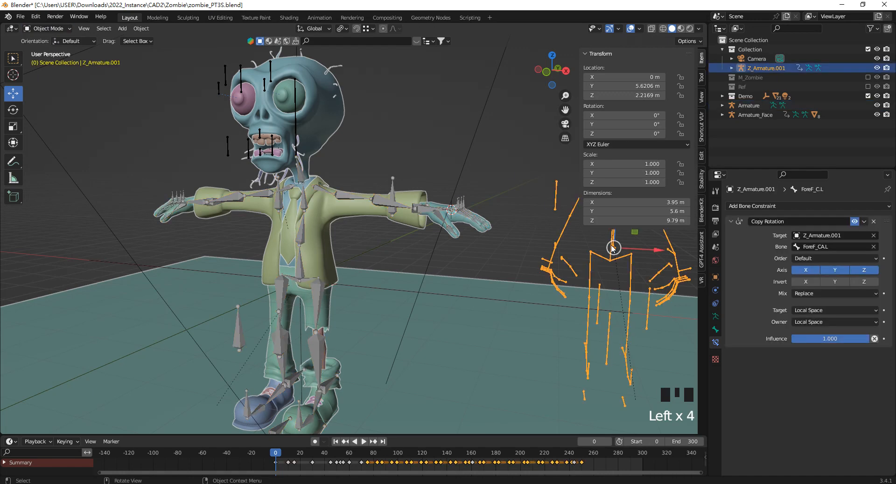
{"action": "key", "text": "h"}
- Select the zombie's body armature, inspect its bones across the whole character, and clear the selection
{"action": "scroll", "coordinate": [304, 191], "scroll_direction": "up", "scroll_amount": 2}
{"action": "middle_click_drag", "start_coordinate": [306, 193], "coordinate": [288, 184]}
{"action": "left_click", "coordinate": [288, 184]}
{"action": "scroll", "coordinate": [345, 208], "scroll_direction": "down", "scroll_amount": 2}
{"action": "middle_click_drag", "start_coordinate": [346, 208], "coordinate": [364, 170], "text": "shift"}
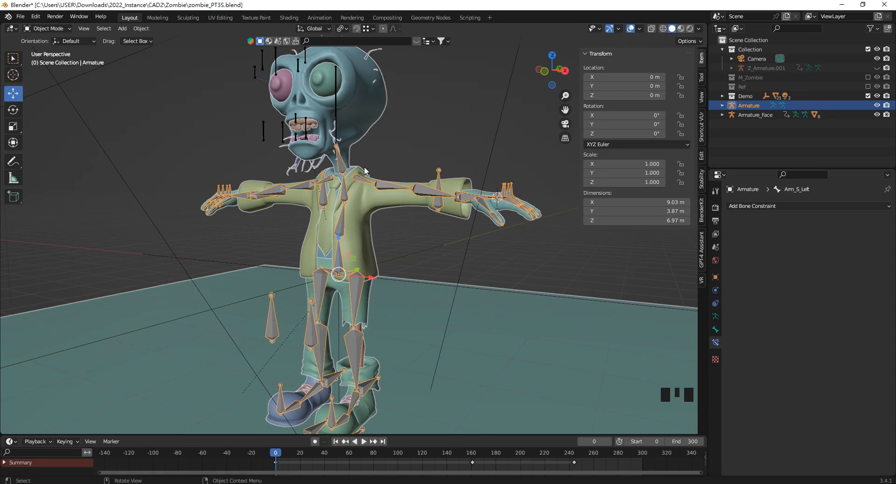
{"action": "scroll", "coordinate": [365, 170], "scroll_direction": "down", "scroll_amount": 2}
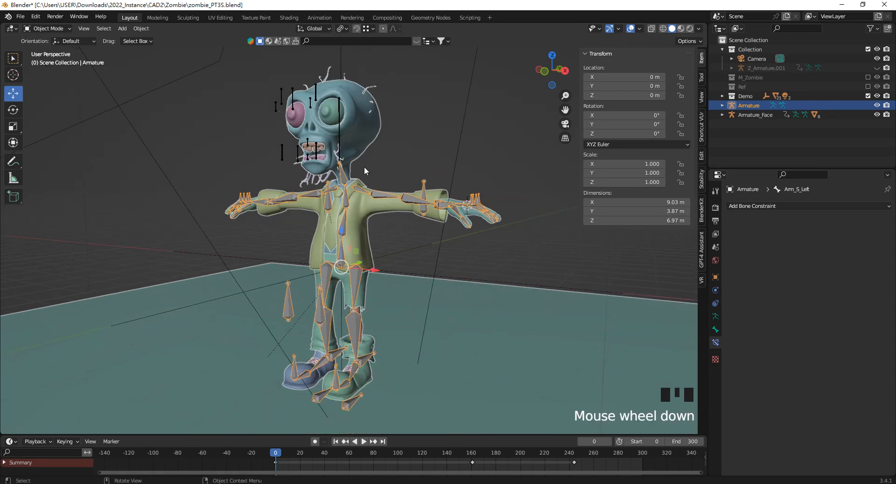
{"action": "left_click", "coordinate": [424, 139]}
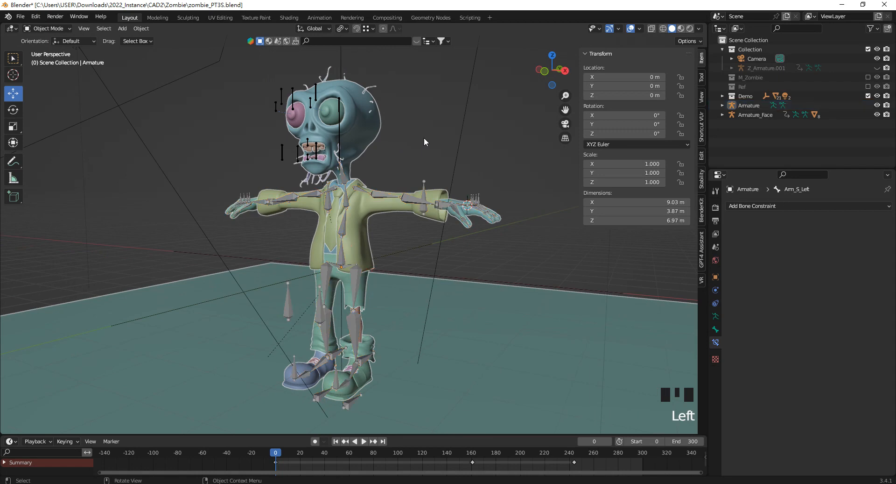